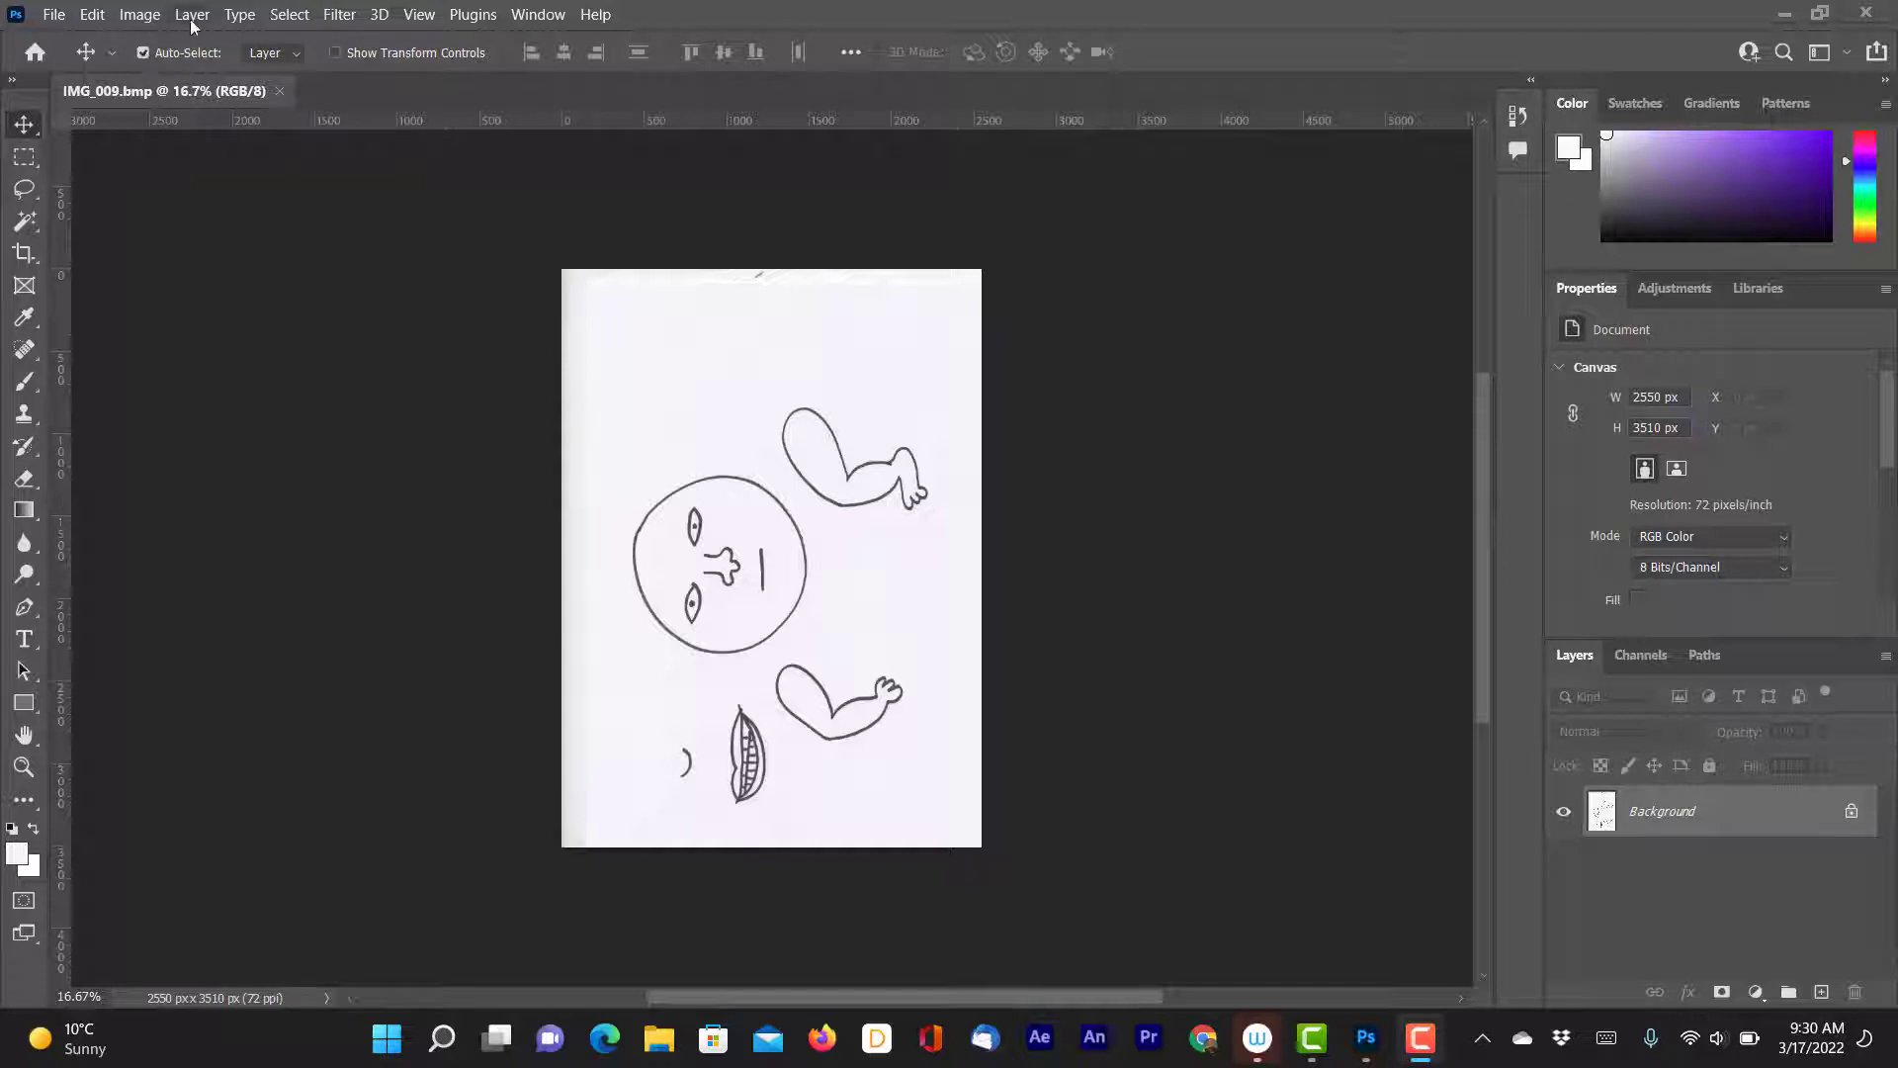
# - Rotate the canvas 90° clockwise and fit the whole drawing in the window
pyautogui.click(140, 13)
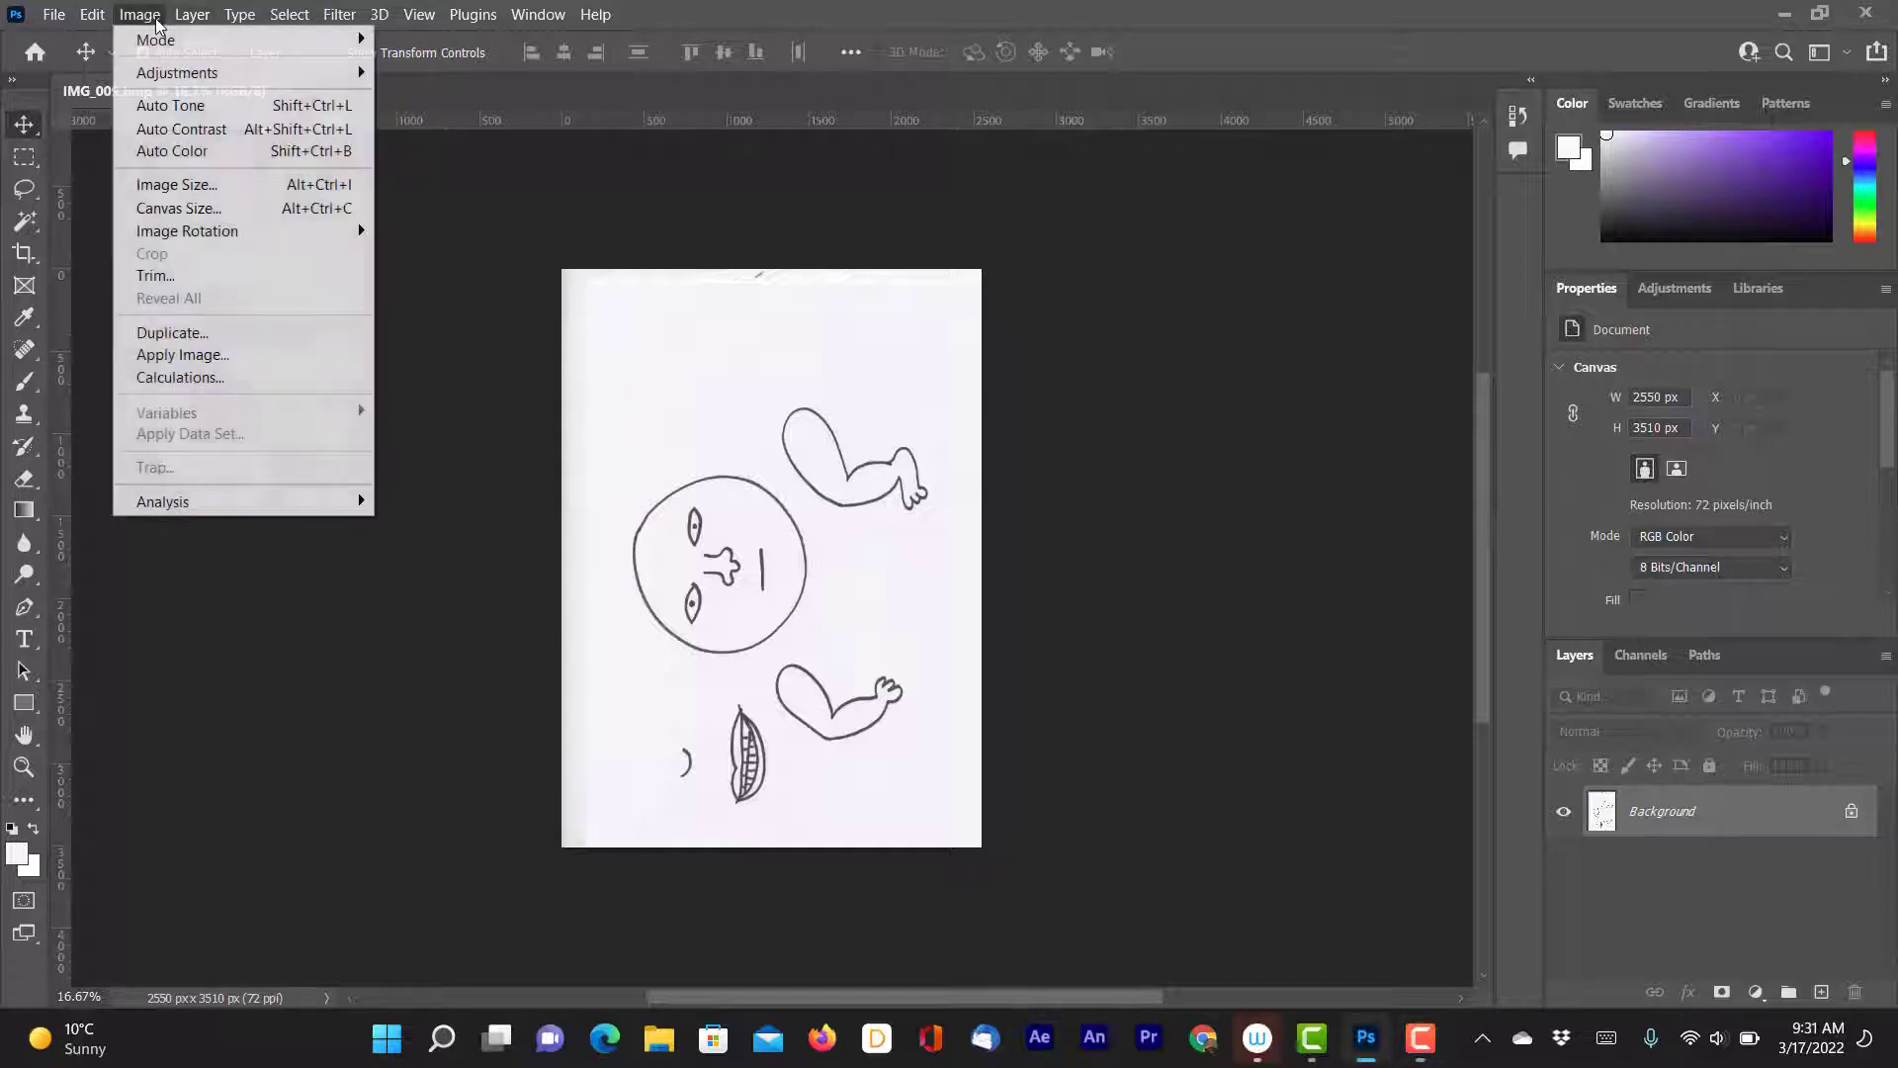
pyautogui.moveTo(218, 231)
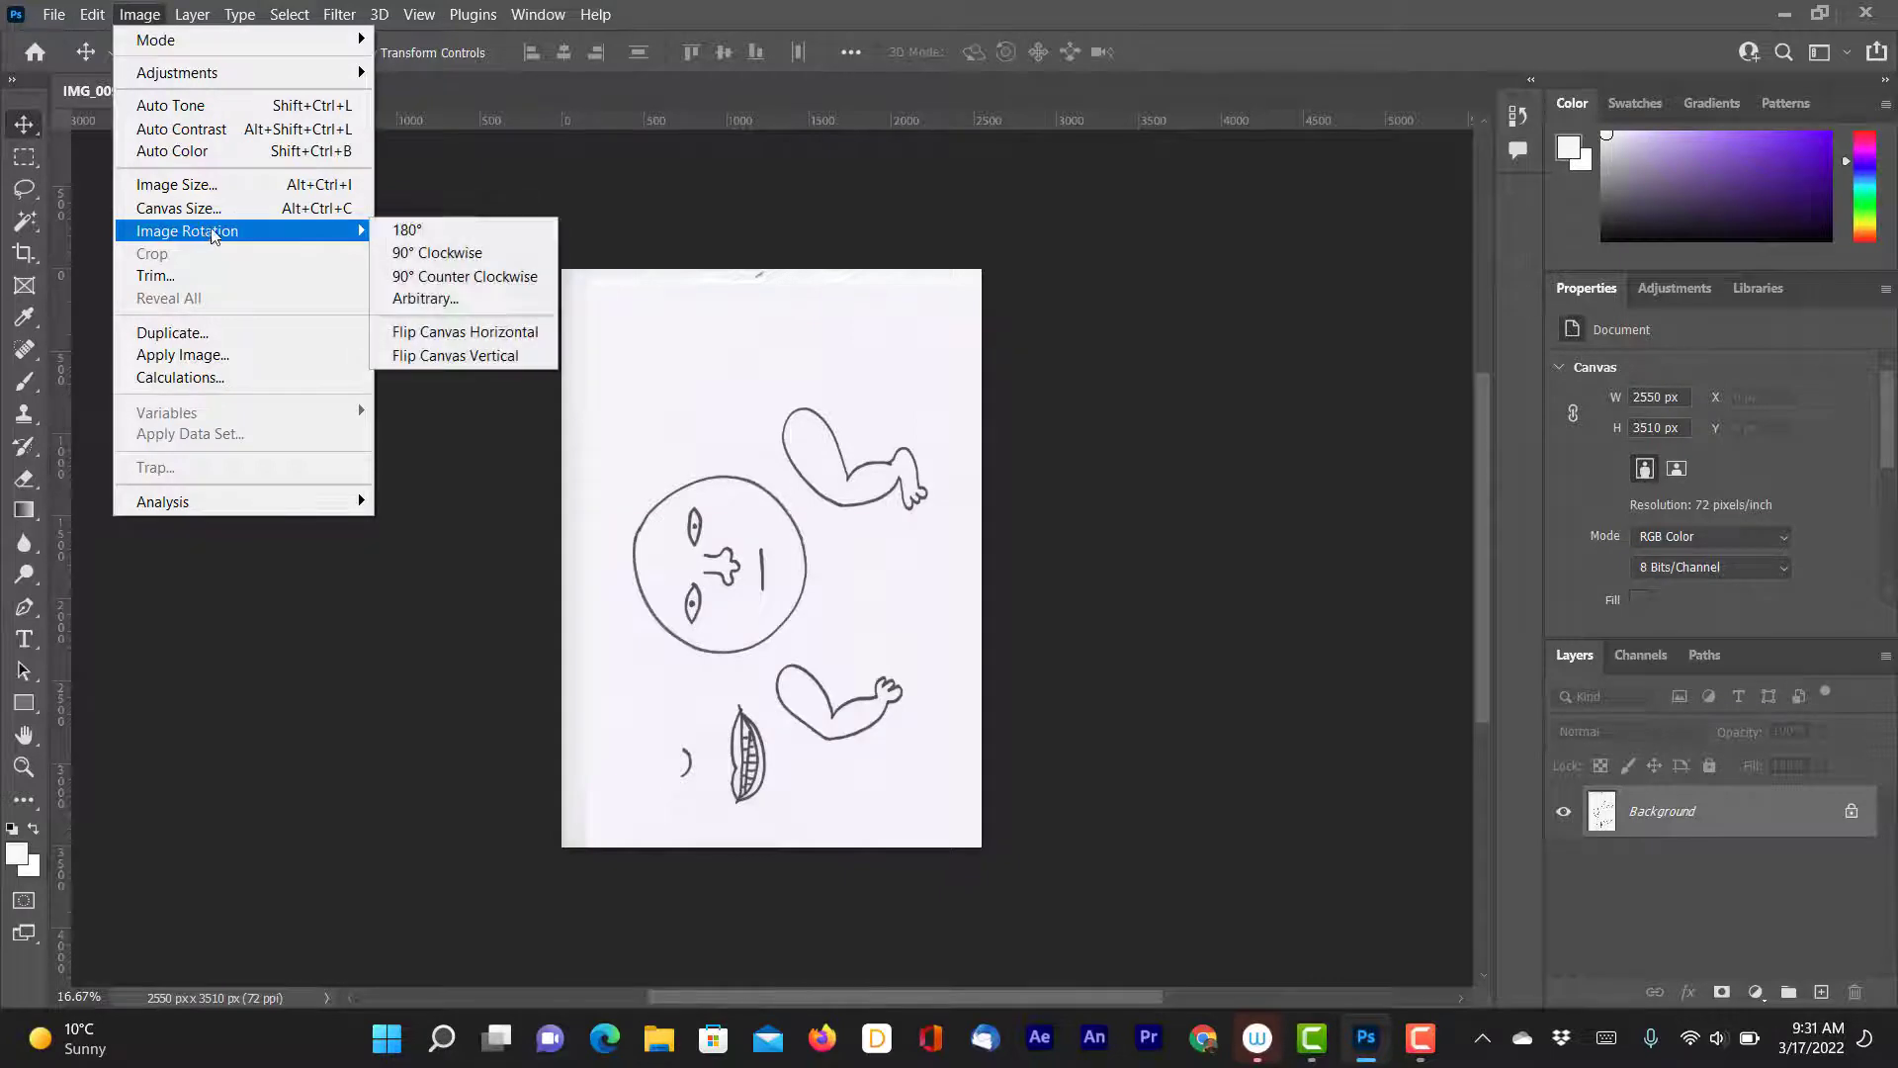
pyautogui.click(435, 253)
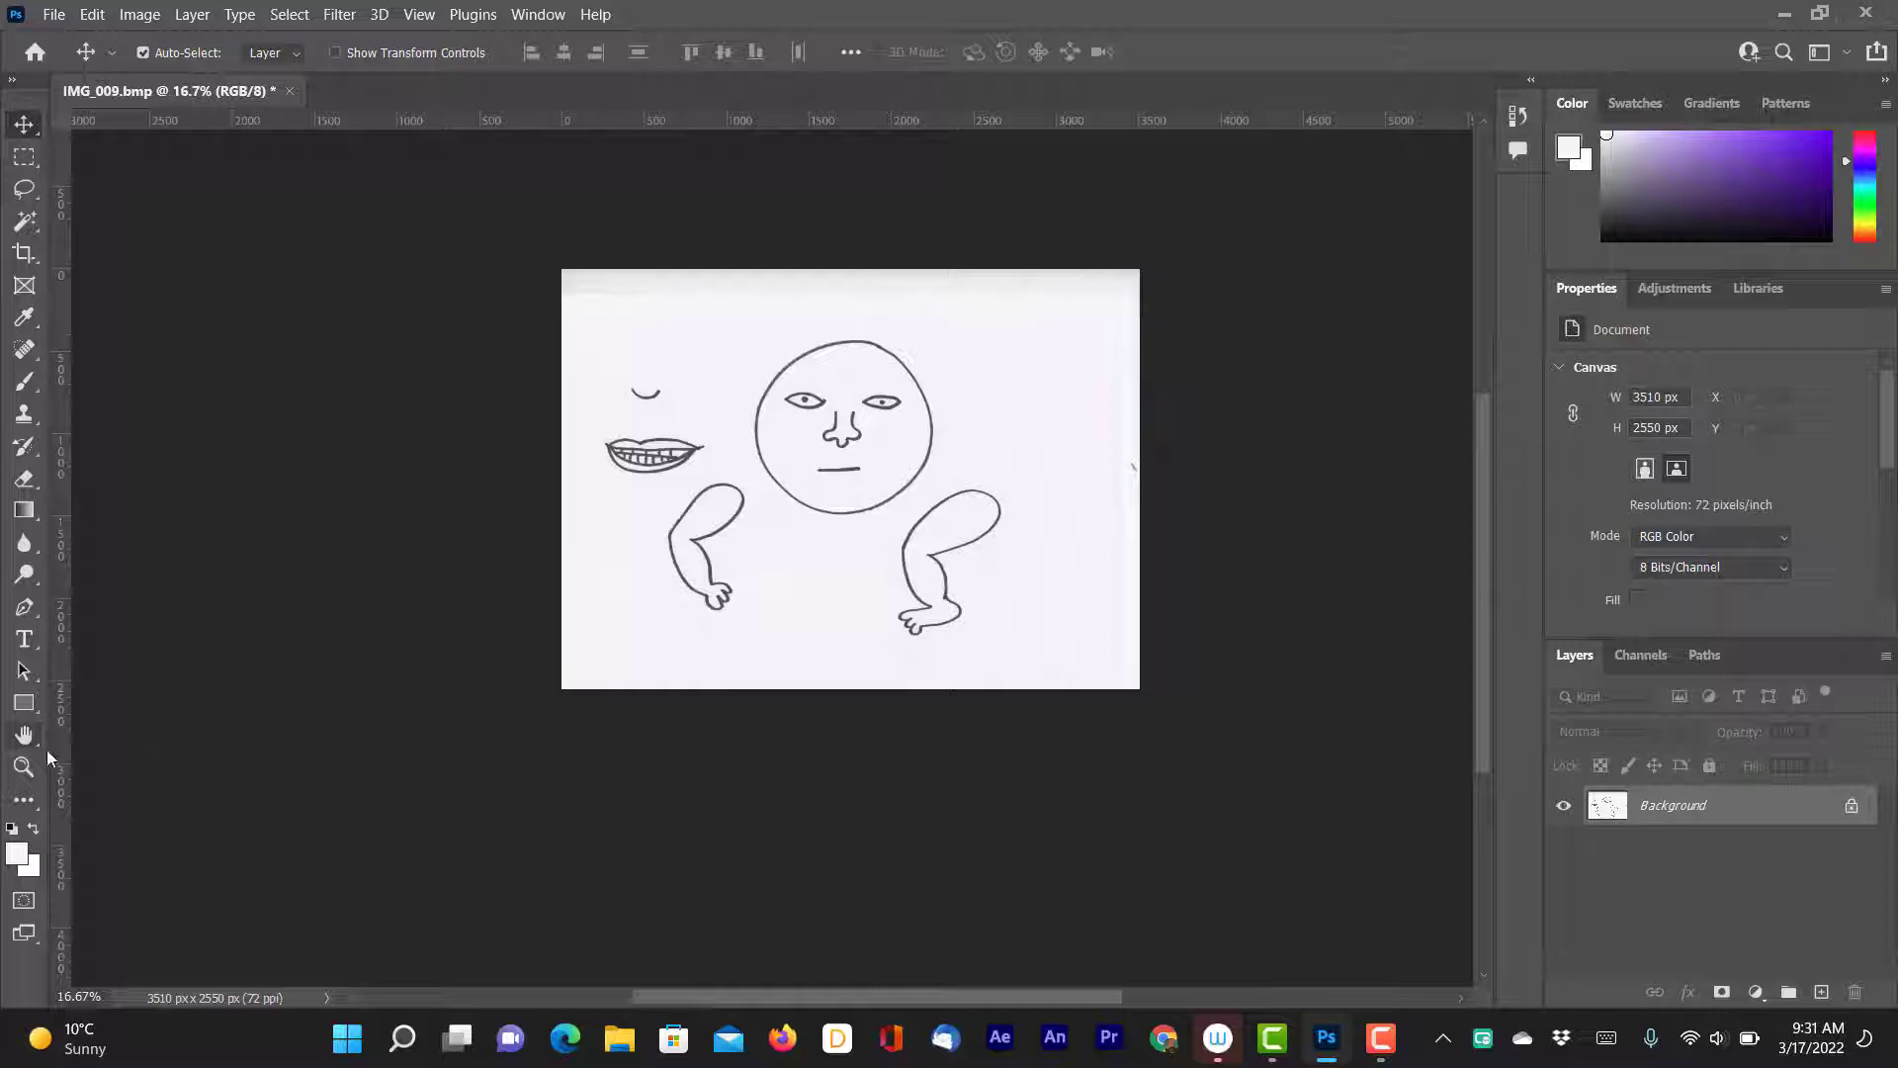
pyautogui.doubleClick(25, 735)
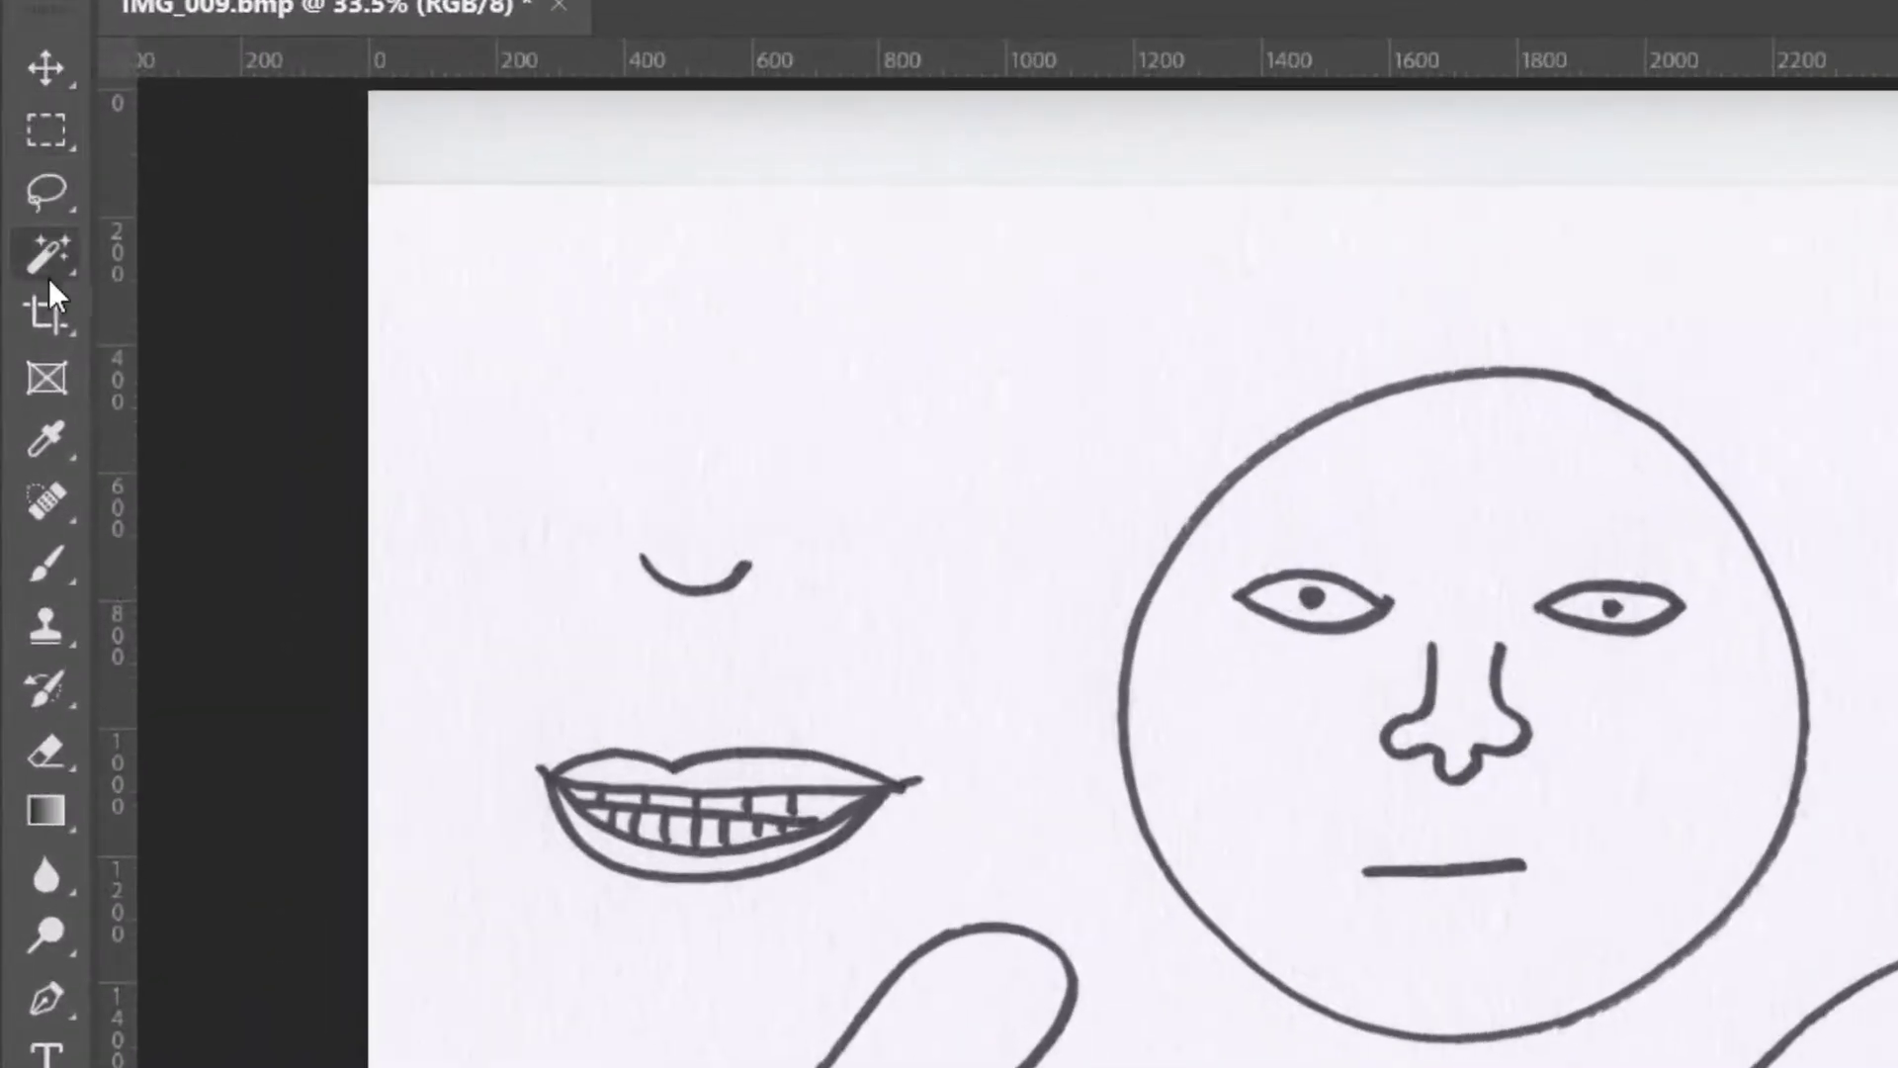
# - Copy the separate closed-eye drawing to a new layer with a rectangular marquee selection and place it over the face's left-hand open eye
pyautogui.click(46, 191)
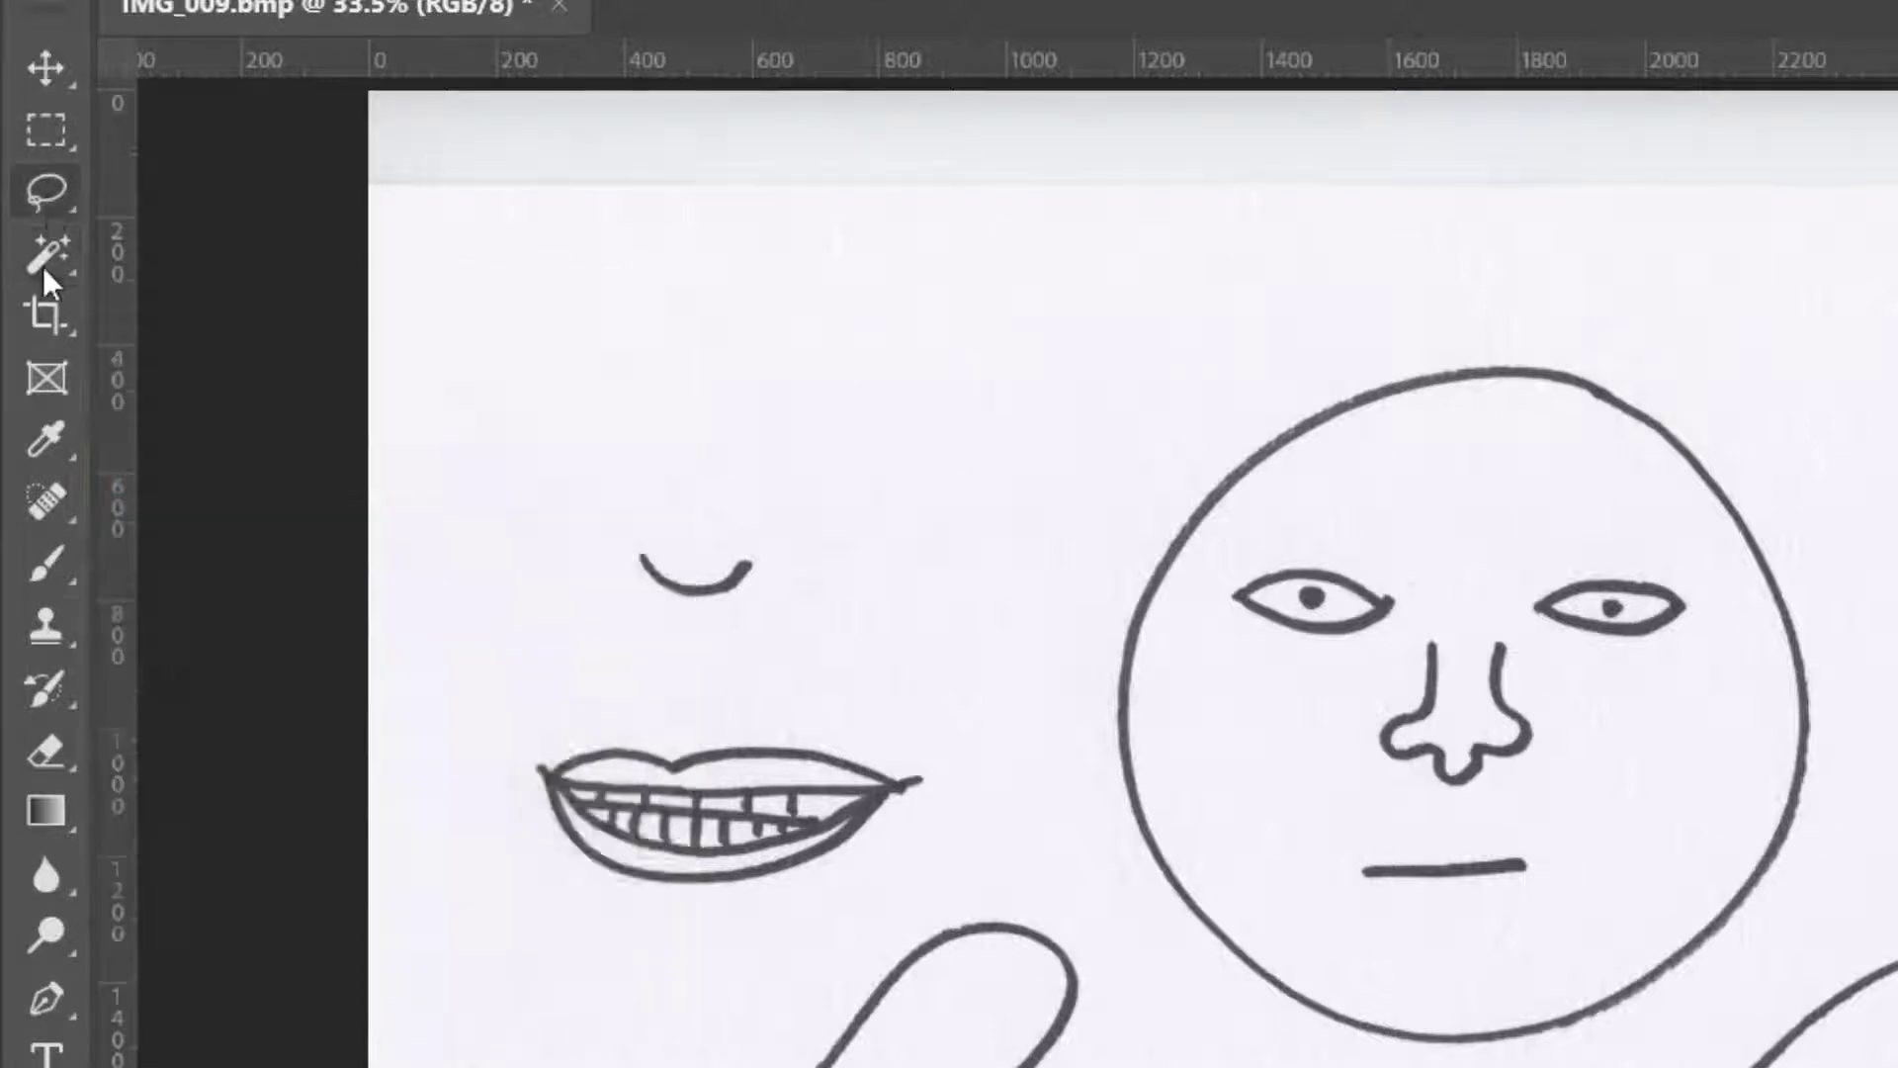
pyautogui.click(37, 128)
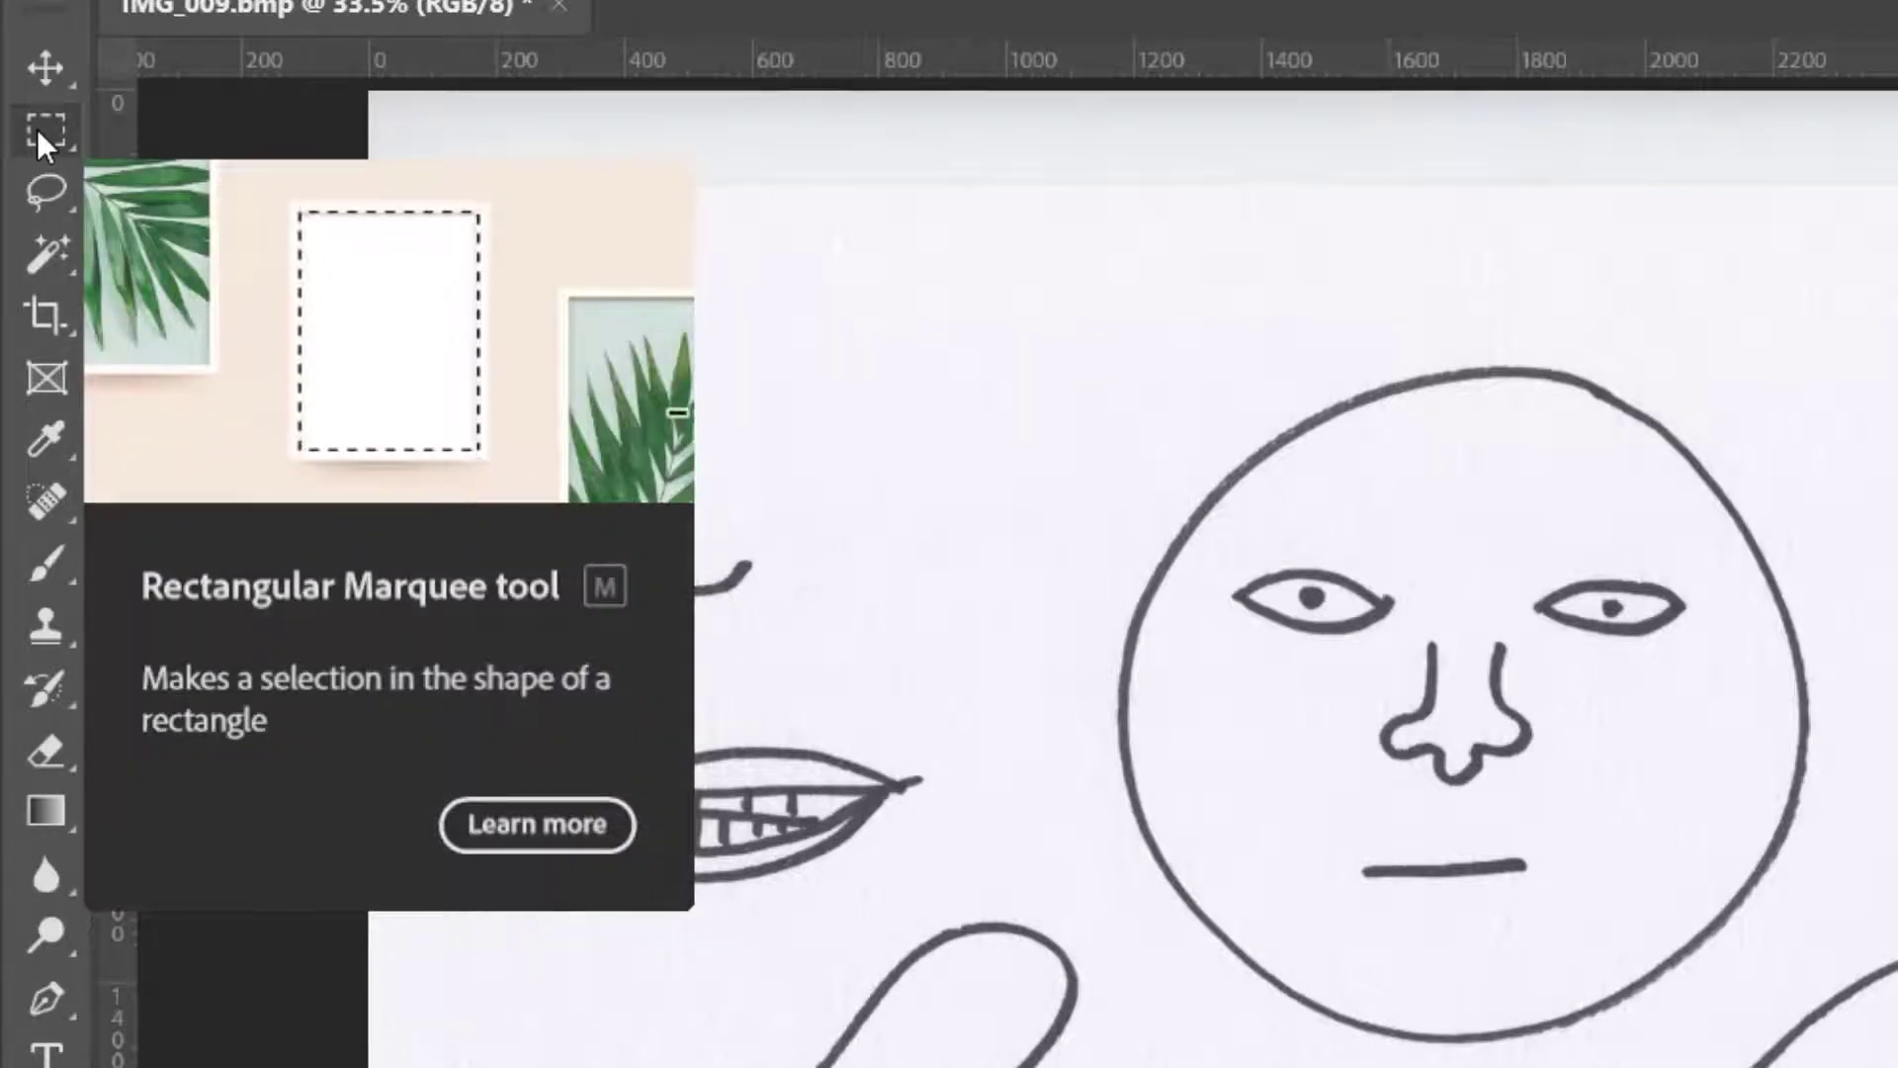
pyautogui.rightClick(37, 129)
pyautogui.click(37, 129)
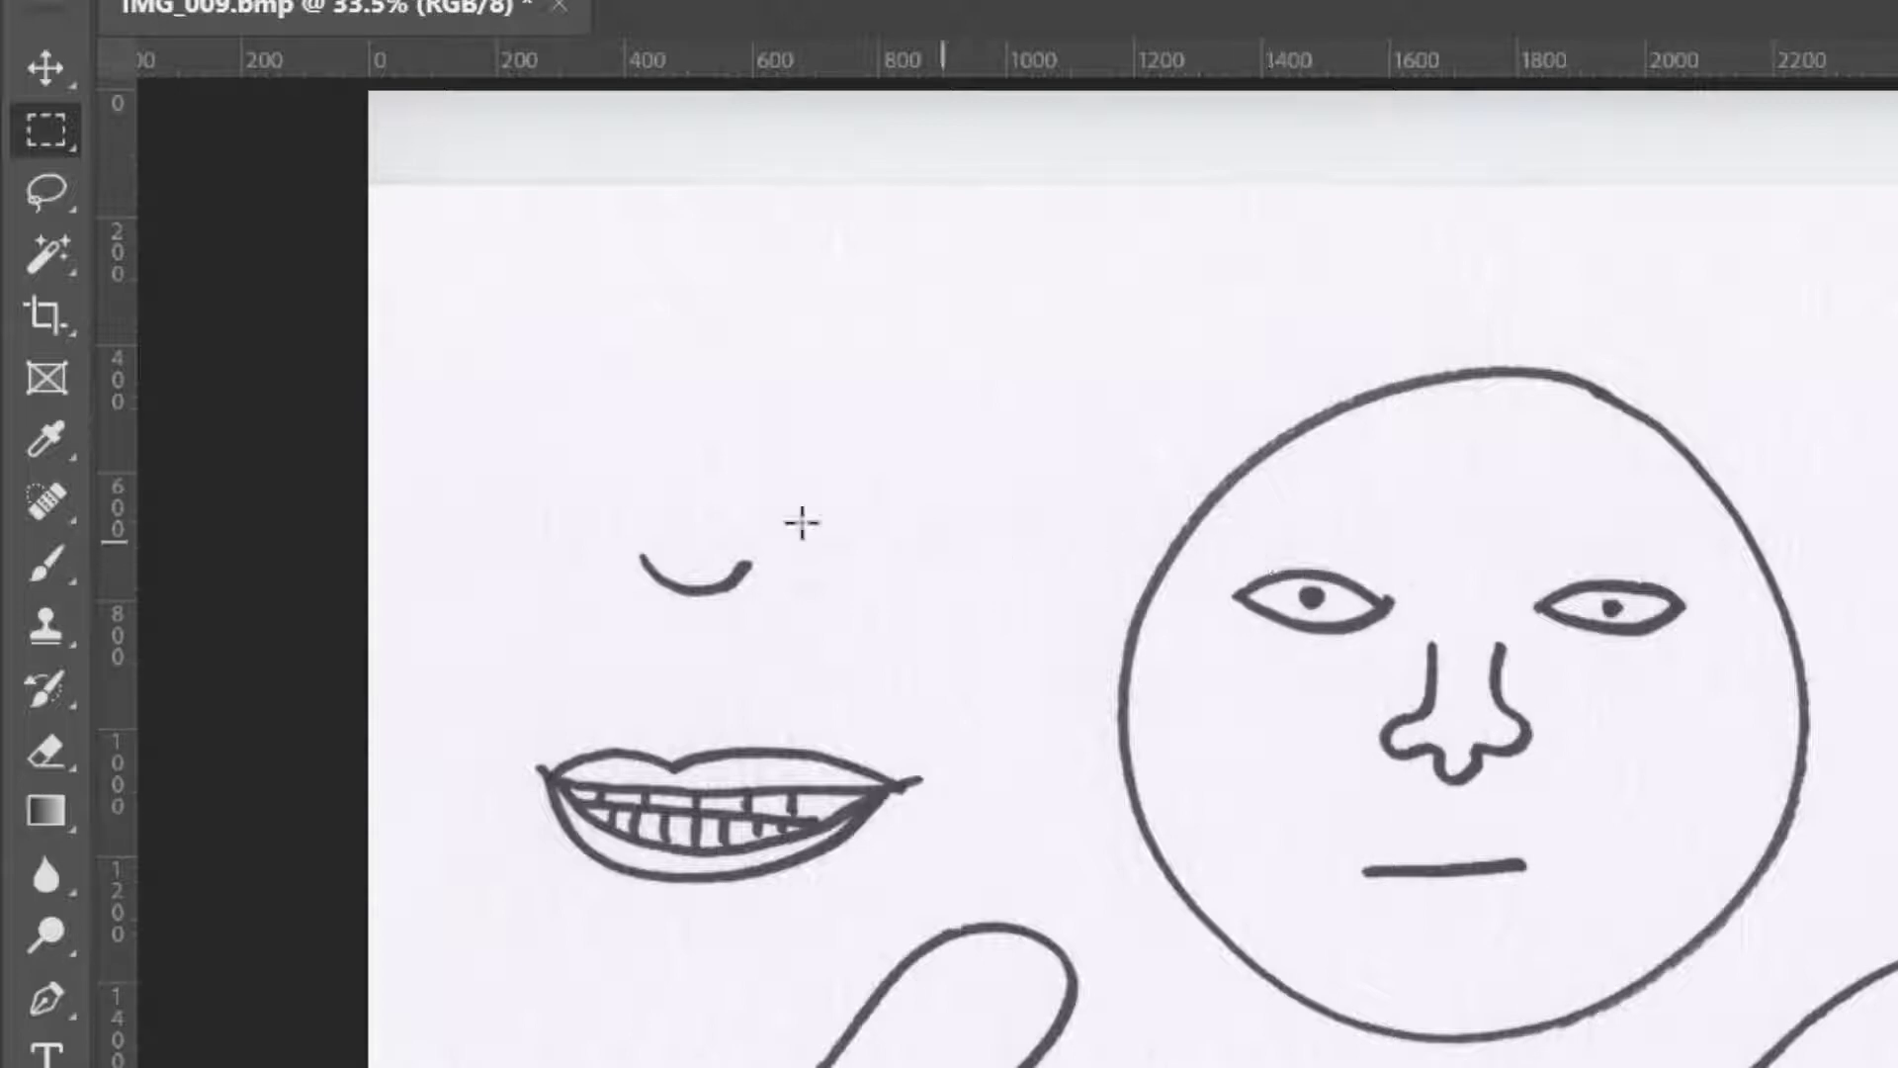
pyautogui.moveTo(614, 504); pyautogui.dragTo(788, 615)
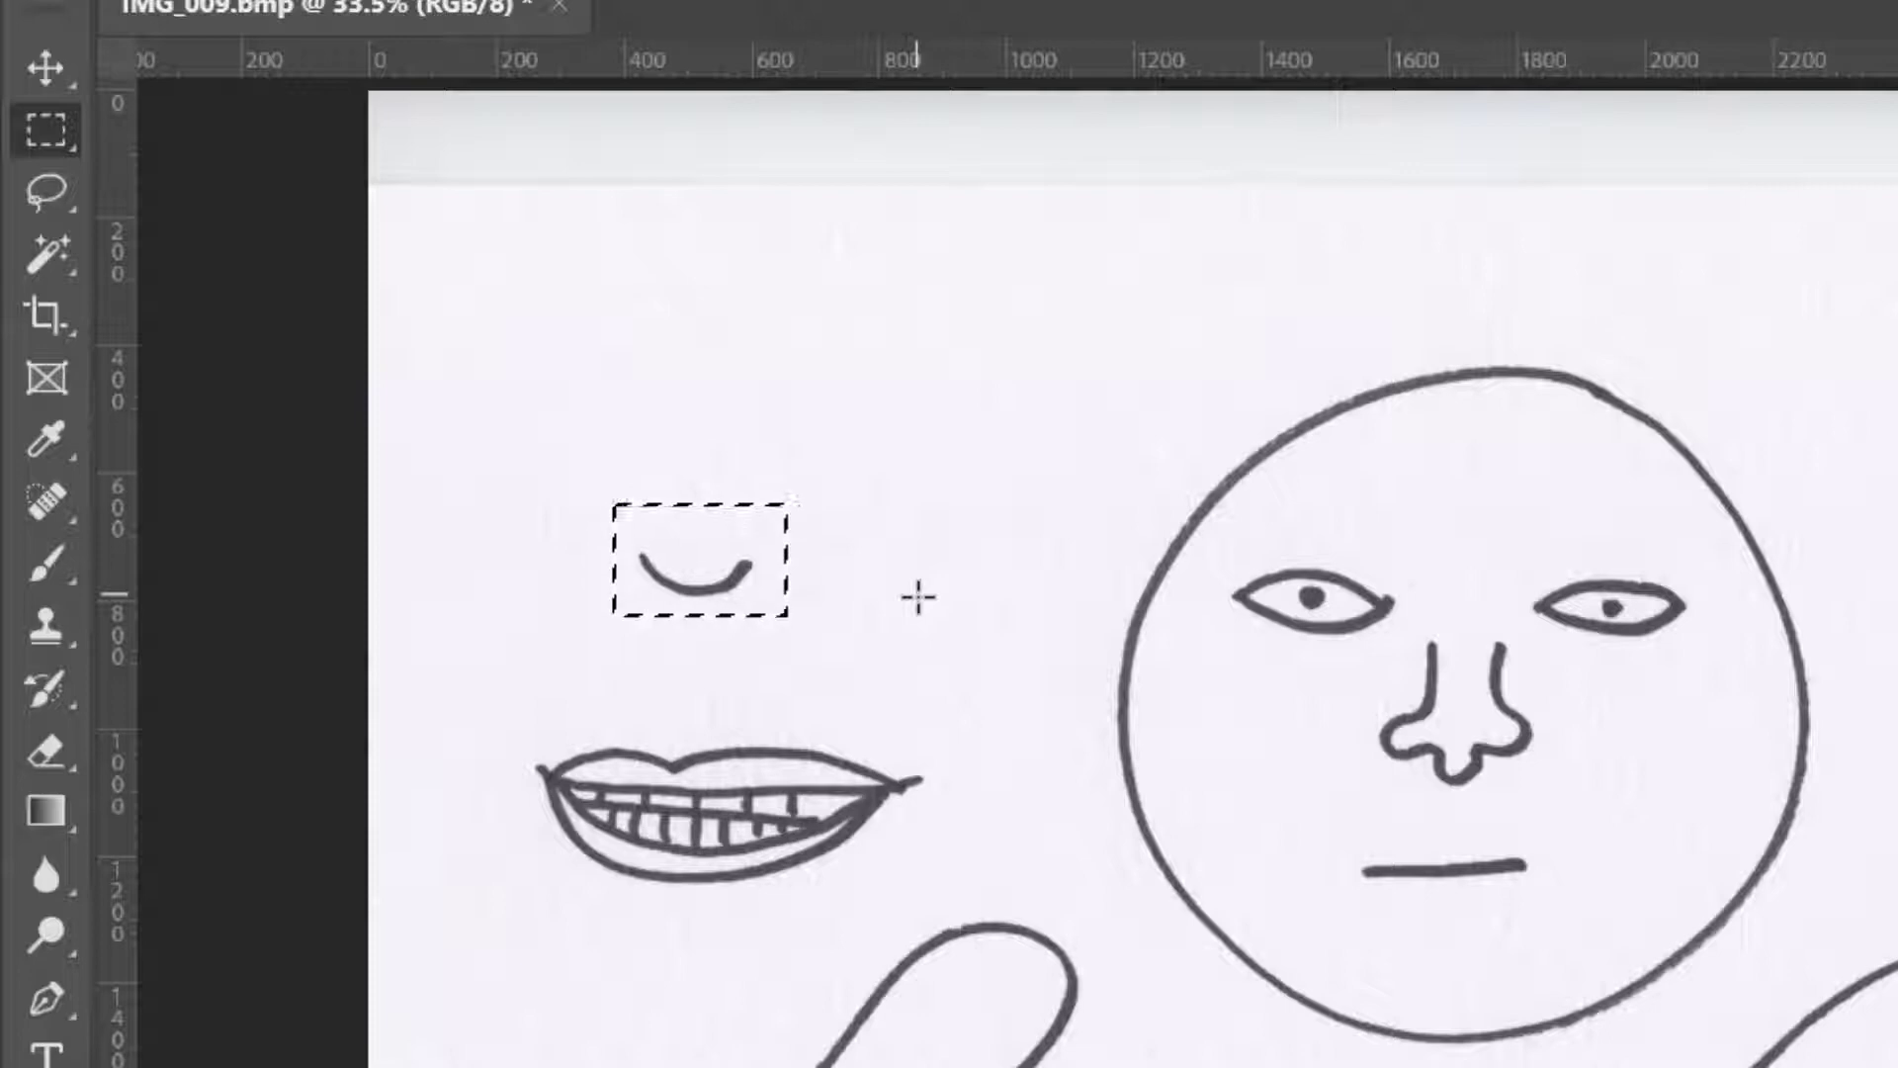
pyautogui.hotkey('ctrl', 'j')
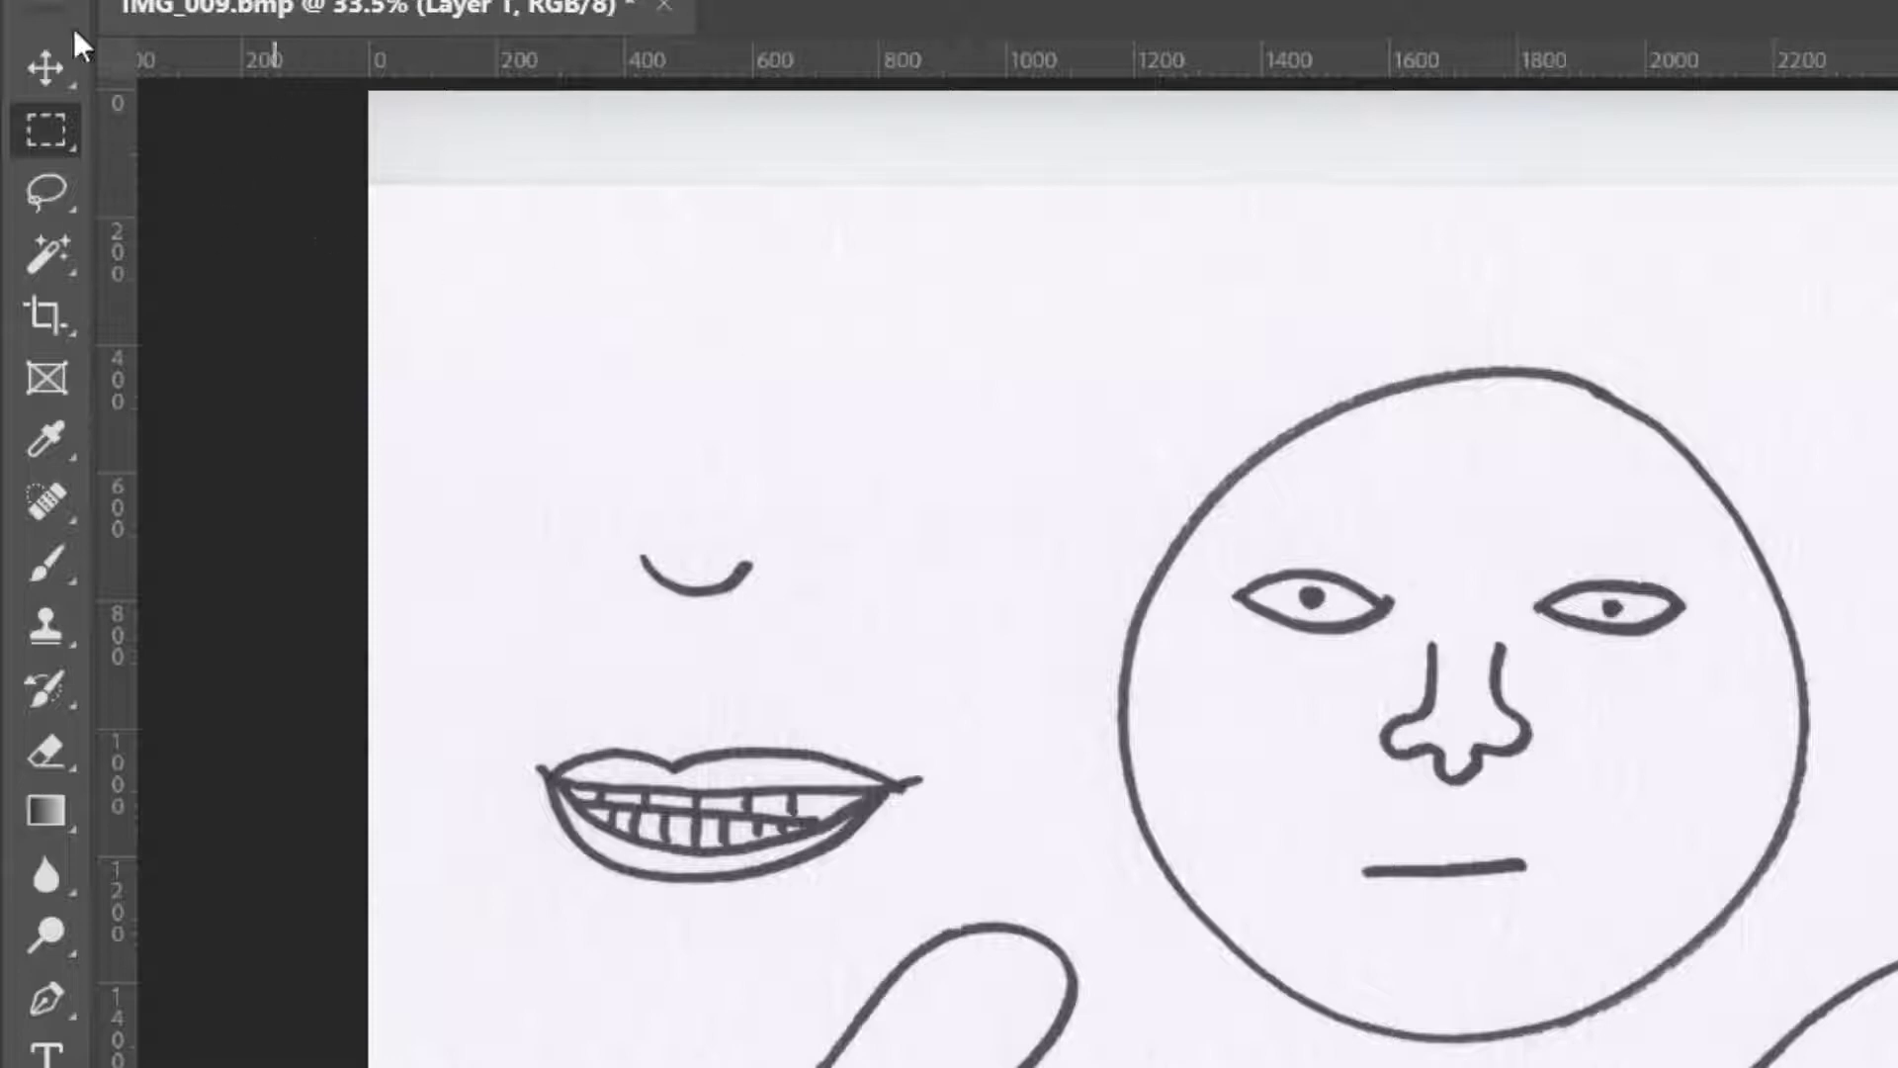
pyautogui.click(41, 67)
pyautogui.moveTo(741, 578); pyautogui.dragTo(1318, 623)
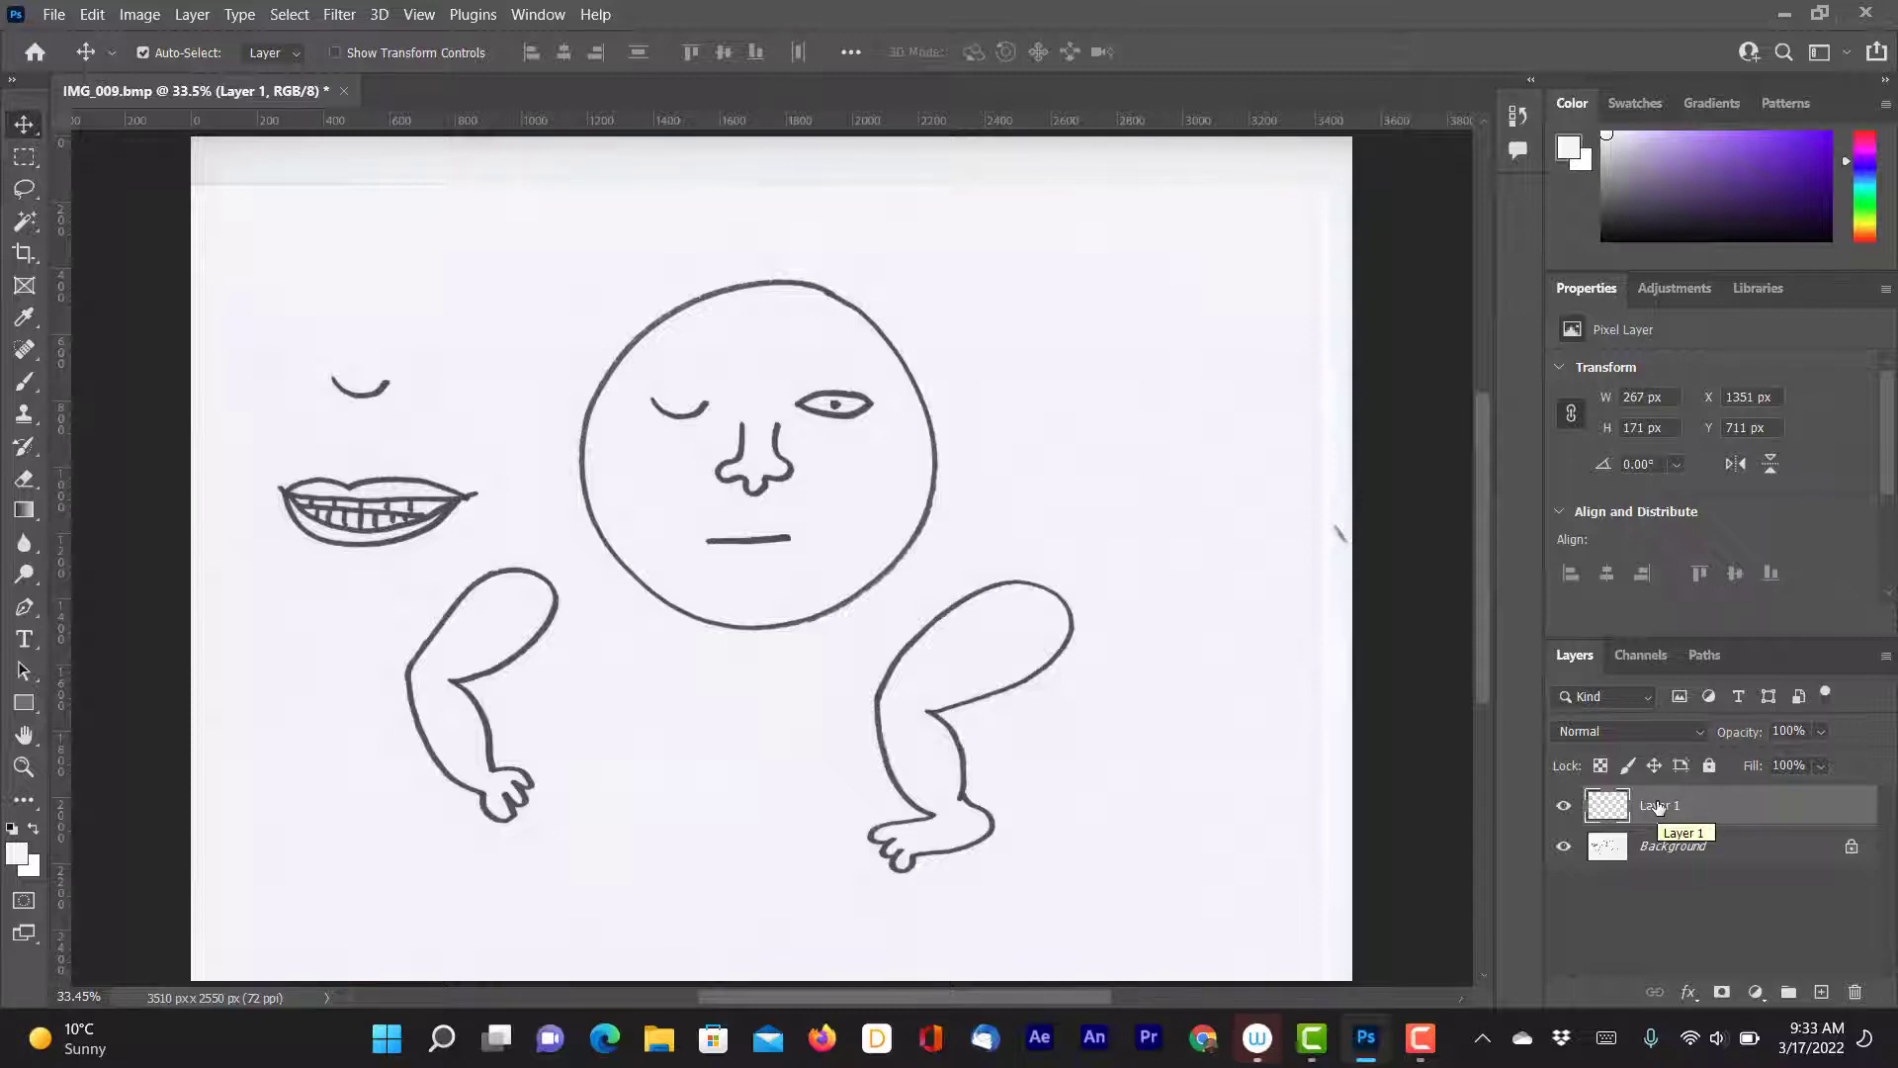
# - Duplicate the closed-eye patch onto another layer and place it over the face's remaining open eye
pyautogui.hotkey('ctrl', 'a')
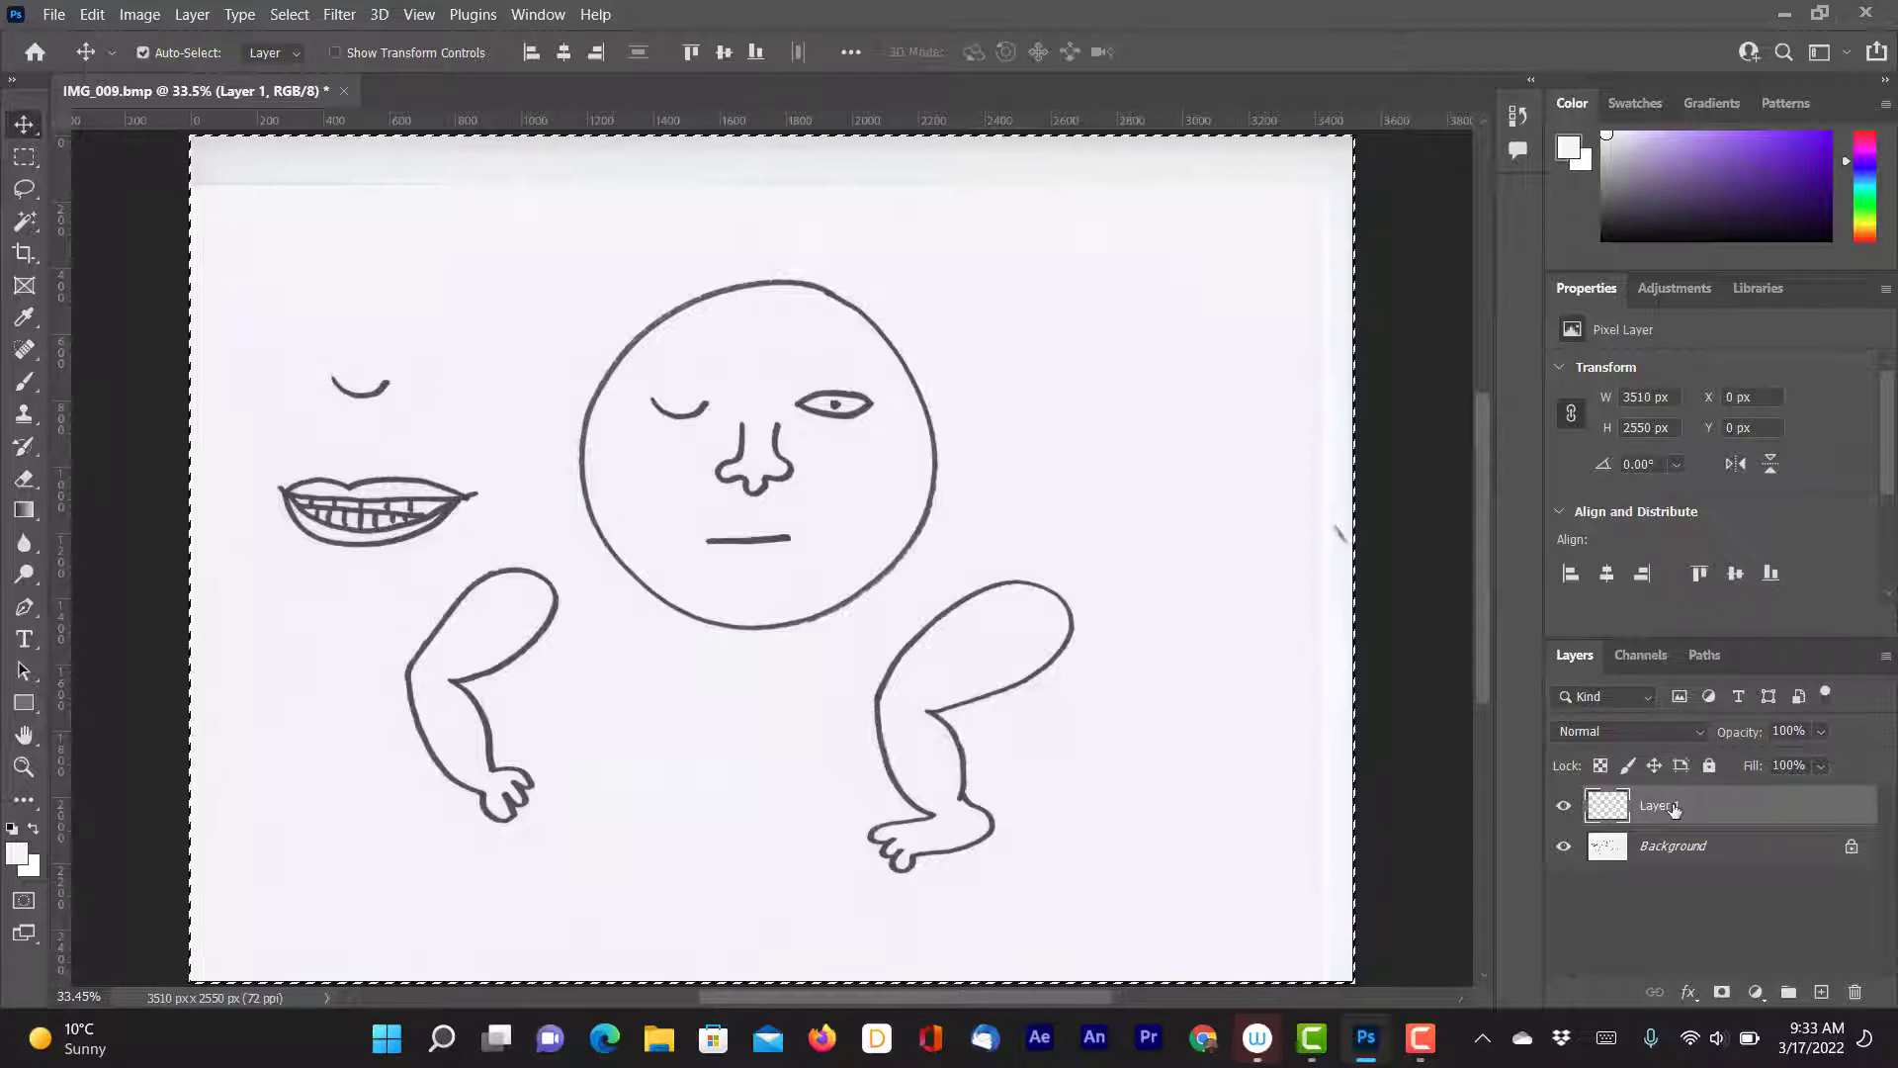
pyautogui.press('ctrl')
pyautogui.hotkey('ctrl', 'v')
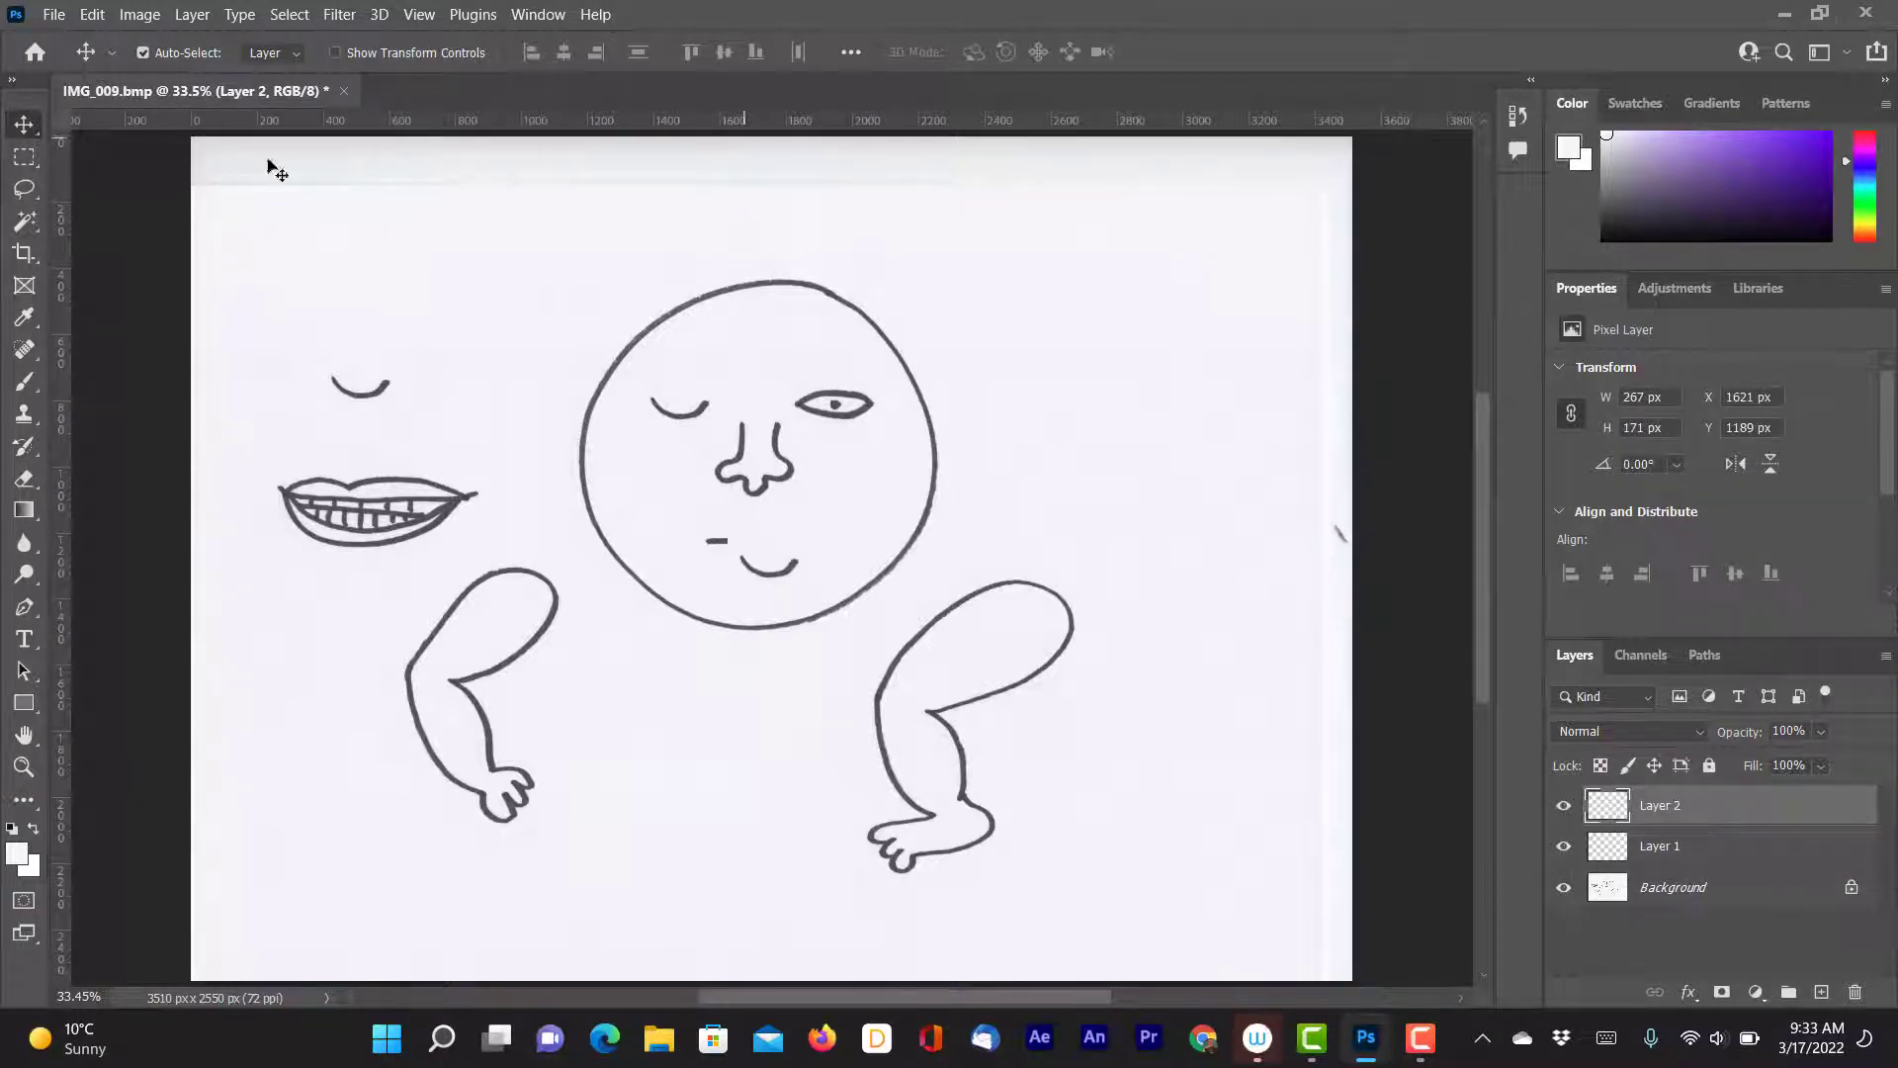
pyautogui.moveTo(783, 554); pyautogui.dragTo(851, 398)
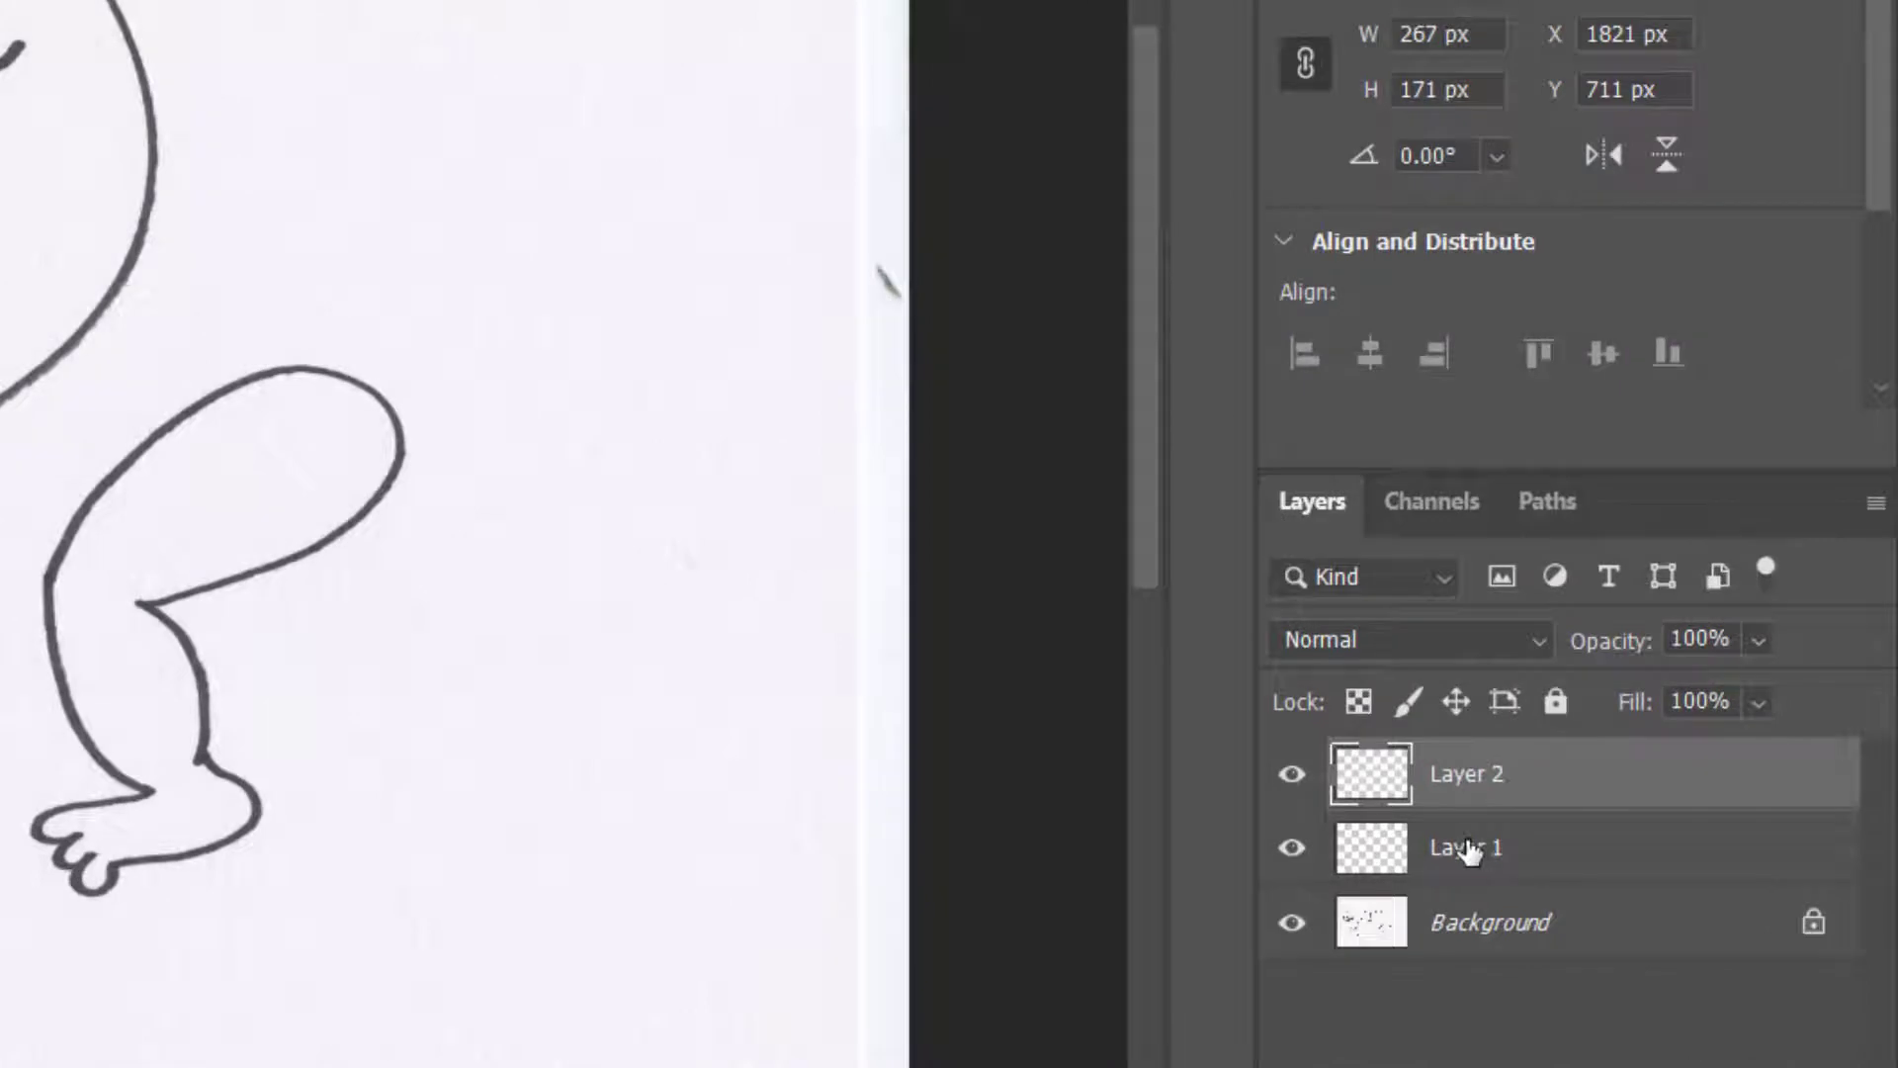
# - Merge the two closed-eye layers into one and rename it "eyes closed"
pyautogui.keyDown('shift'); pyautogui.click(1468, 848); pyautogui.keyUp('shift')
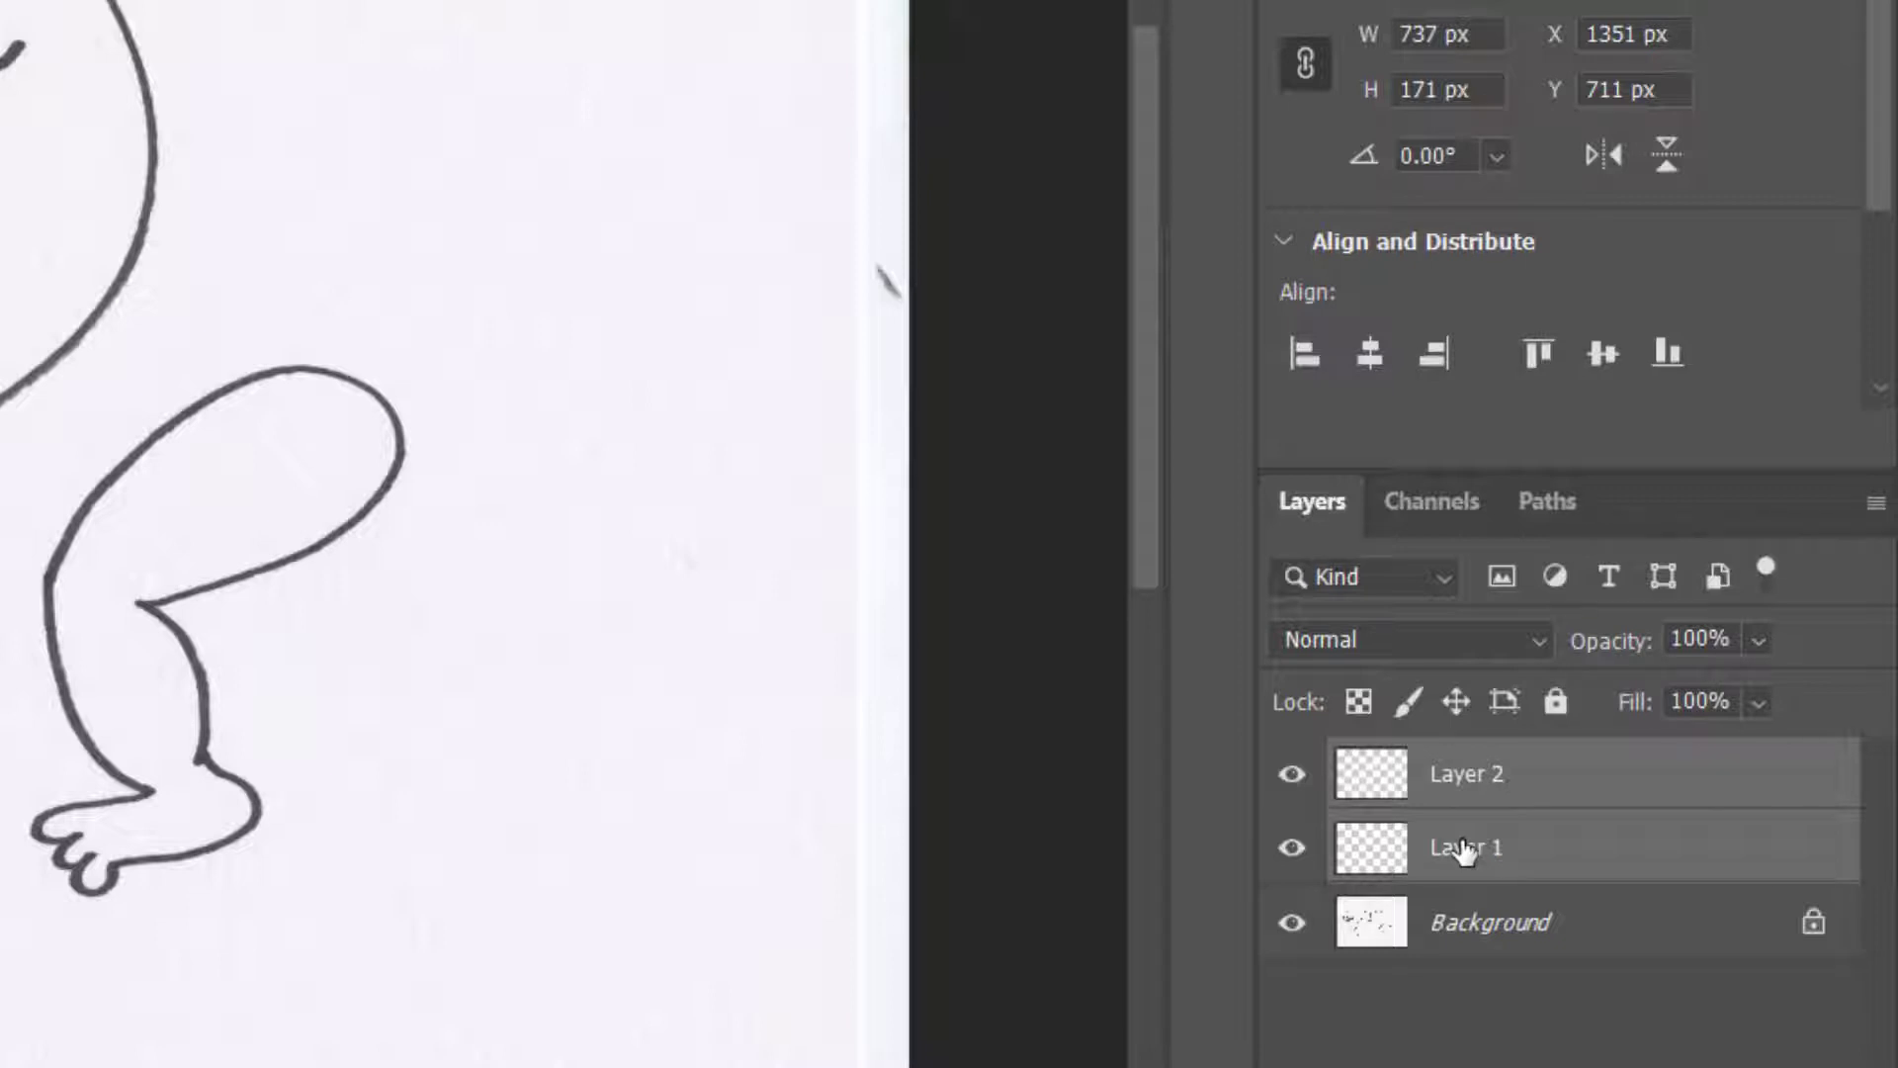
pyautogui.rightClick(1464, 850)
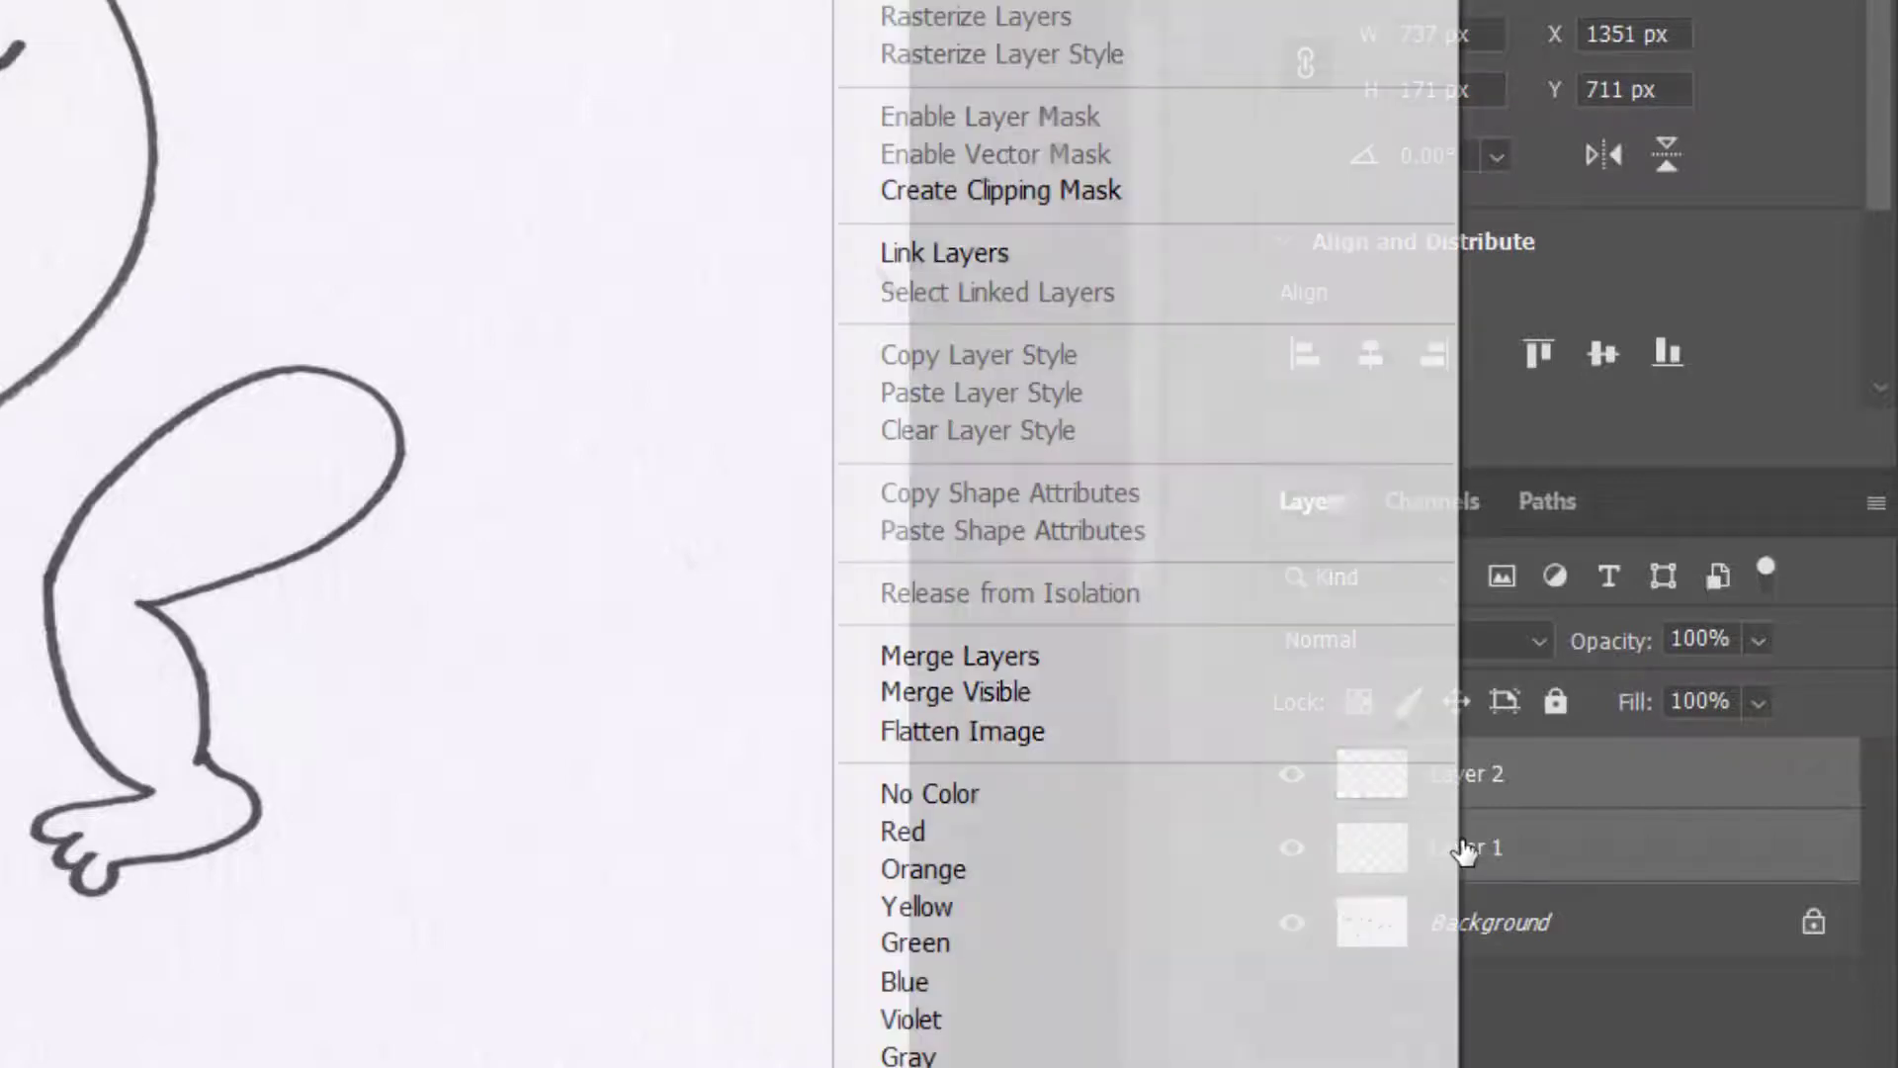
pyautogui.click(1120, 665)
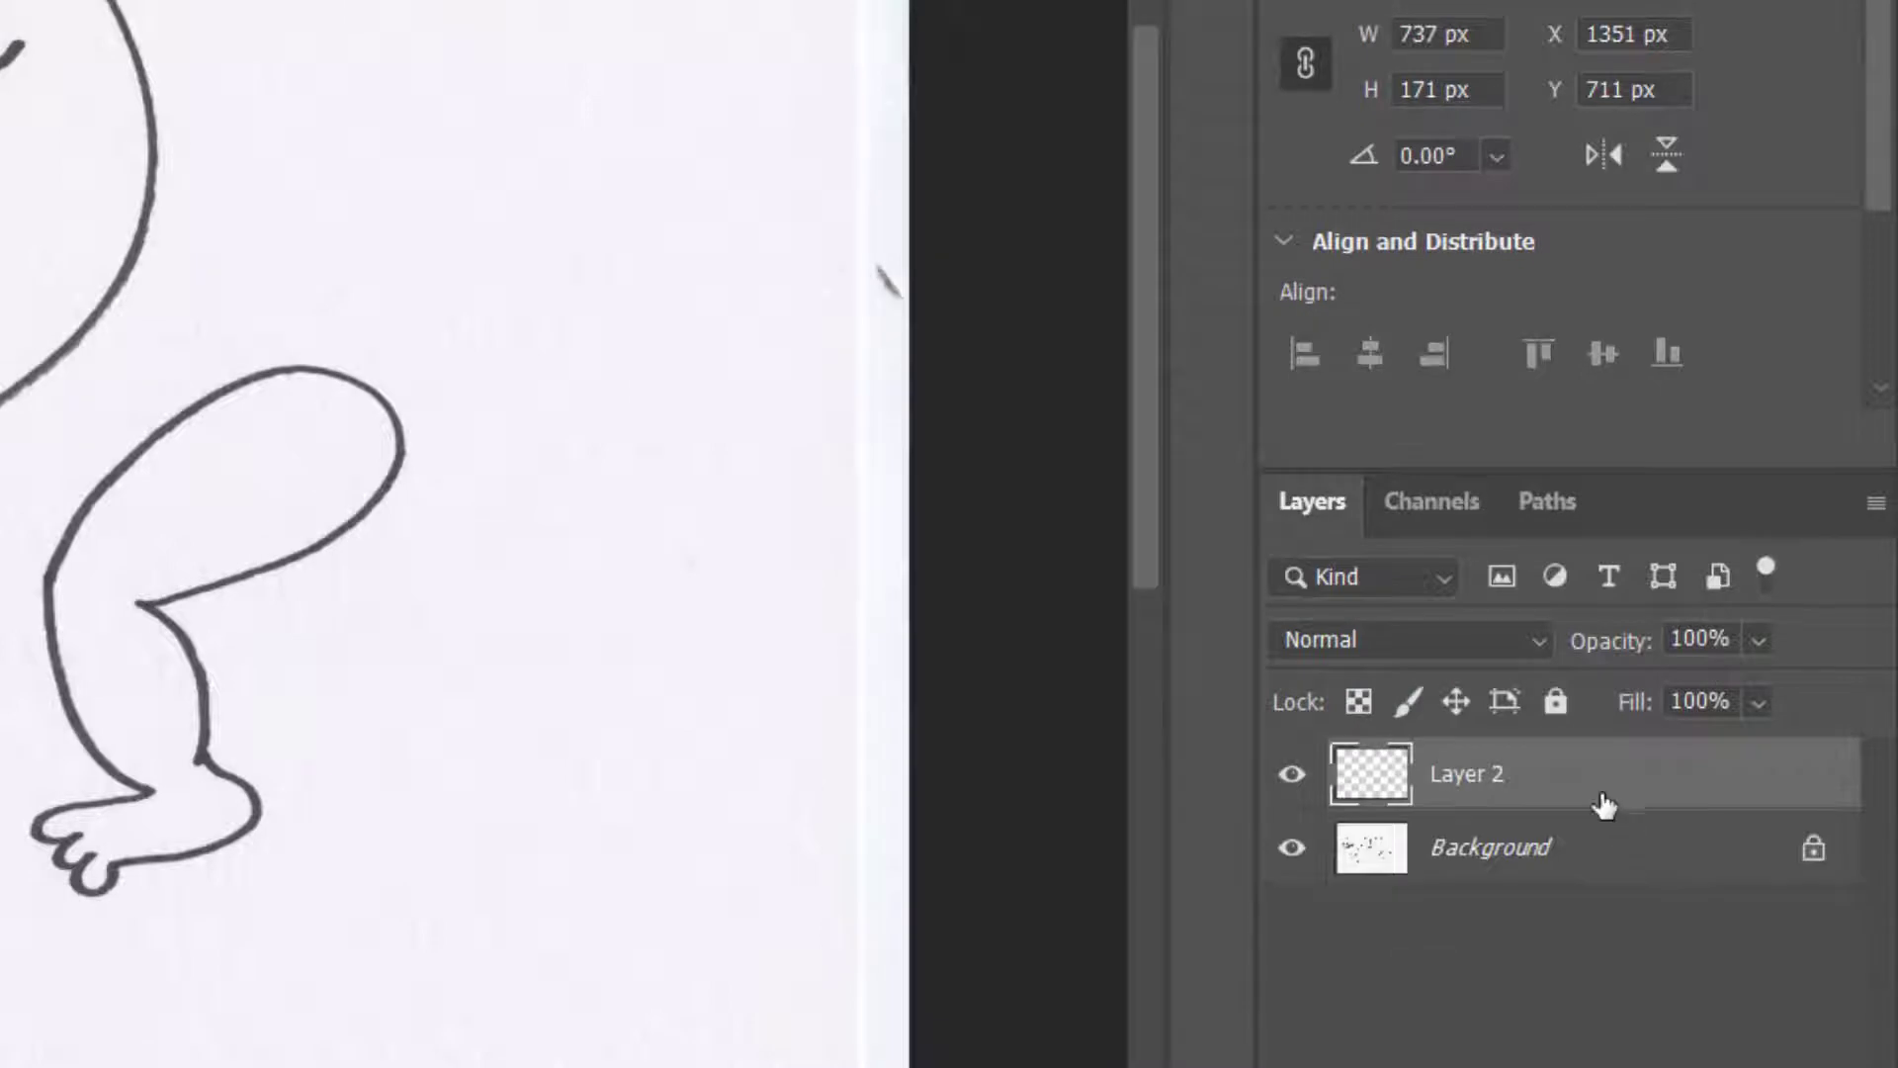
pyautogui.doubleClick(1473, 776)
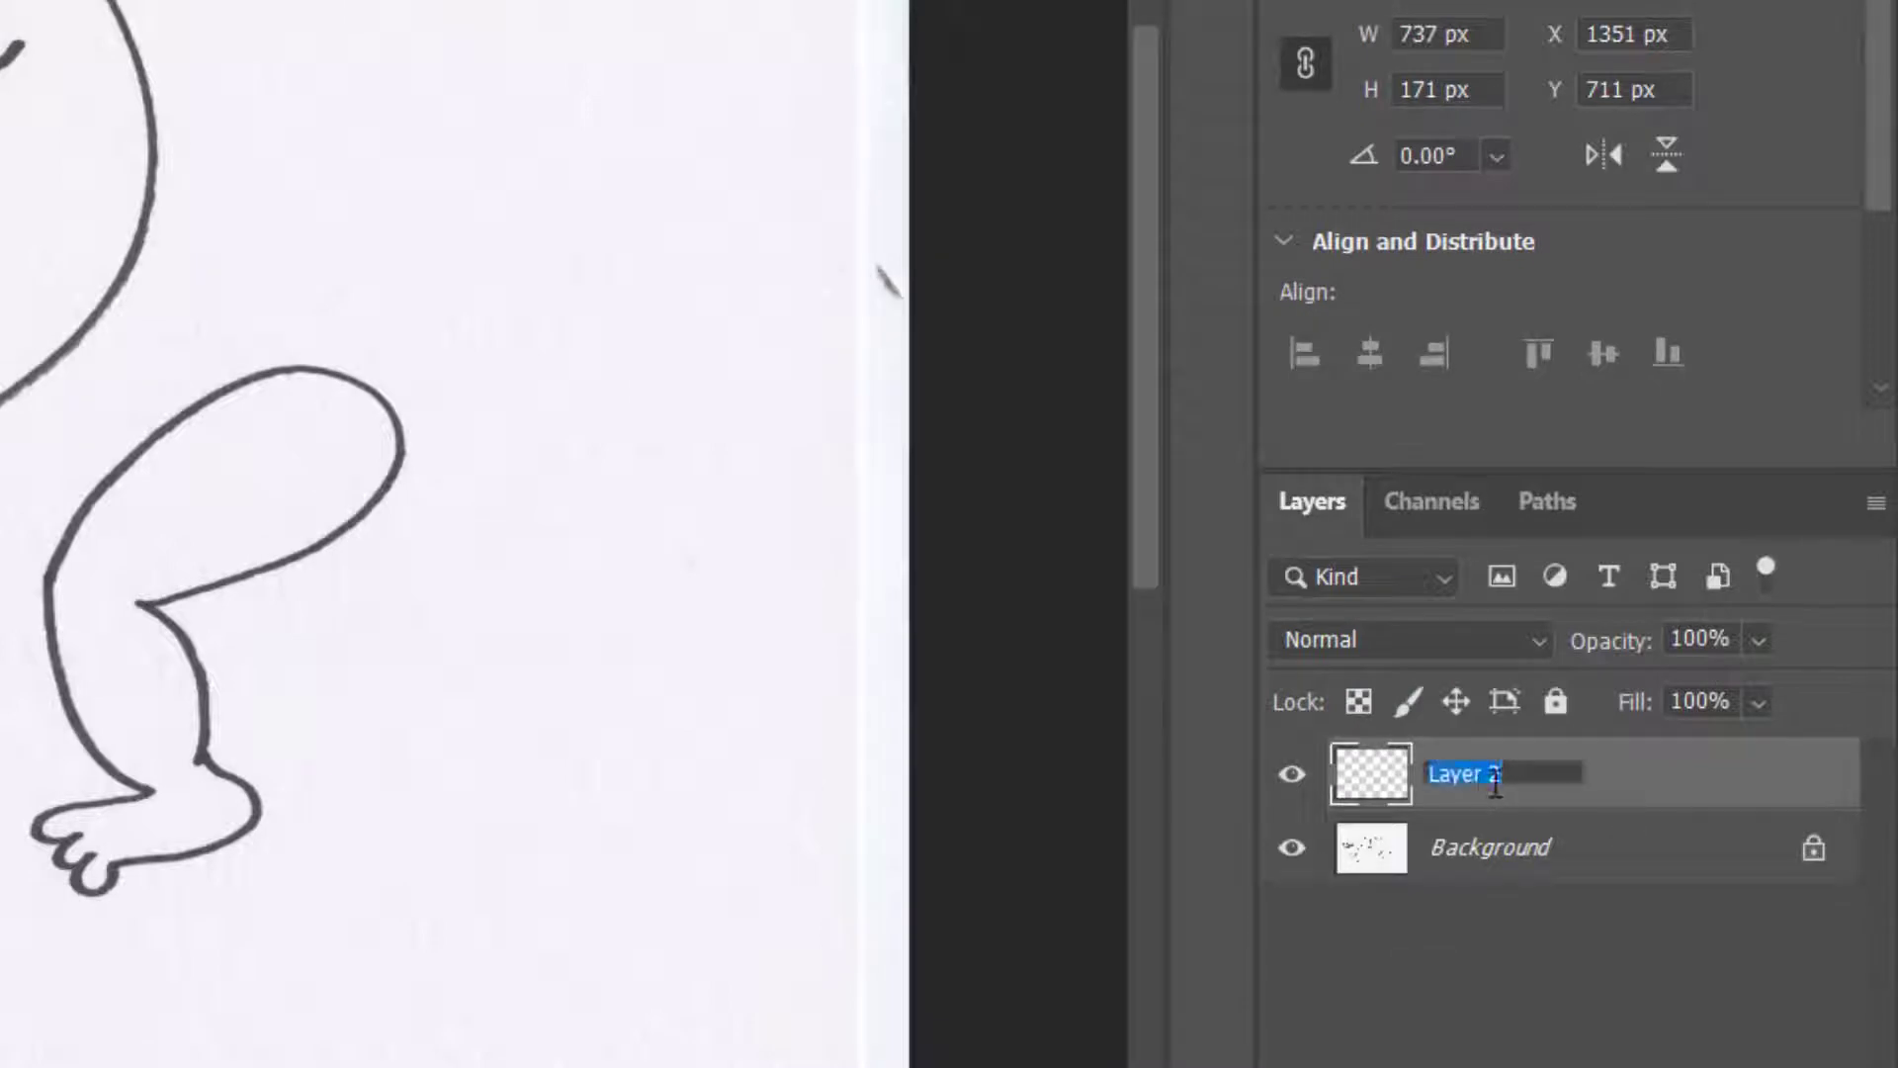
pyautogui.write('eyes closed')
pyautogui.press('Return')
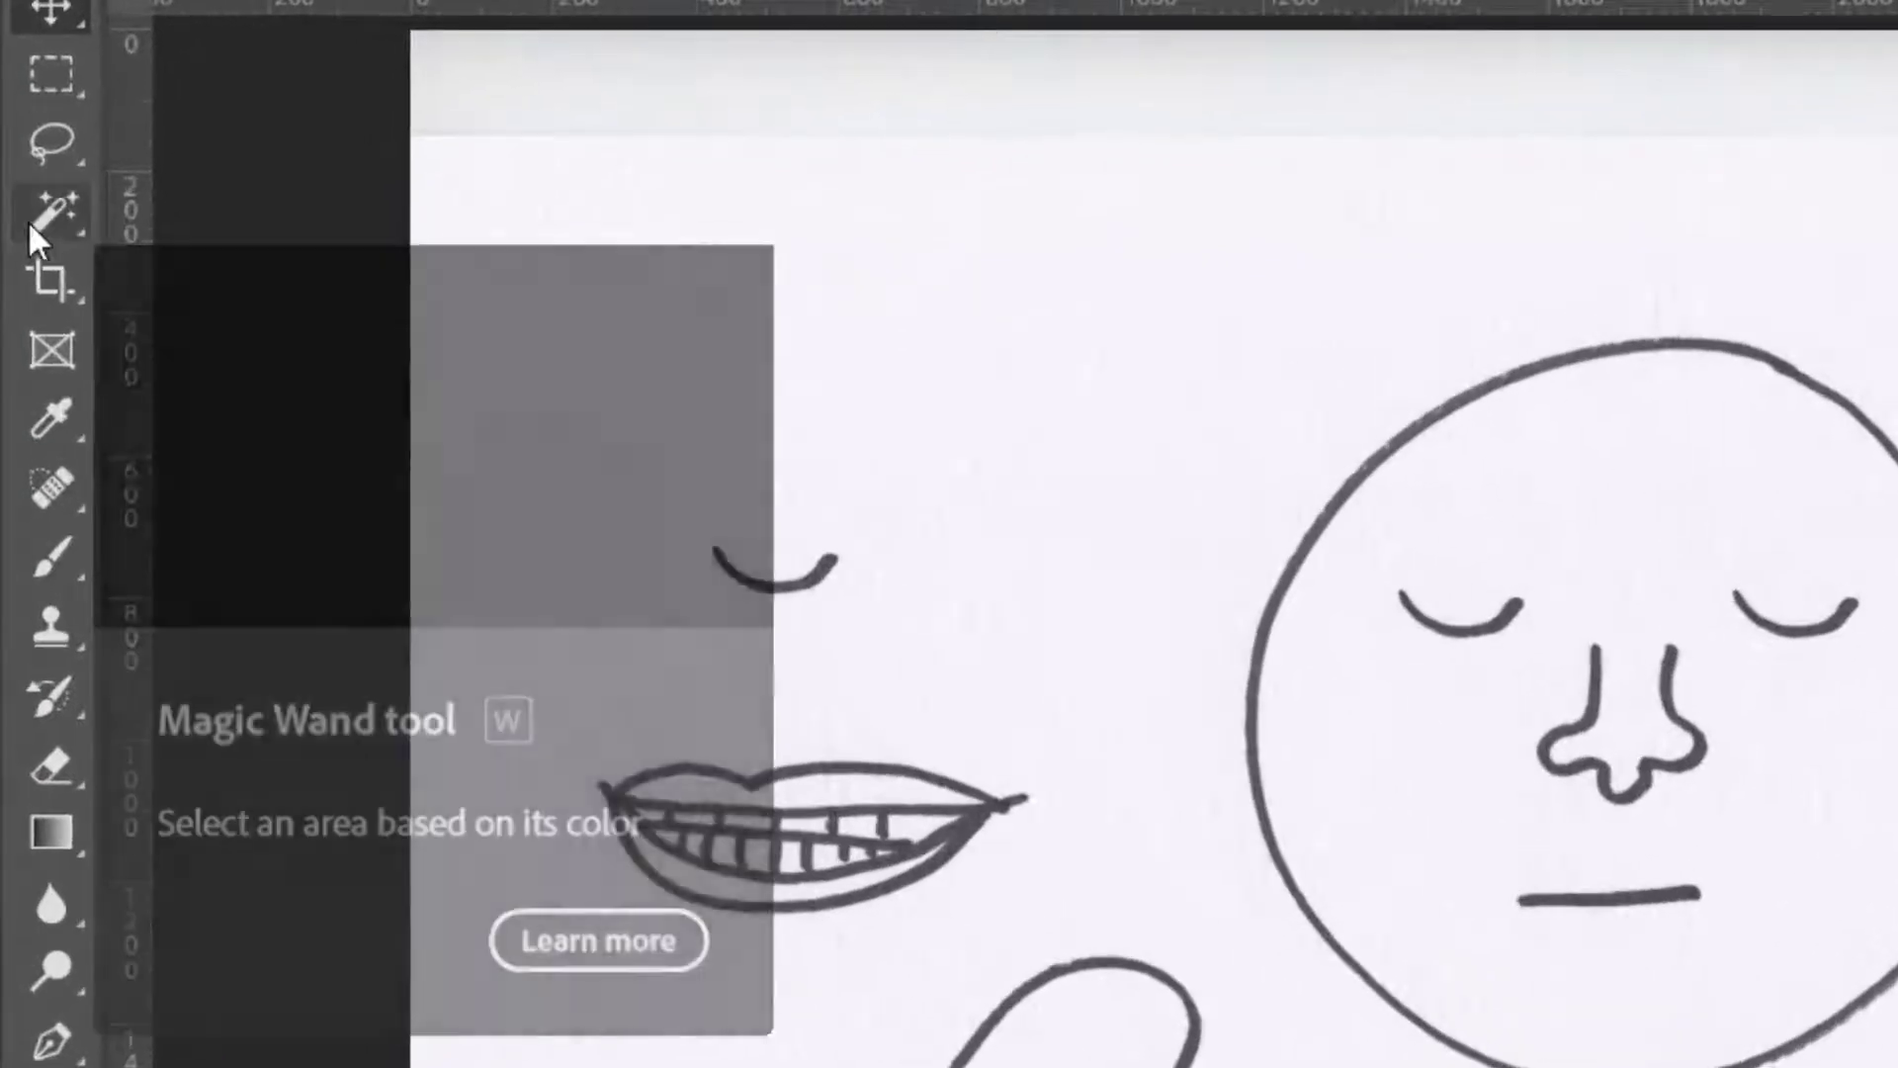
# - Outline the separate toothy mouth with a freehand Lasso selection and try to copy it from the "eyes closed" layer
pyautogui.click(25, 221)
pyautogui.click(44, 209)
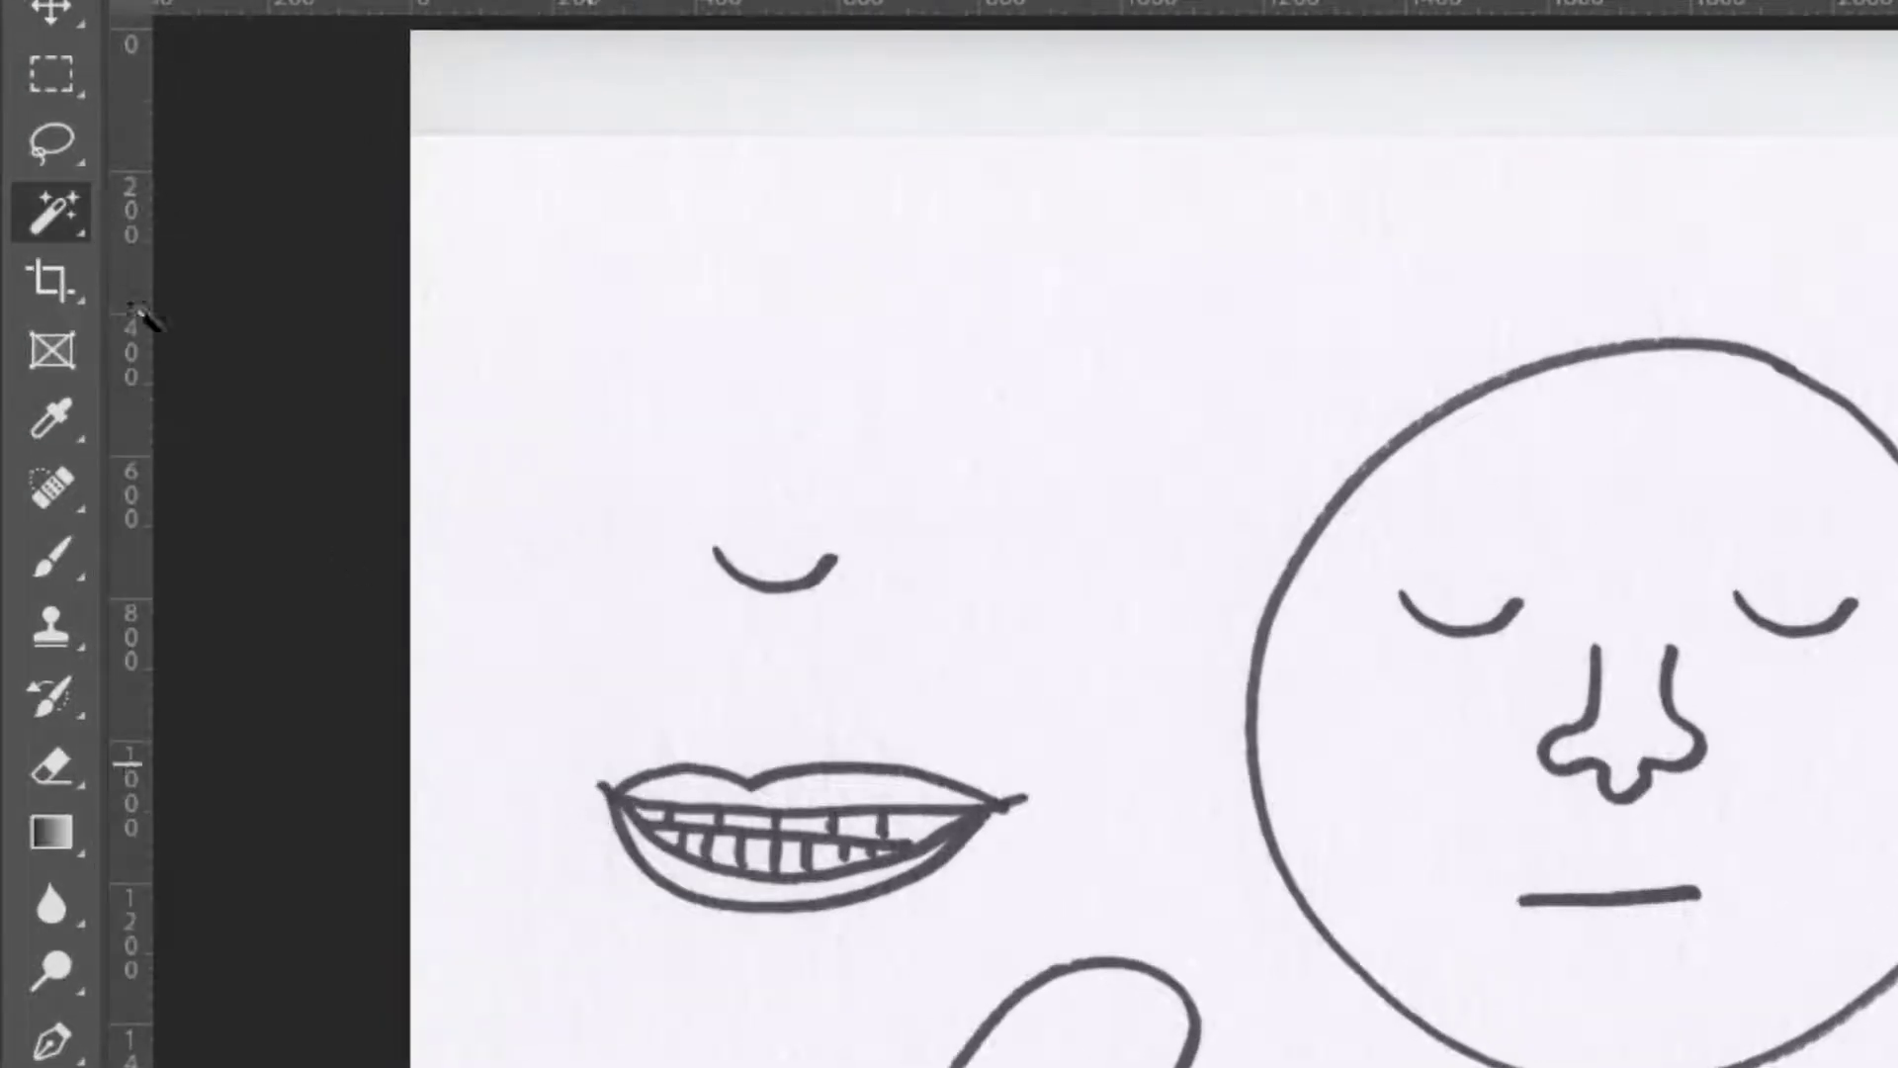
pyautogui.click(45, 151)
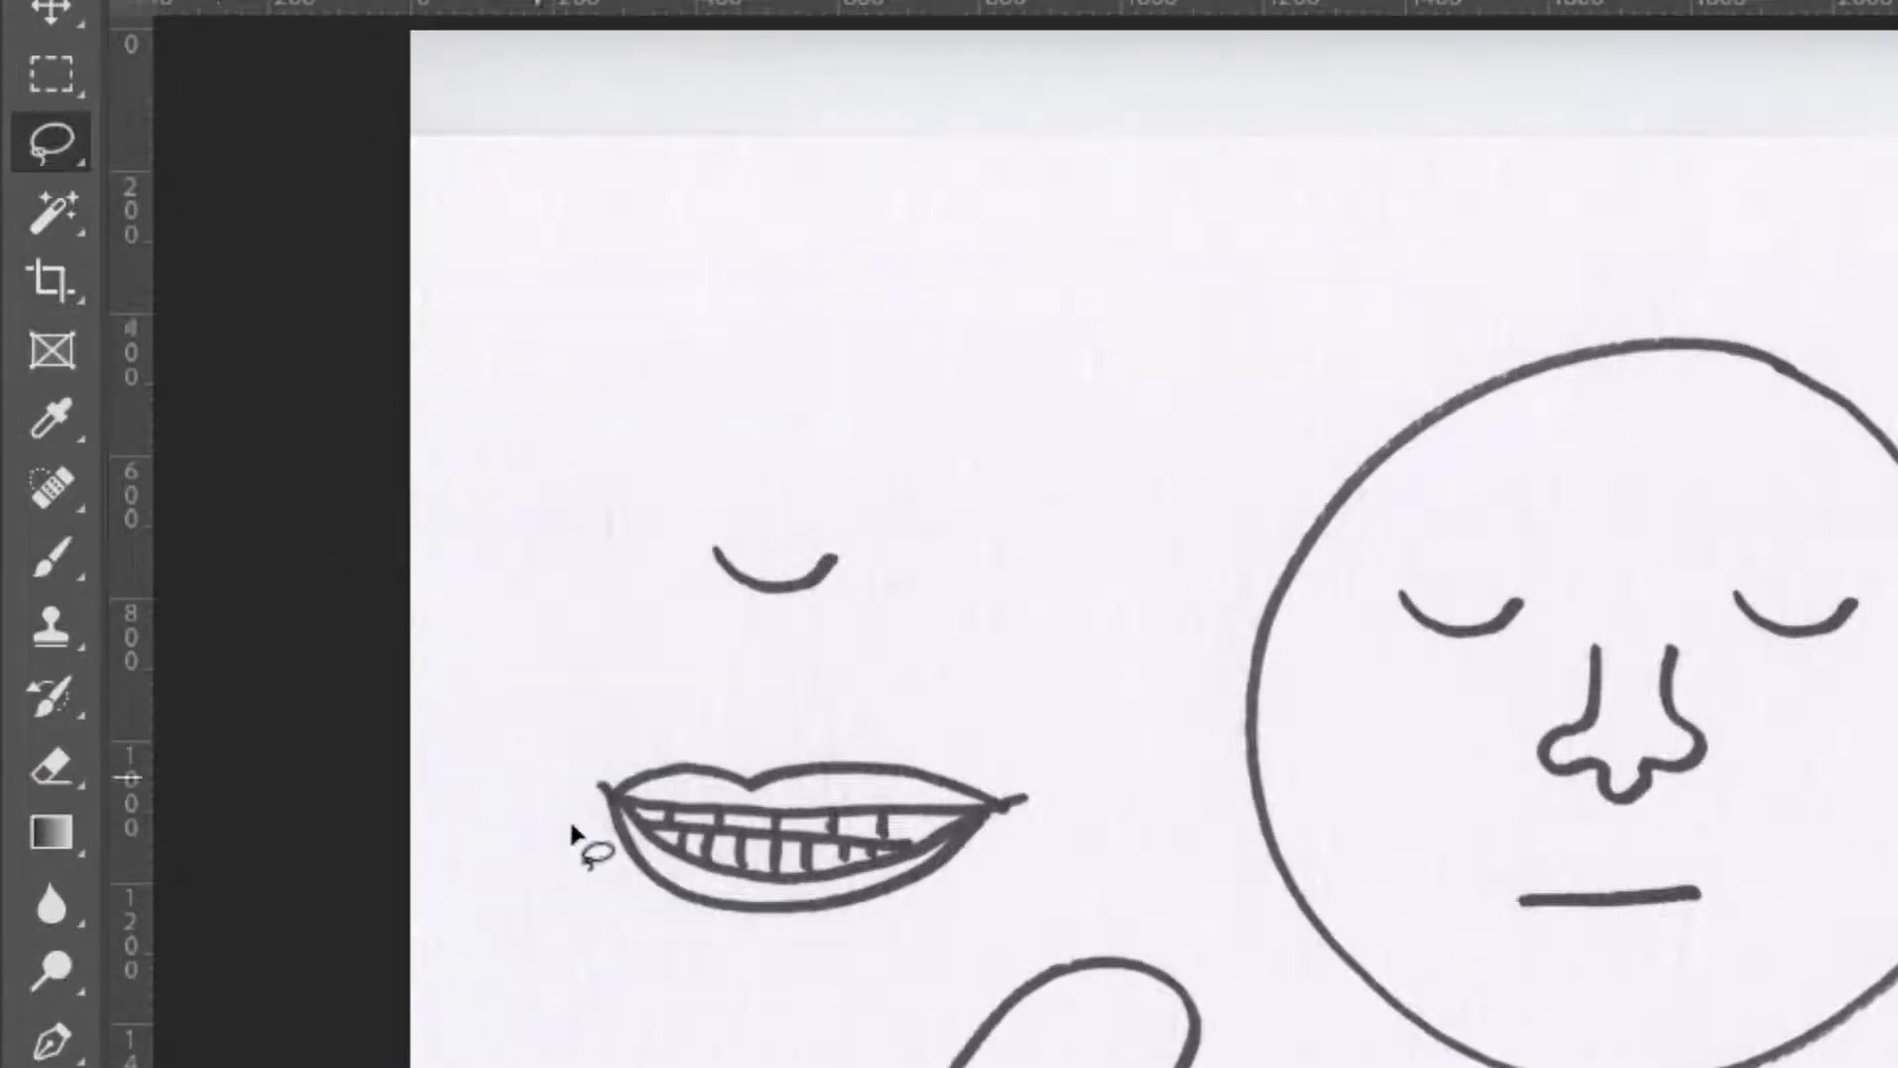
pyautogui.moveTo(587, 796)
pyautogui.mouseDown()
pyautogui.moveTo(612, 920)
pyautogui.moveTo(695, 972)
pyautogui.moveTo(766, 972)
pyautogui.moveTo(1048, 883)
pyautogui.moveTo(1103, 786)
pyautogui.mouseUp()
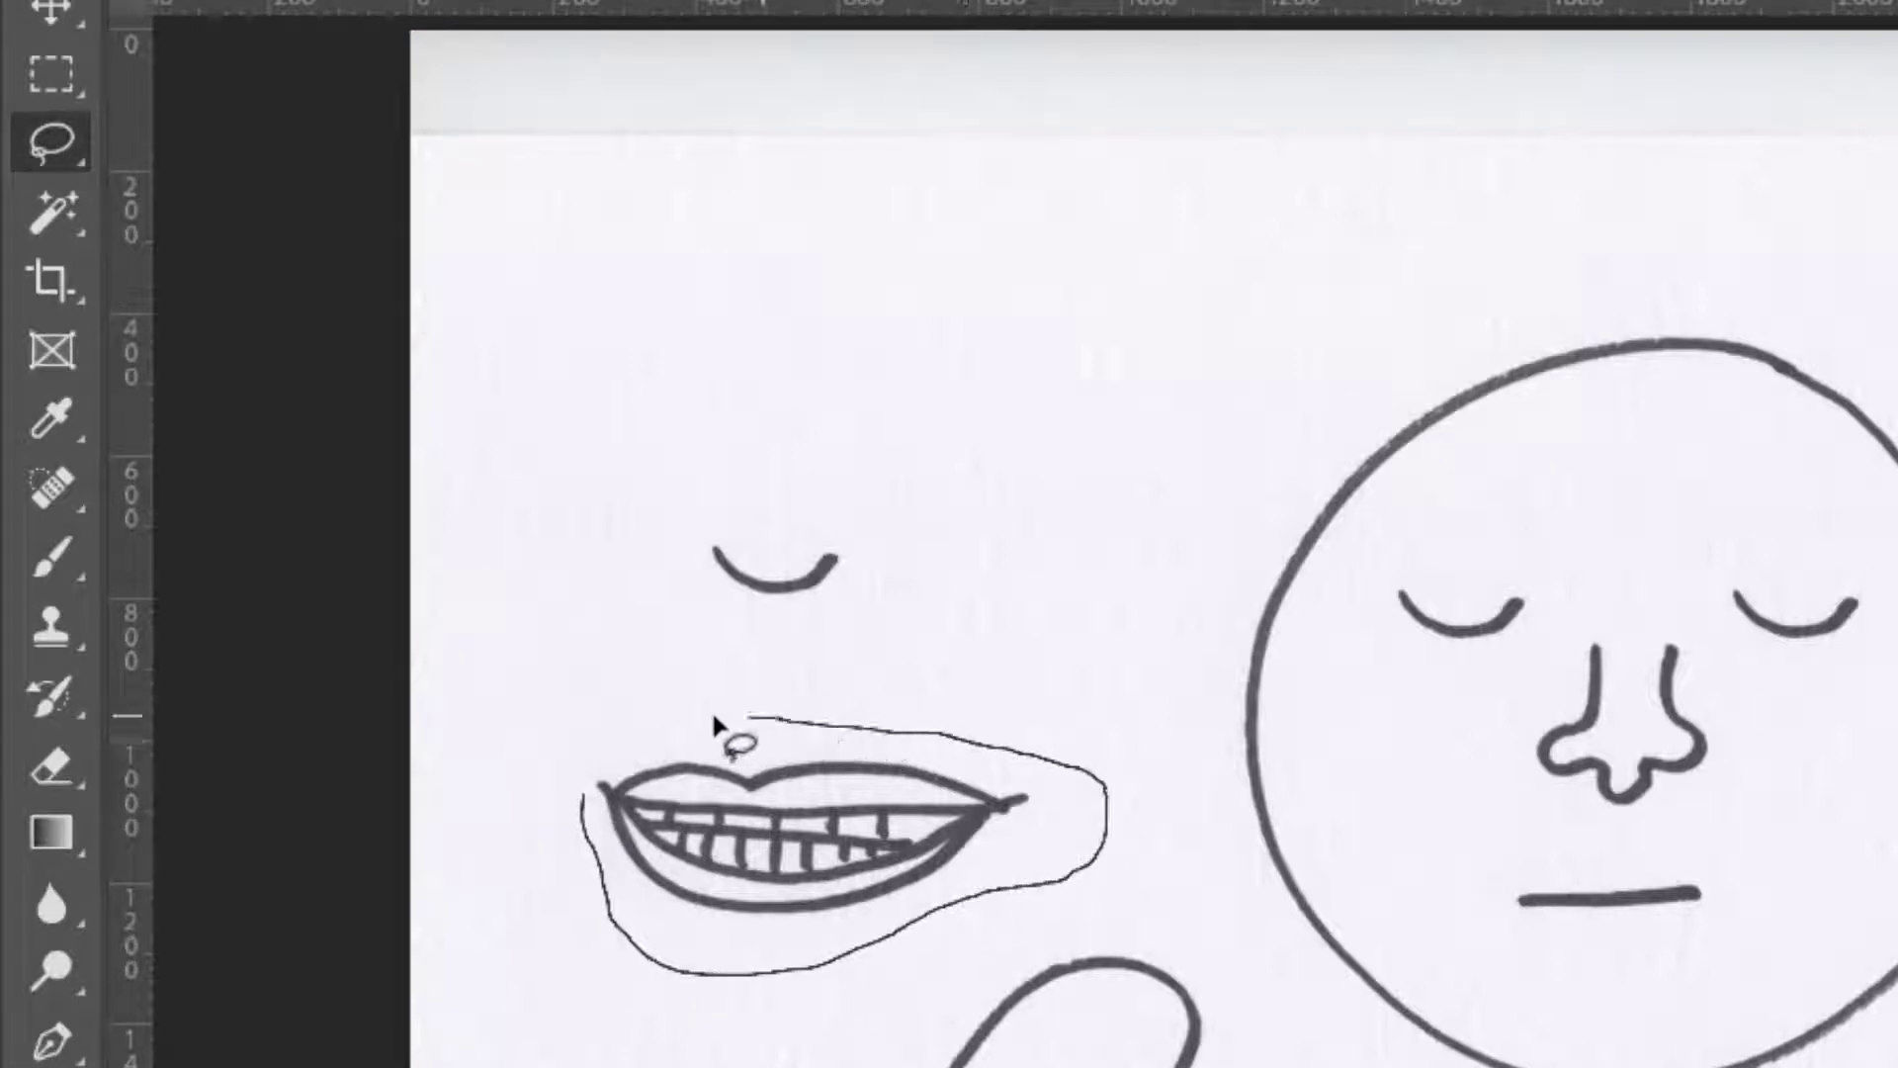
pyautogui.moveTo(605, 738); pyautogui.dragTo(583, 823)
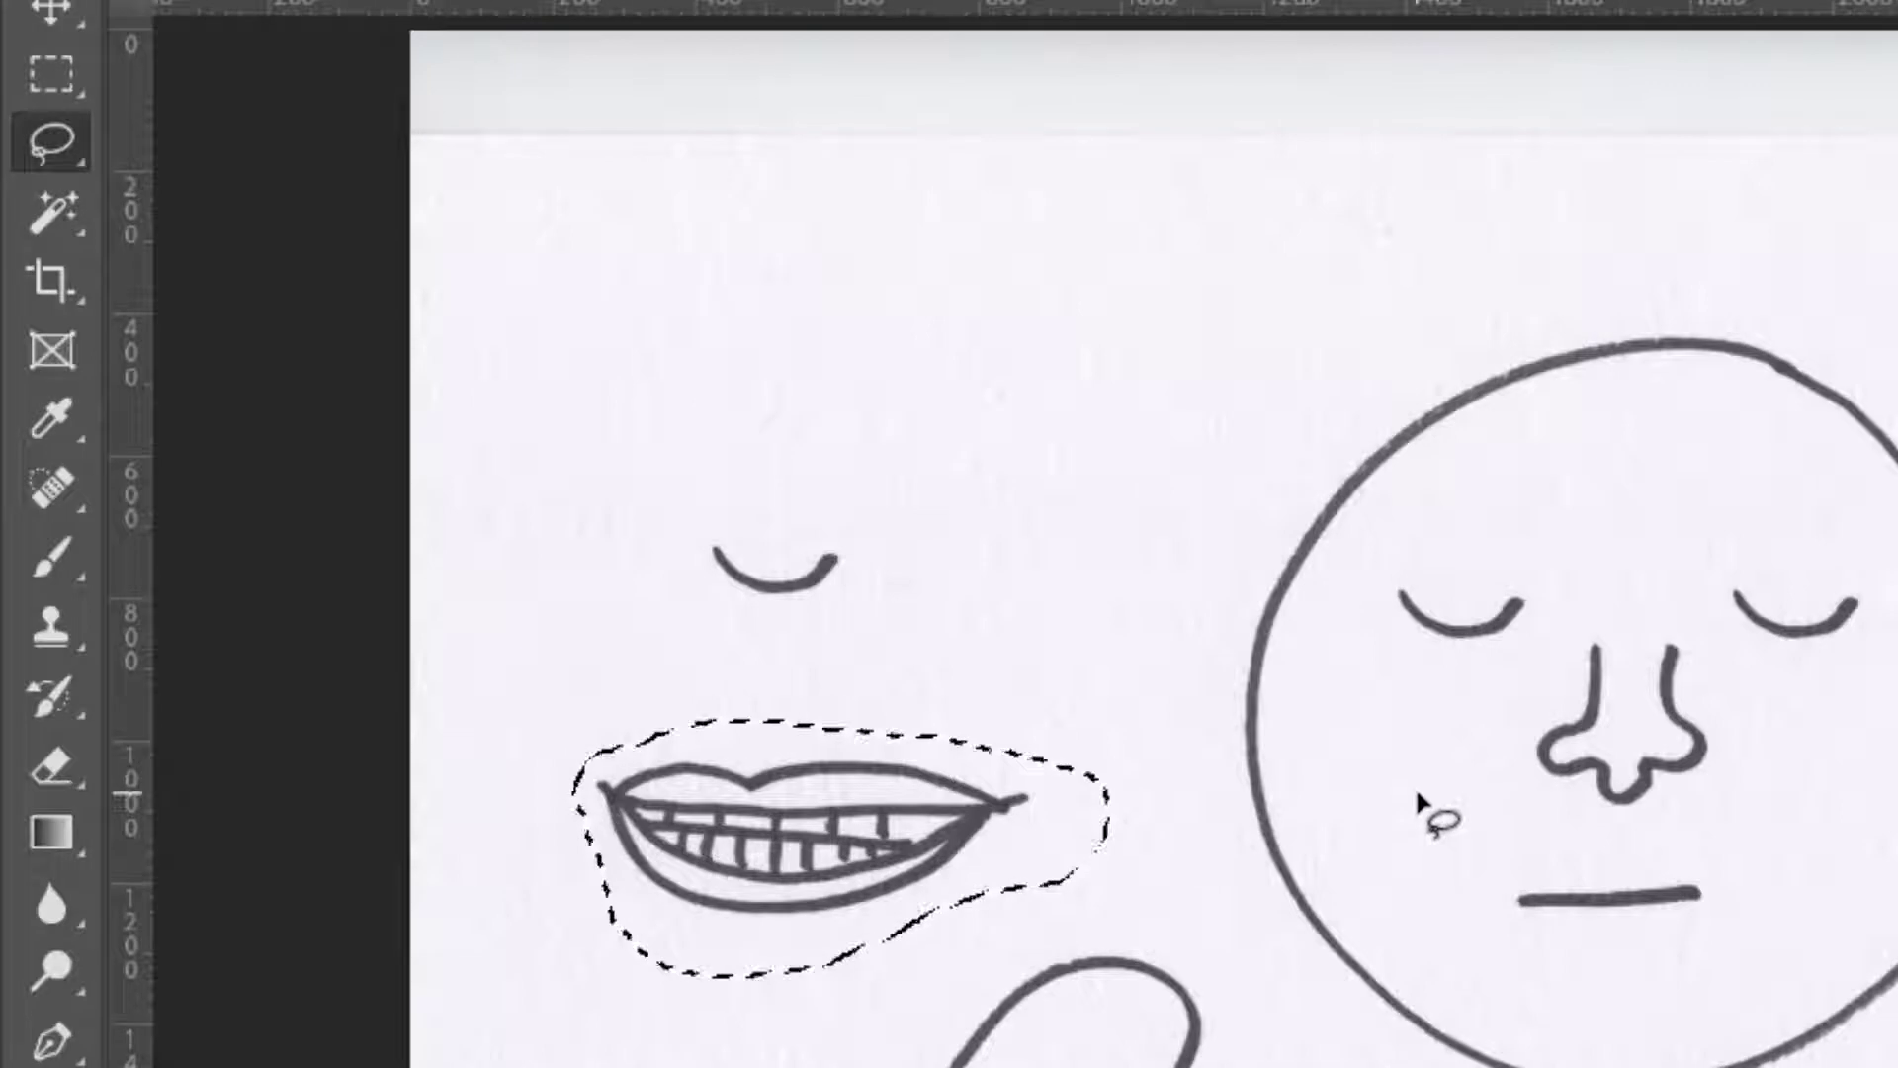
pyautogui.hotkey('ctrl', 'c')
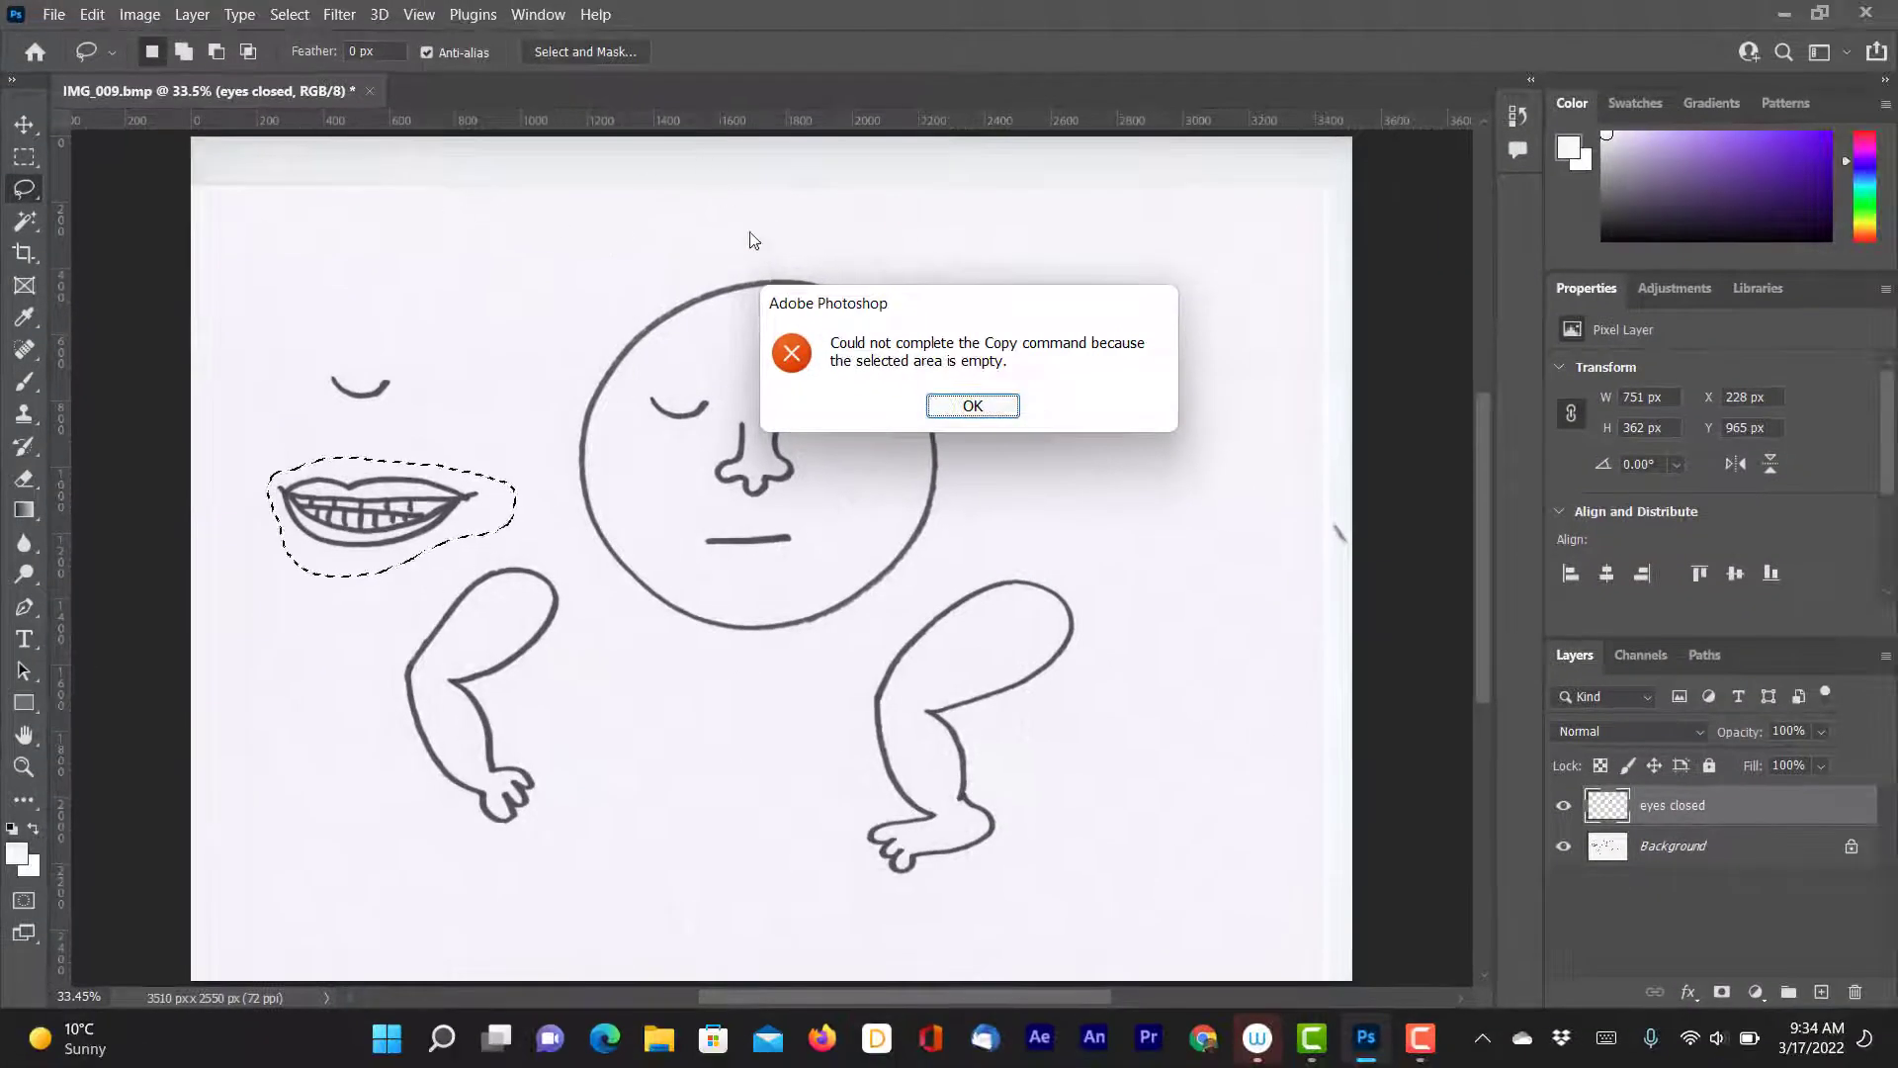
pyautogui.click(975, 404)
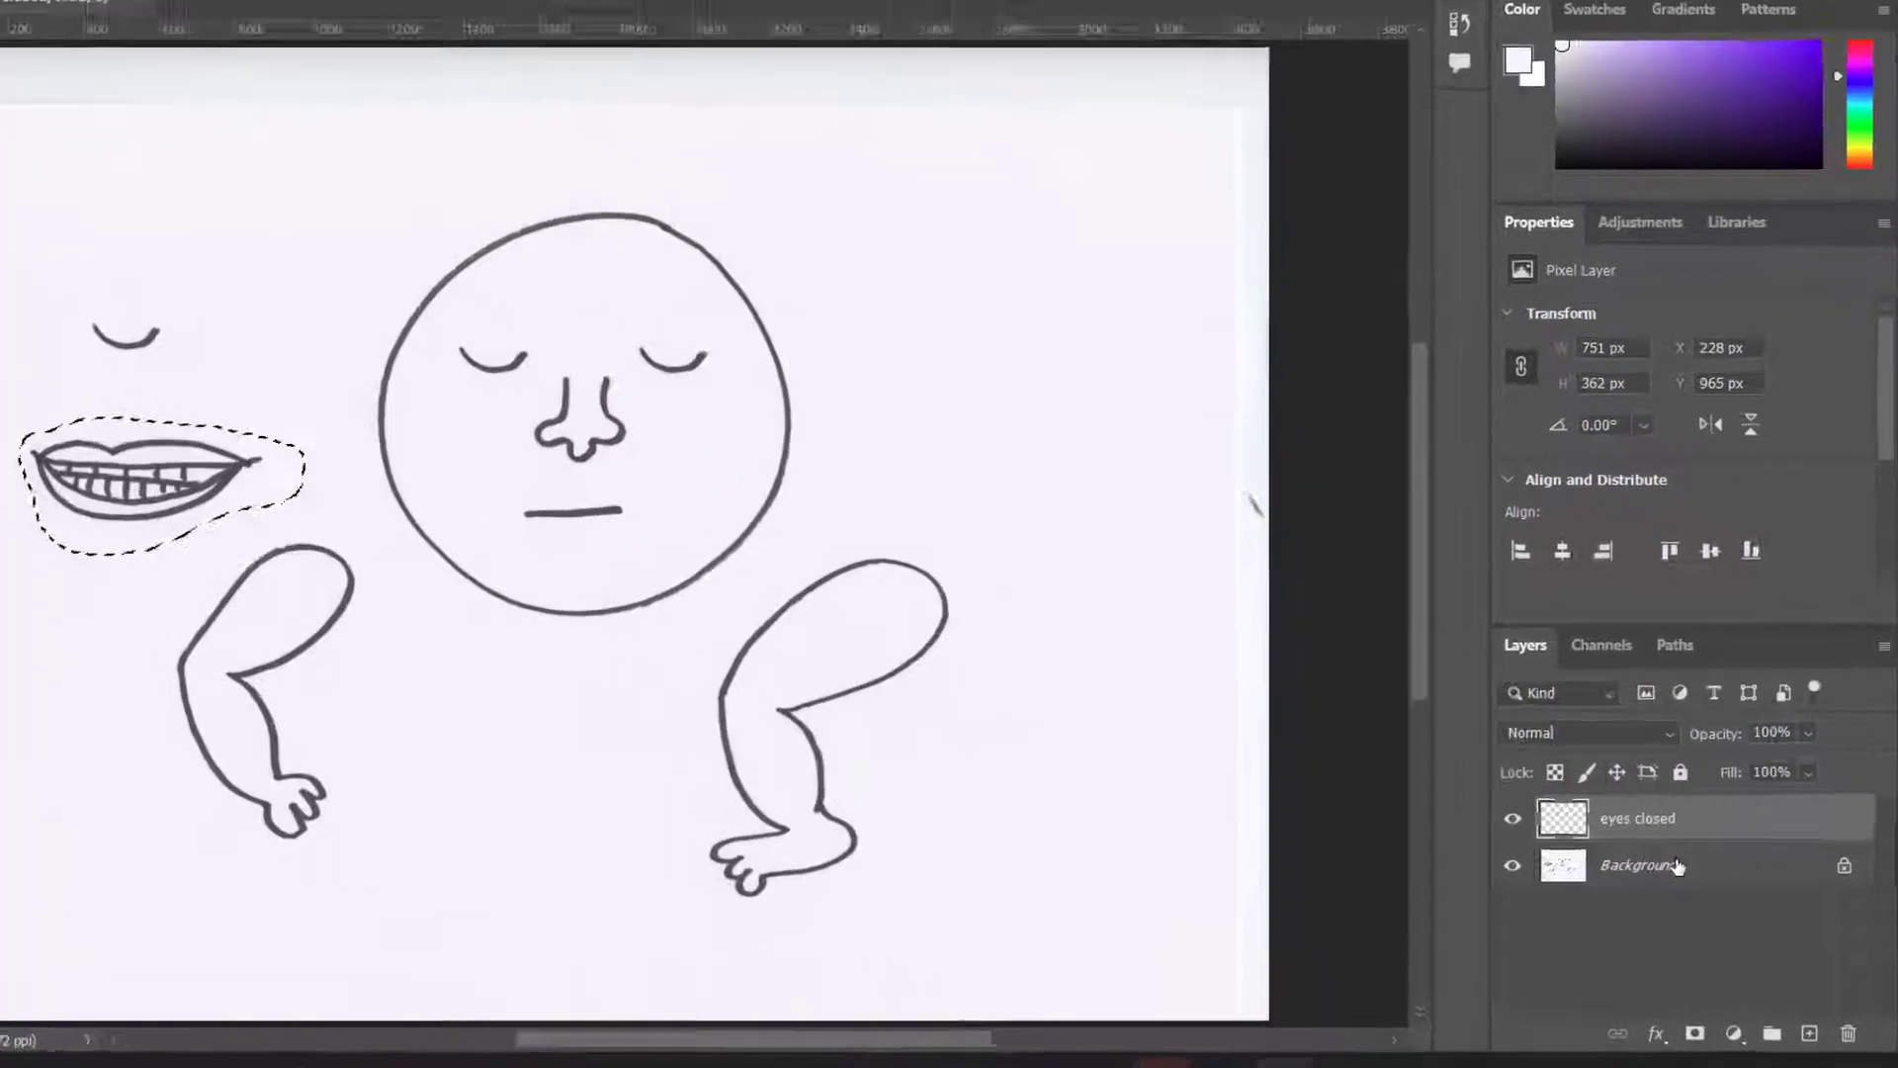
# - Copy the selected mouth from the Background layer to a new layer and place it over the face's straight mouth line
pyautogui.click(1707, 847)
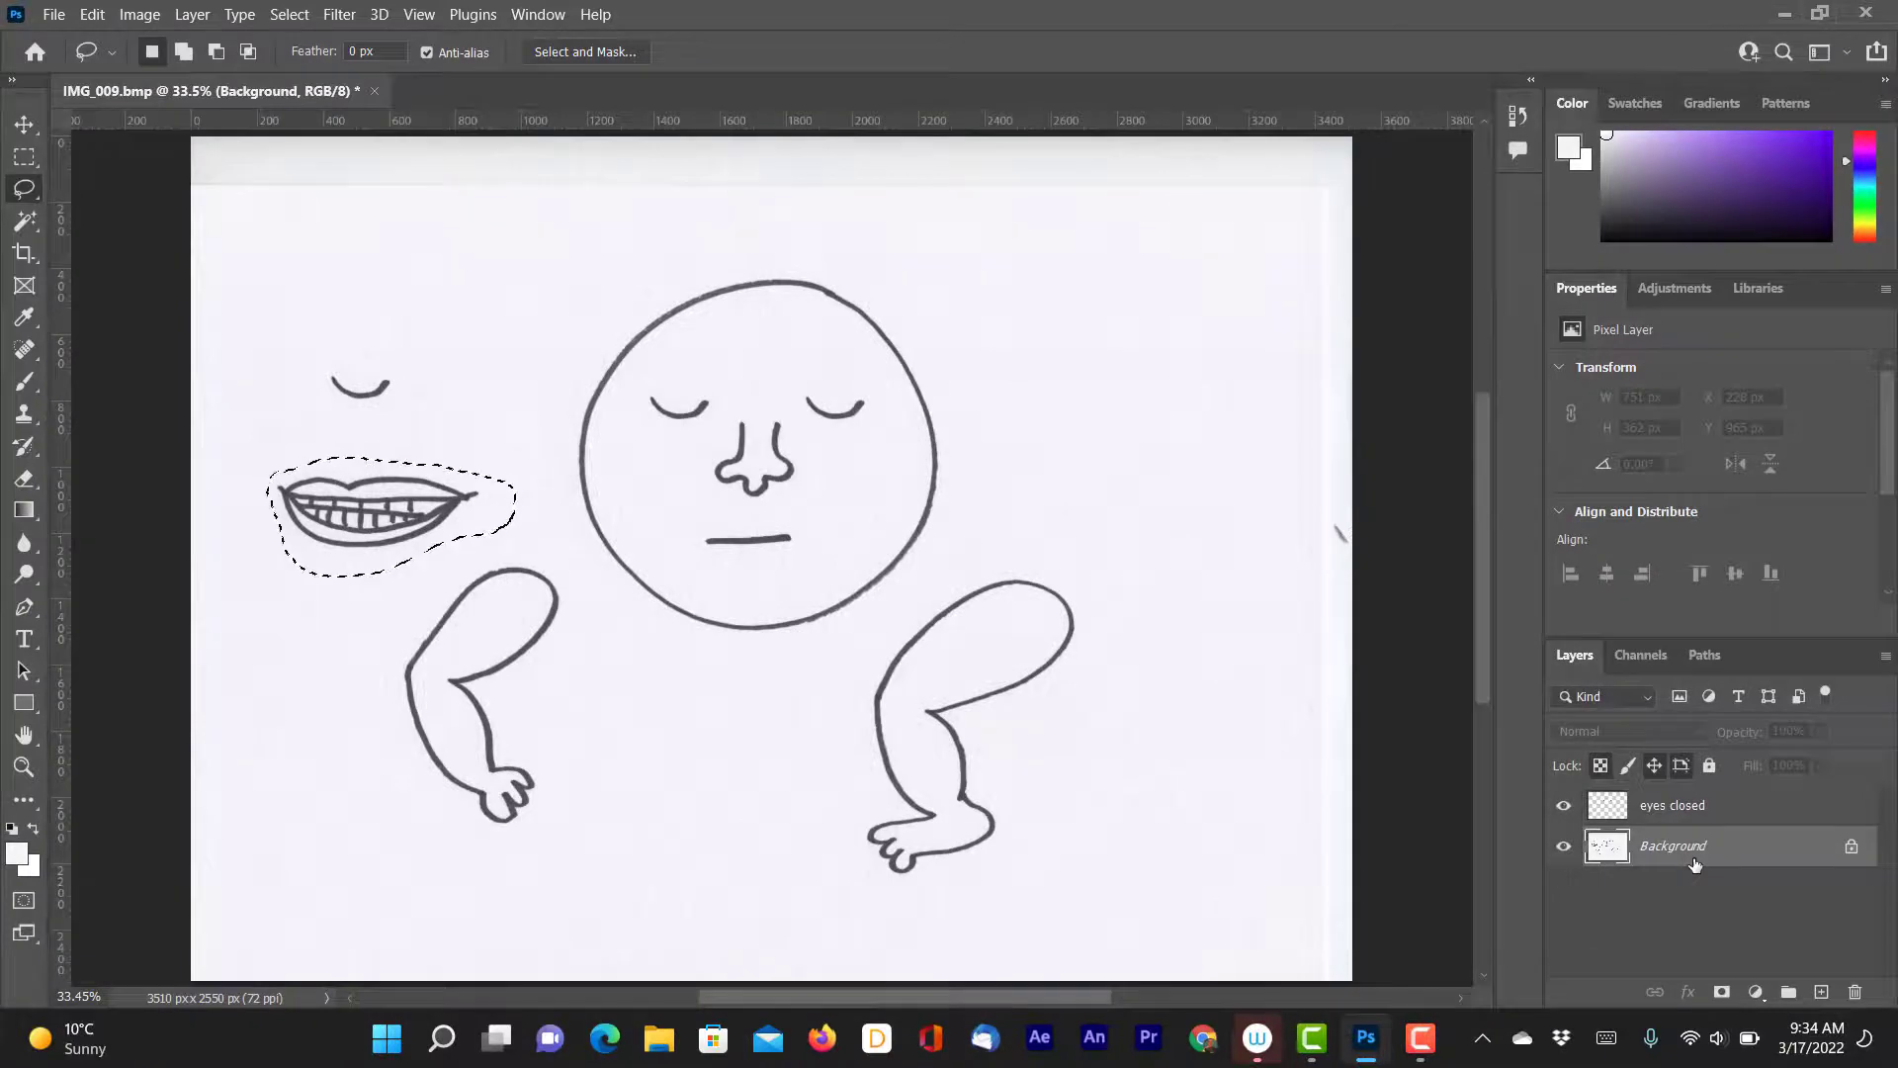
pyautogui.hotkey('ctrl', 'j')
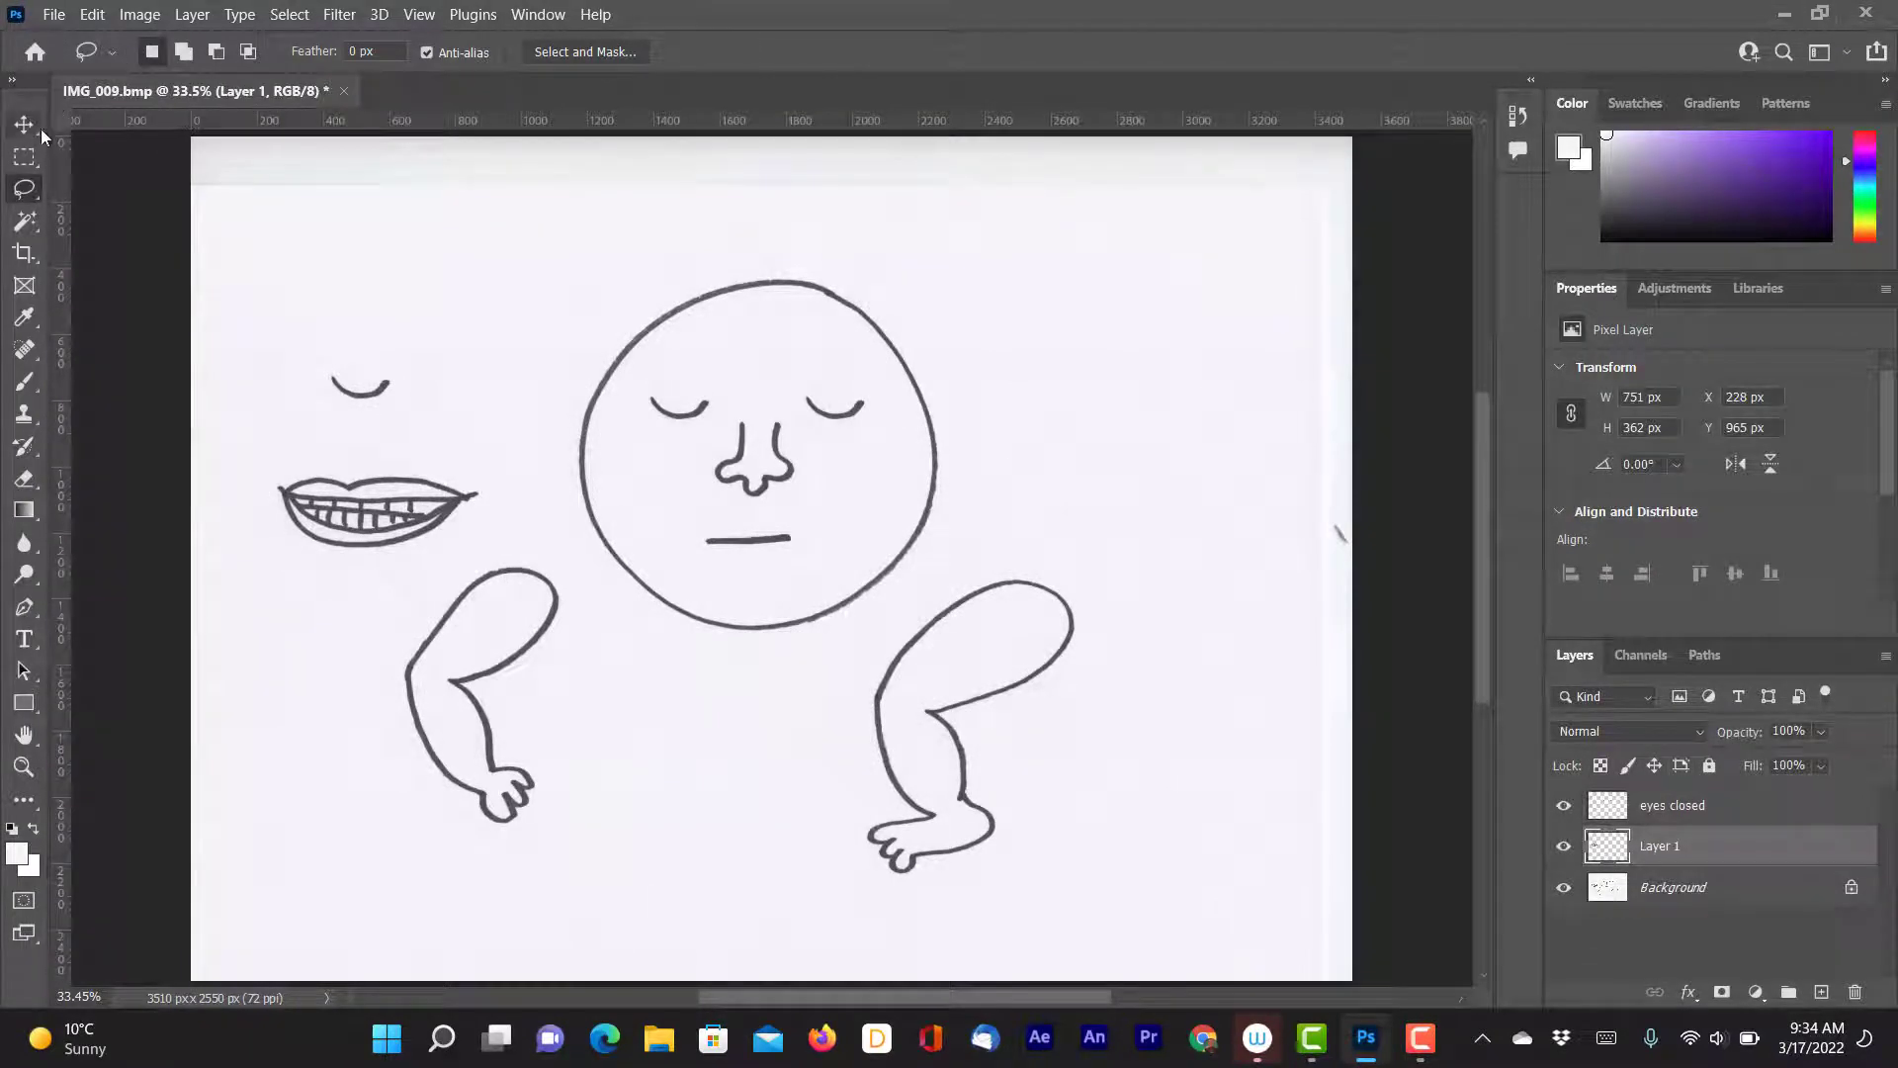
pyautogui.click(27, 126)
pyautogui.moveTo(376, 511); pyautogui.dragTo(749, 546)
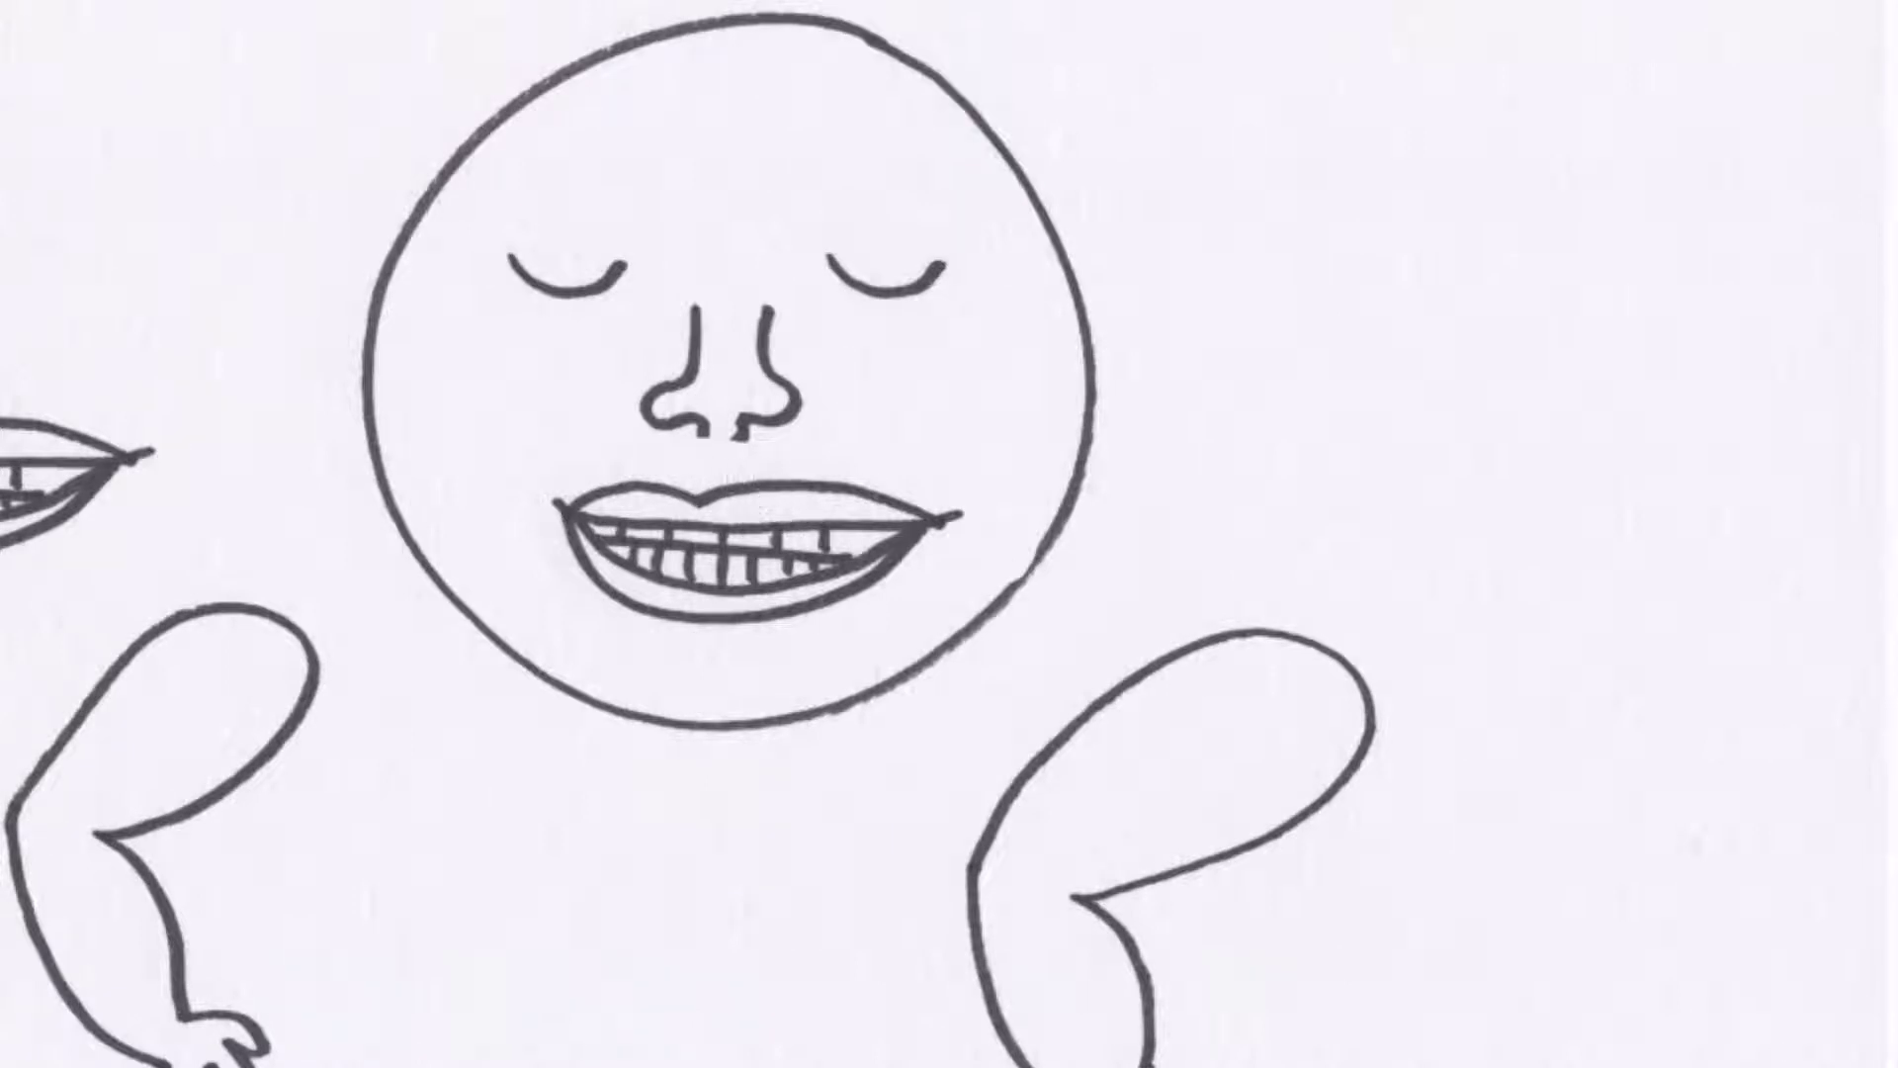
# - Hide the Background layer and delete the paper area around the mouth with a Magic Wand selection at tolerance 32, then deselect
pyautogui.click(1563, 887)
pyautogui.click(1564, 805)
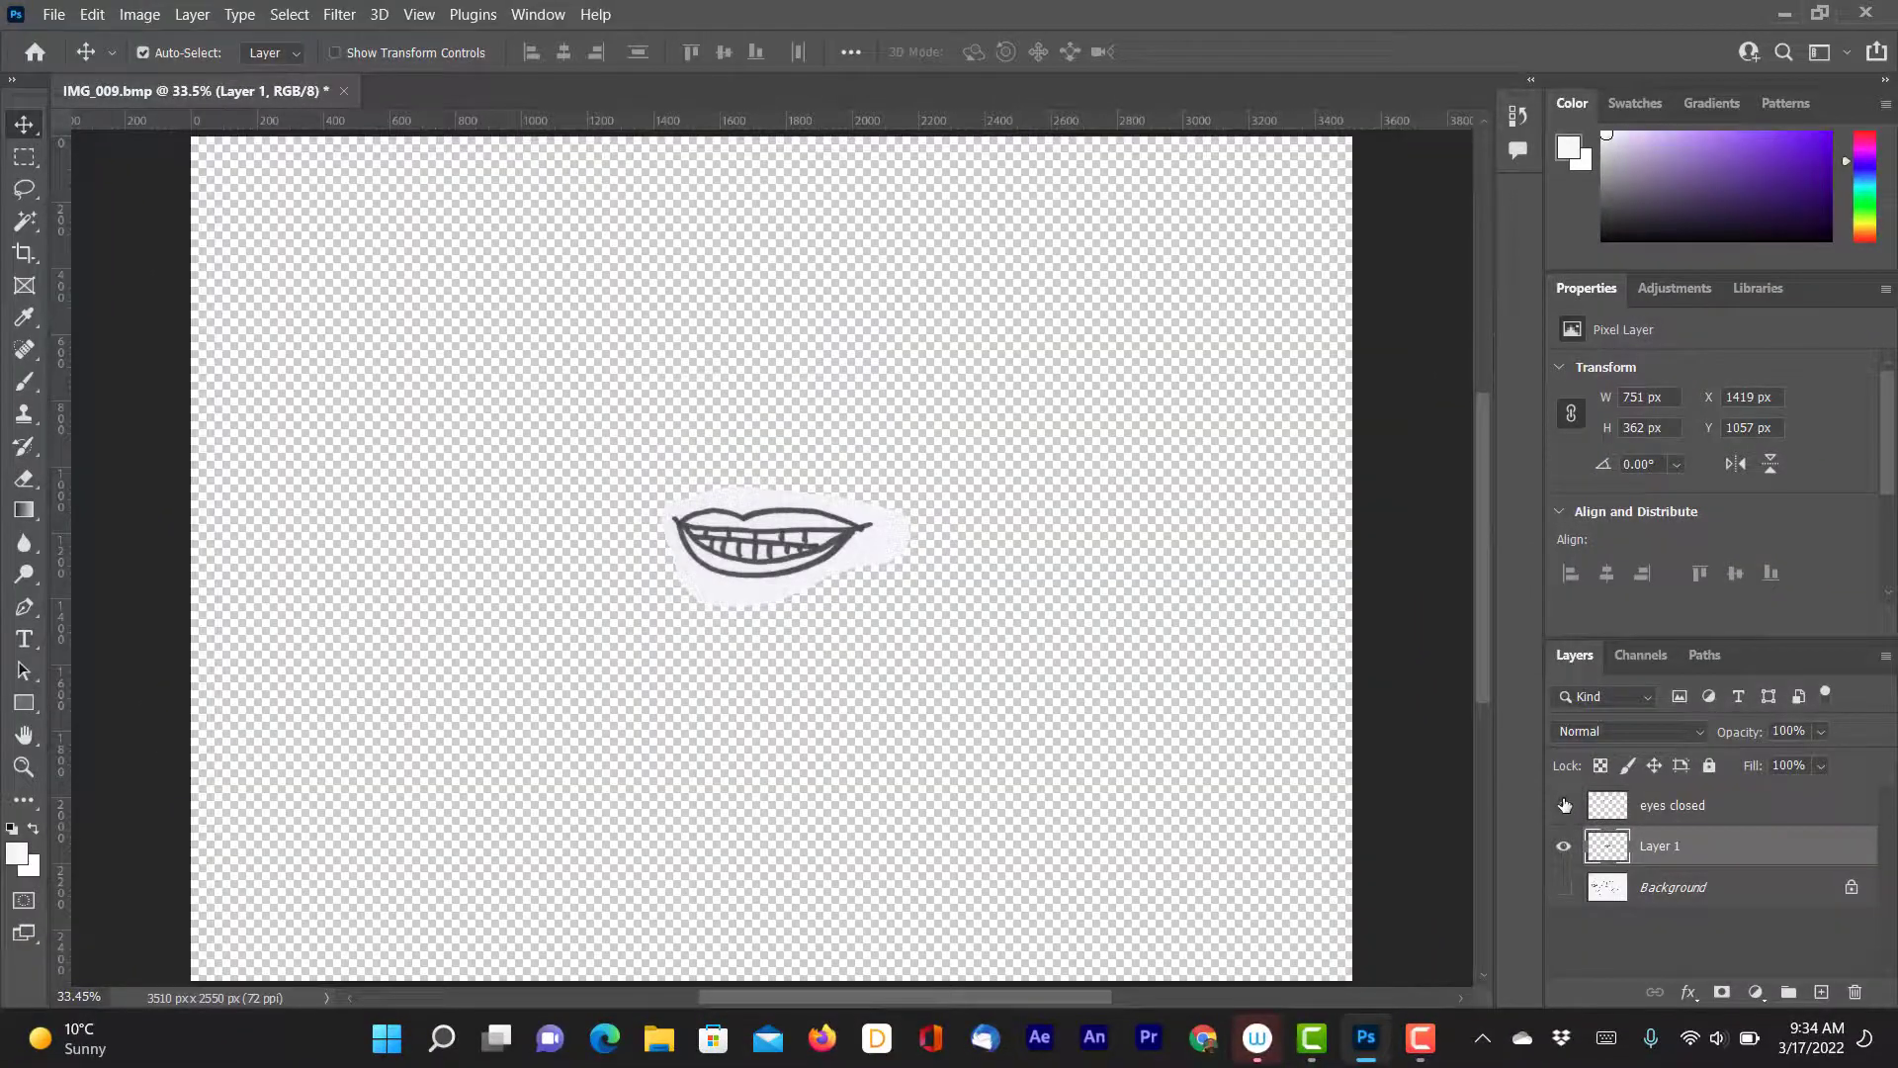
pyautogui.click(1564, 804)
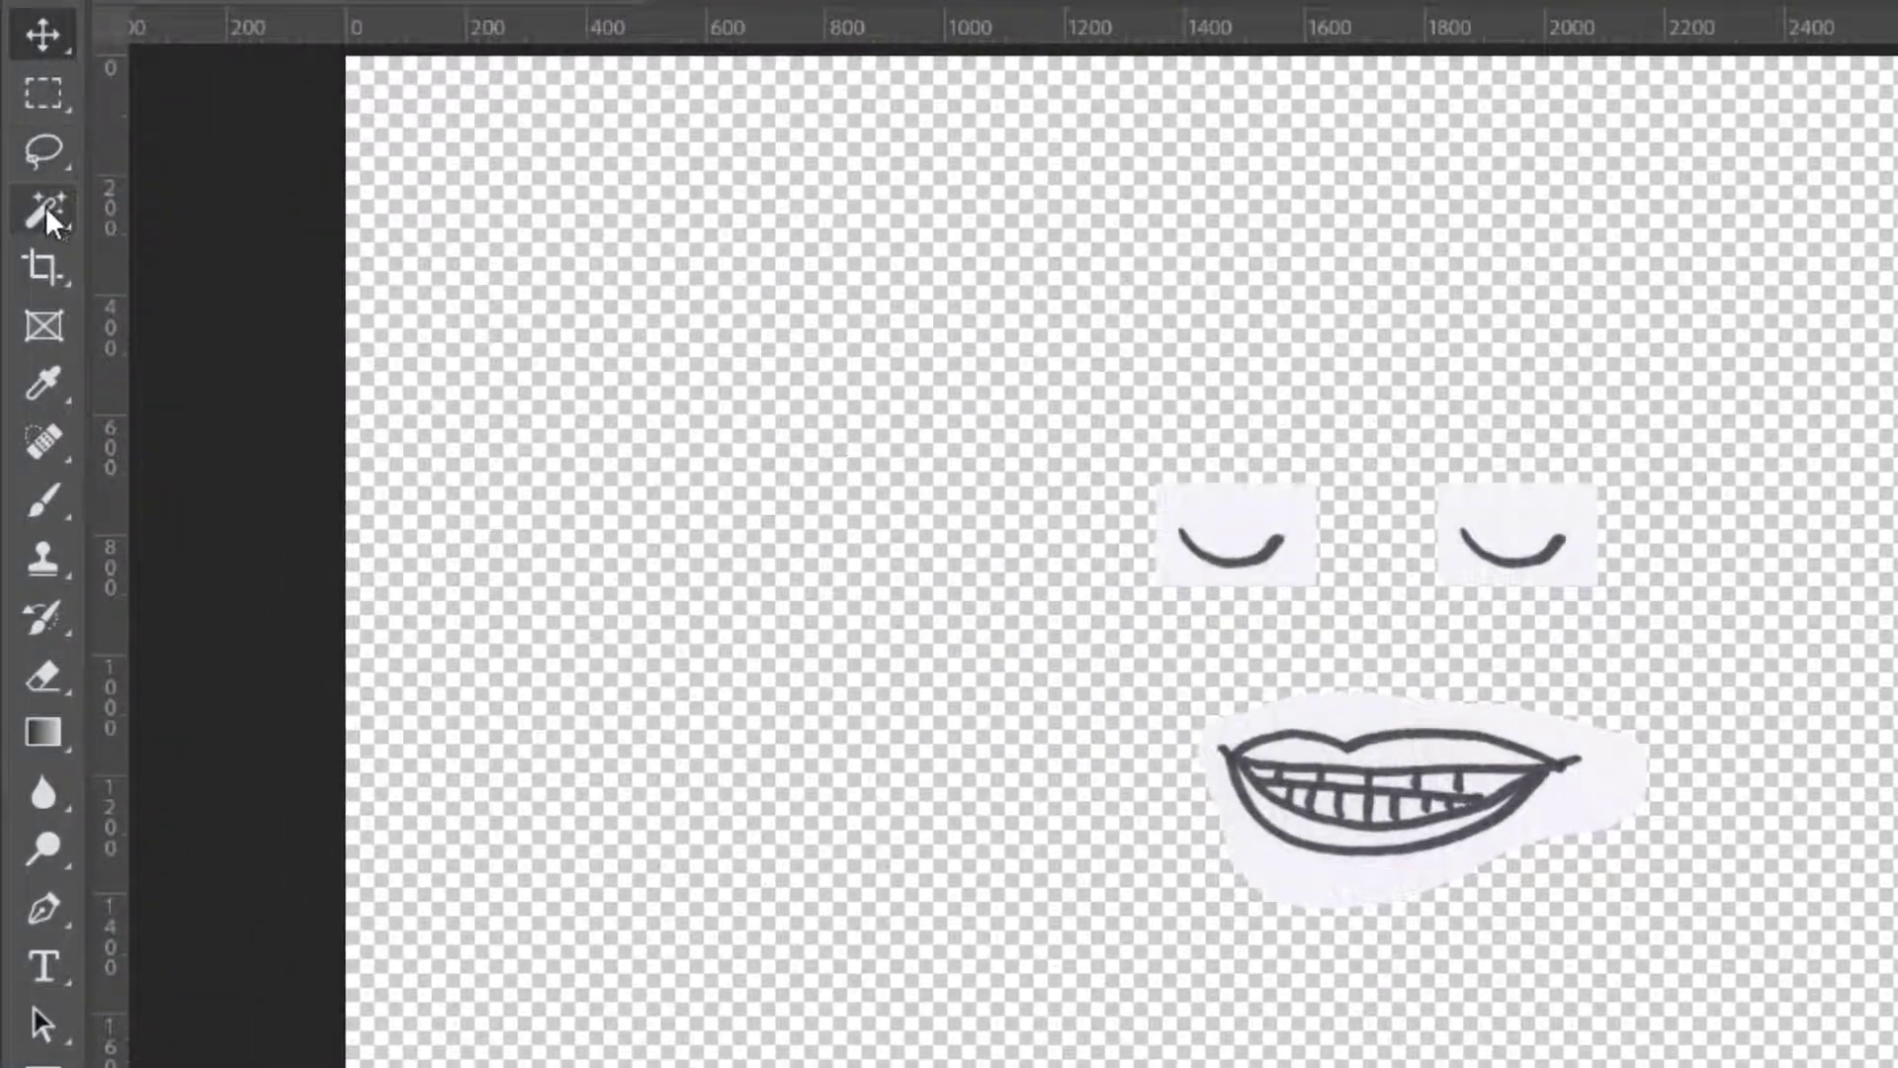
pyautogui.click(42, 210)
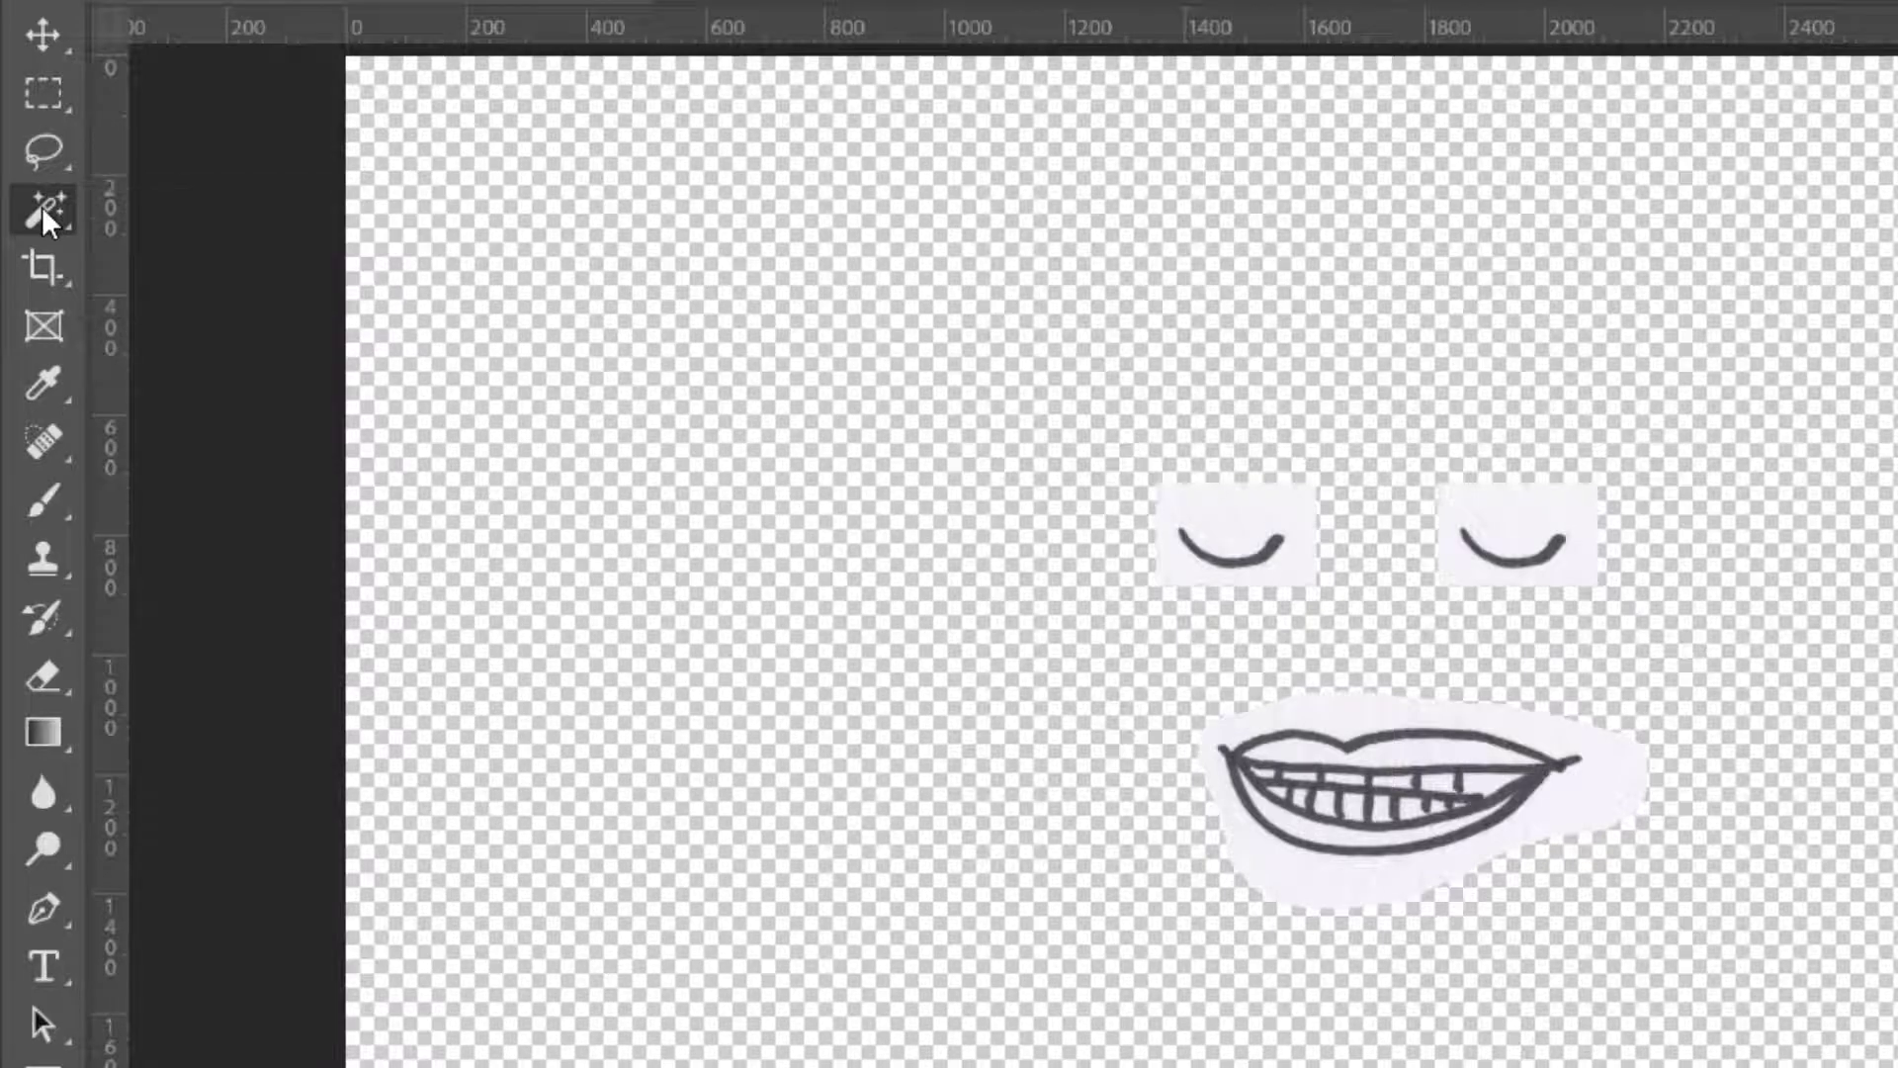
pyautogui.click(1303, 879)
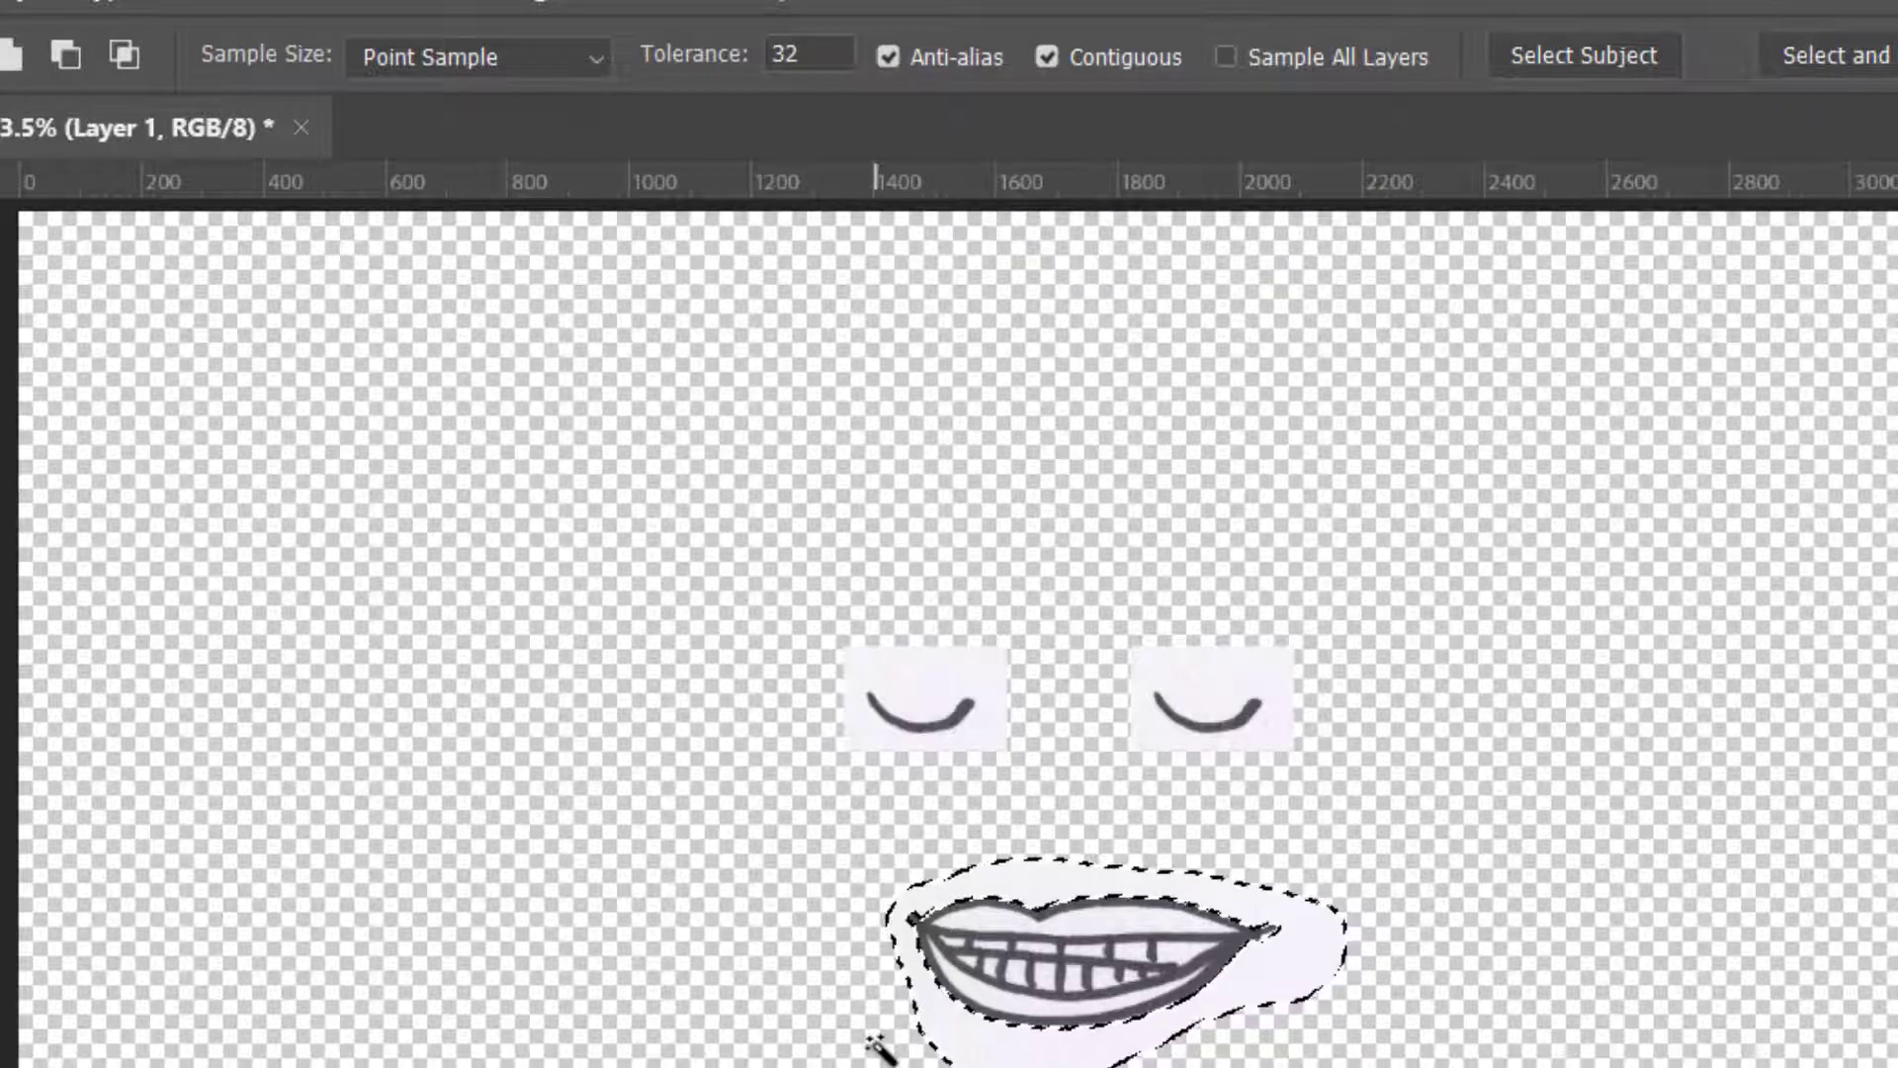
pyautogui.press('Delete')
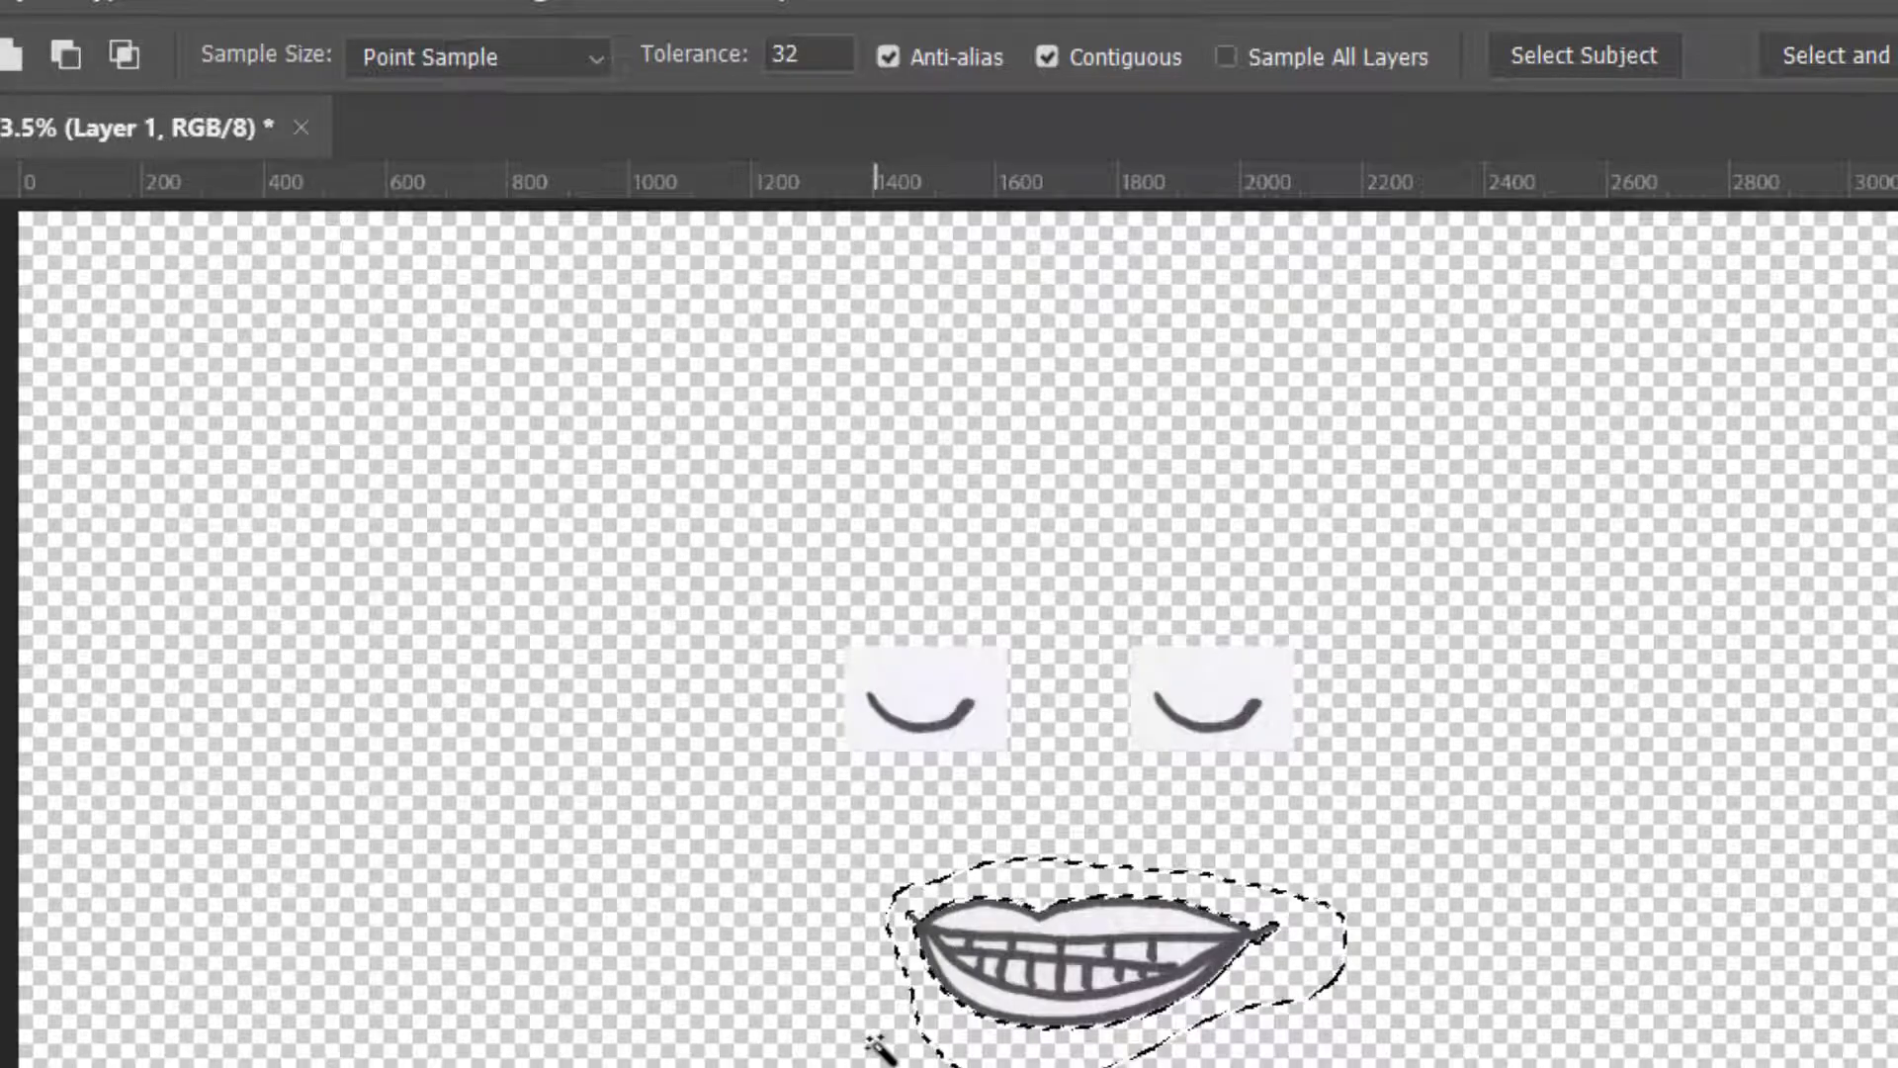
pyautogui.hotkey('ctrl', 'd')
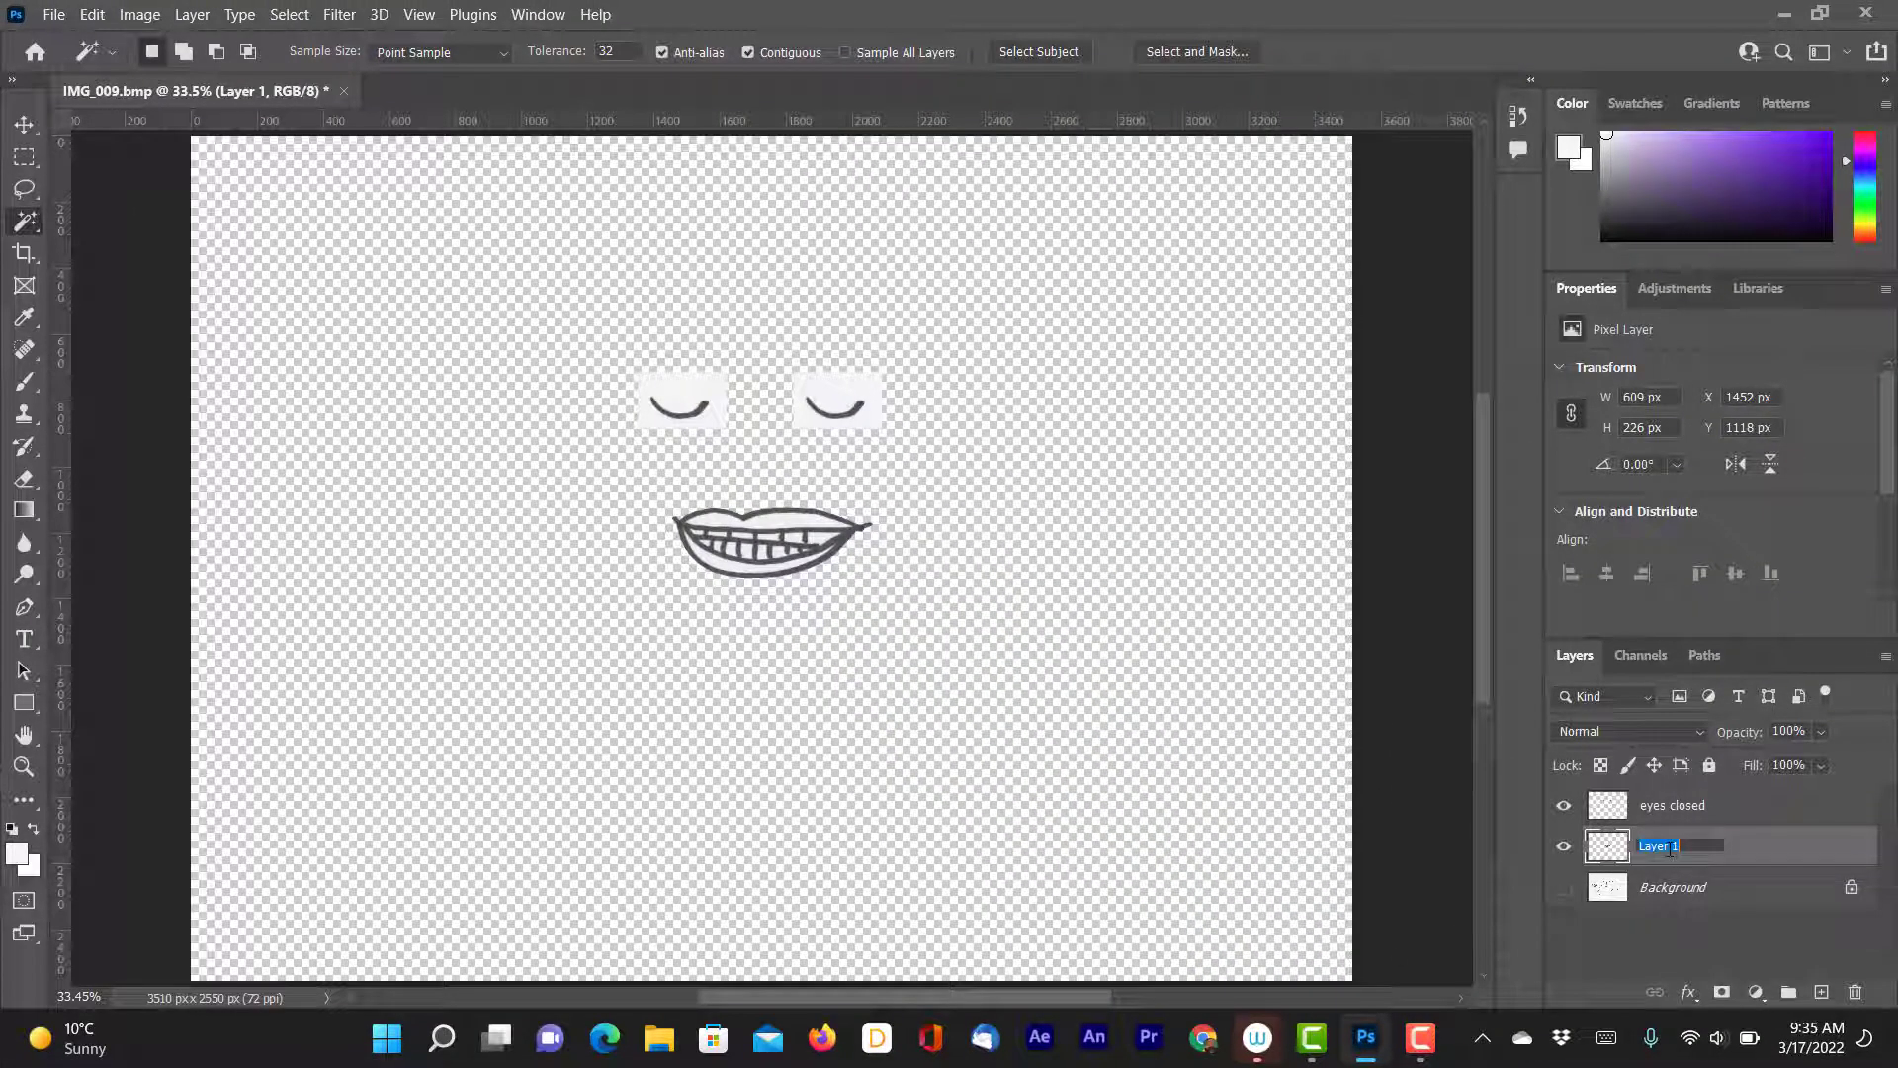
# - Rename the mouth's layer "mouth", show the Background layer again and make it the active layer
pyautogui.press('Return')
pyautogui.click(1565, 889)
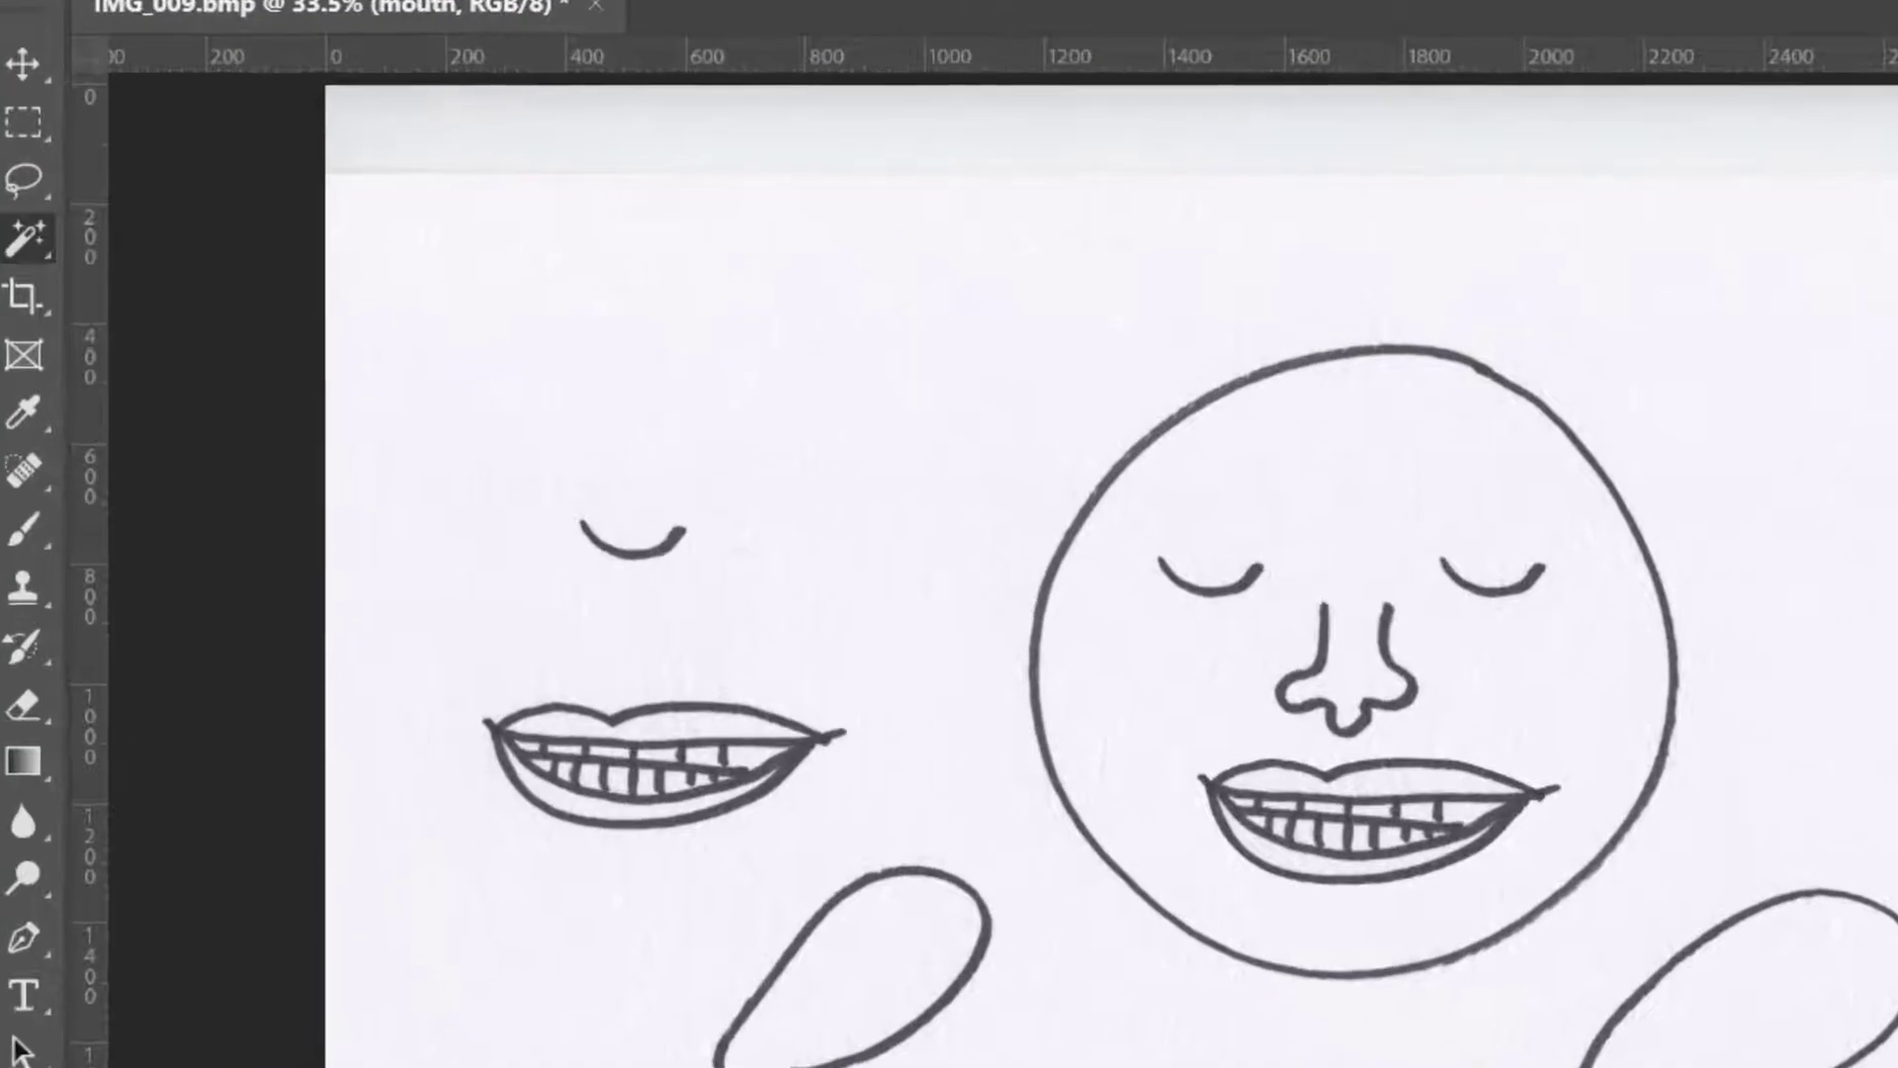
pyautogui.hotkey('alt', '[')
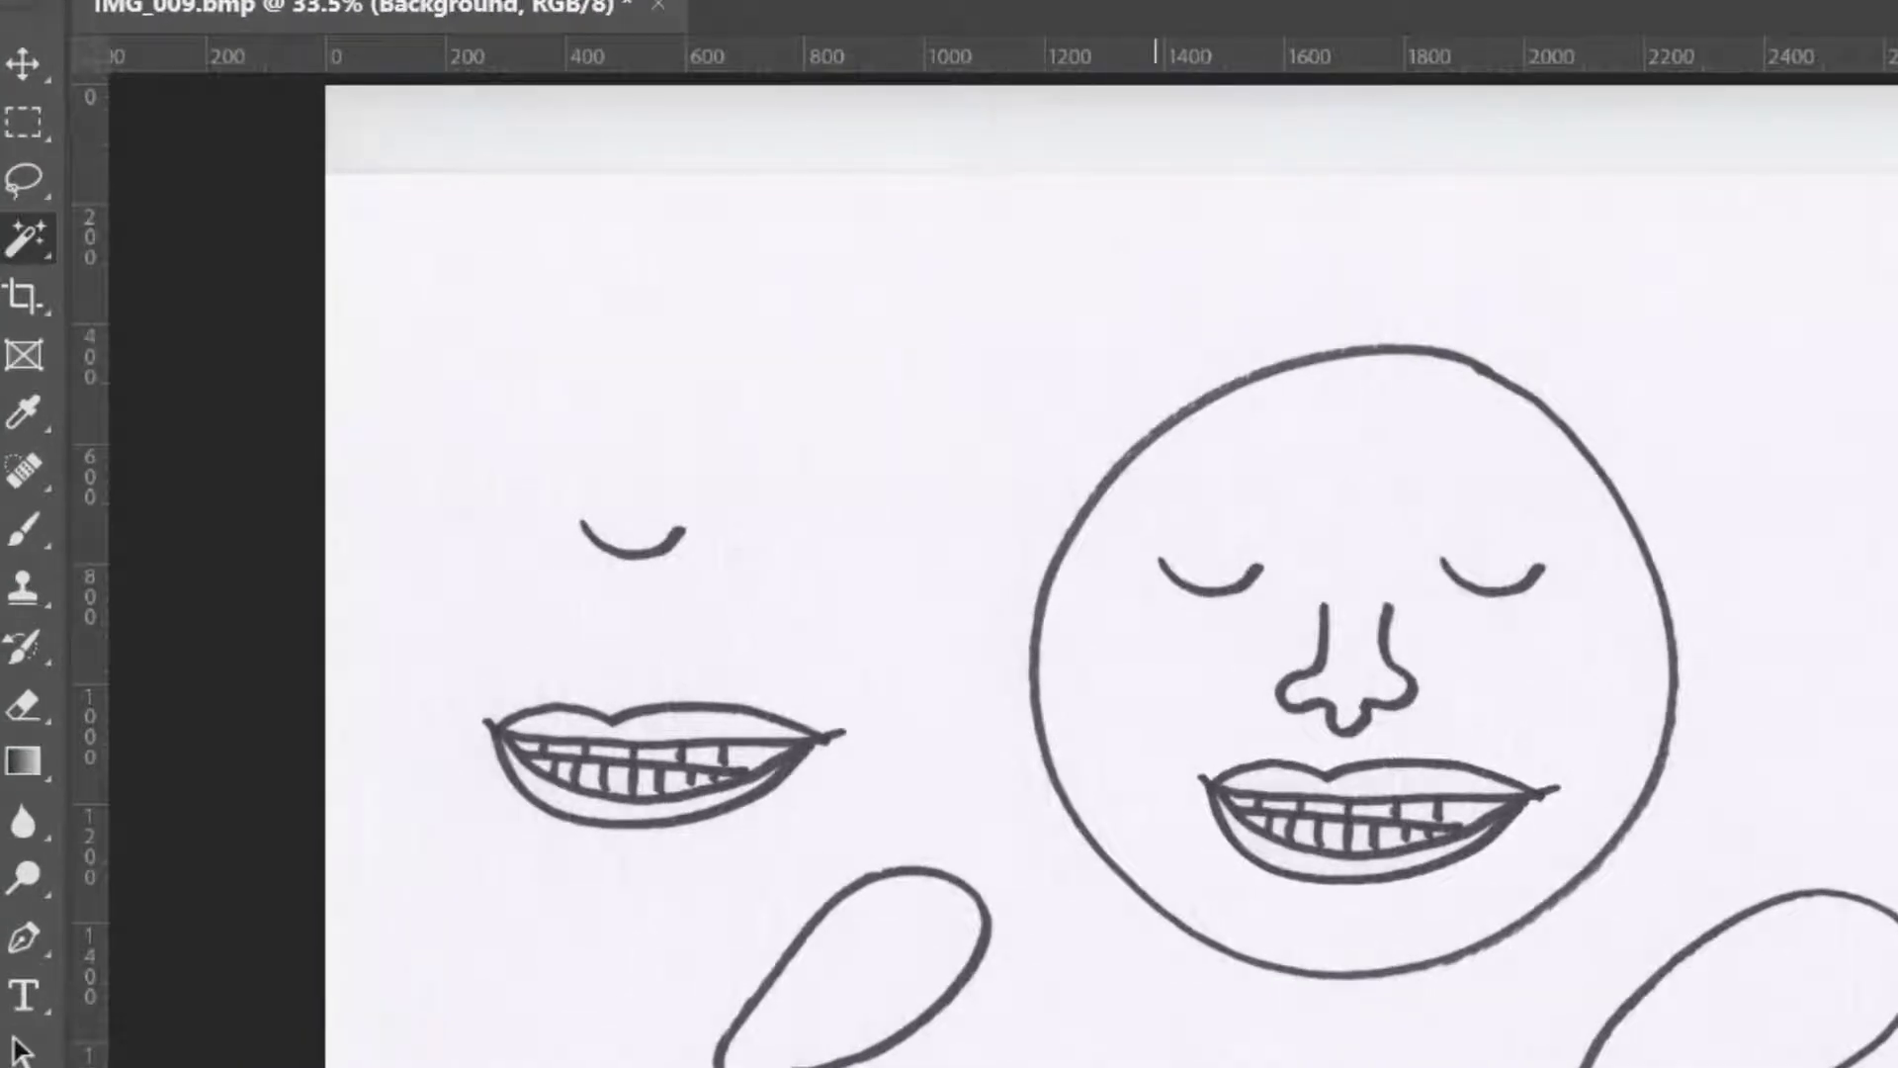
pyautogui.click(937, 1025)
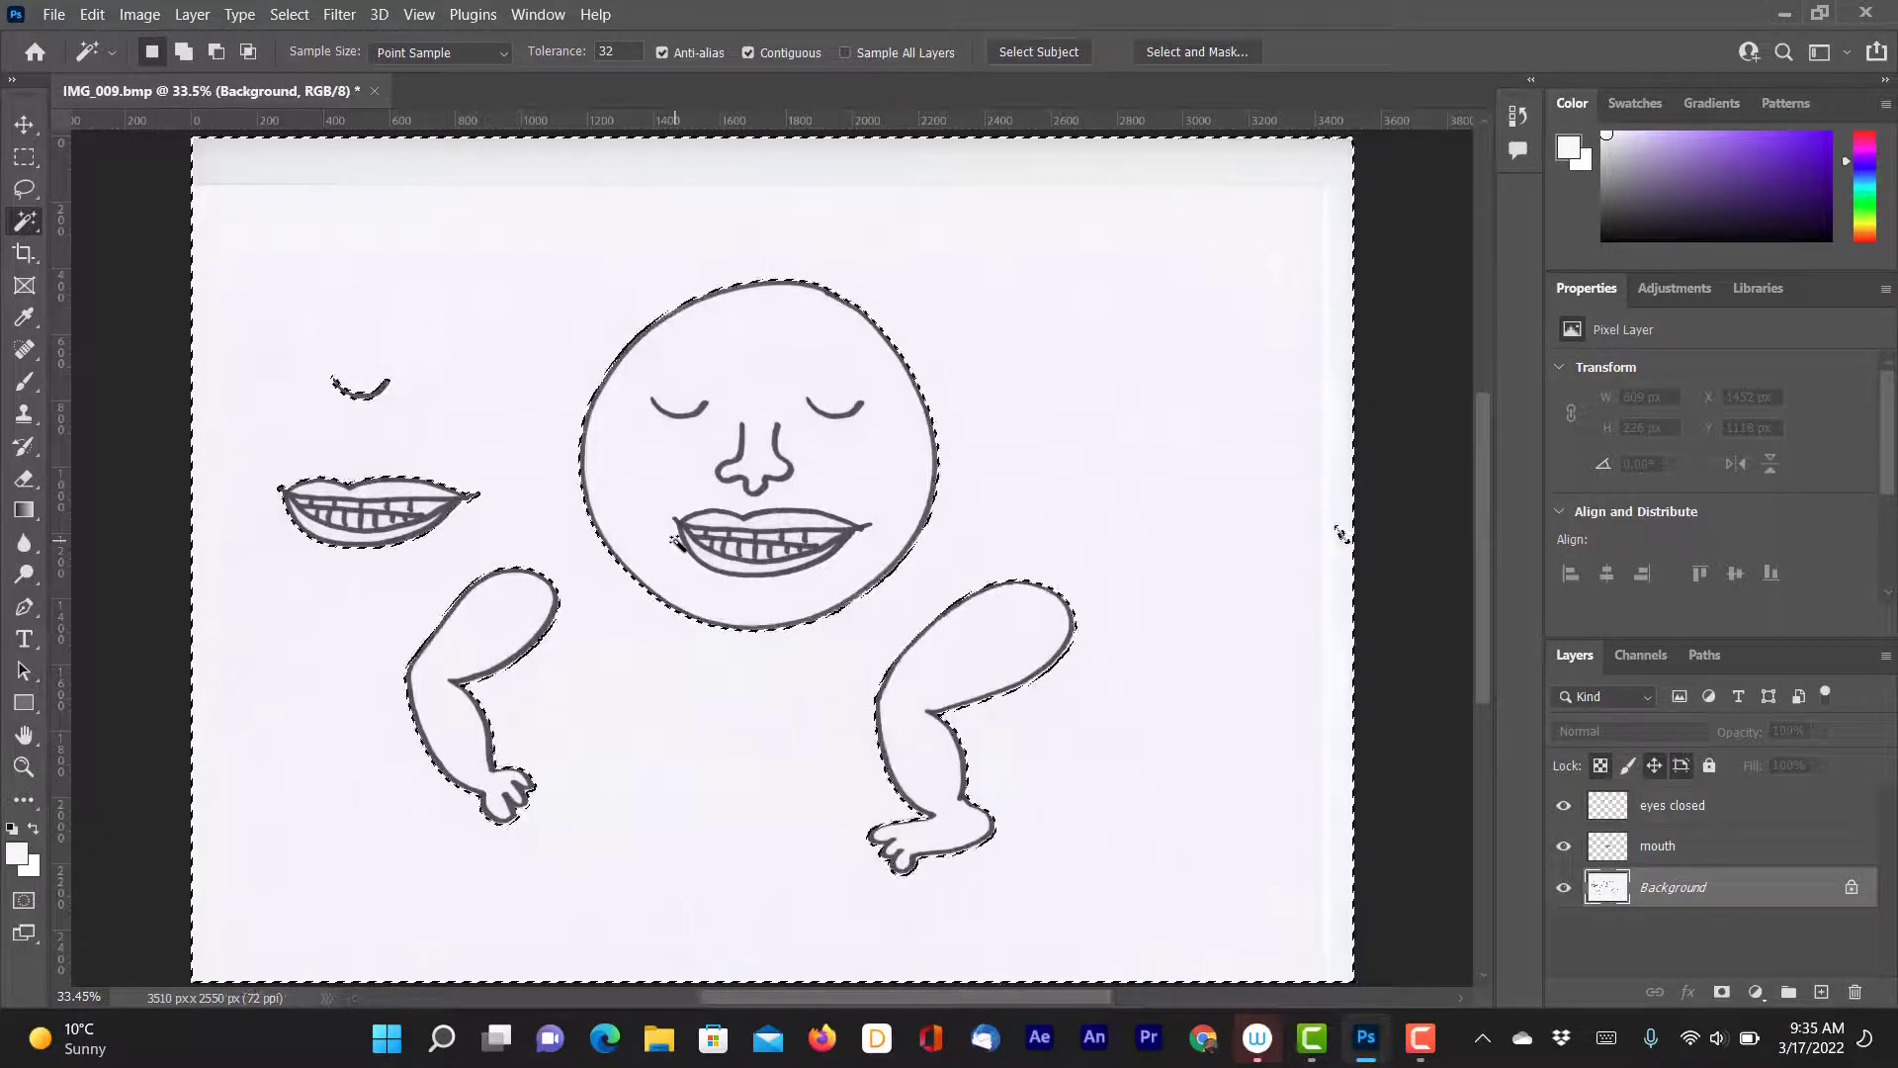
pyautogui.hotkey('shift', 'F5')
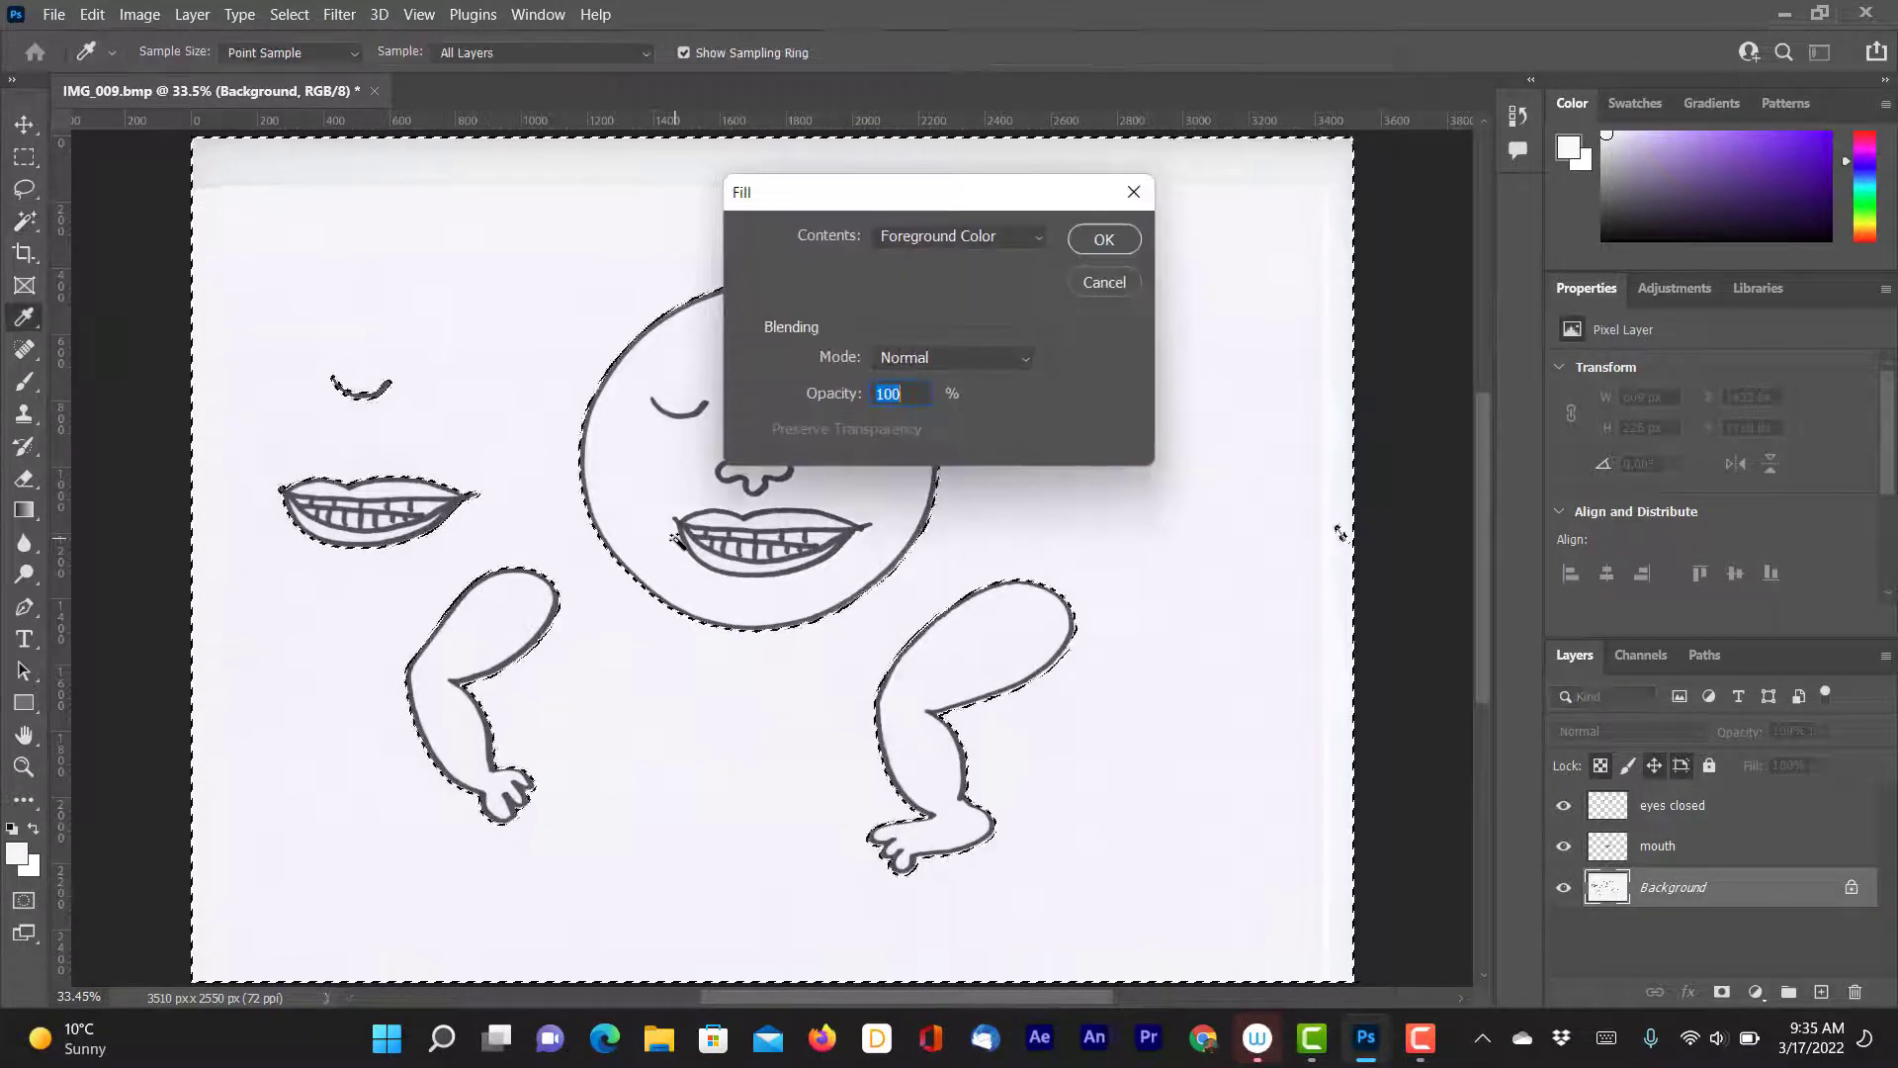
pyautogui.click(1102, 284)
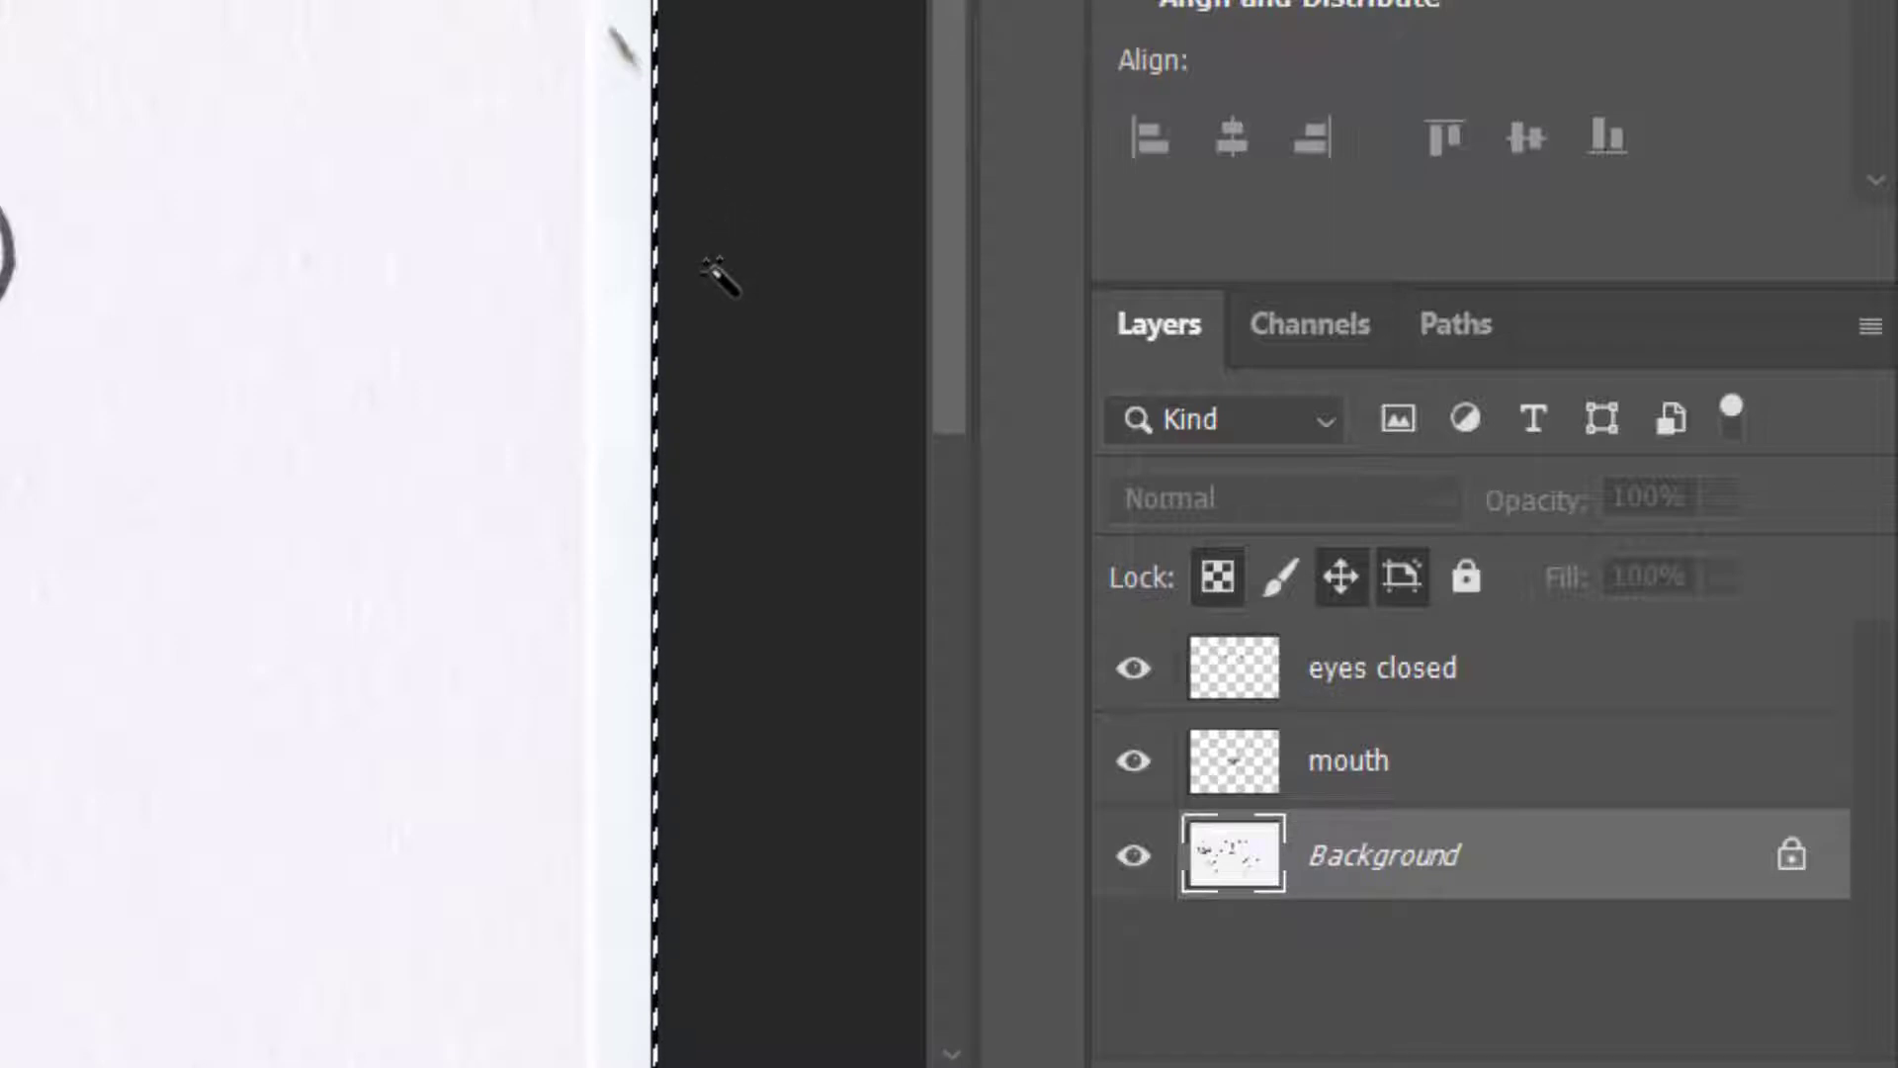
# - Duplicate the full Background layer as an unlocked layer and delete the original locked Background layer
pyautogui.hotkey('ctrl', 'j')
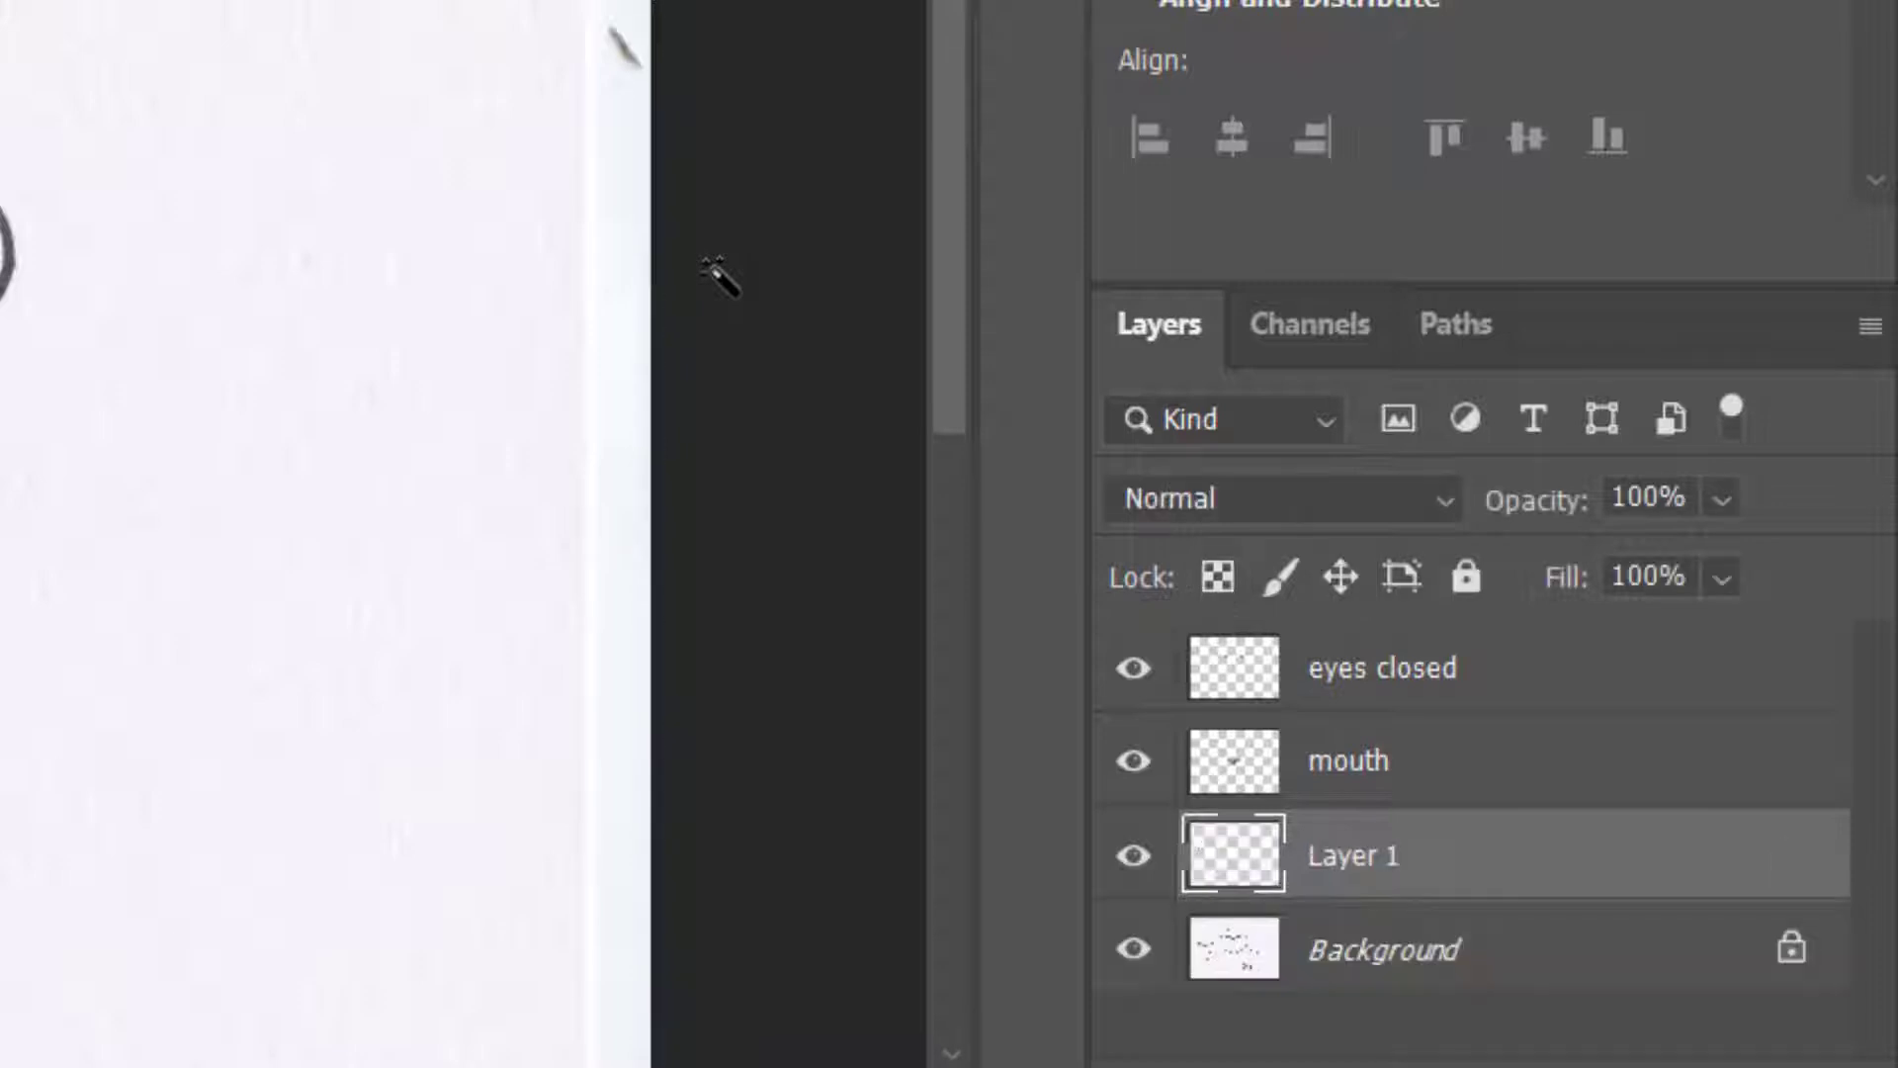
pyautogui.click(1323, 953)
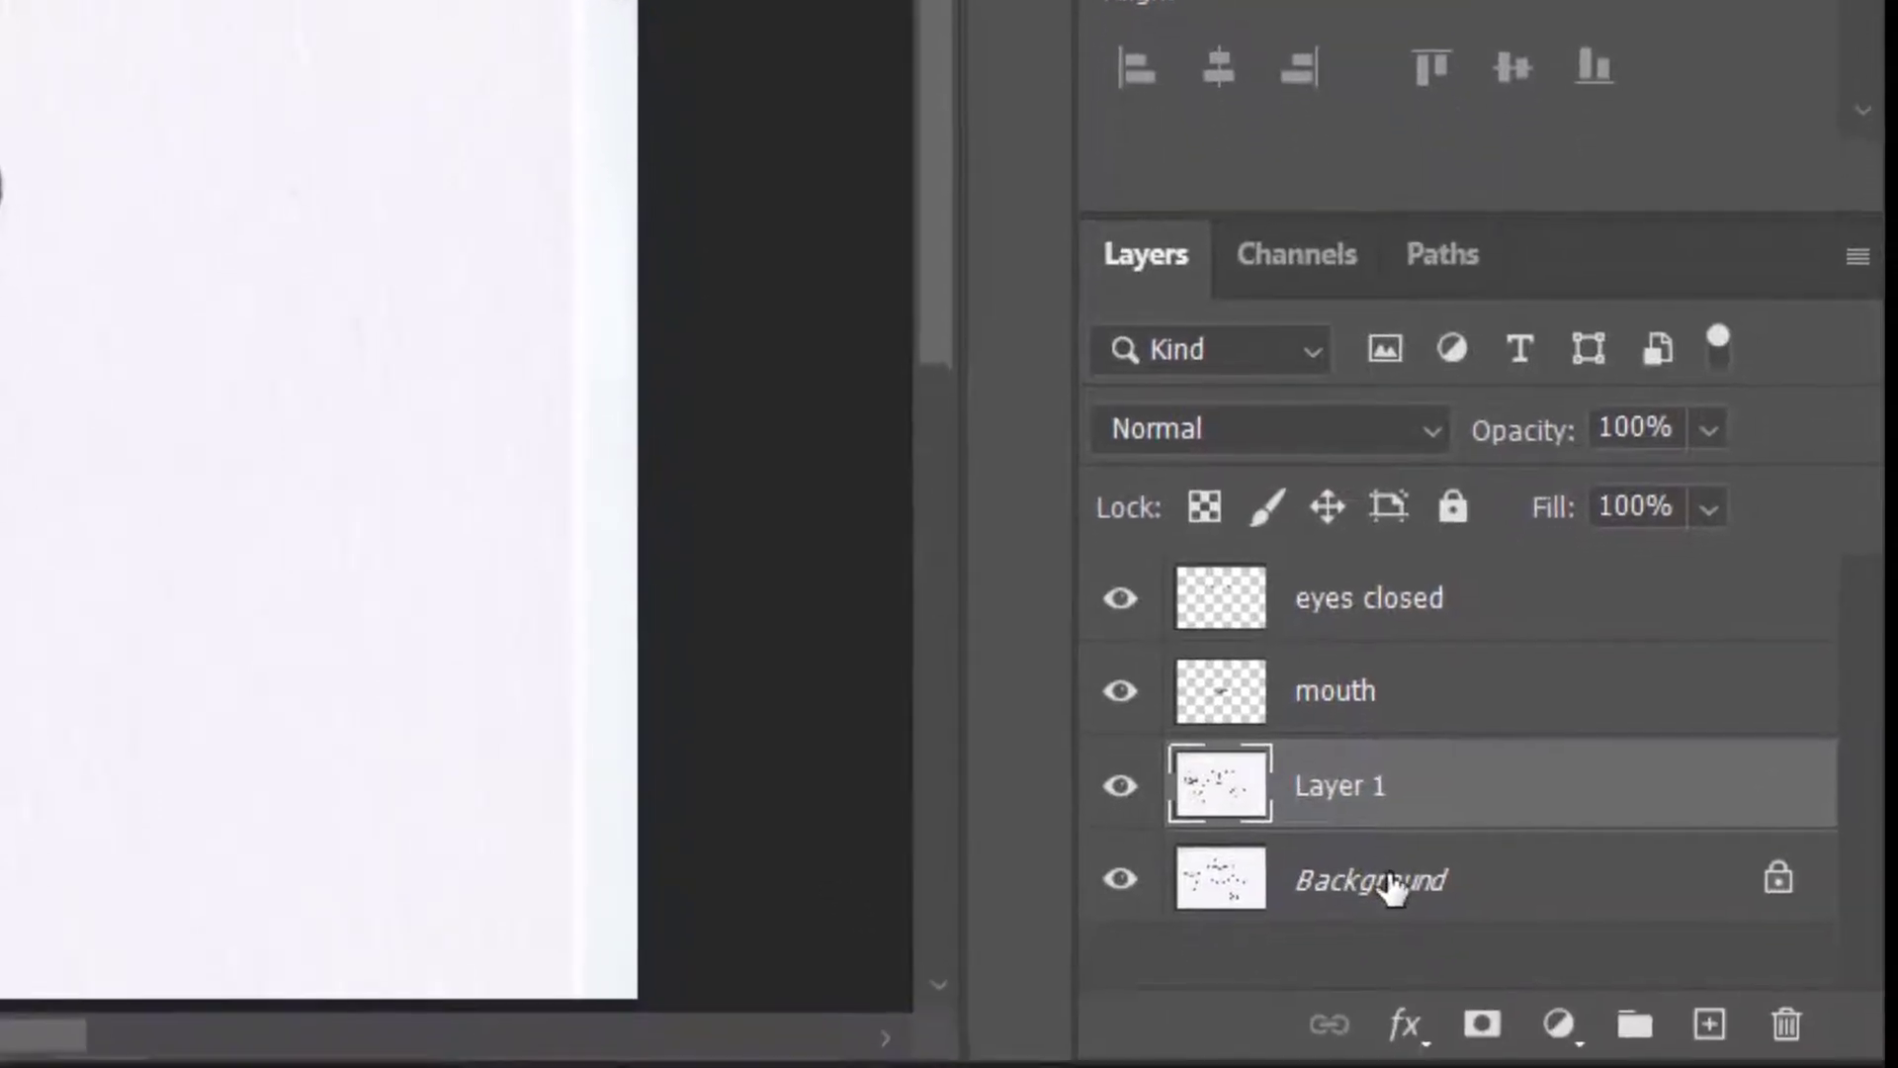
pyautogui.moveTo(1420, 852); pyautogui.dragTo(1781, 988)
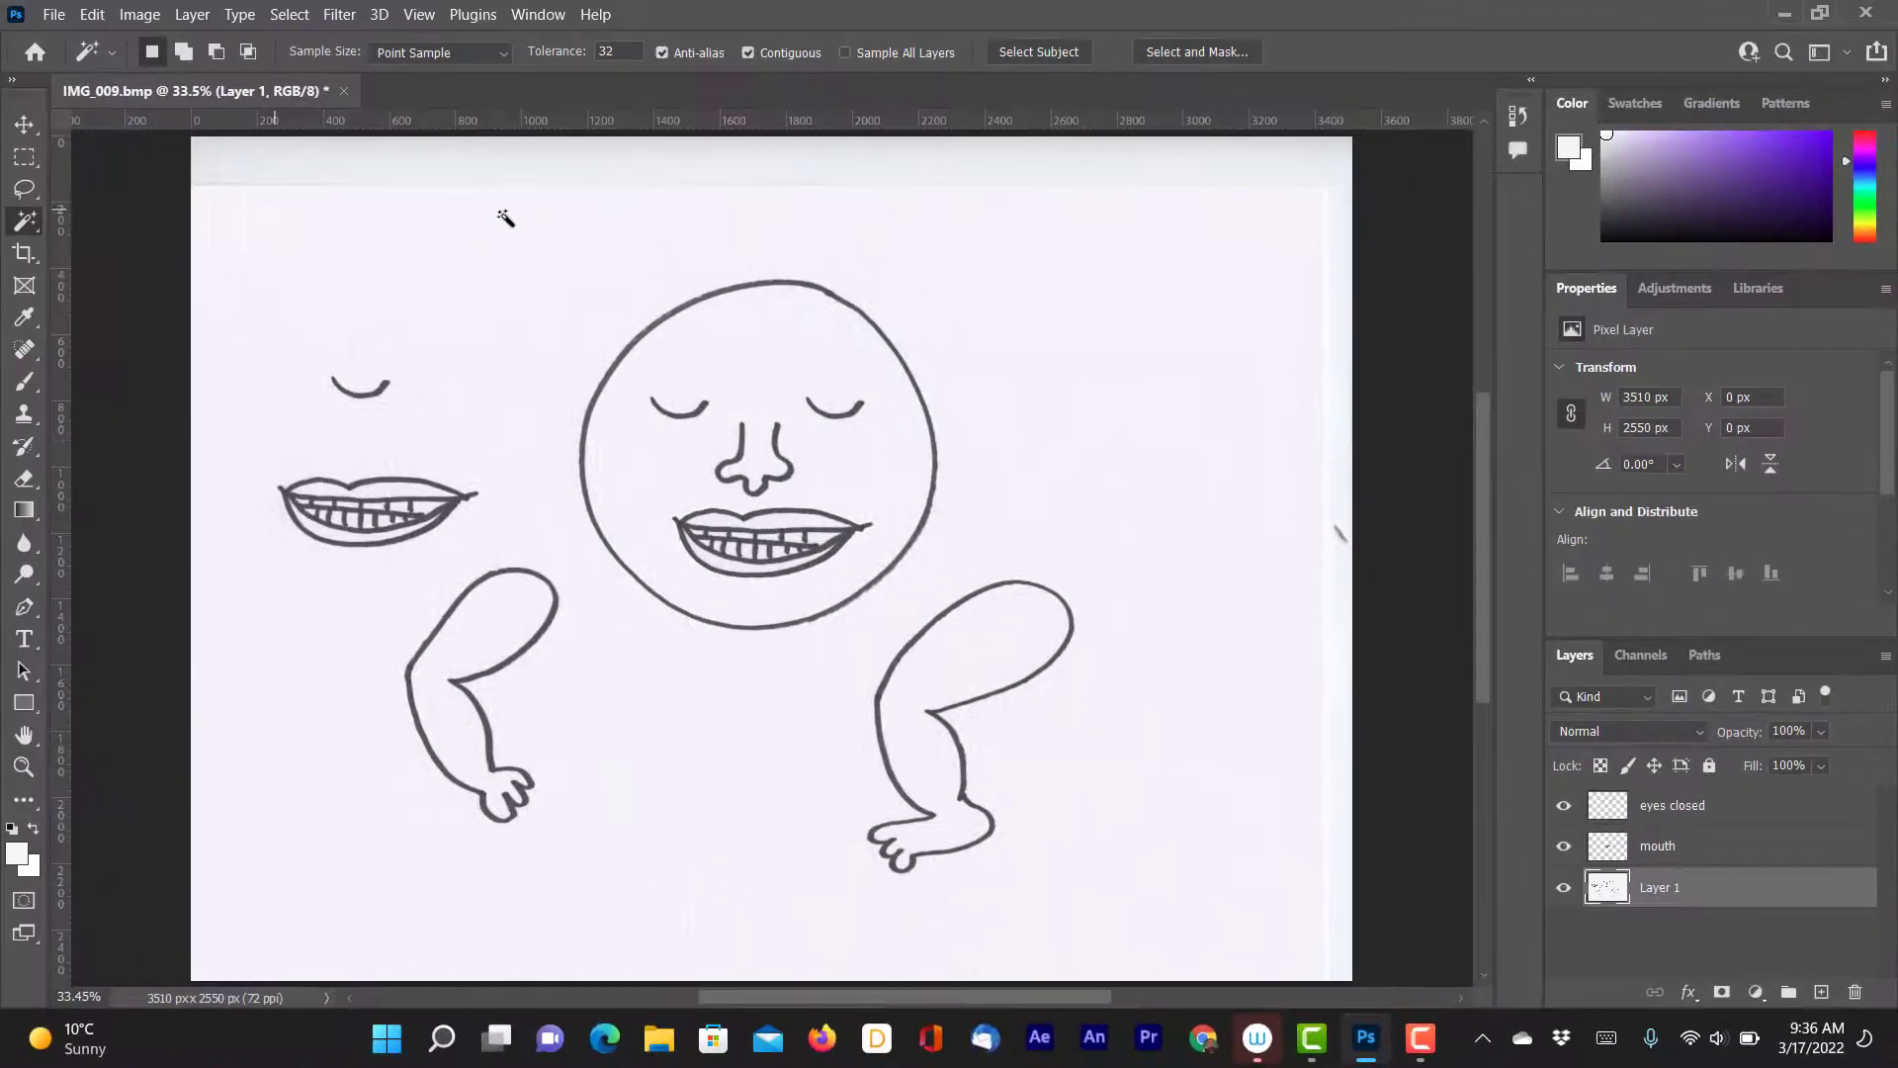
# - Delete the paper surrounding the face and limbs on Layer 1 with a Magic Wand selection at tolerance 32
pyautogui.click(534, 375)
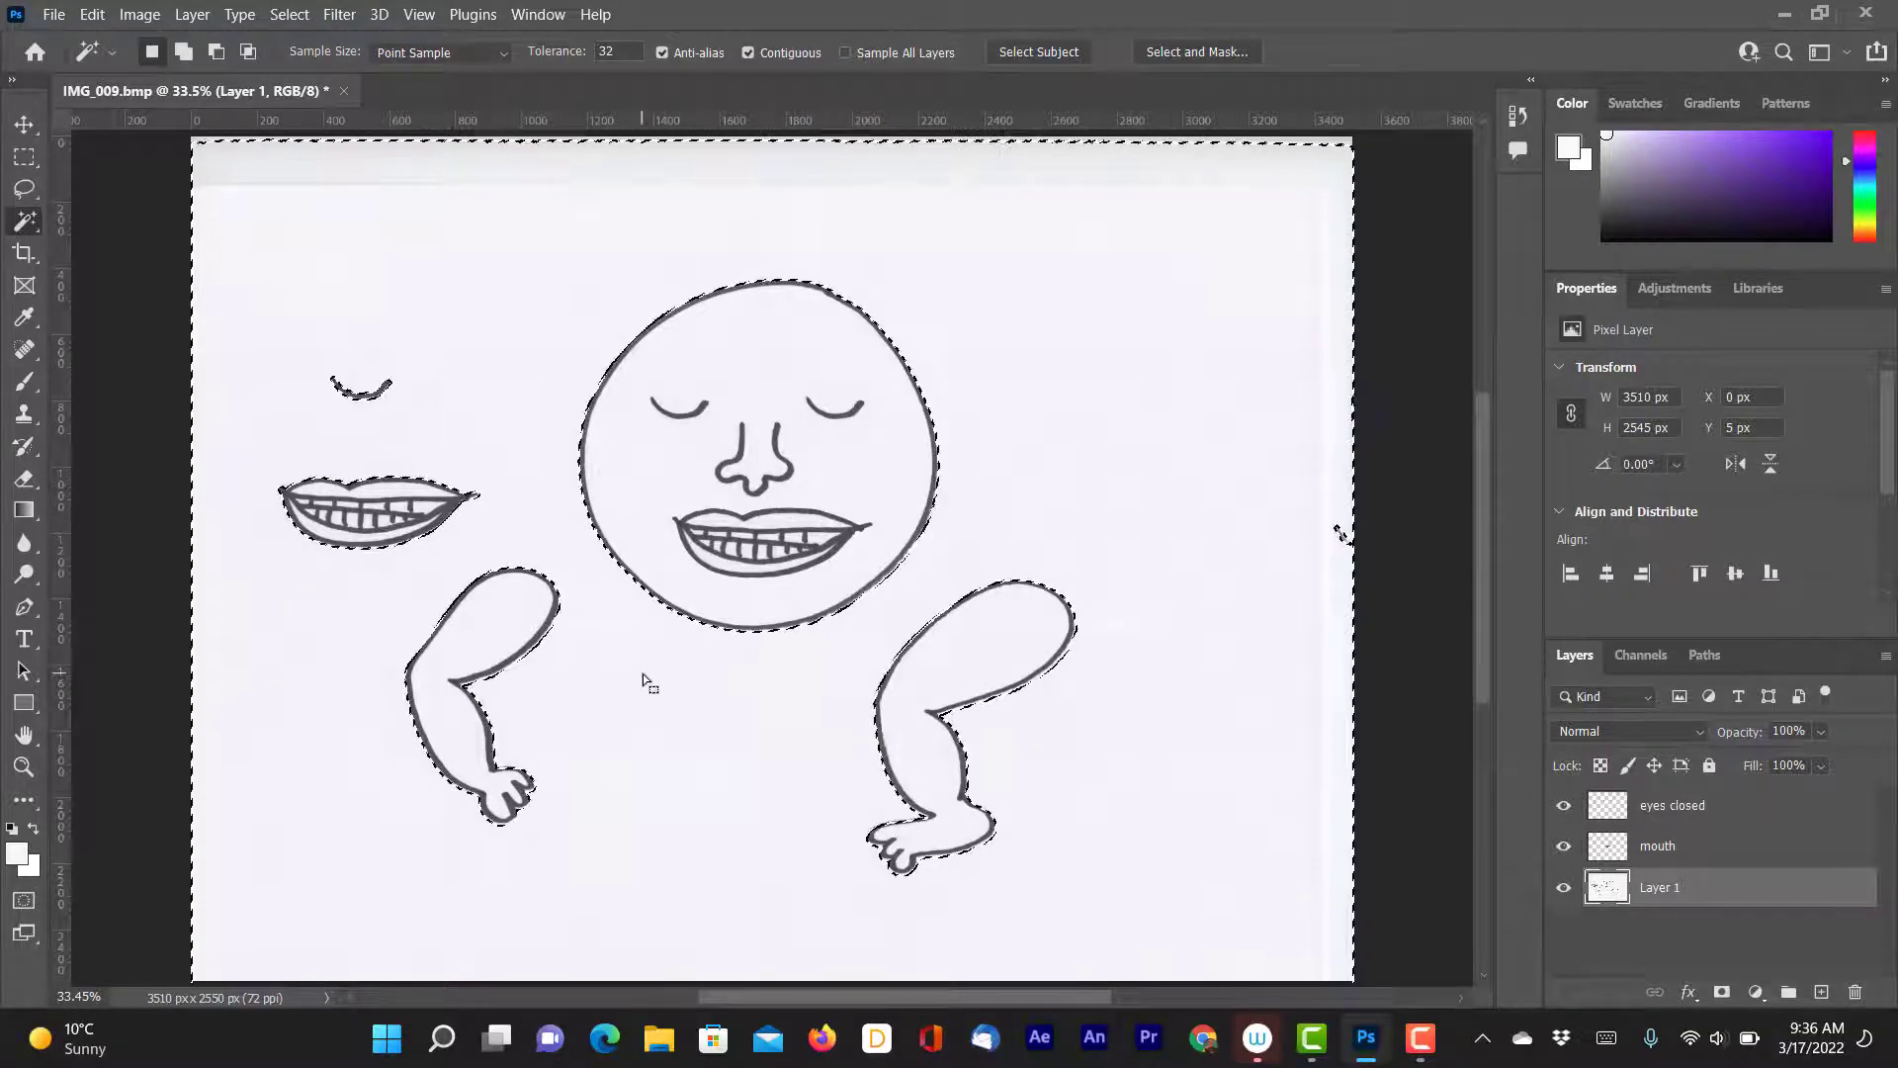
pyautogui.press('Delete')
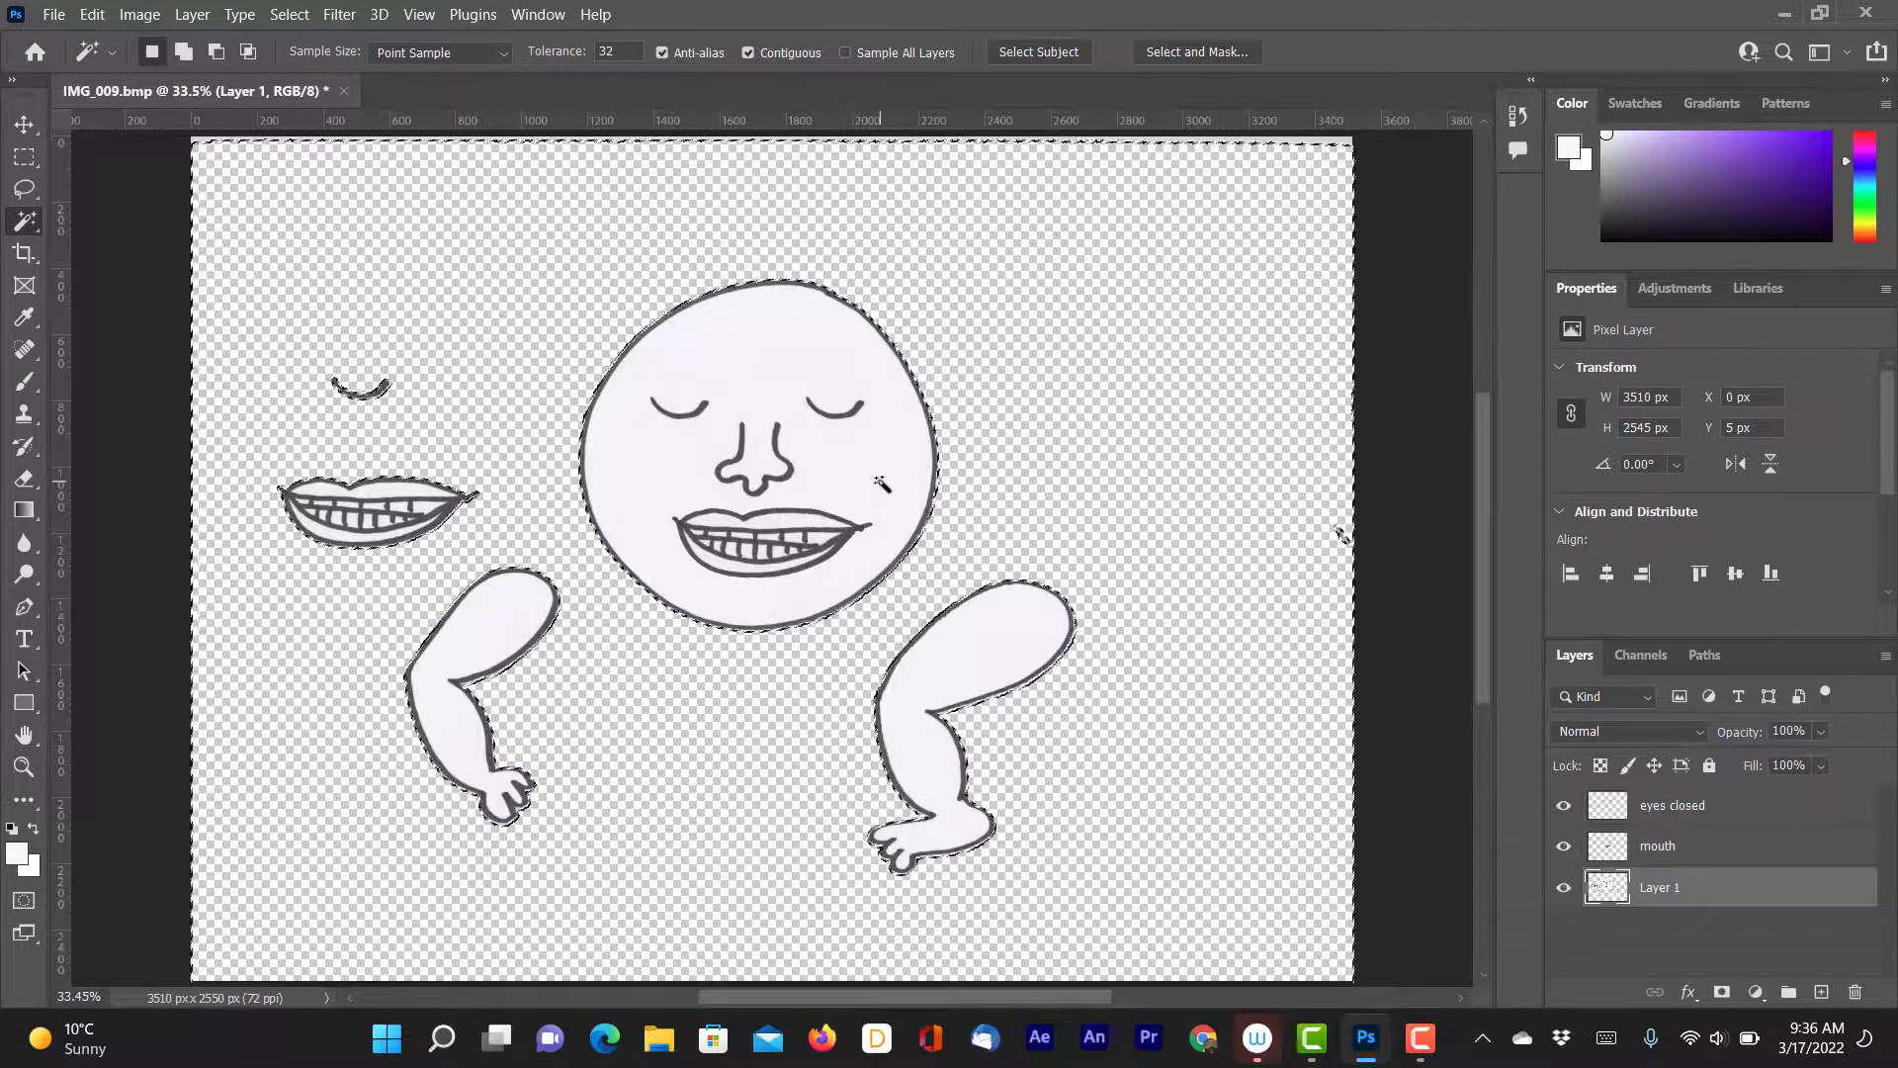
# - Outline the spare closed eye and toothy mouth beside the face with a freehand Lasso selection and delete them from Layer 1
pyautogui.click(34, 190)
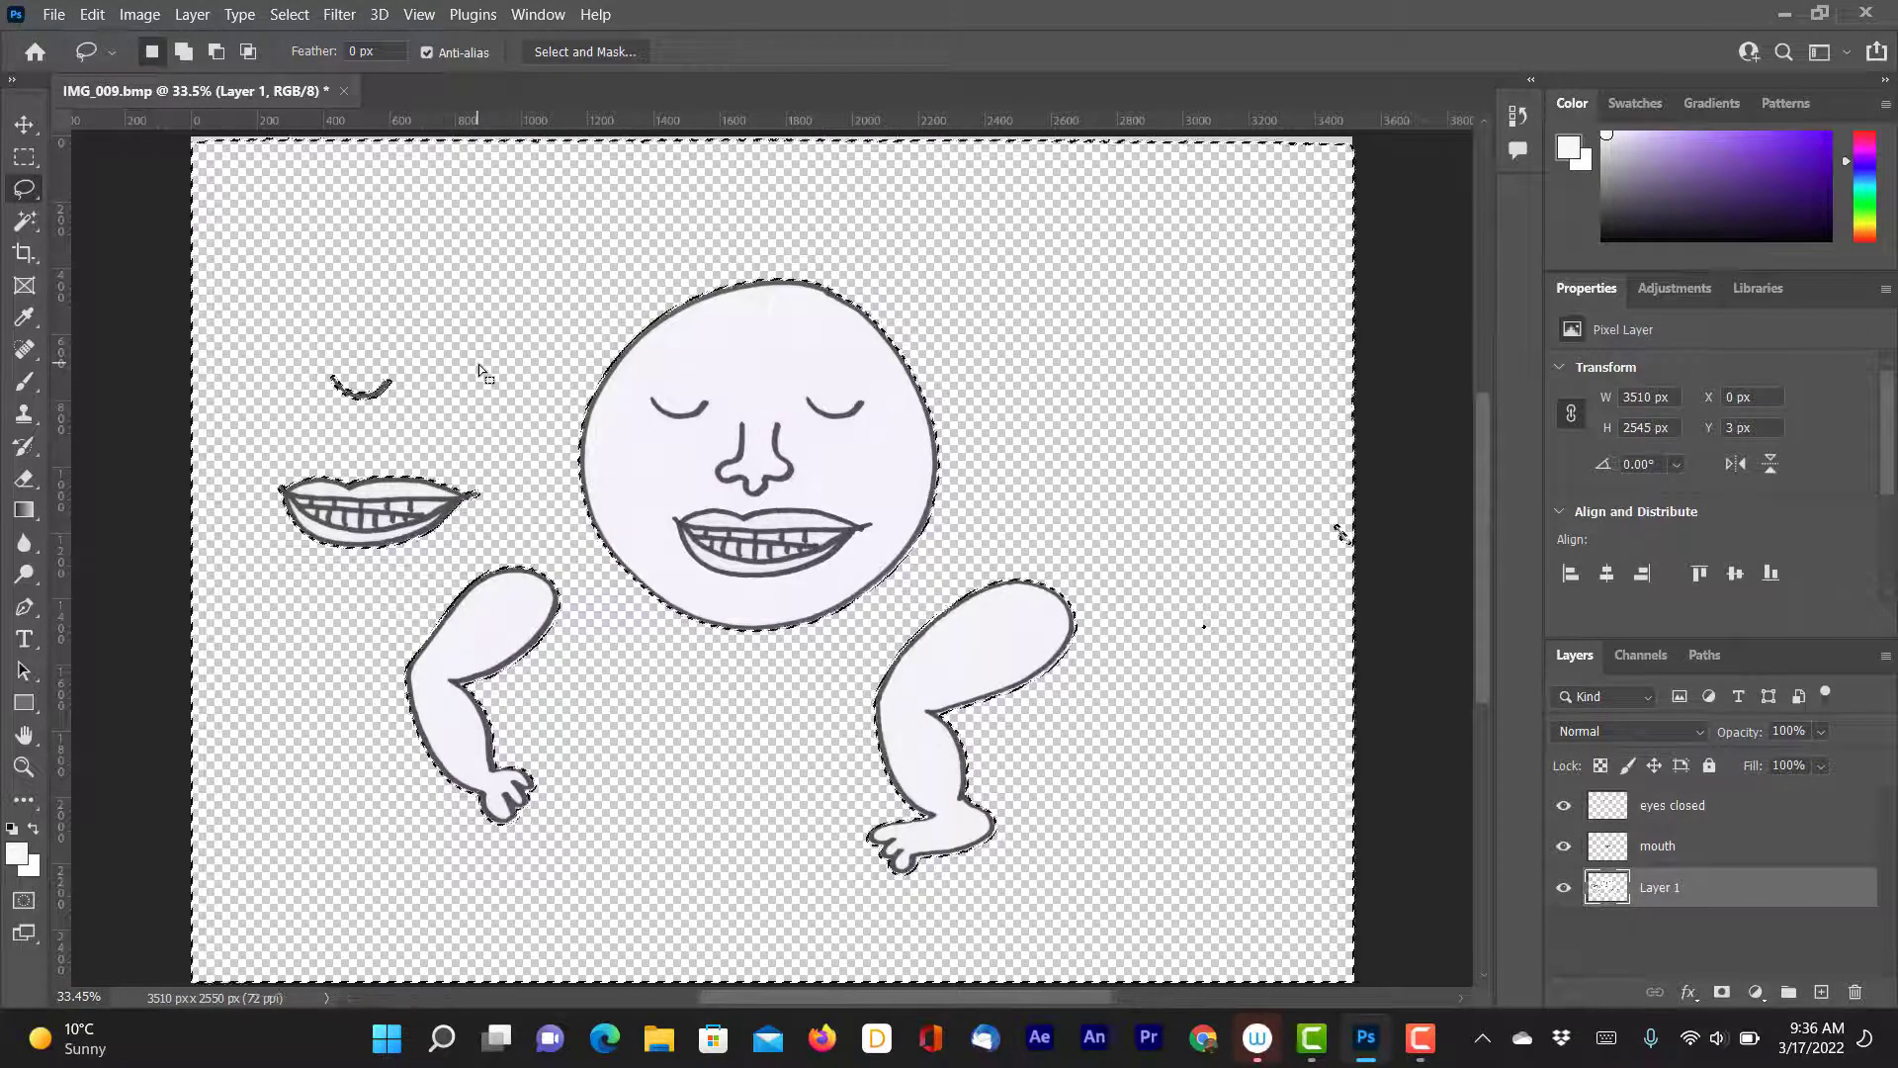
pyautogui.click(479, 363)
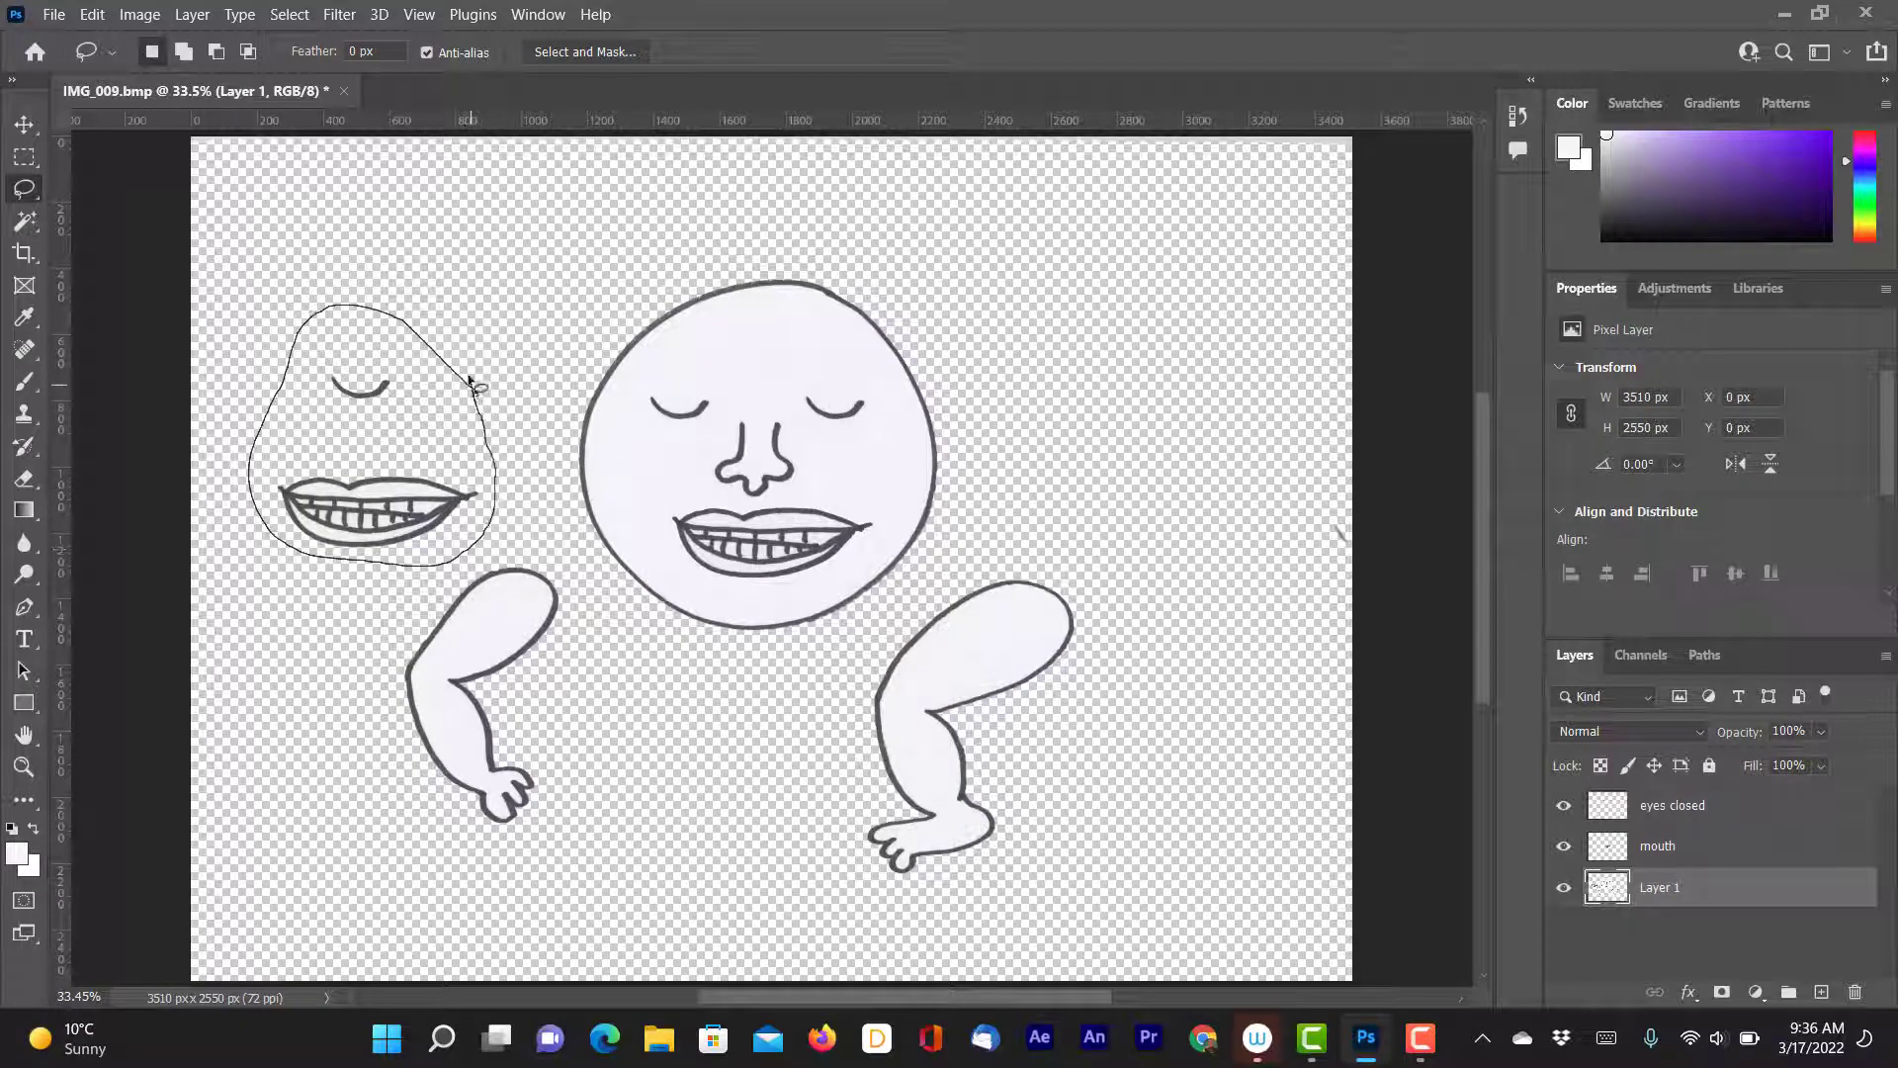
pyautogui.moveTo(473, 381); pyautogui.dragTo(474, 386)
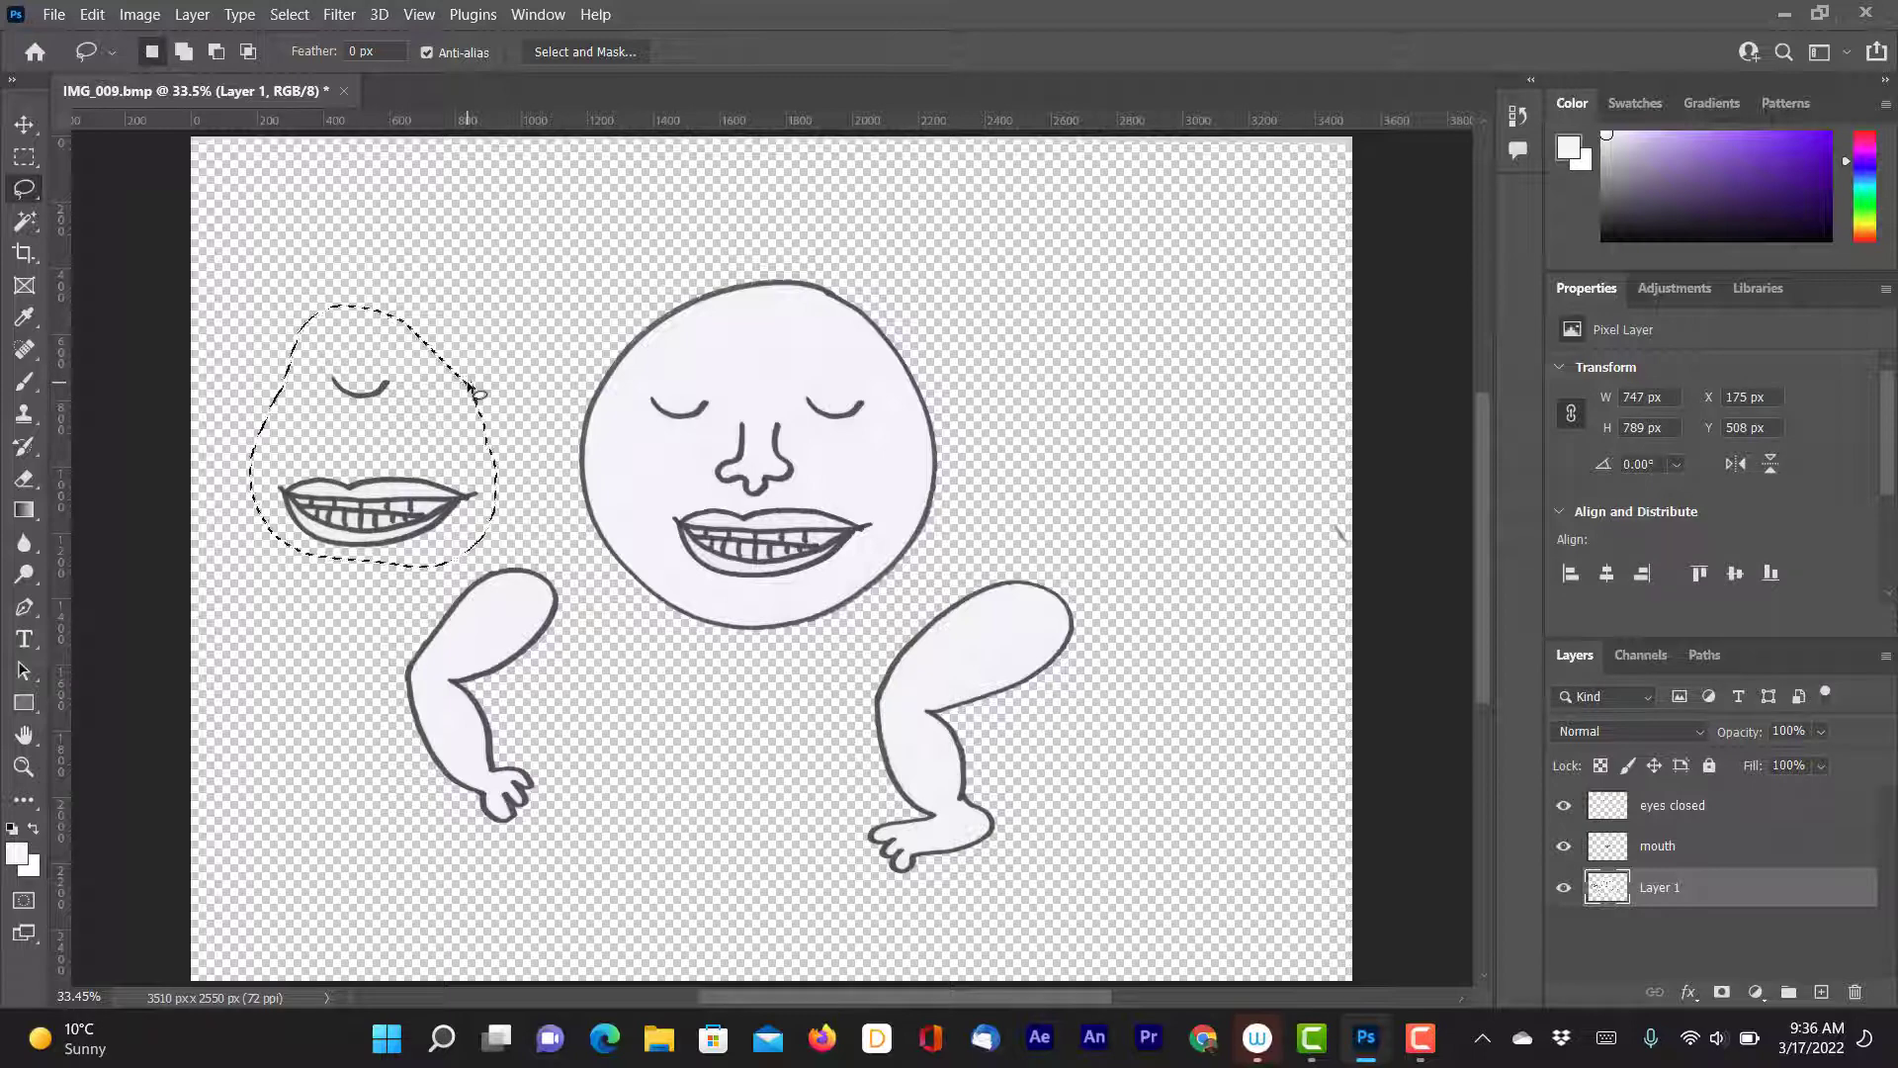
pyautogui.press('Delete')
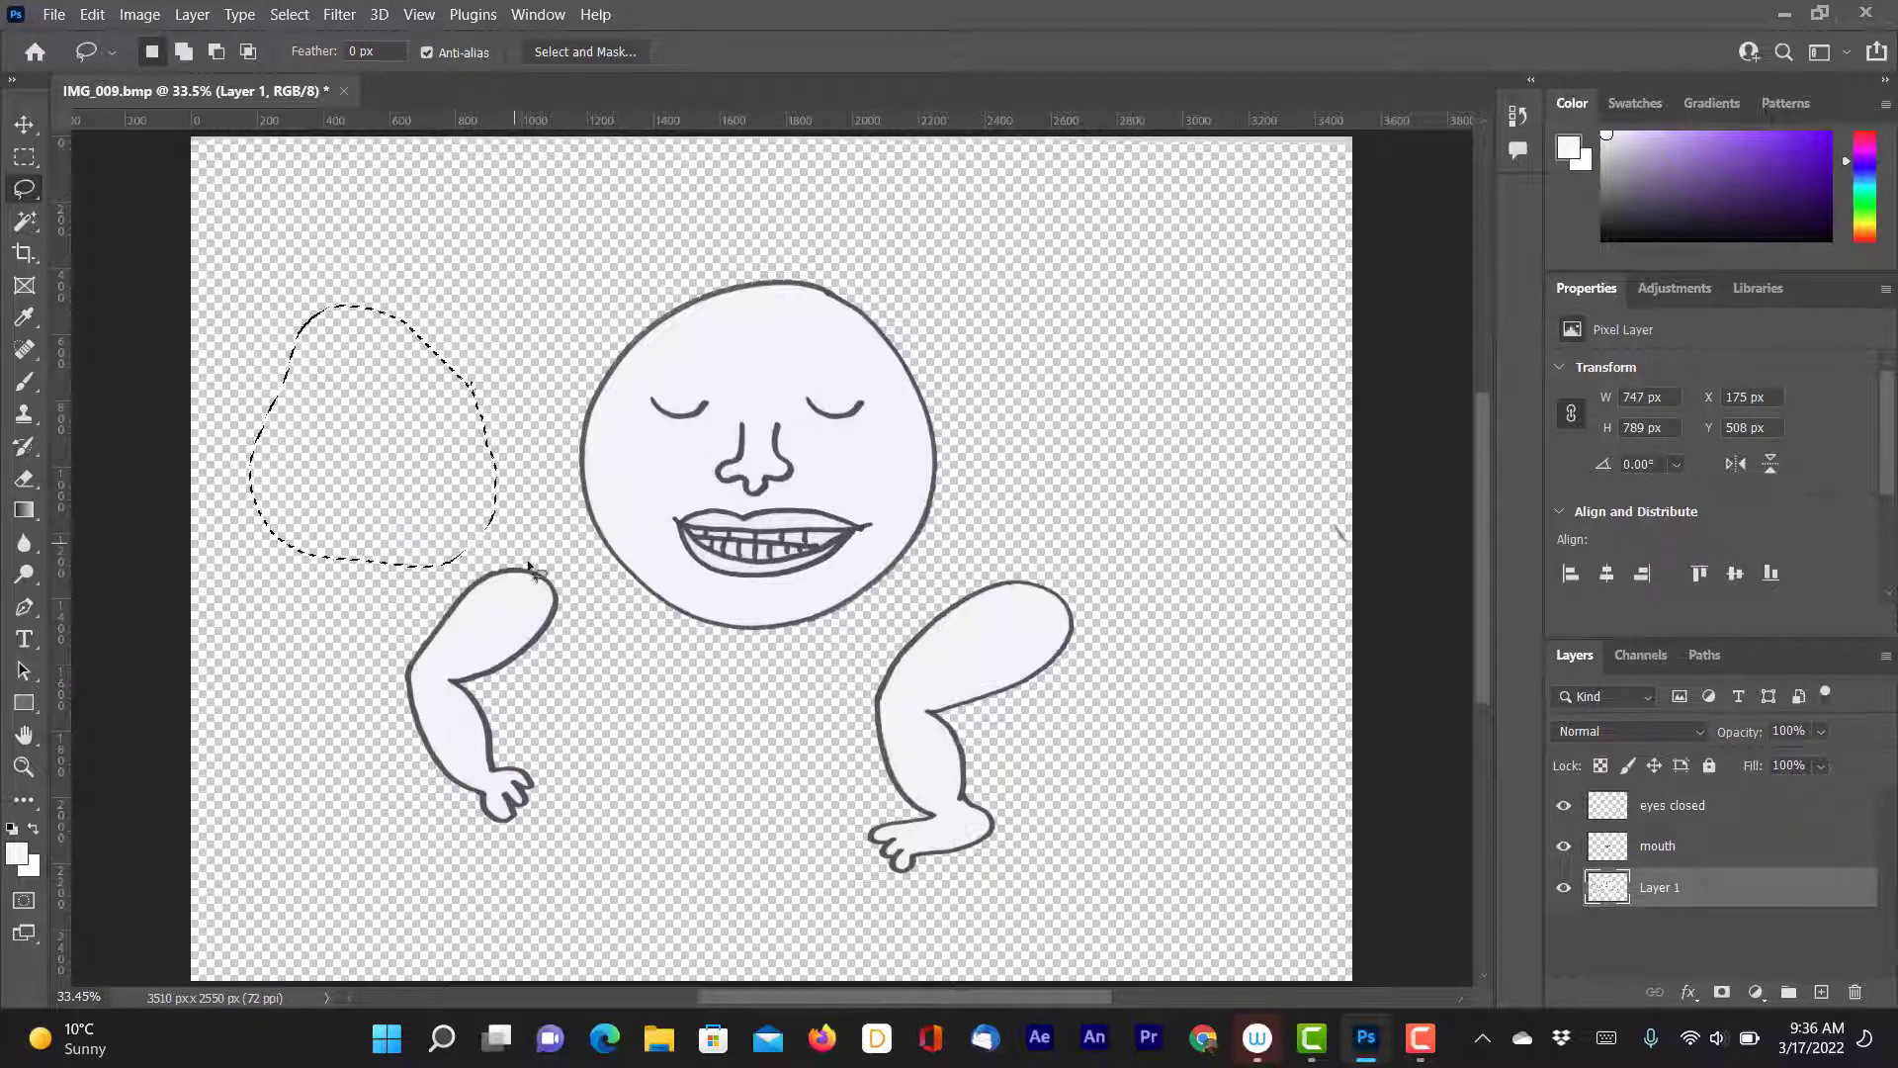
# - Lasso the arm on Layer 1, copy it to a new layer and place it against the upper left edge of the face
pyautogui.click(595, 652)
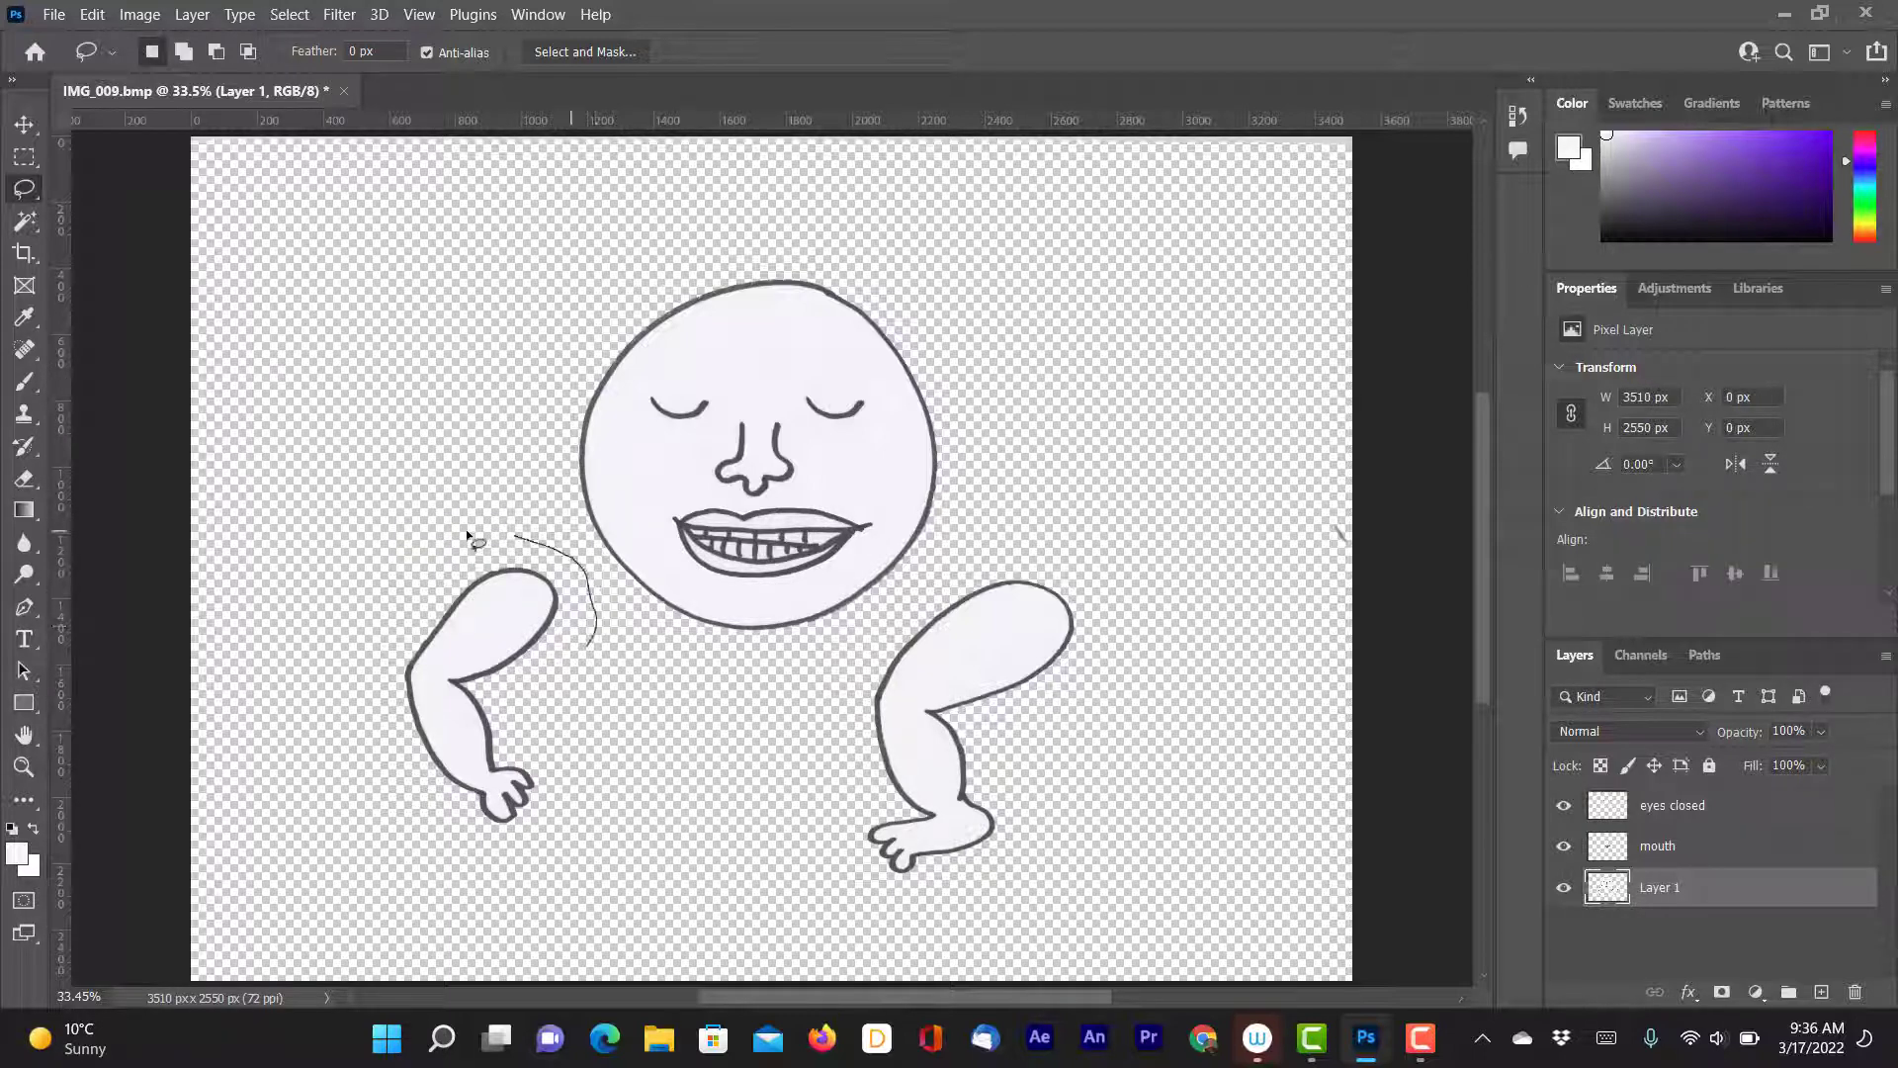
pyautogui.moveTo(469, 535)
pyautogui.mouseDown()
pyautogui.moveTo(330, 607)
pyautogui.moveTo(331, 760)
pyautogui.mouseUp()
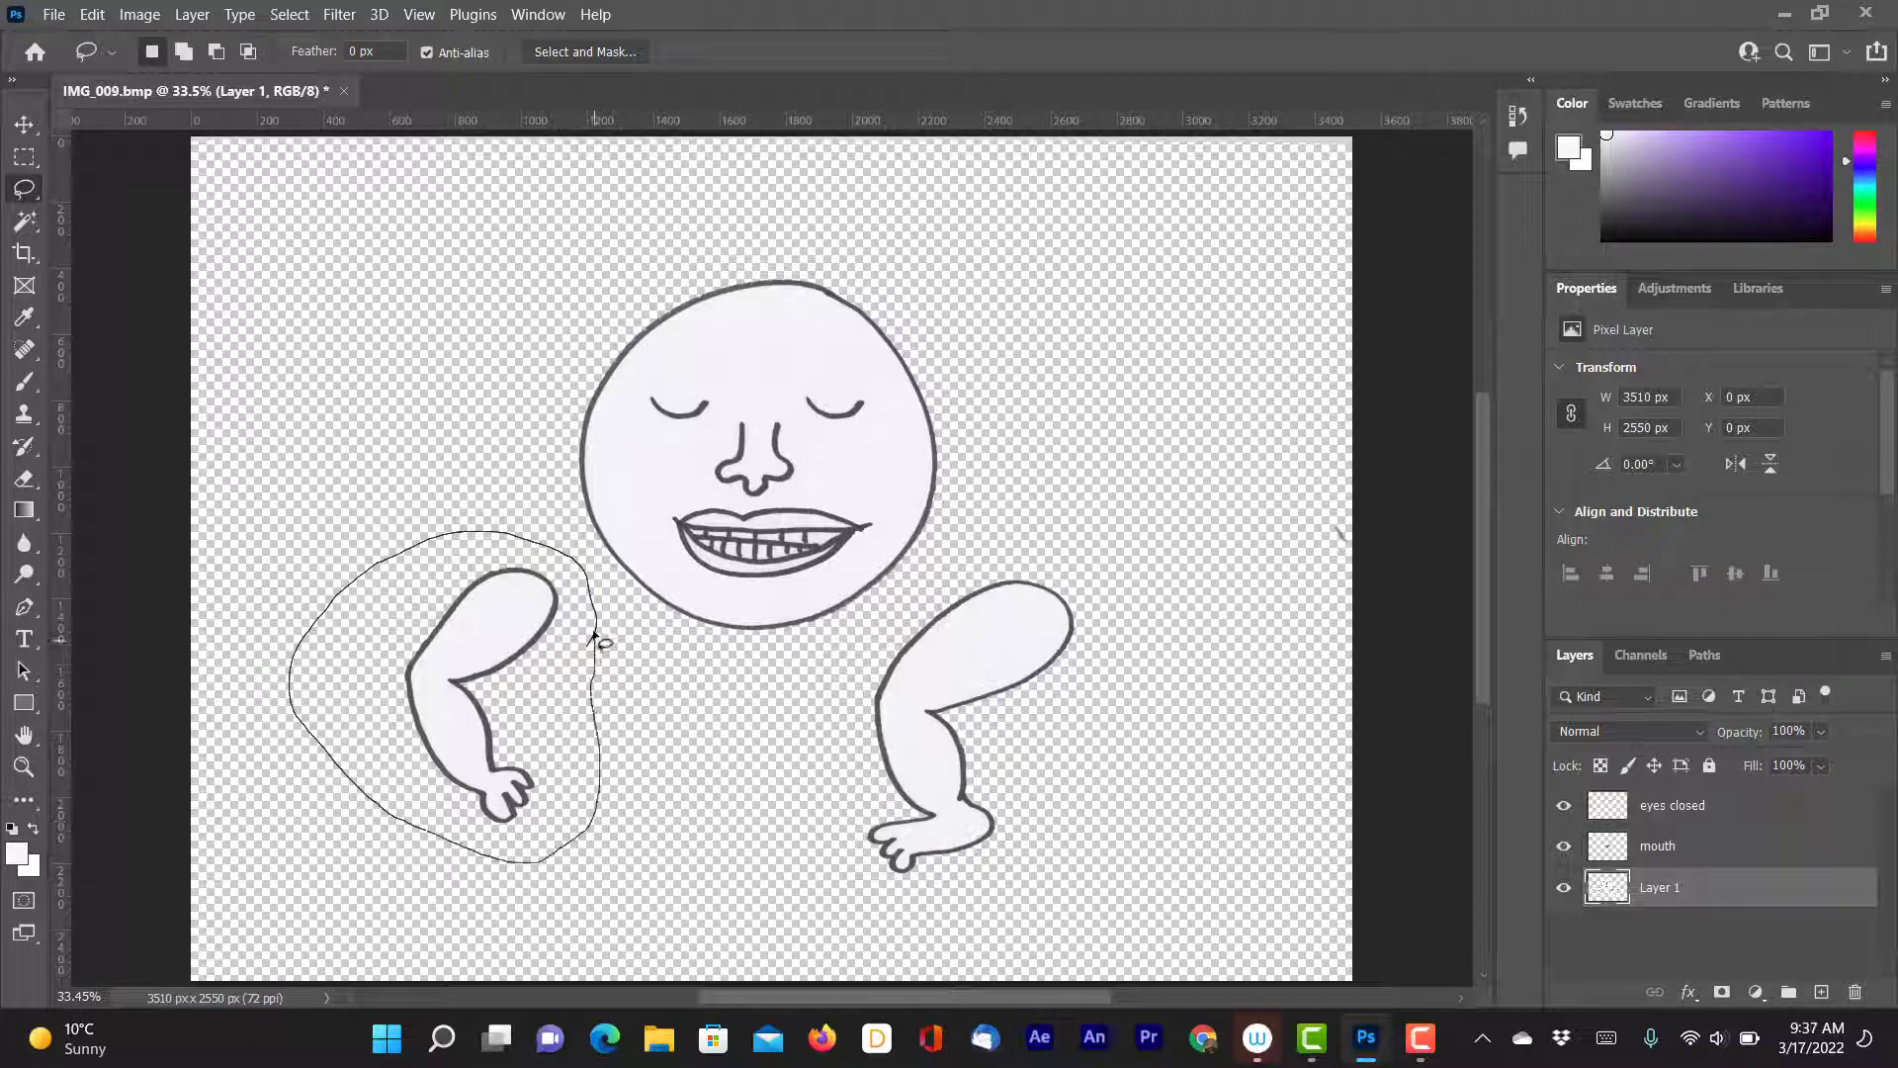
pyautogui.moveTo(595, 635); pyautogui.dragTo(598, 642)
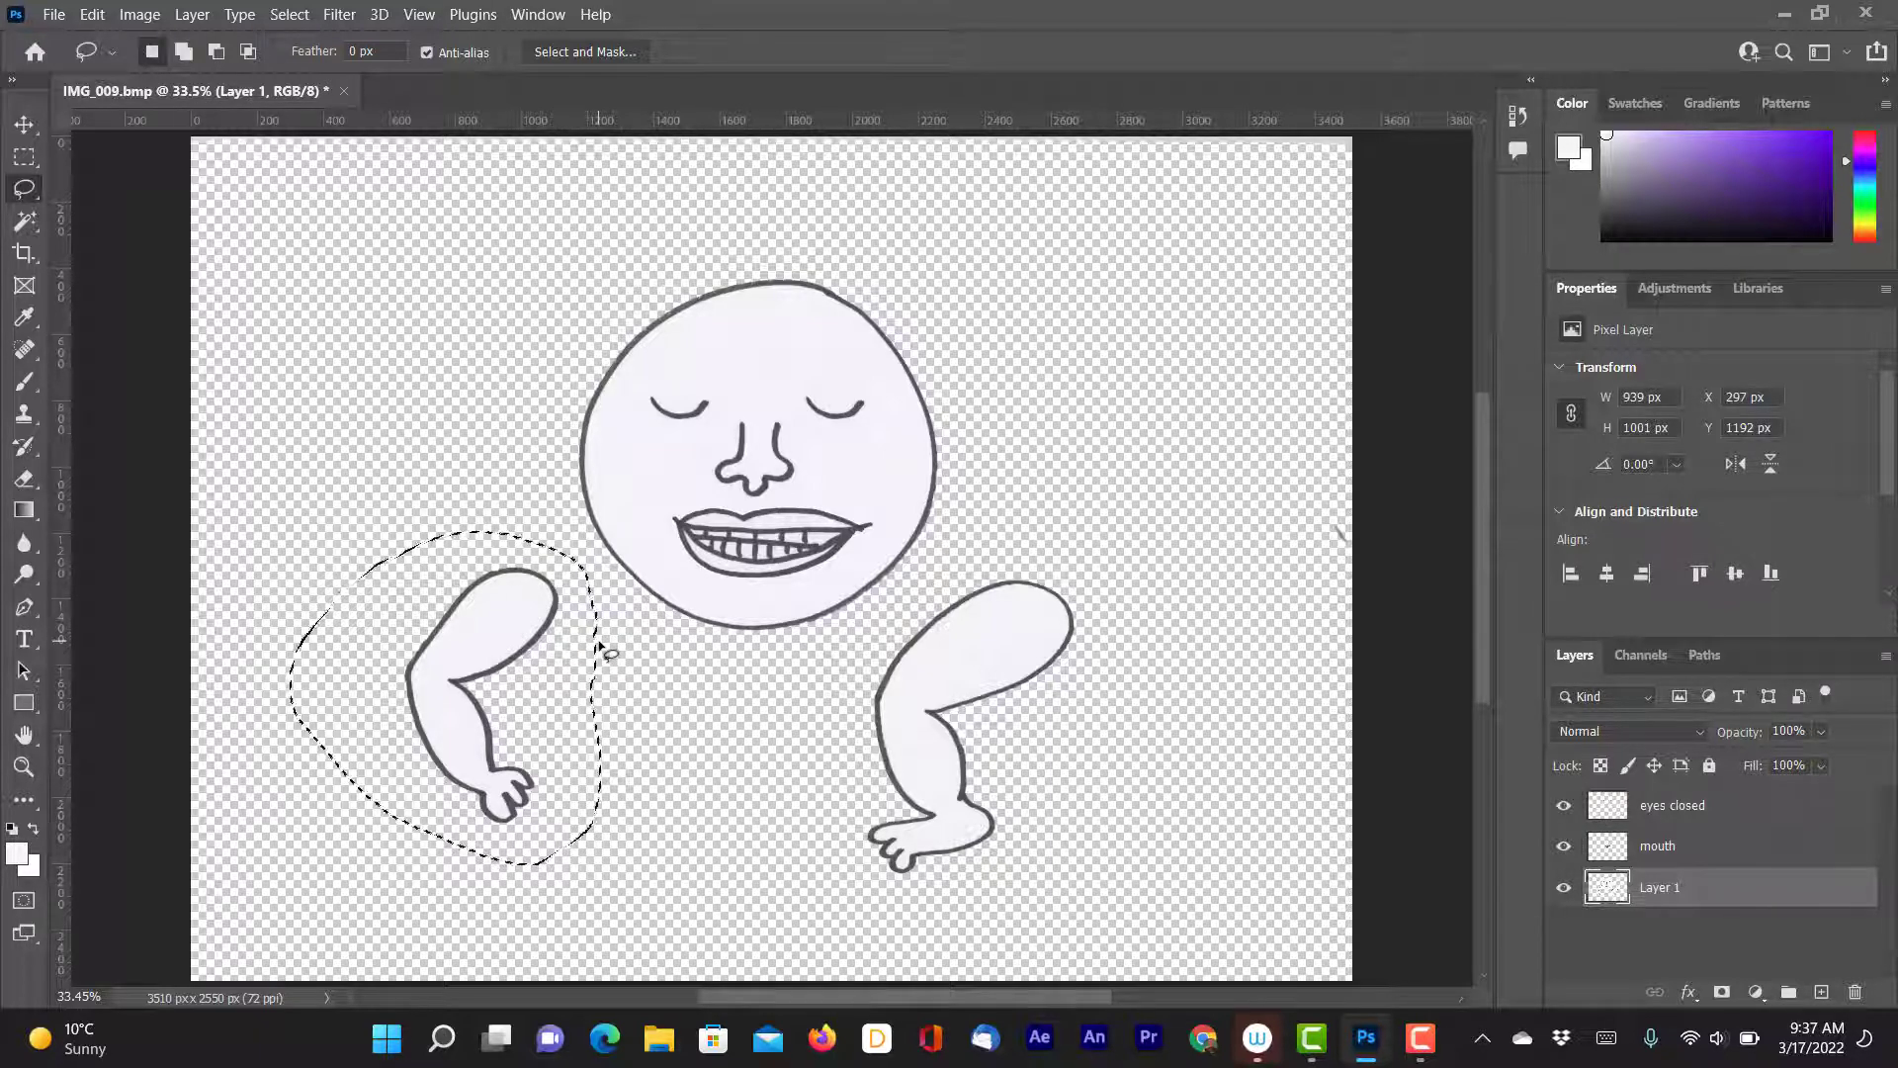
pyautogui.hotkey('ctrl', 'c')
pyautogui.hotkey('ctrl', 'v')
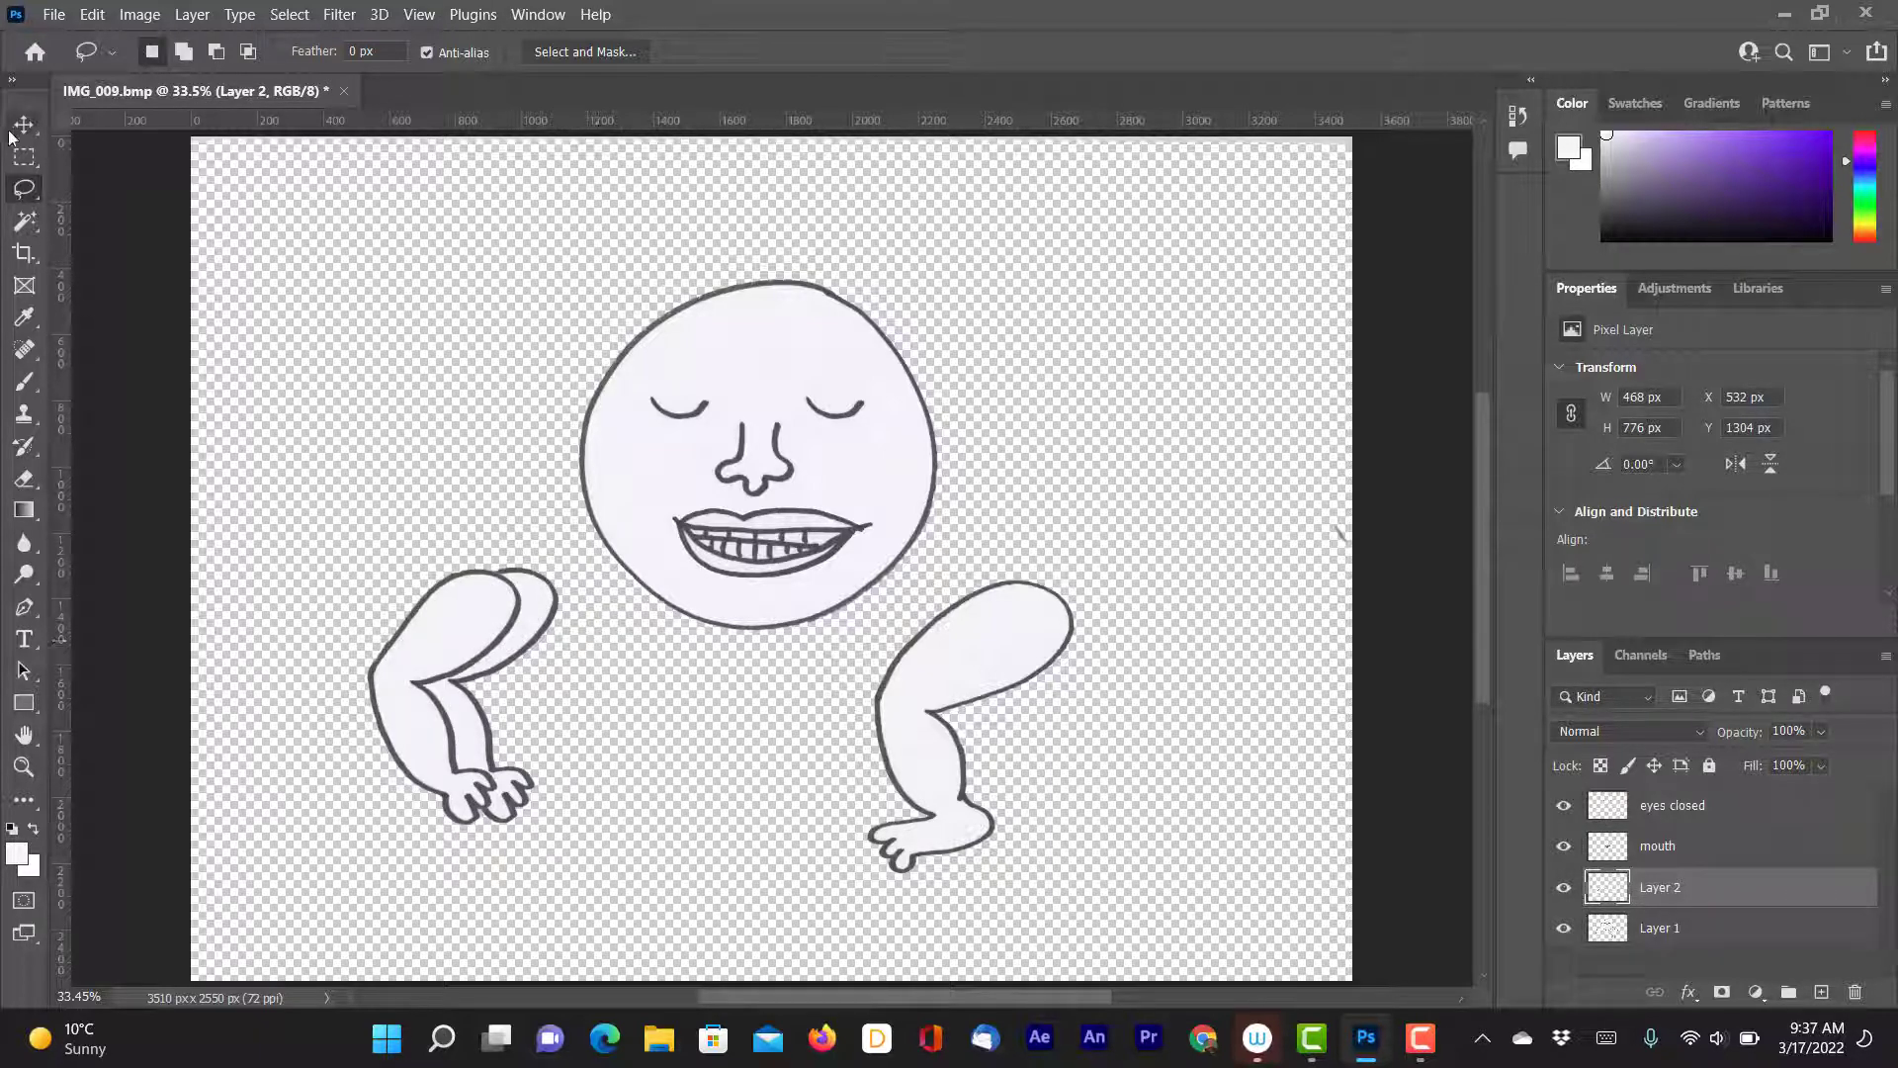
pyautogui.click(25, 126)
pyautogui.moveTo(457, 642); pyautogui.dragTo(548, 427)
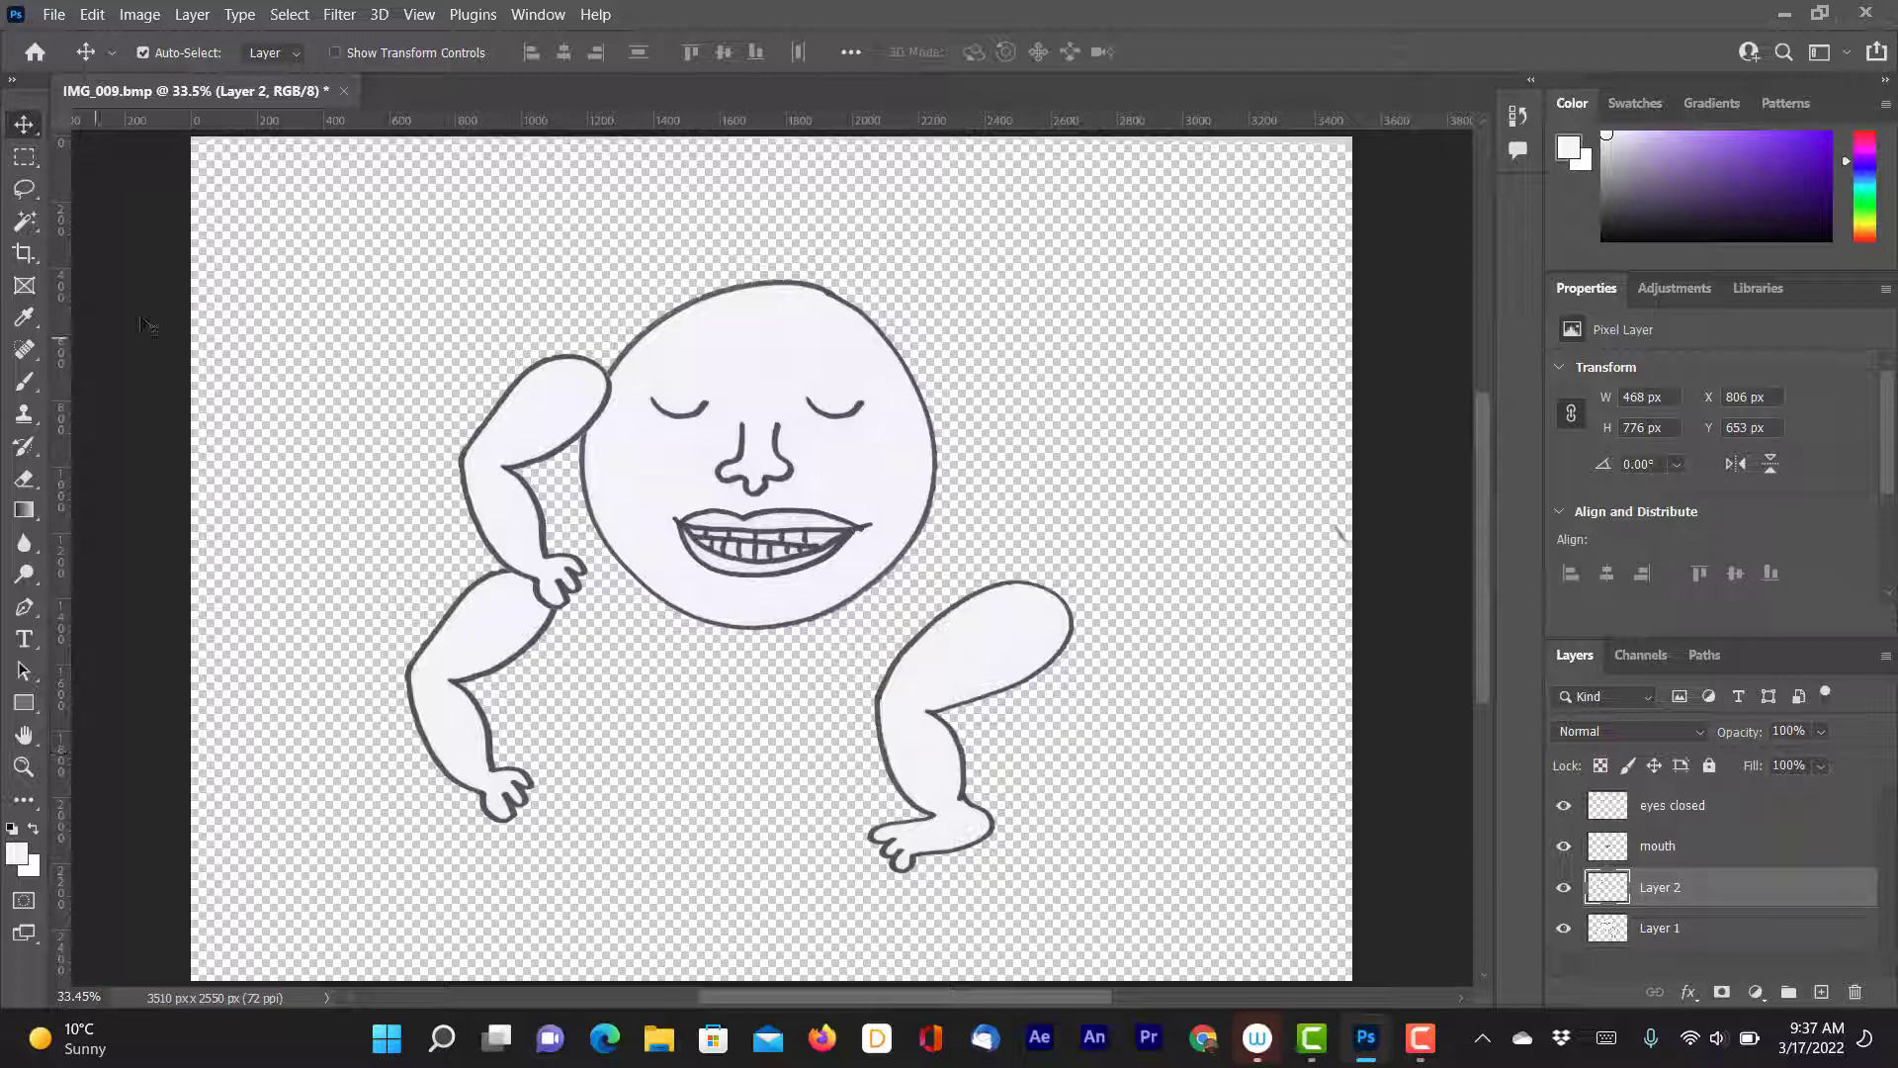
# - Make Layer 1 the active layer and try Magic Wand selections of the empty area around the drawings, then deselect
pyautogui.click(24, 220)
pyautogui.click(917, 613)
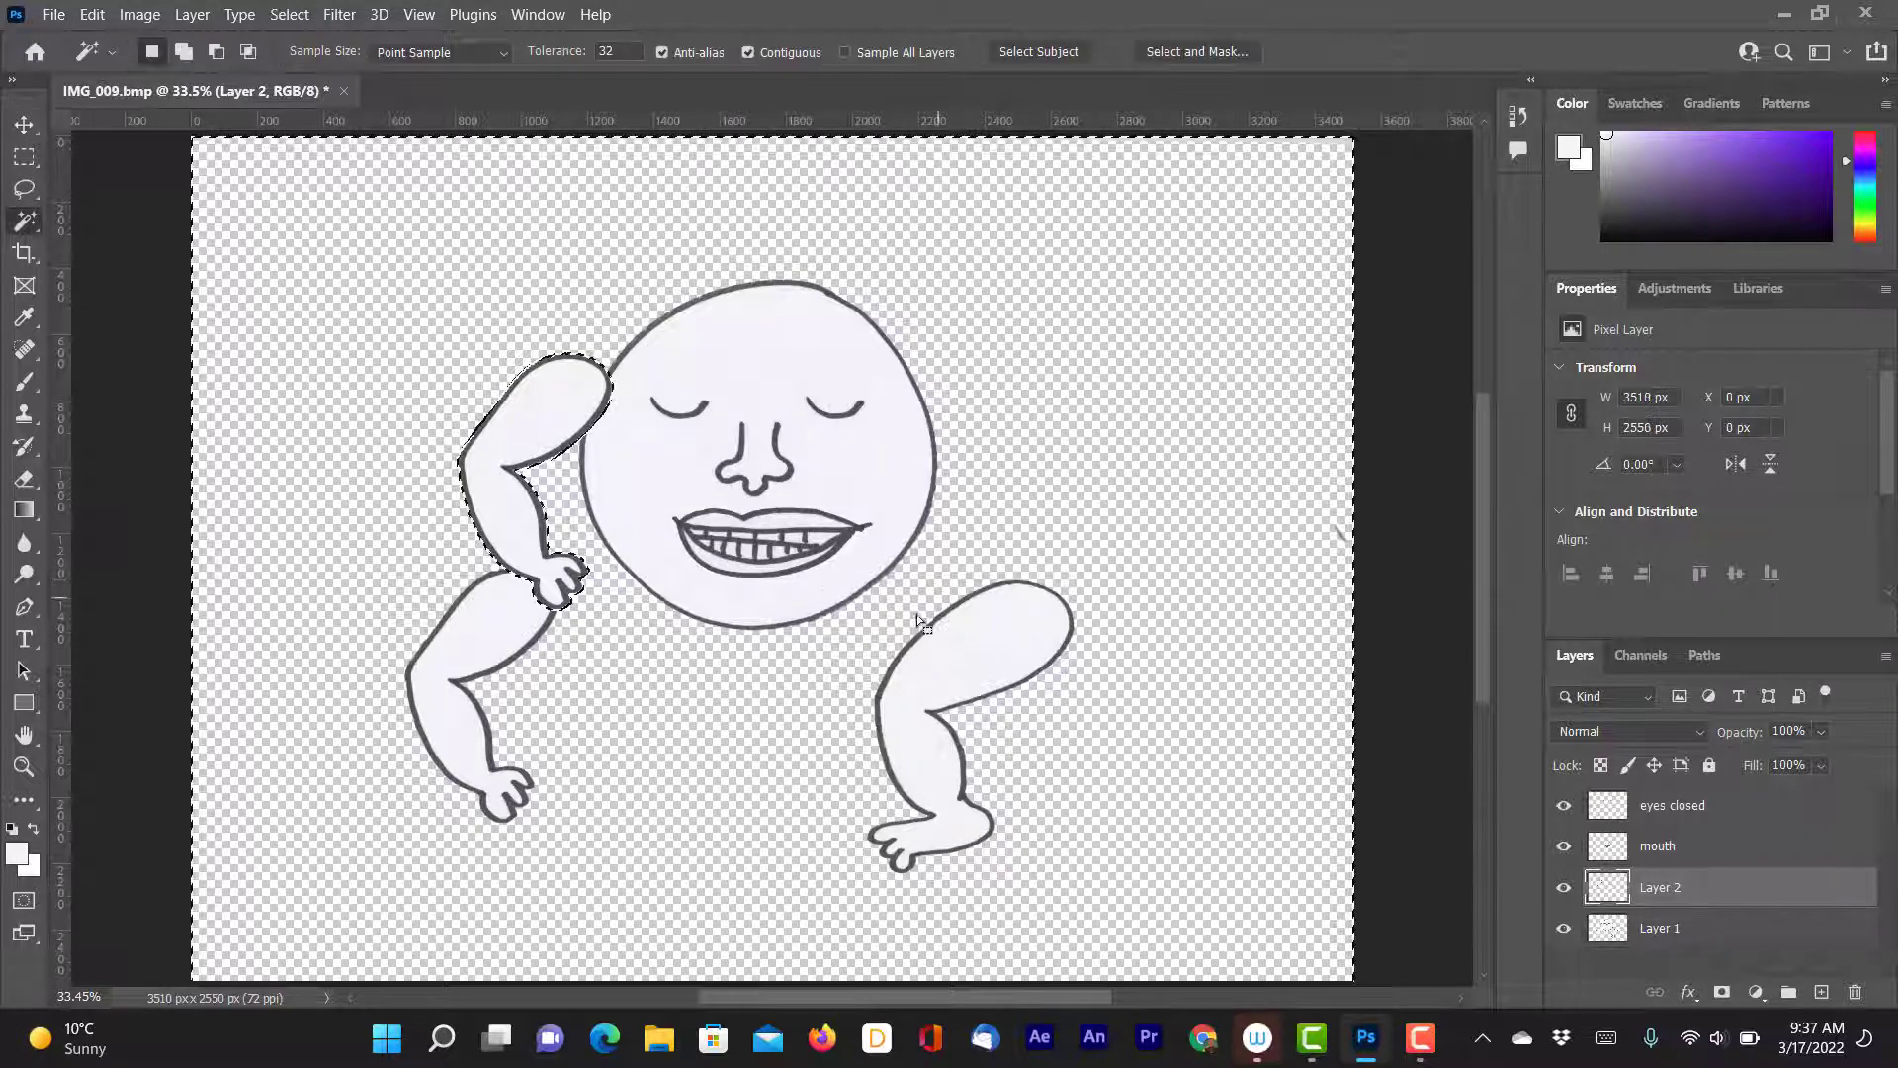
pyautogui.click(1641, 922)
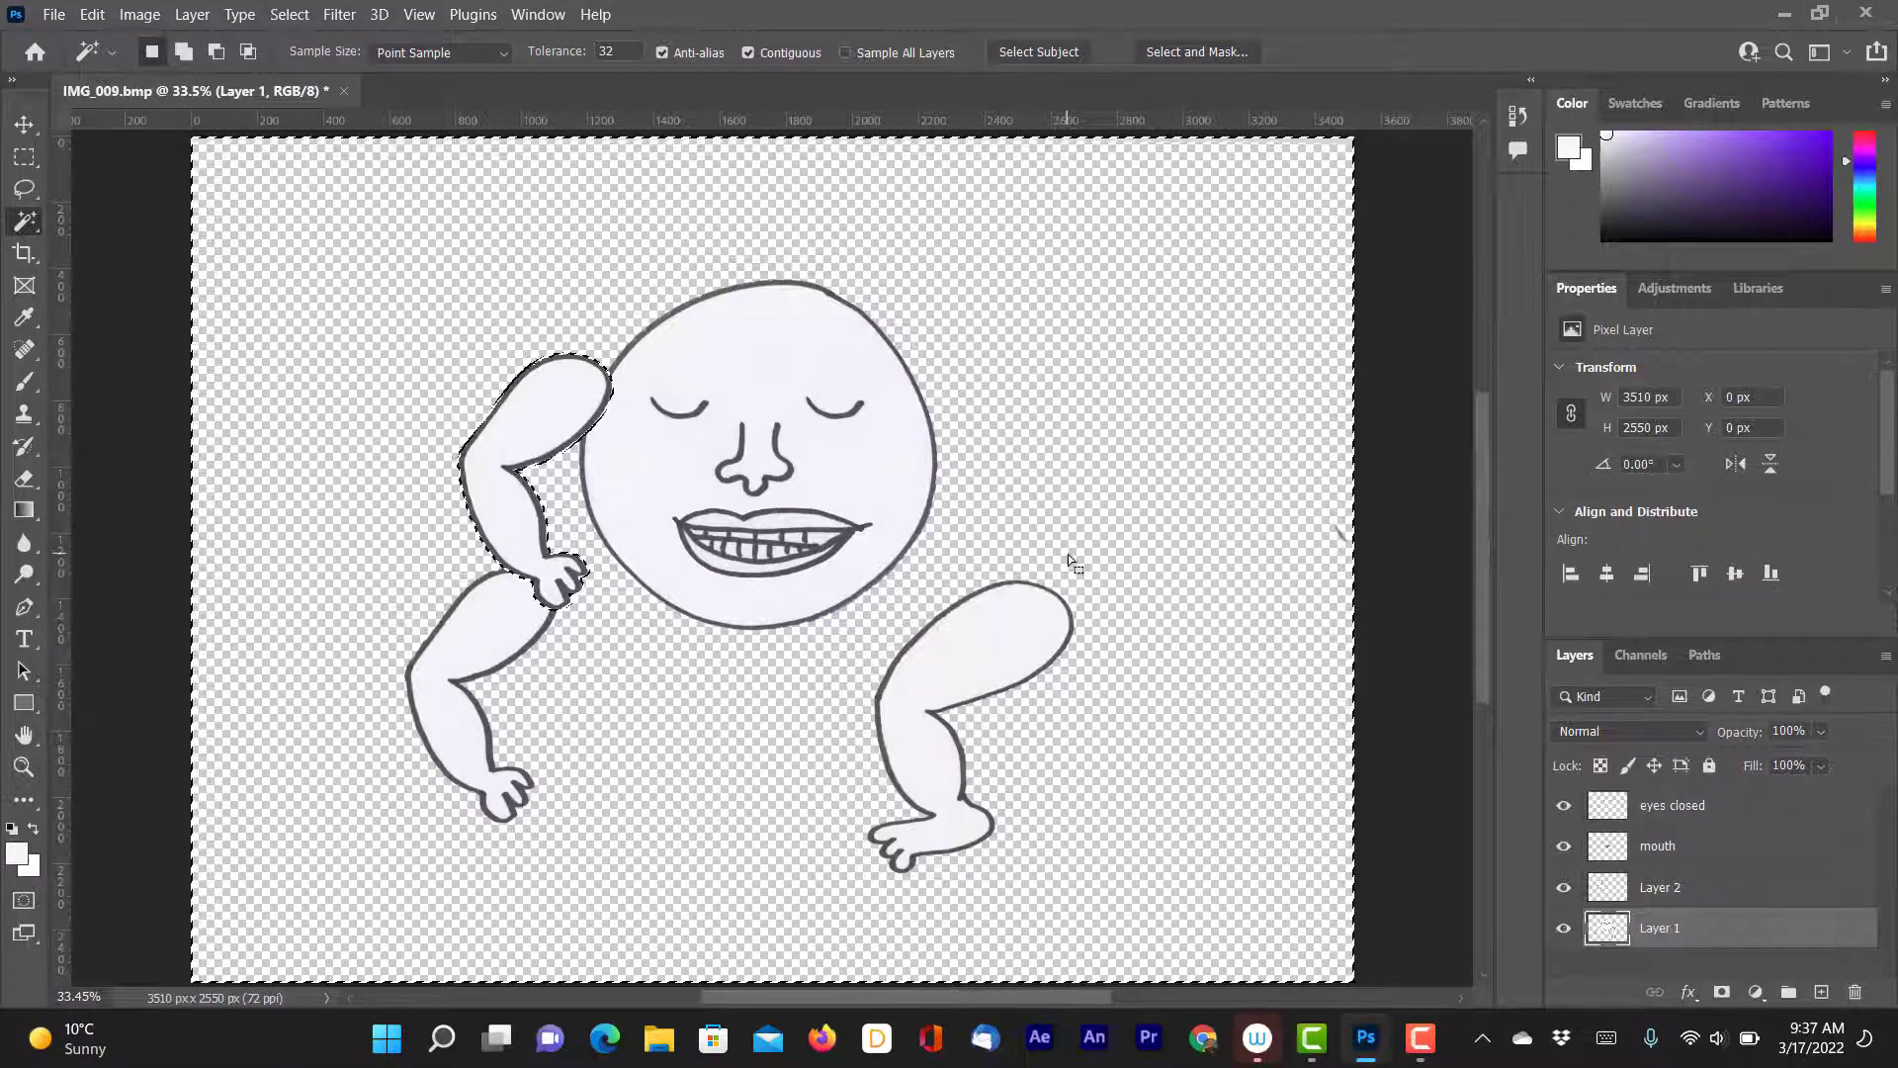
pyautogui.moveTo(1068, 554); pyautogui.dragTo(943, 625)
pyautogui.hotkey('ctrl', 'z')
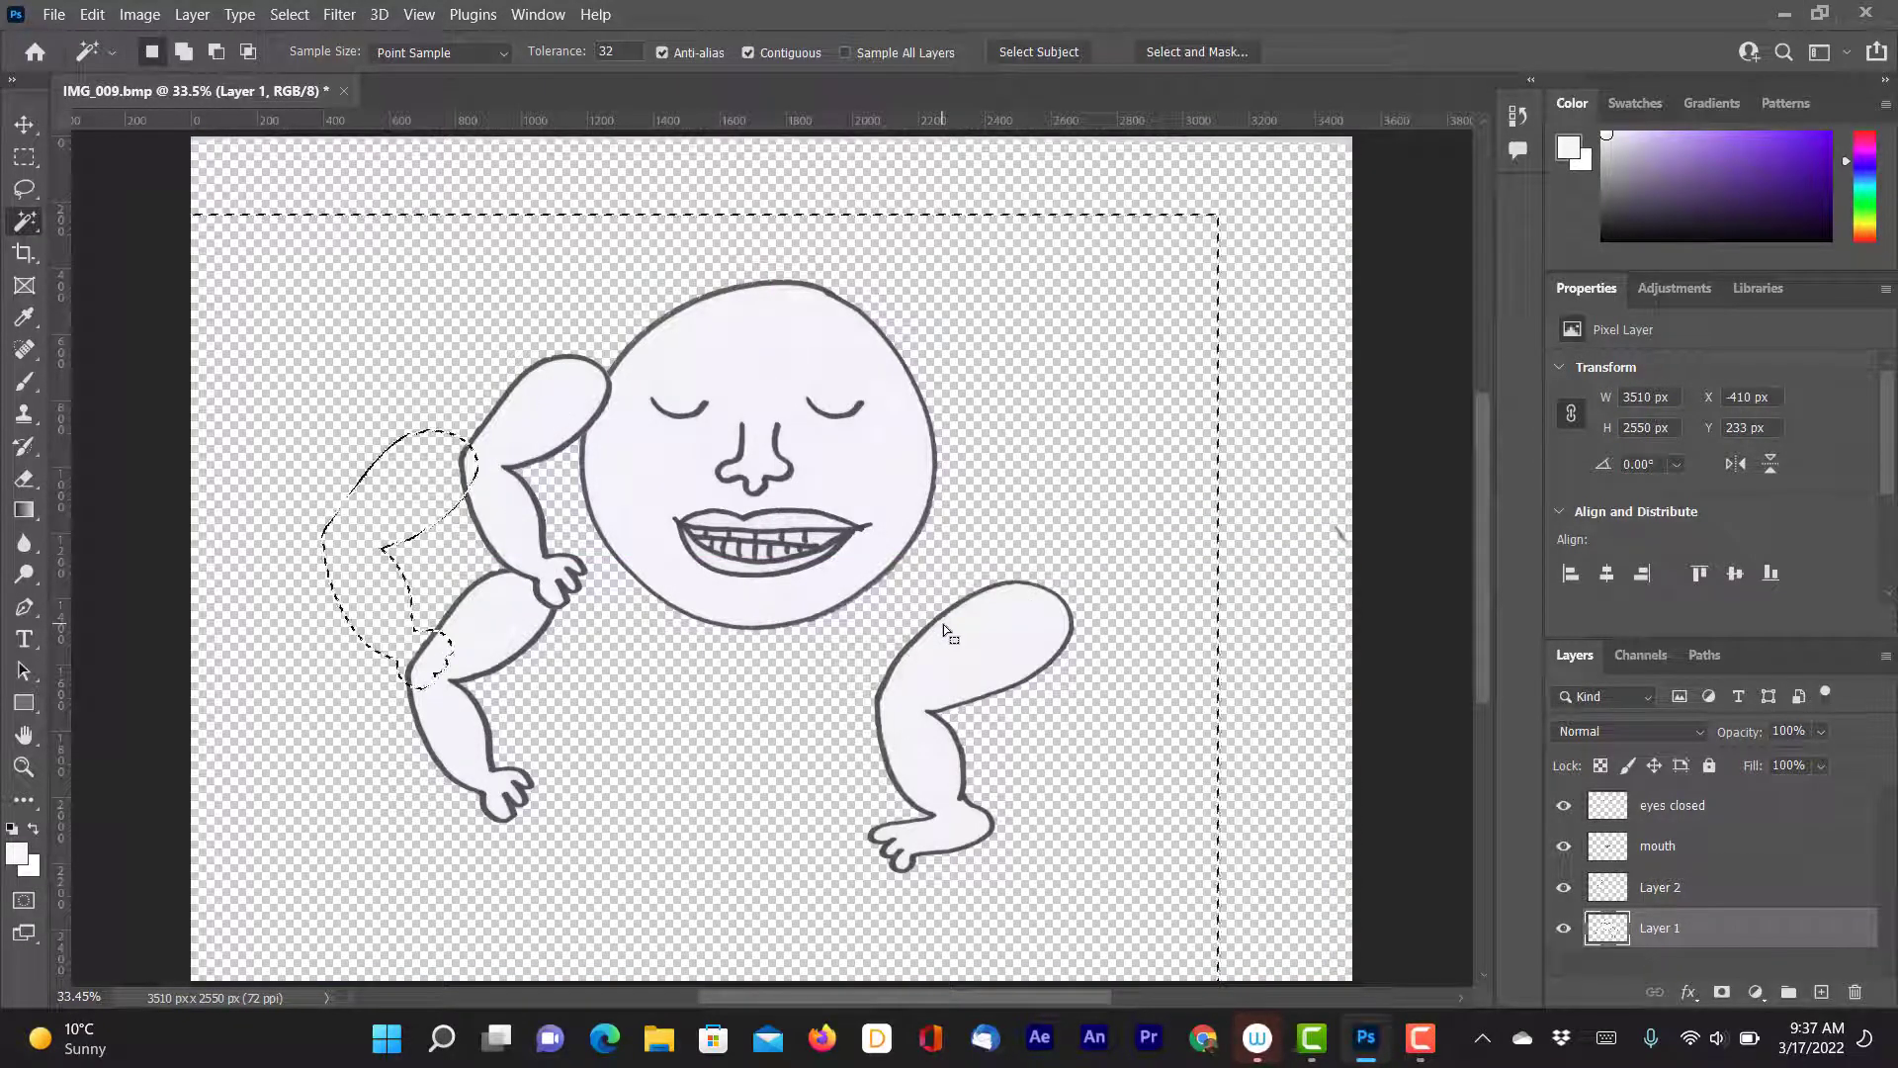
pyautogui.click(1000, 567)
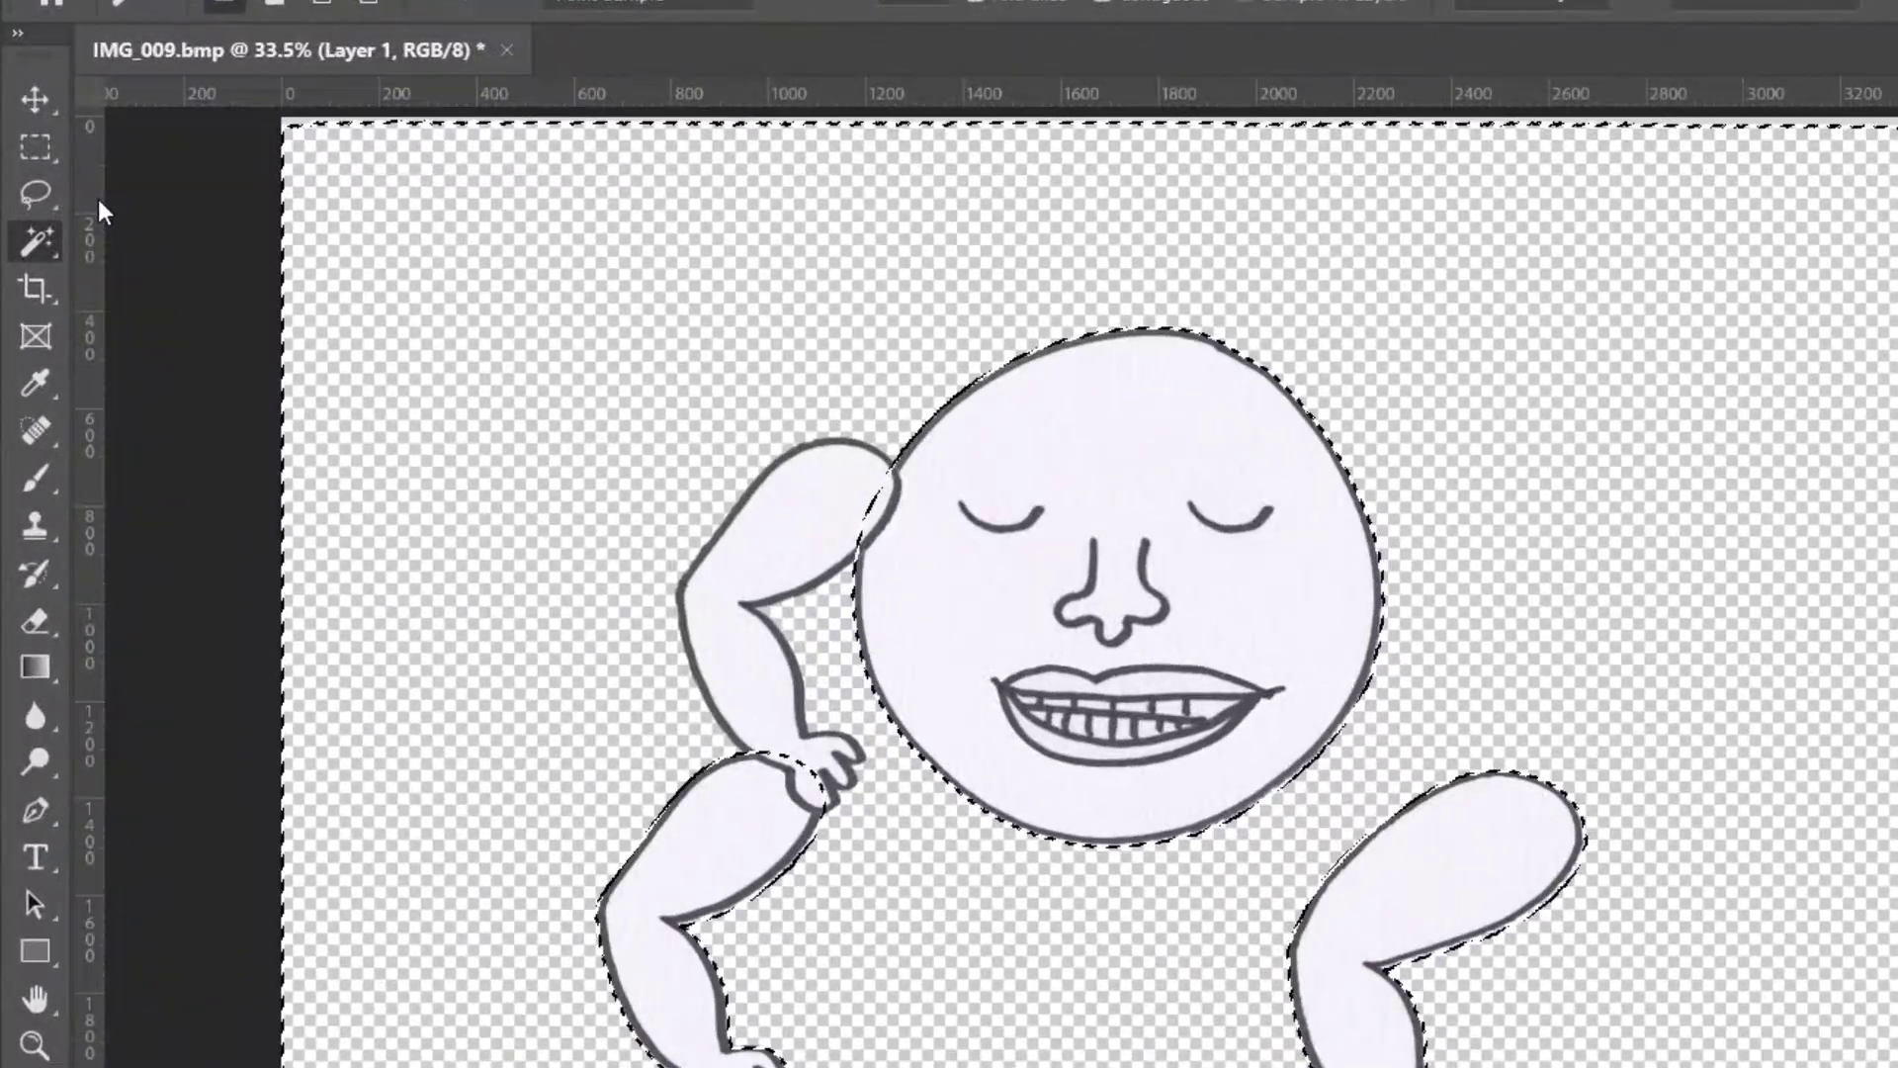
pyautogui.hotkey('ctrl', 'd')
# - Lasso the leg on Layer 1, copy it to a new layer and place it under the lower left of the face
pyautogui.click(43, 191)
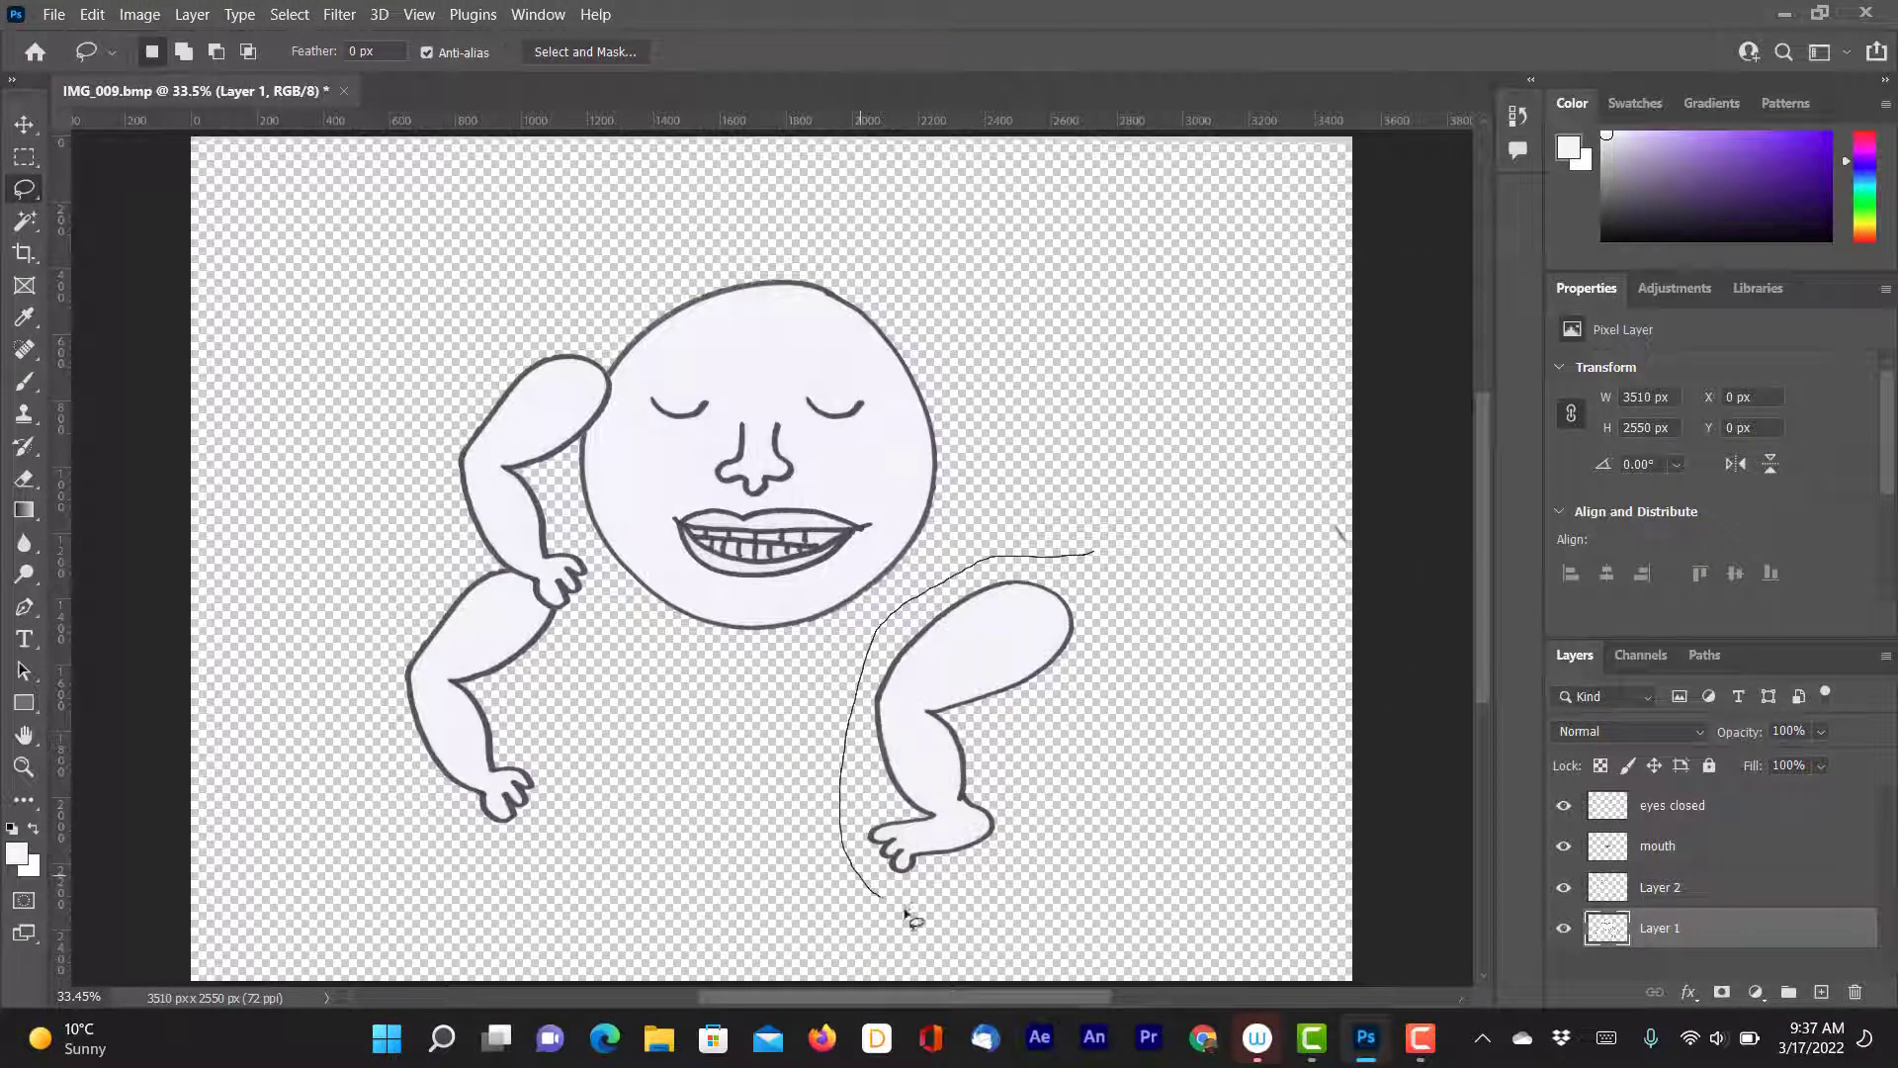
pyautogui.moveTo(906, 913)
pyautogui.mouseDown()
pyautogui.moveTo(976, 908)
pyautogui.moveTo(1068, 797)
pyautogui.moveTo(1103, 628)
pyautogui.mouseUp()
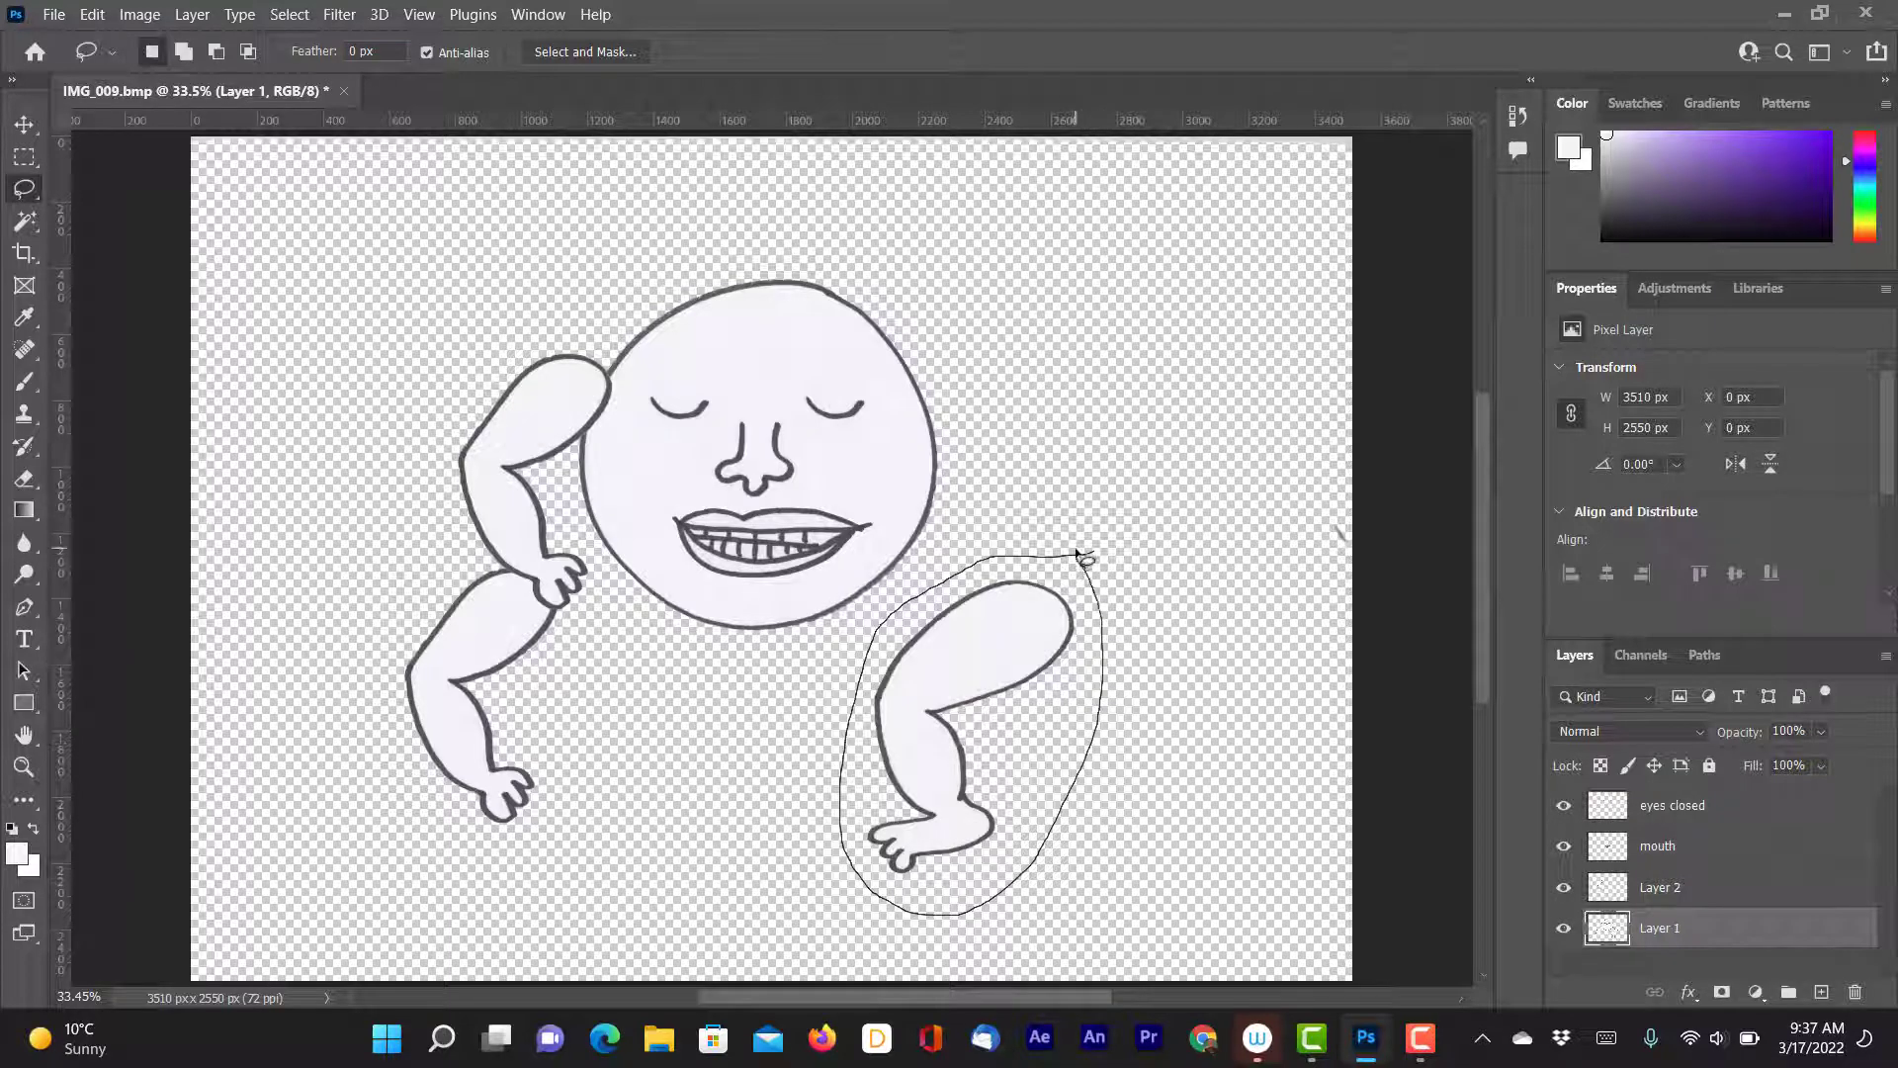
pyautogui.moveTo(1081, 556); pyautogui.dragTo(1081, 557)
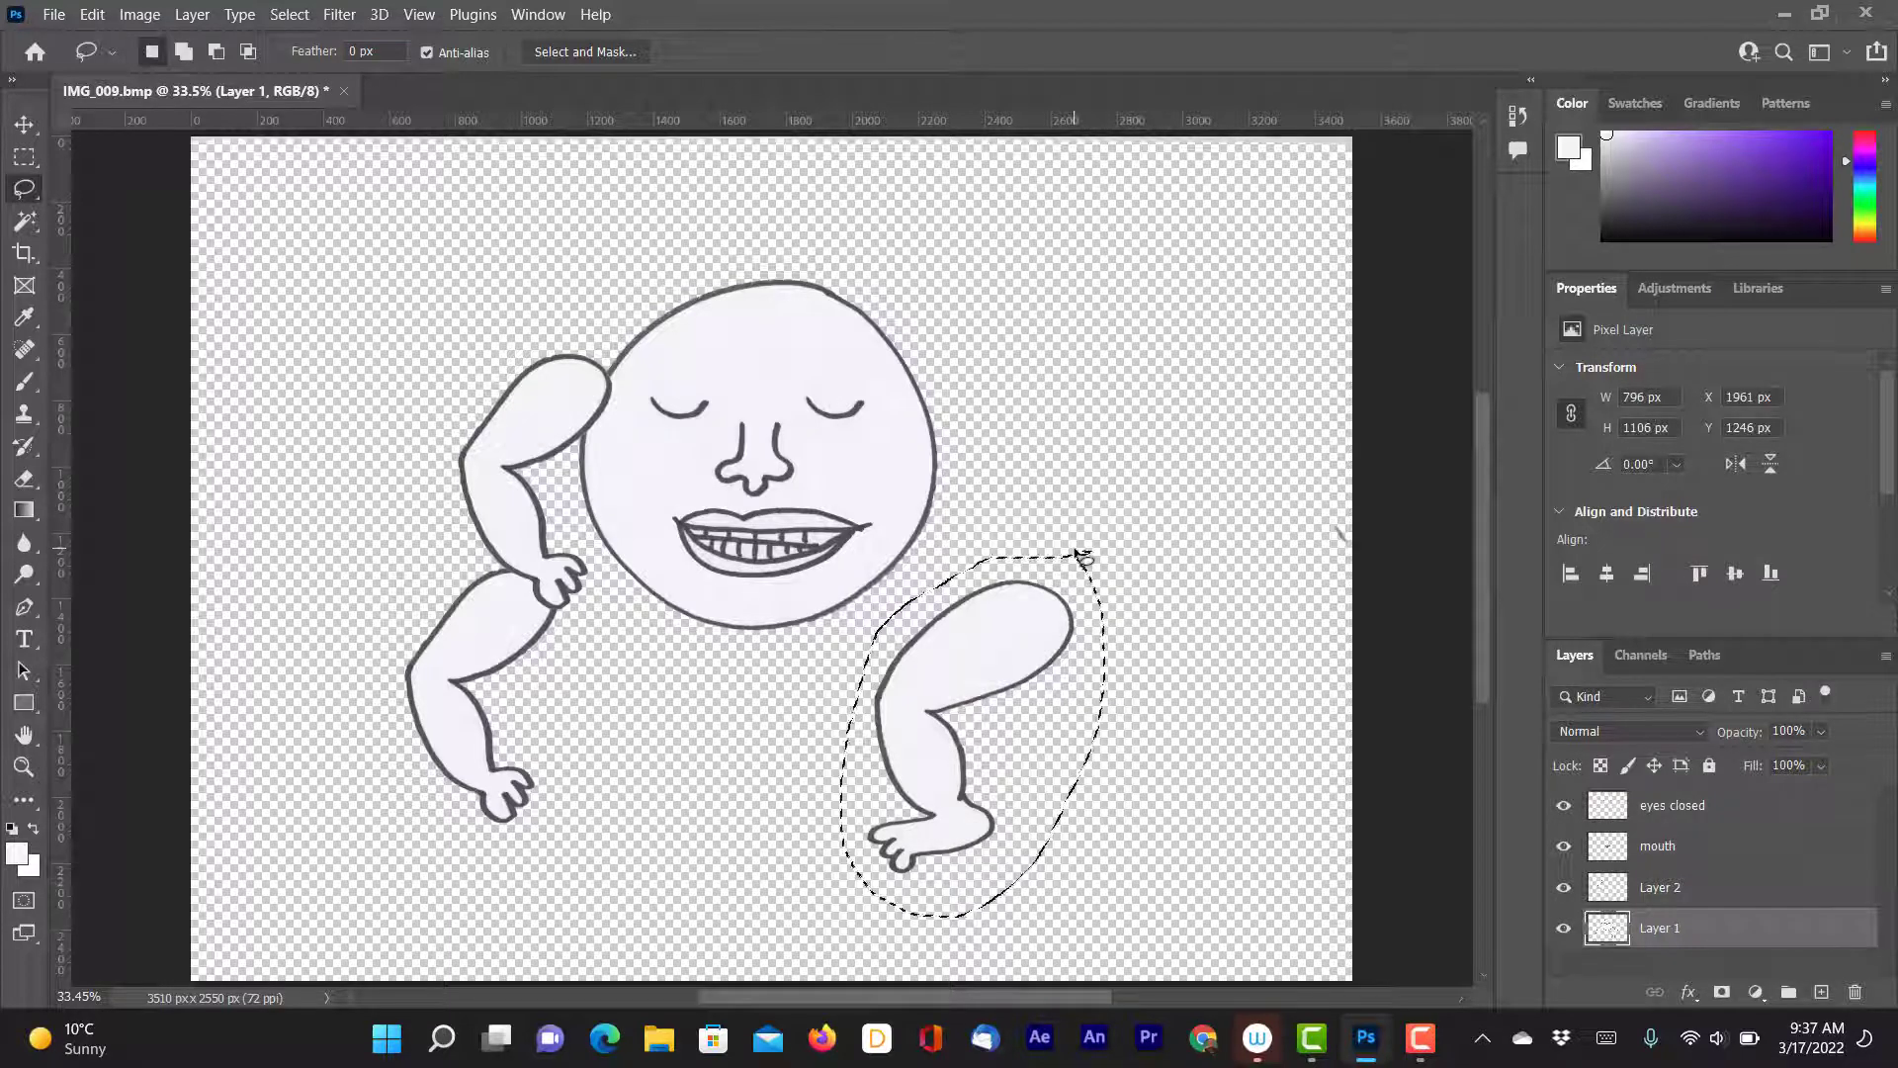
pyautogui.hotkey('ctrl', 'j')
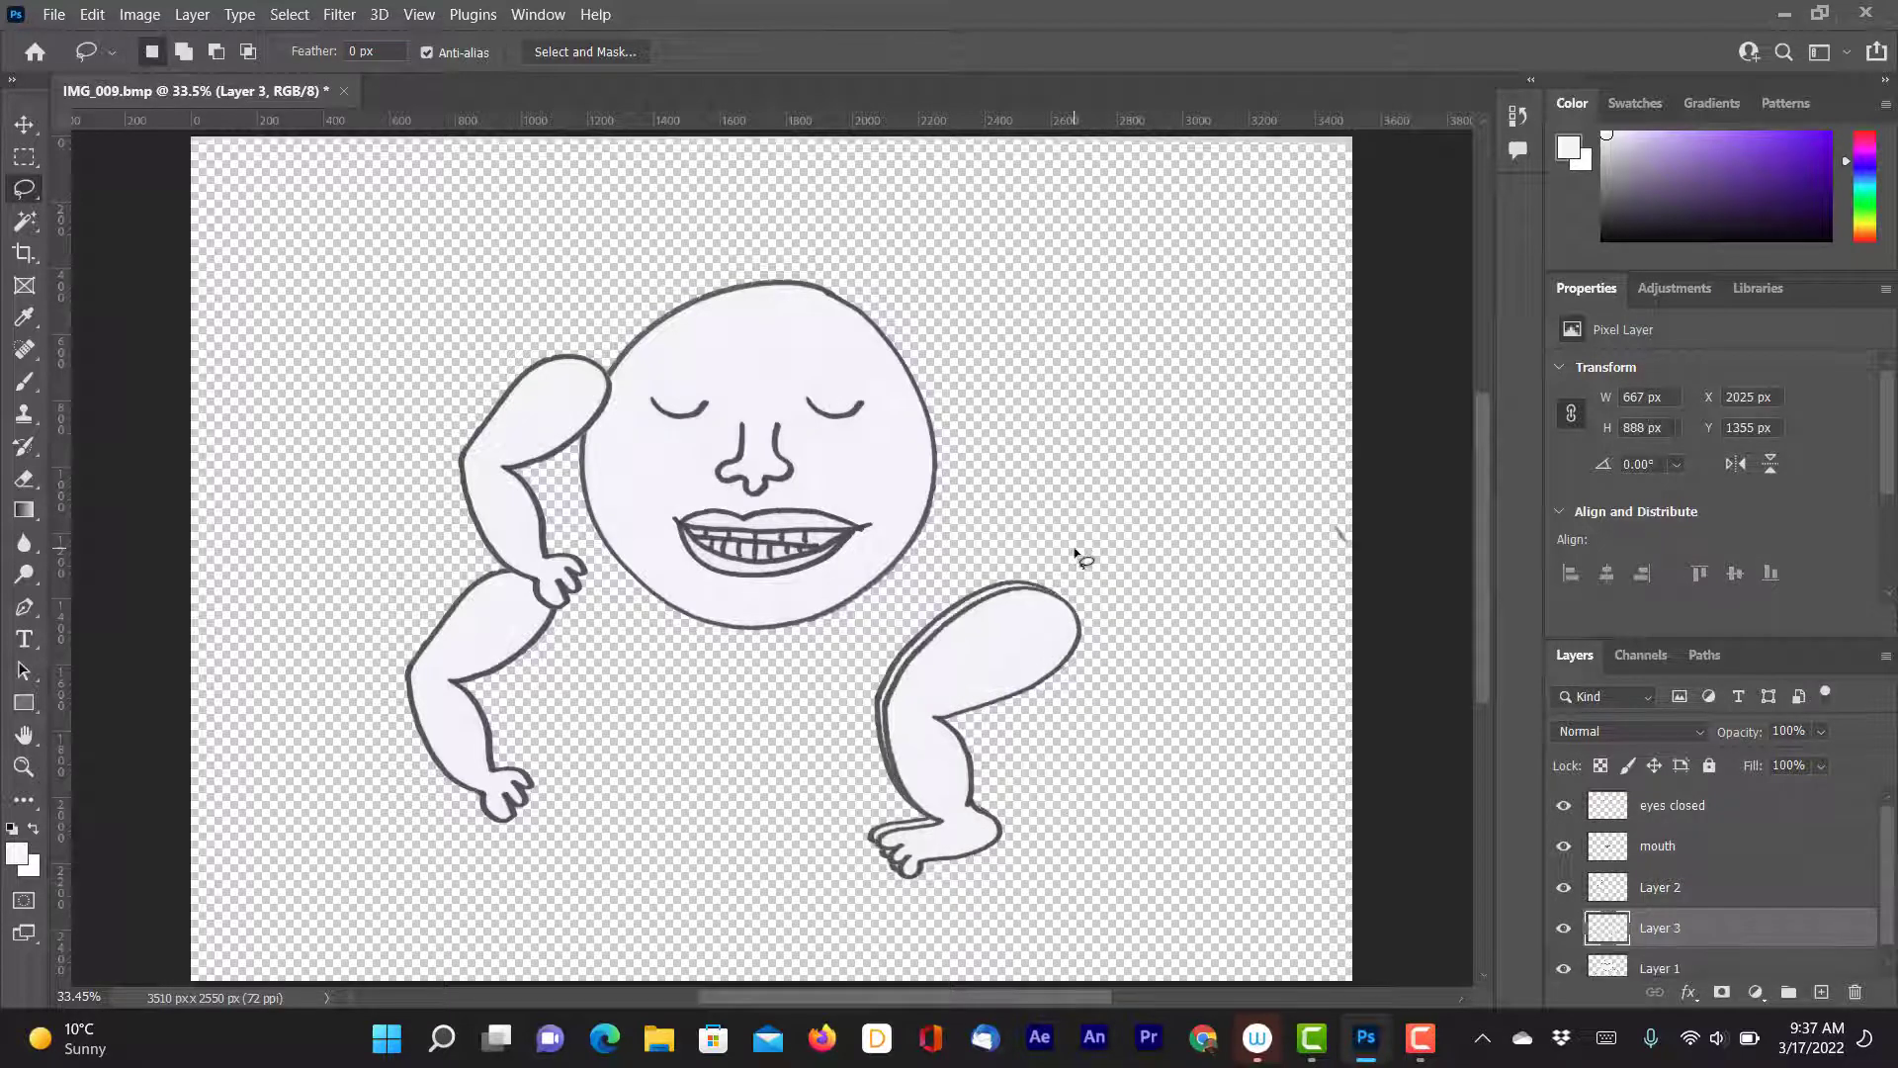
pyautogui.click(24, 124)
pyautogui.moveTo(974, 685); pyautogui.dragTo(640, 657)
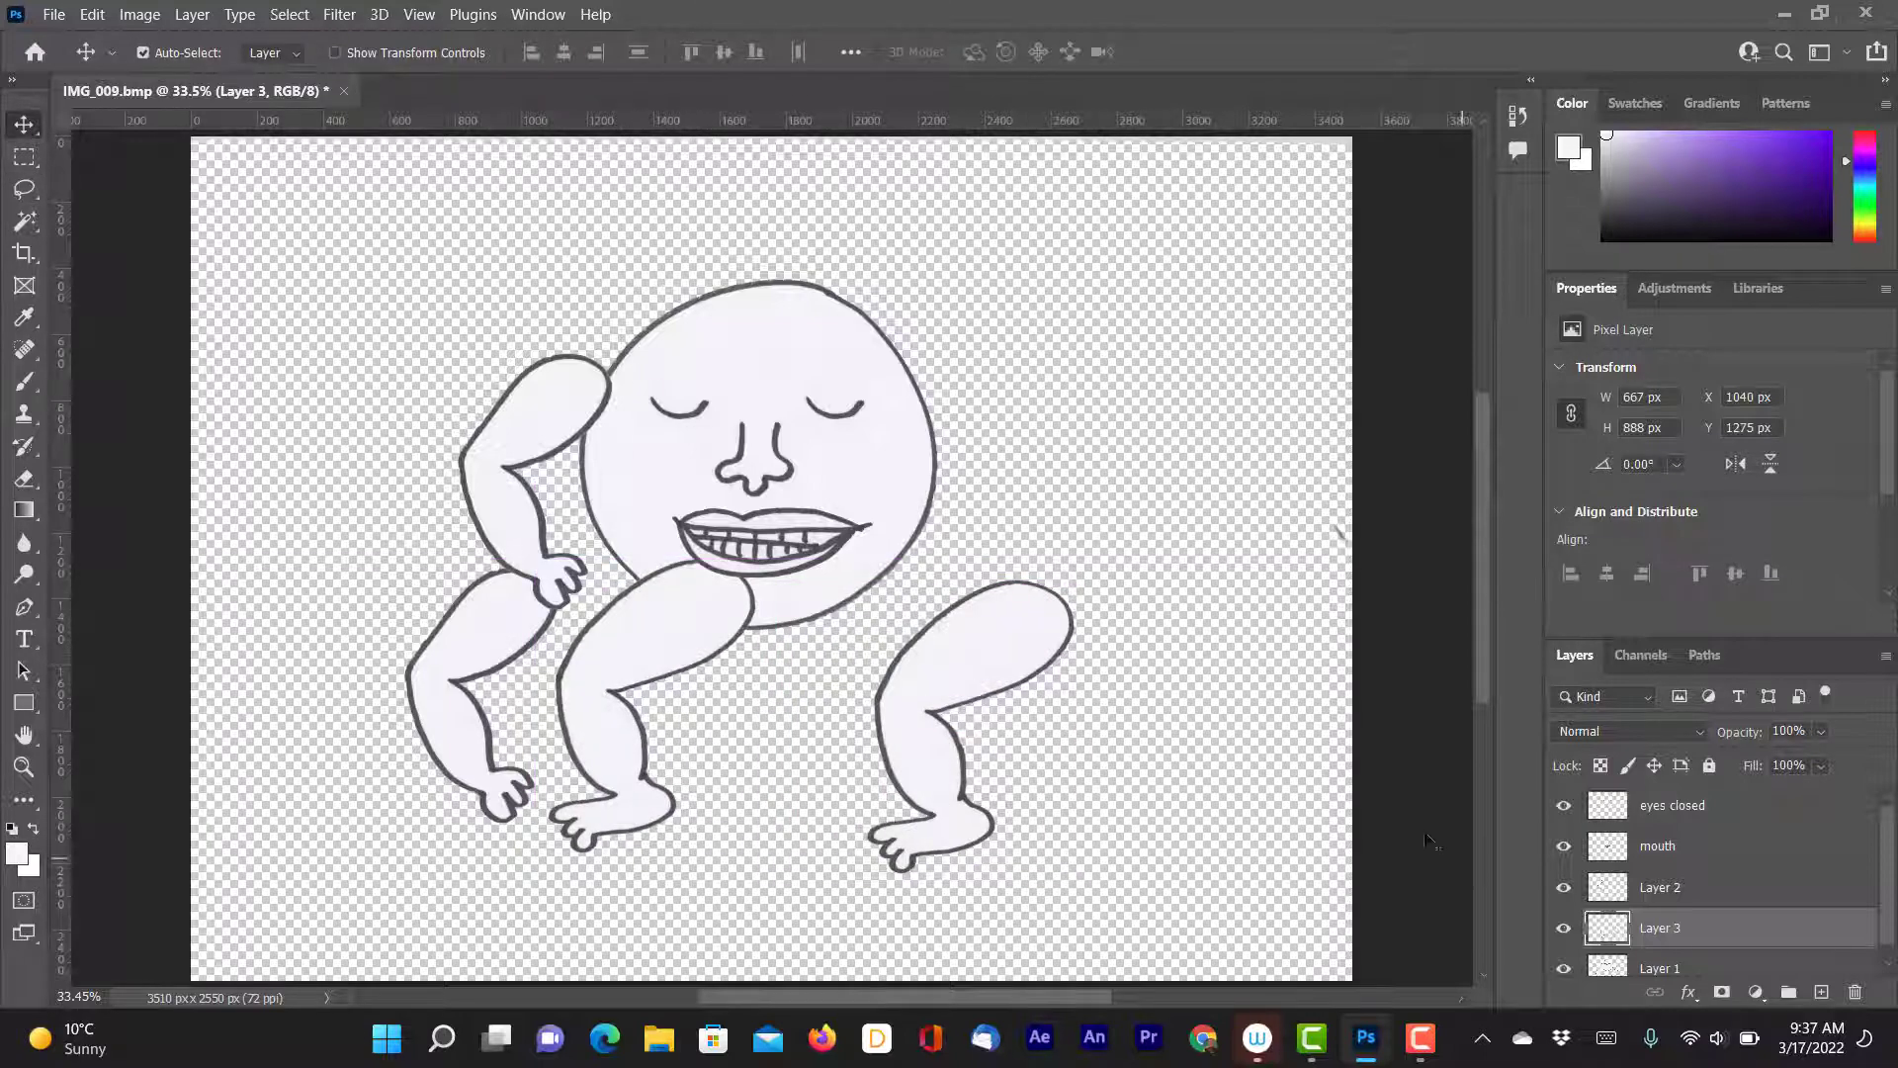
# - Outline the original leg on Layer 1 with a freehand Lasso selection, delete it and deselect
pyautogui.click(25, 159)
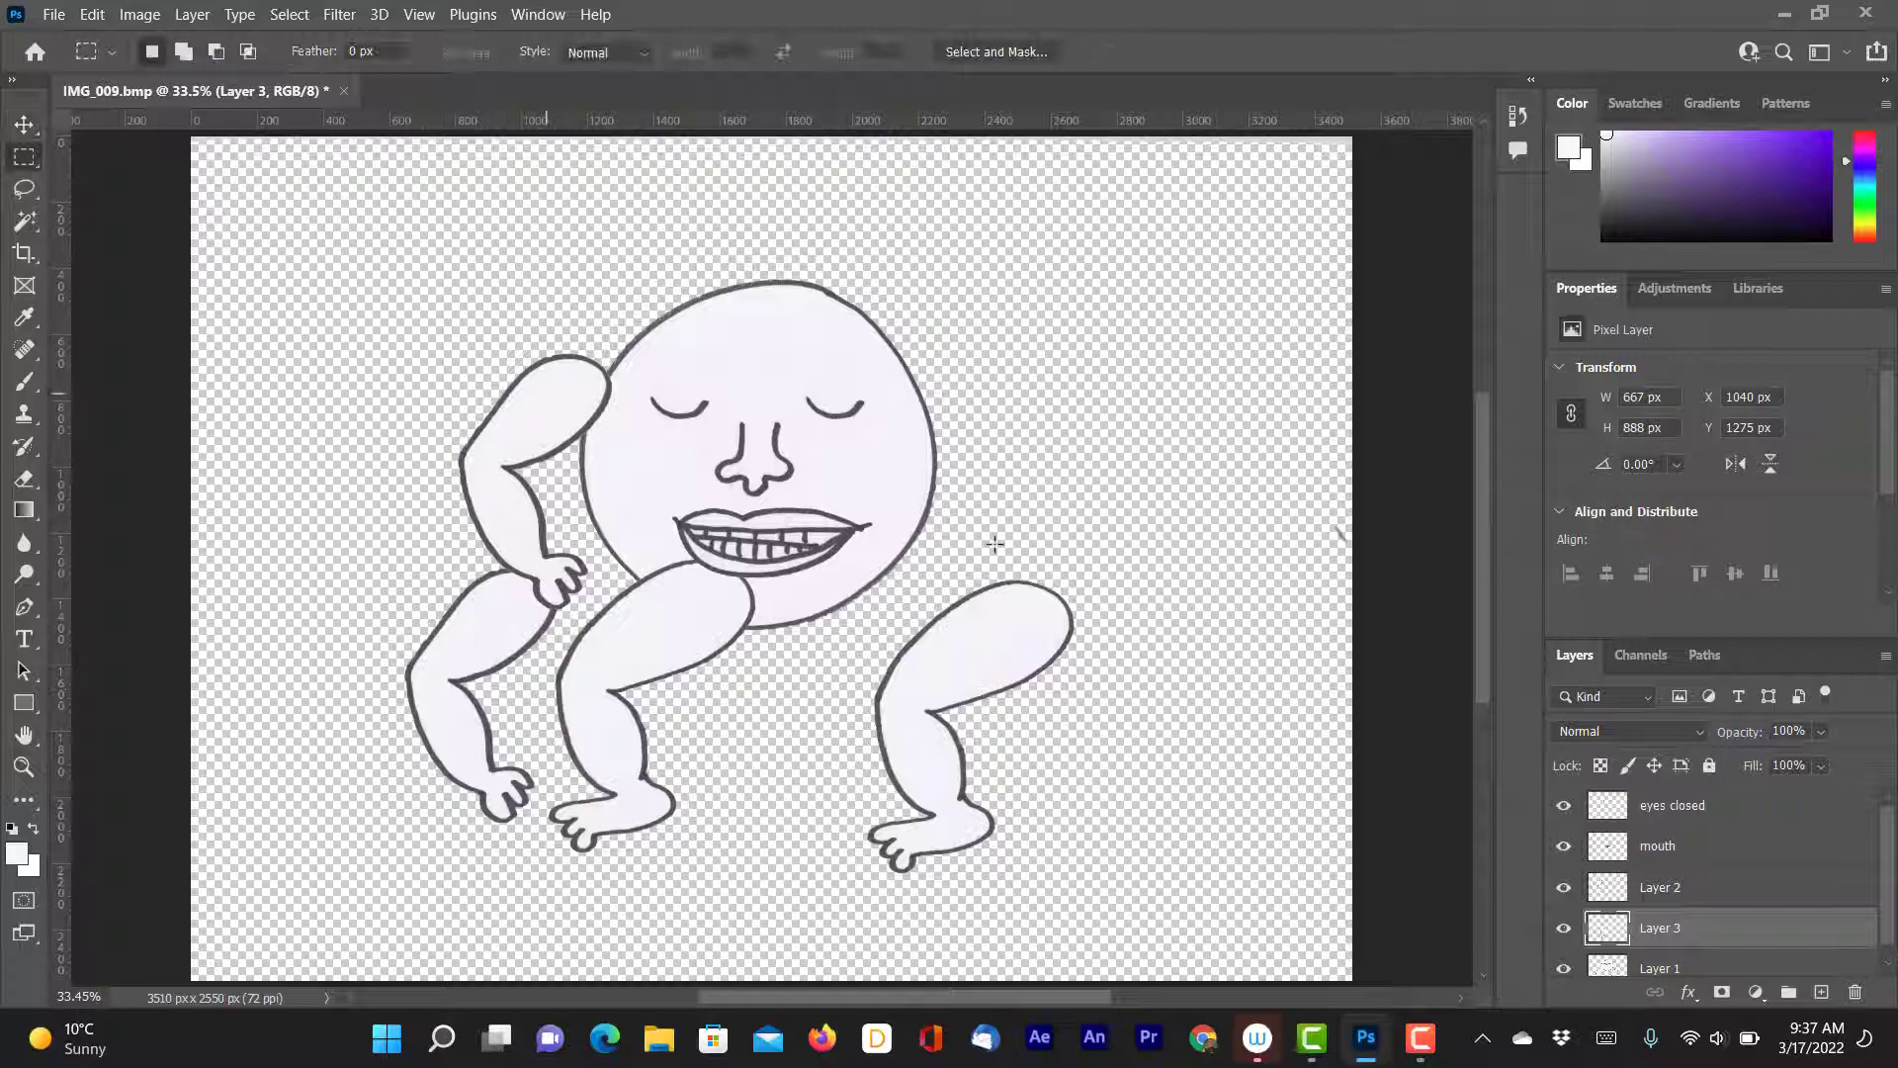
pyautogui.click(1660, 968)
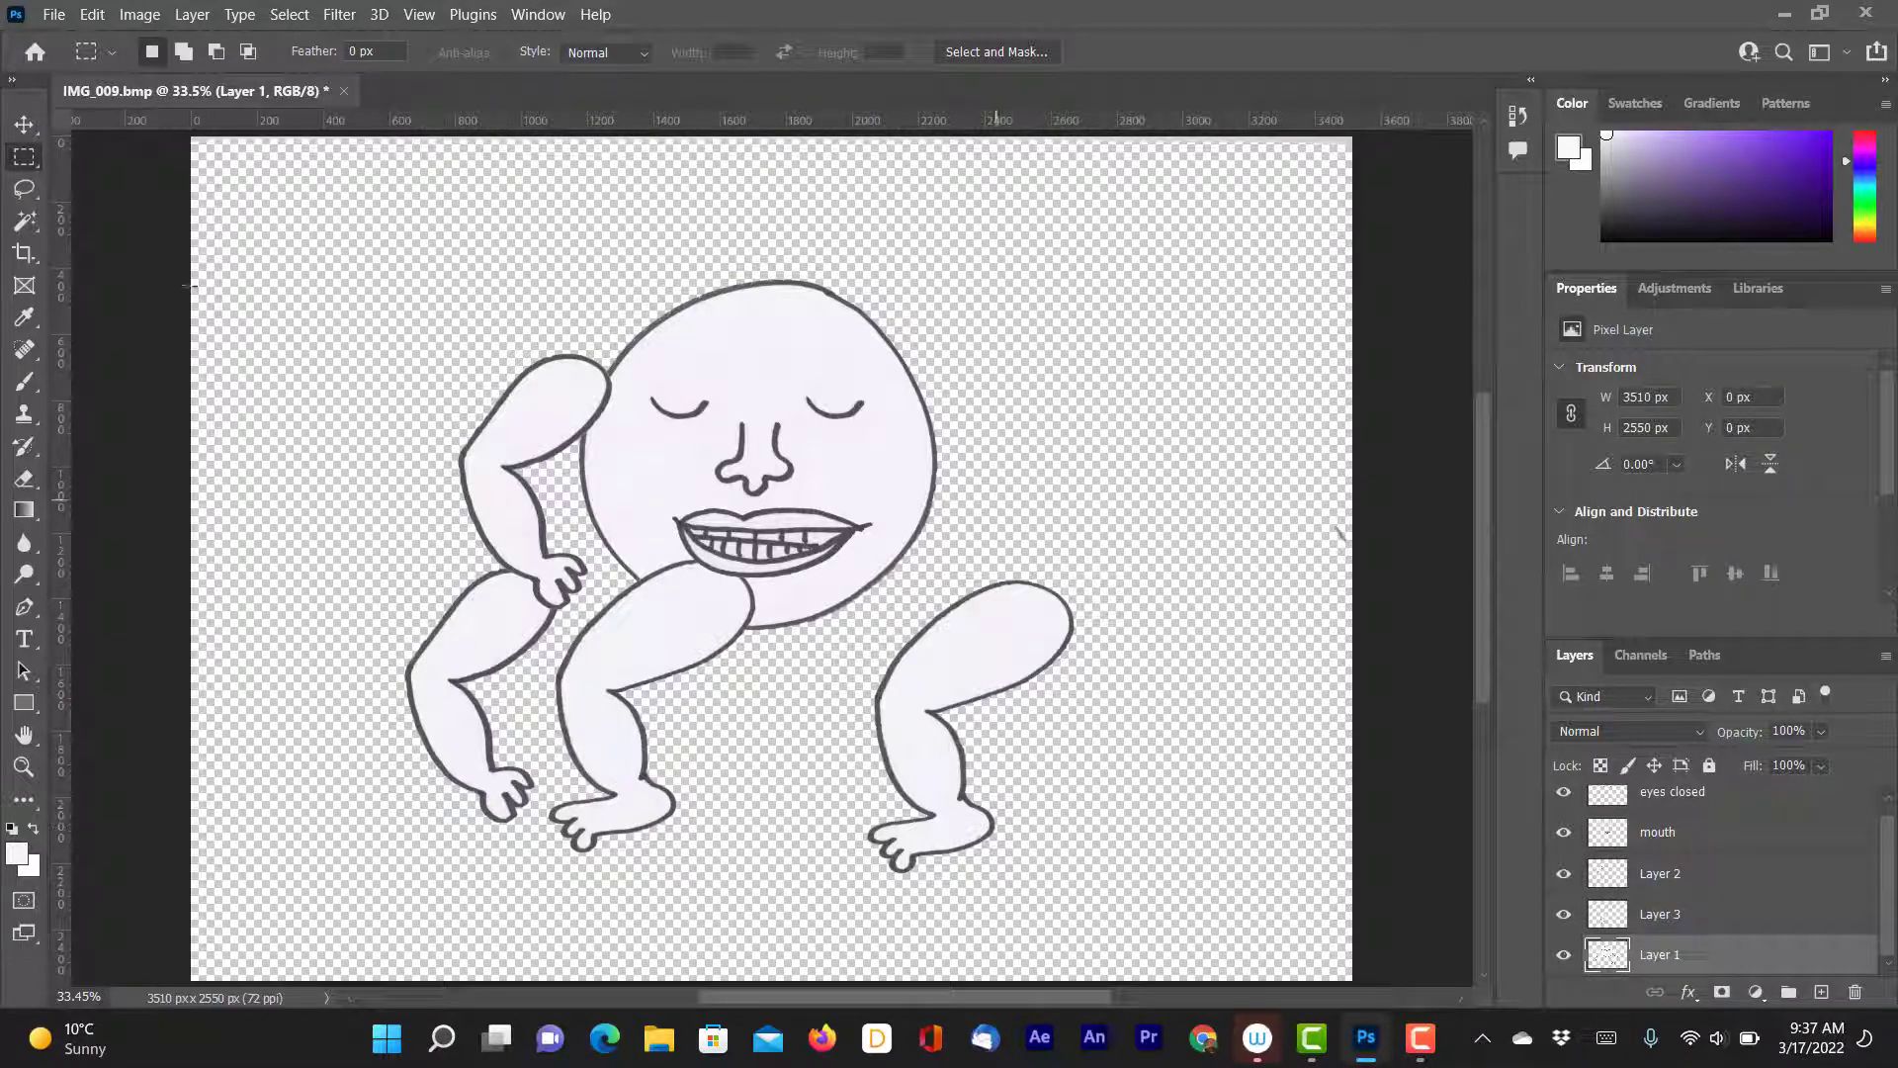
pyautogui.click(25, 191)
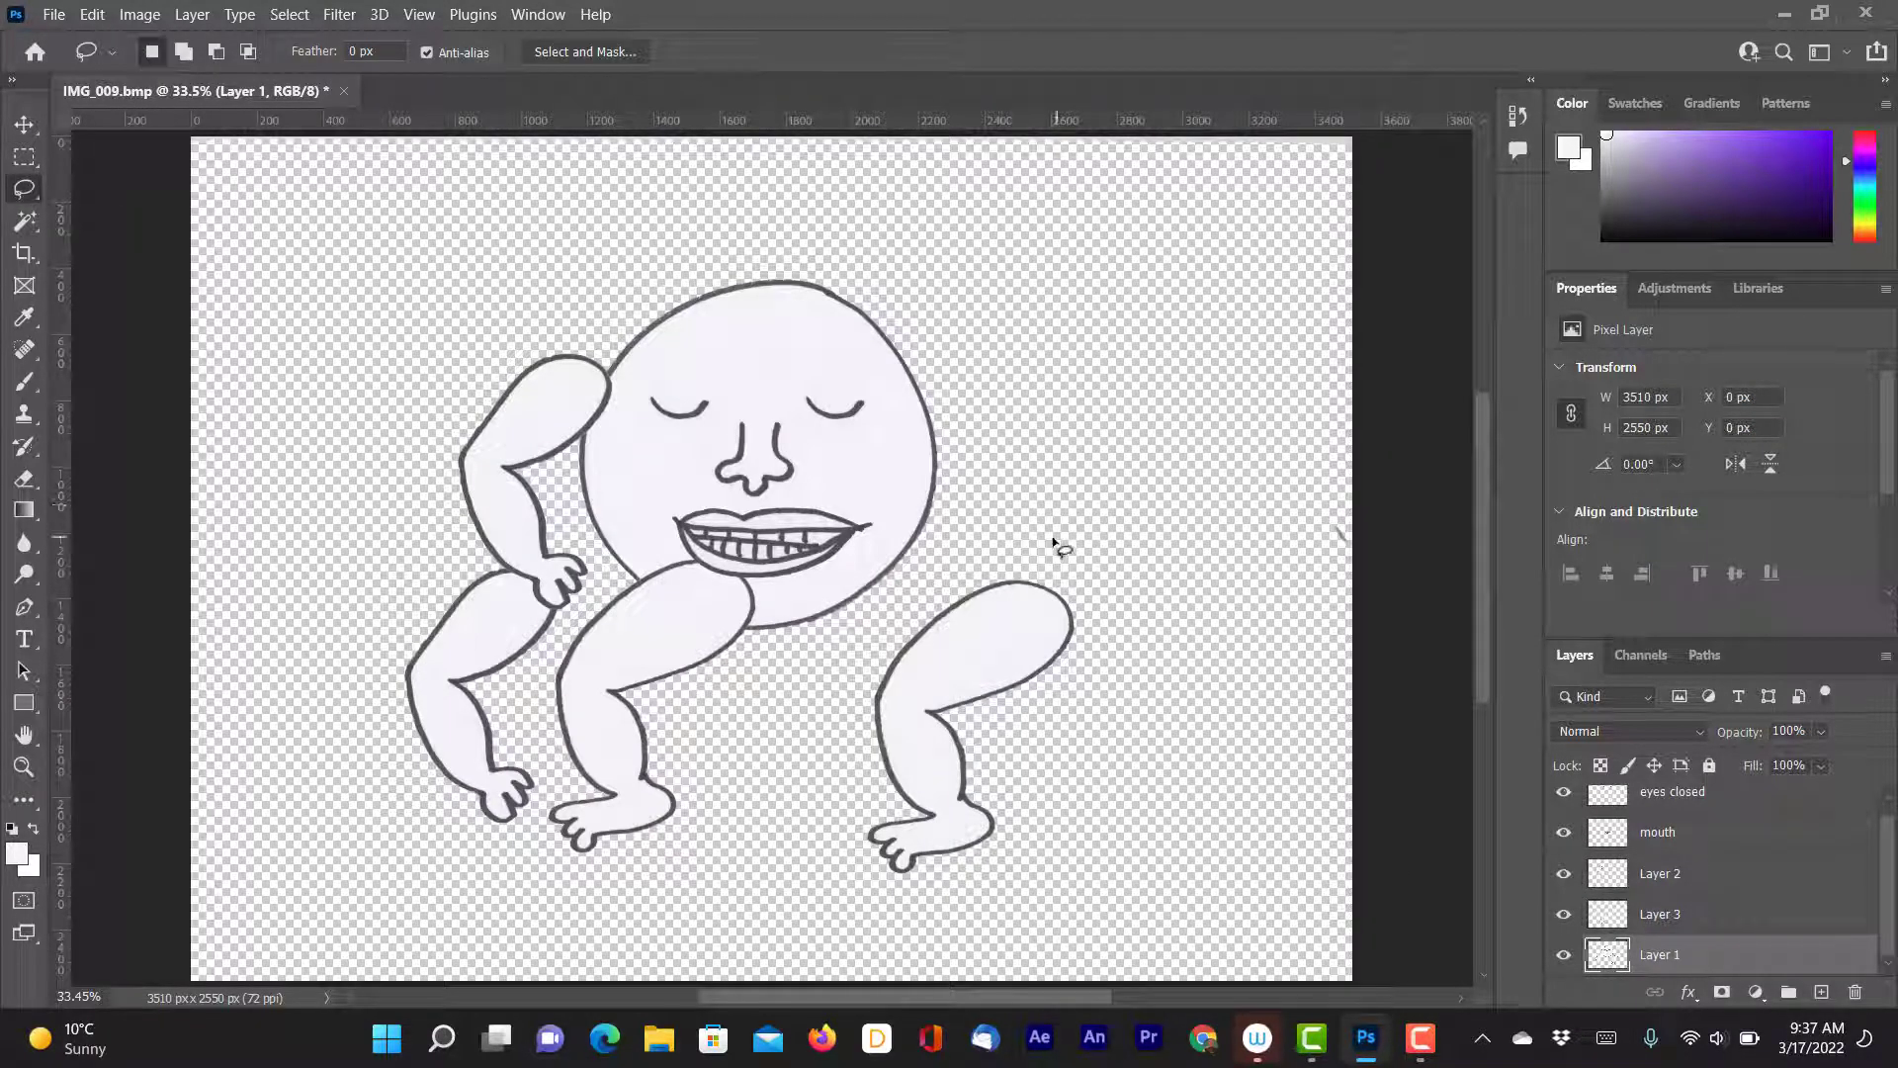
pyautogui.moveTo(927, 591)
pyautogui.mouseDown()
pyautogui.moveTo(869, 647)
pyautogui.moveTo(836, 749)
pyautogui.mouseUp()
pyautogui.moveTo(843, 874)
pyautogui.mouseDown()
pyautogui.moveTo(945, 917)
pyautogui.moveTo(1072, 778)
pyautogui.moveTo(1113, 594)
pyautogui.moveTo(1048, 541)
pyautogui.mouseUp()
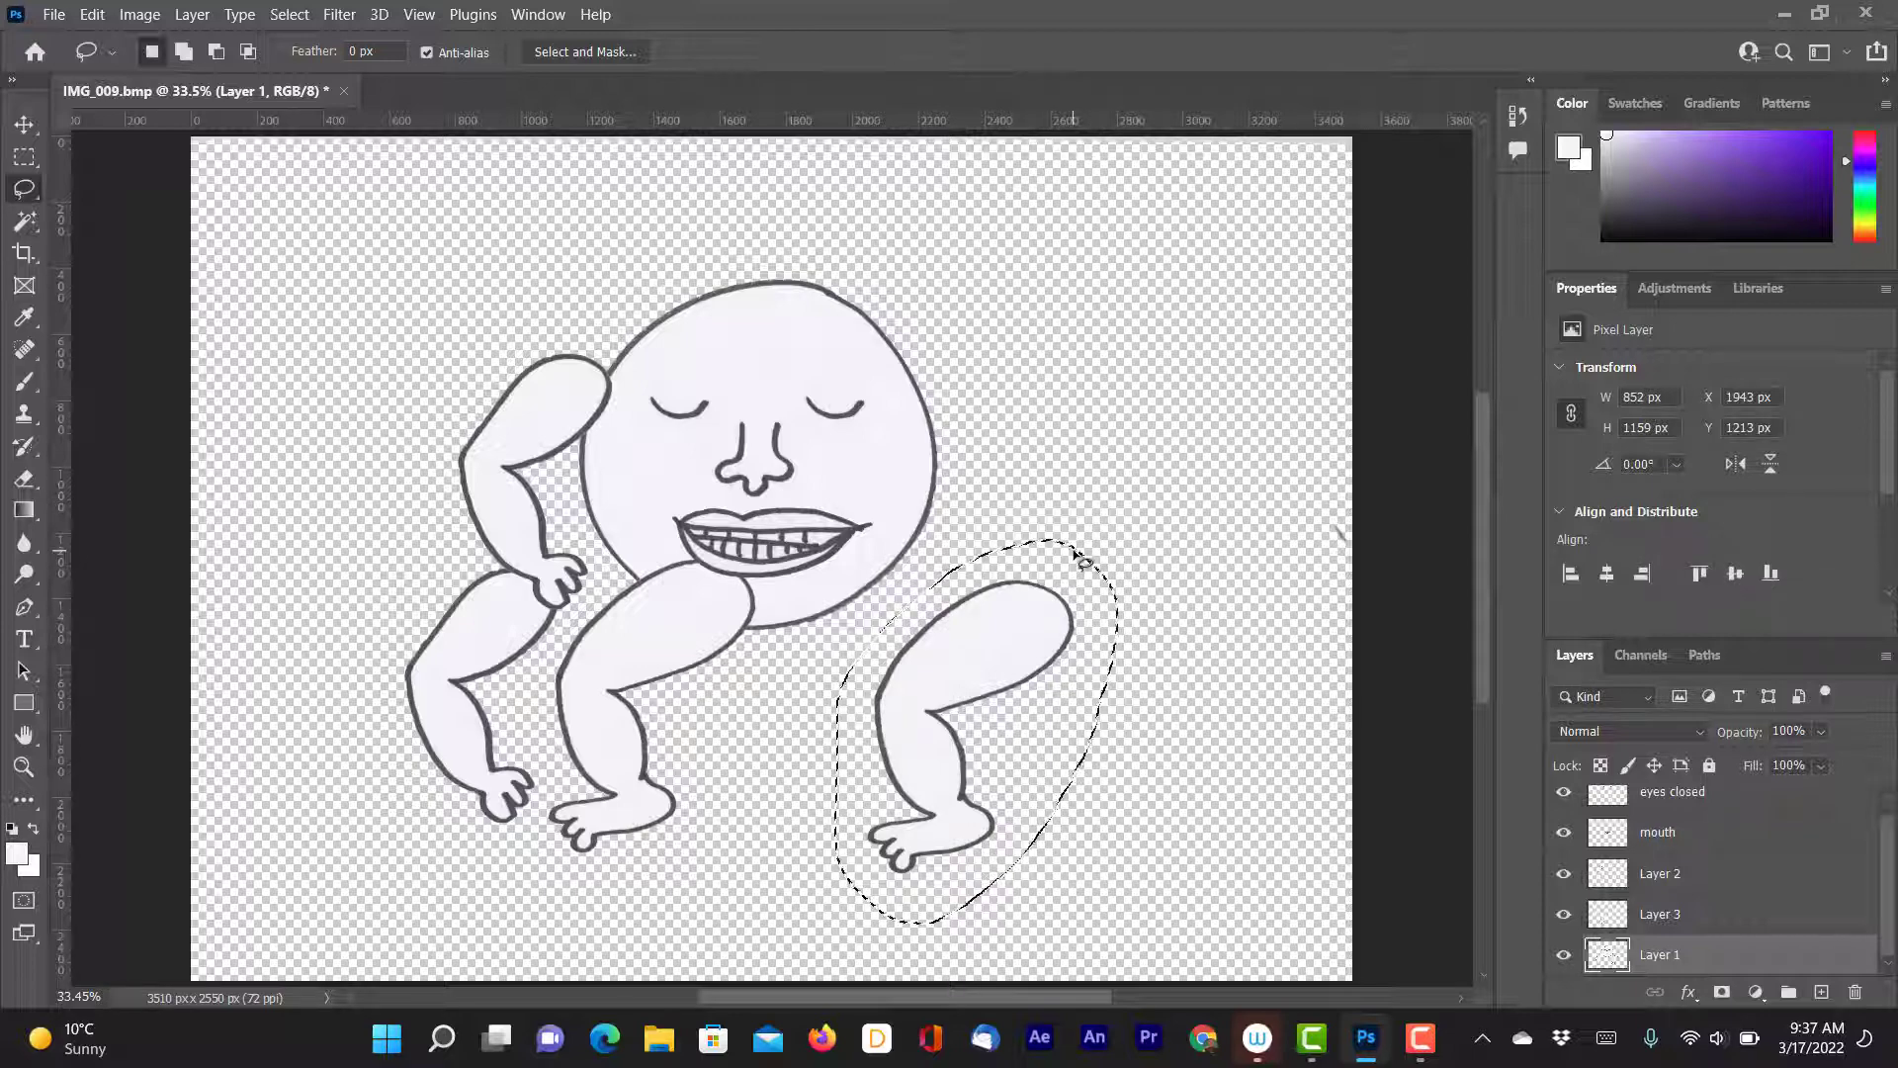
pyautogui.press('Delete')
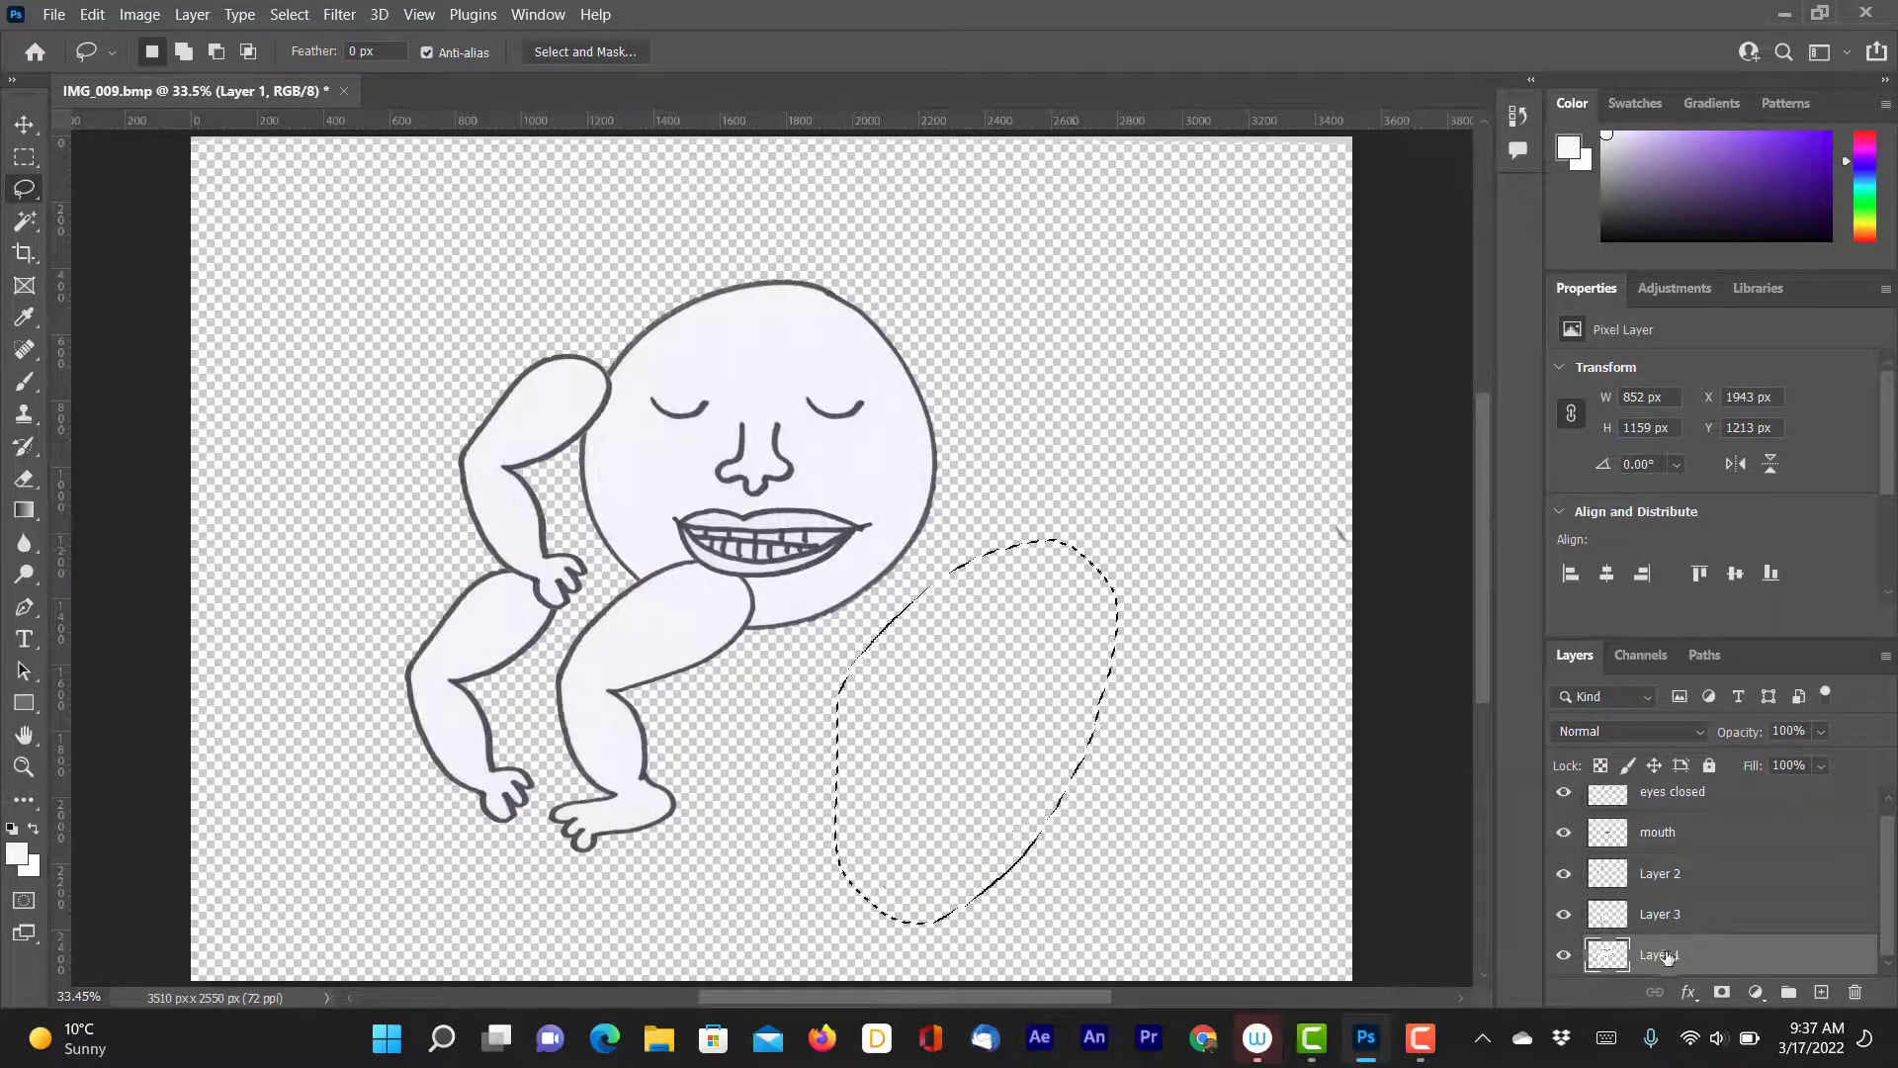
pyautogui.hotkey('ctrl', 'd')
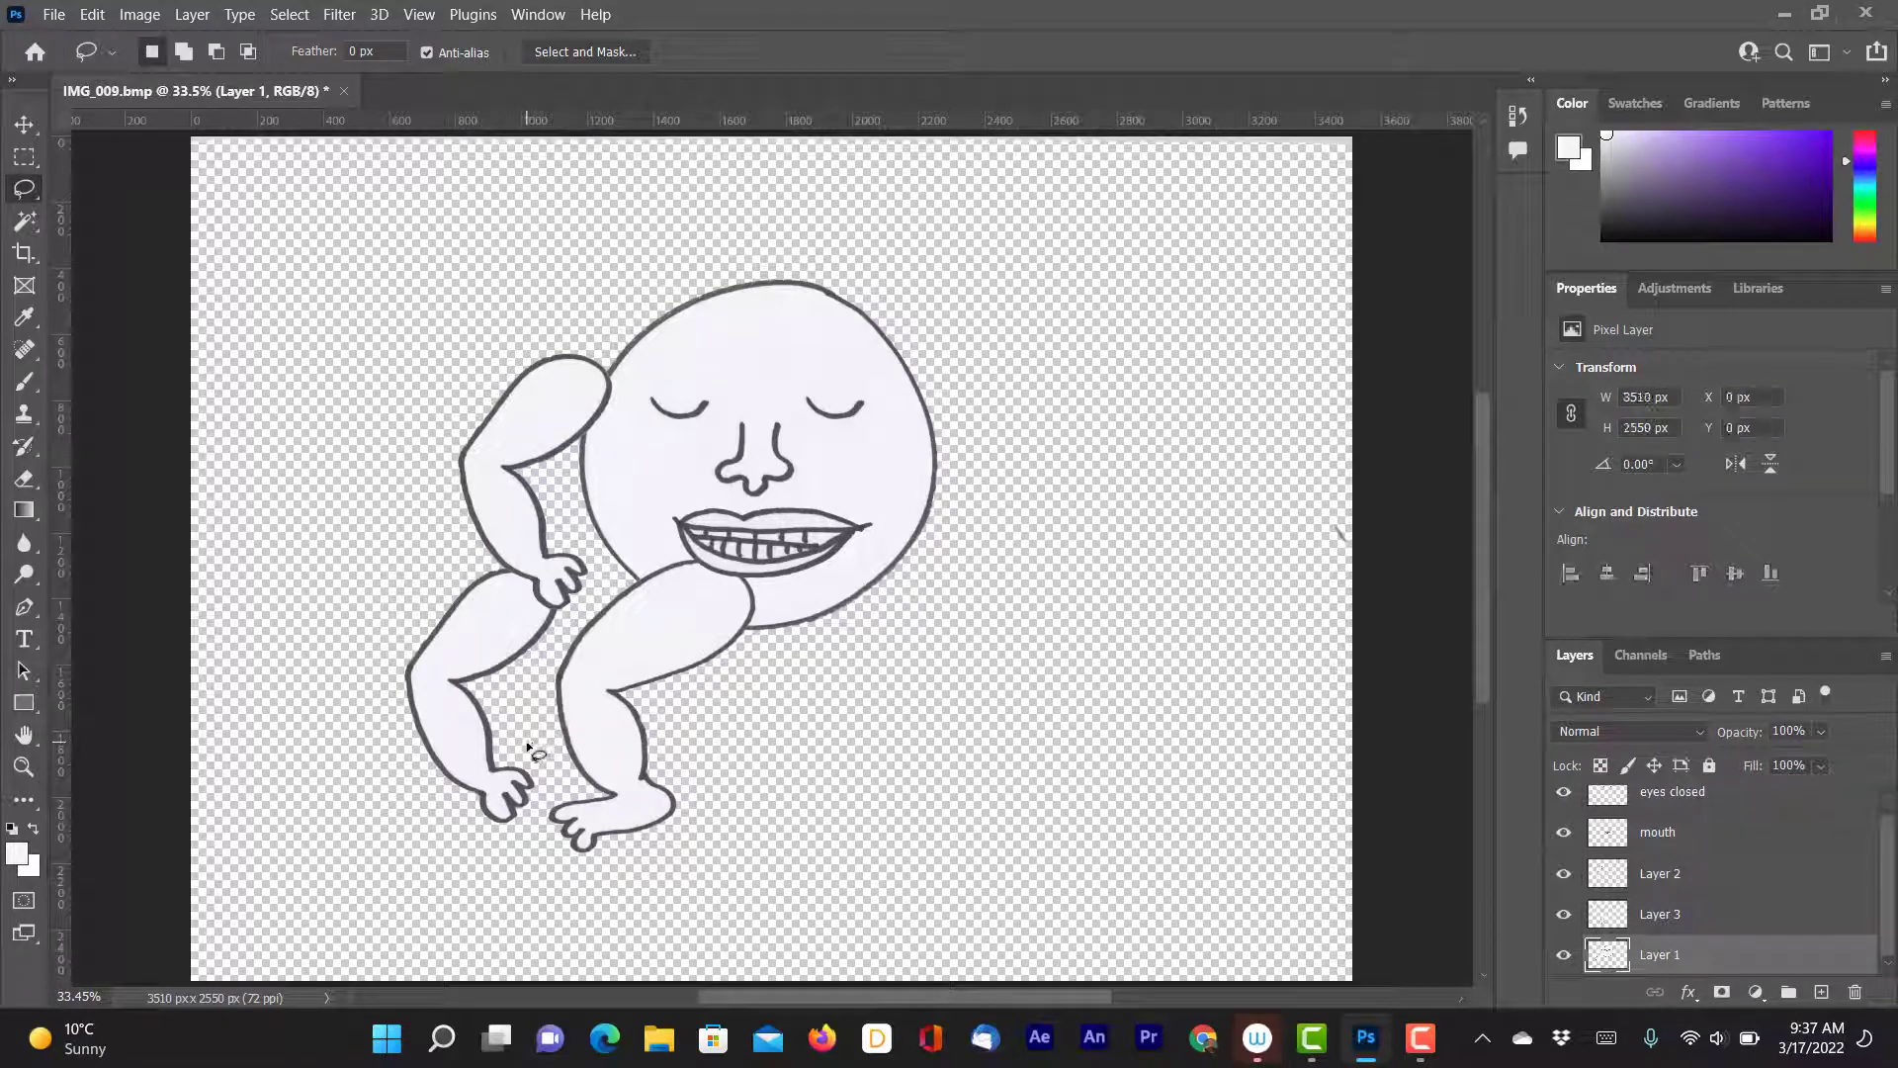
# - Outline the original arm below the copied one with the Lasso and delete it from Layer 1
pyautogui.moveTo(529, 744)
pyautogui.mouseDown()
pyautogui.moveTo(612, 631)
pyautogui.moveTo(594, 555)
pyautogui.mouseUp()
pyautogui.moveTo(425, 594)
pyautogui.mouseDown()
pyautogui.moveTo(372, 686)
pyautogui.moveTo(415, 830)
pyautogui.moveTo(540, 837)
pyautogui.mouseUp()
pyautogui.moveTo(541, 744); pyautogui.dragTo(539, 742)
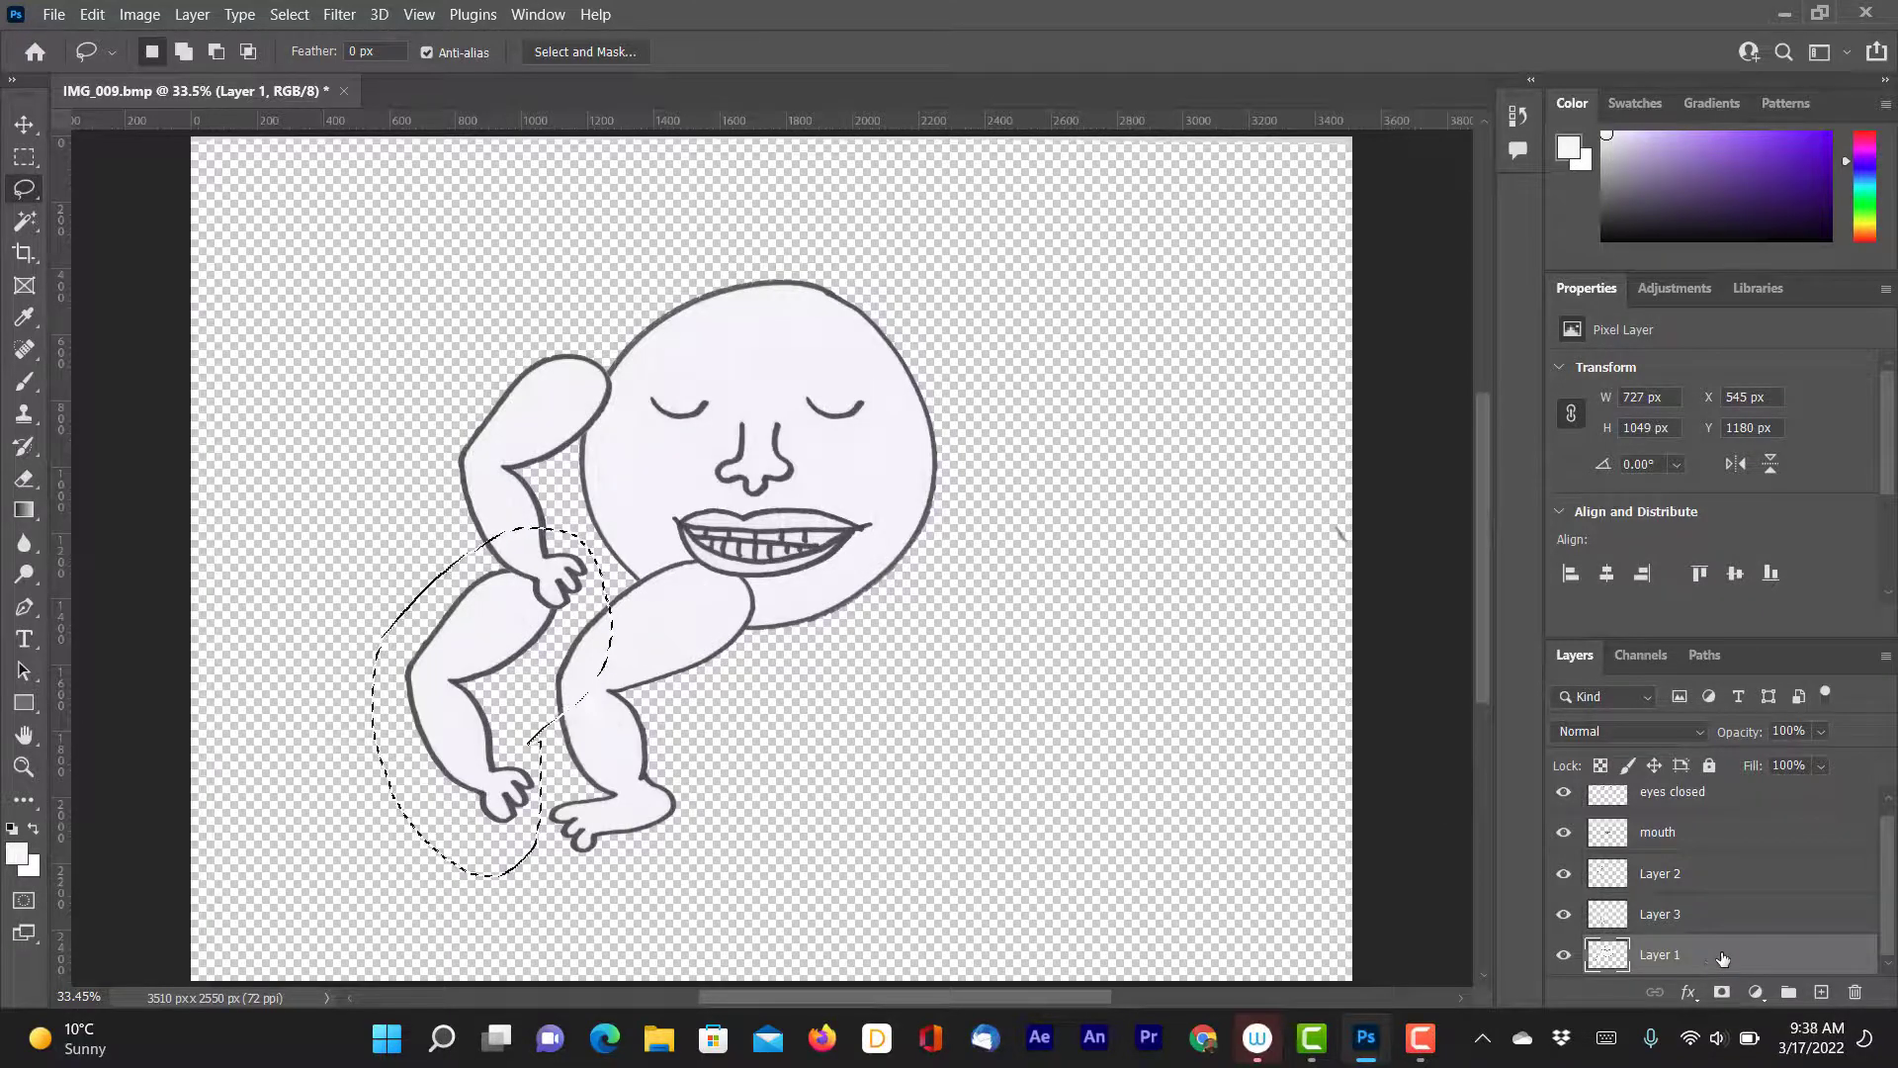
pyautogui.press('Delete')
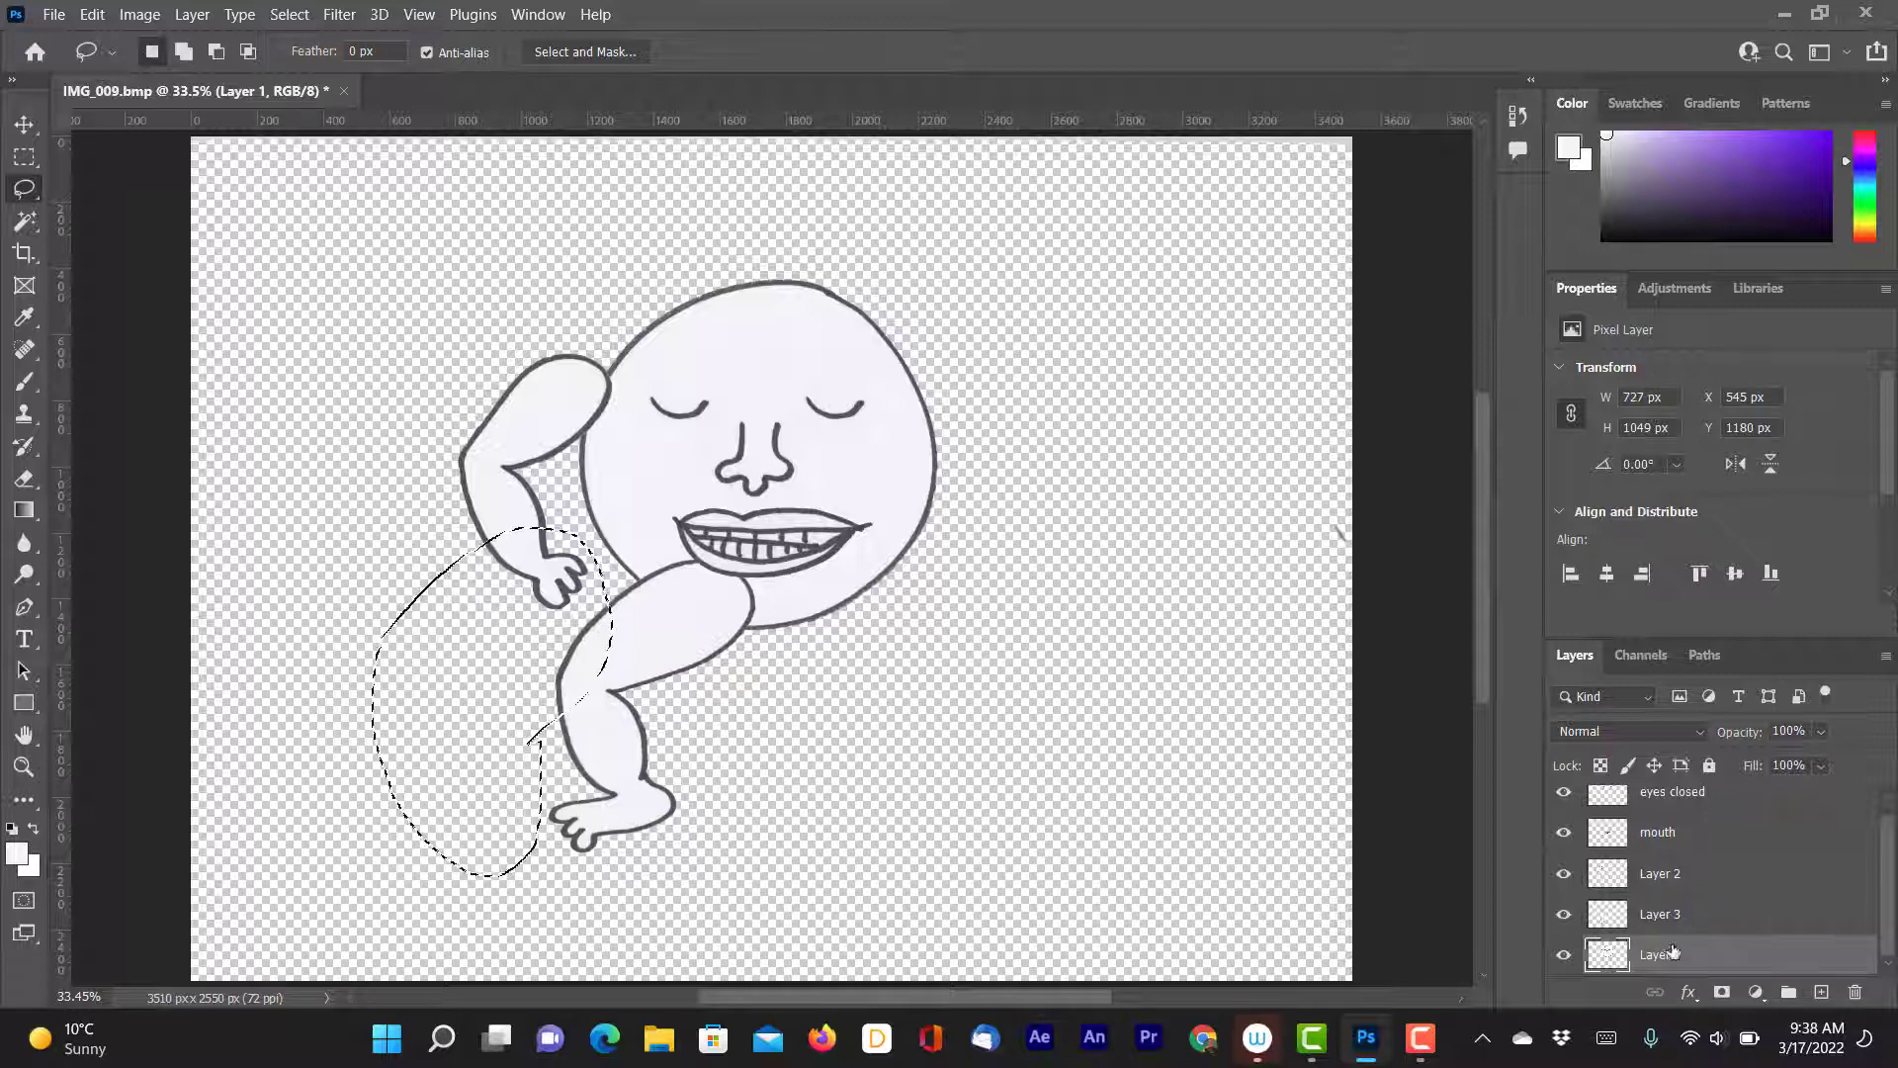
# - Hide Layer 3, Layer 2, "mouth" and "eyes closed" so that only the face on Layer 1 is shown
pyautogui.click(1563, 913)
pyautogui.click(1563, 873)
pyautogui.click(1563, 831)
pyautogui.click(1563, 791)
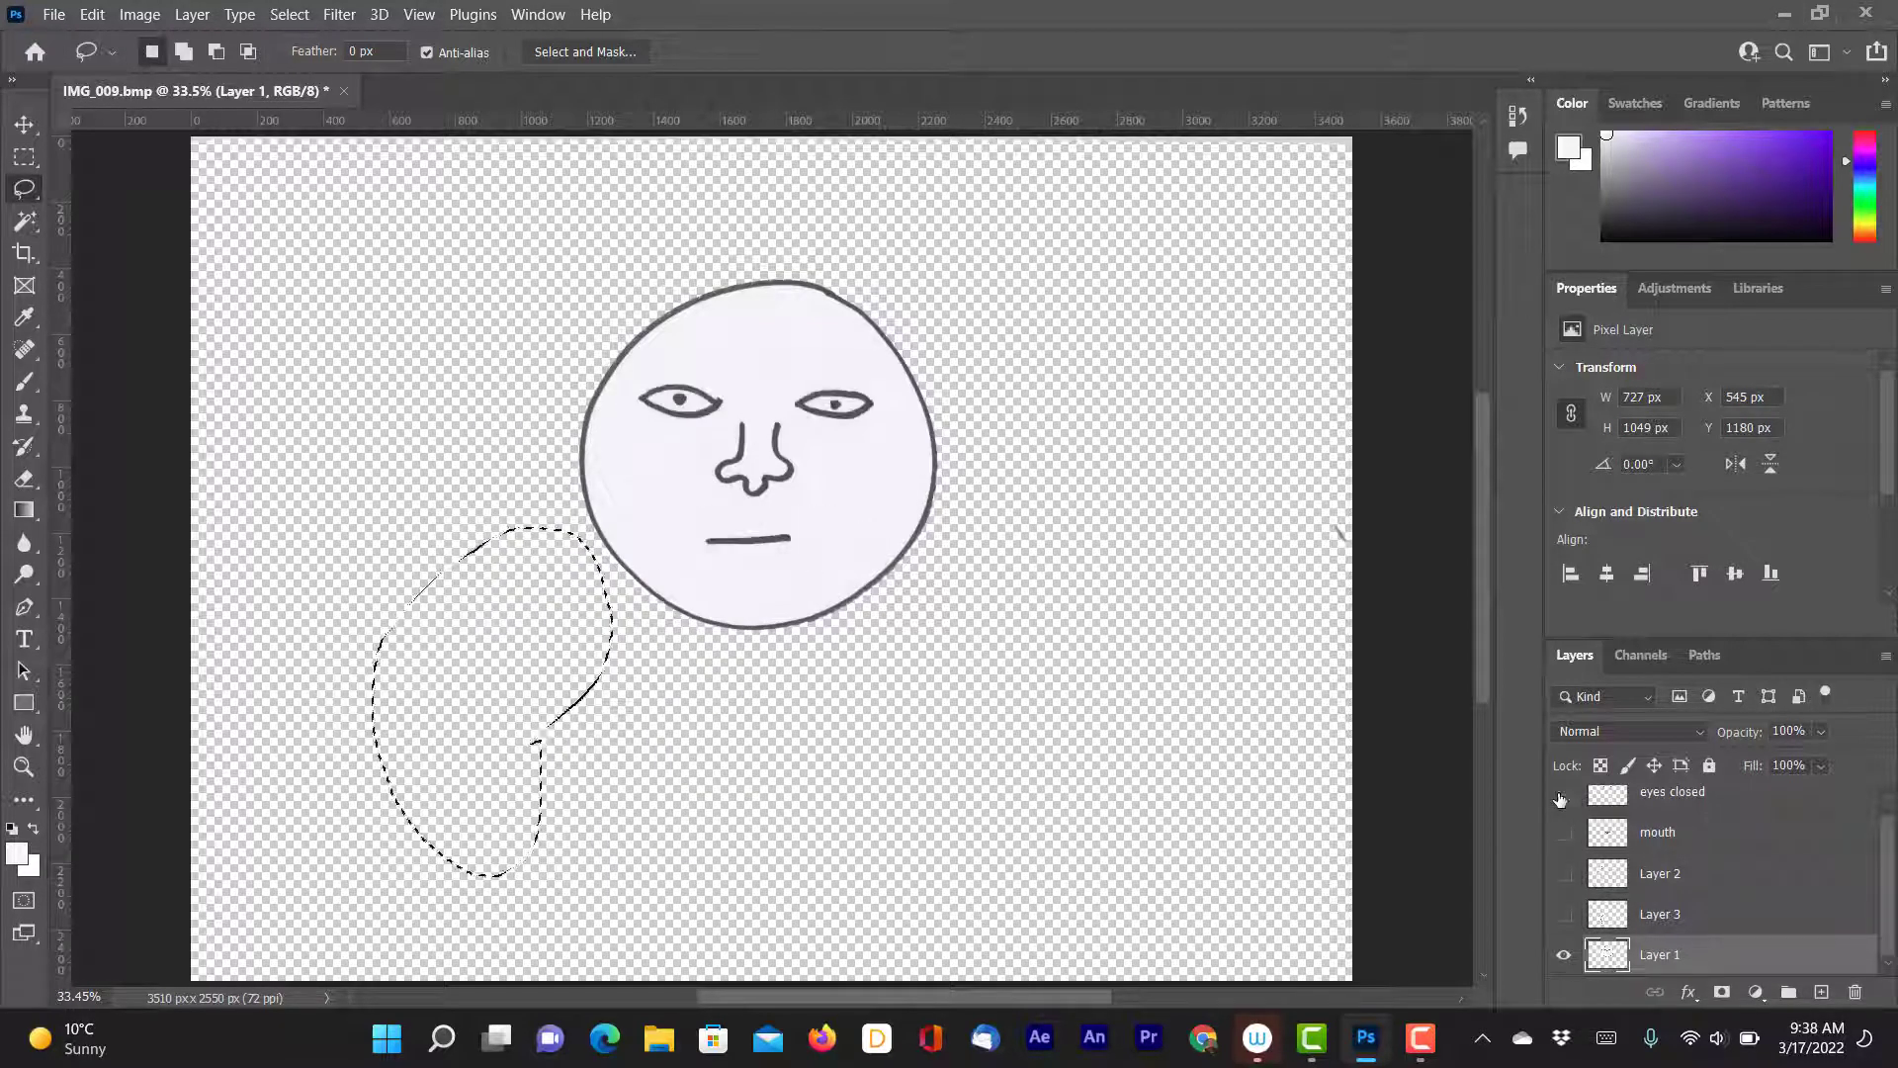
# - Rename Layer 1 as "face", and show Layer 3 and rename it as "leg l"
pyautogui.doubleClick(1663, 955)
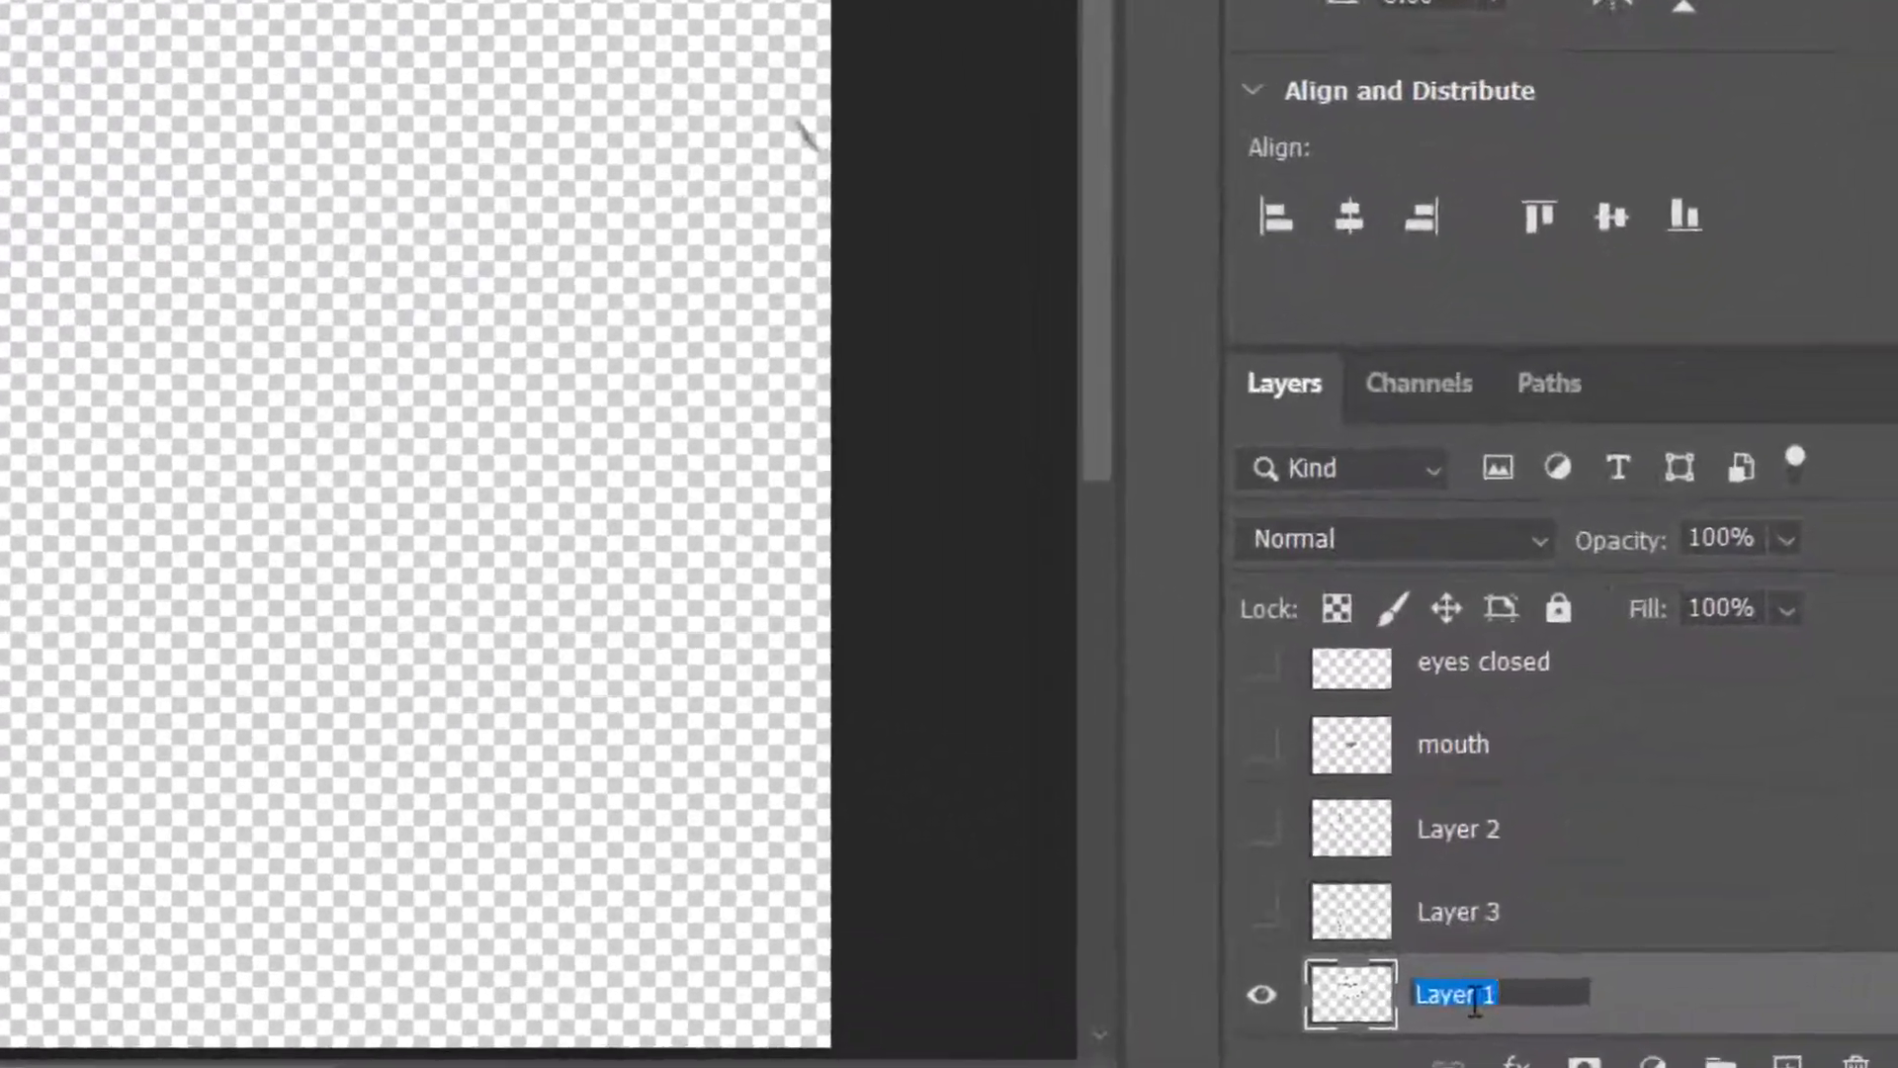
pyautogui.write('fa')
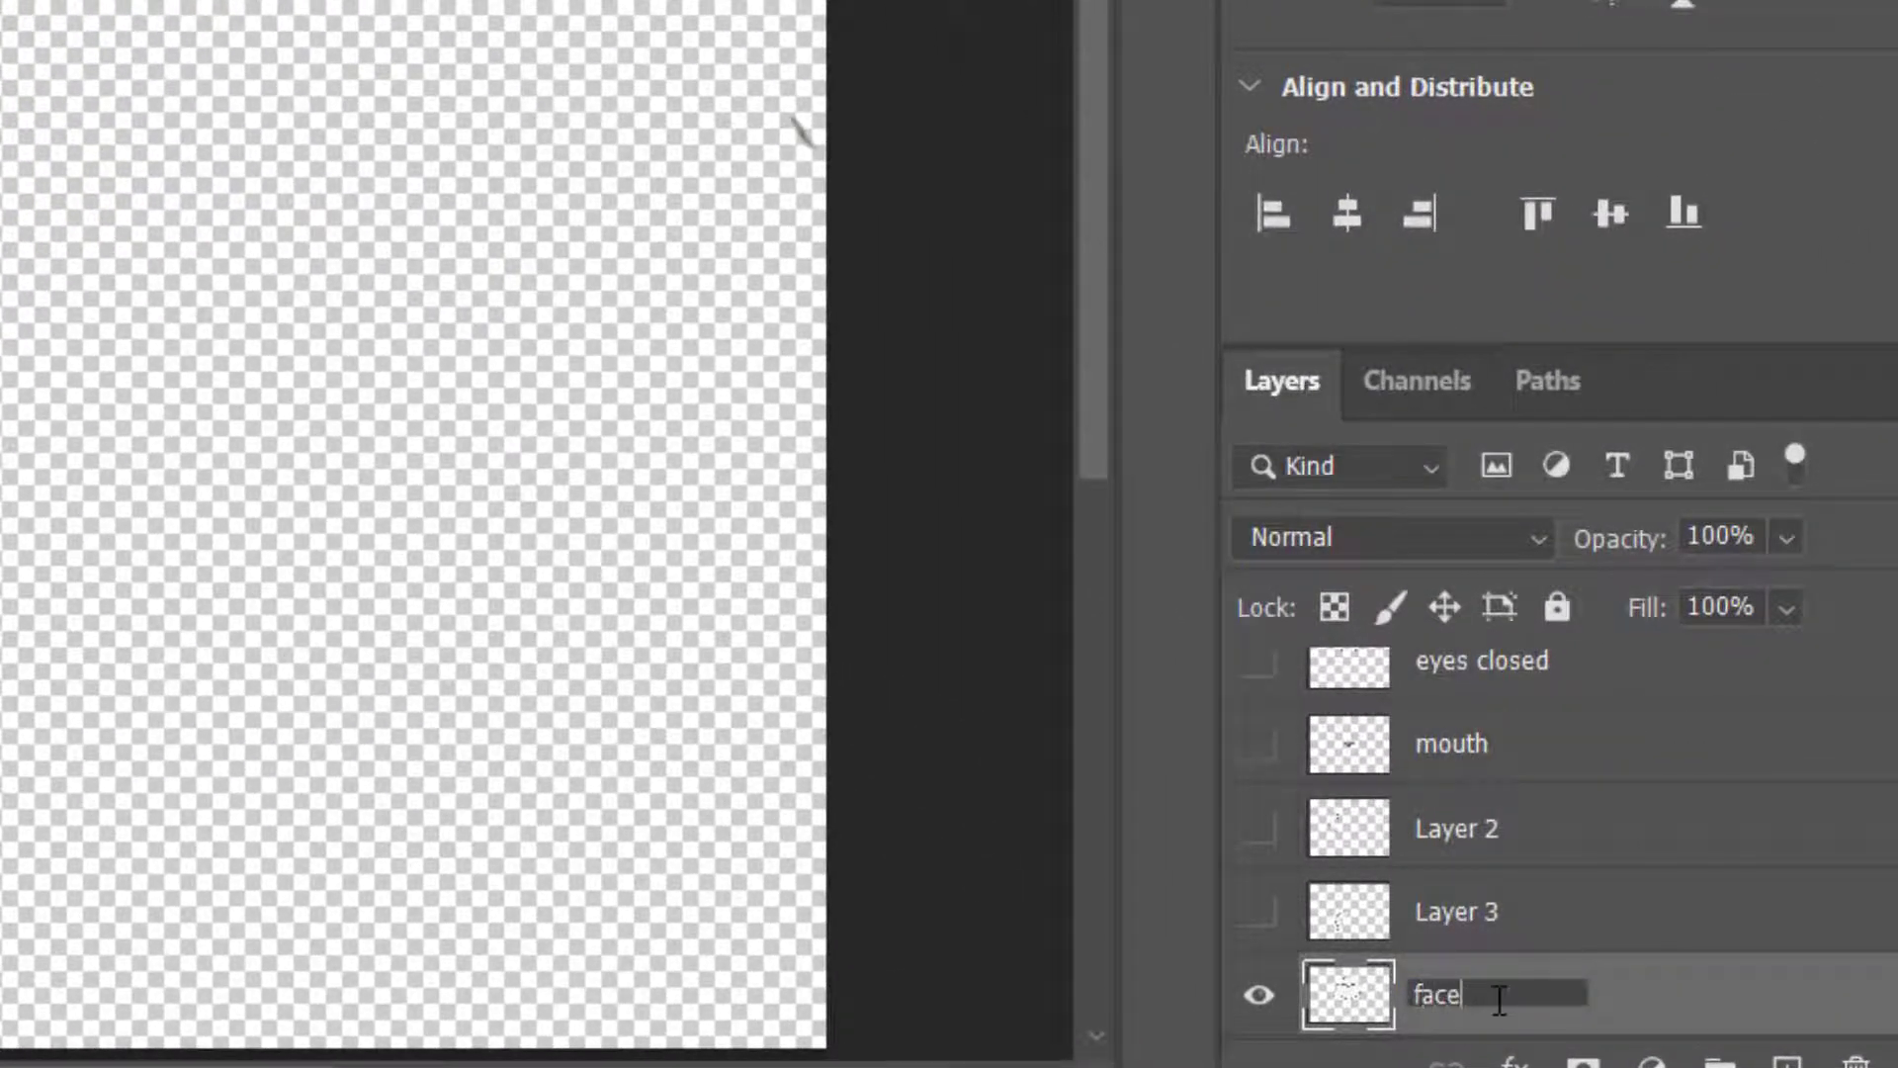
pyautogui.write('ce')
pyautogui.click(1259, 911)
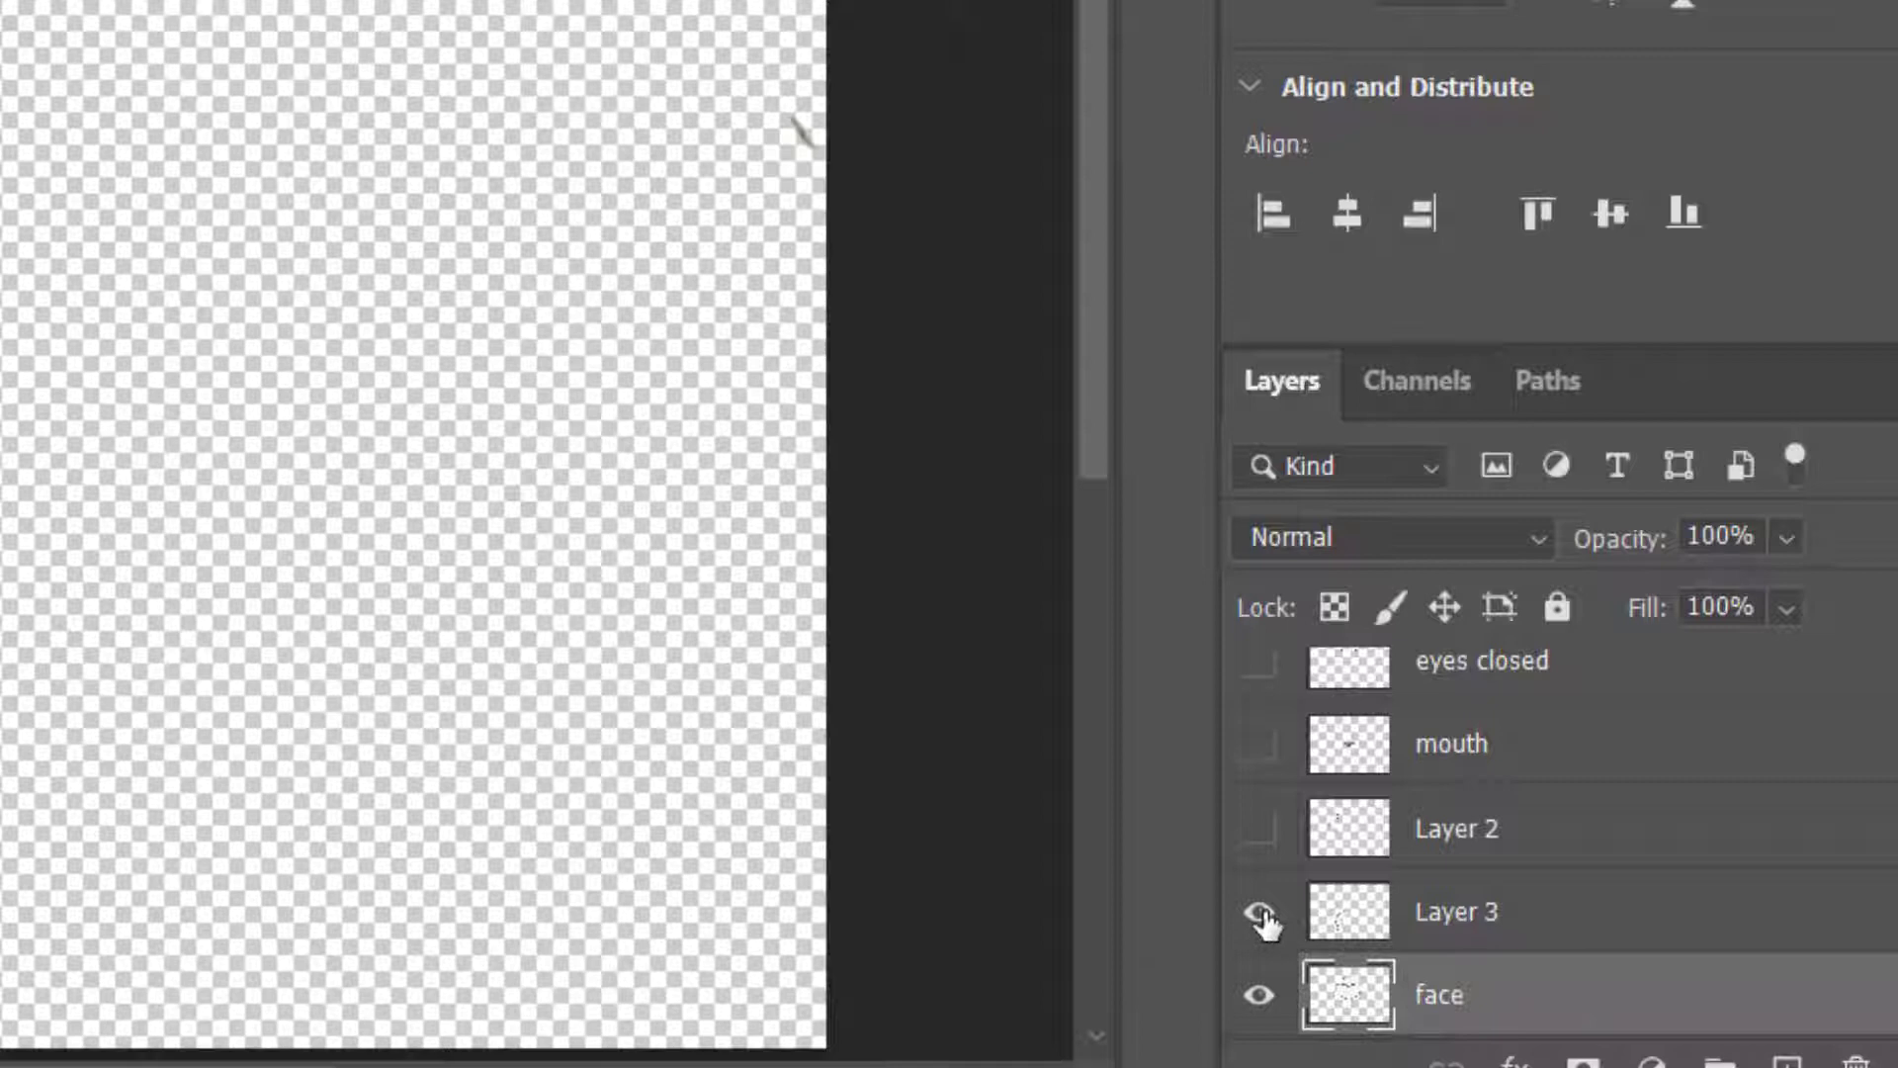
pyautogui.doubleClick(1480, 920)
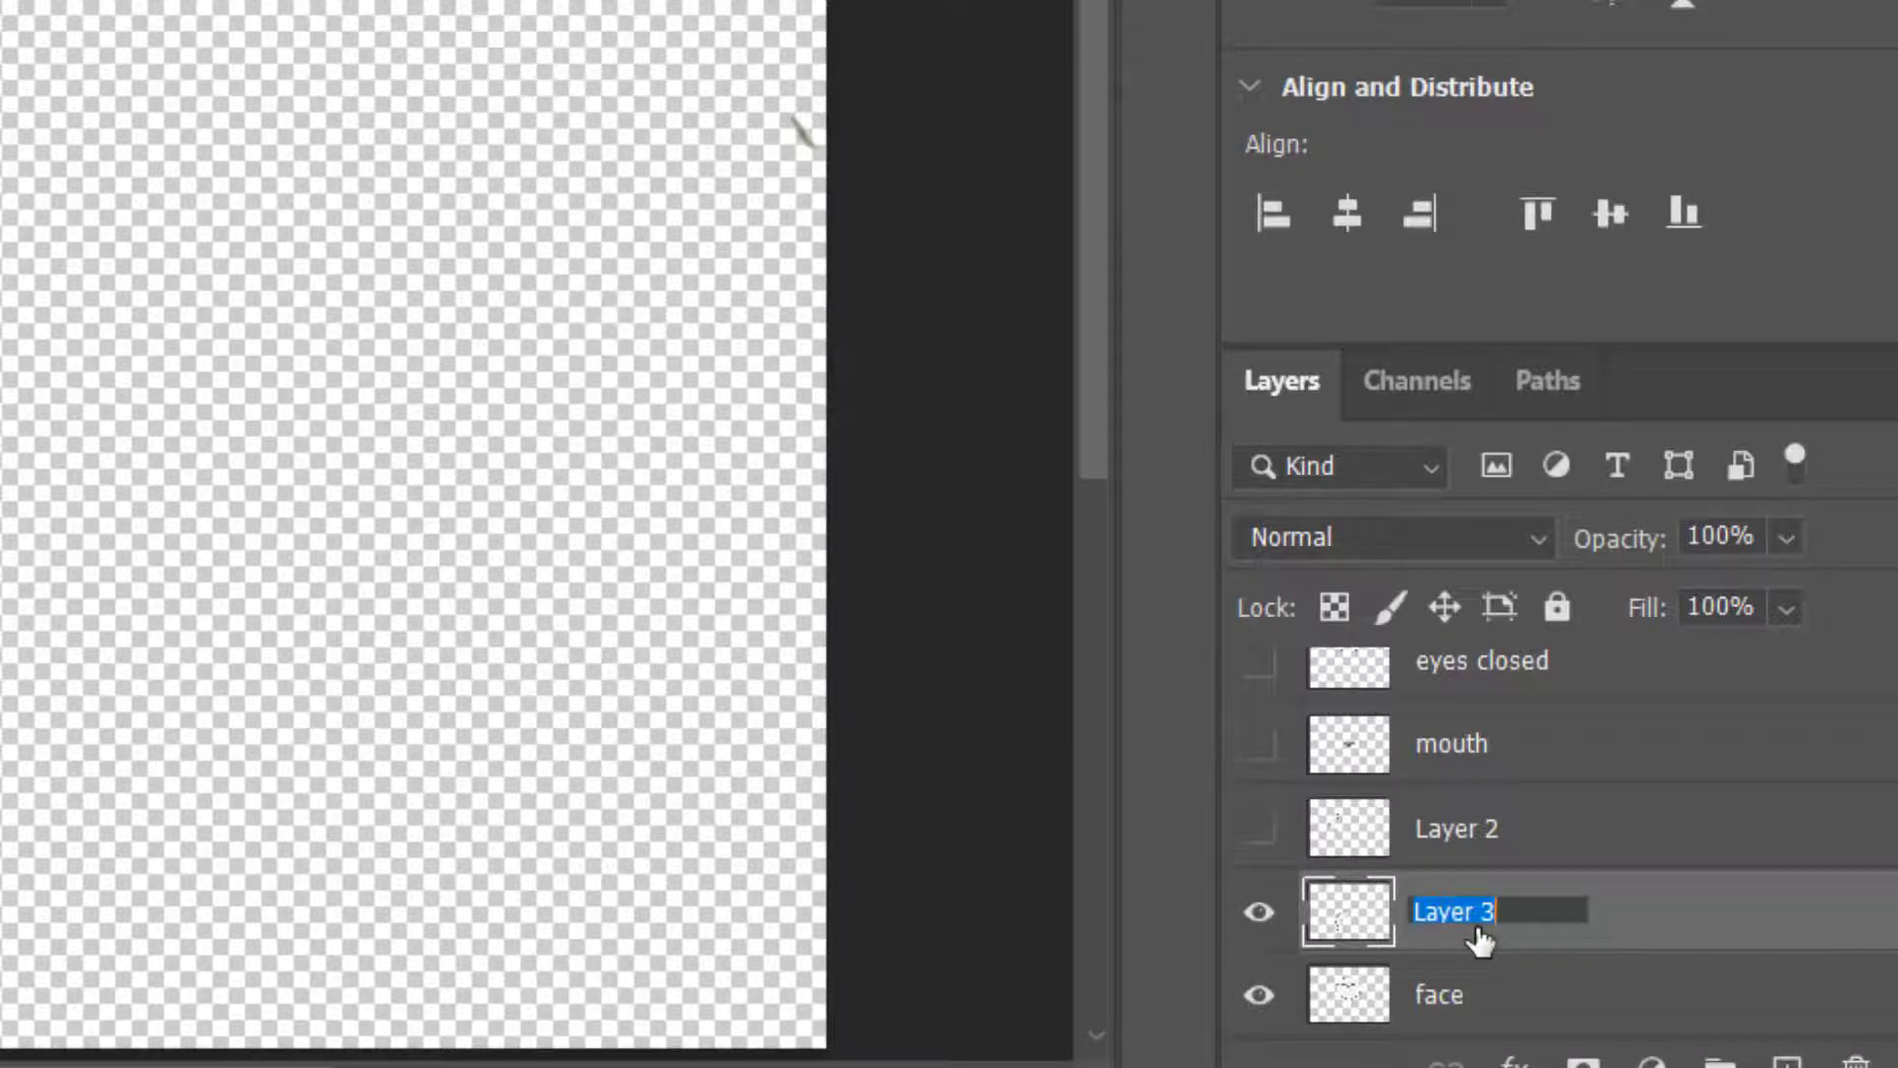
pyautogui.write('leg l')
pyautogui.press('Return')
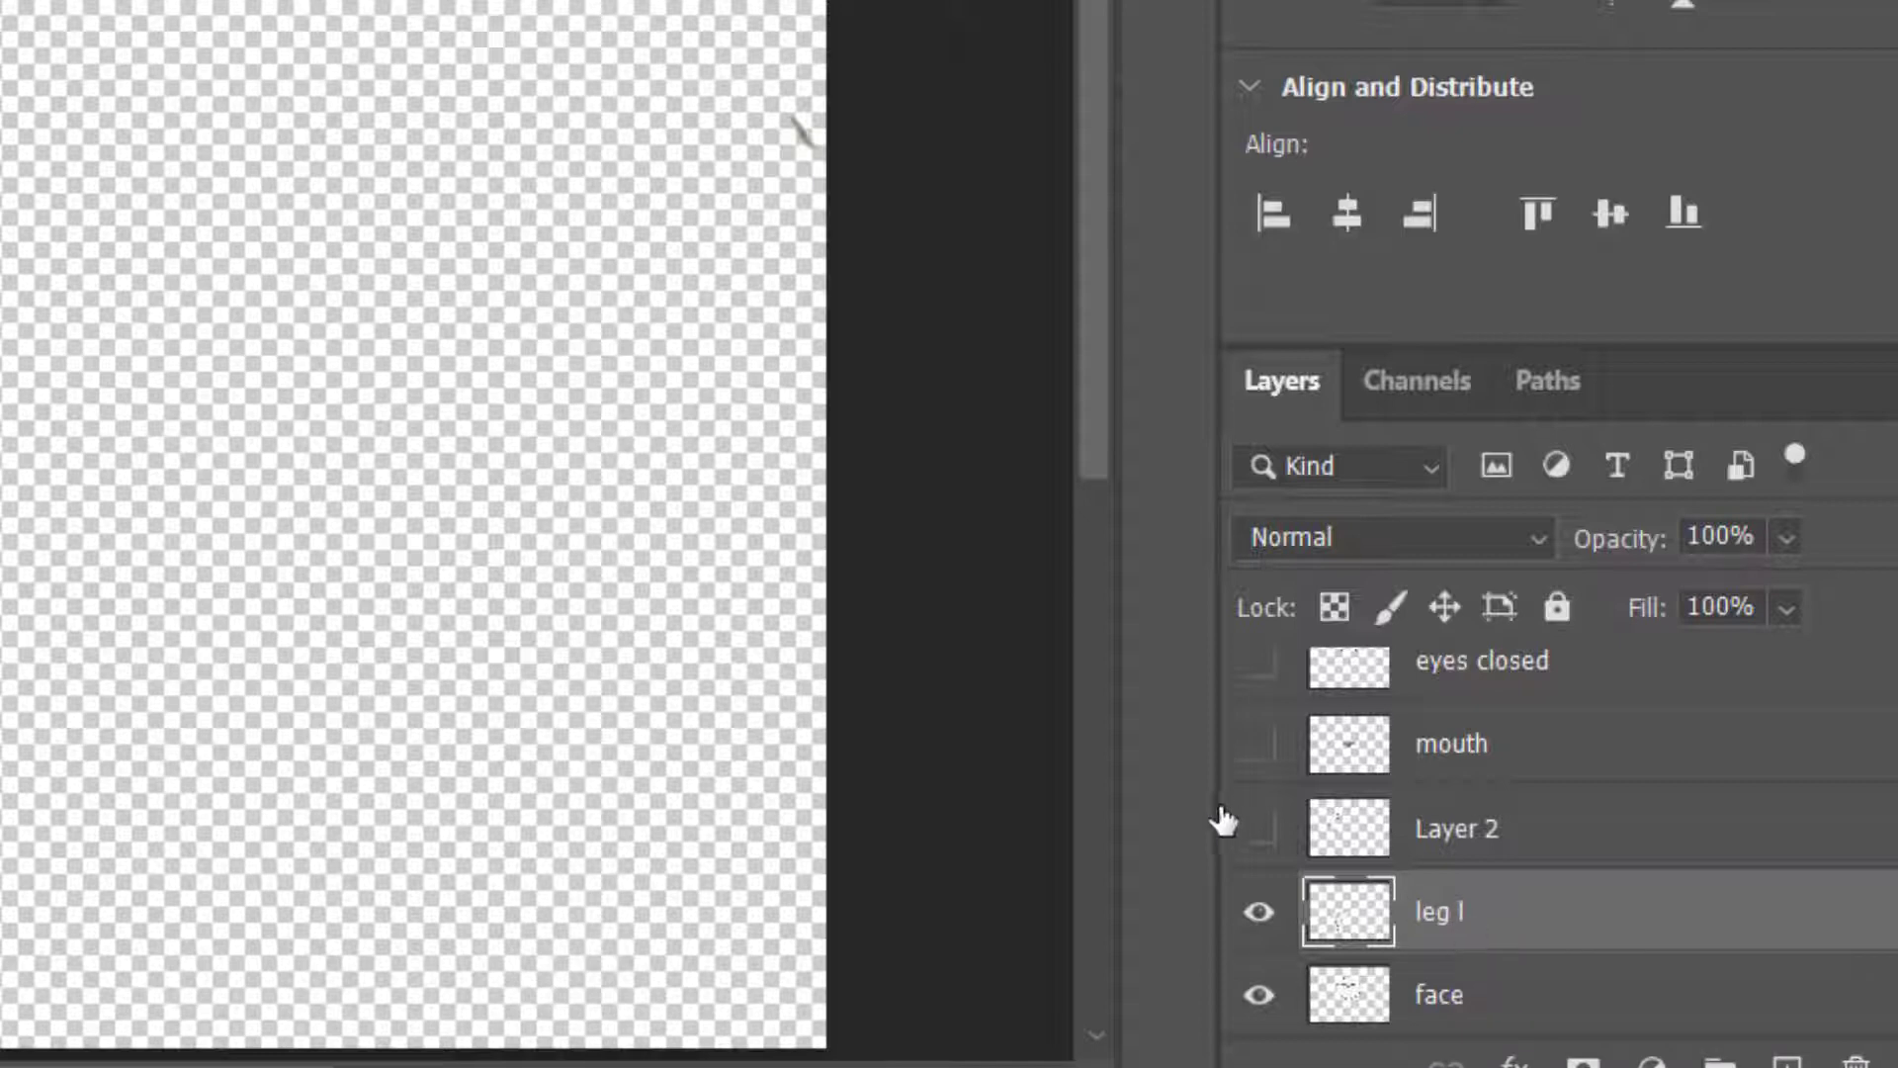
# - Show Layer 2, which holds the arm, and rename it as "arm r"
pyautogui.doubleClick(1440, 852)
pyautogui.write('arm ')
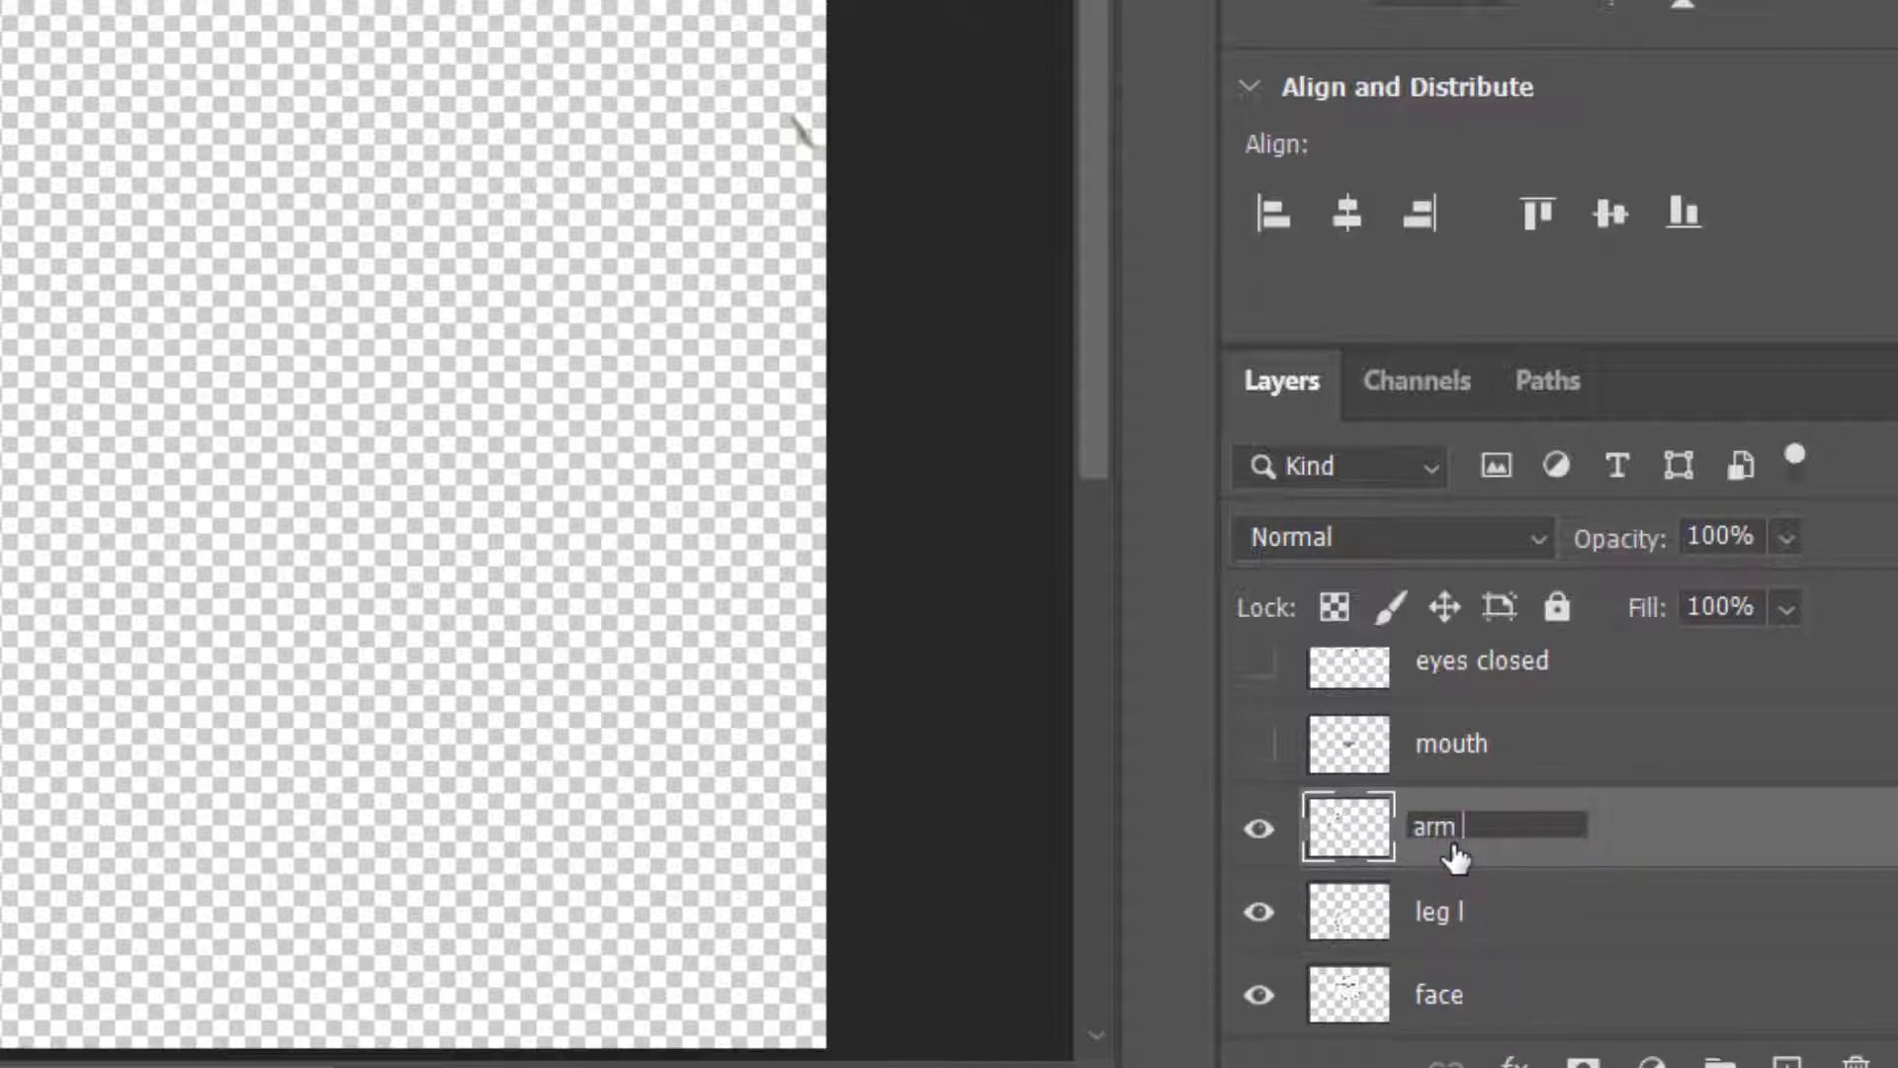
pyautogui.write('r')
pyautogui.press('Return')
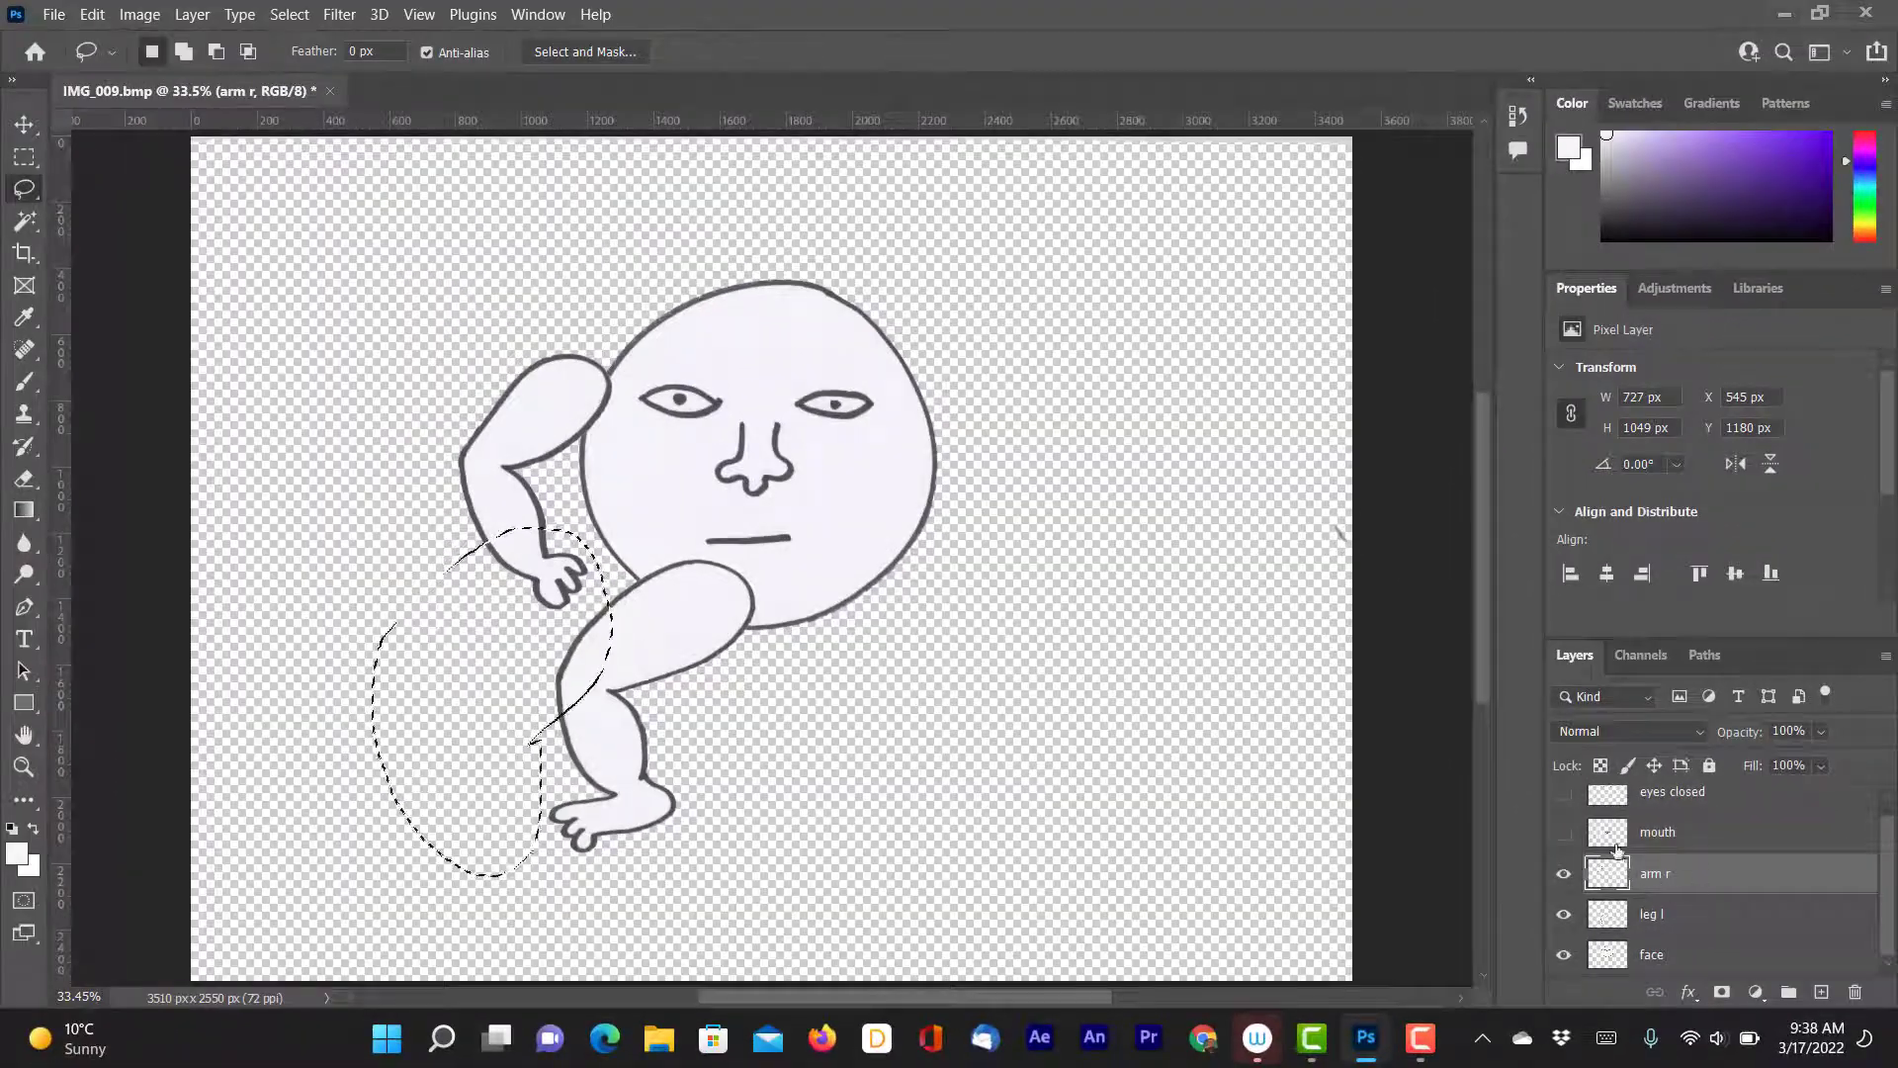
# - Show the "mouth" and "eyes closed" layers again and clear the lasso selection
pyautogui.click(1564, 831)
pyautogui.click(1563, 792)
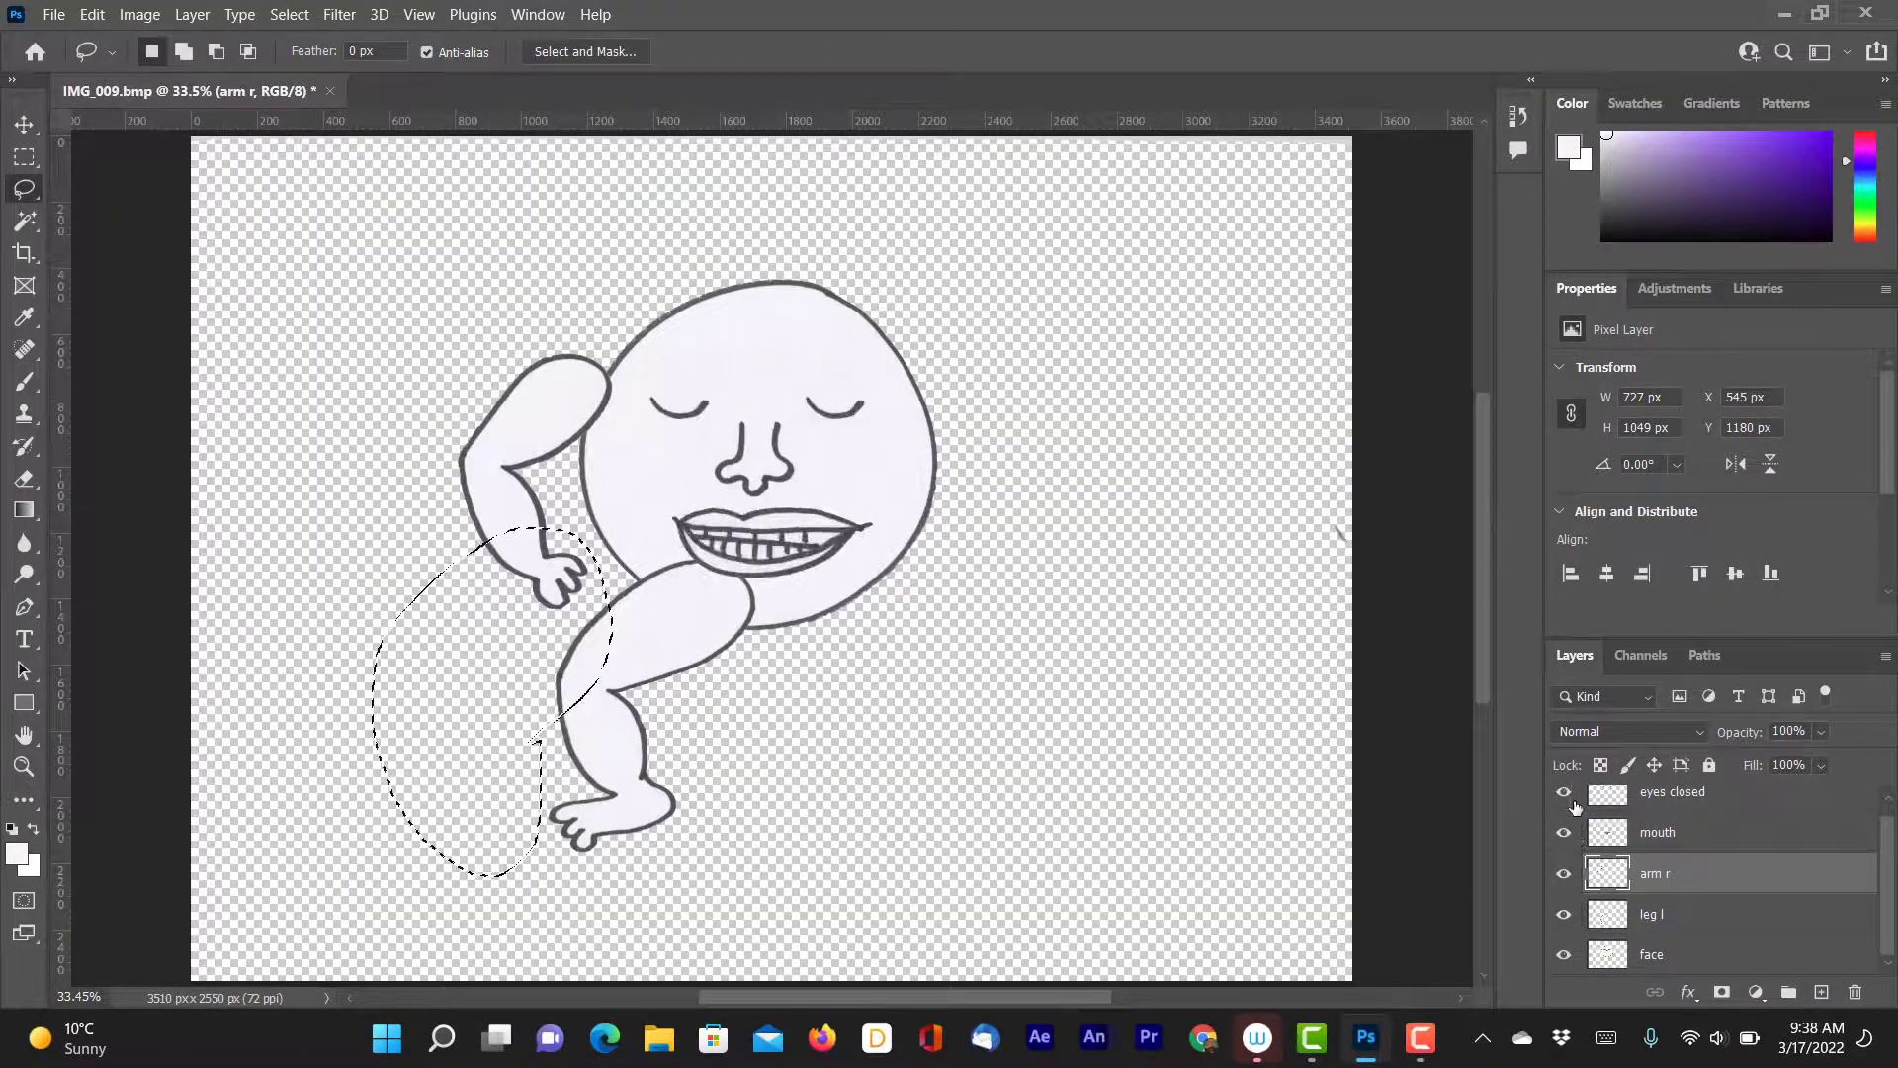
pyautogui.hotkey('ctrl', 'd')
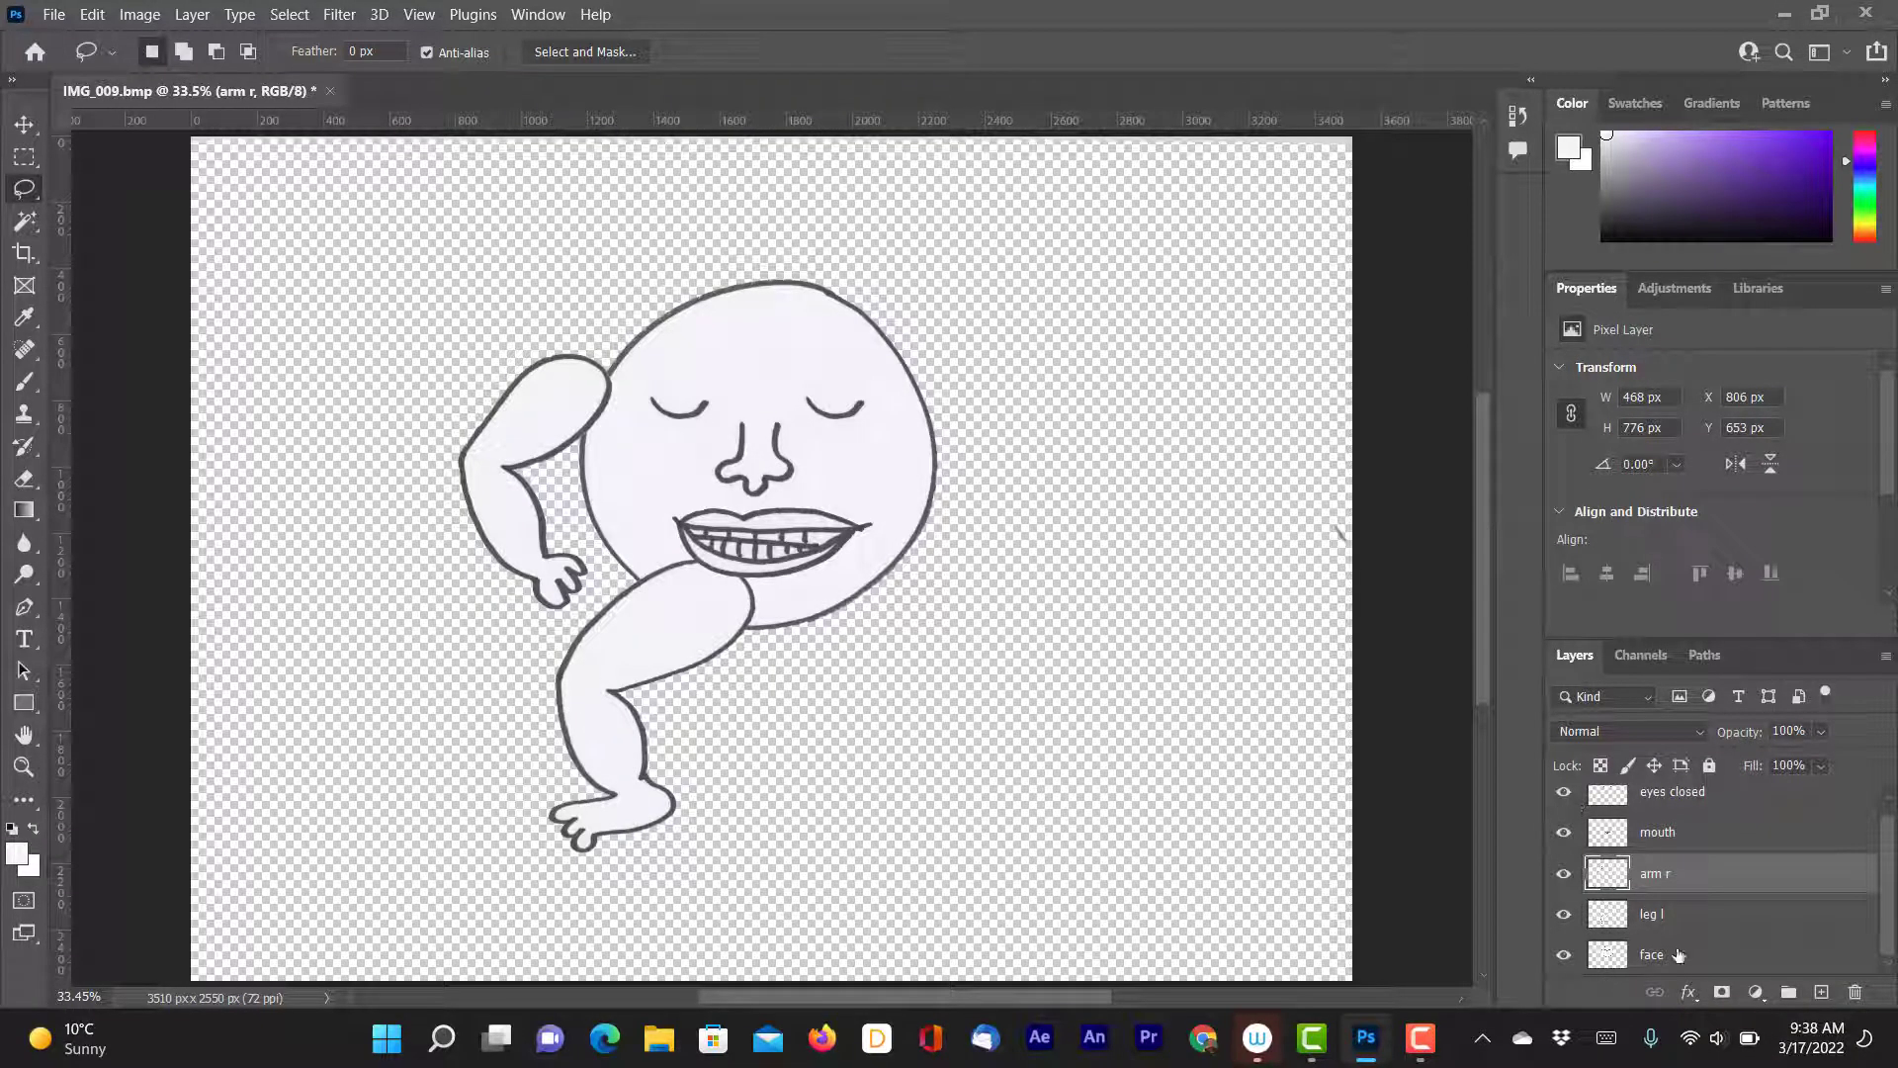
# - Move the leg on the "leg l" layer slightly down and left, to about X 885 px, Y 1344 px
pyautogui.click(1664, 916)
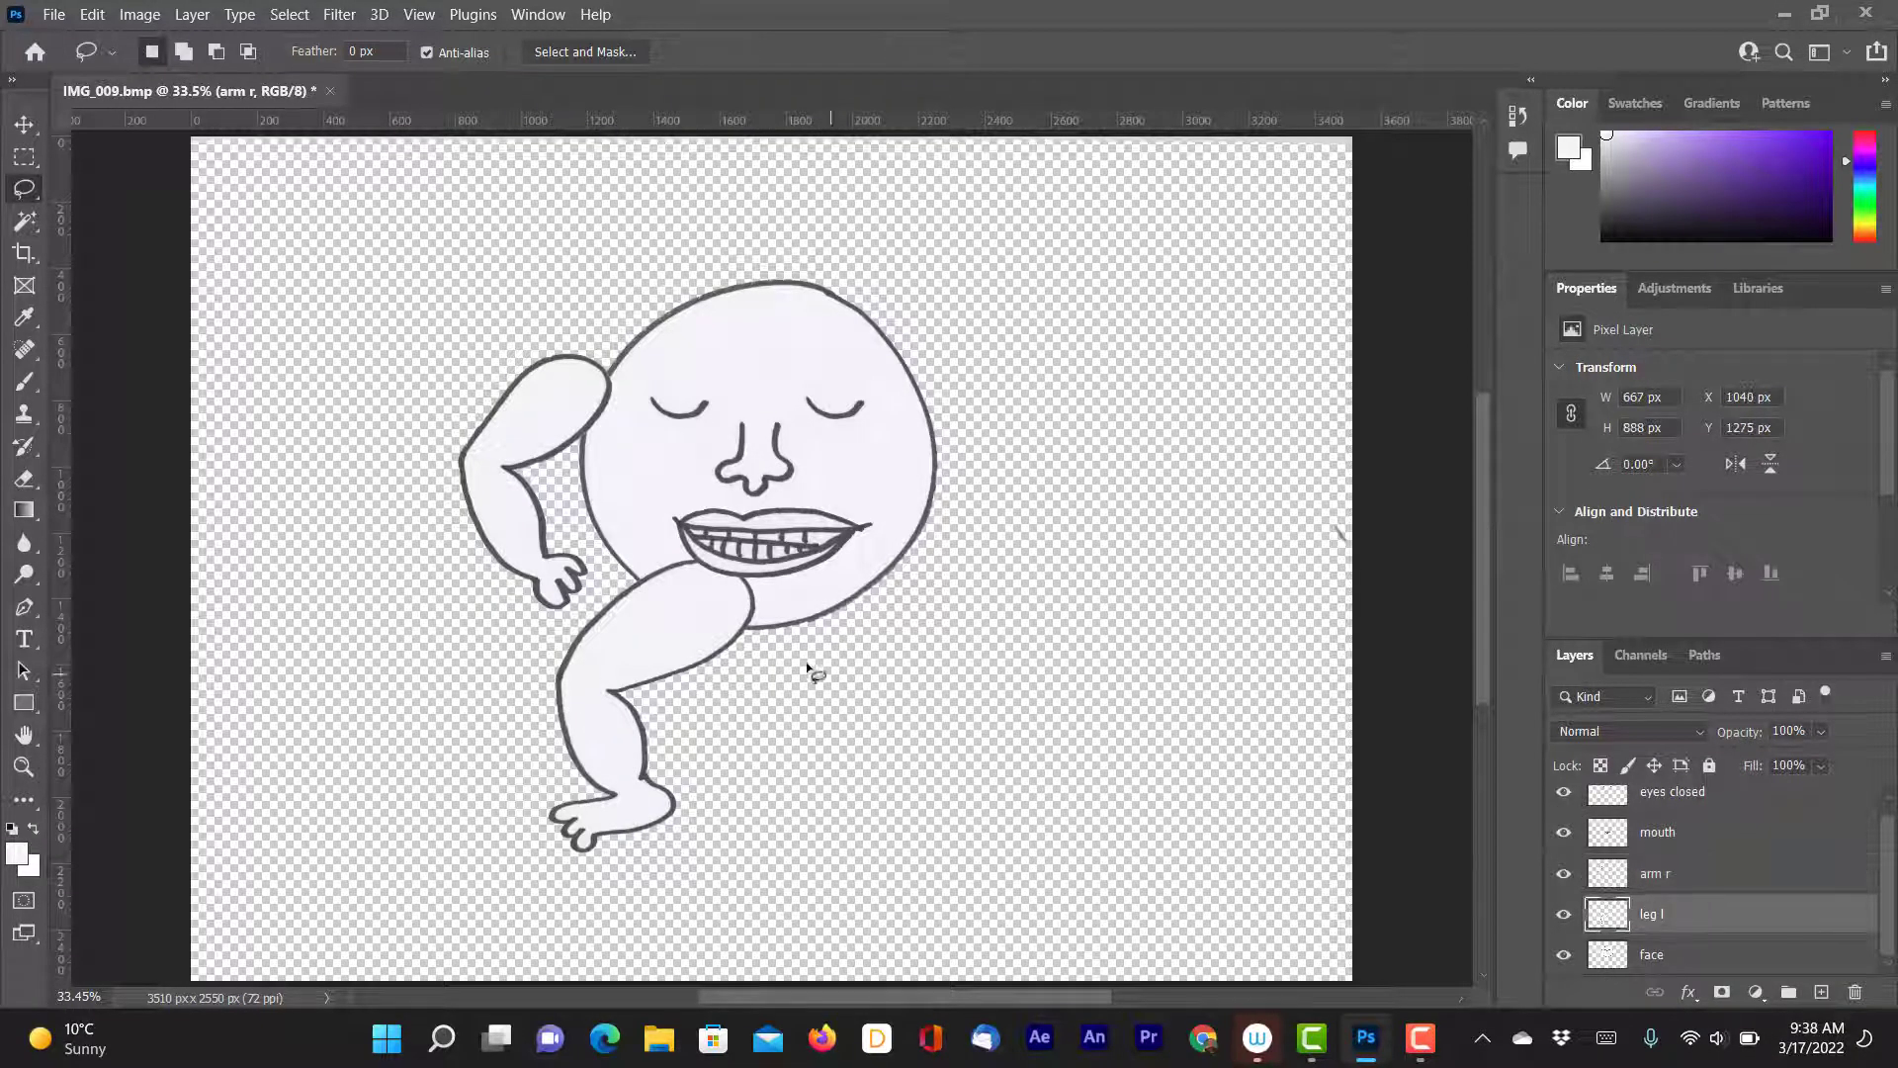
pyautogui.click(24, 125)
pyautogui.moveTo(721, 627); pyautogui.dragTo(673, 653)
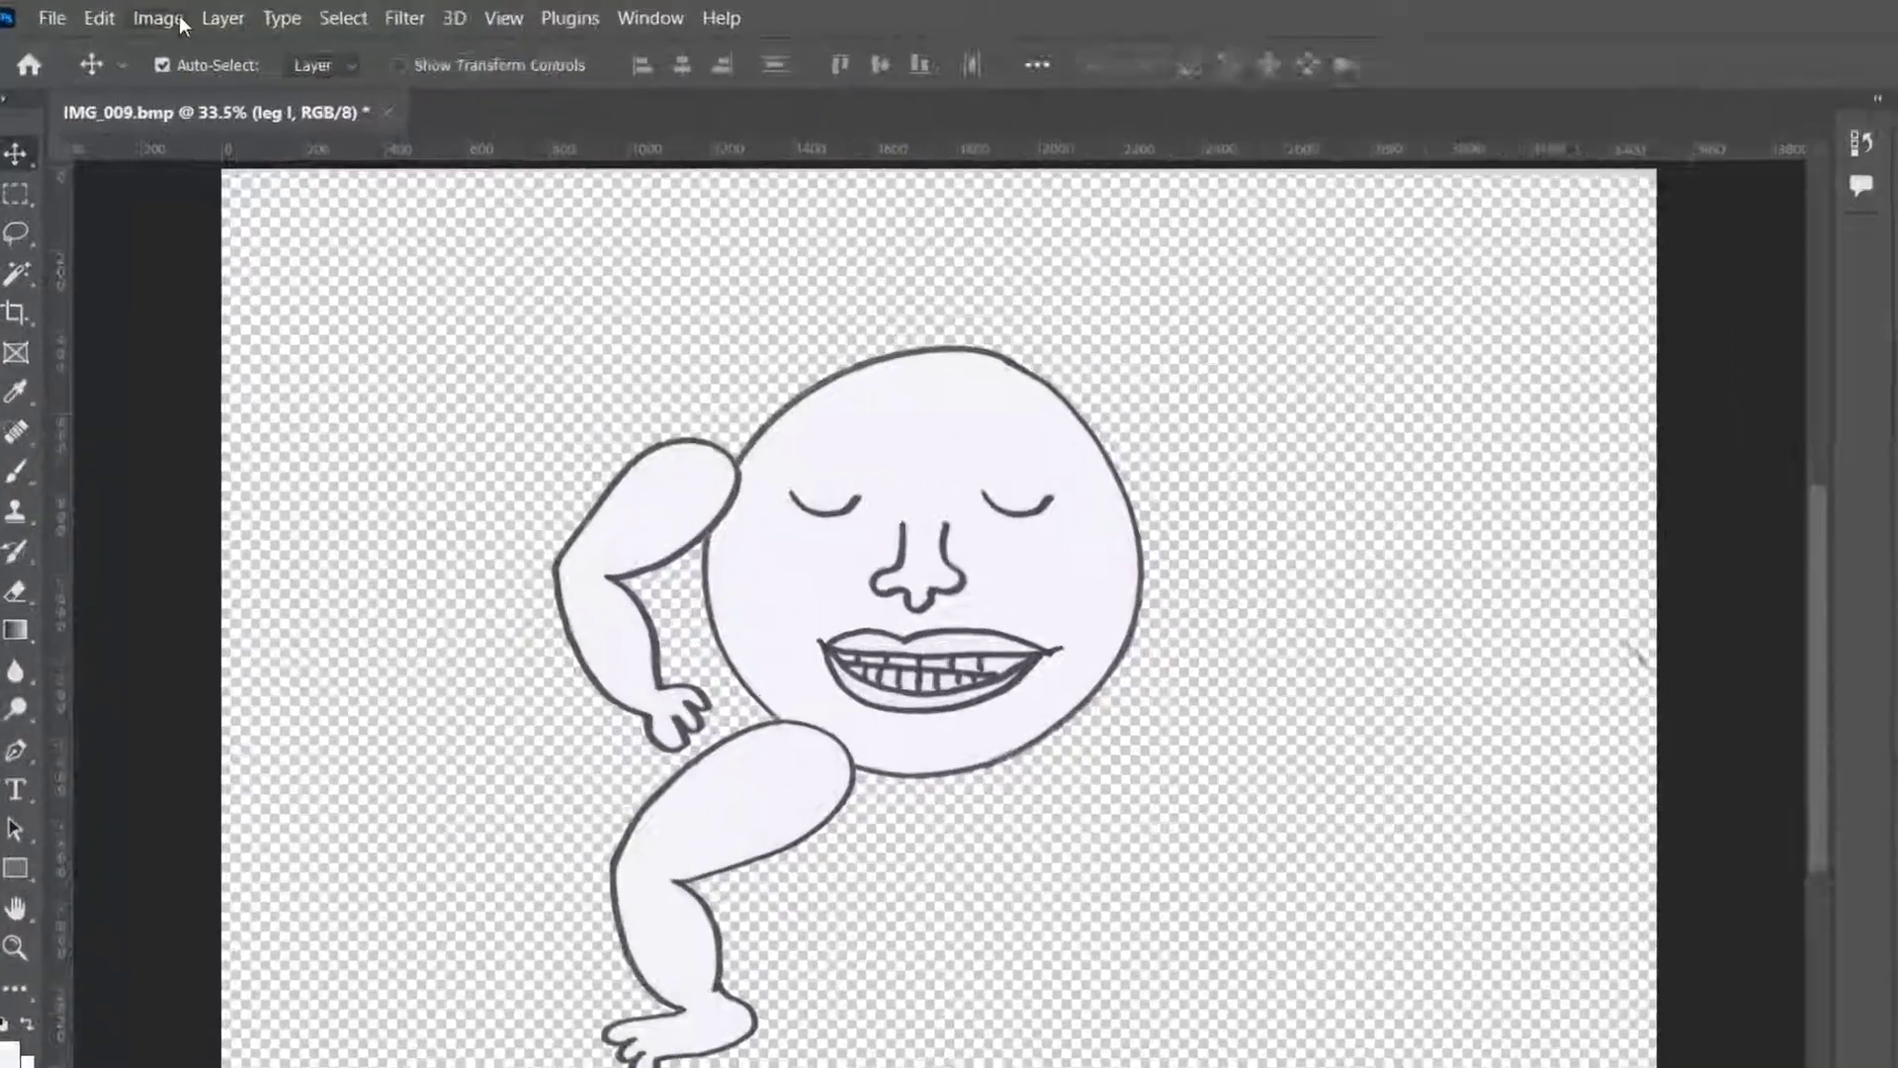
pyautogui.click(139, 14)
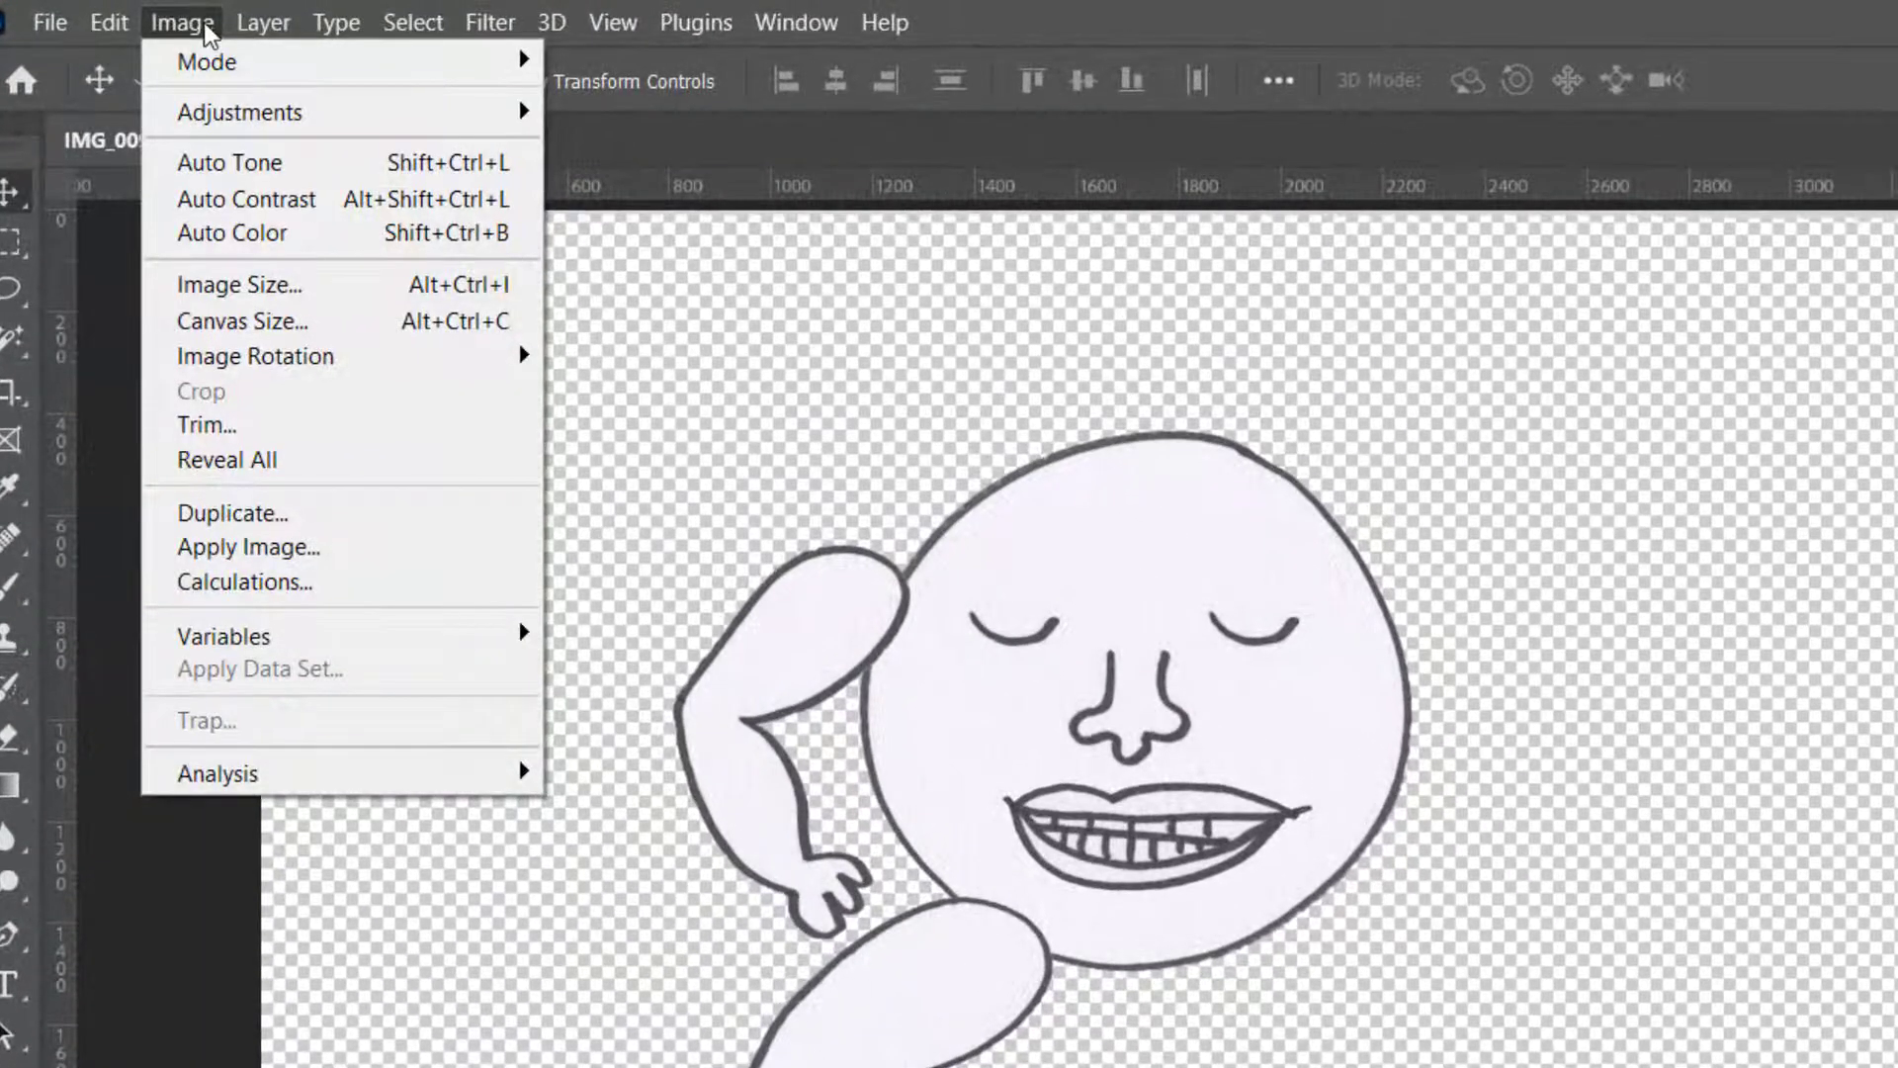
pyautogui.moveTo(306, 365)
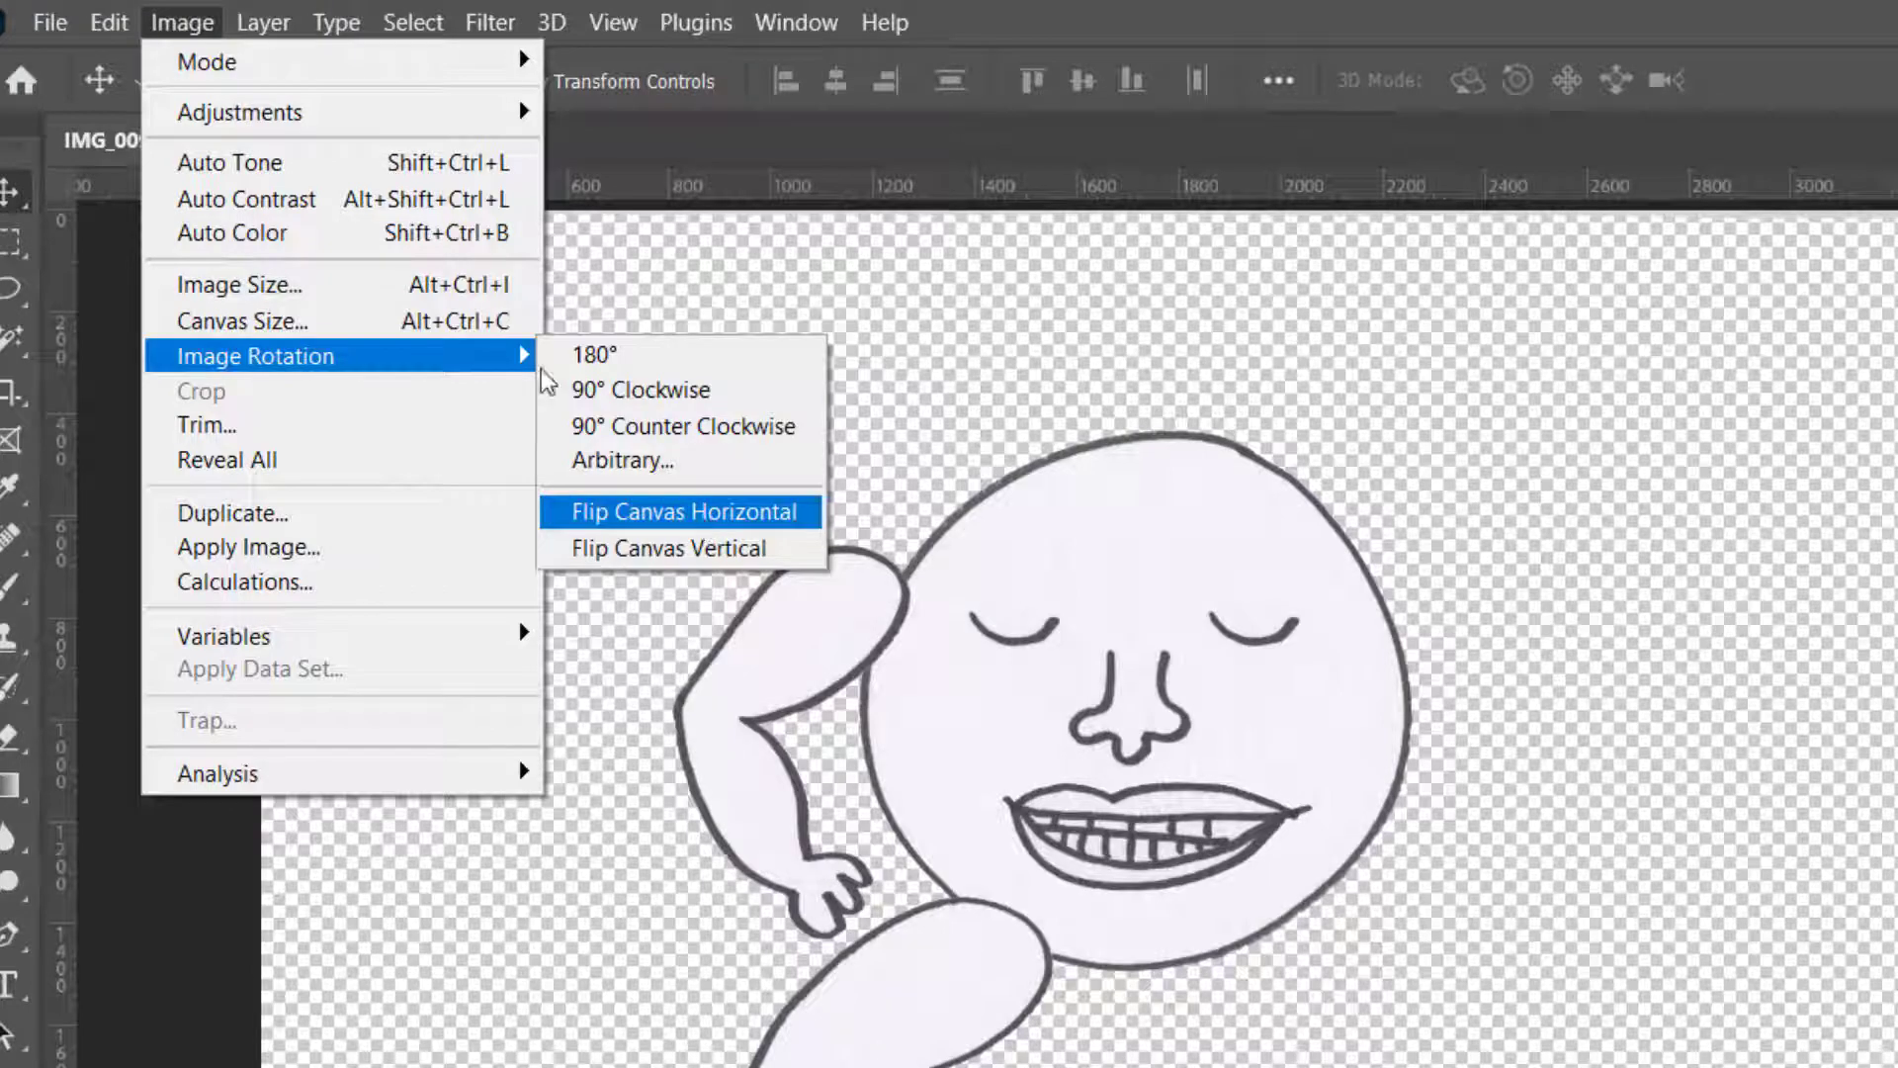
pyautogui.moveTo(277, 28)
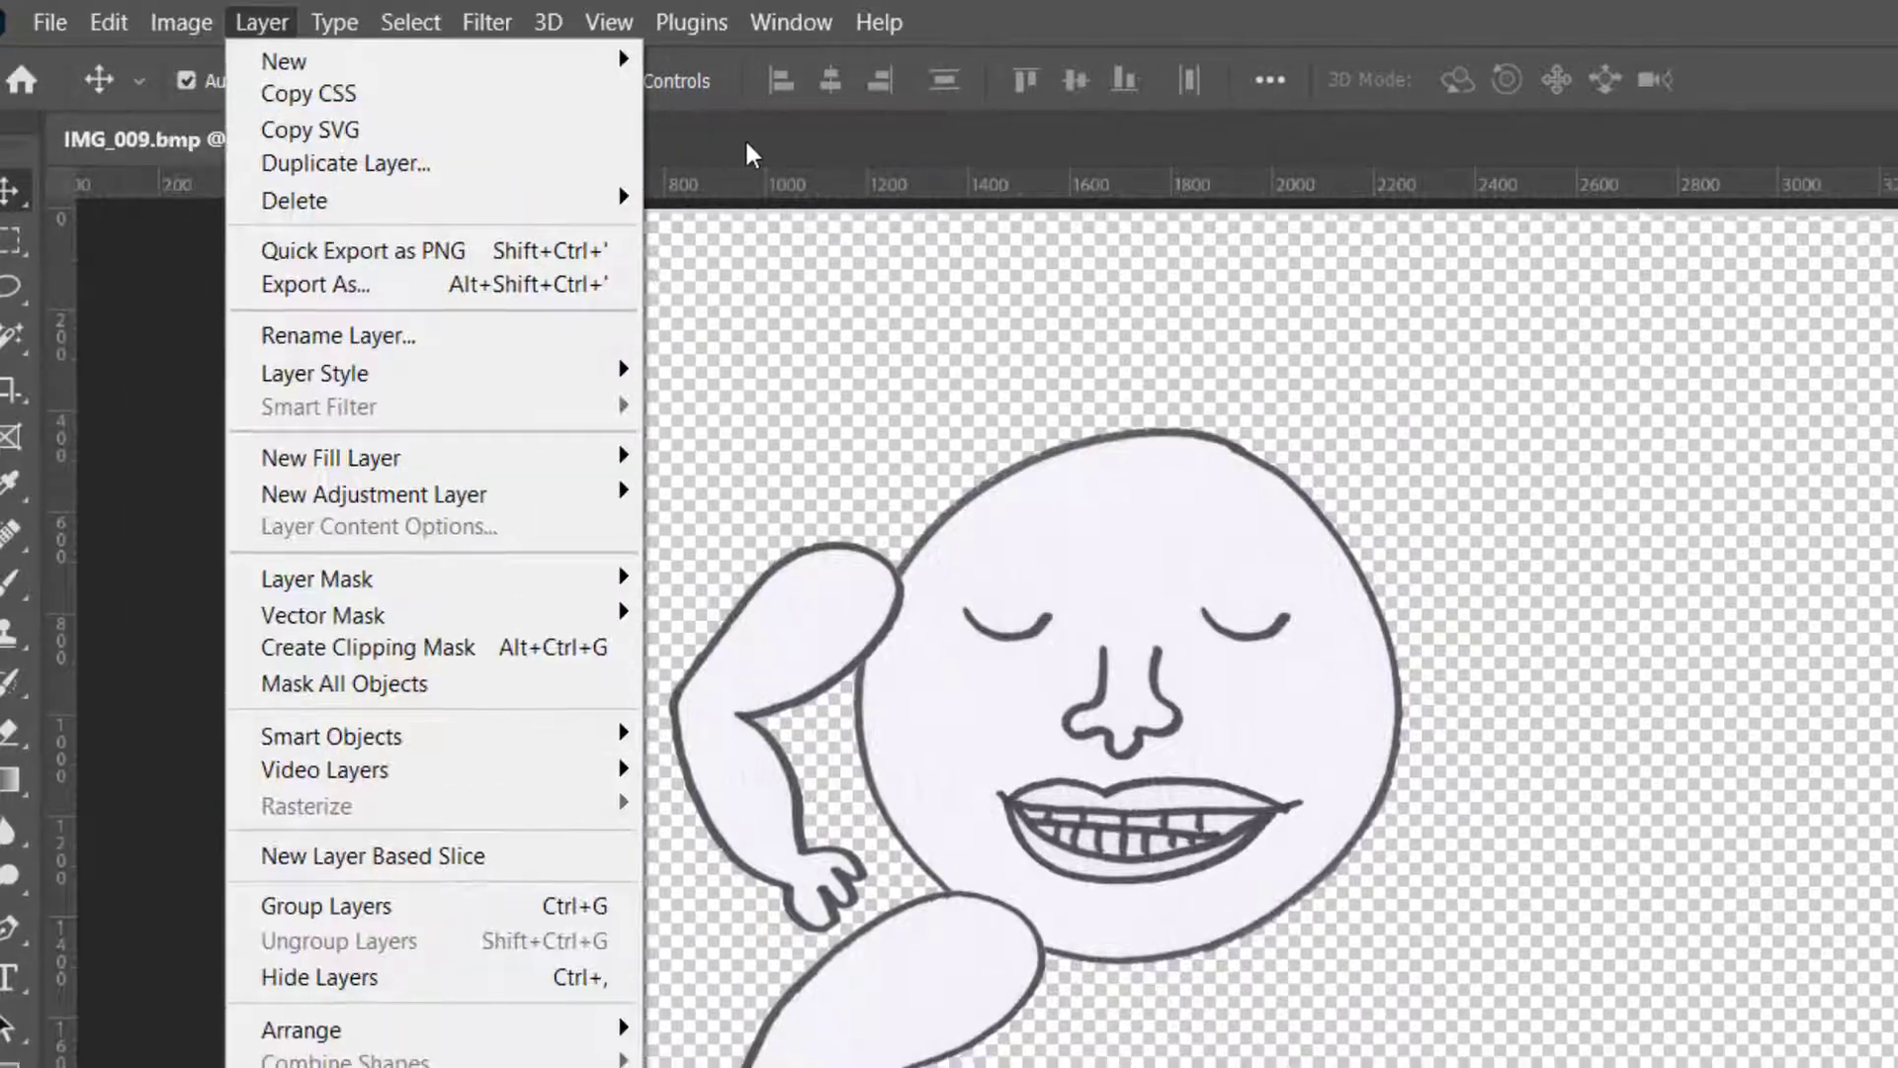
pyautogui.click(751, 152)
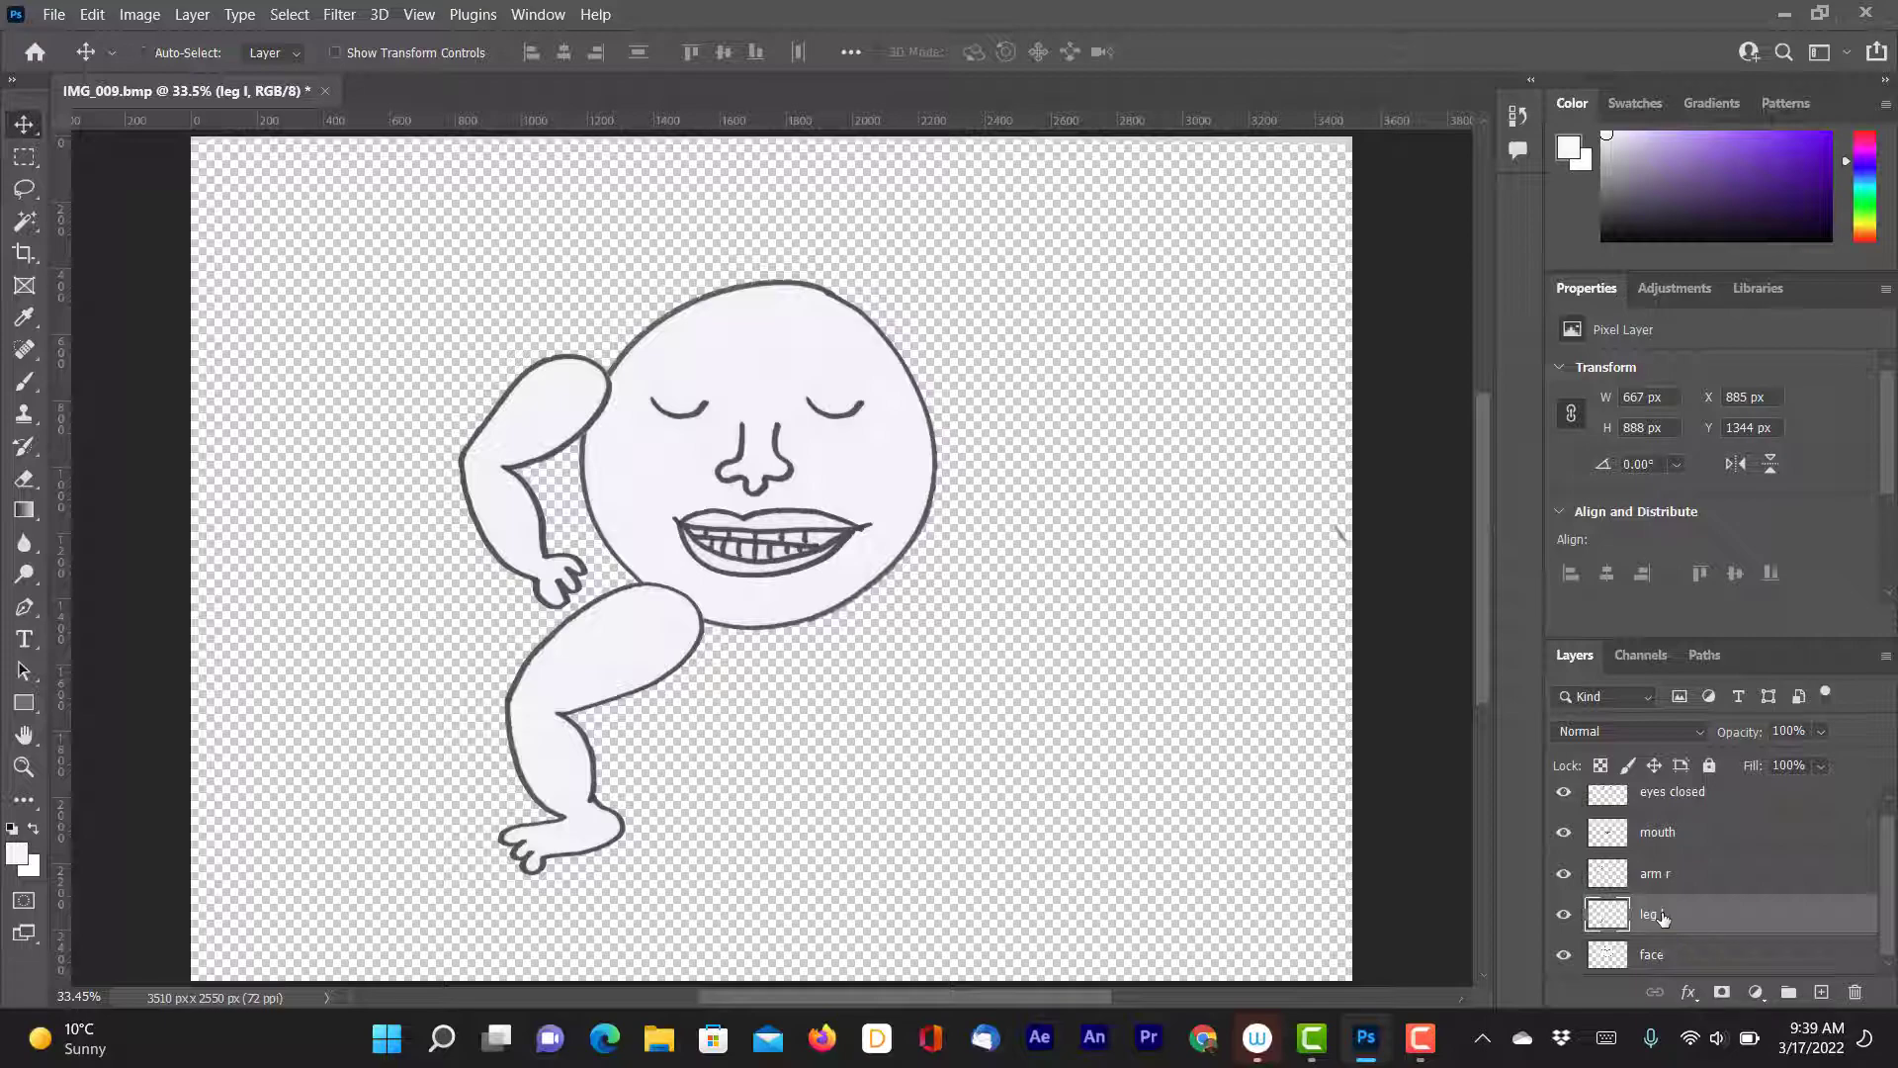
# - Copy the whole "leg l" layer and paste it into a new 667 x 888 px document with a white background
pyautogui.hotkey('ctrl', 'a')
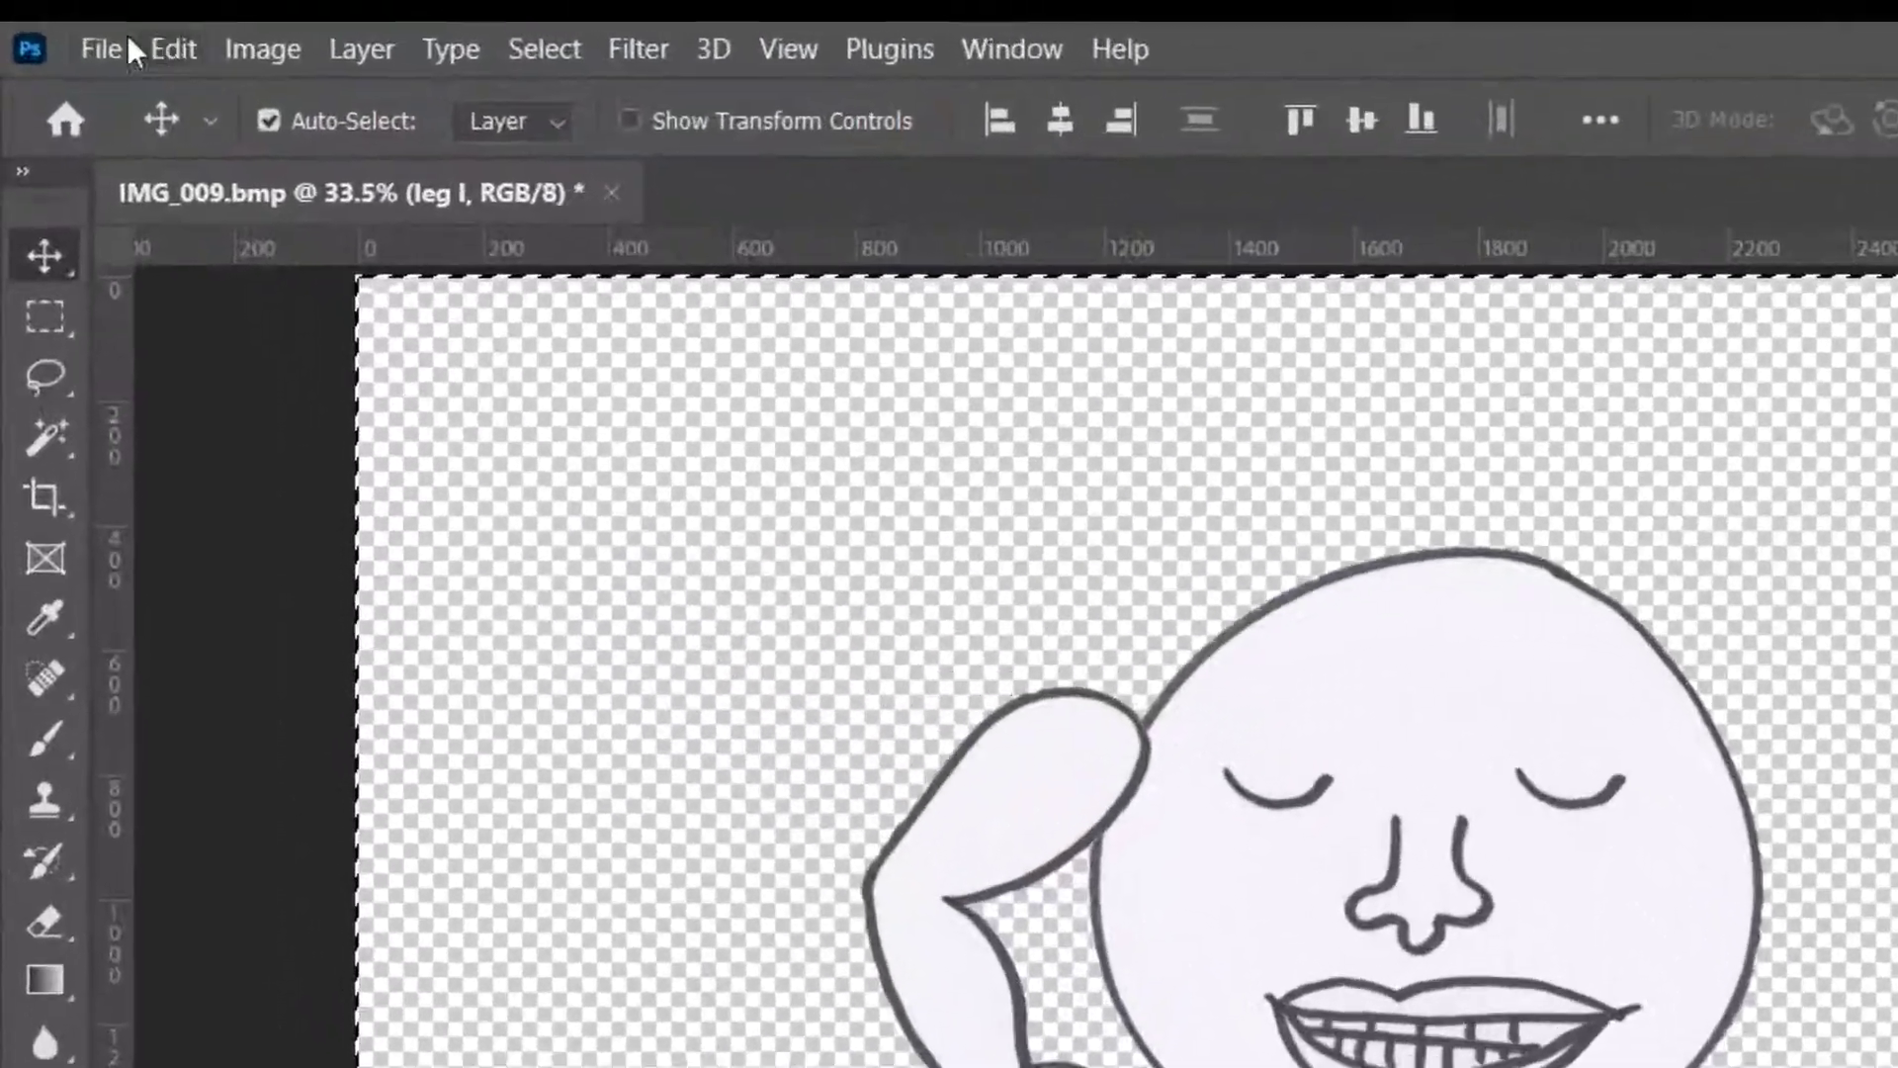
pyautogui.click(103, 47)
pyautogui.click(113, 109)
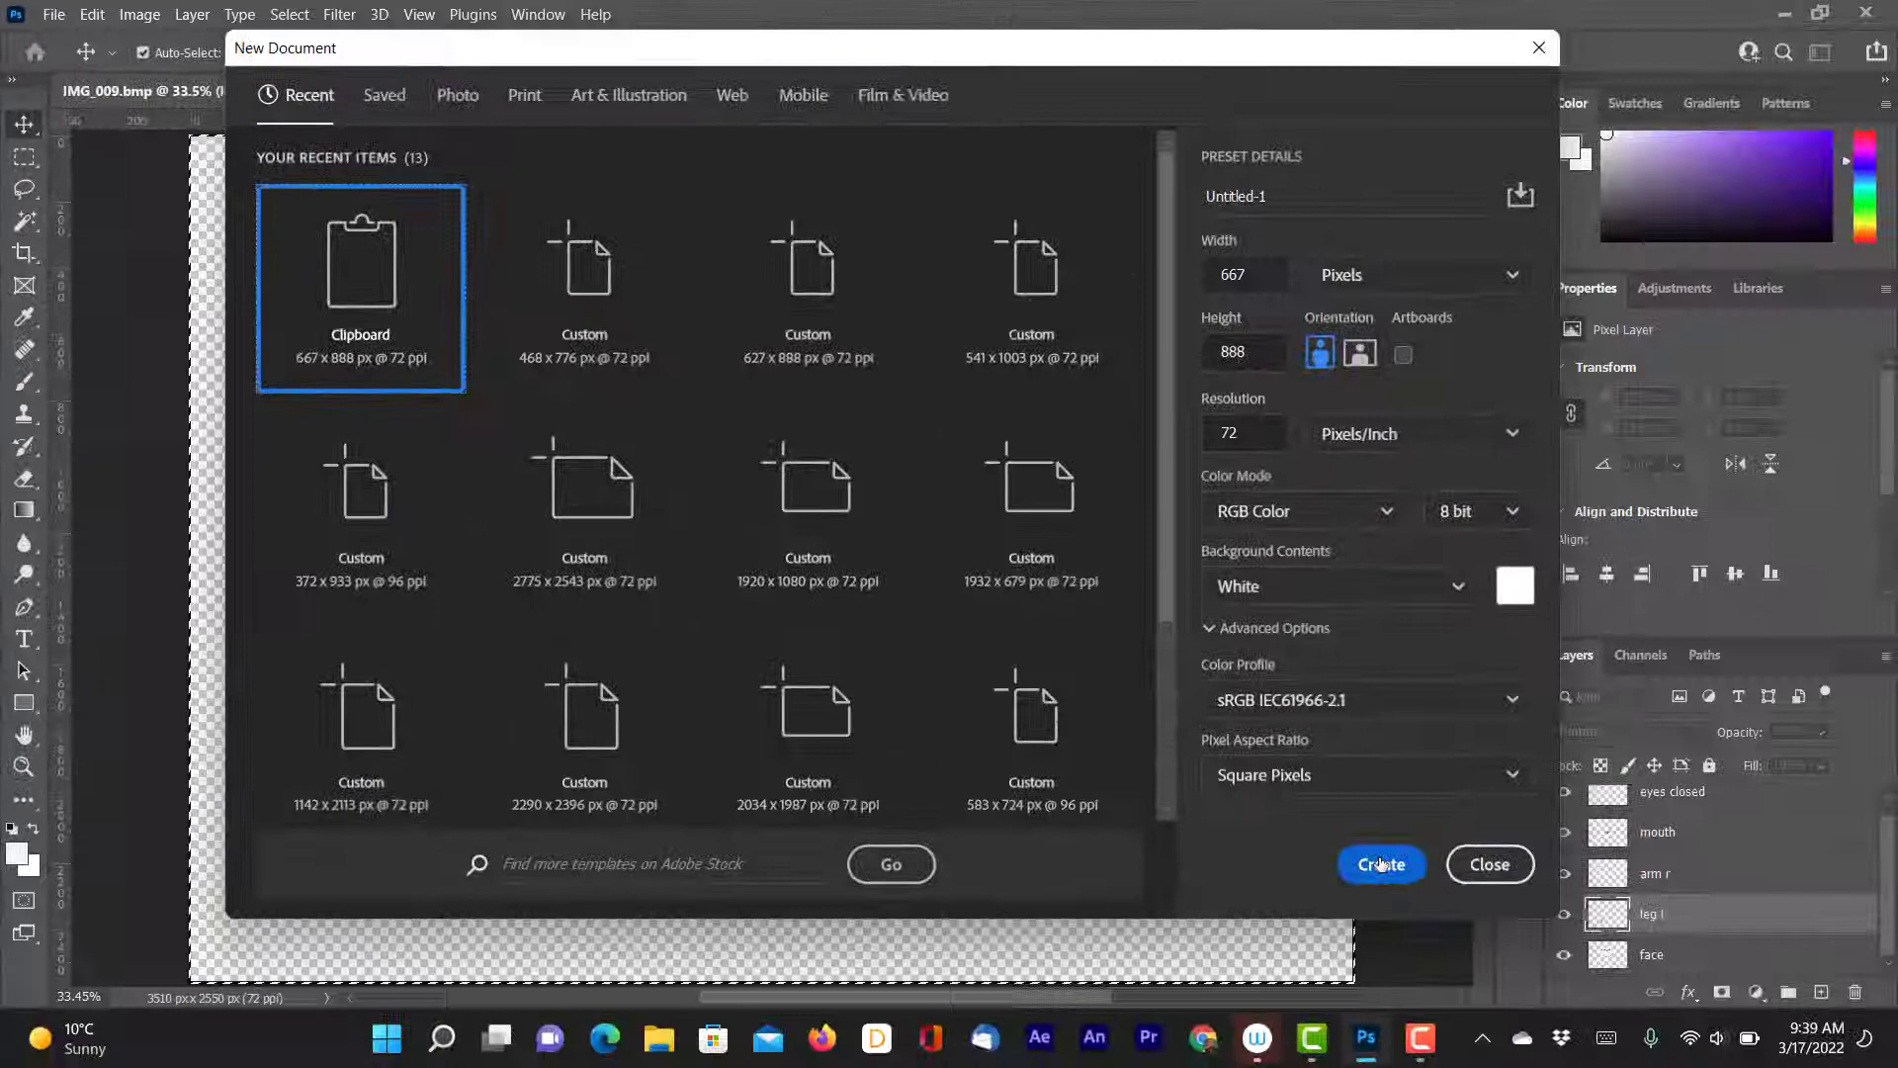
pyautogui.click(1379, 862)
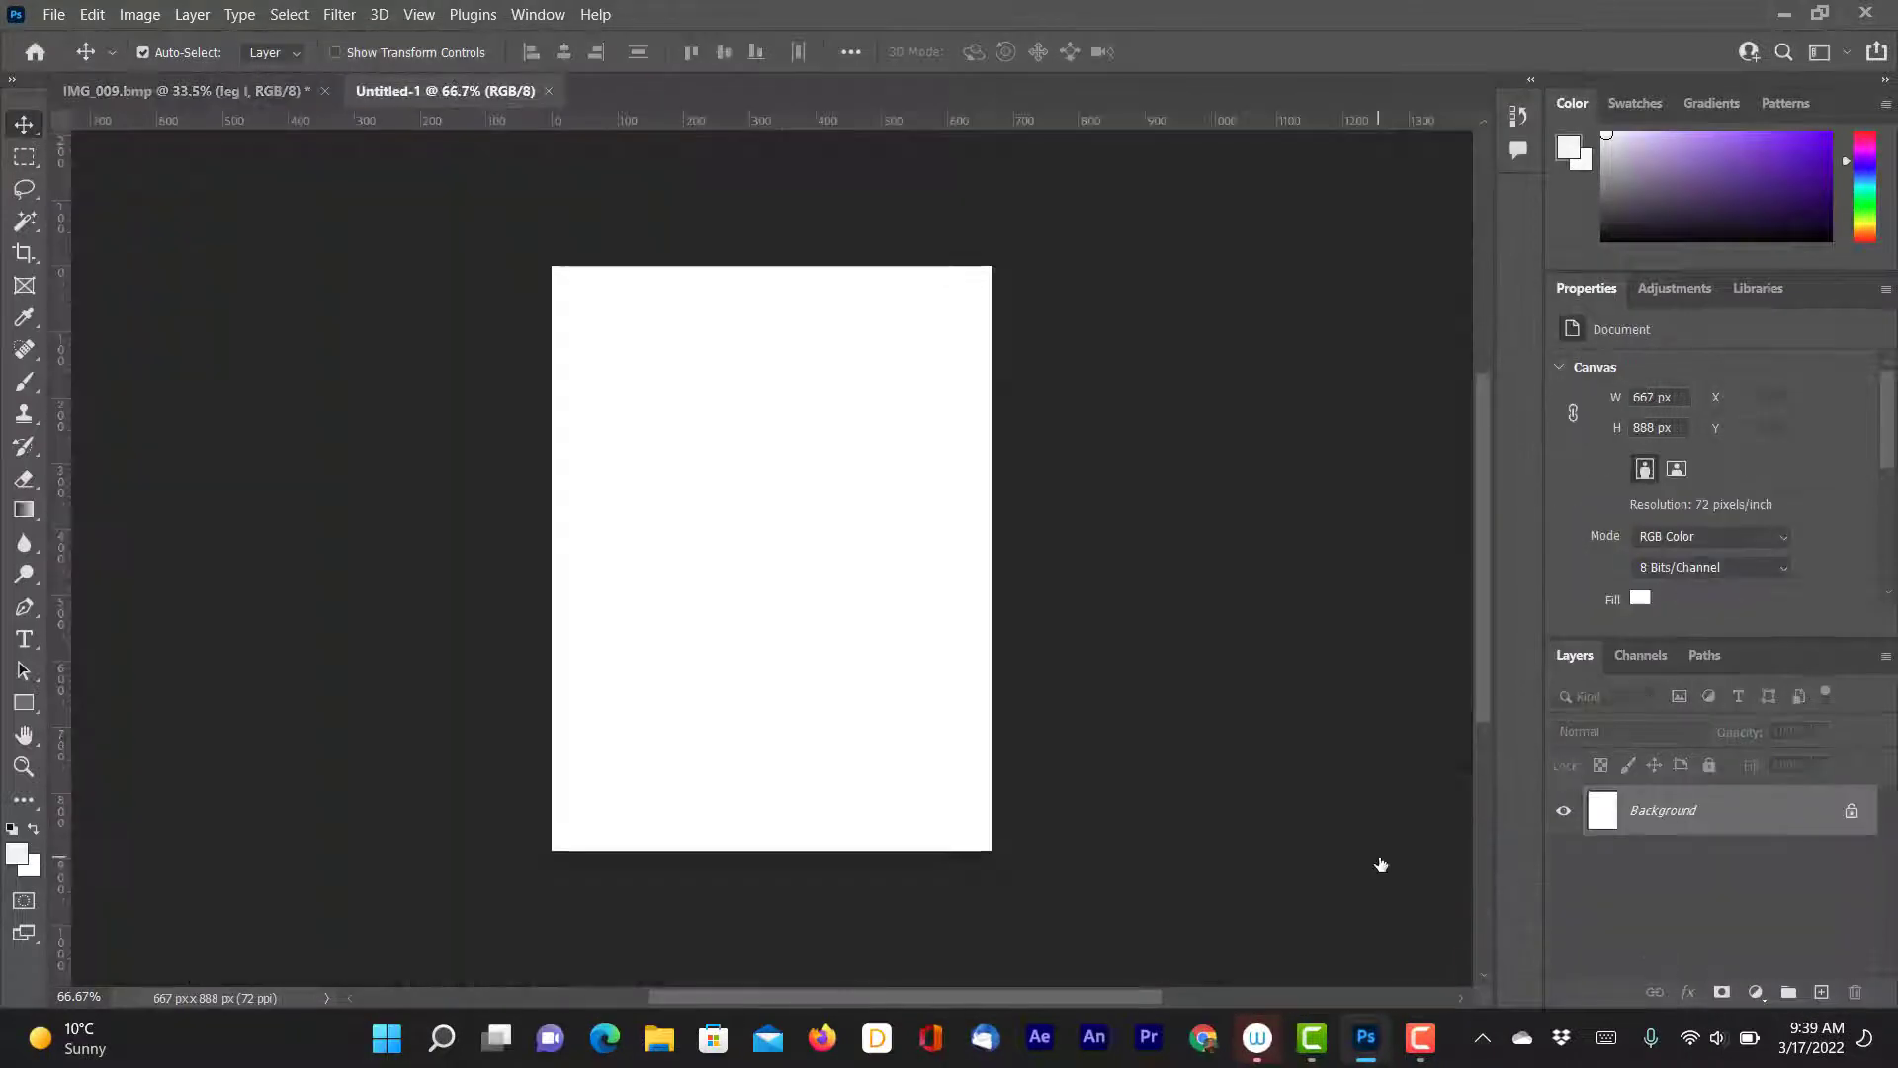
pyautogui.hotkey('ctrl', 'v')
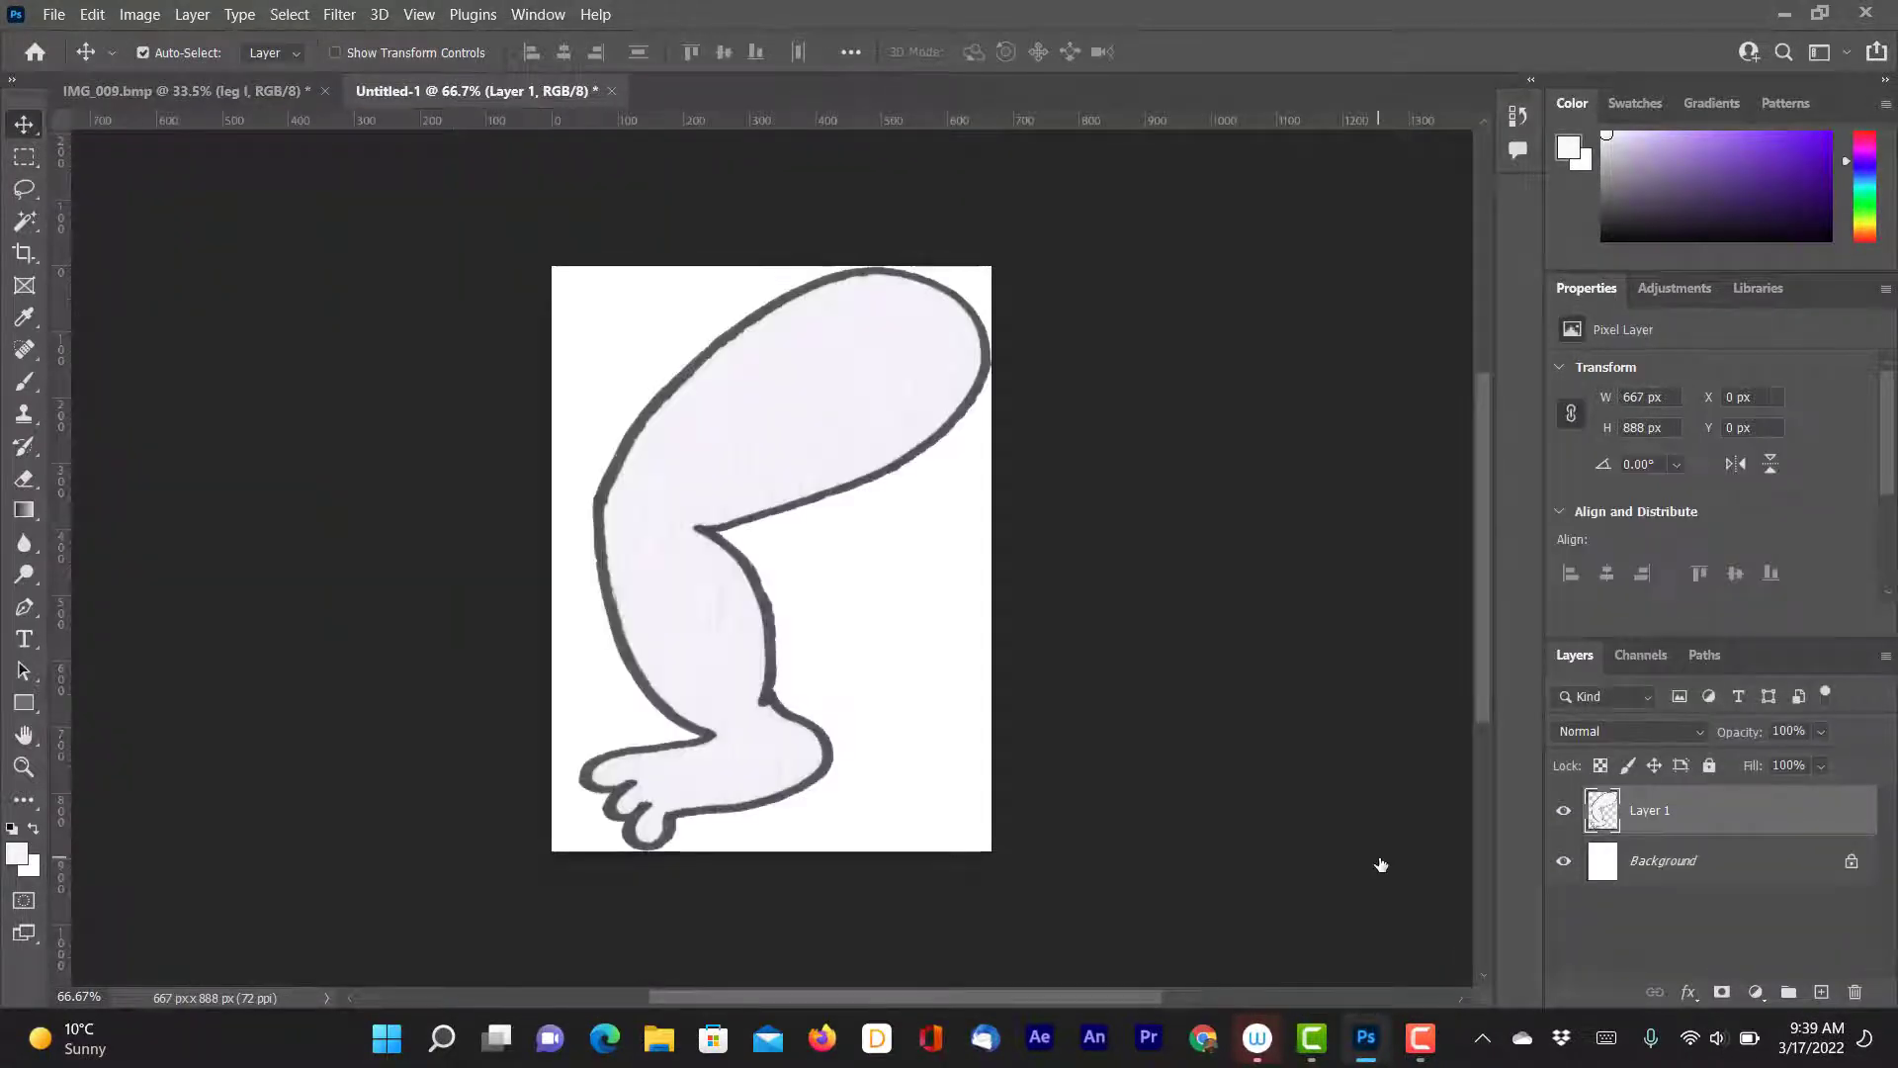
# - Flip the canvas of the new leg document horizontally
pyautogui.click(140, 14)
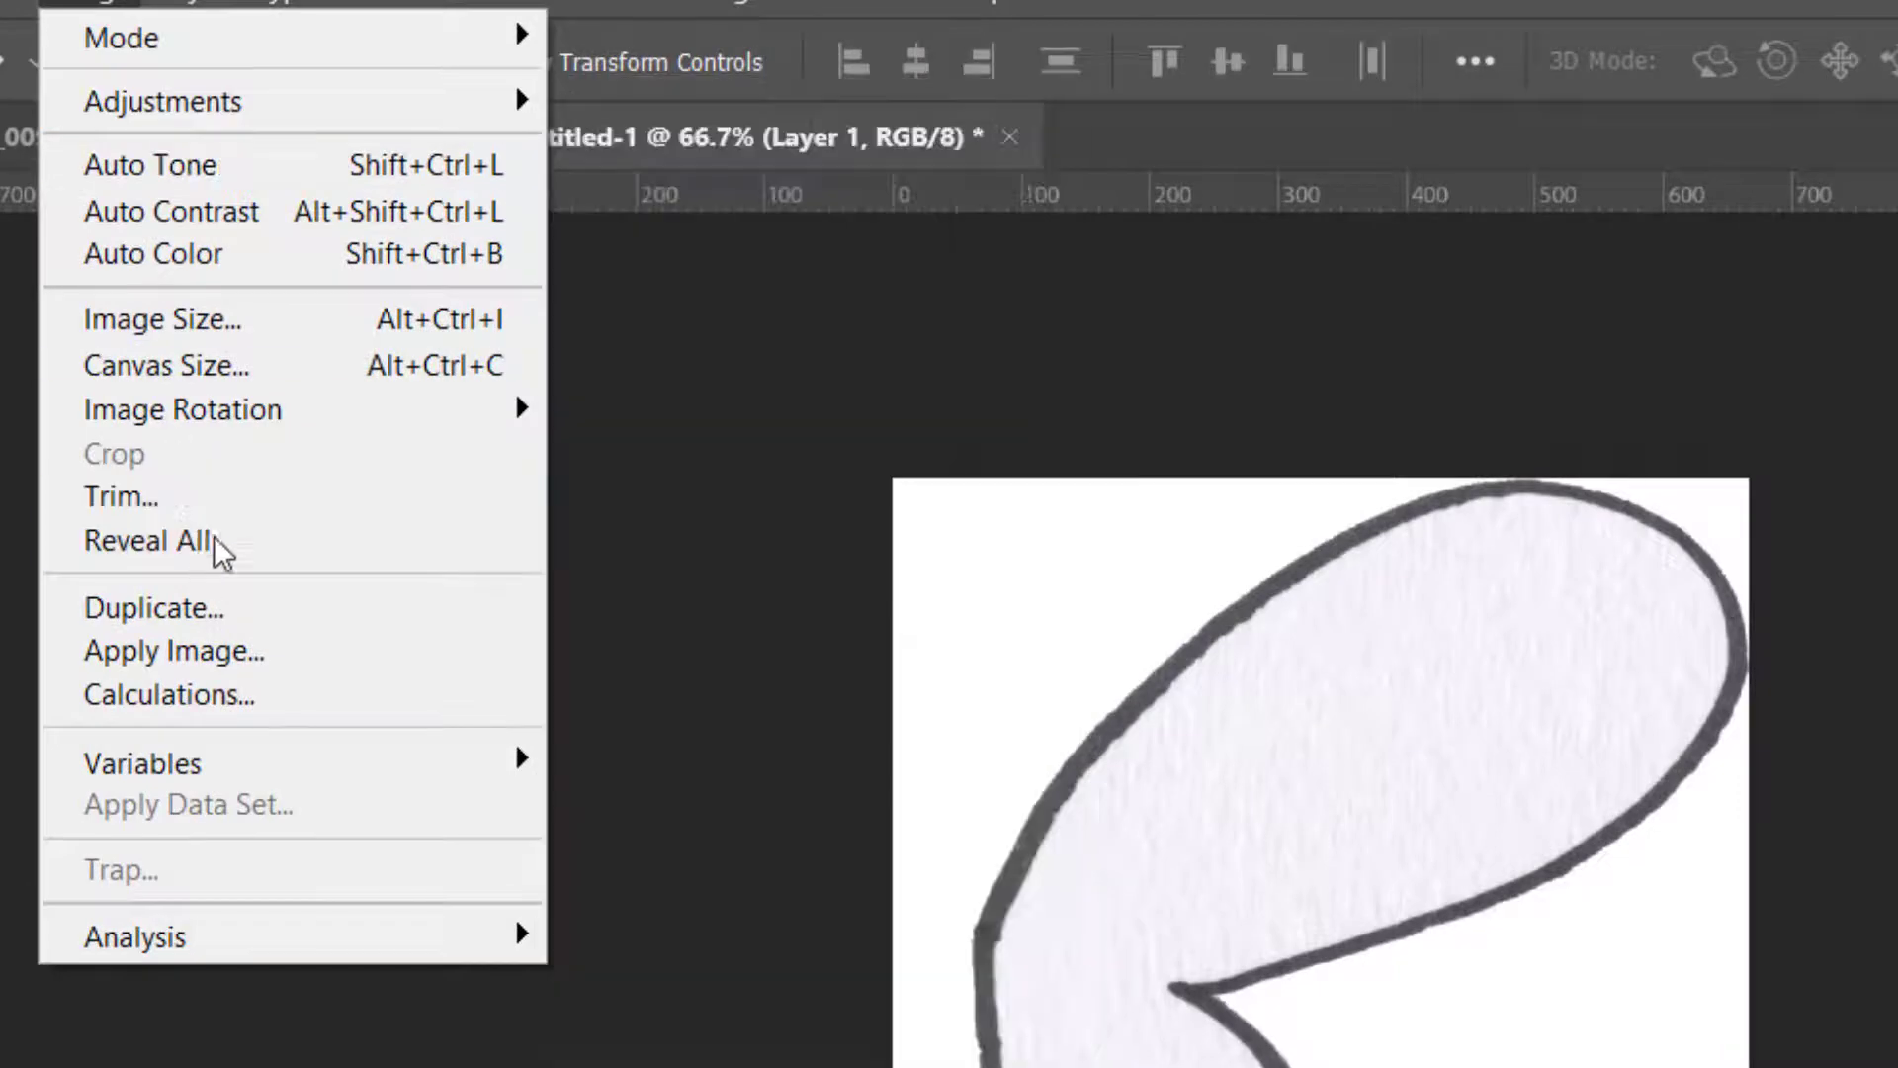
pyautogui.moveTo(218, 425)
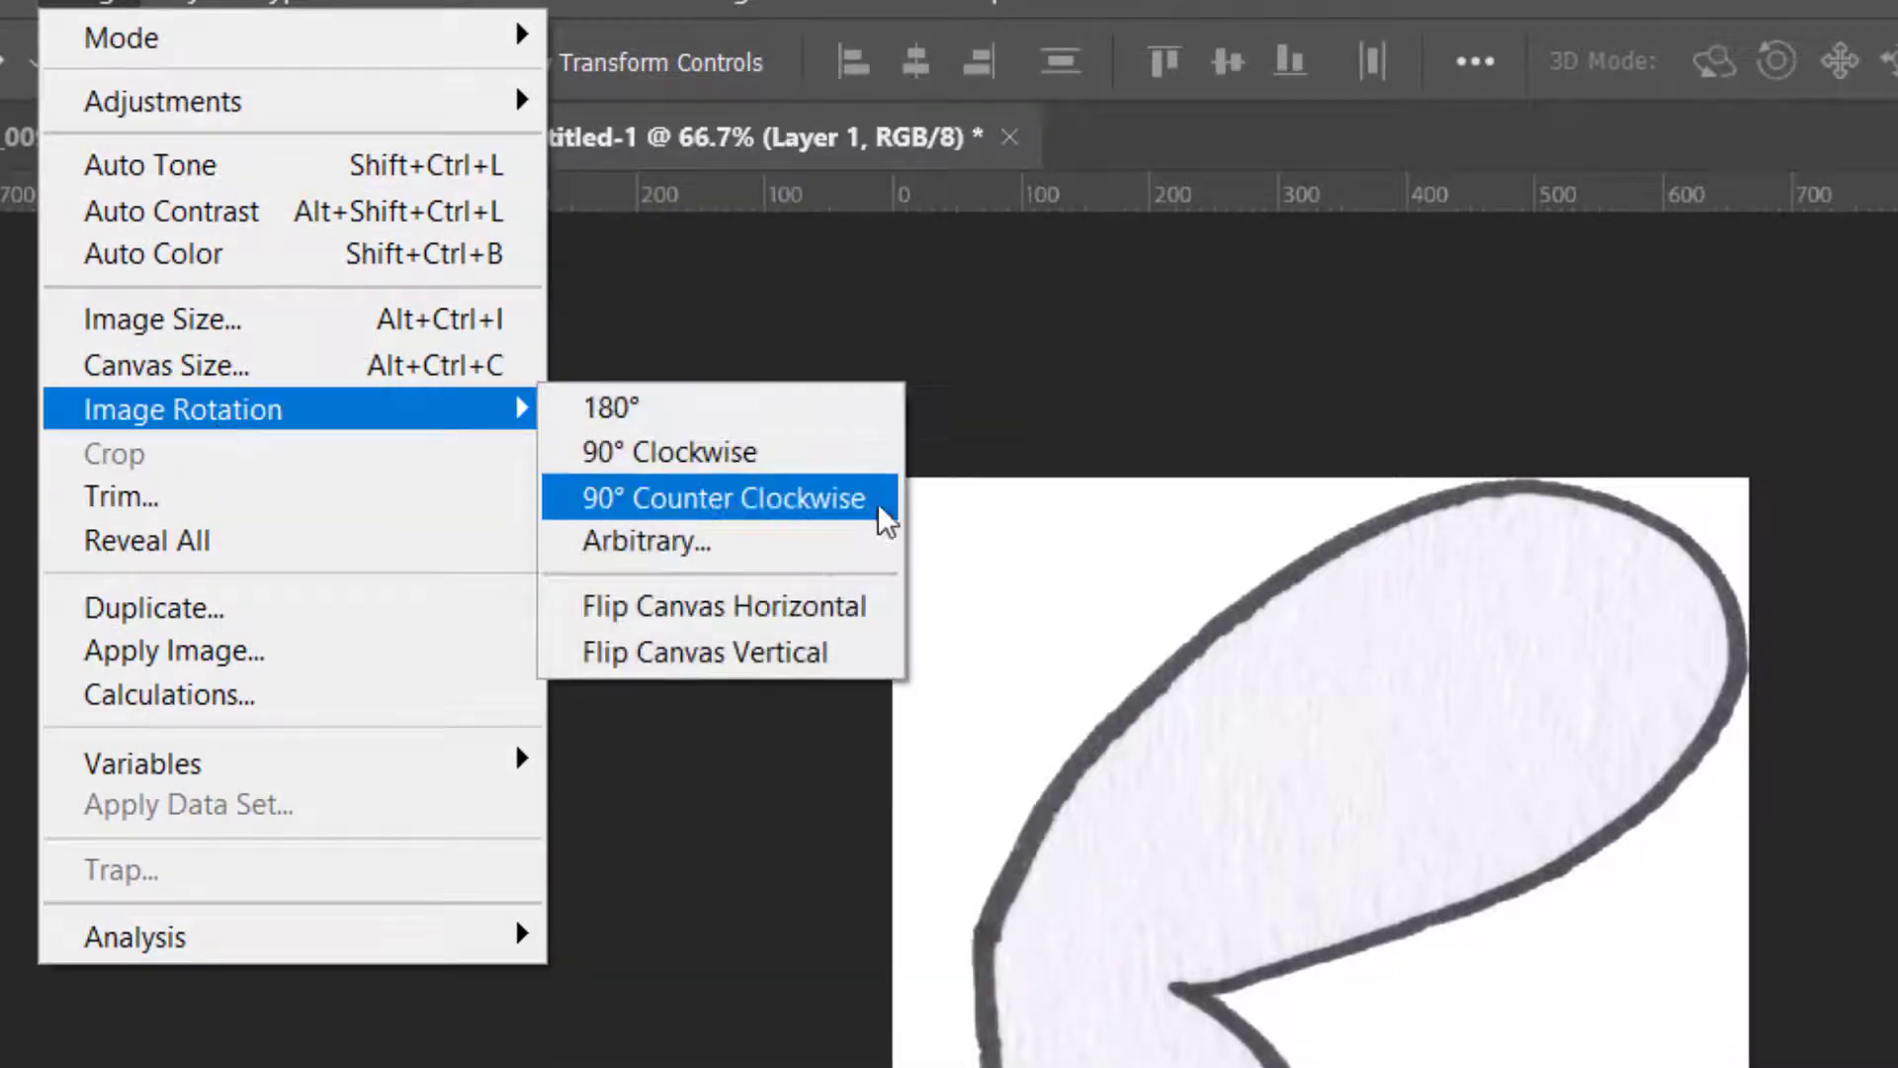
pyautogui.click(813, 607)
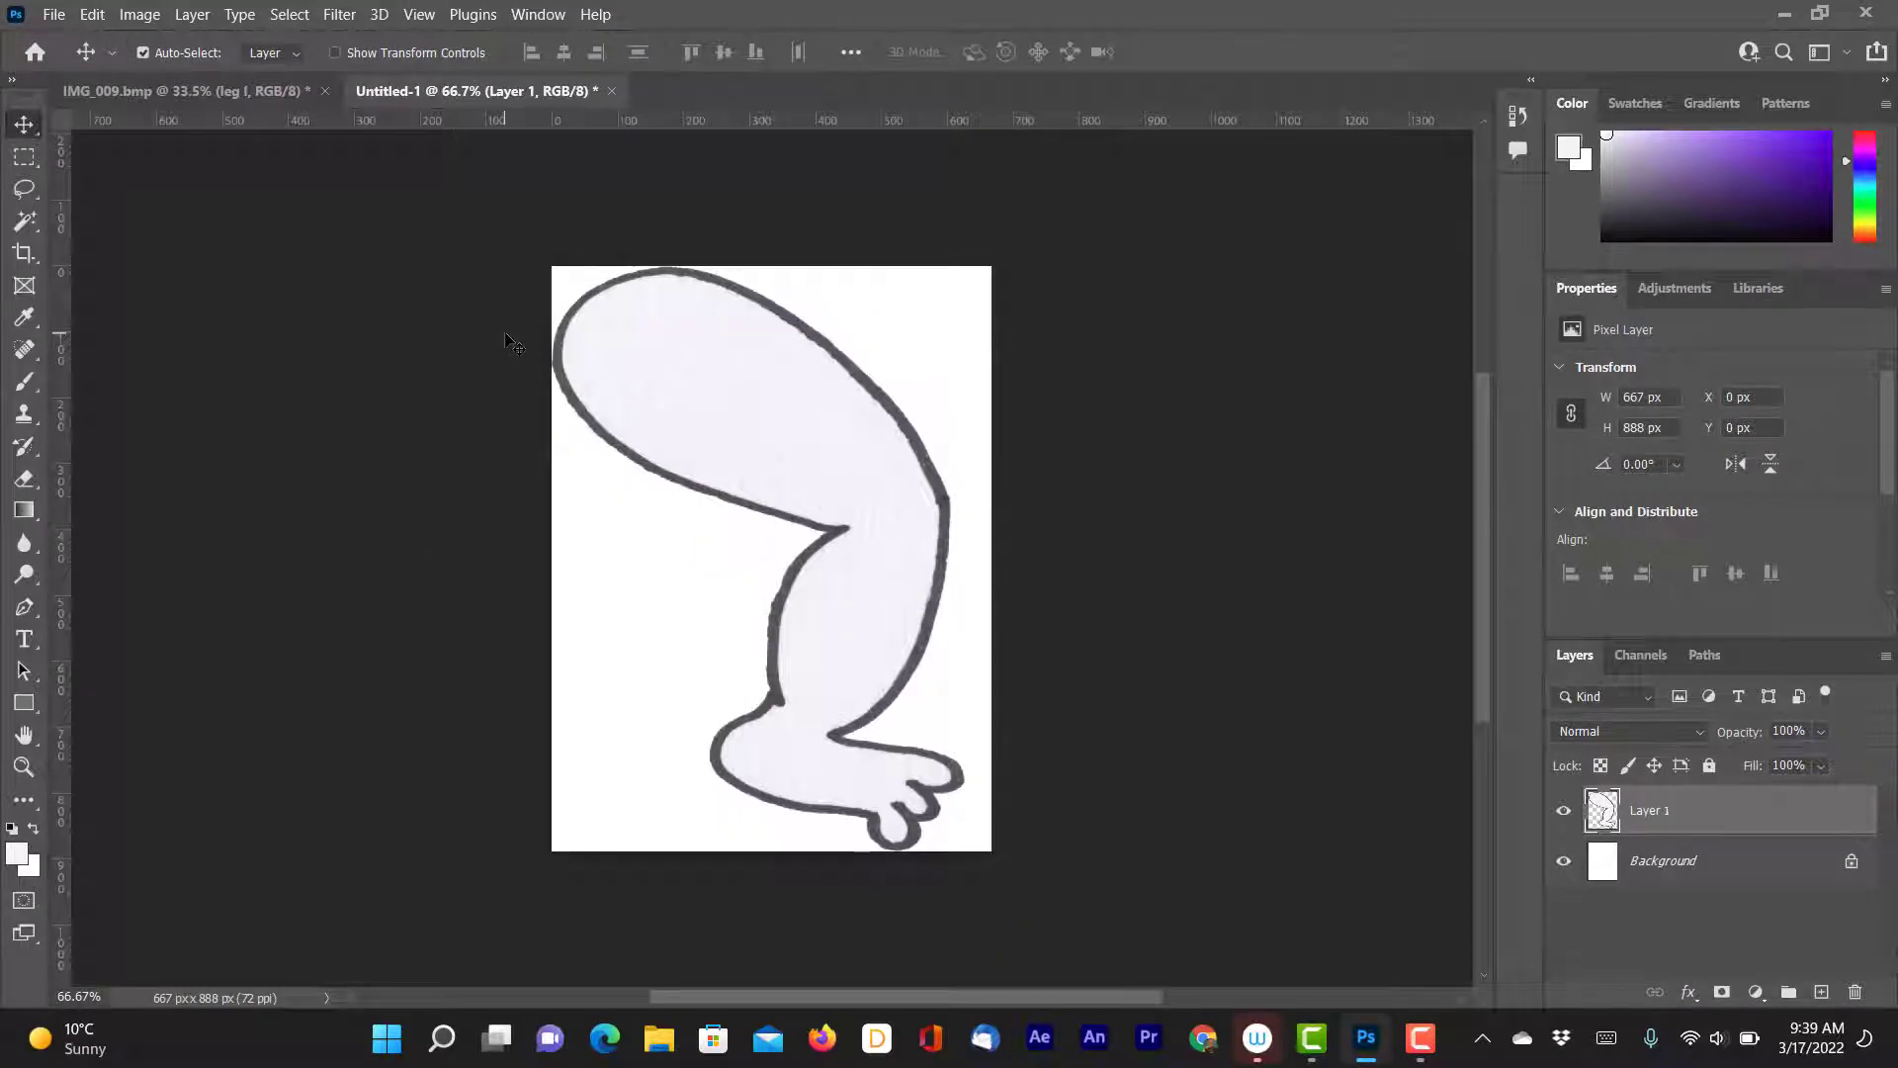
# - Copy the flipped leg back into IMG_009.bmp and place it under the lower right of the face, at about X 1962 px, Y 1275 px
pyautogui.hotkey('ctrl', 'a')
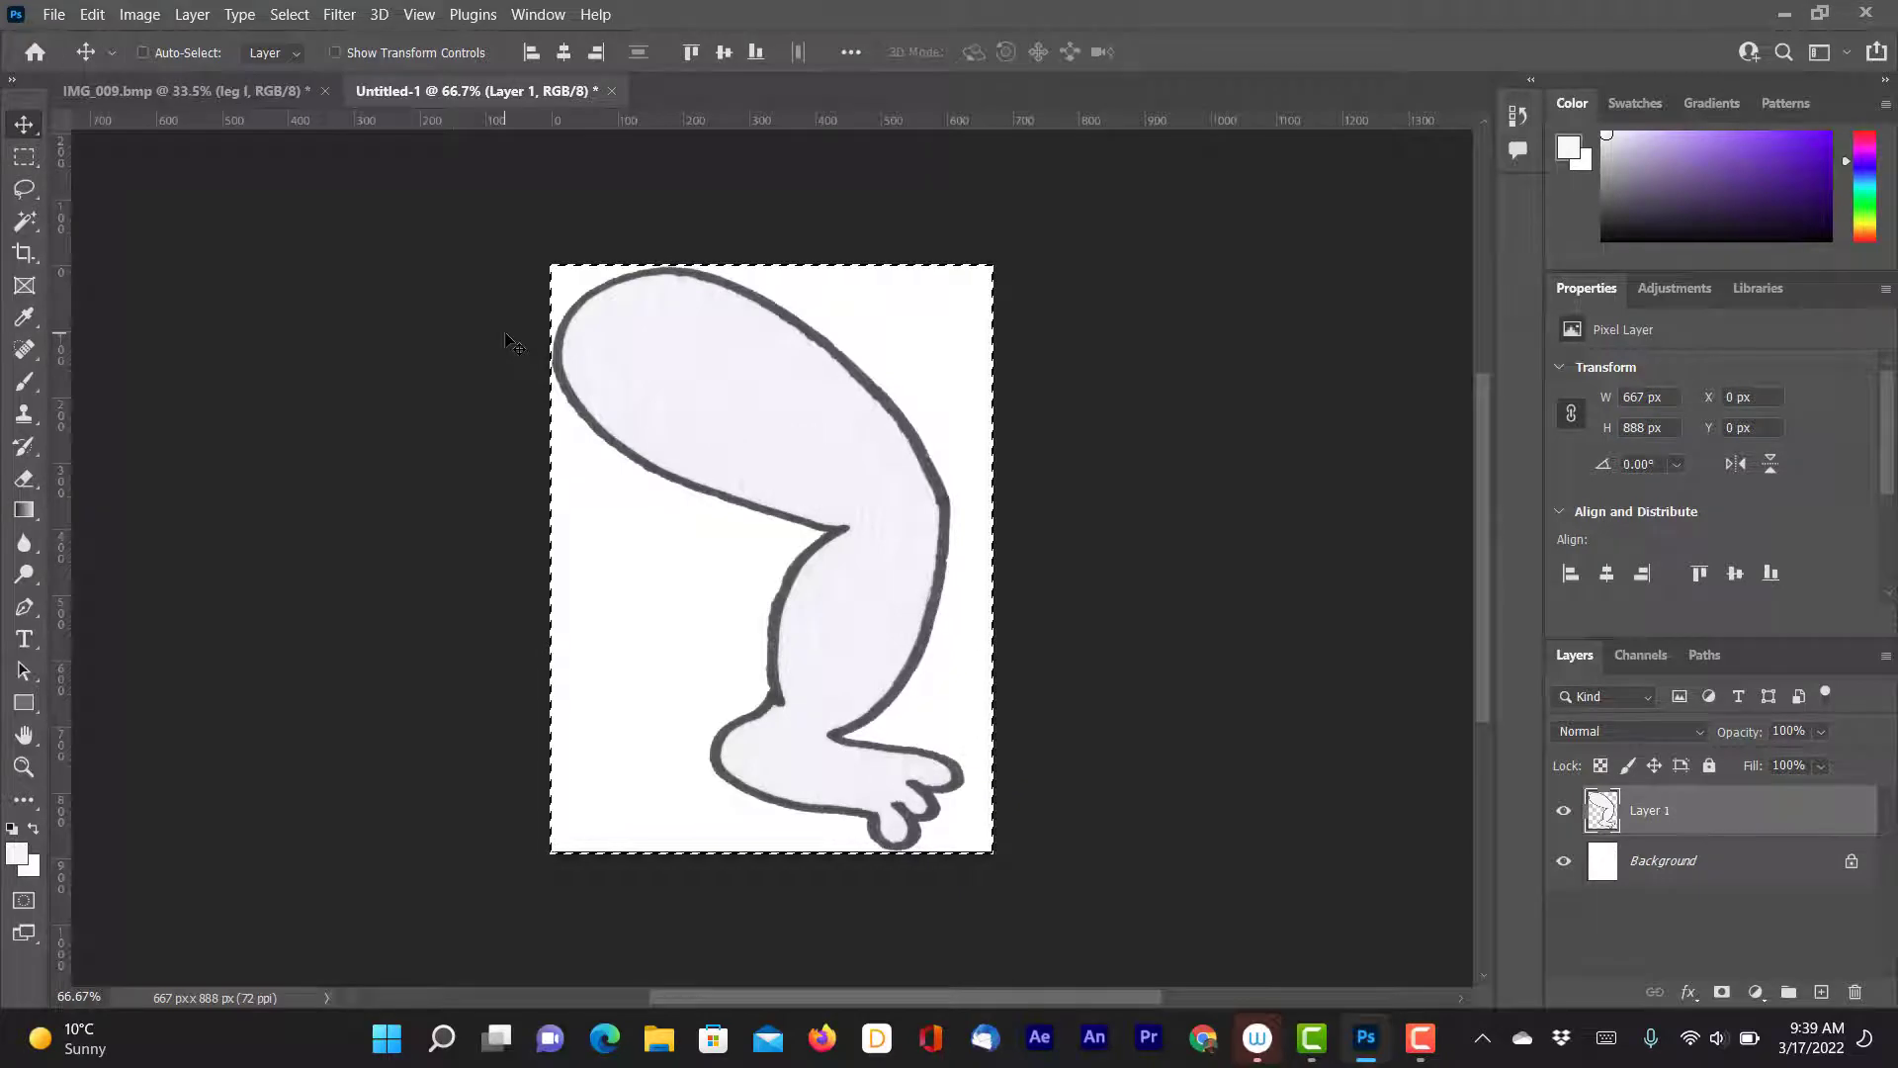
pyautogui.click(142, 53)
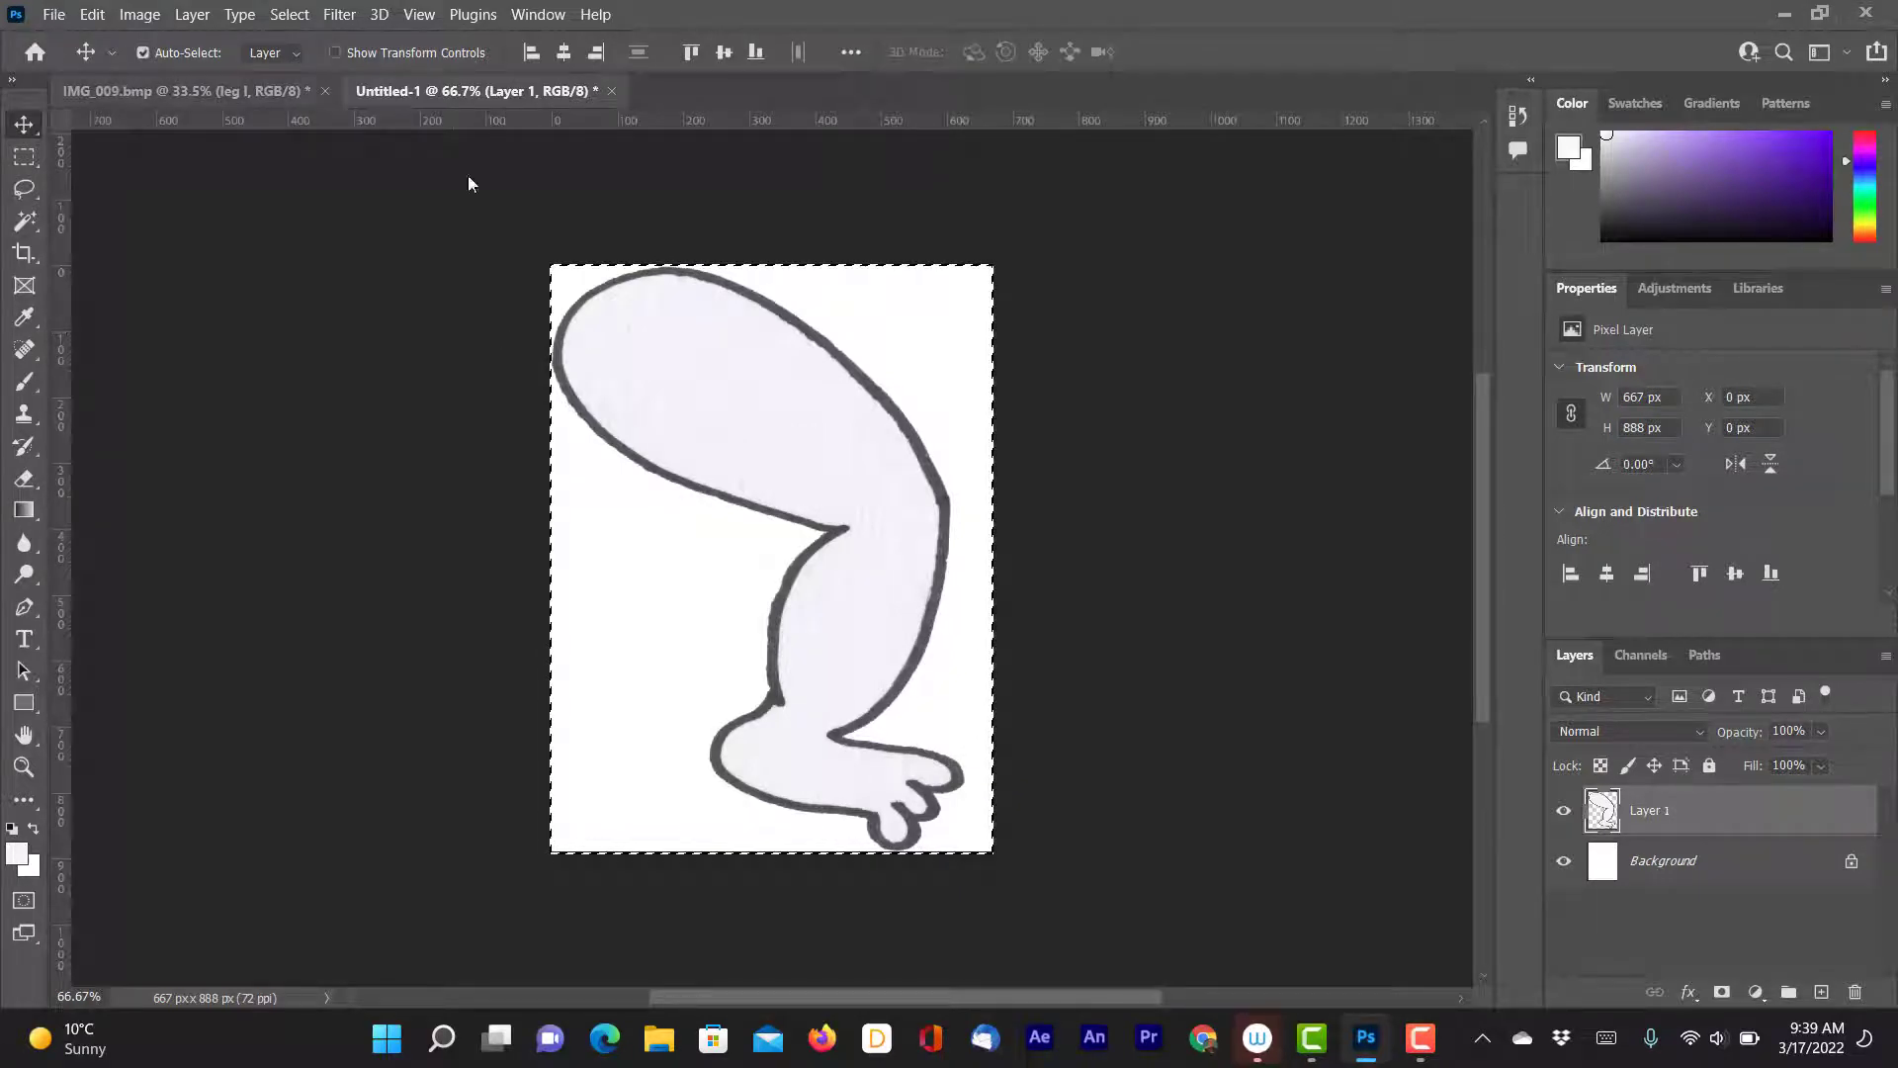
pyautogui.click(234, 99)
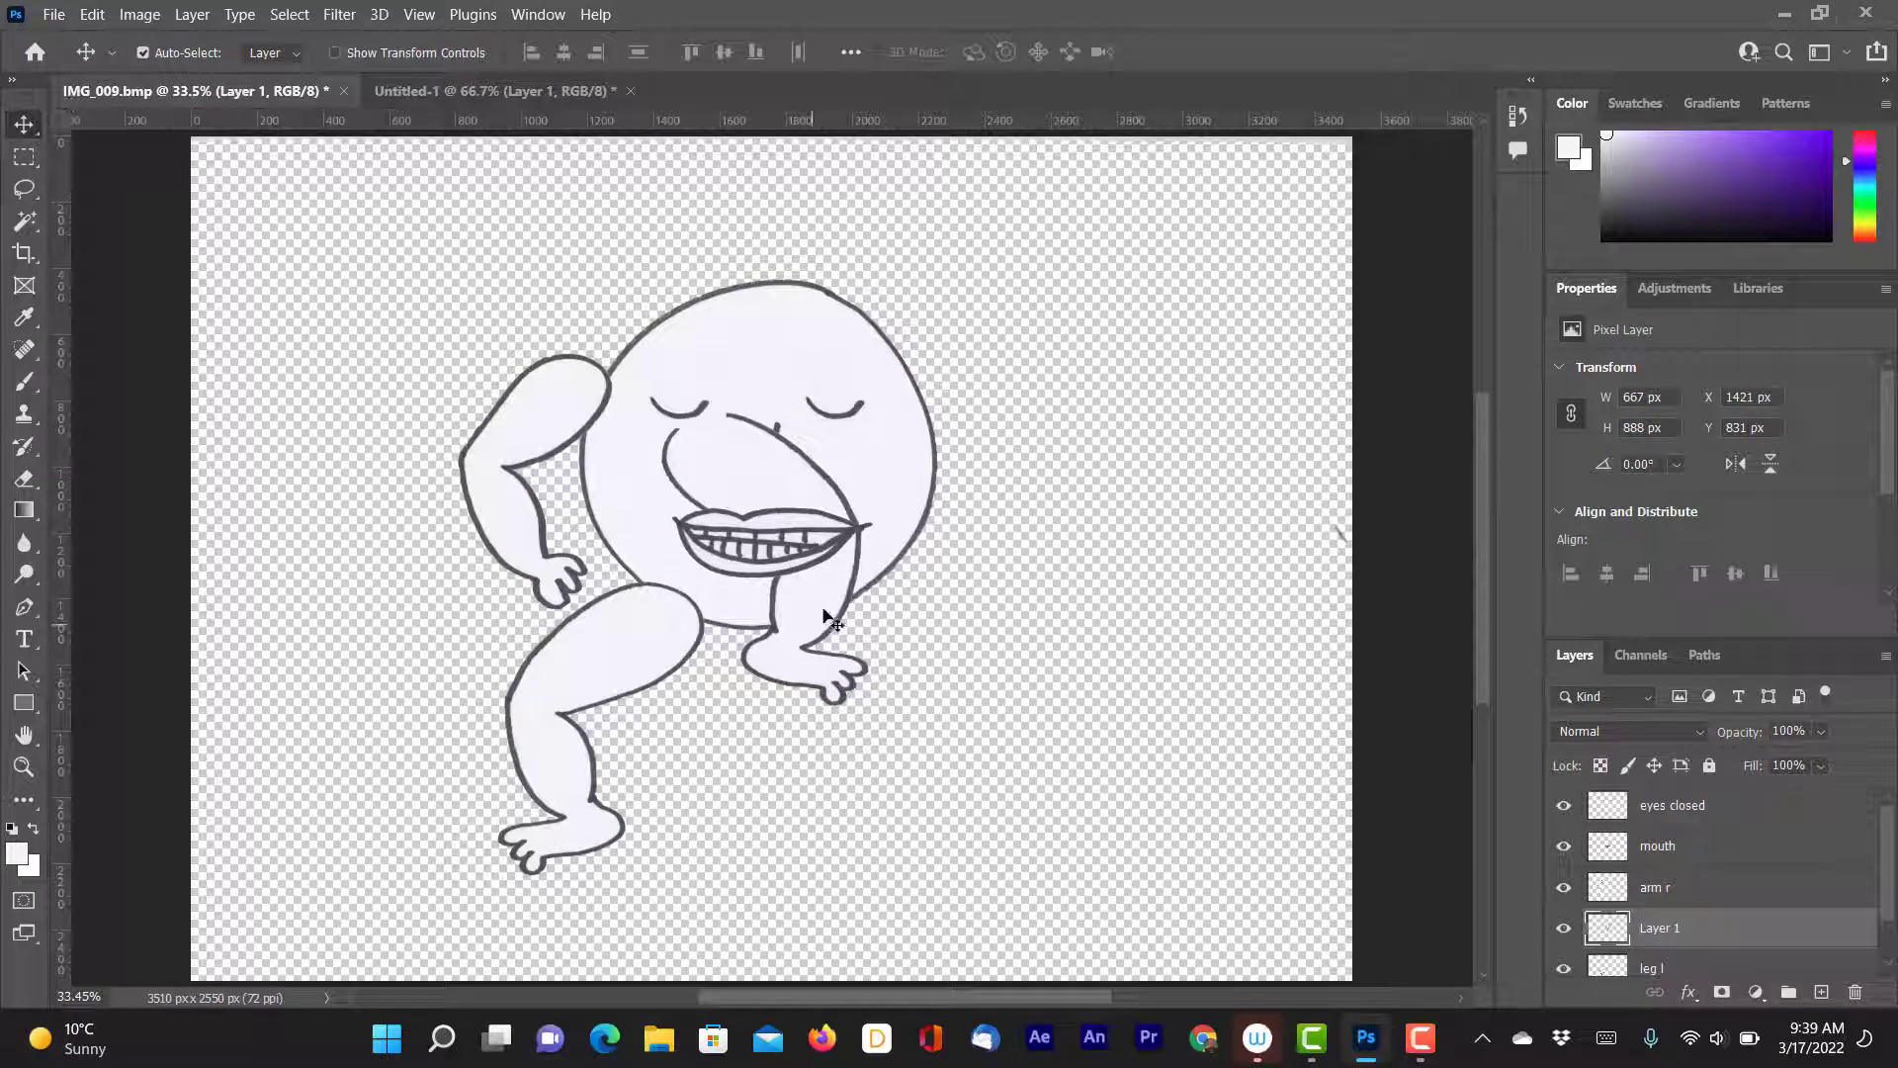
pyautogui.moveTo(836, 632); pyautogui.dragTo(990, 747)
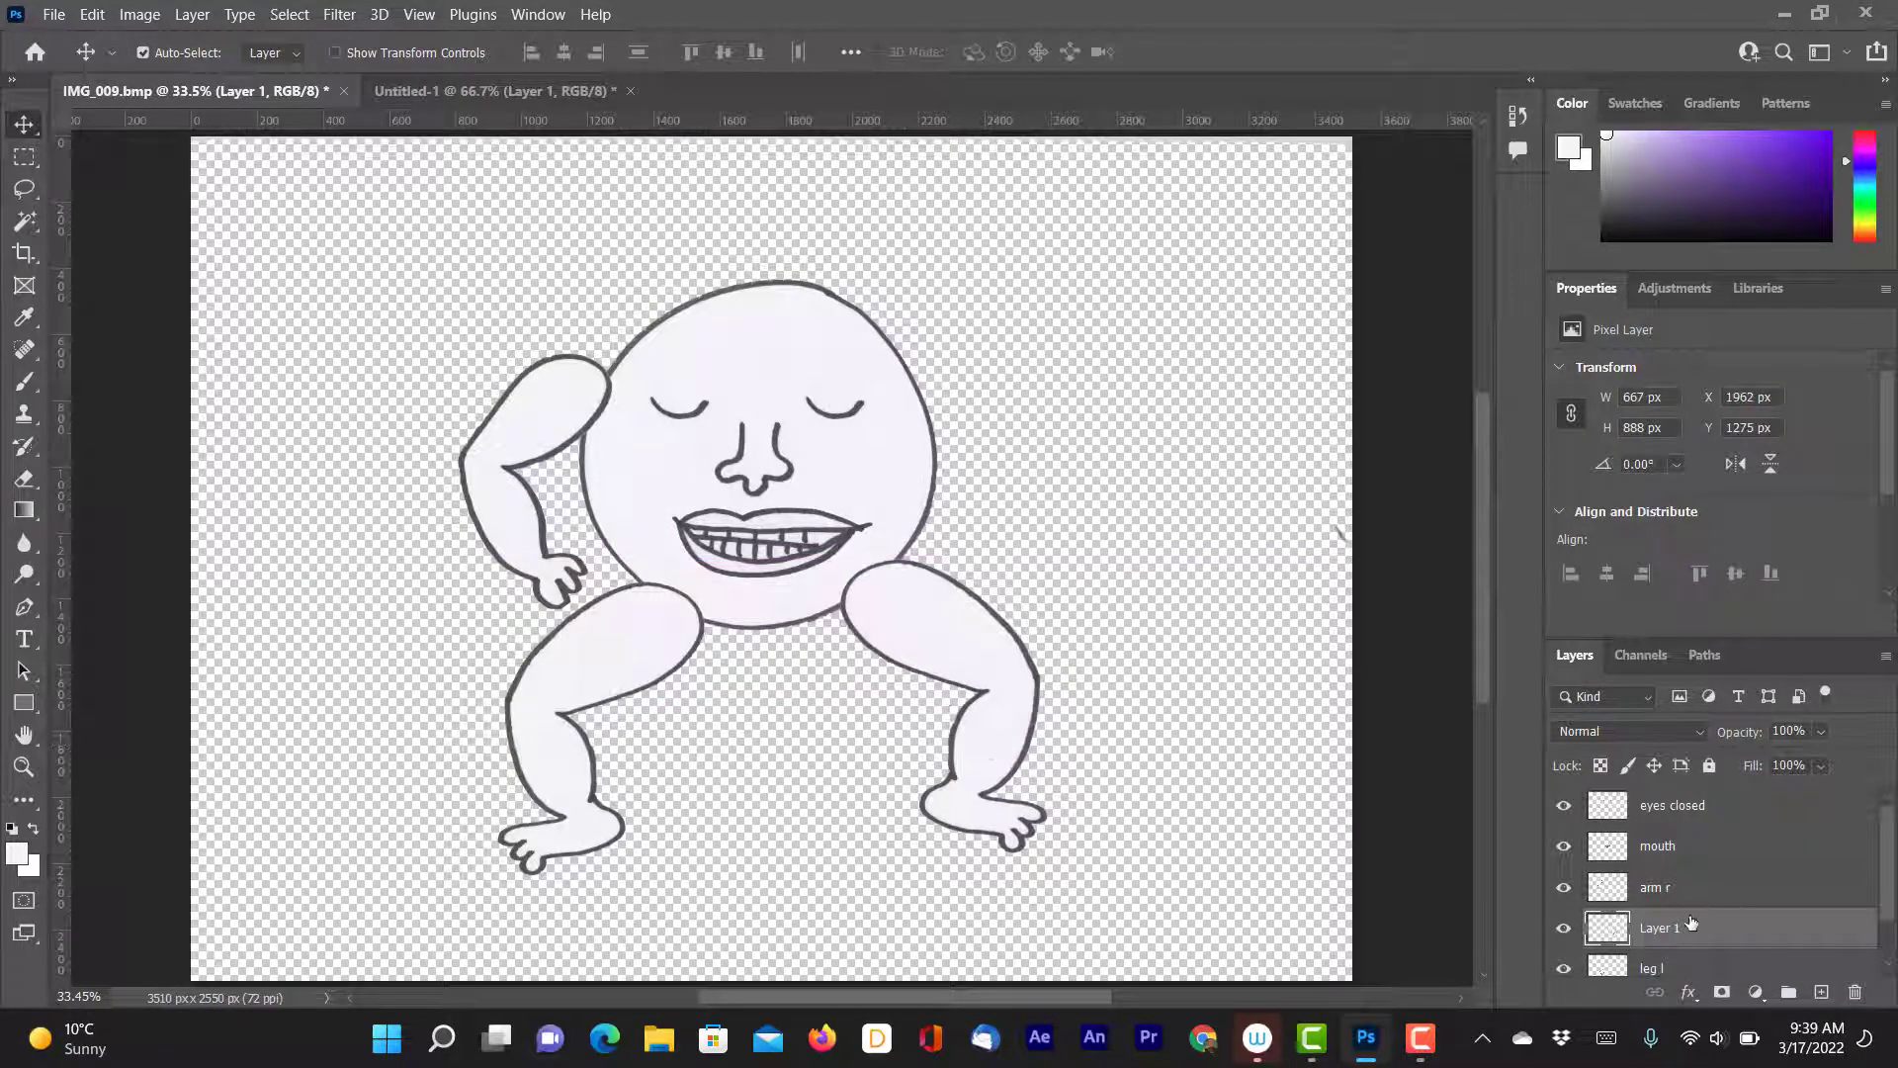
# - Rename the mirrored leg's layer as "leg r"
pyautogui.doubleClick(1661, 928)
pyautogui.write('leg r')
pyautogui.press('Return')
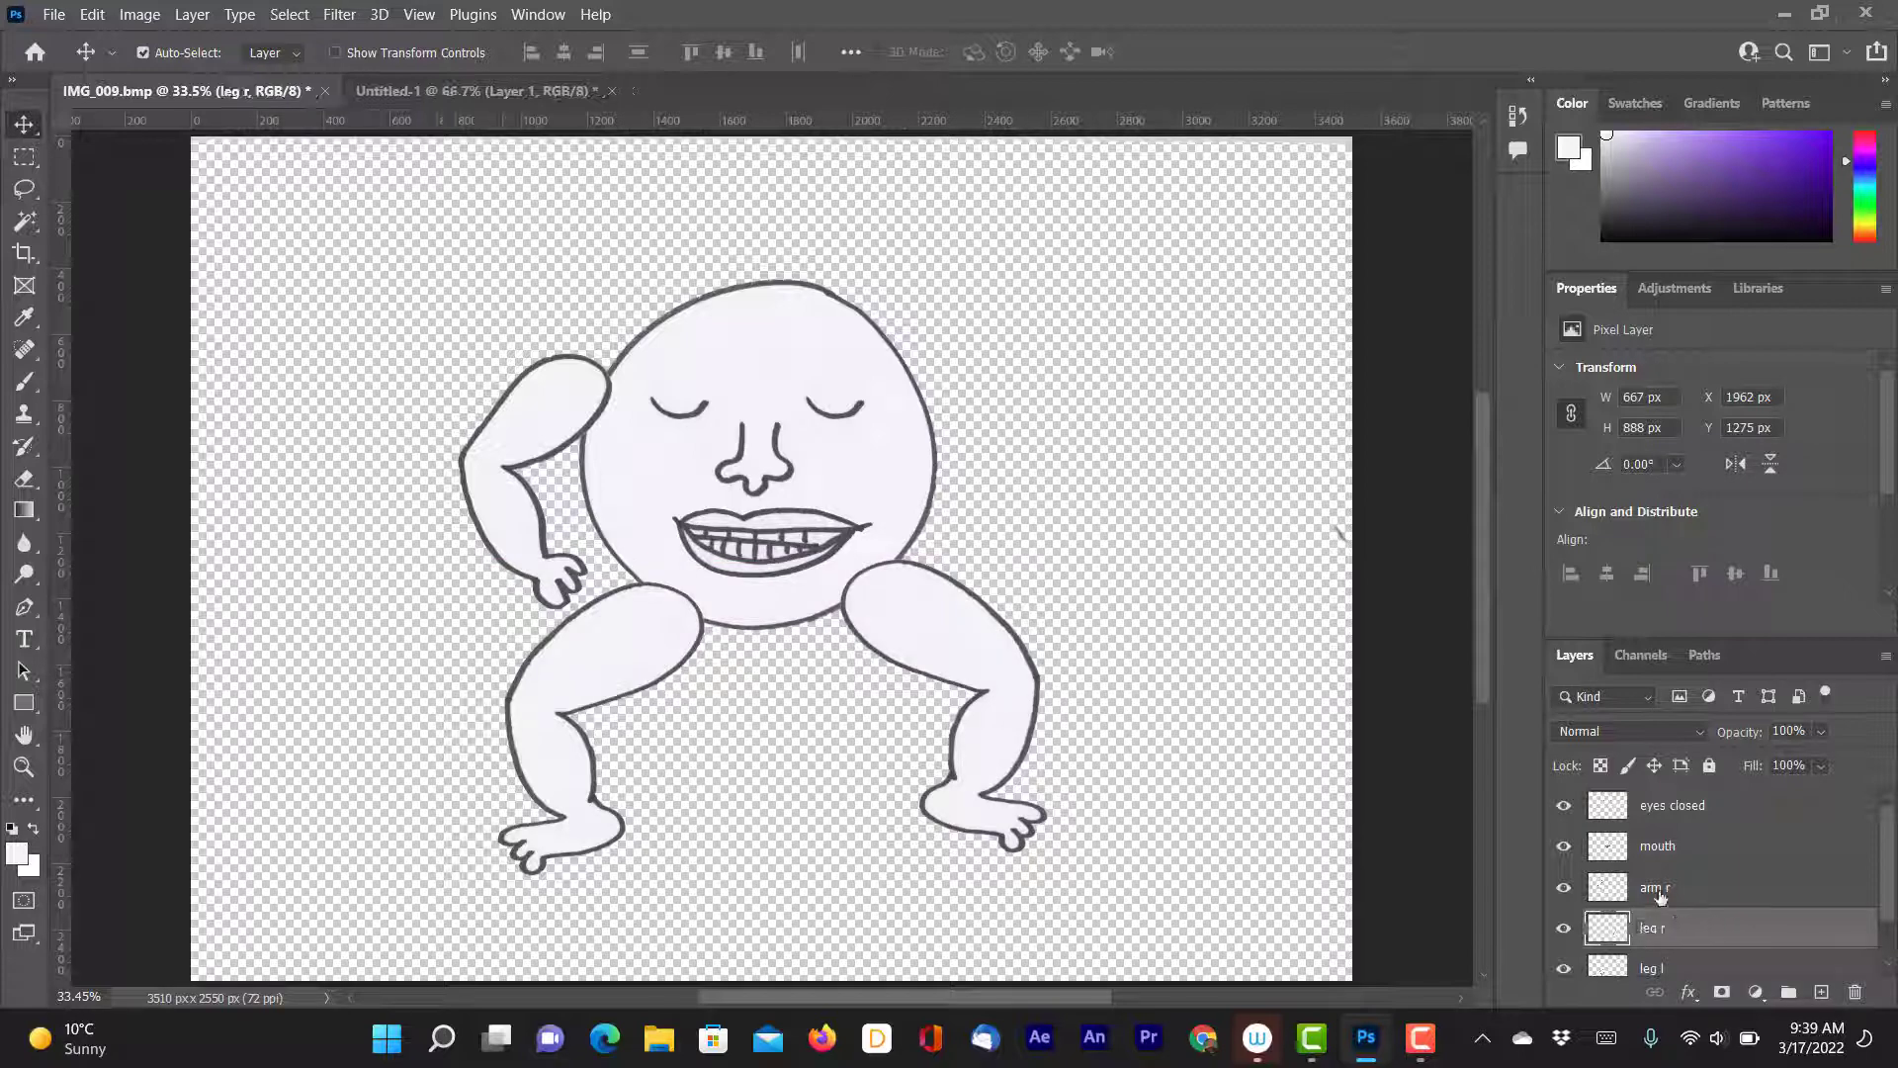
# - Copy the whole "arm r" layer and paste it into a new 468 x 776 px document with a white background
pyautogui.click(1661, 896)
pyautogui.hotkey('ctrl', 'a')
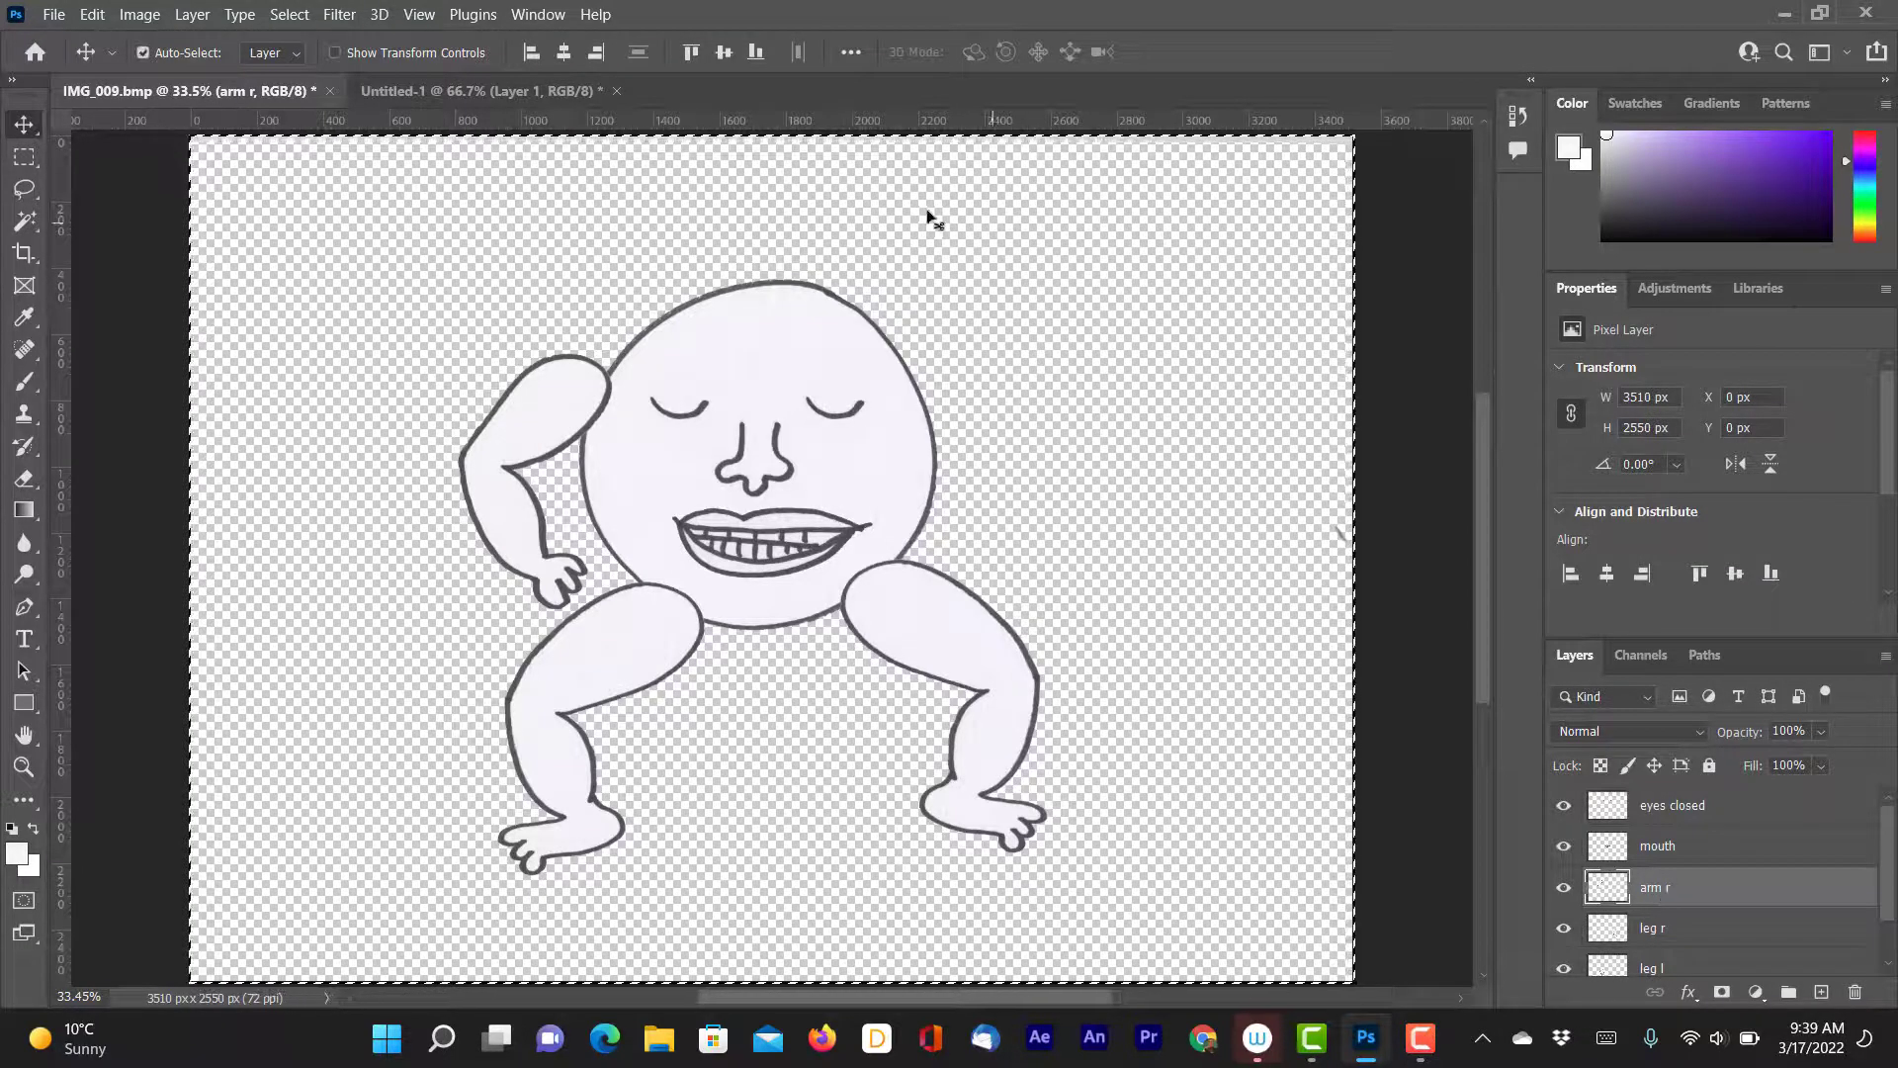
pyautogui.click(54, 13)
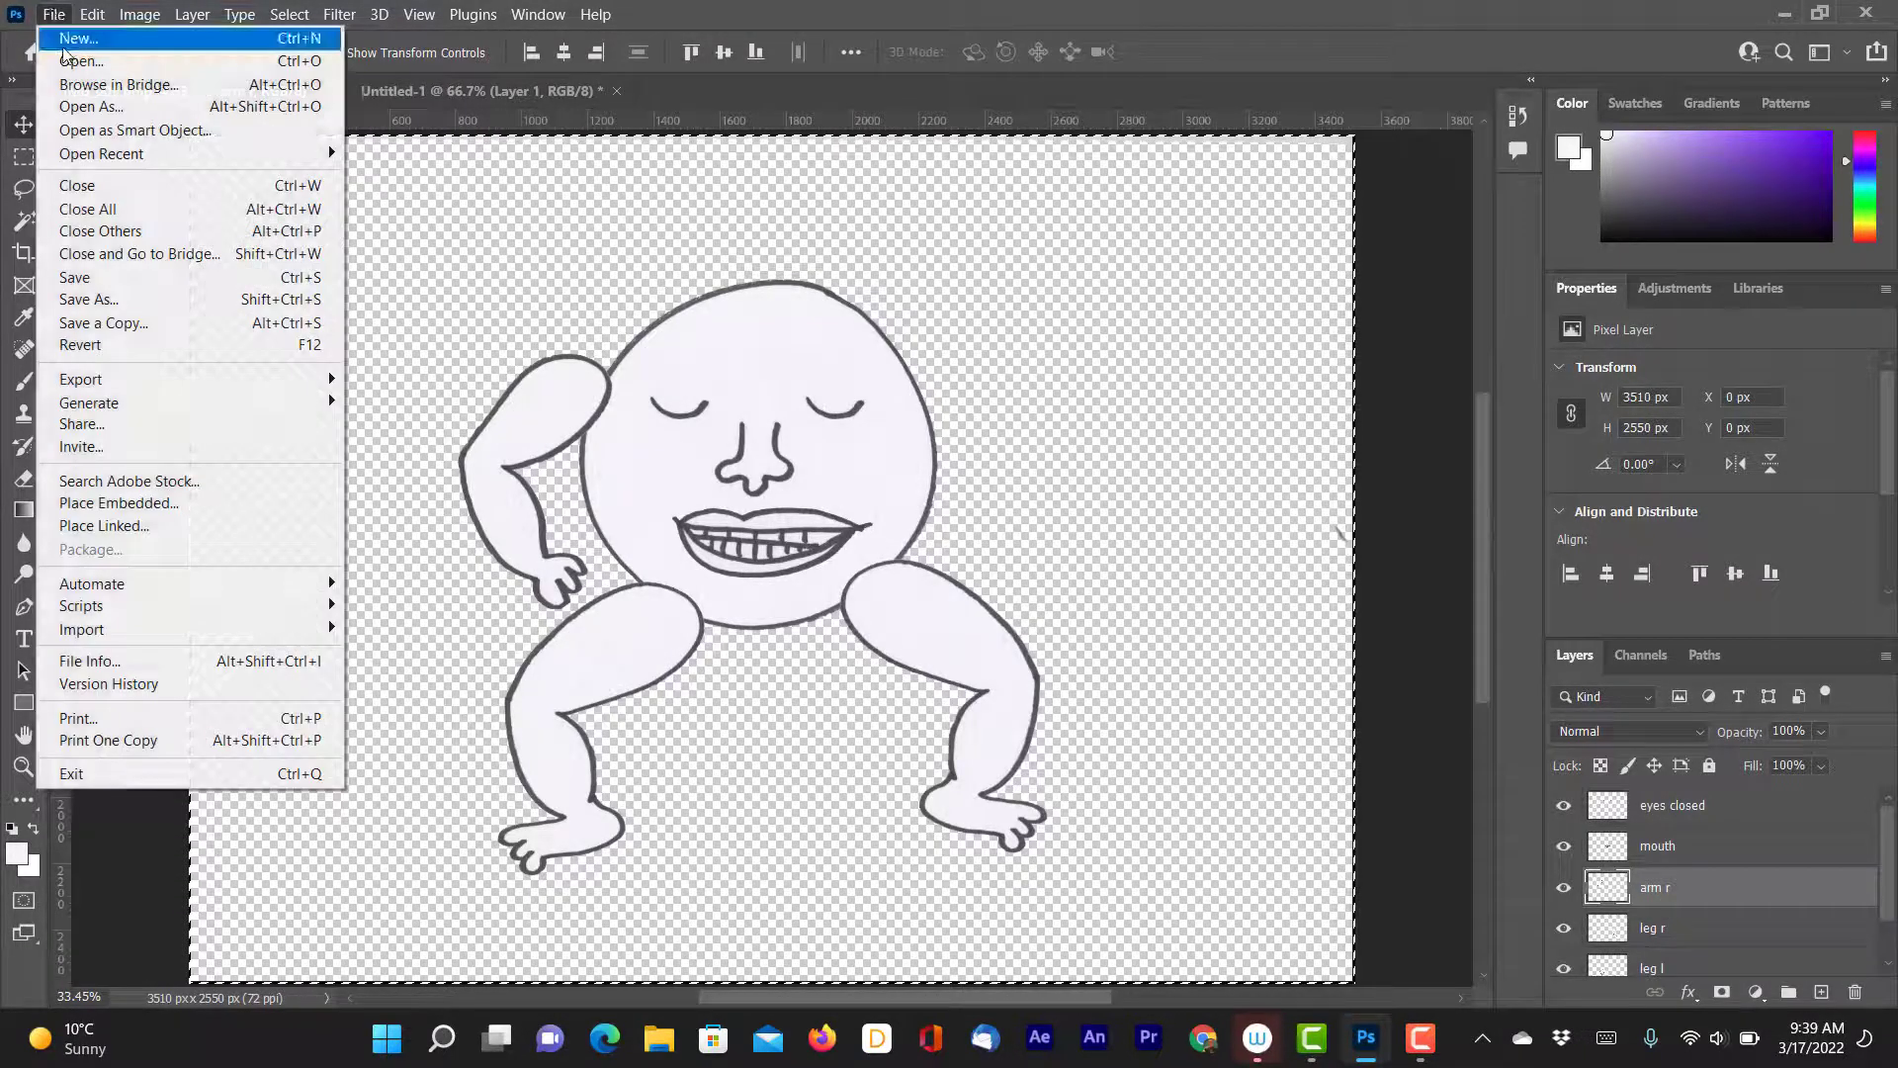
pyautogui.click(64, 40)
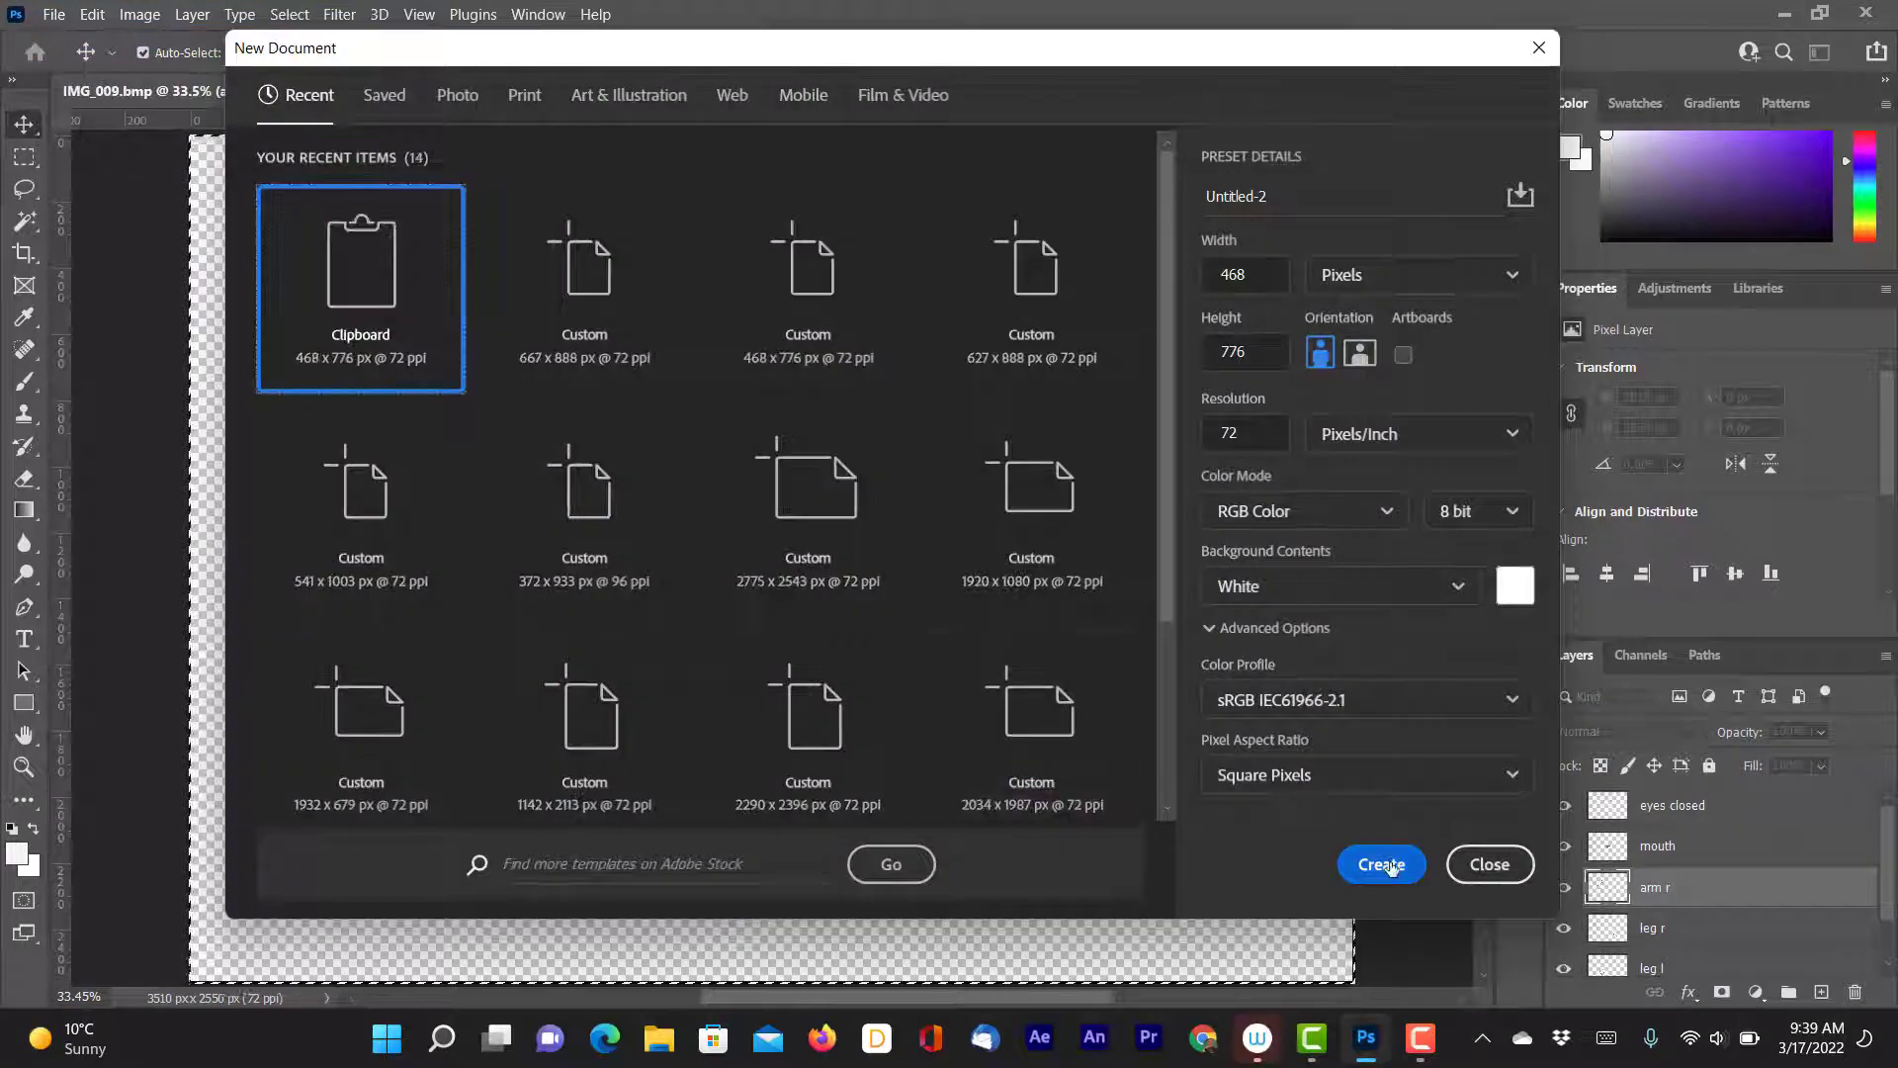
pyautogui.click(1384, 870)
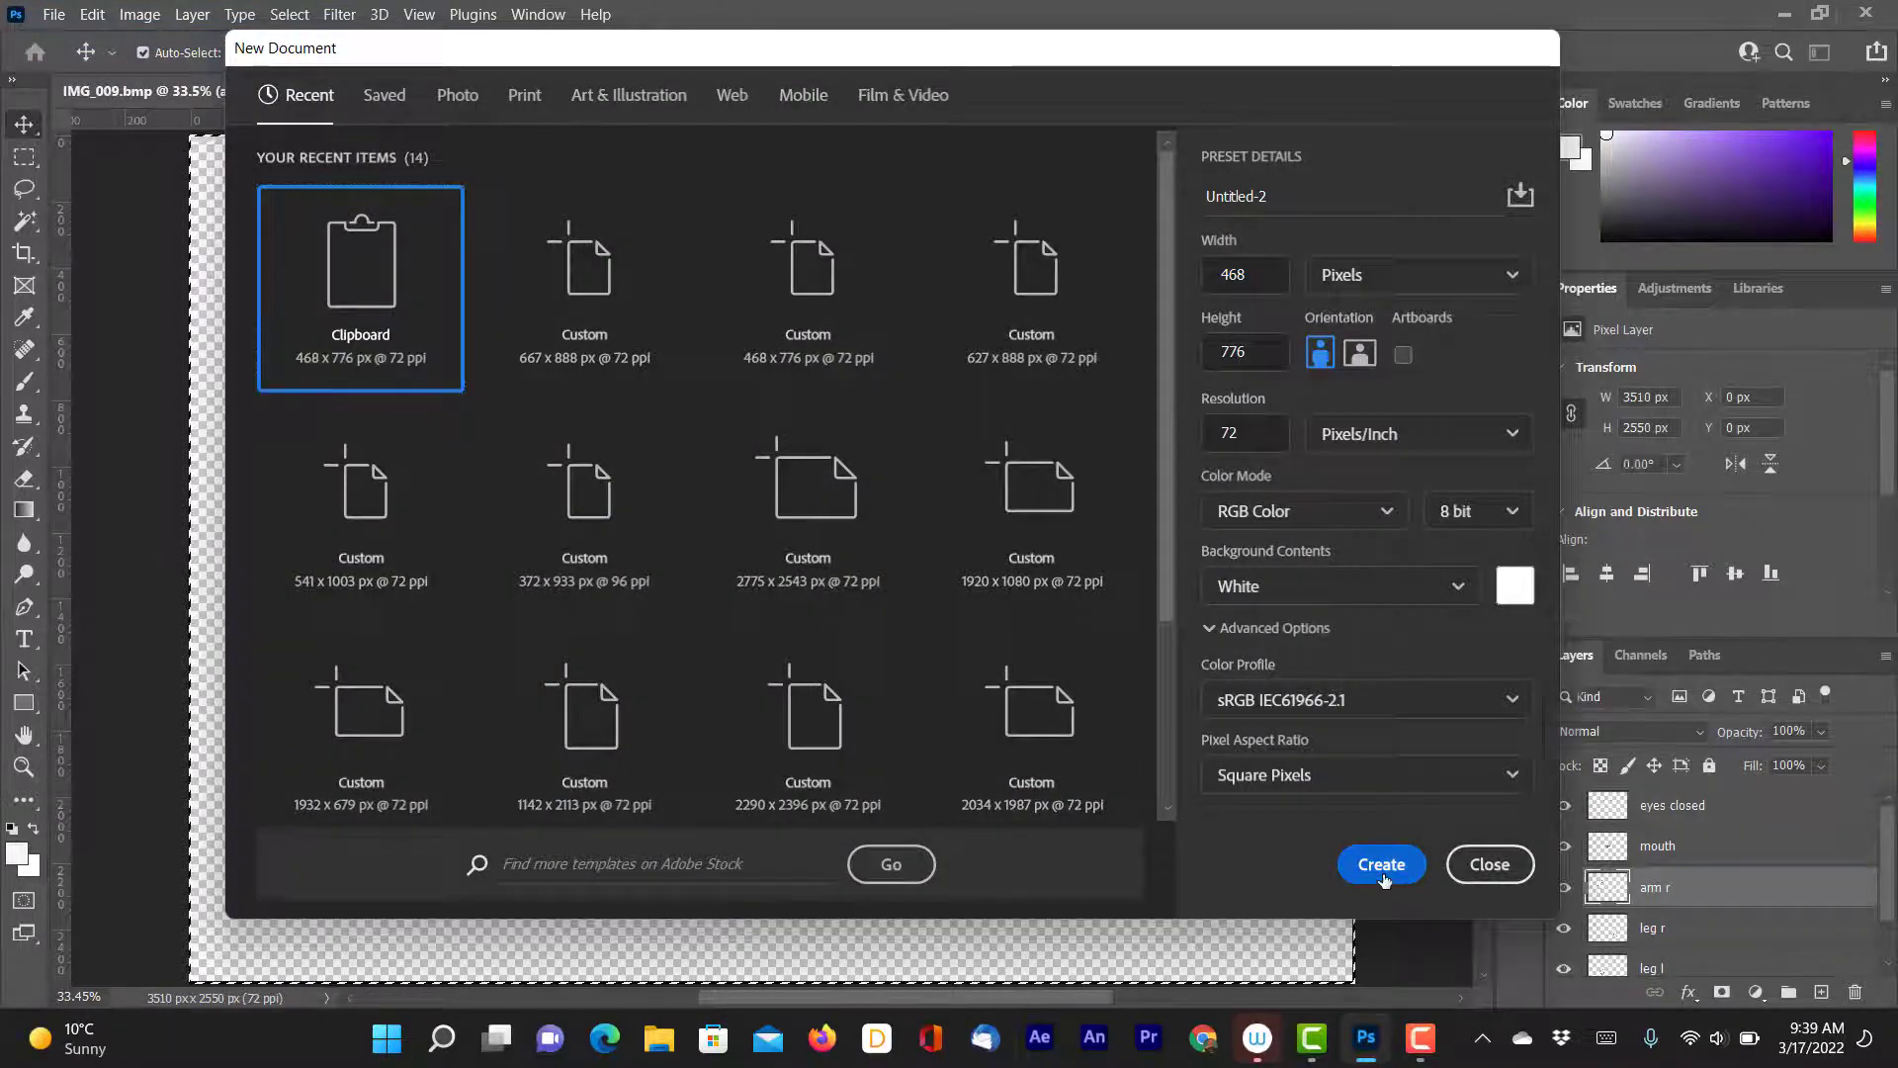
pyautogui.hotkey('ctrl', 'v')
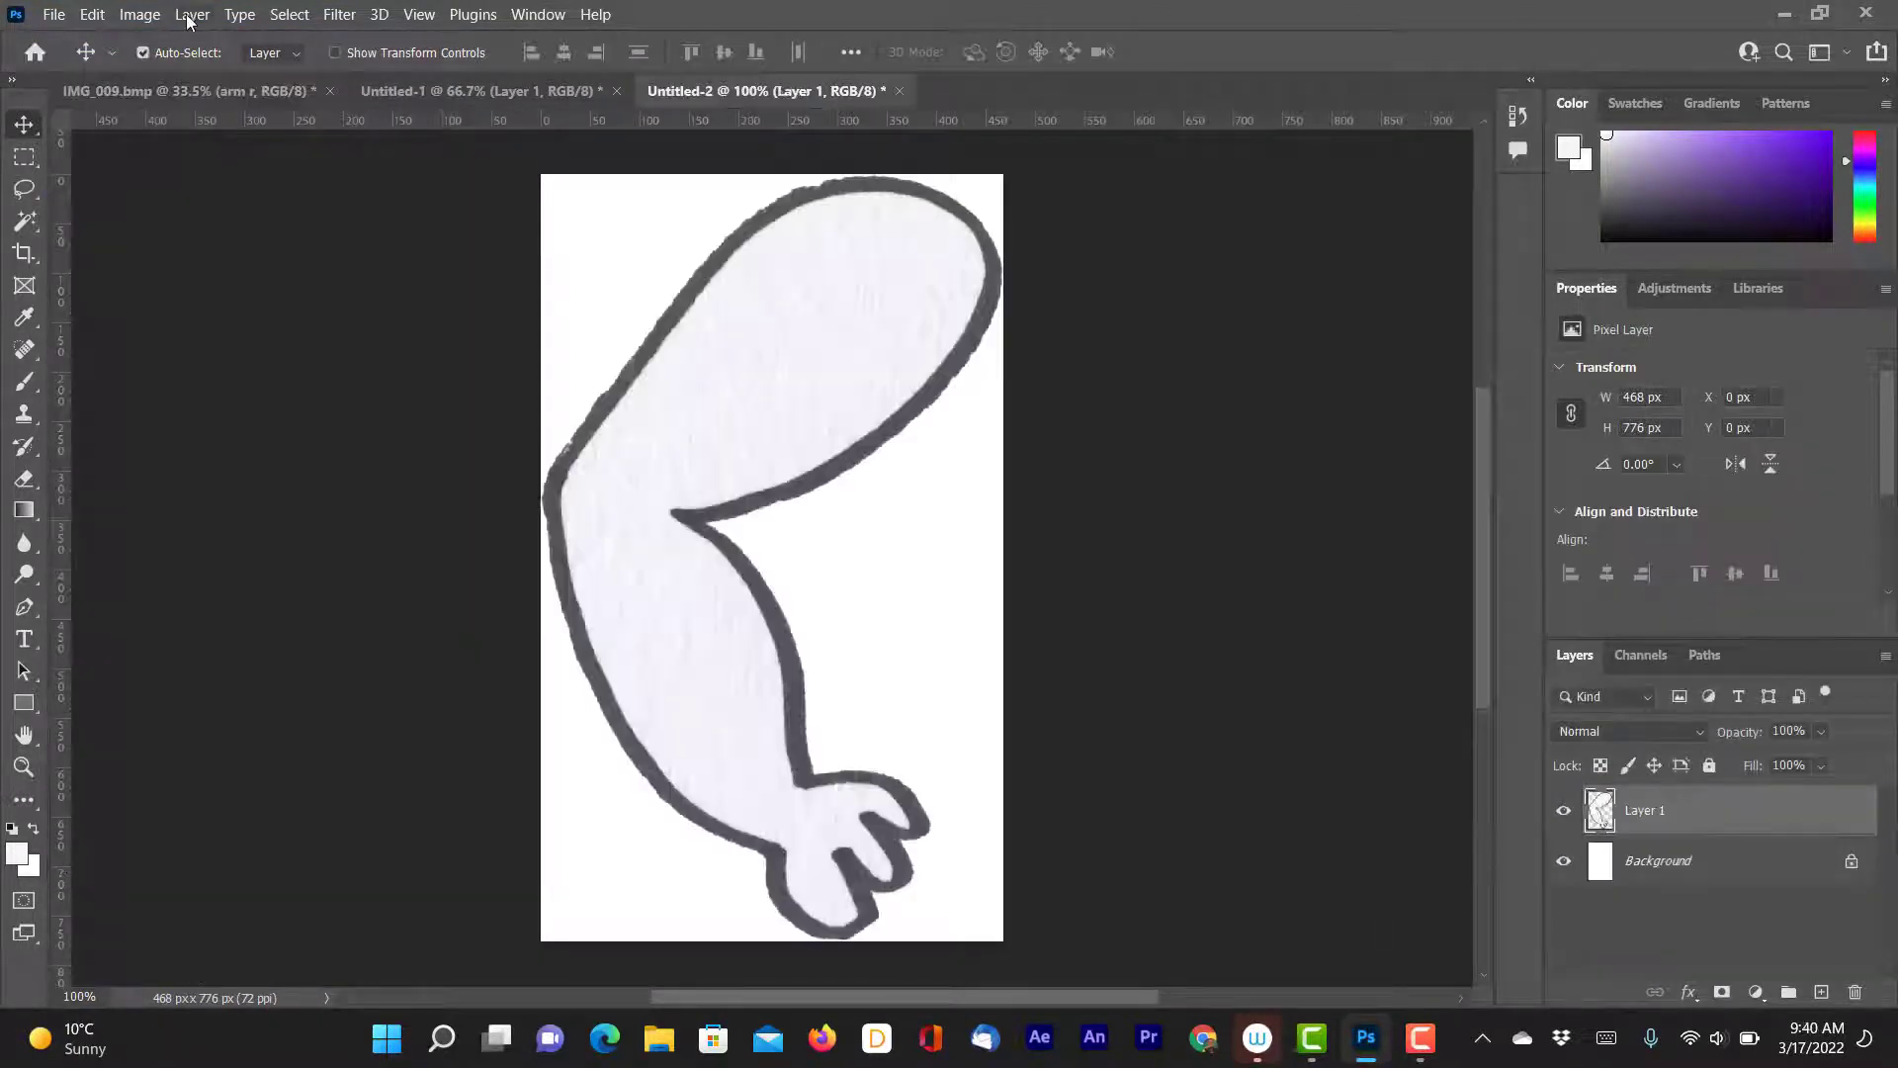
# - Flip the canvas of the new arm document horizontally and select the entire flipped arm layer
pyautogui.click(139, 15)
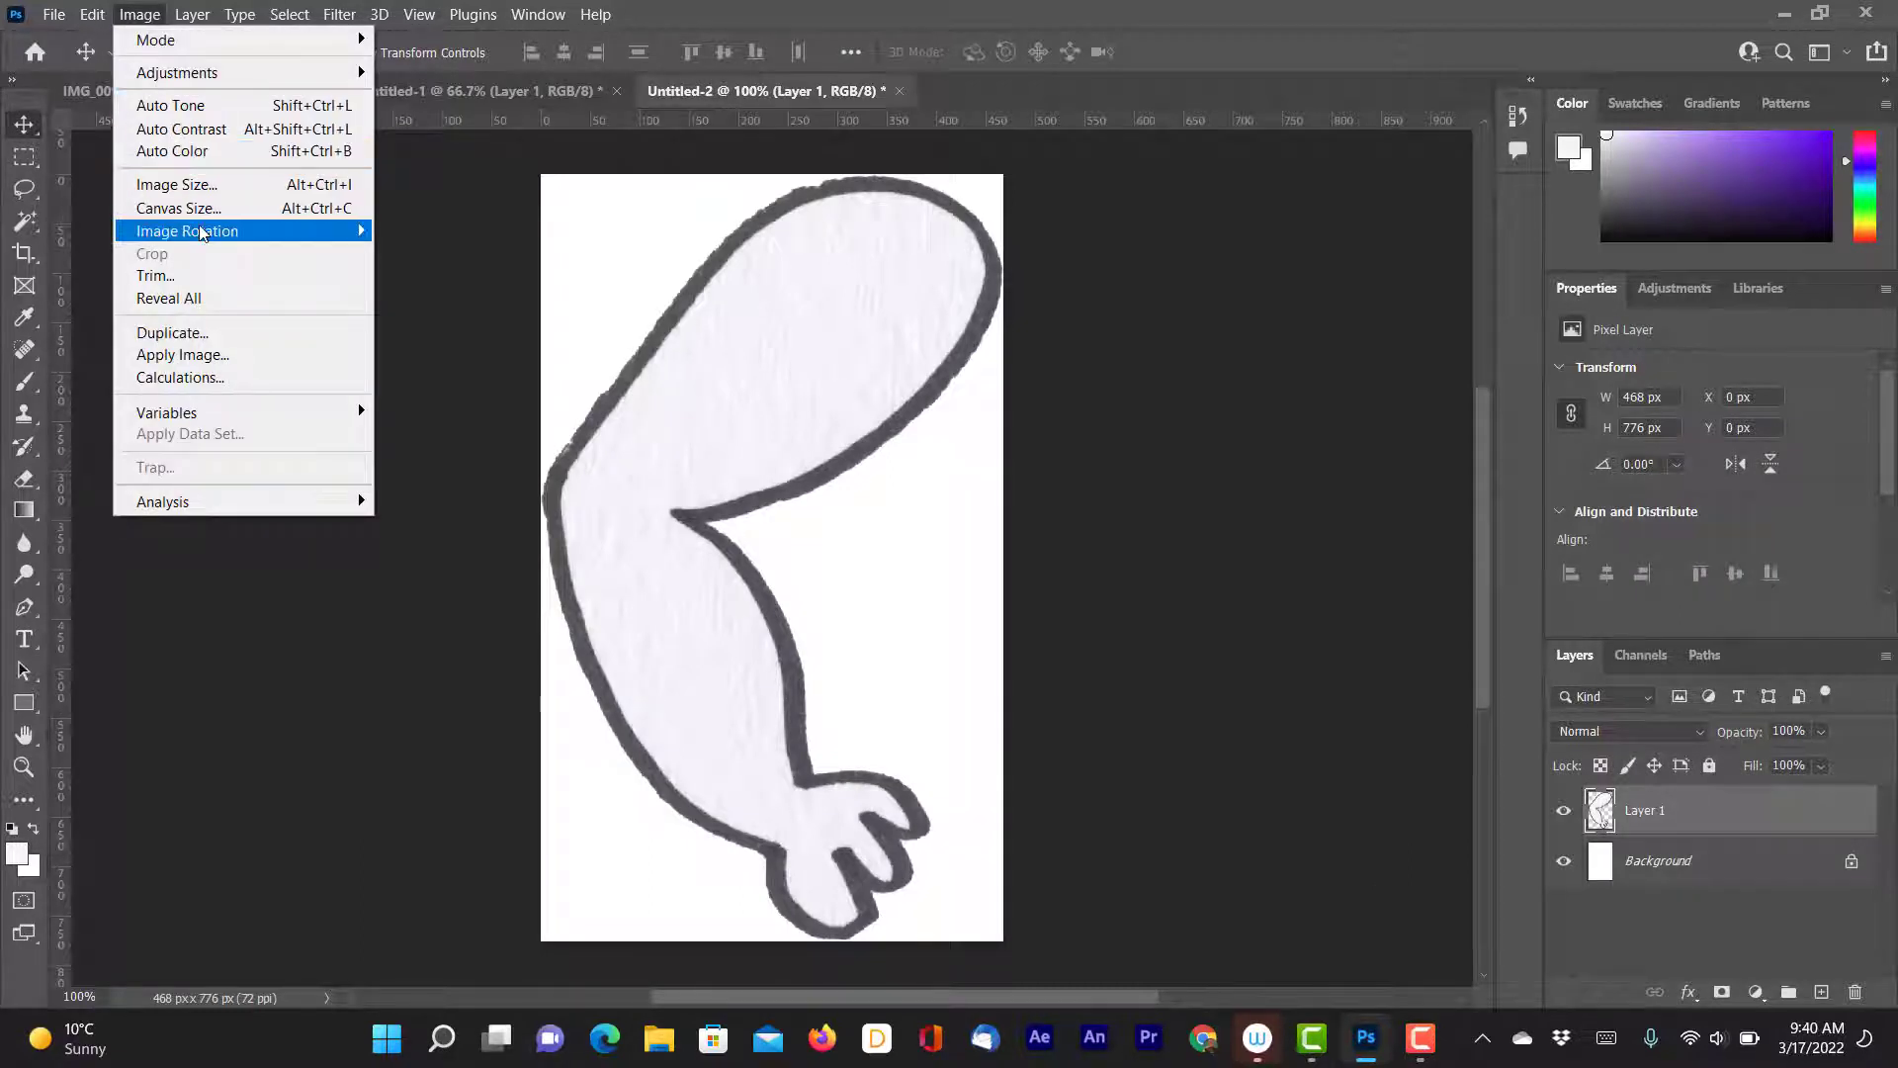
pyautogui.moveTo(201, 233)
pyautogui.click(478, 334)
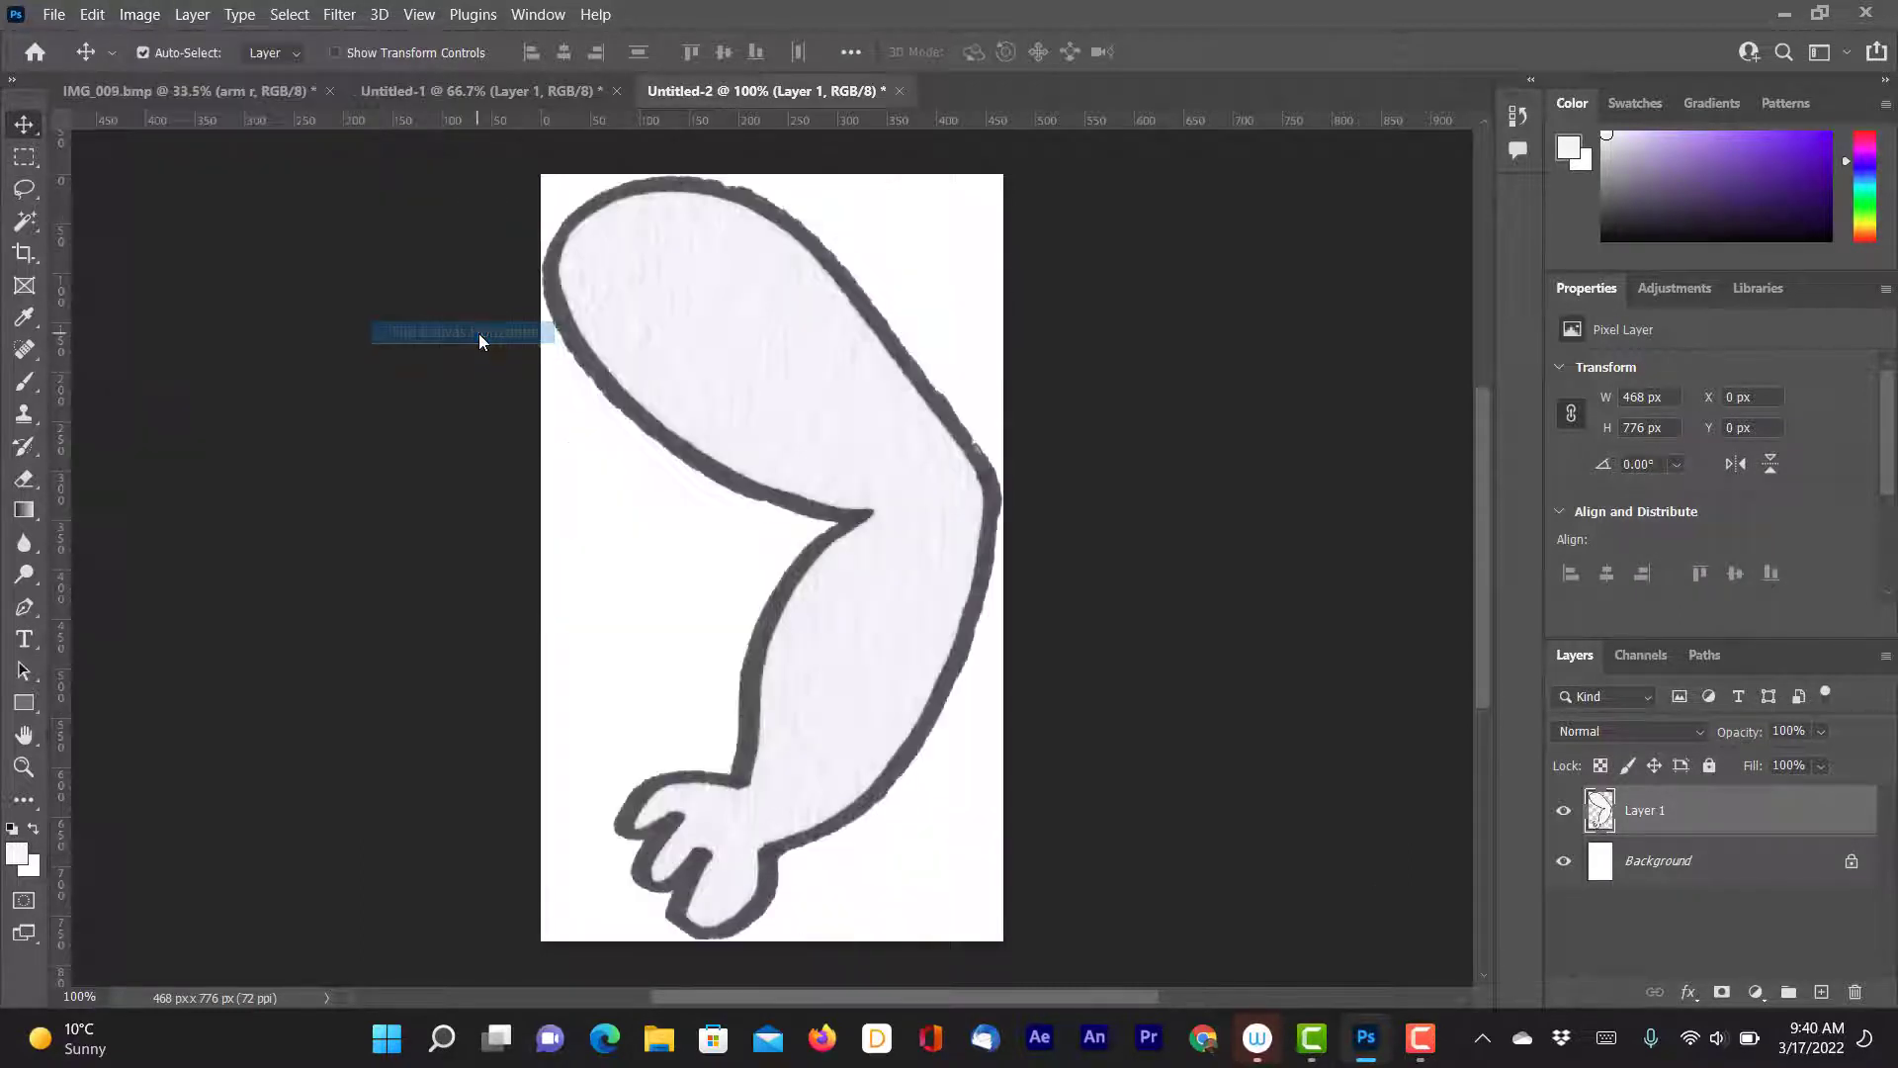
pyautogui.hotkey('ctrl', 'a')
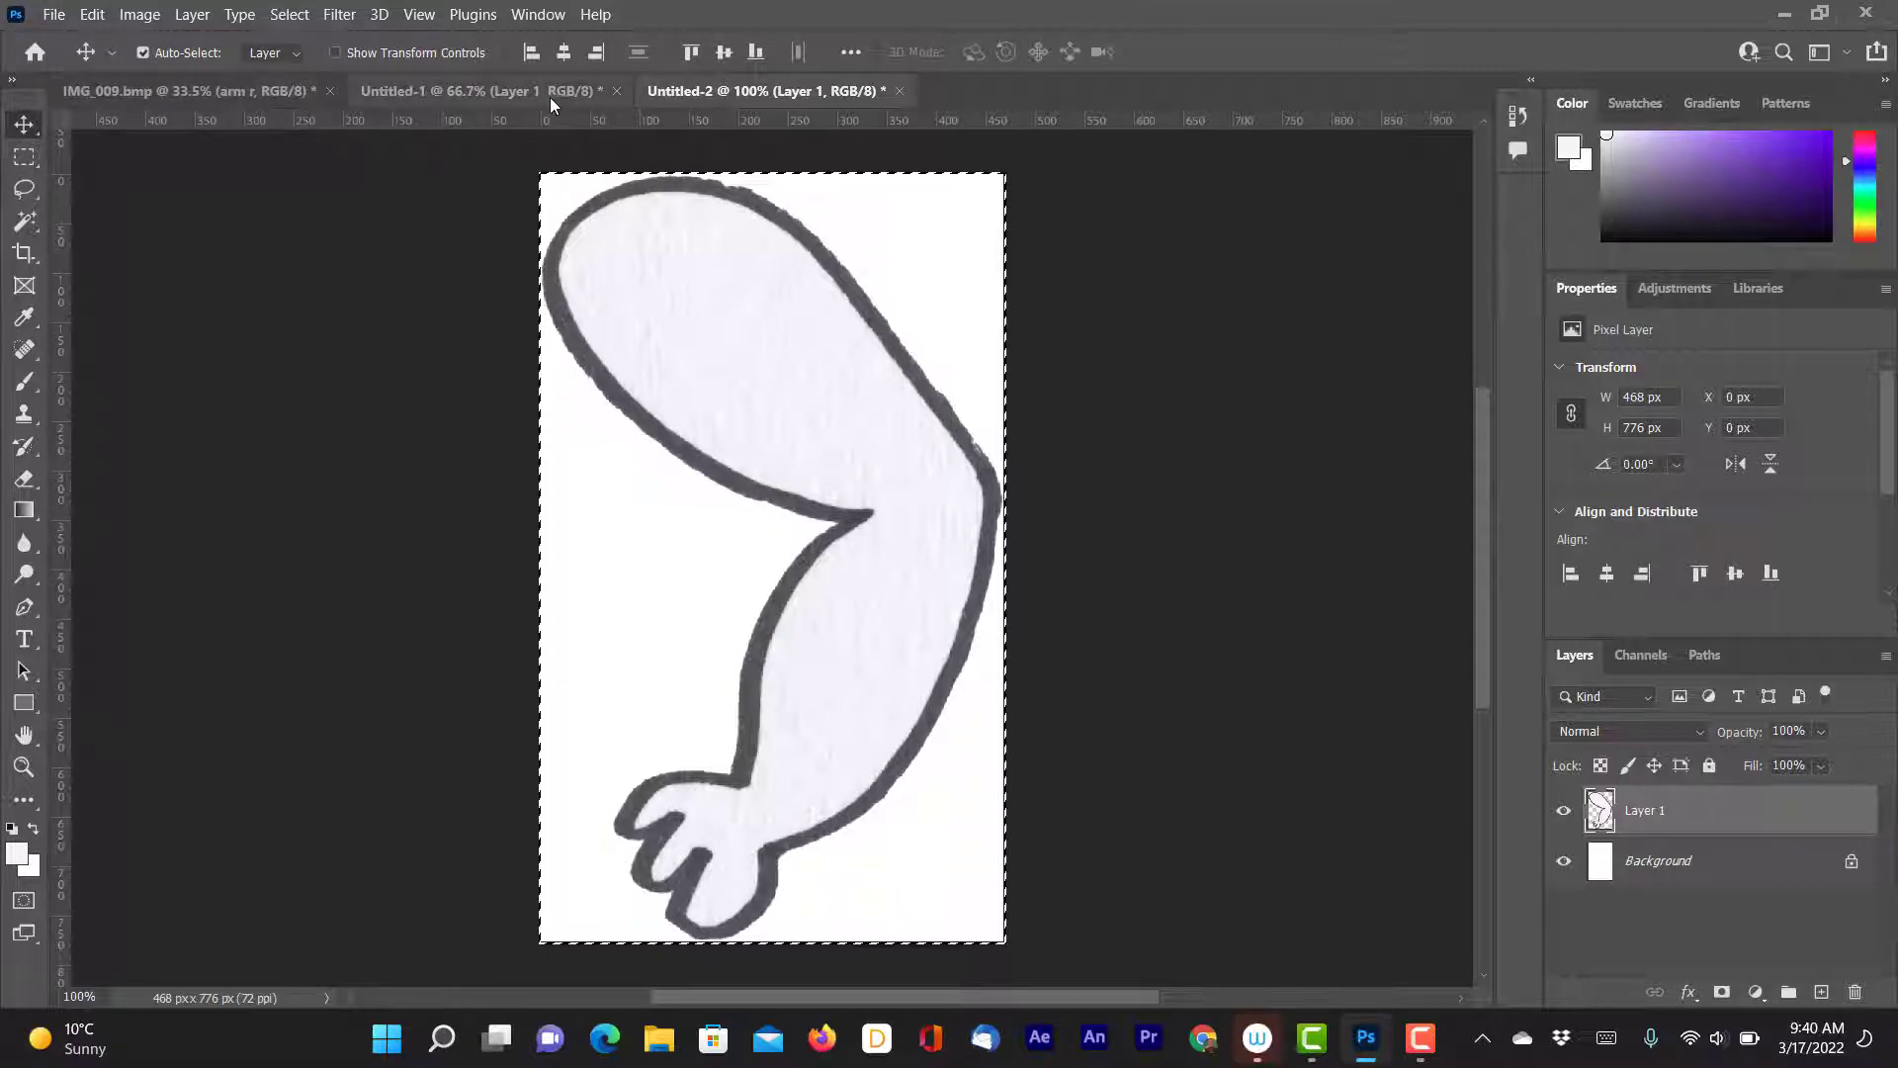
# - Paste the flipped arm into IMG_009.bmp and place it at the face's upper right side, at about X 2121 px, Y 653 px
pyautogui.click(252, 90)
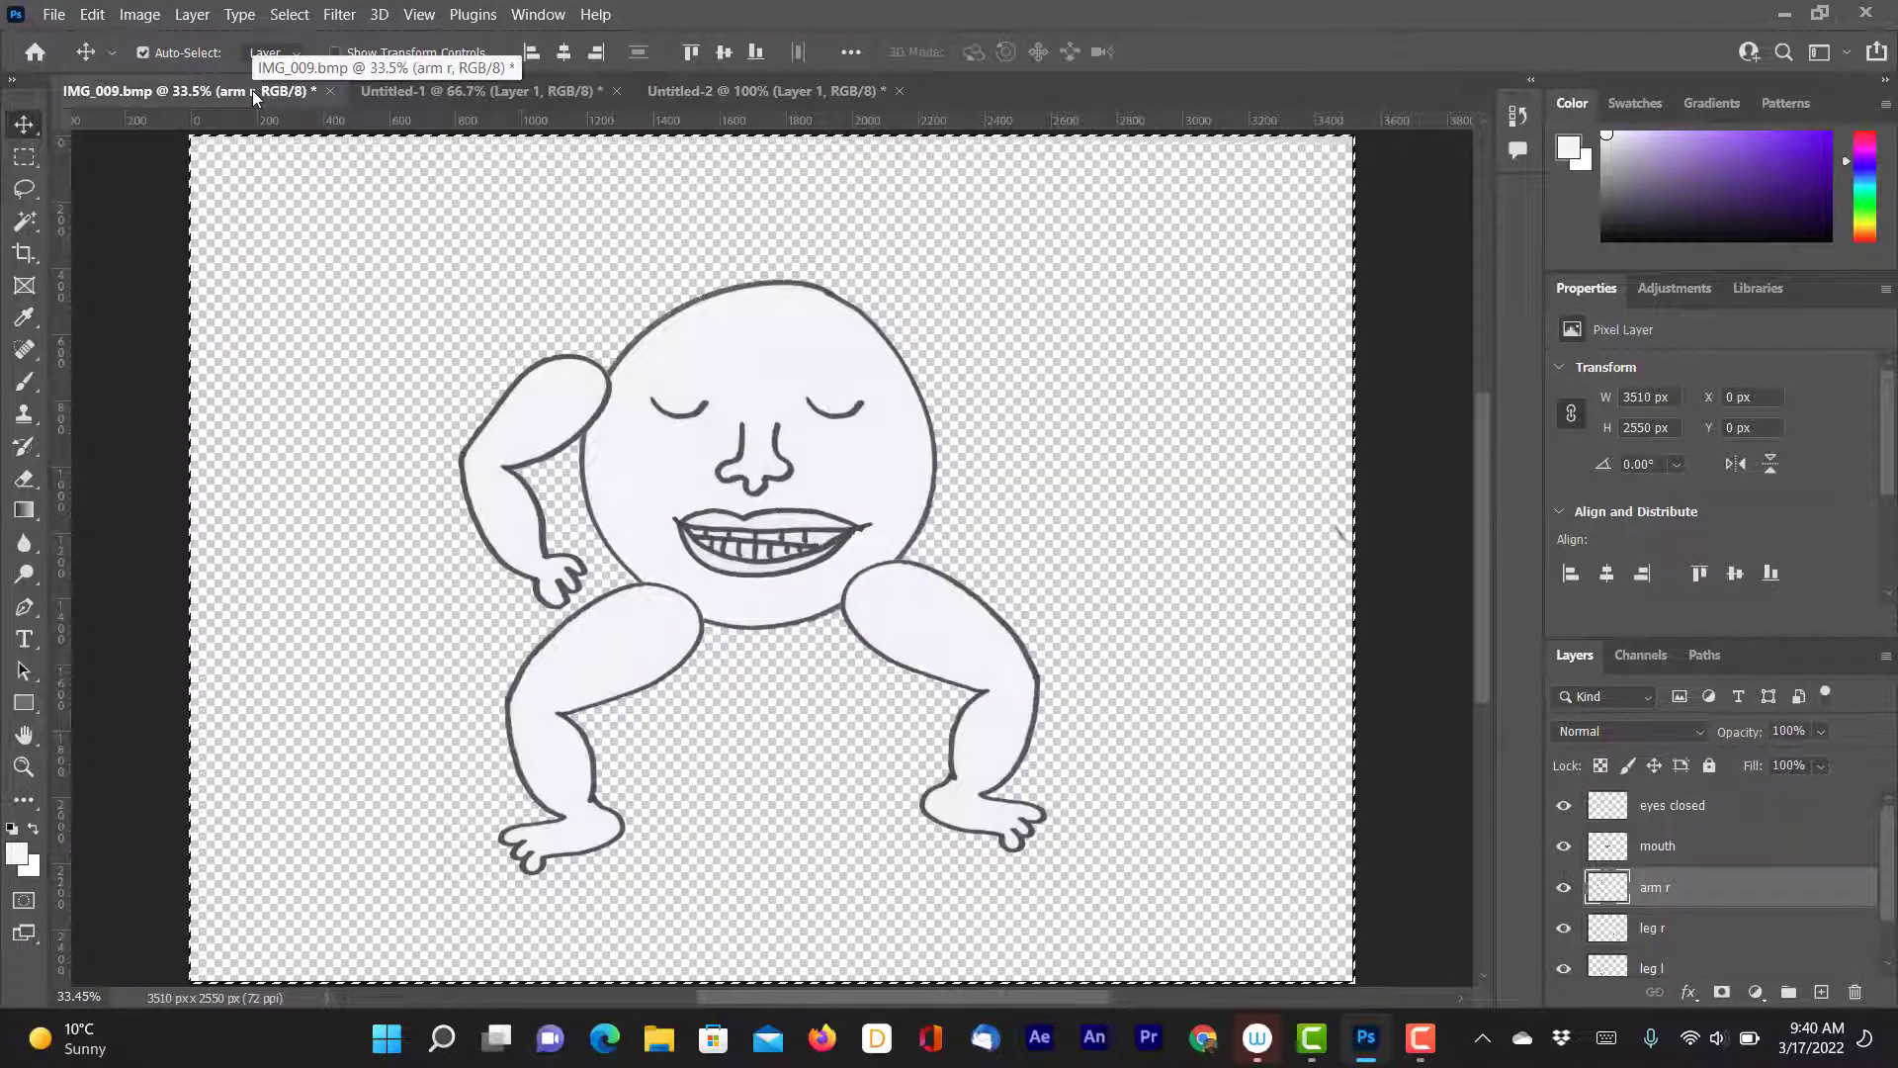
pyautogui.hotkey('ctrl', 'v')
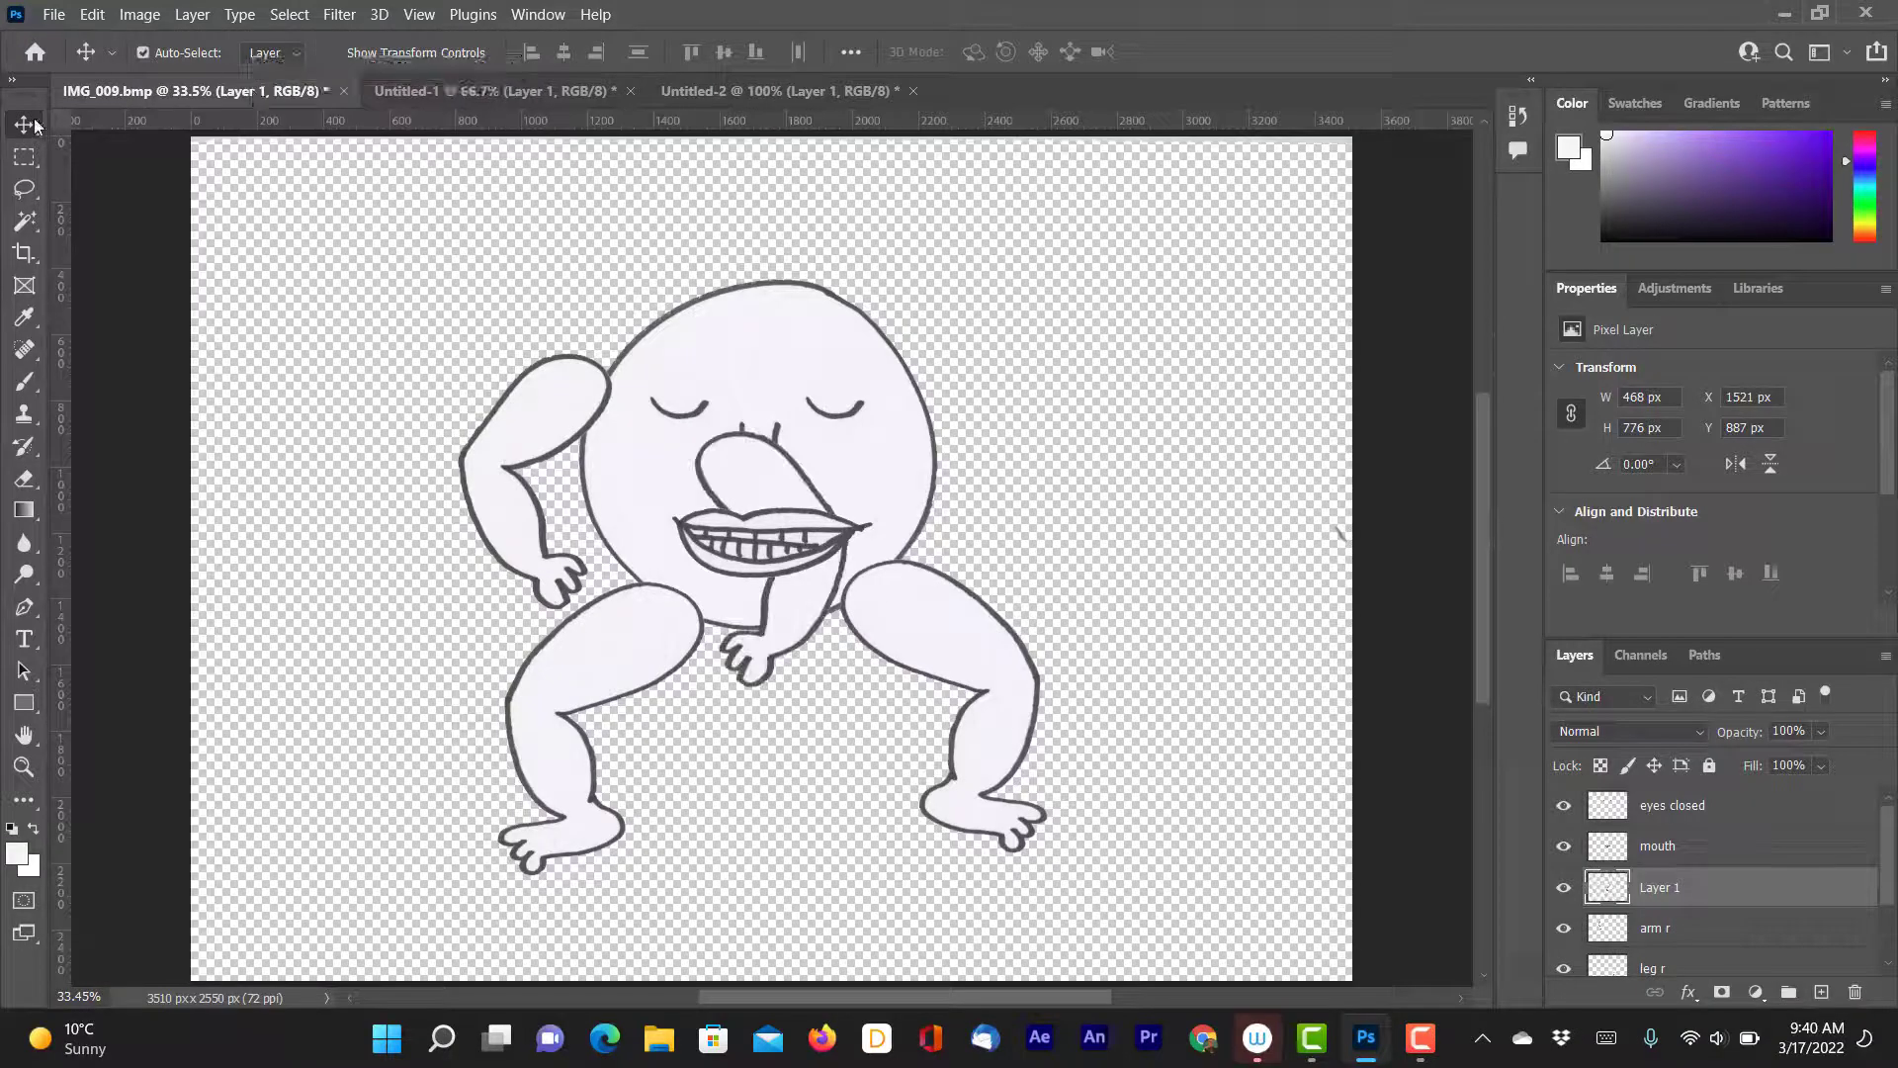
pyautogui.moveTo(759, 484); pyautogui.dragTo(957, 408)
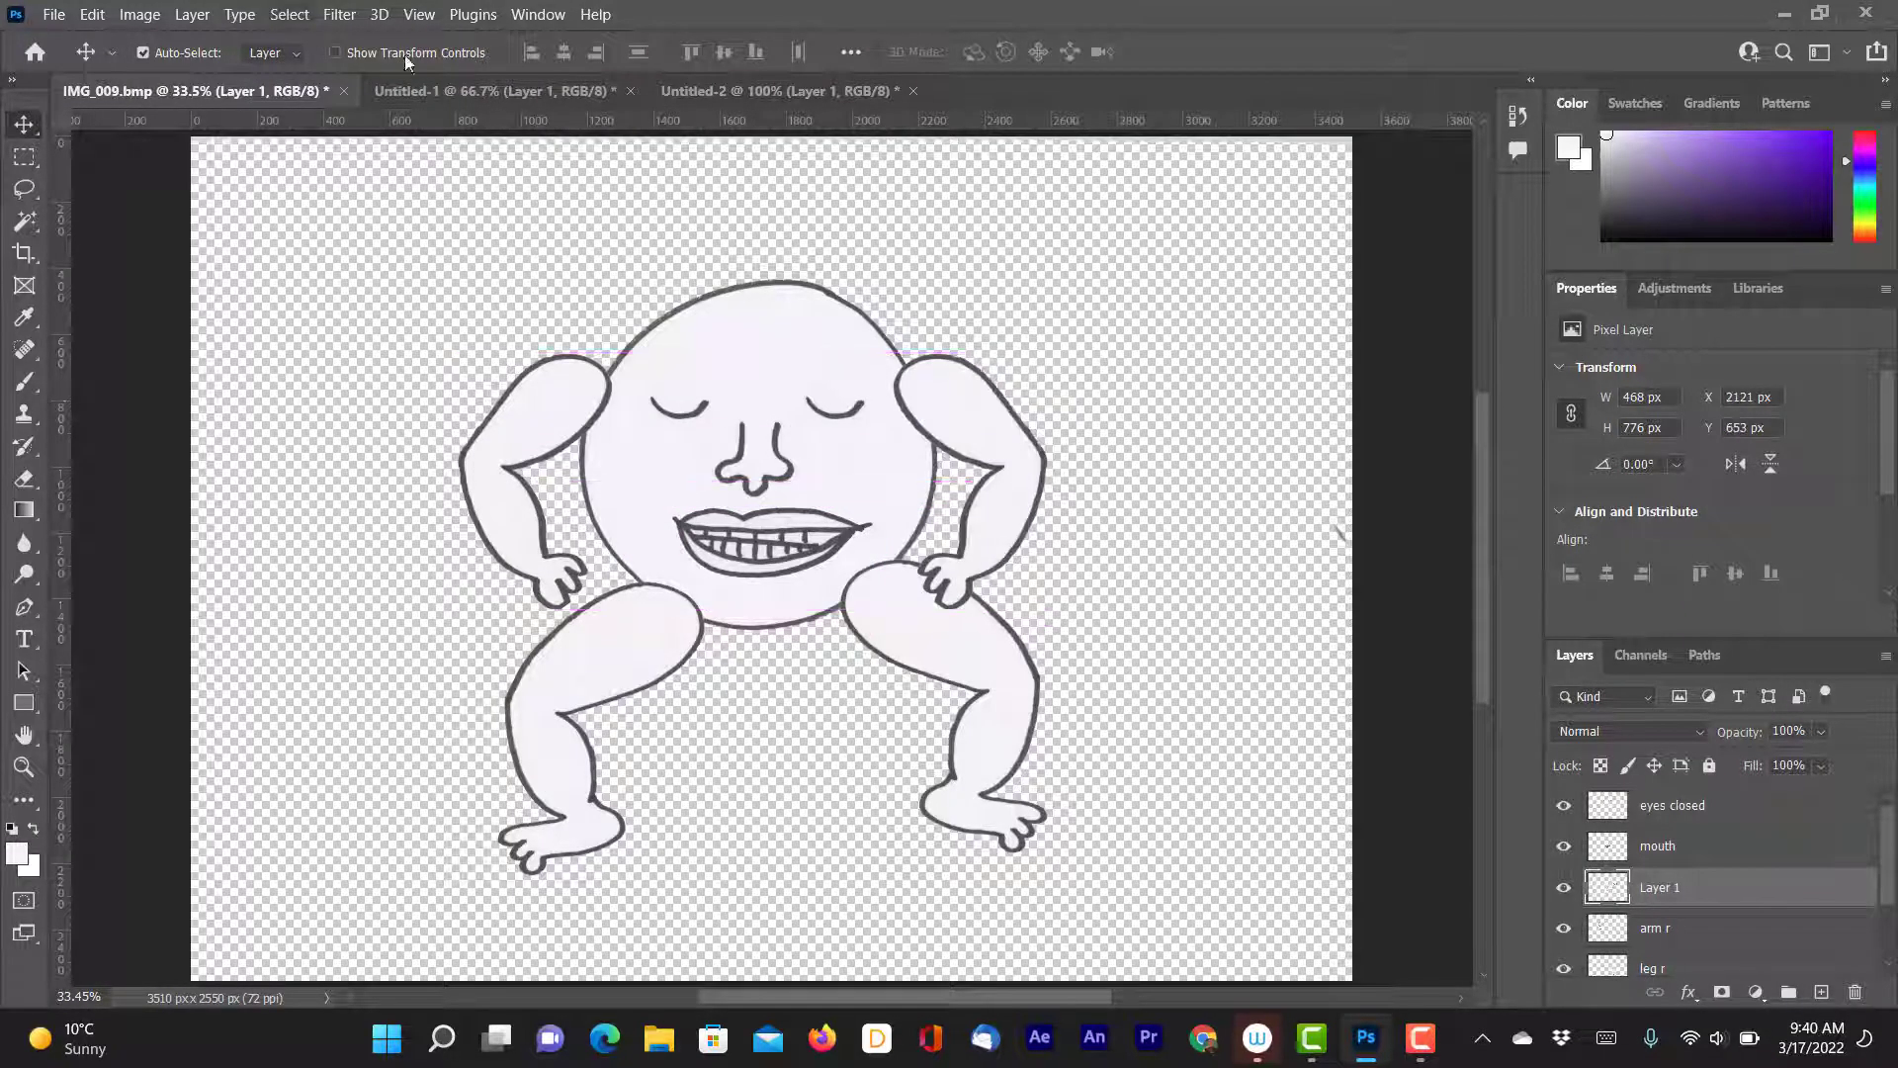
# - Close the temporary leg and arm documents, Untitled-1 and Untitled-2, without saving them
pyautogui.click(482, 97)
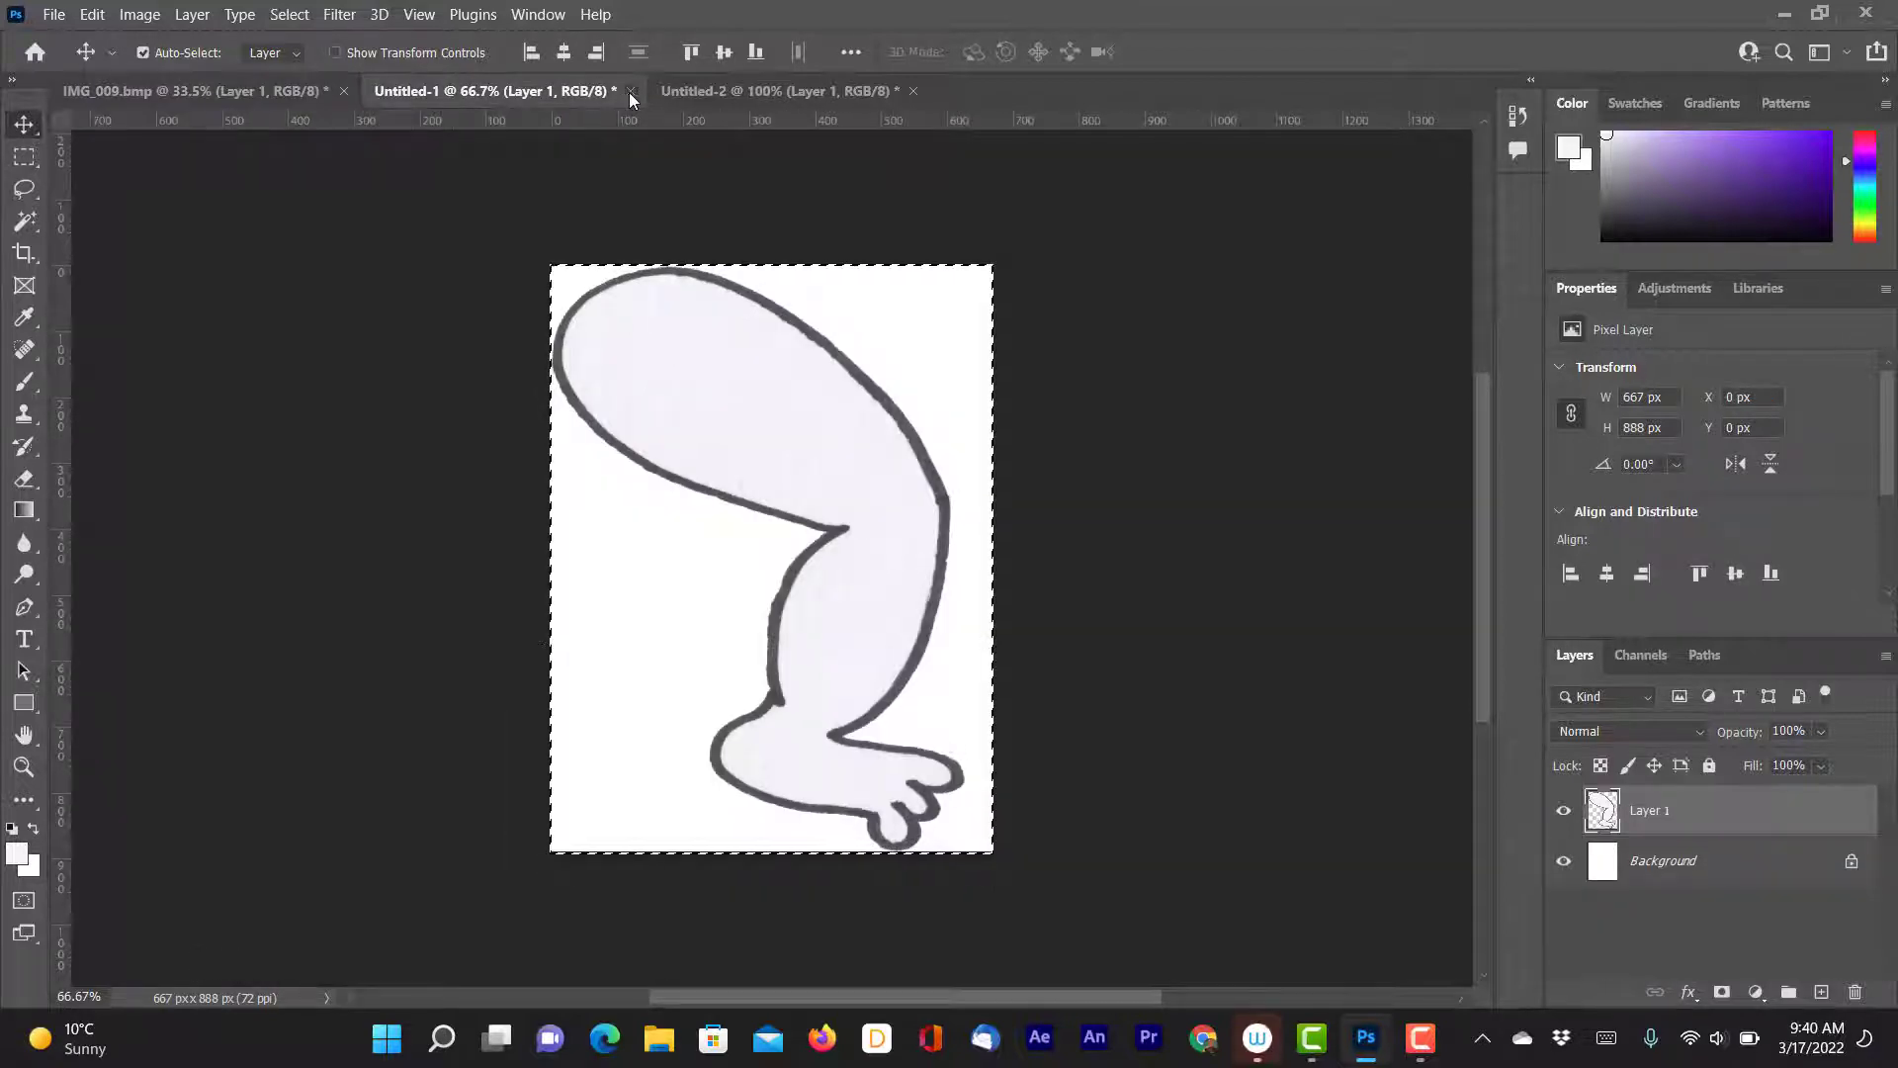
pyautogui.click(628, 91)
pyautogui.click(986, 405)
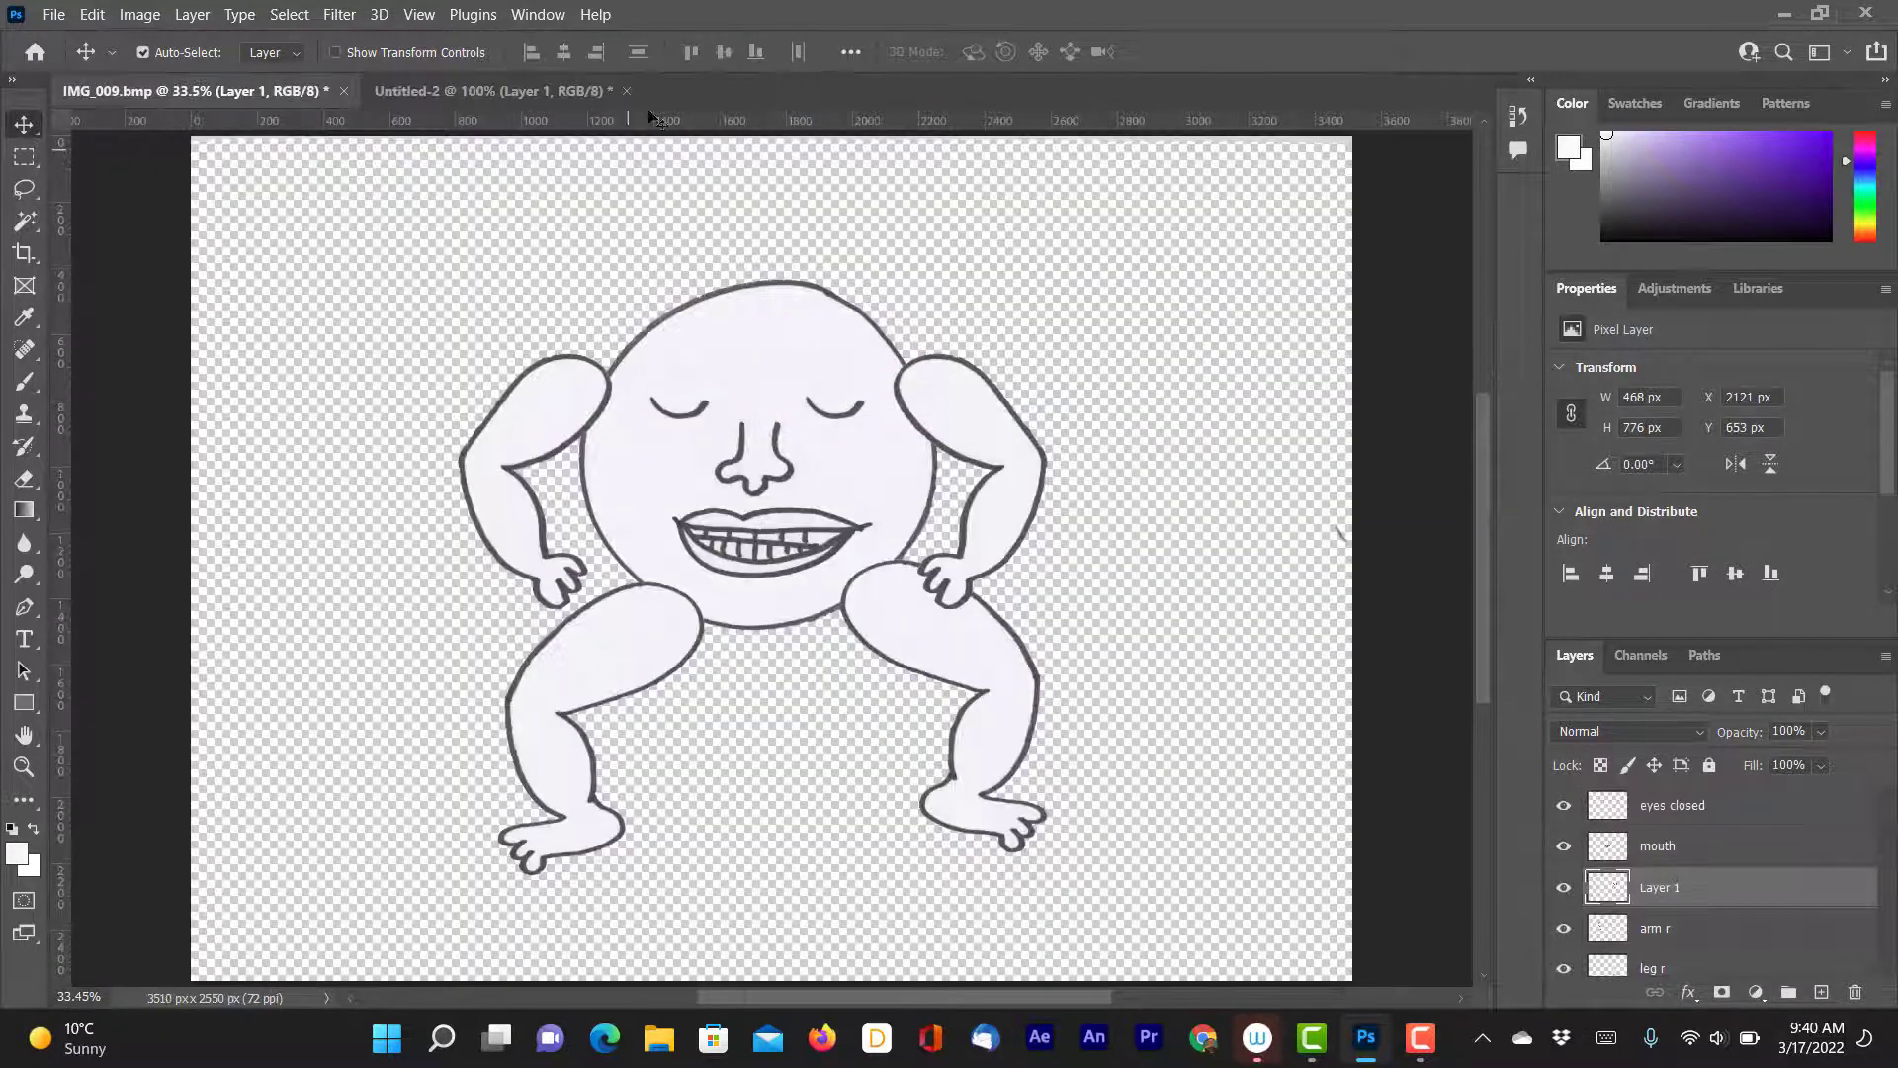
pyautogui.click(627, 92)
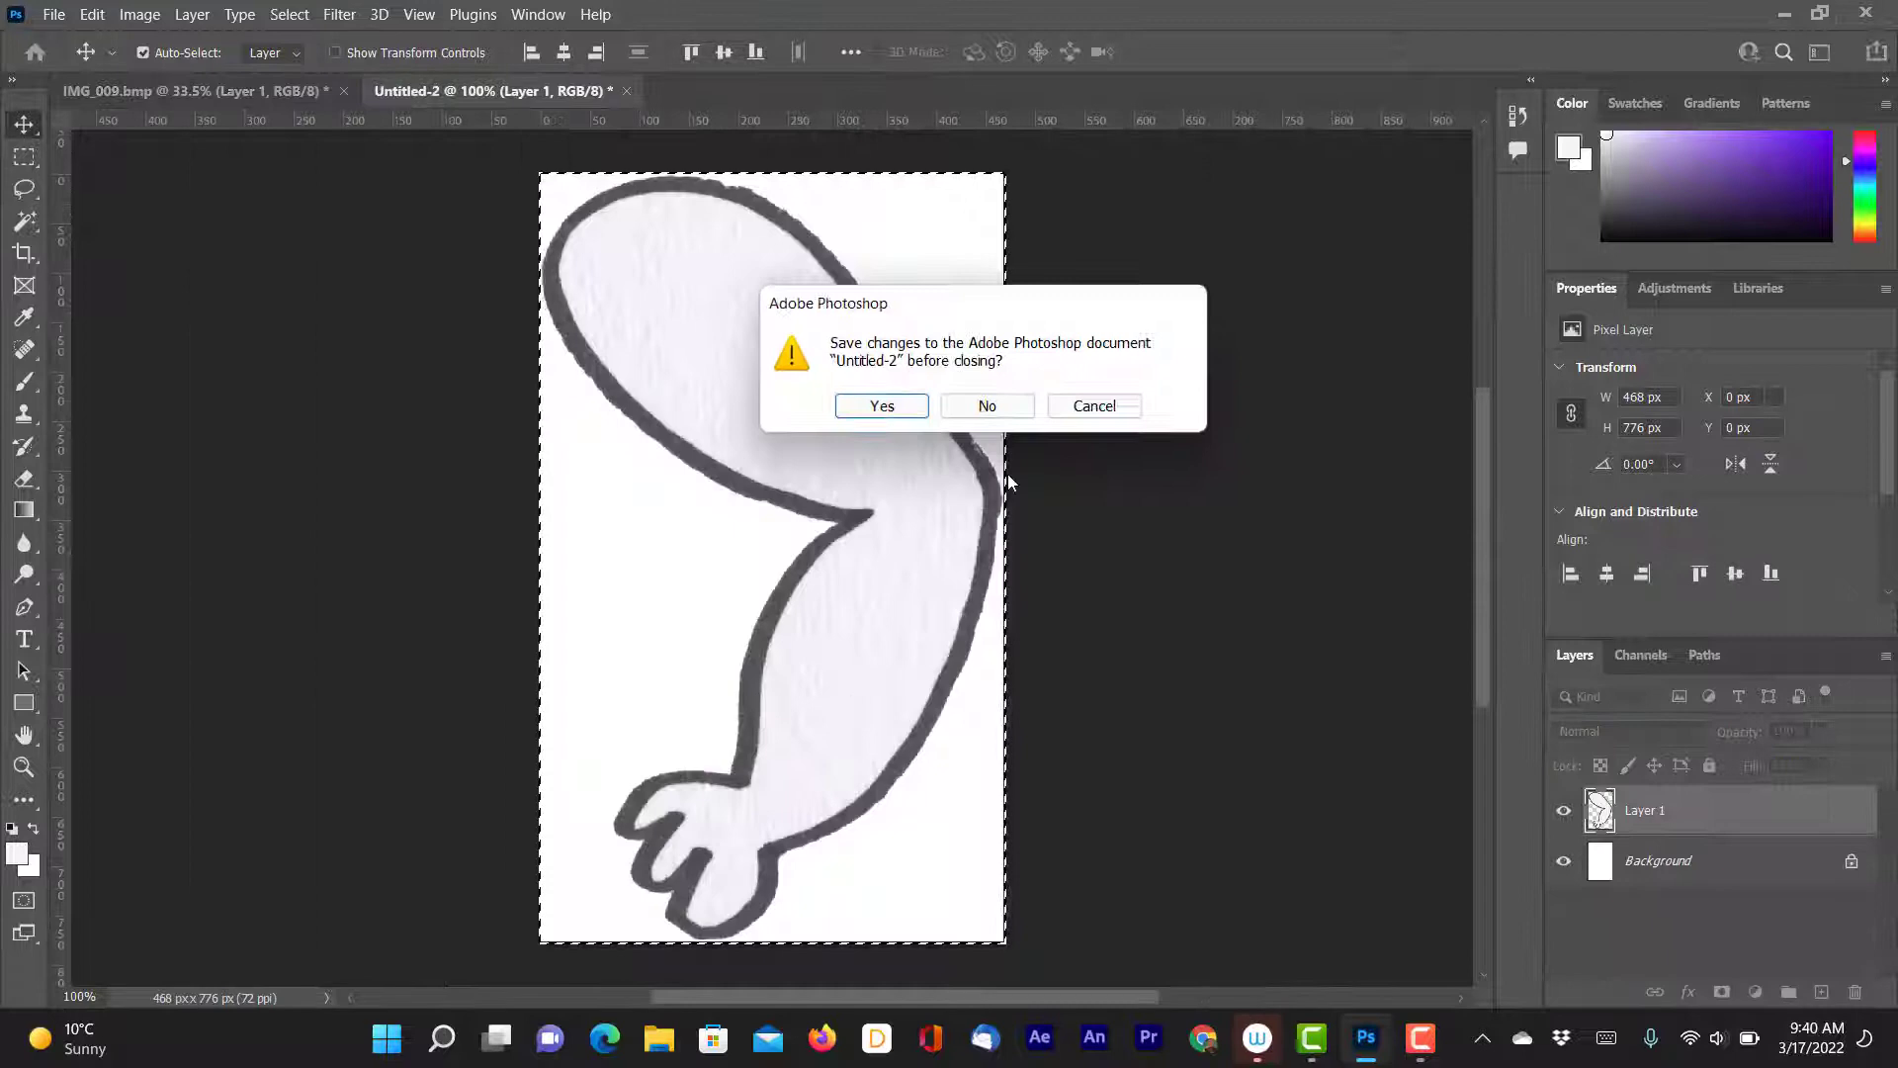
pyautogui.click(986, 405)
# - Save the layered character as a Photoshop file named "sun puppet" in Documents and close Photoshop
pyautogui.click(55, 17)
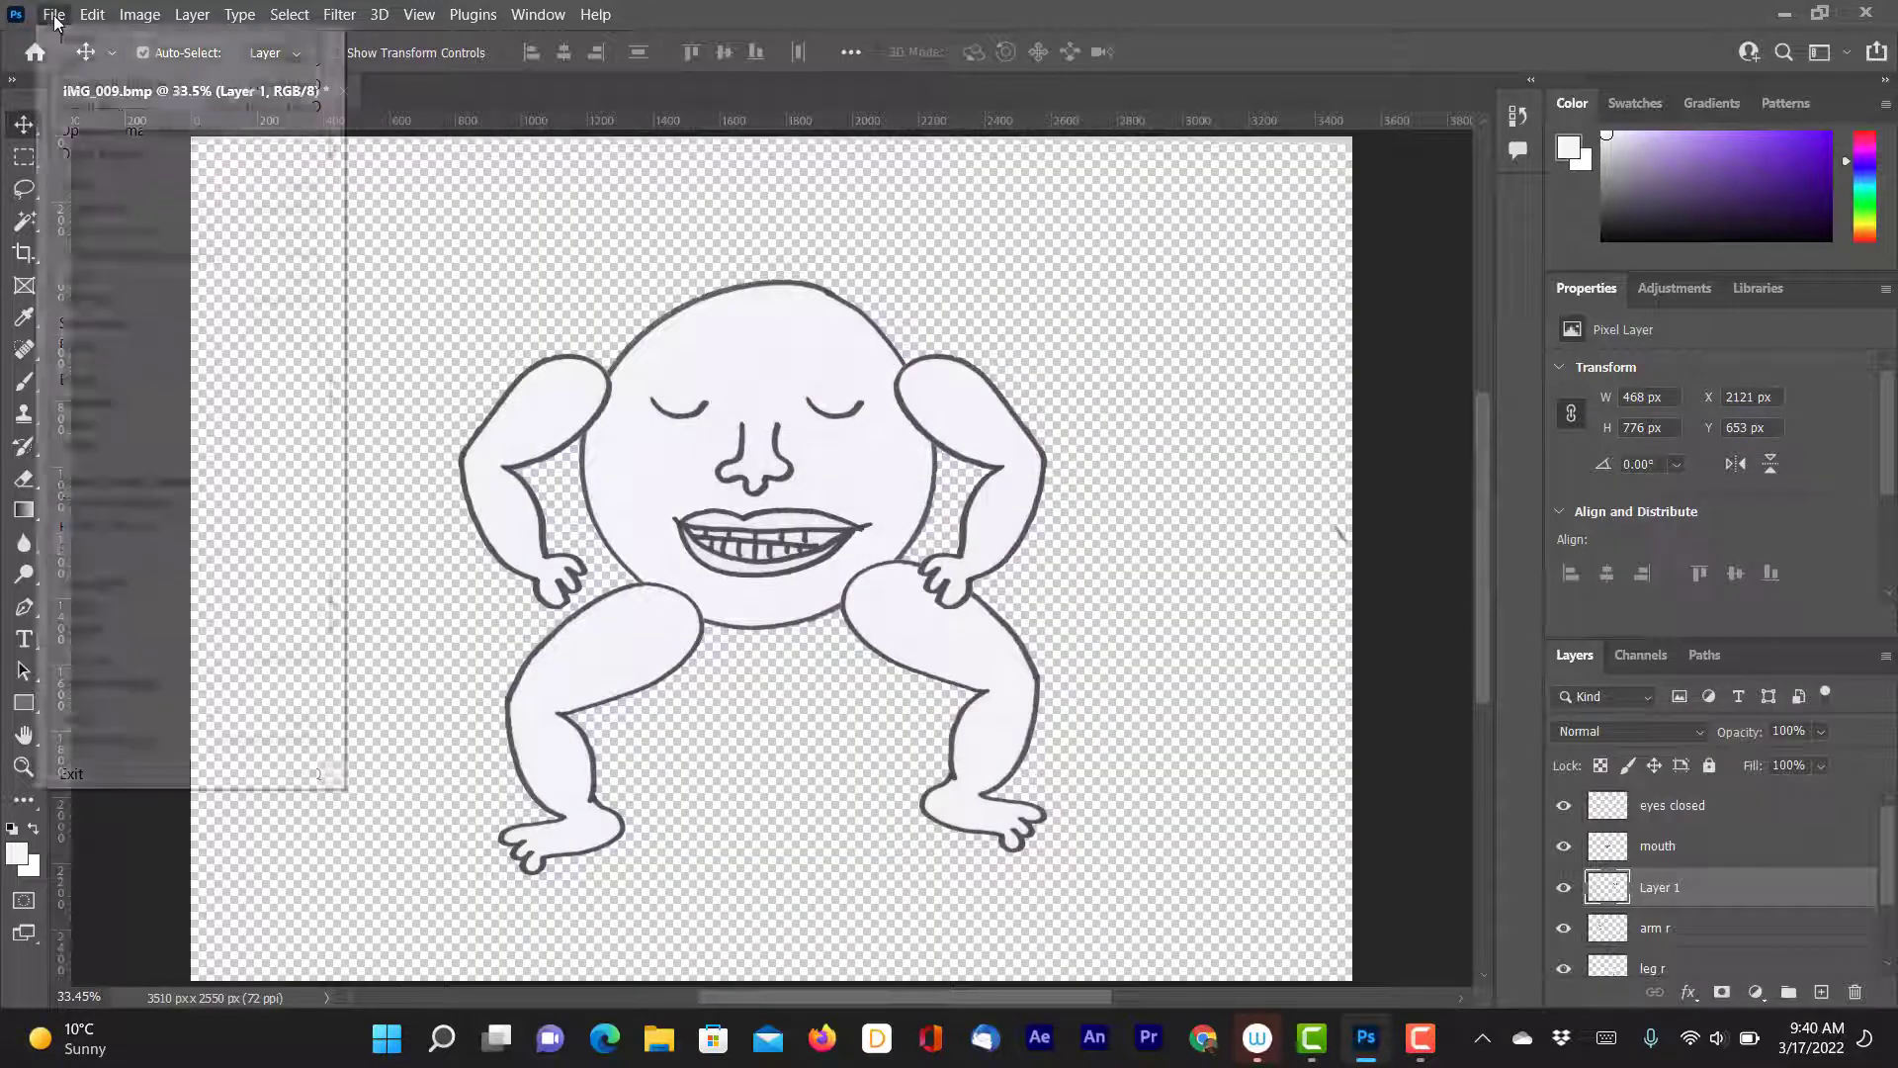
pyautogui.click(111, 278)
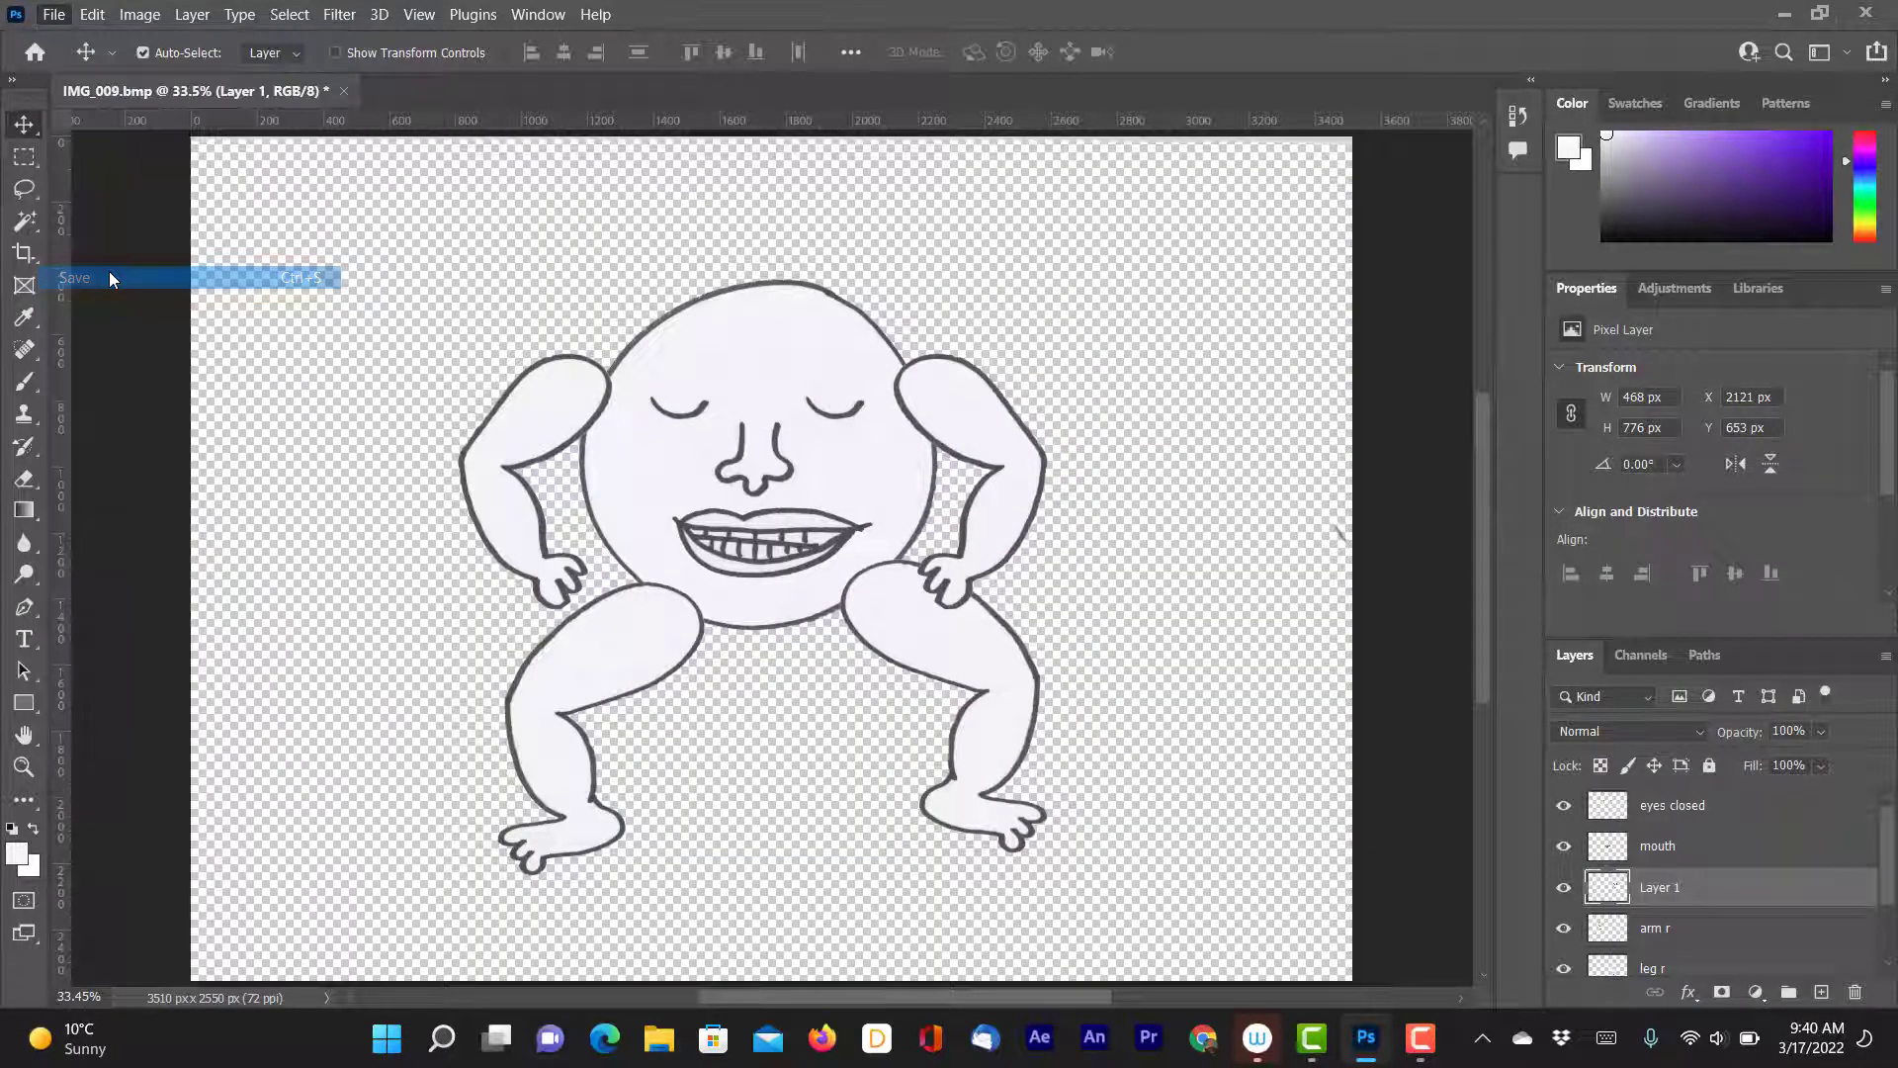
pyautogui.write('s')
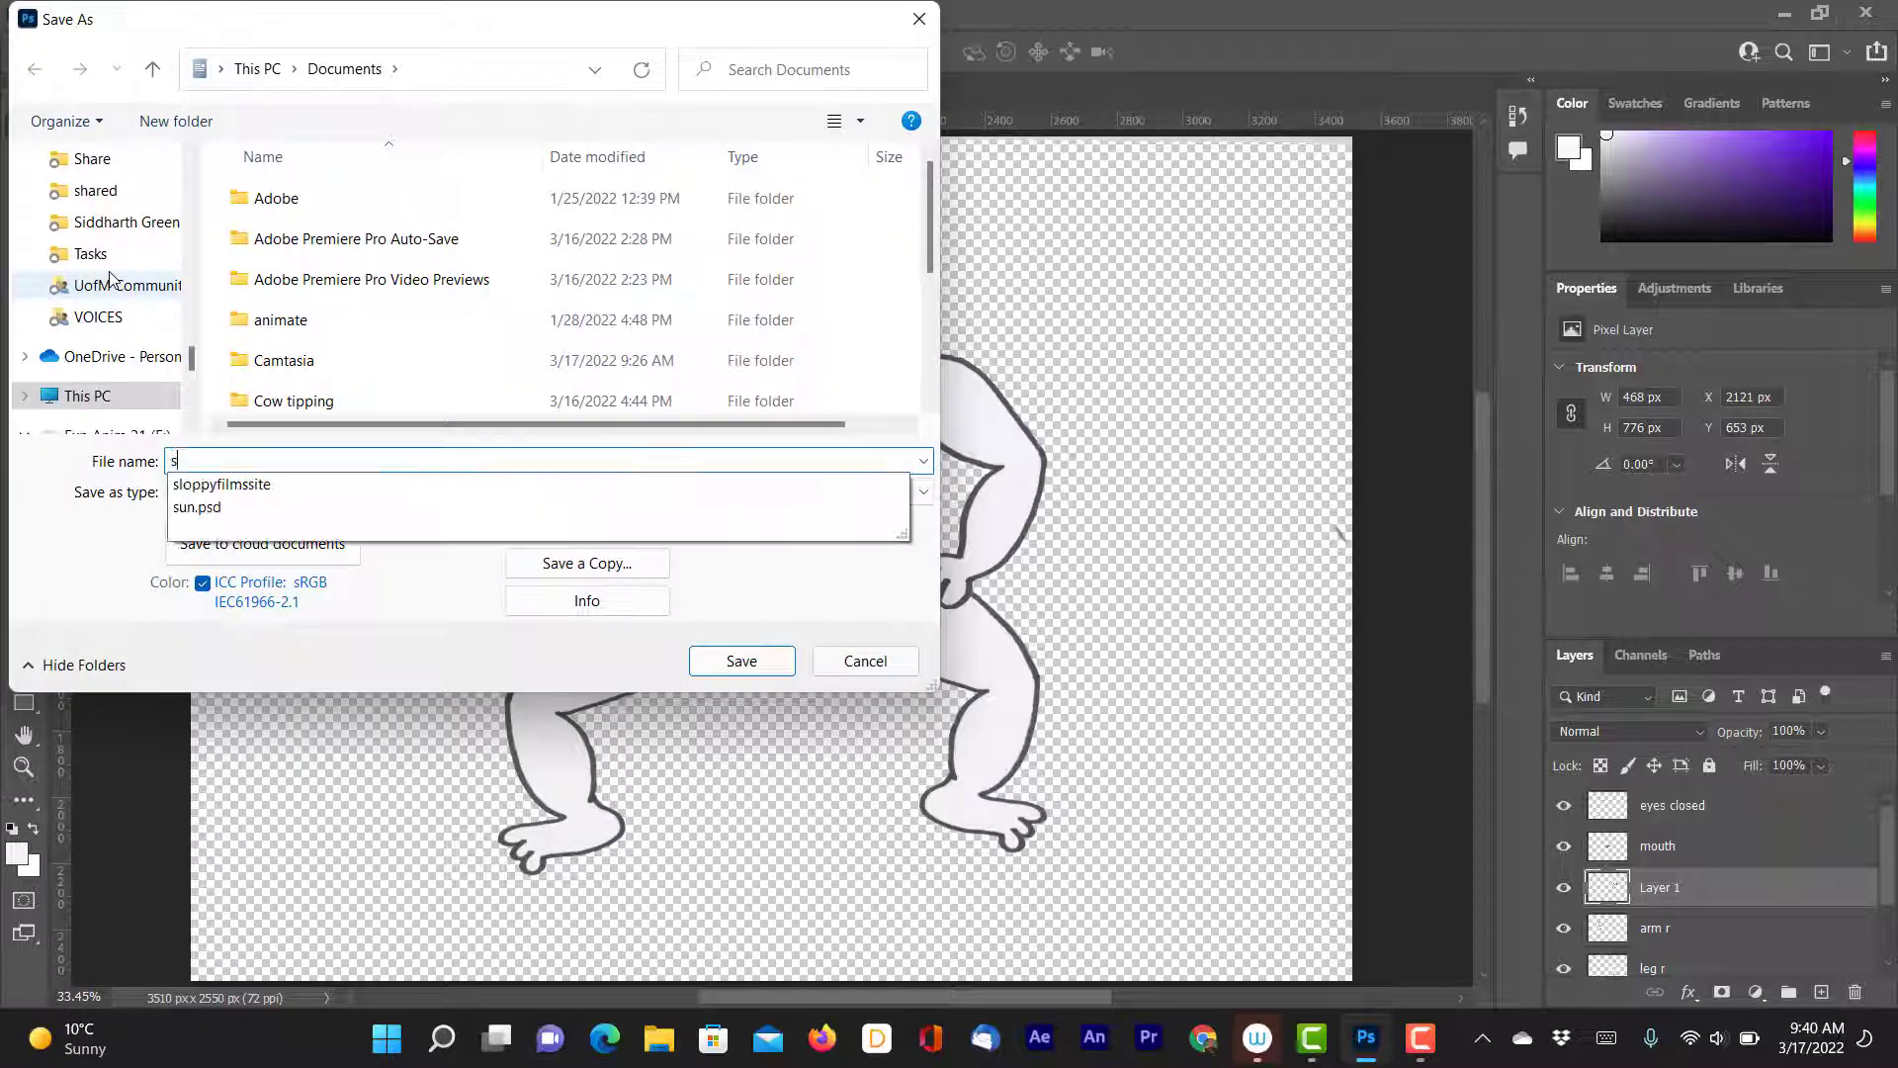
pyautogui.write('un pupet')
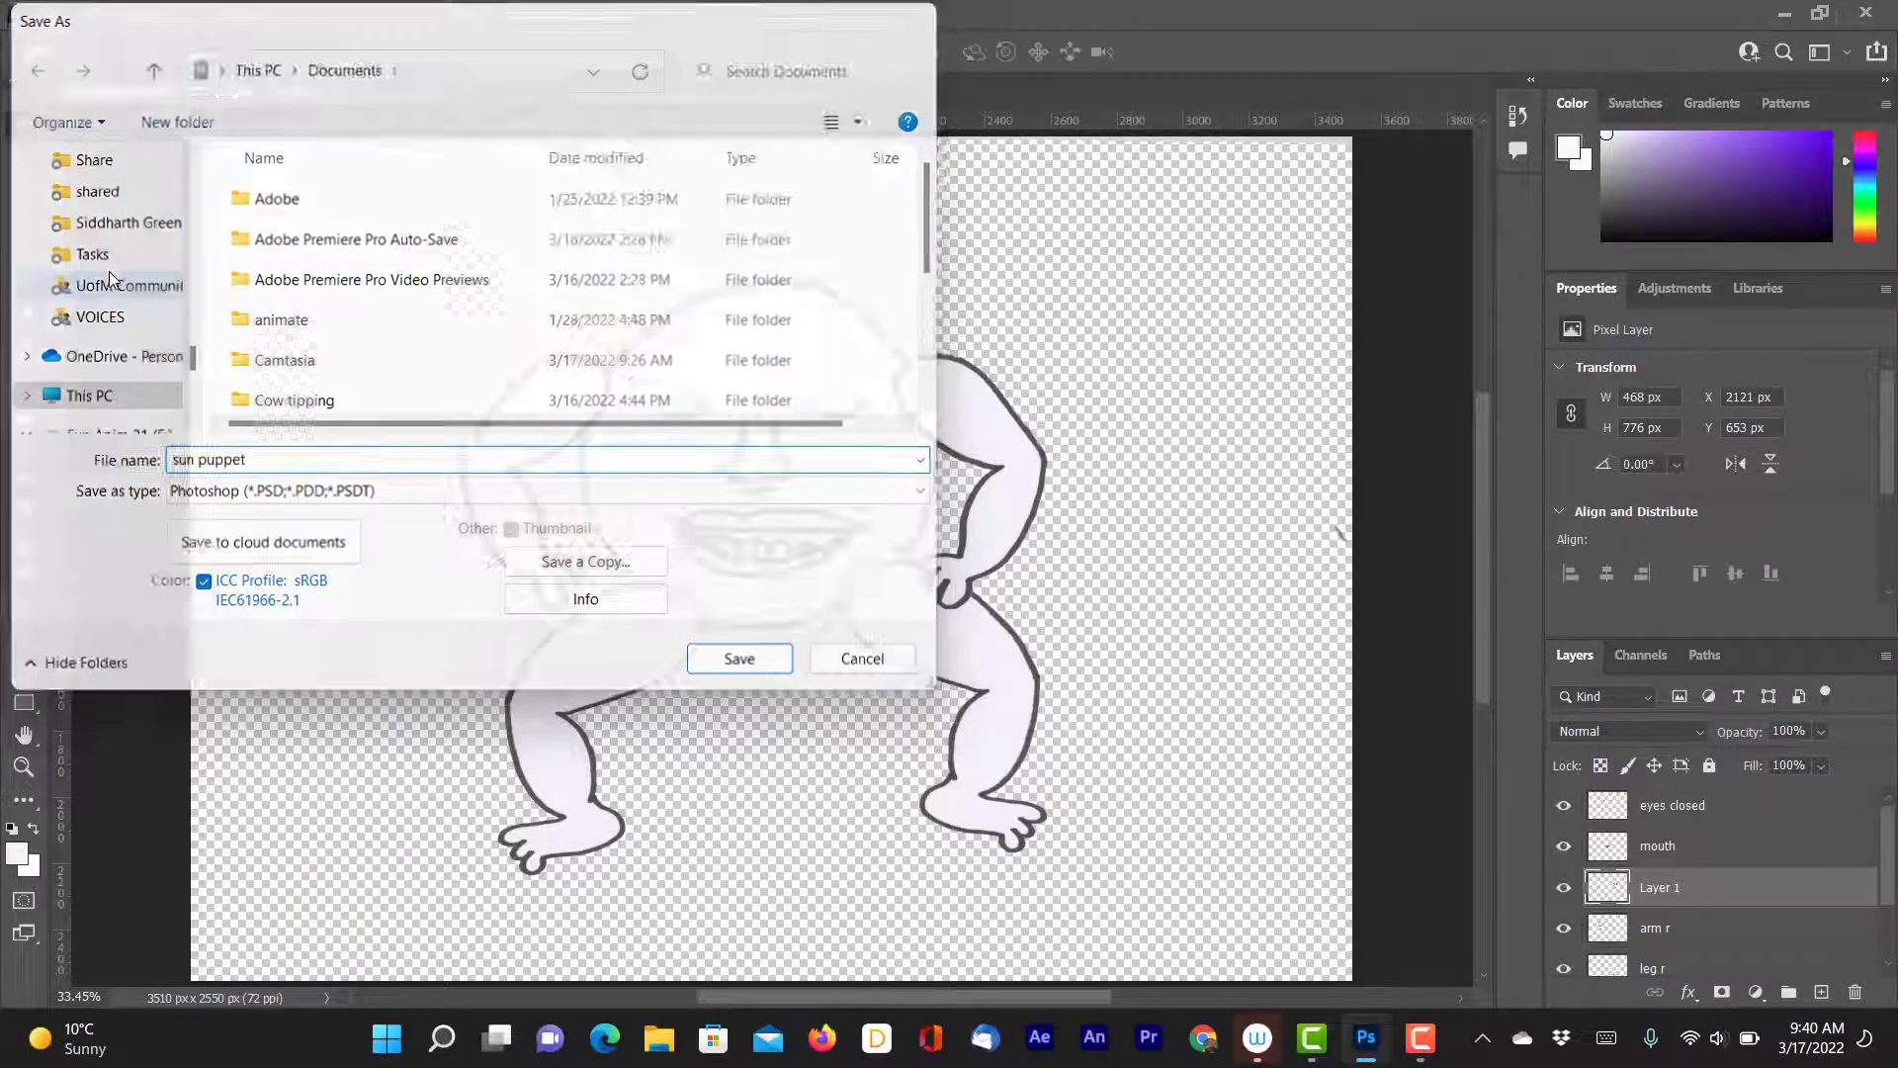
pyautogui.press('Return')
pyautogui.click(1220, 282)
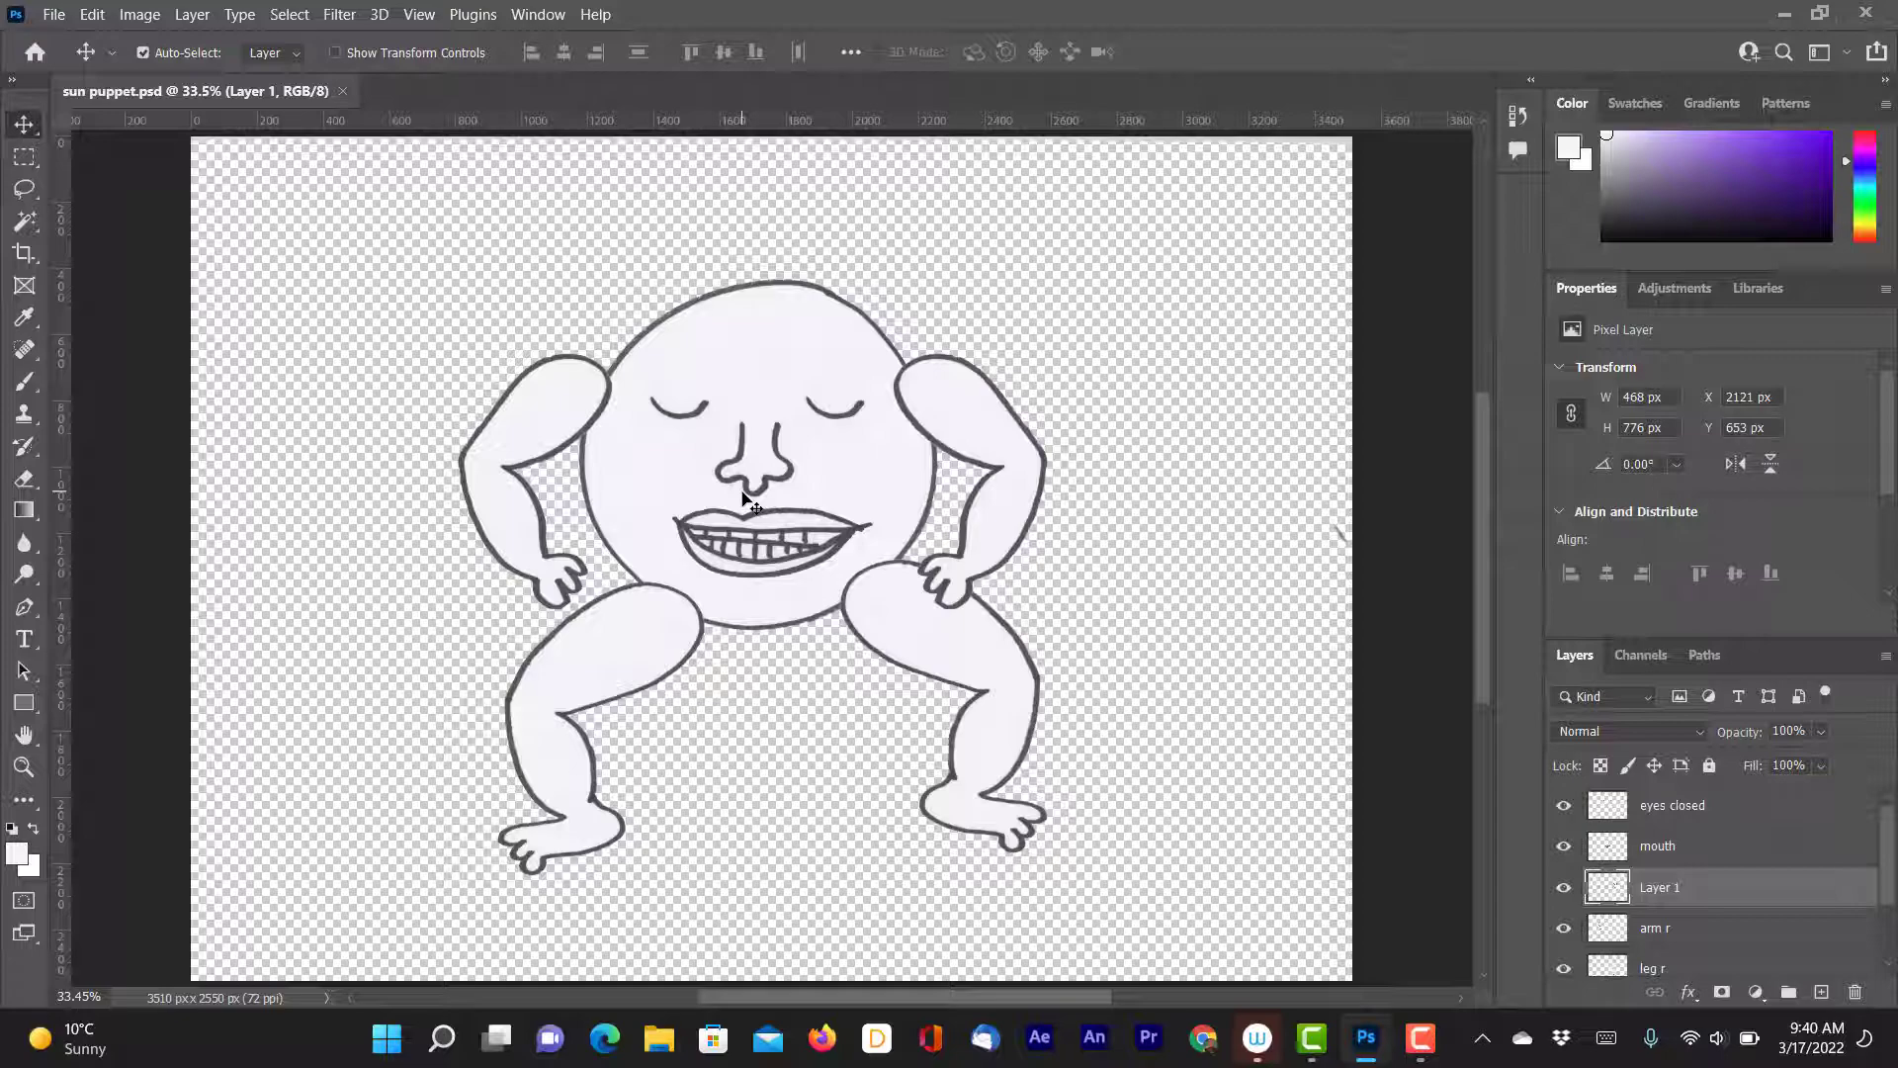
pyautogui.click(1865, 15)
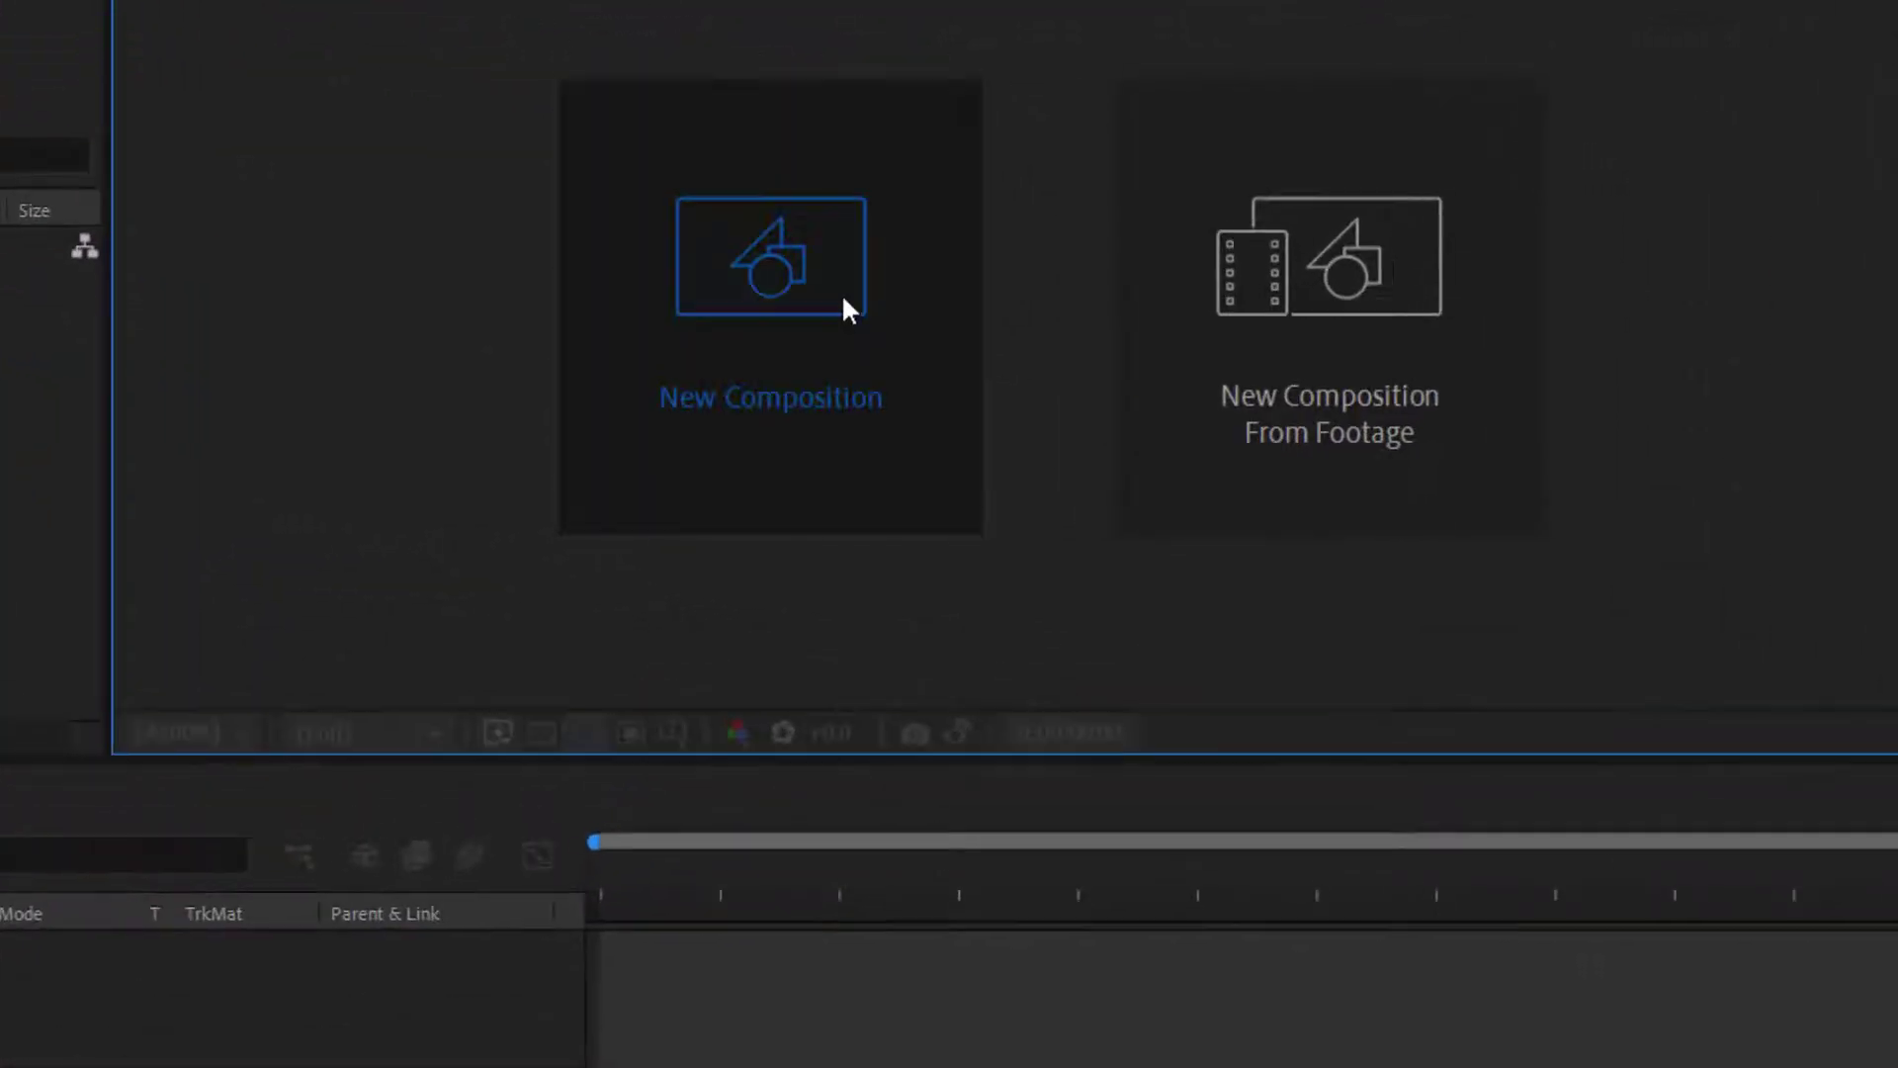
# - Create an HDTV 1080 24 composition named "sun movie" in After Effects with a duration of 0:00:05:00
pyautogui.click(843, 300)
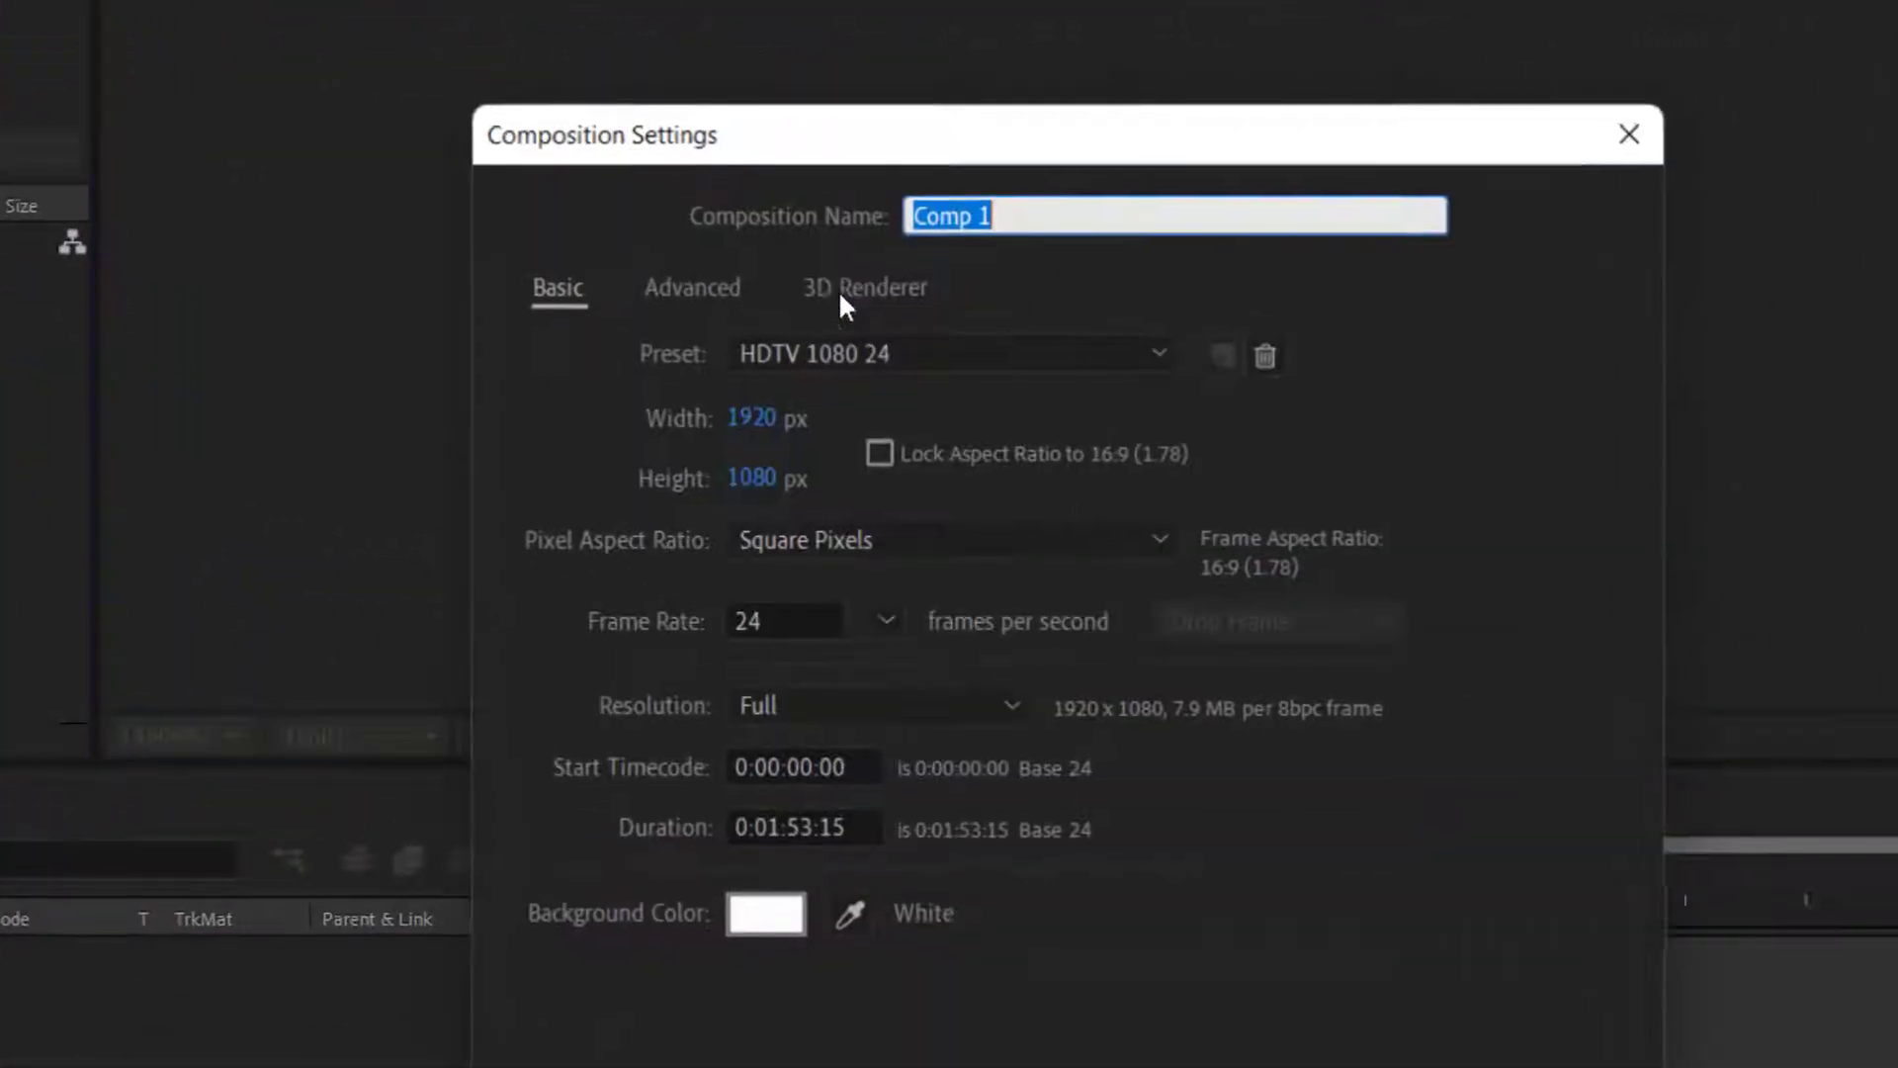
pyautogui.write('sun movie')
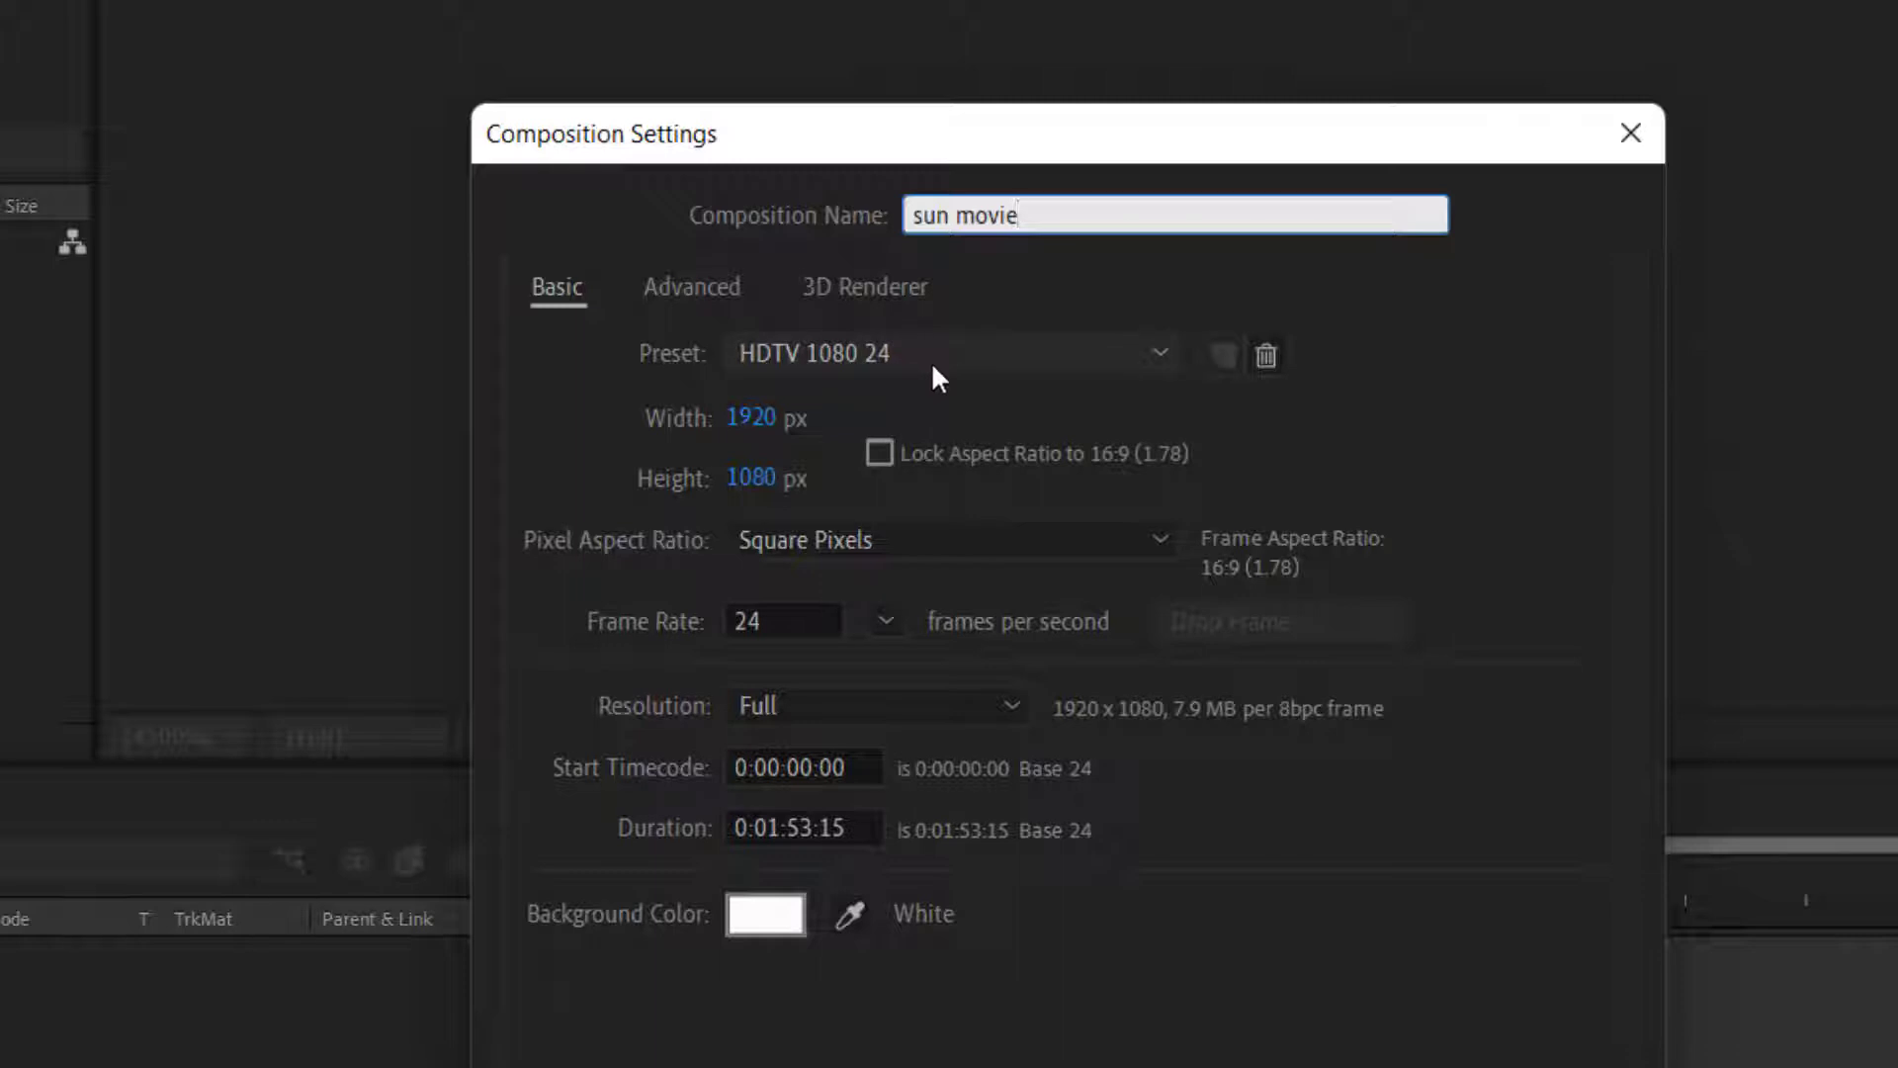
pyautogui.click(874, 837)
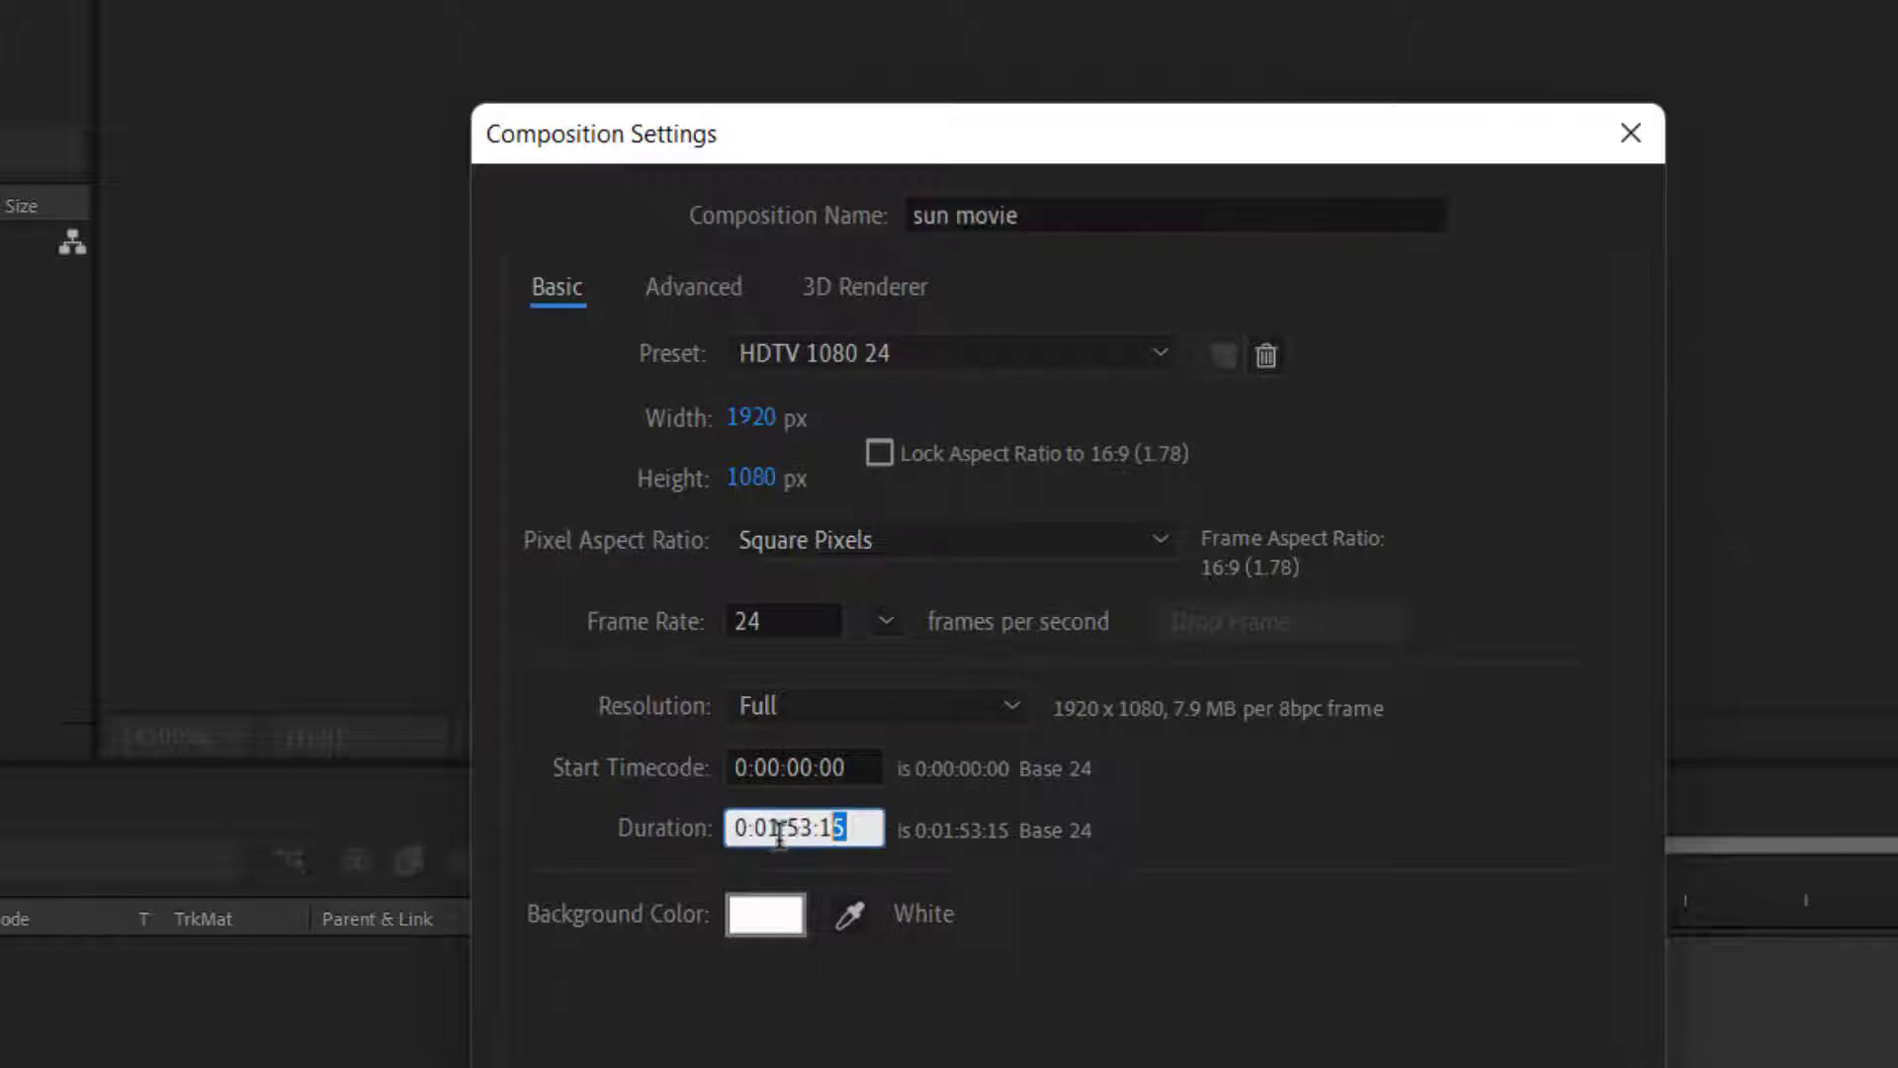
pyautogui.write('5.')
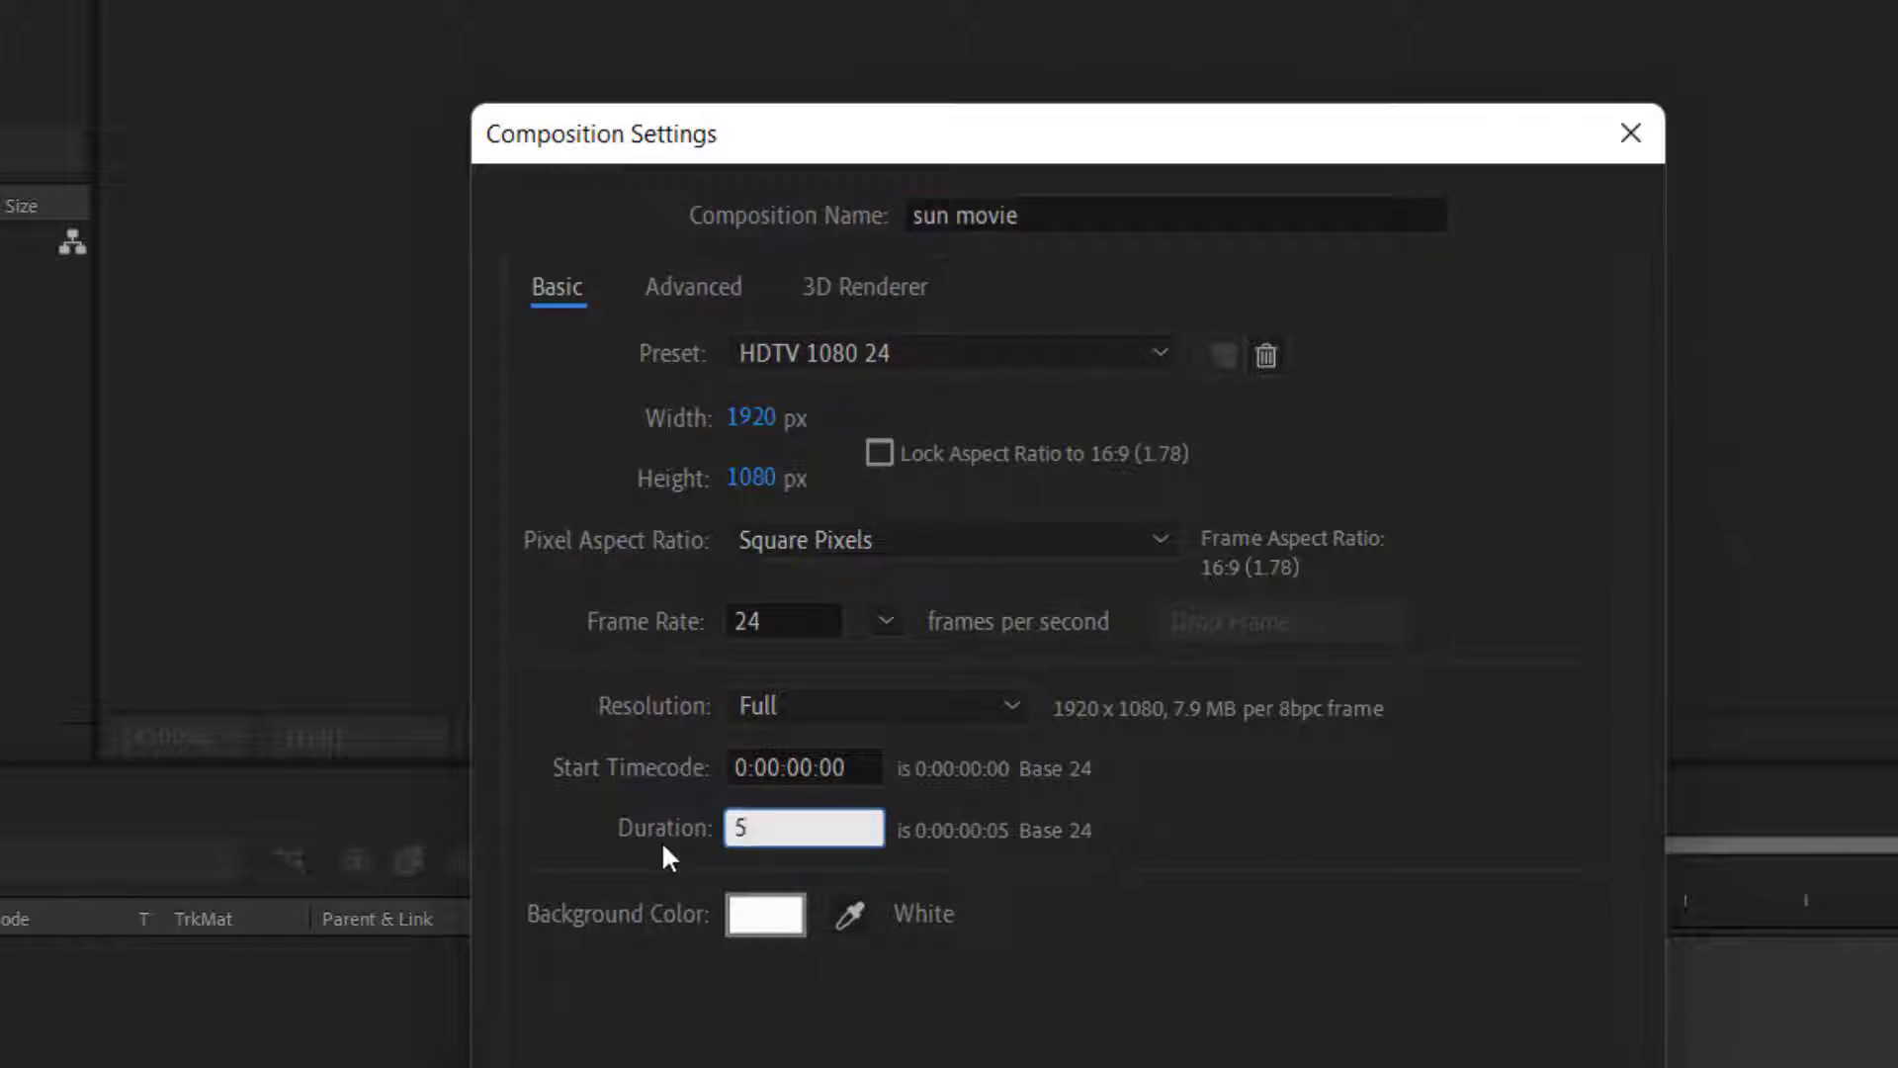
pyautogui.click(1239, 935)
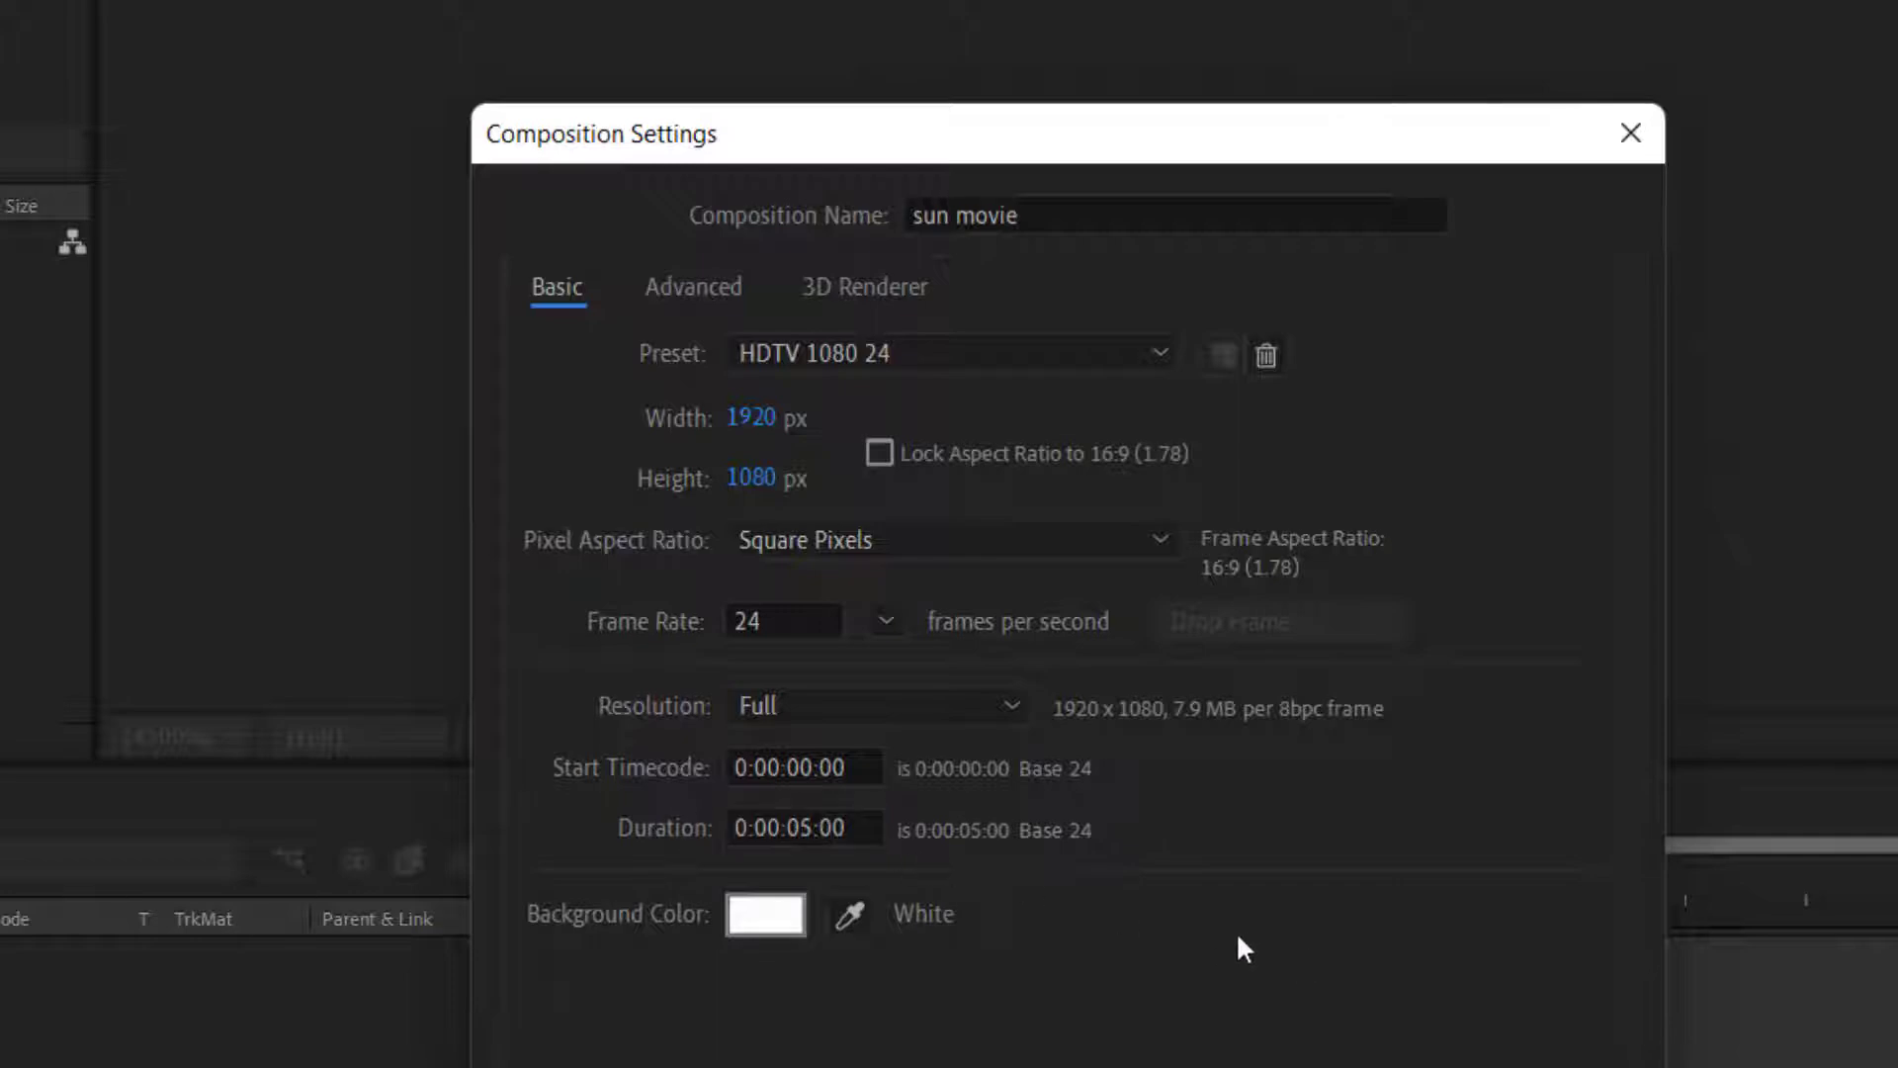
pyautogui.press('Return')
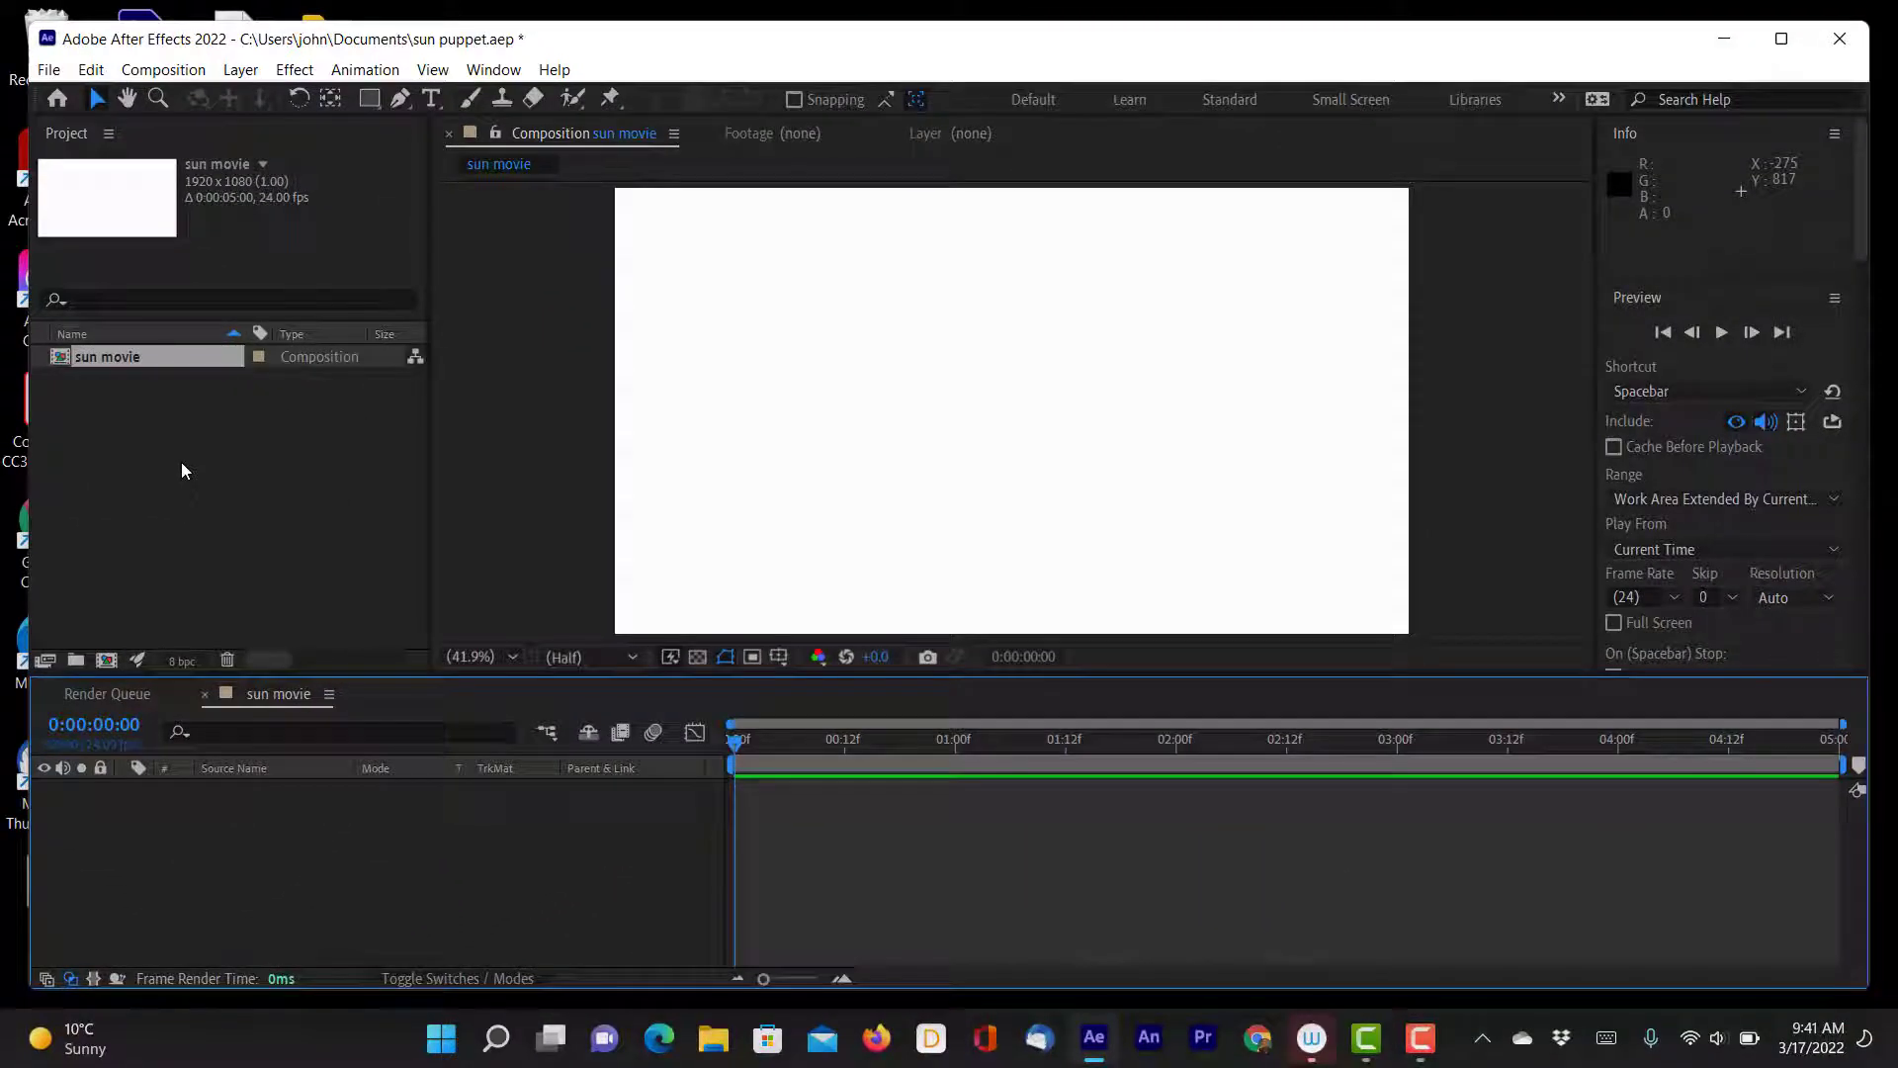
# - Change the background color of the sun movie composition to deep cyan, 04A3AC
pyautogui.click(151, 71)
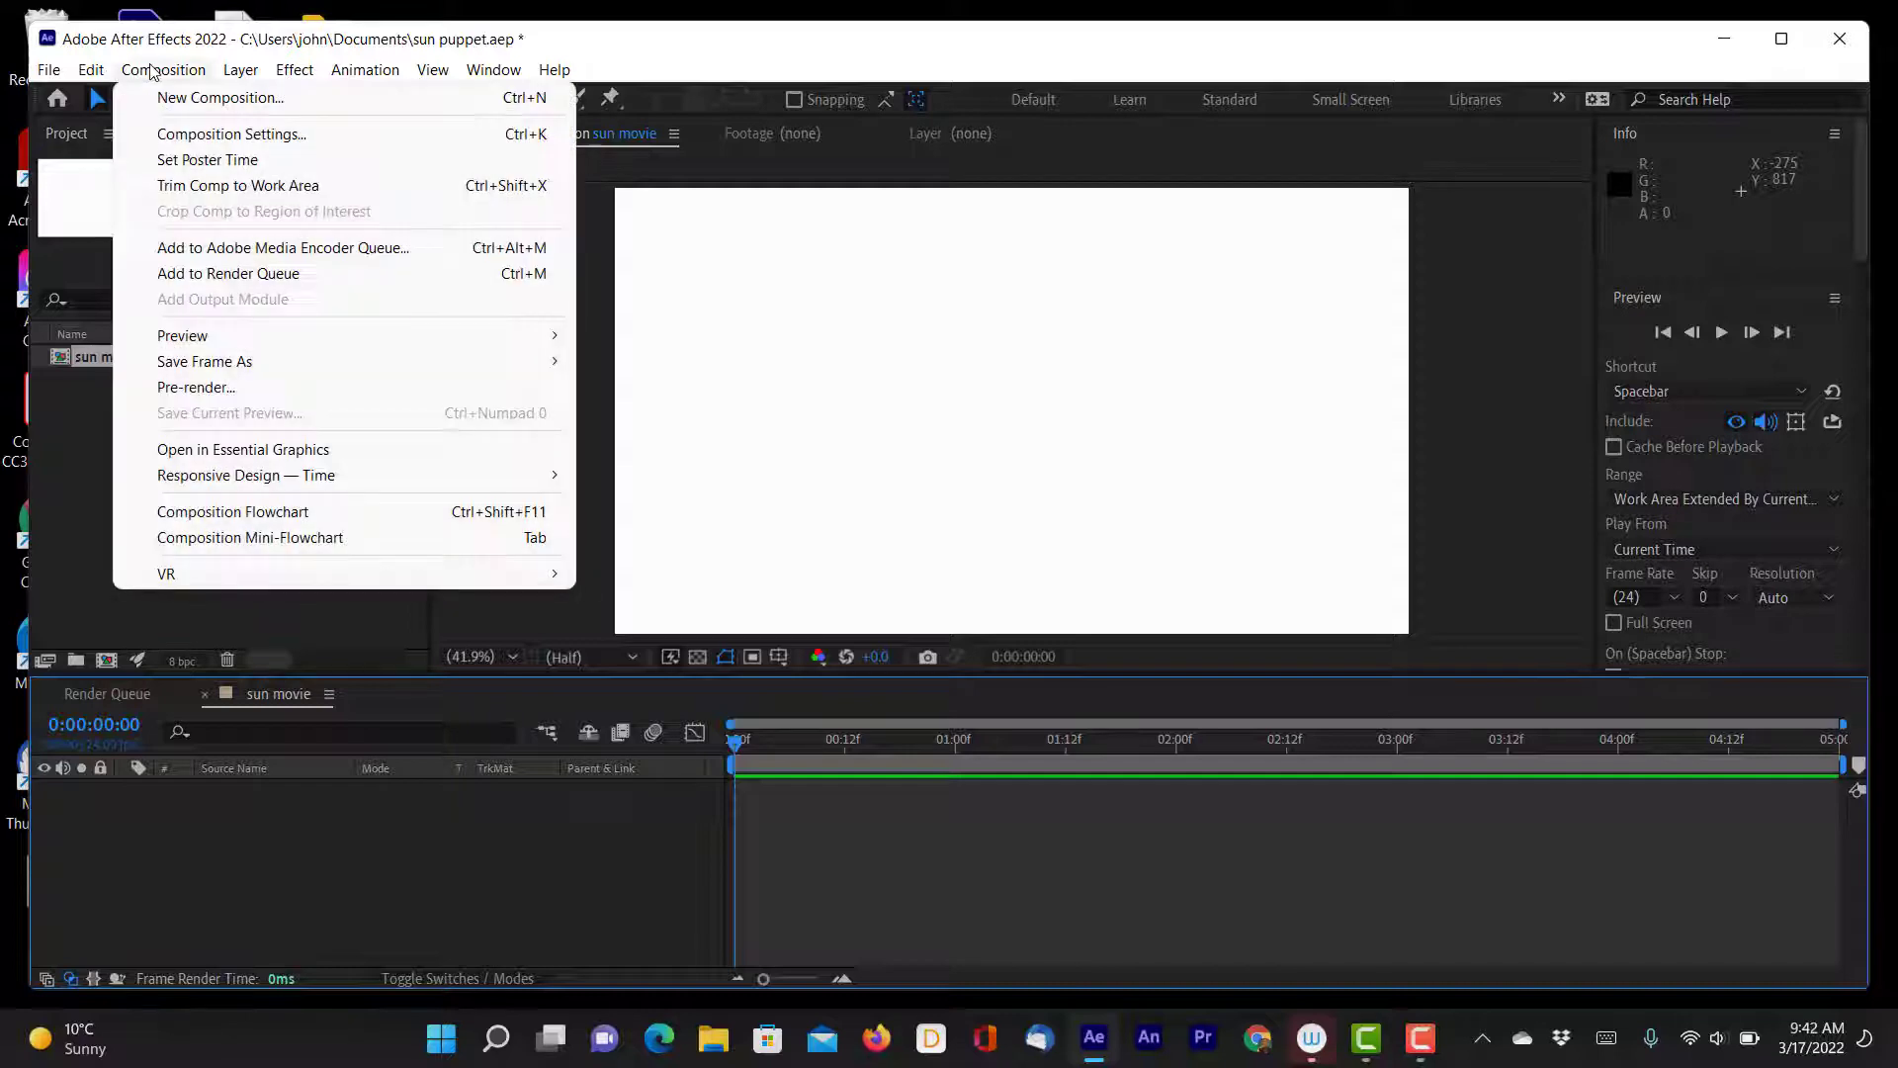
pyautogui.click(166, 134)
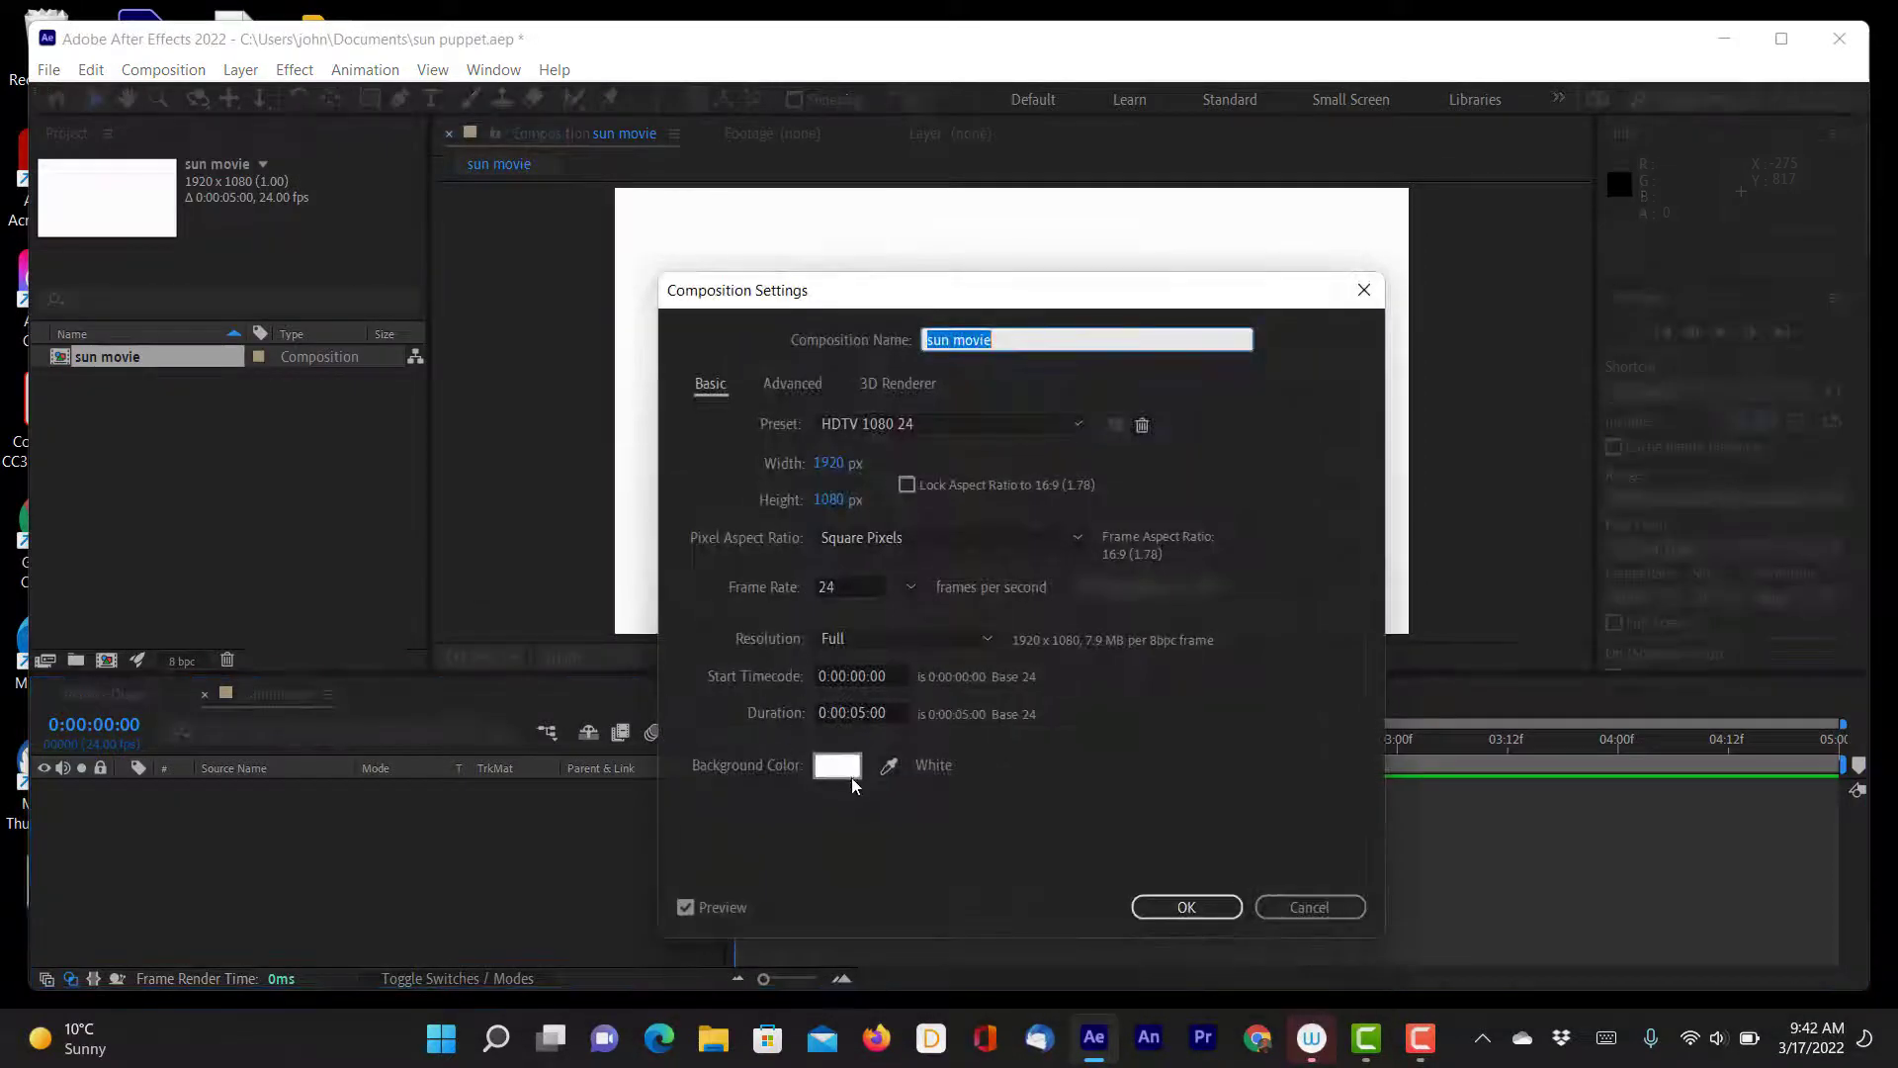
pyautogui.click(850, 776)
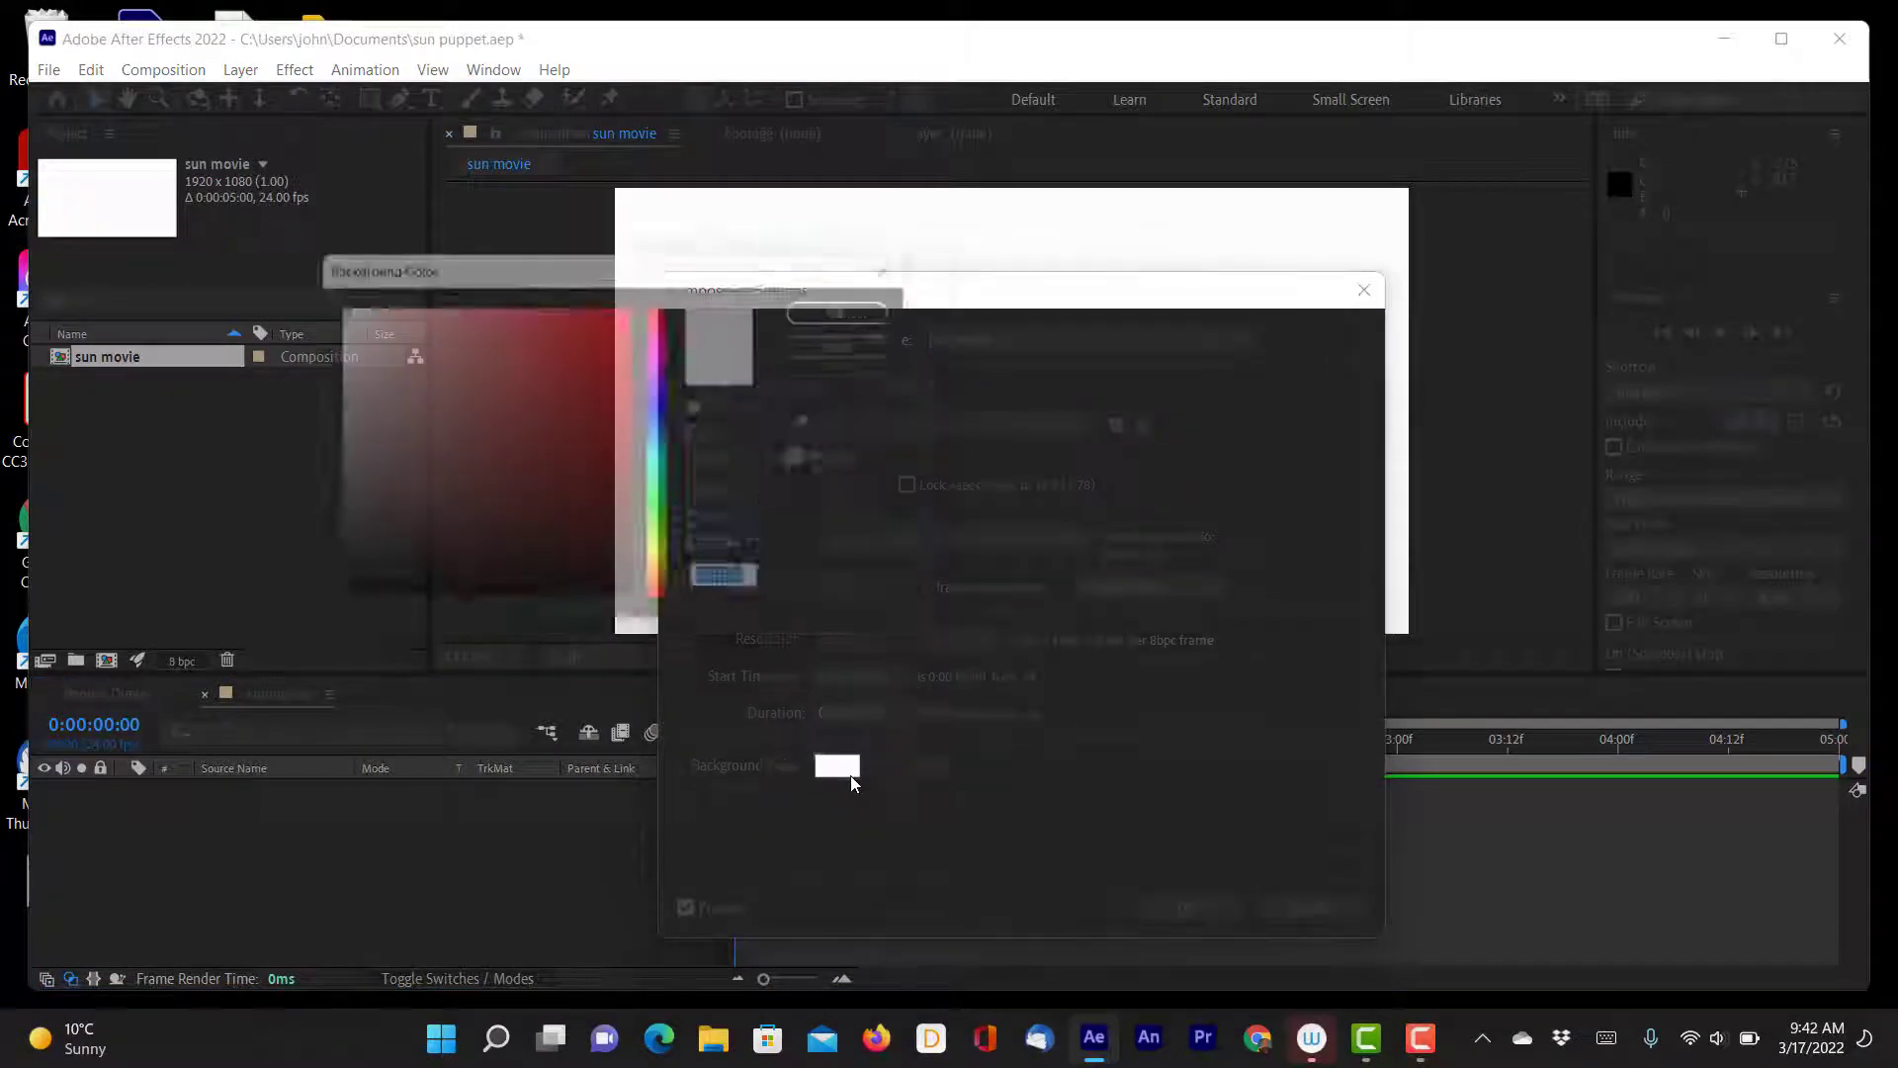
pyautogui.click(672, 454)
pyautogui.click(630, 401)
pyautogui.click(860, 305)
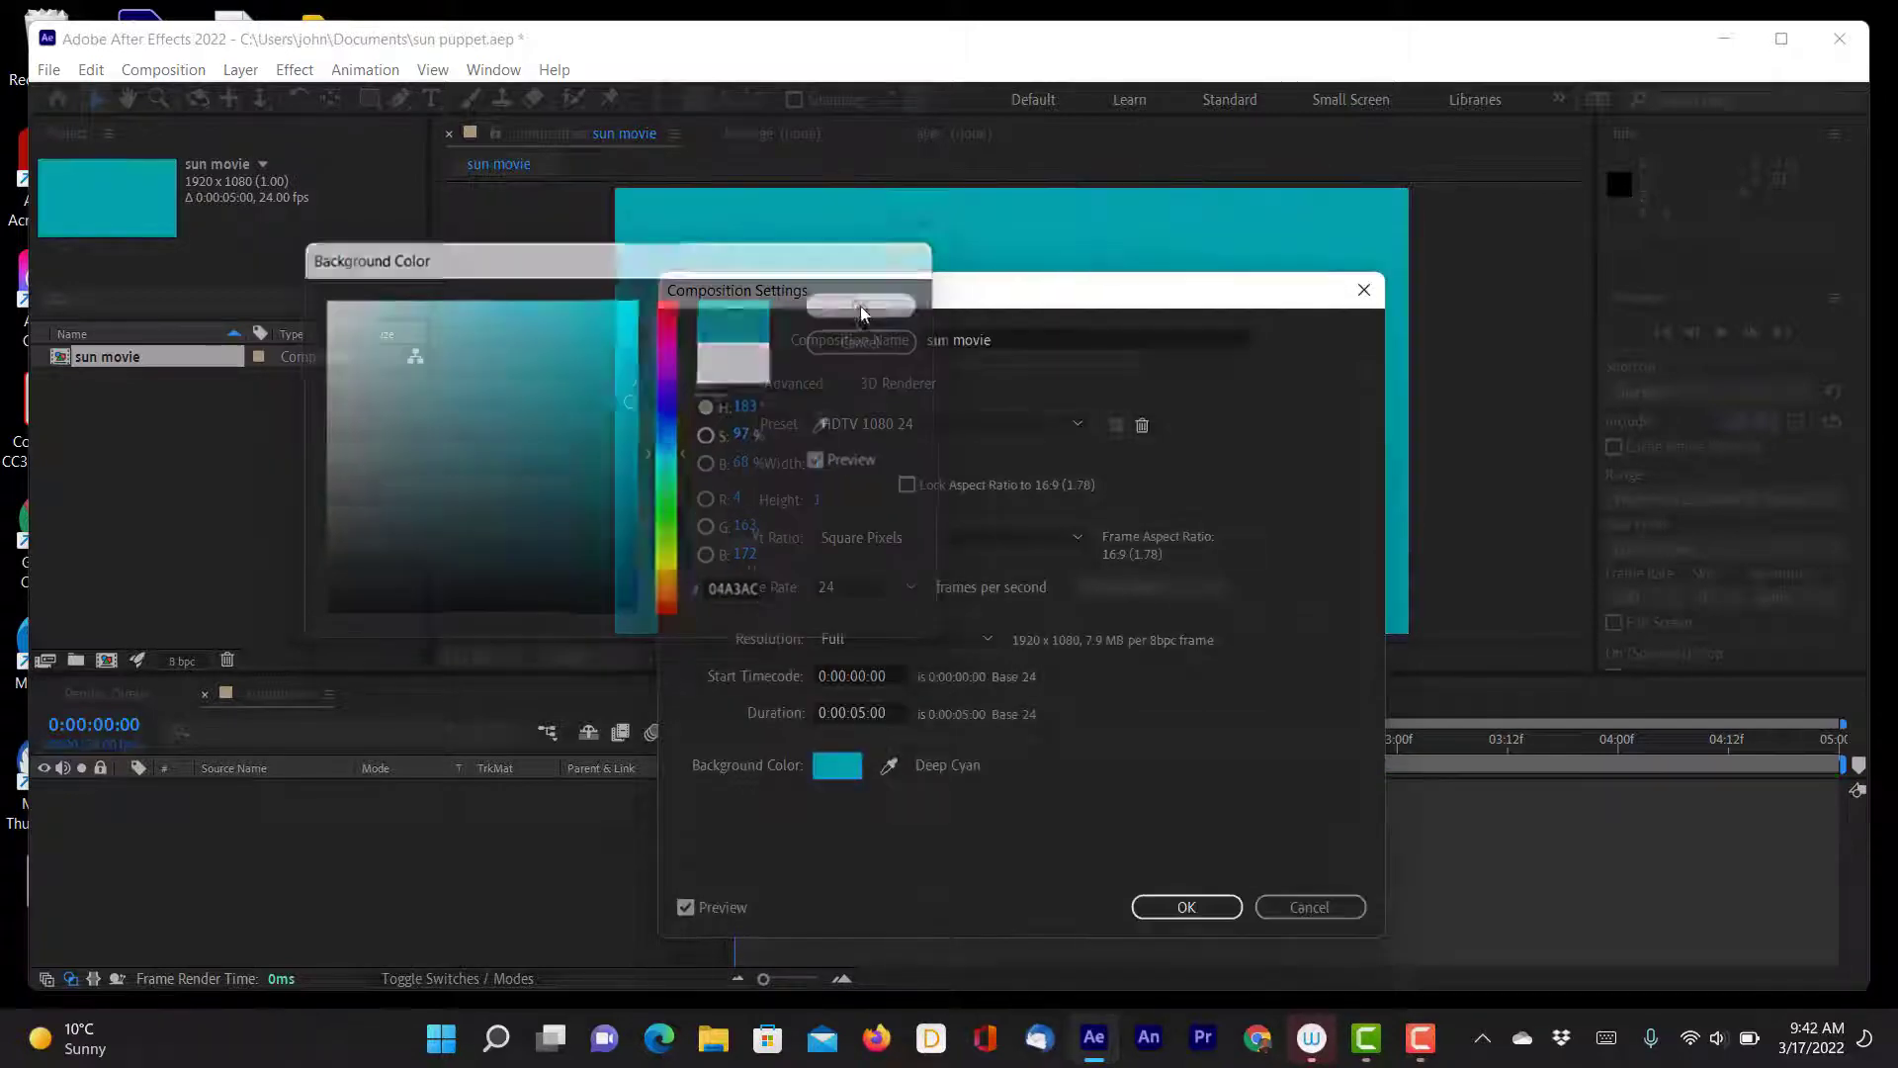
pyautogui.click(1187, 907)
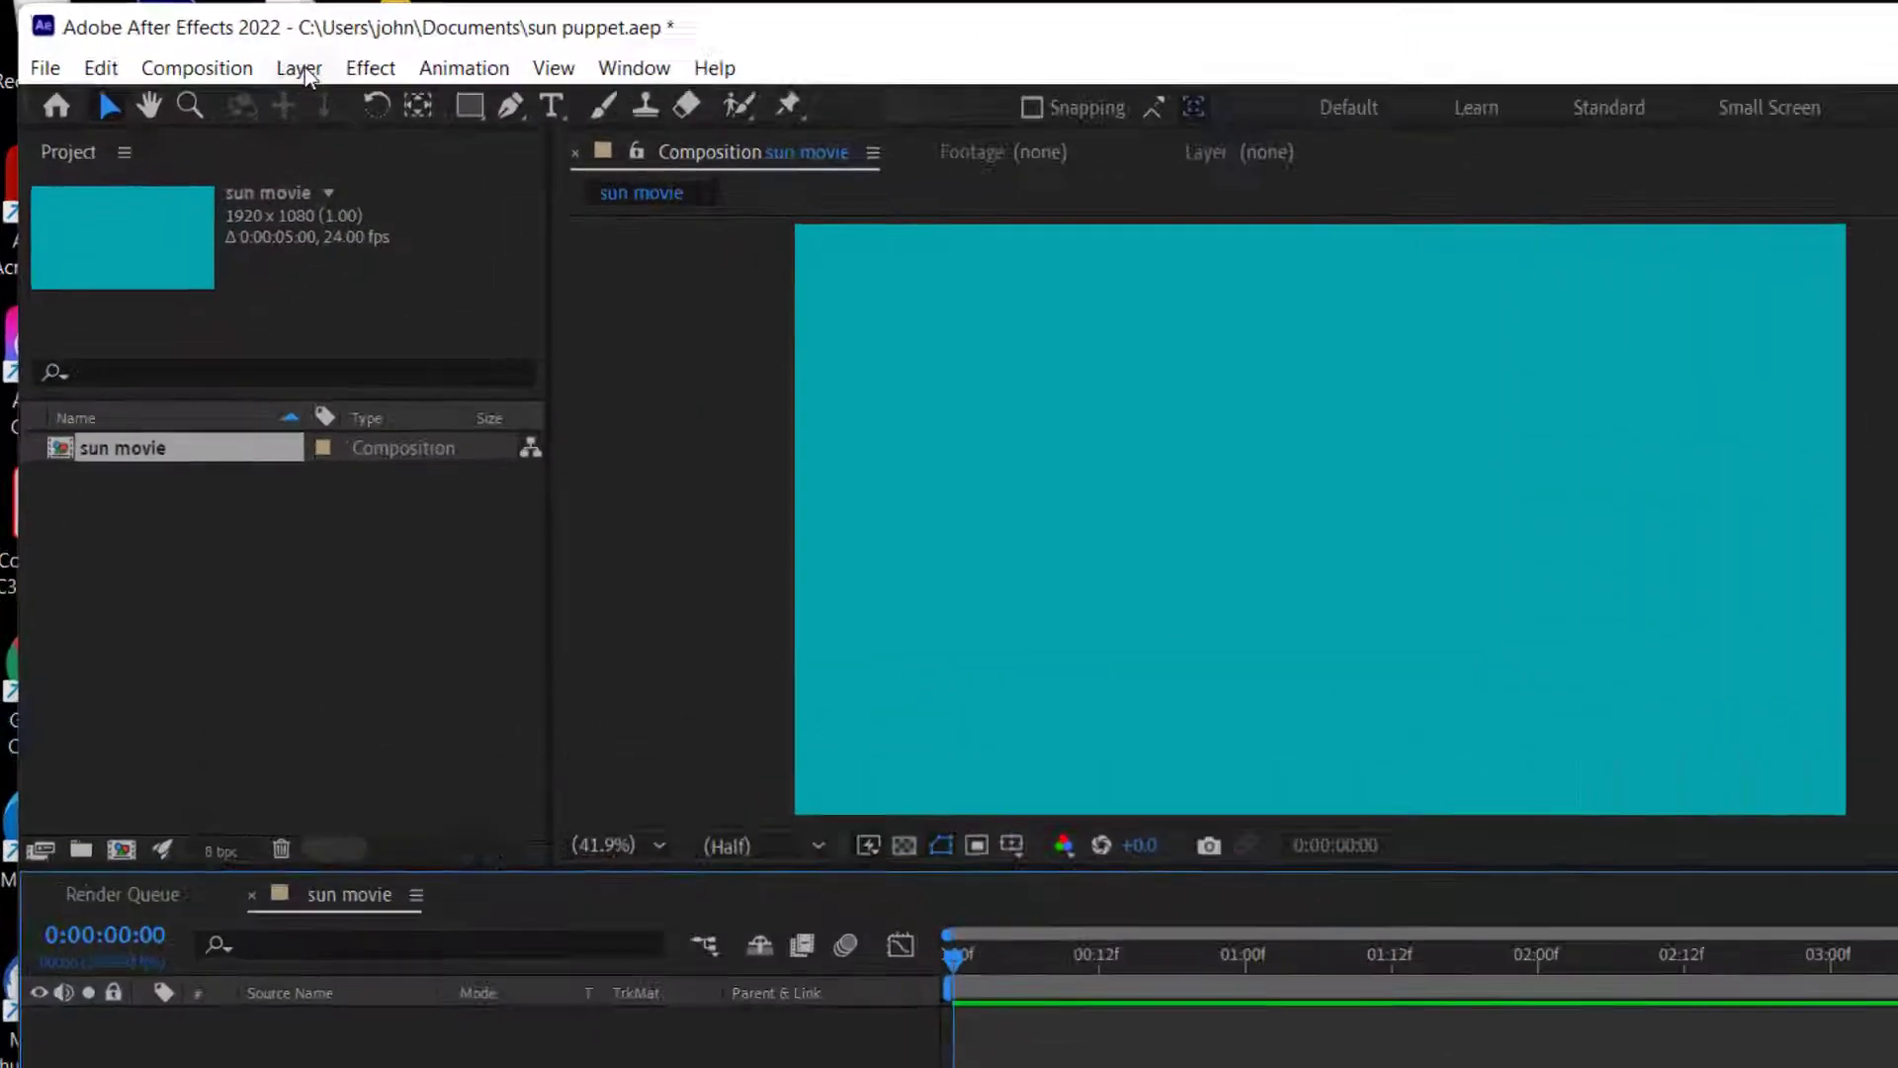
# - Add a 1920 x 1080 px deep cyan solid layer to the sun movie composition
pyautogui.click(240, 69)
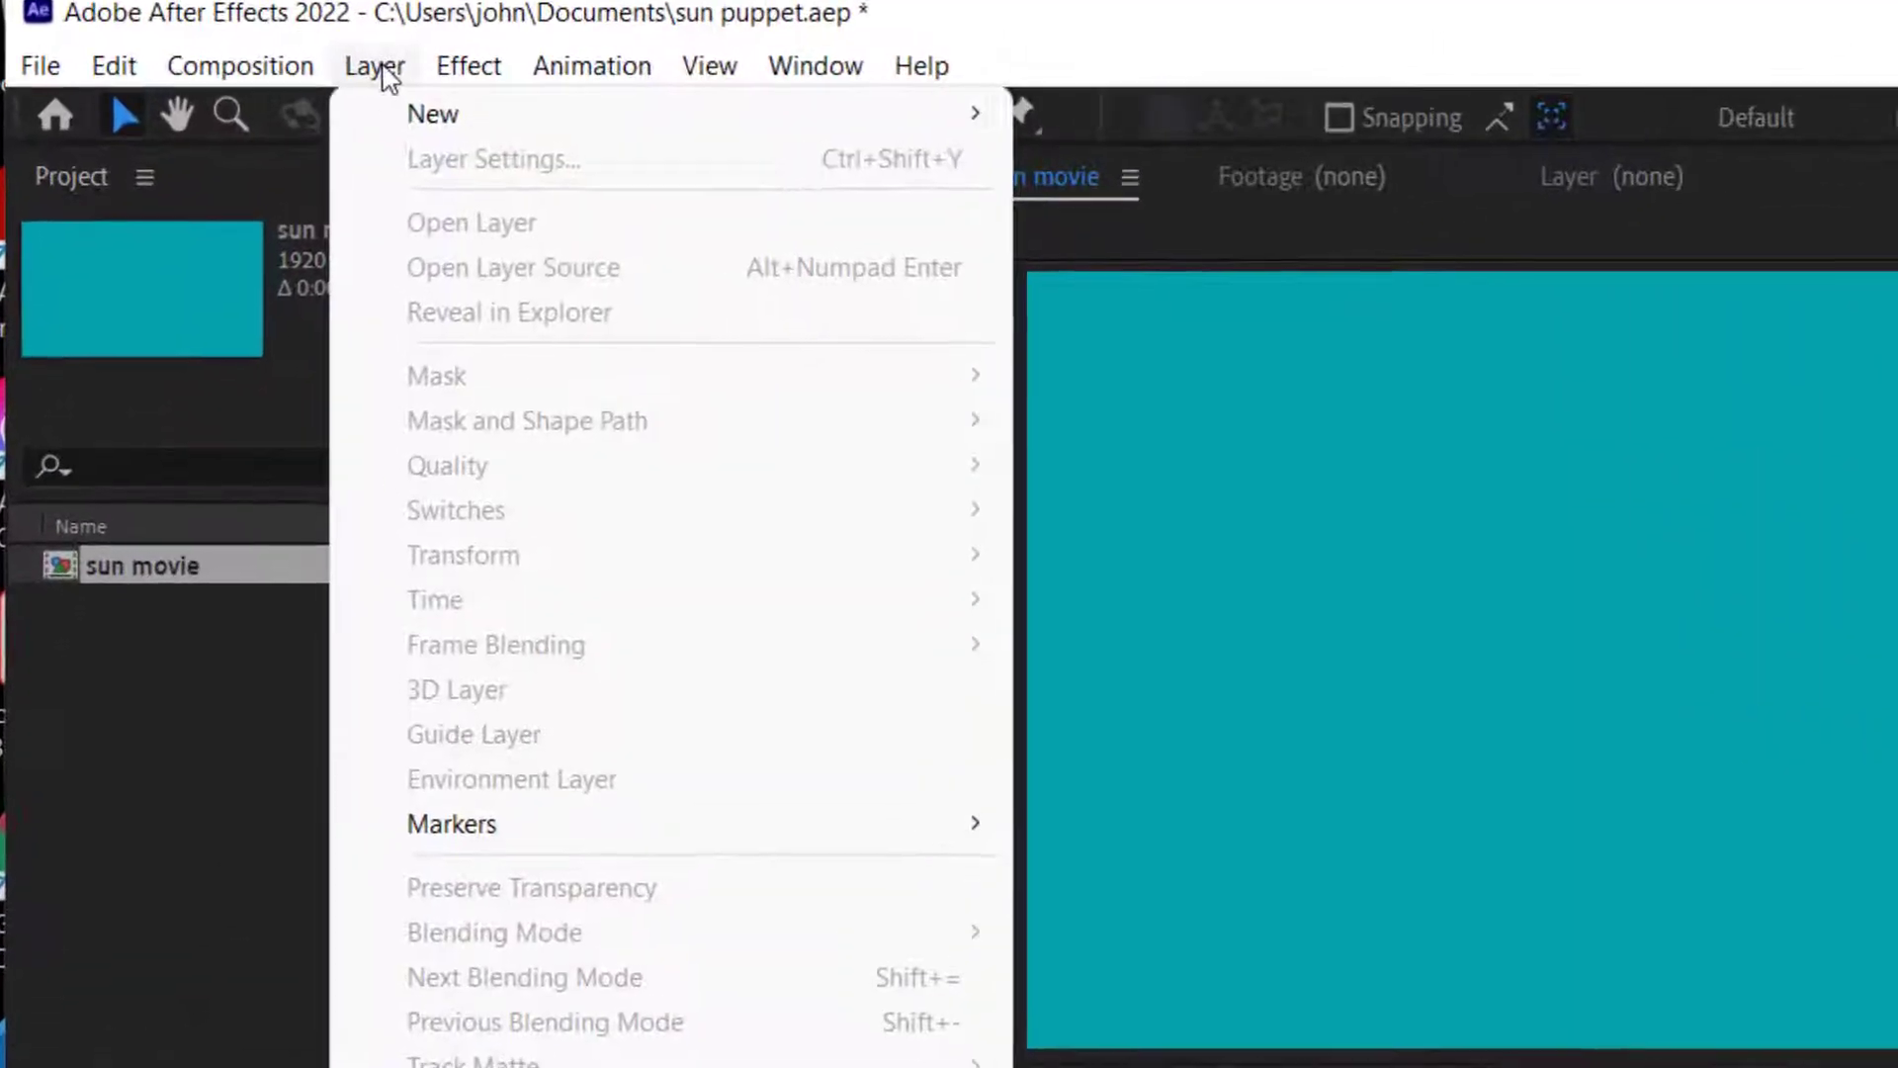
pyautogui.moveTo(393, 117)
pyautogui.click(1099, 156)
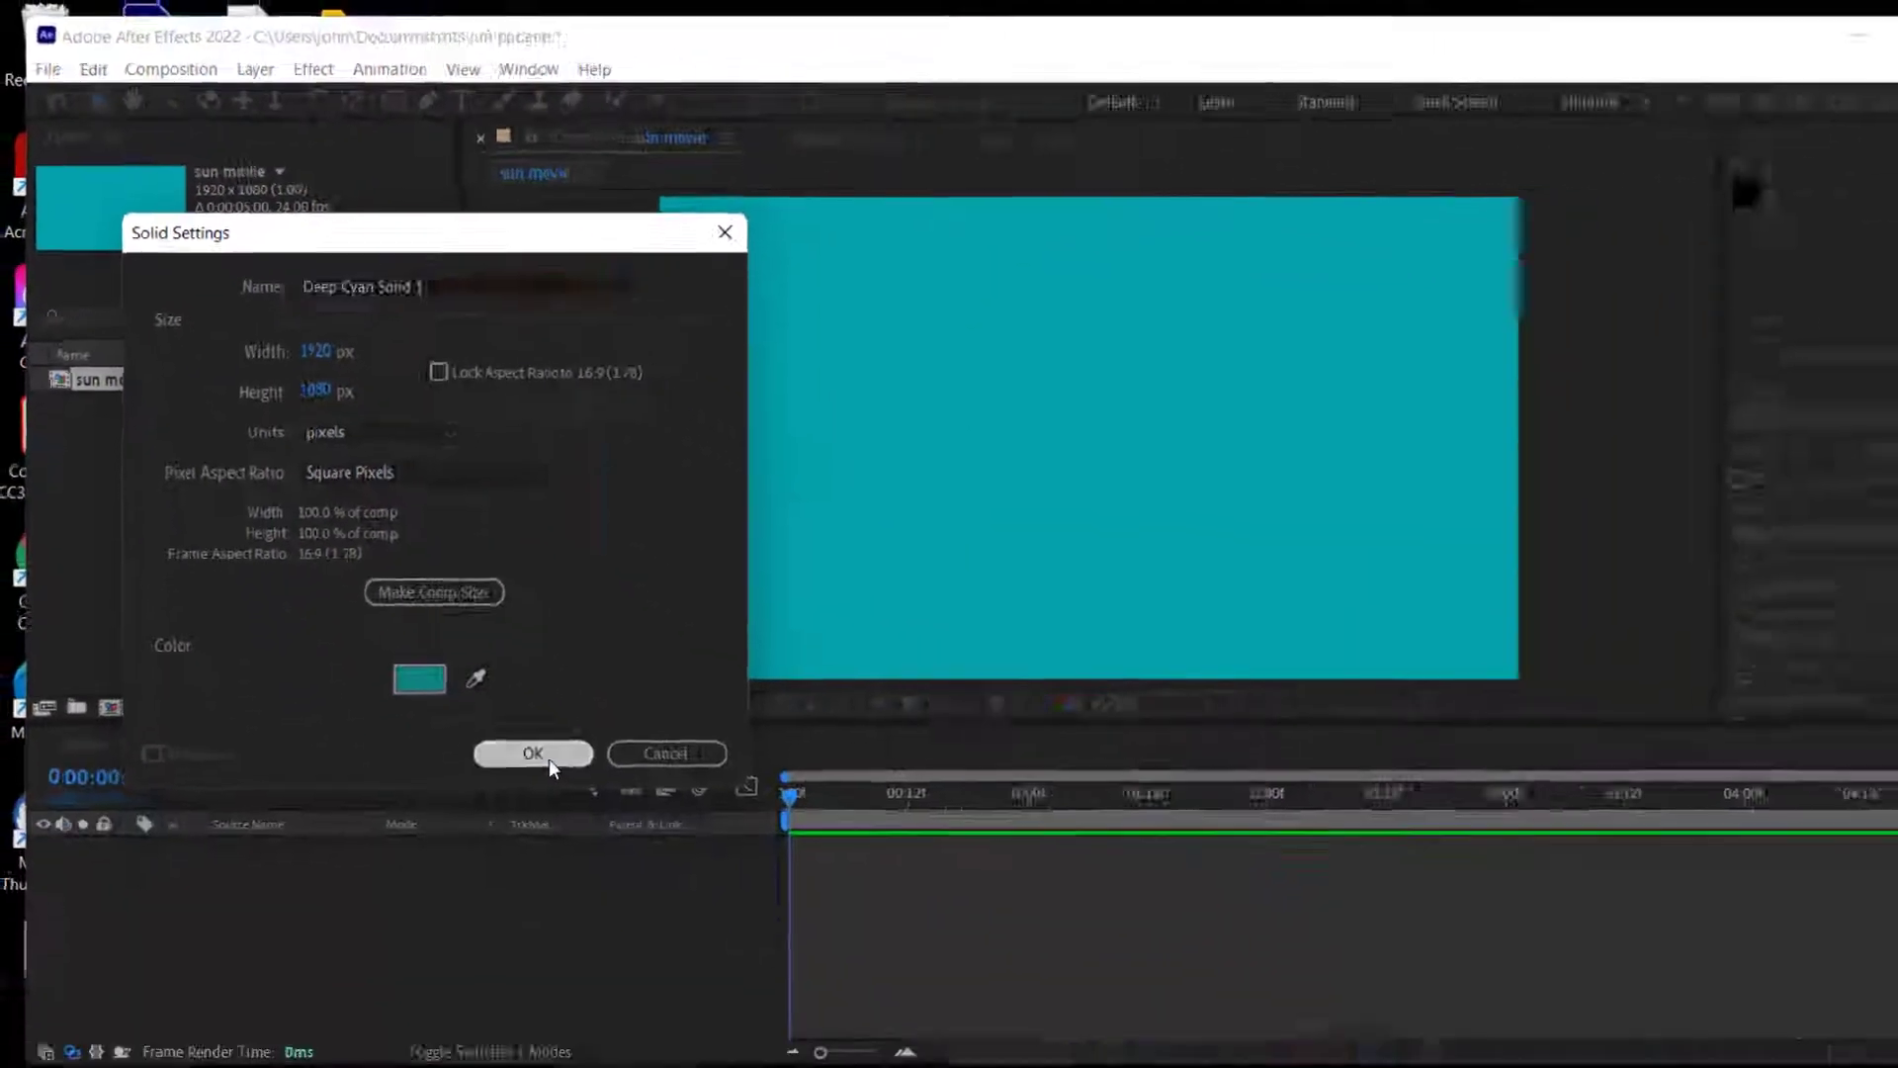
pyautogui.click(539, 755)
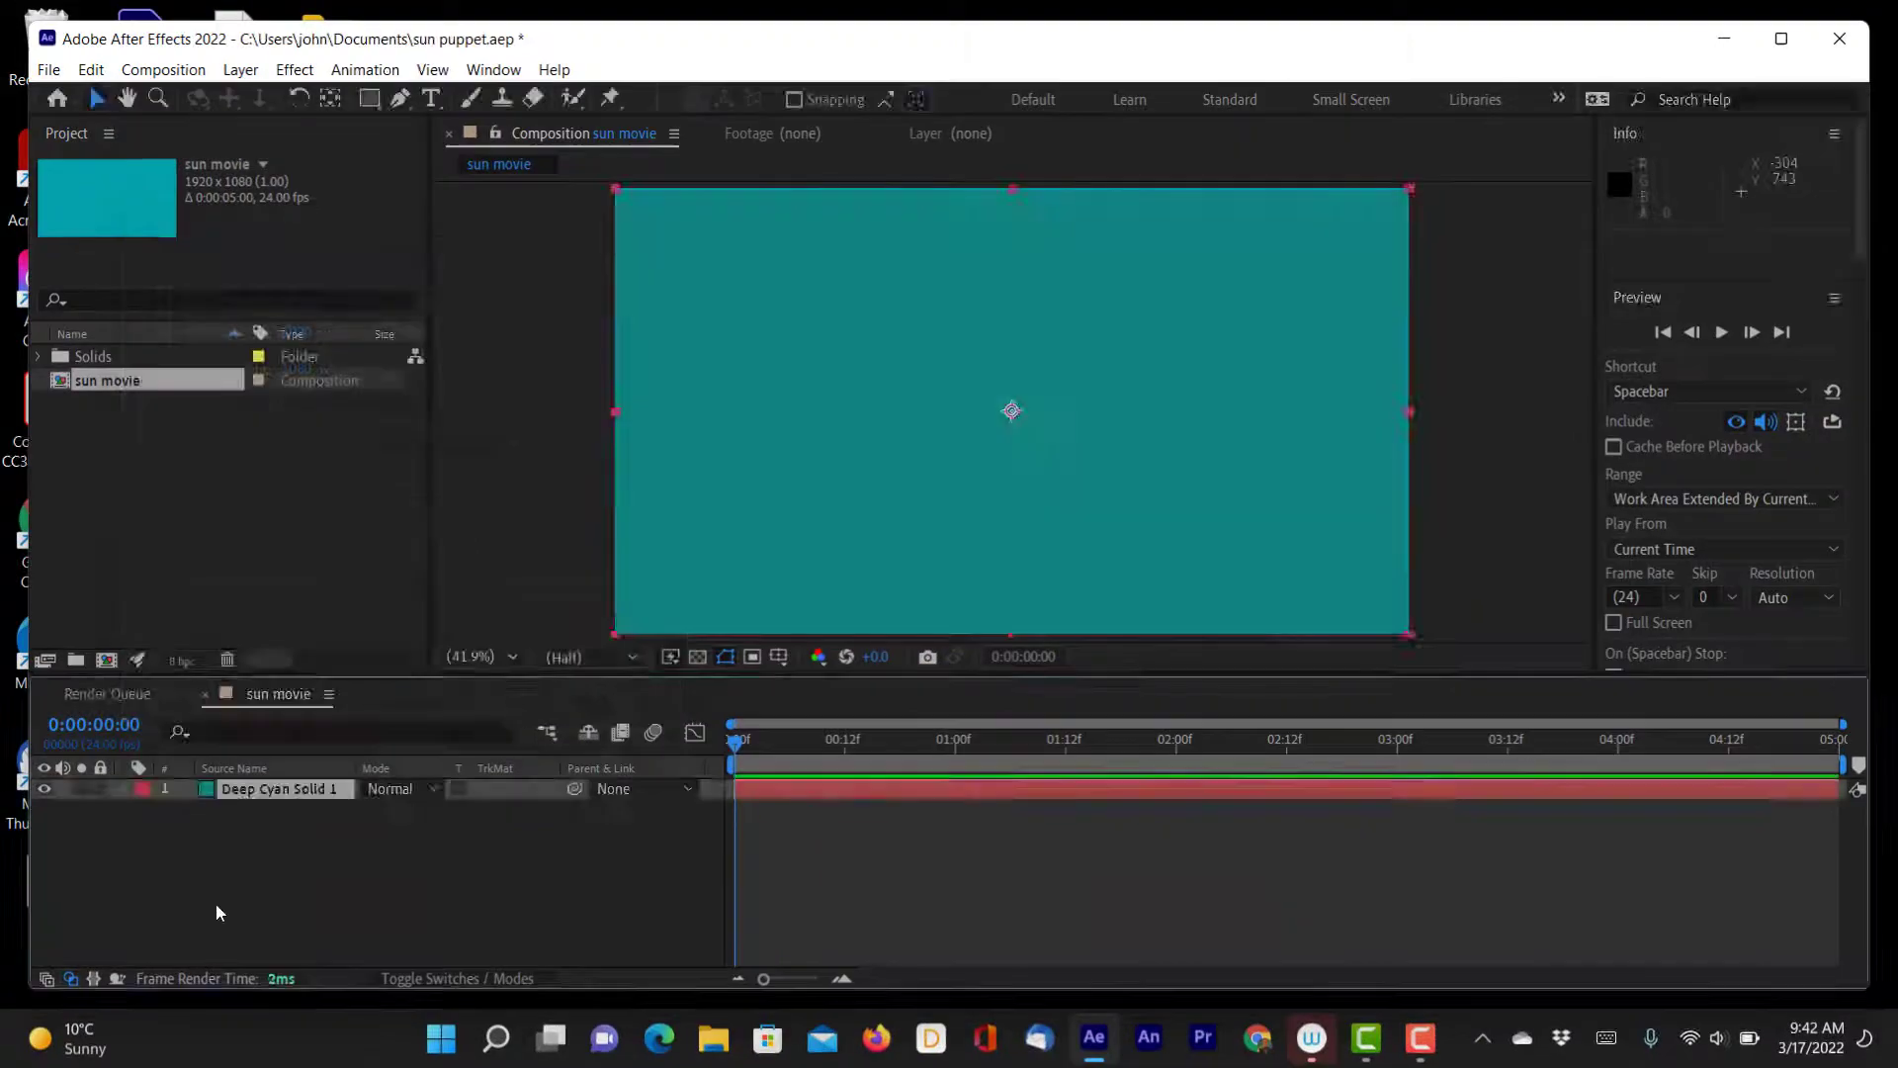
# - Import sun puppet.psd as Composition - Retain Layer Sizes with editable layer styles and add it above the solid in sun movie
pyautogui.click(239, 538)
pyautogui.click(48, 70)
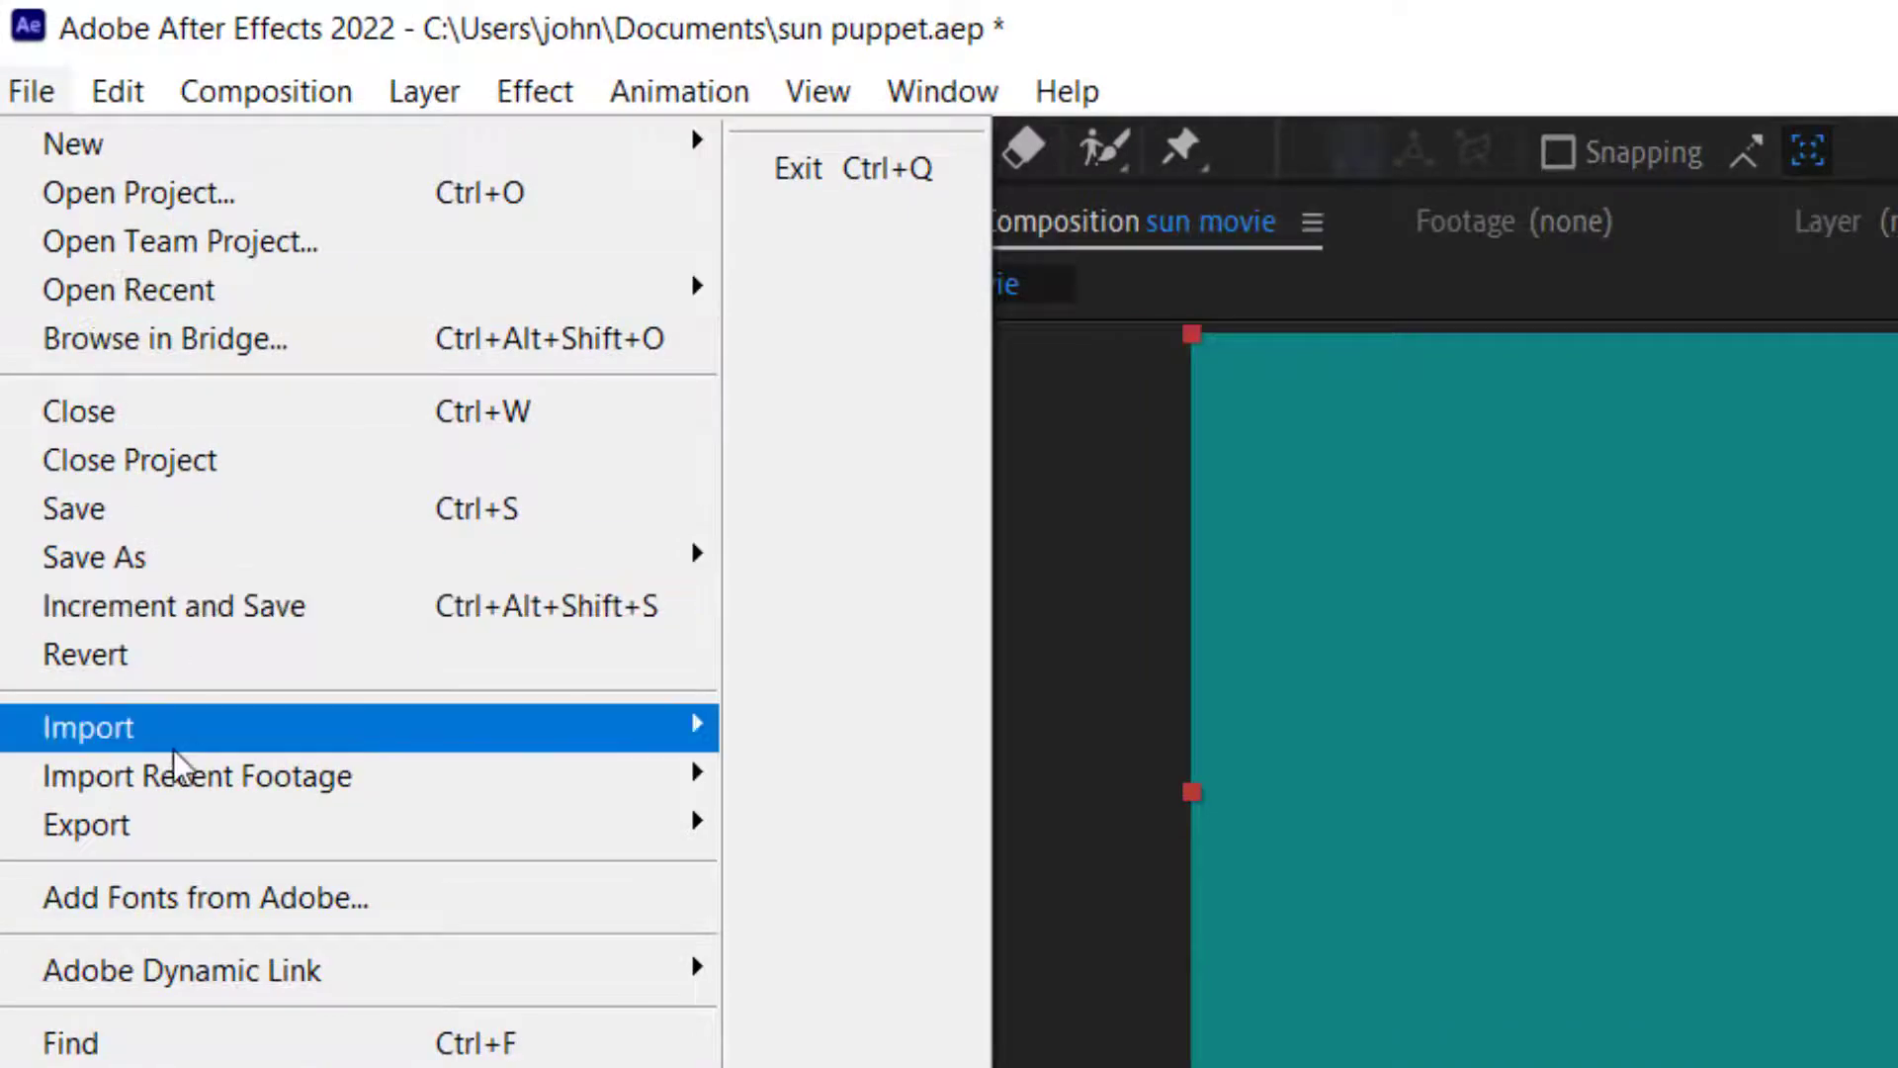
pyautogui.moveTo(654, 740)
pyautogui.click(935, 753)
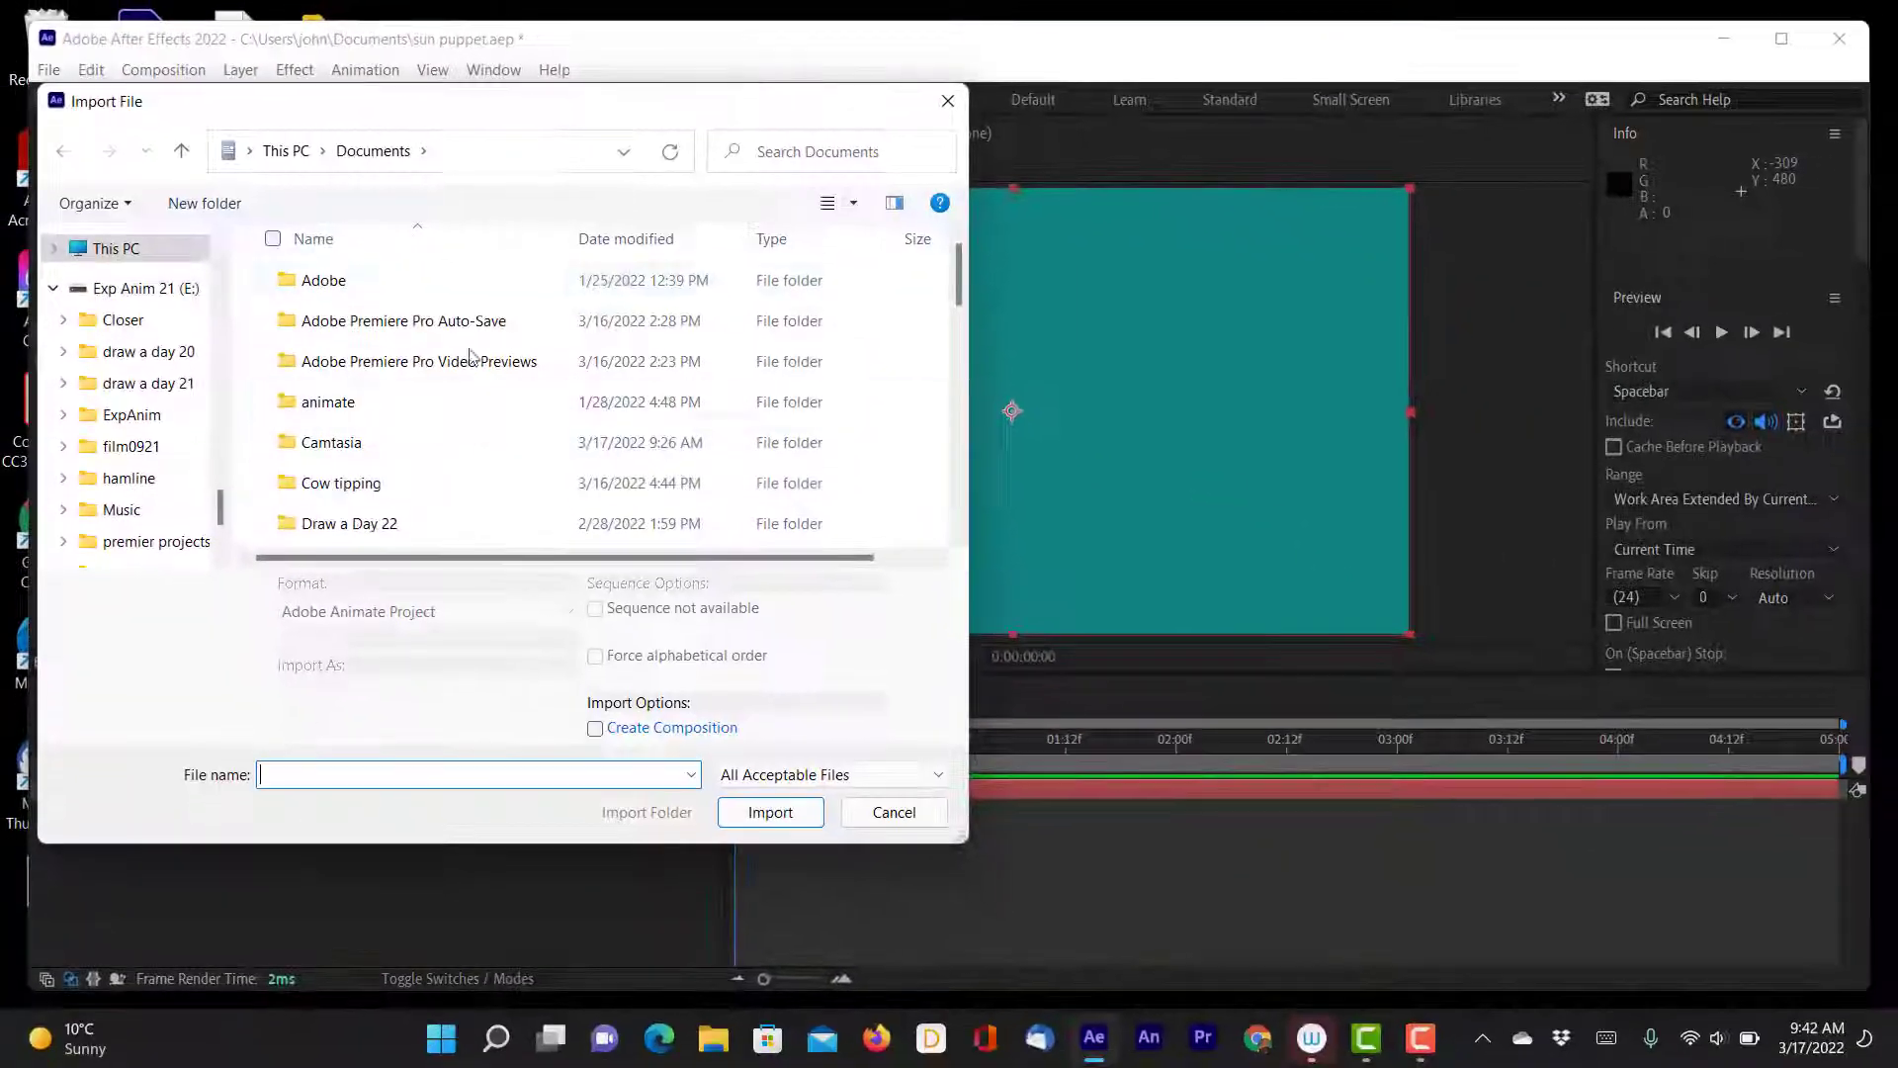
pyautogui.scroll(-10, 377, 399)
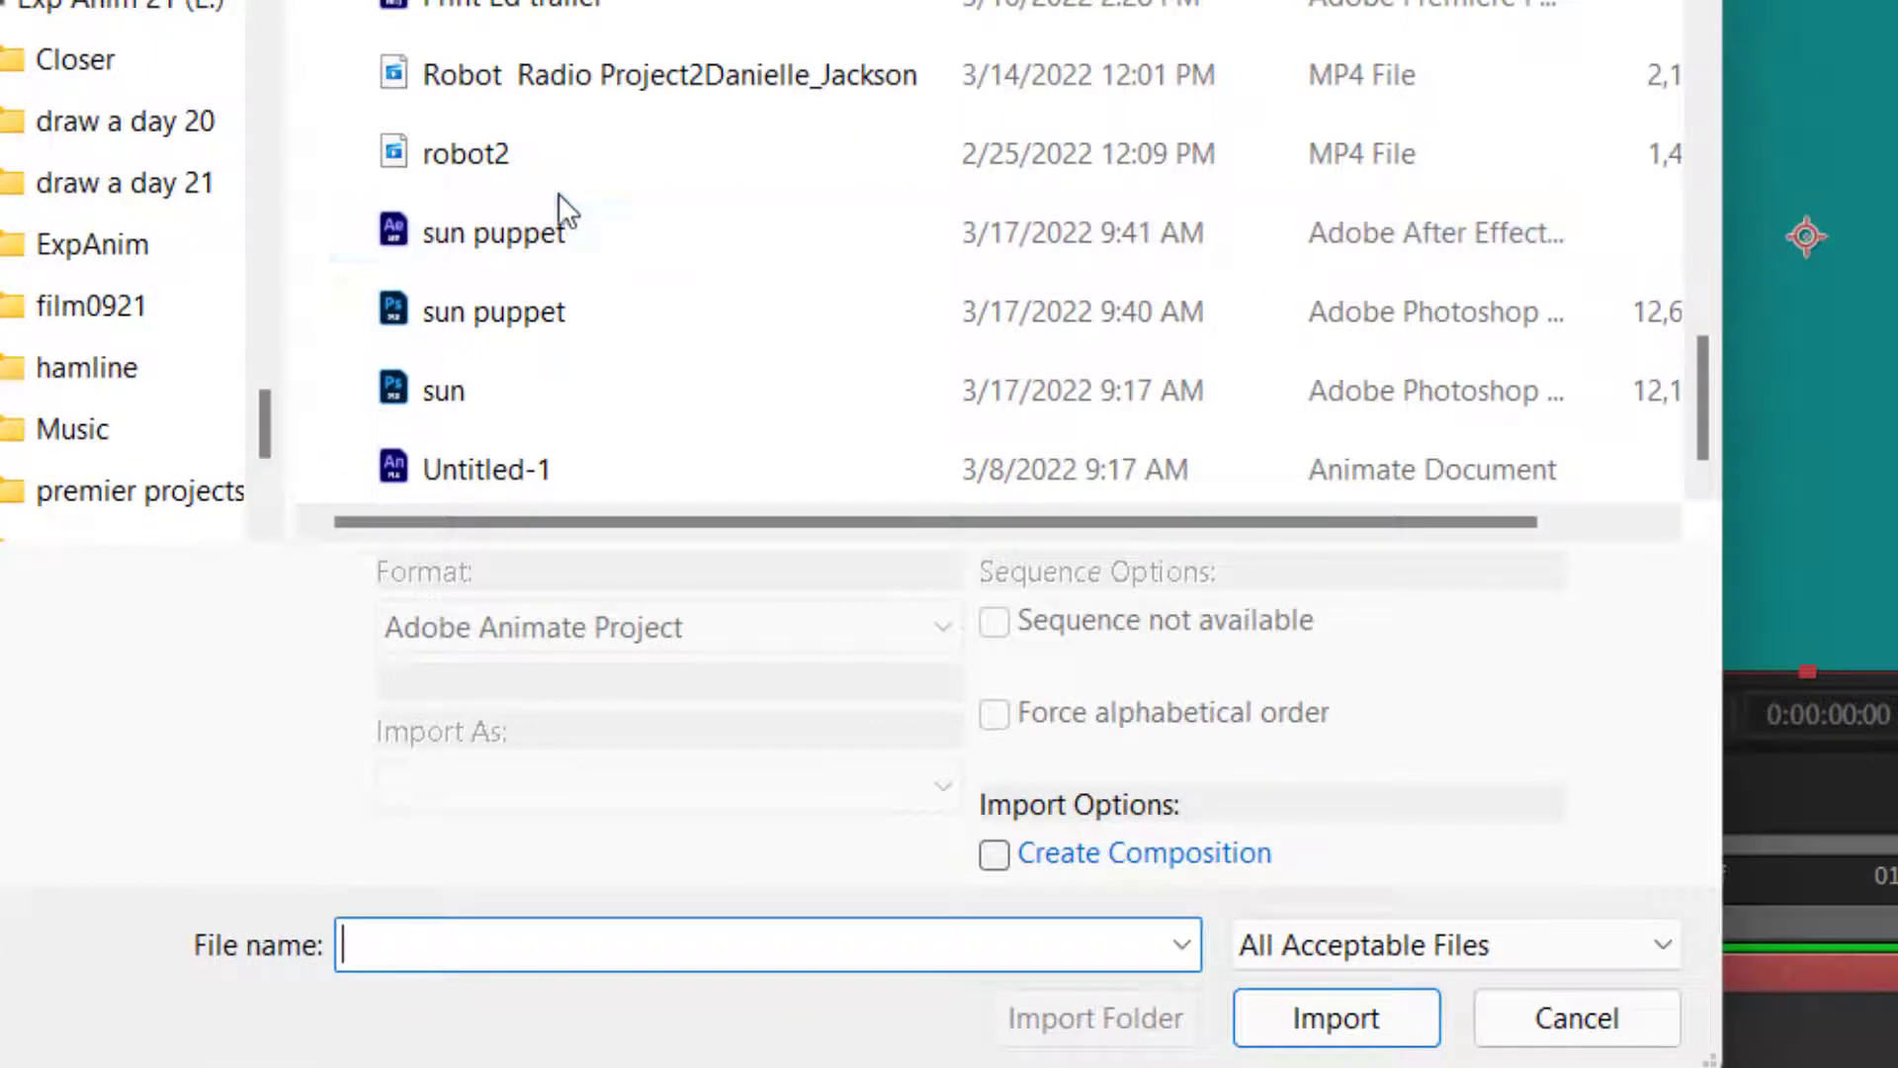
pyautogui.click(490, 312)
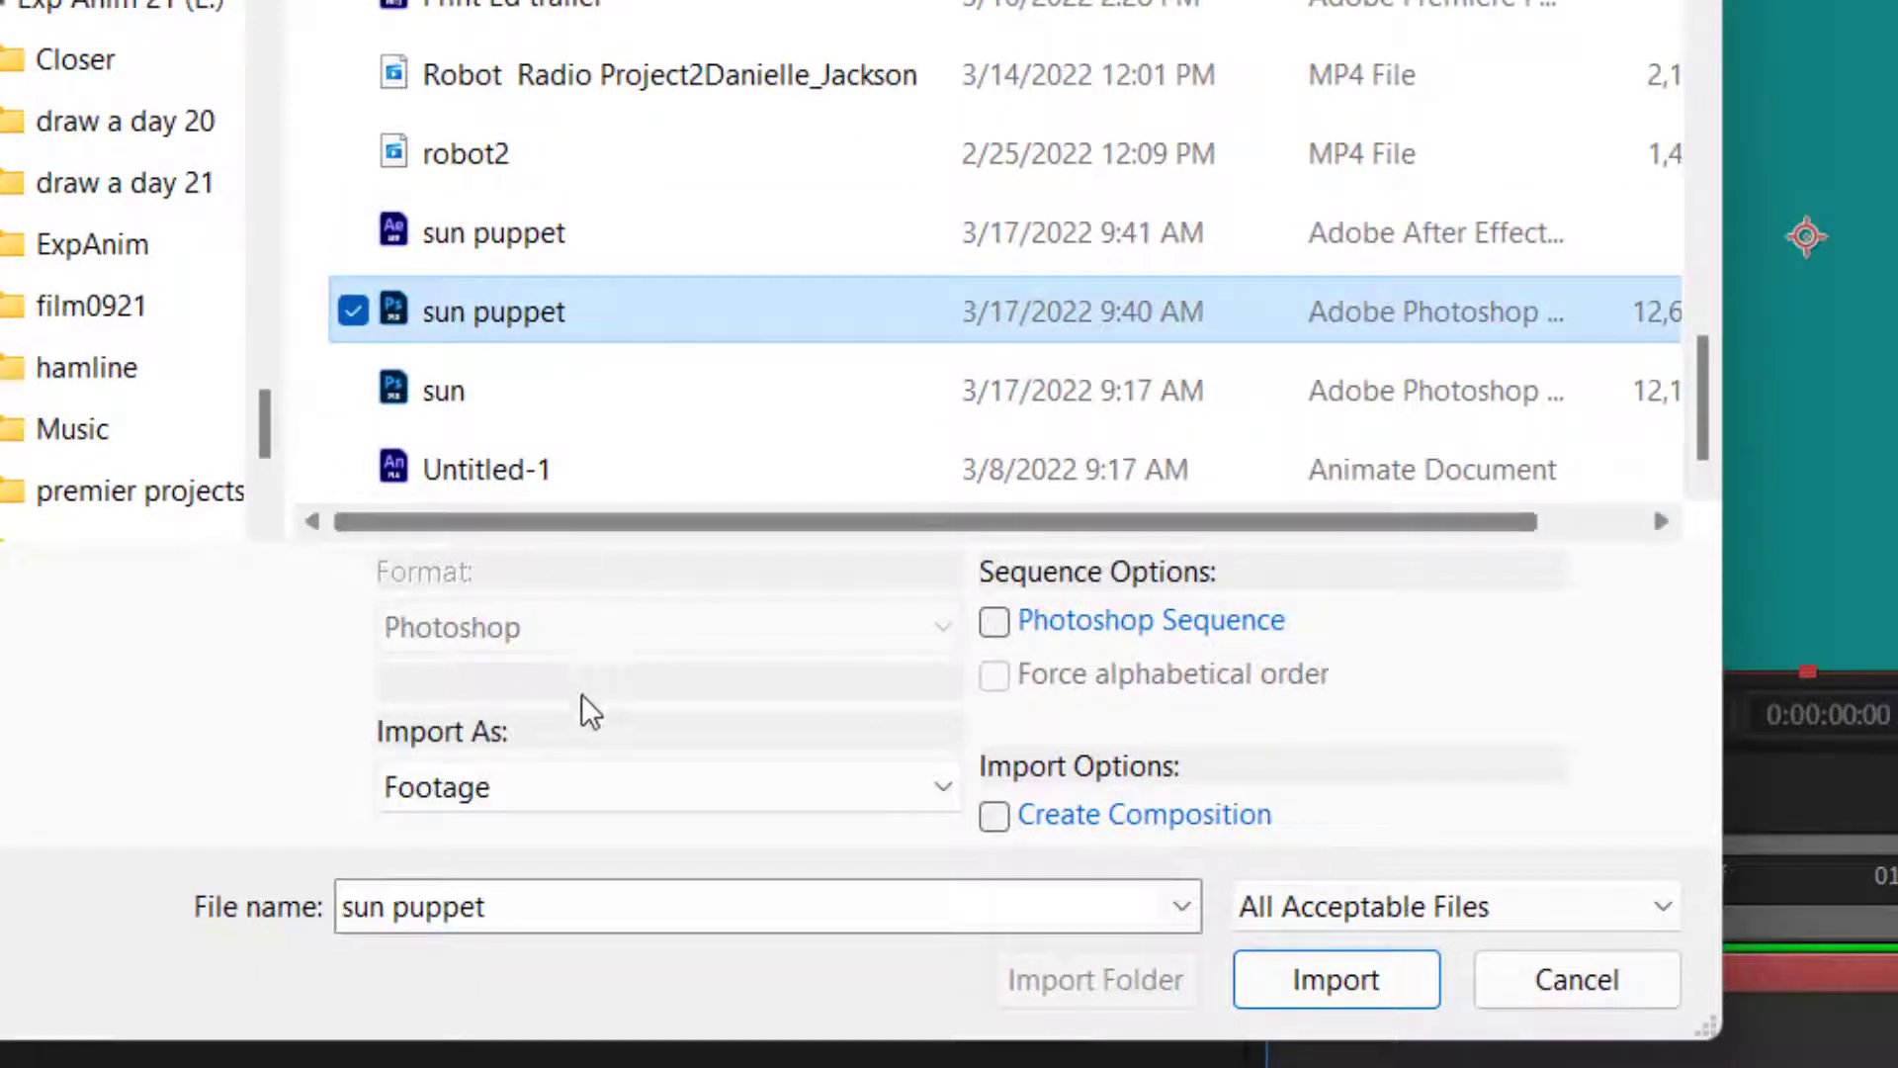
pyautogui.click(552, 773)
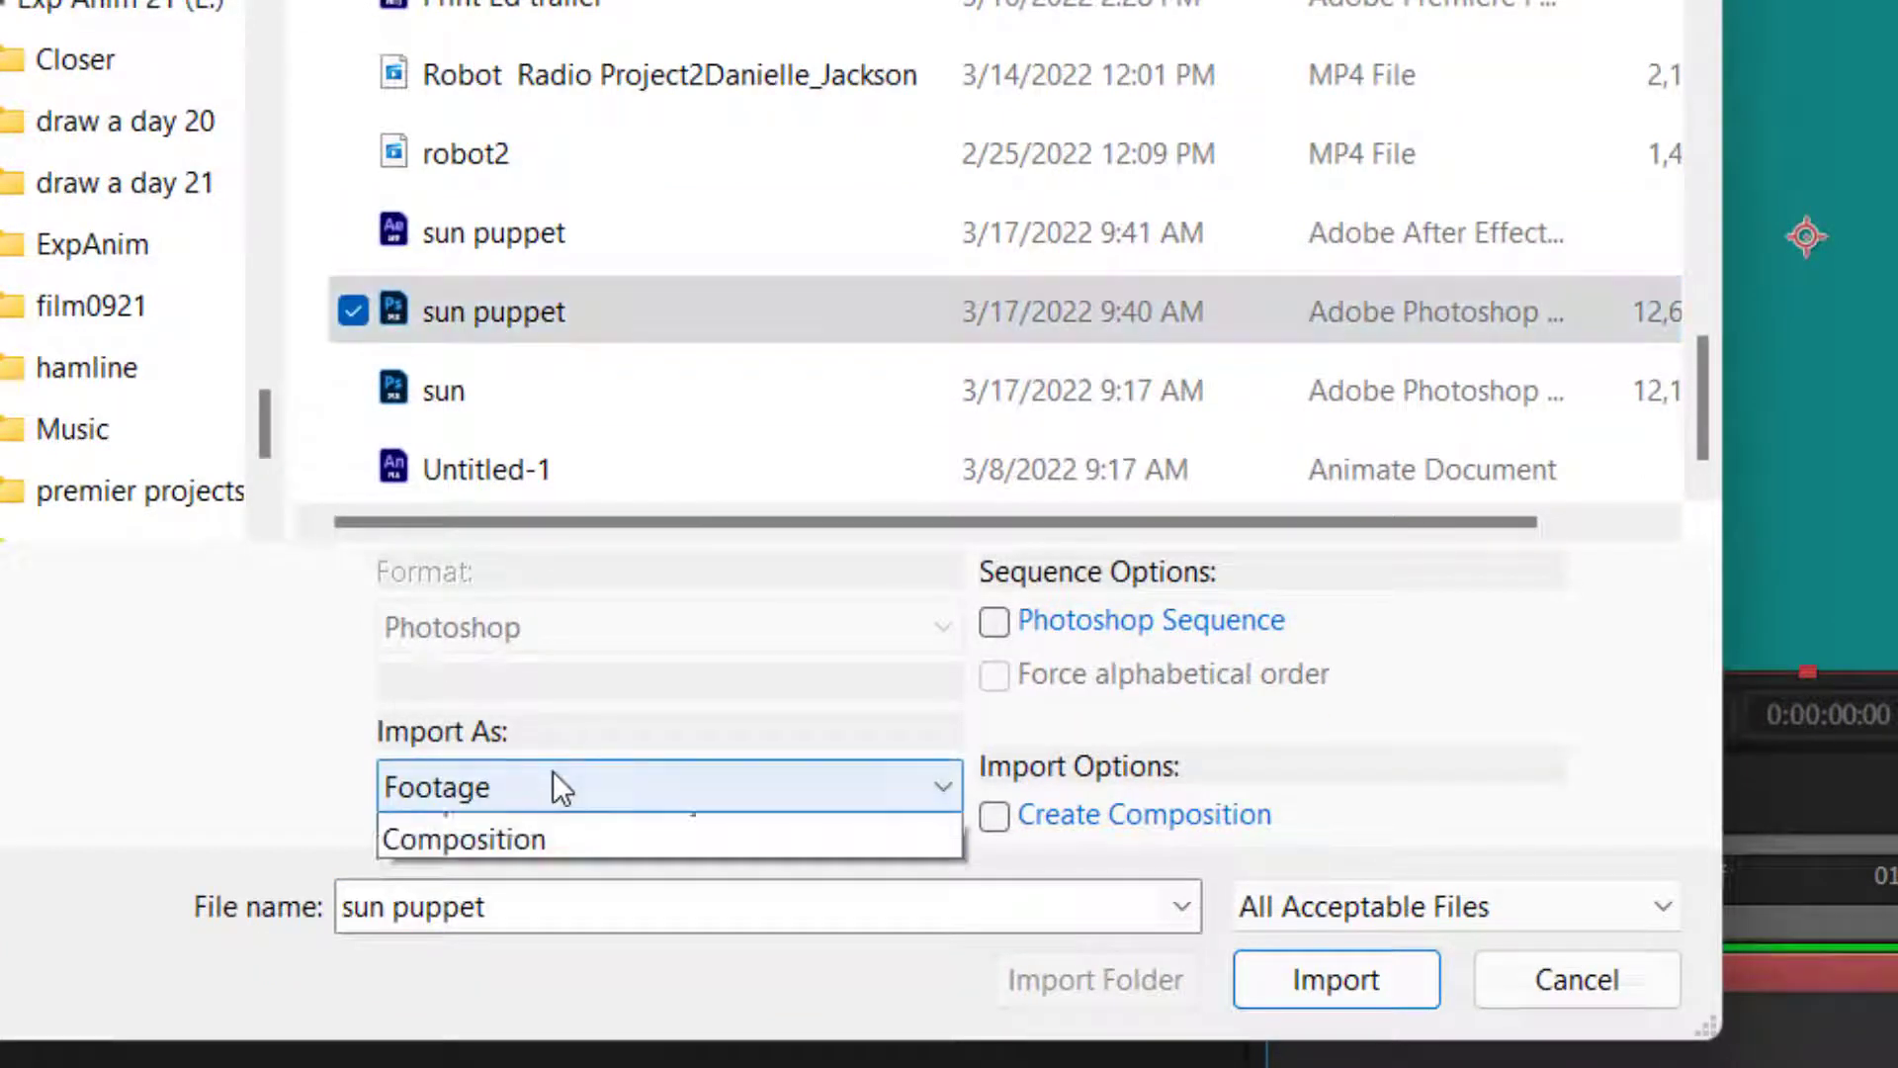
pyautogui.click(567, 872)
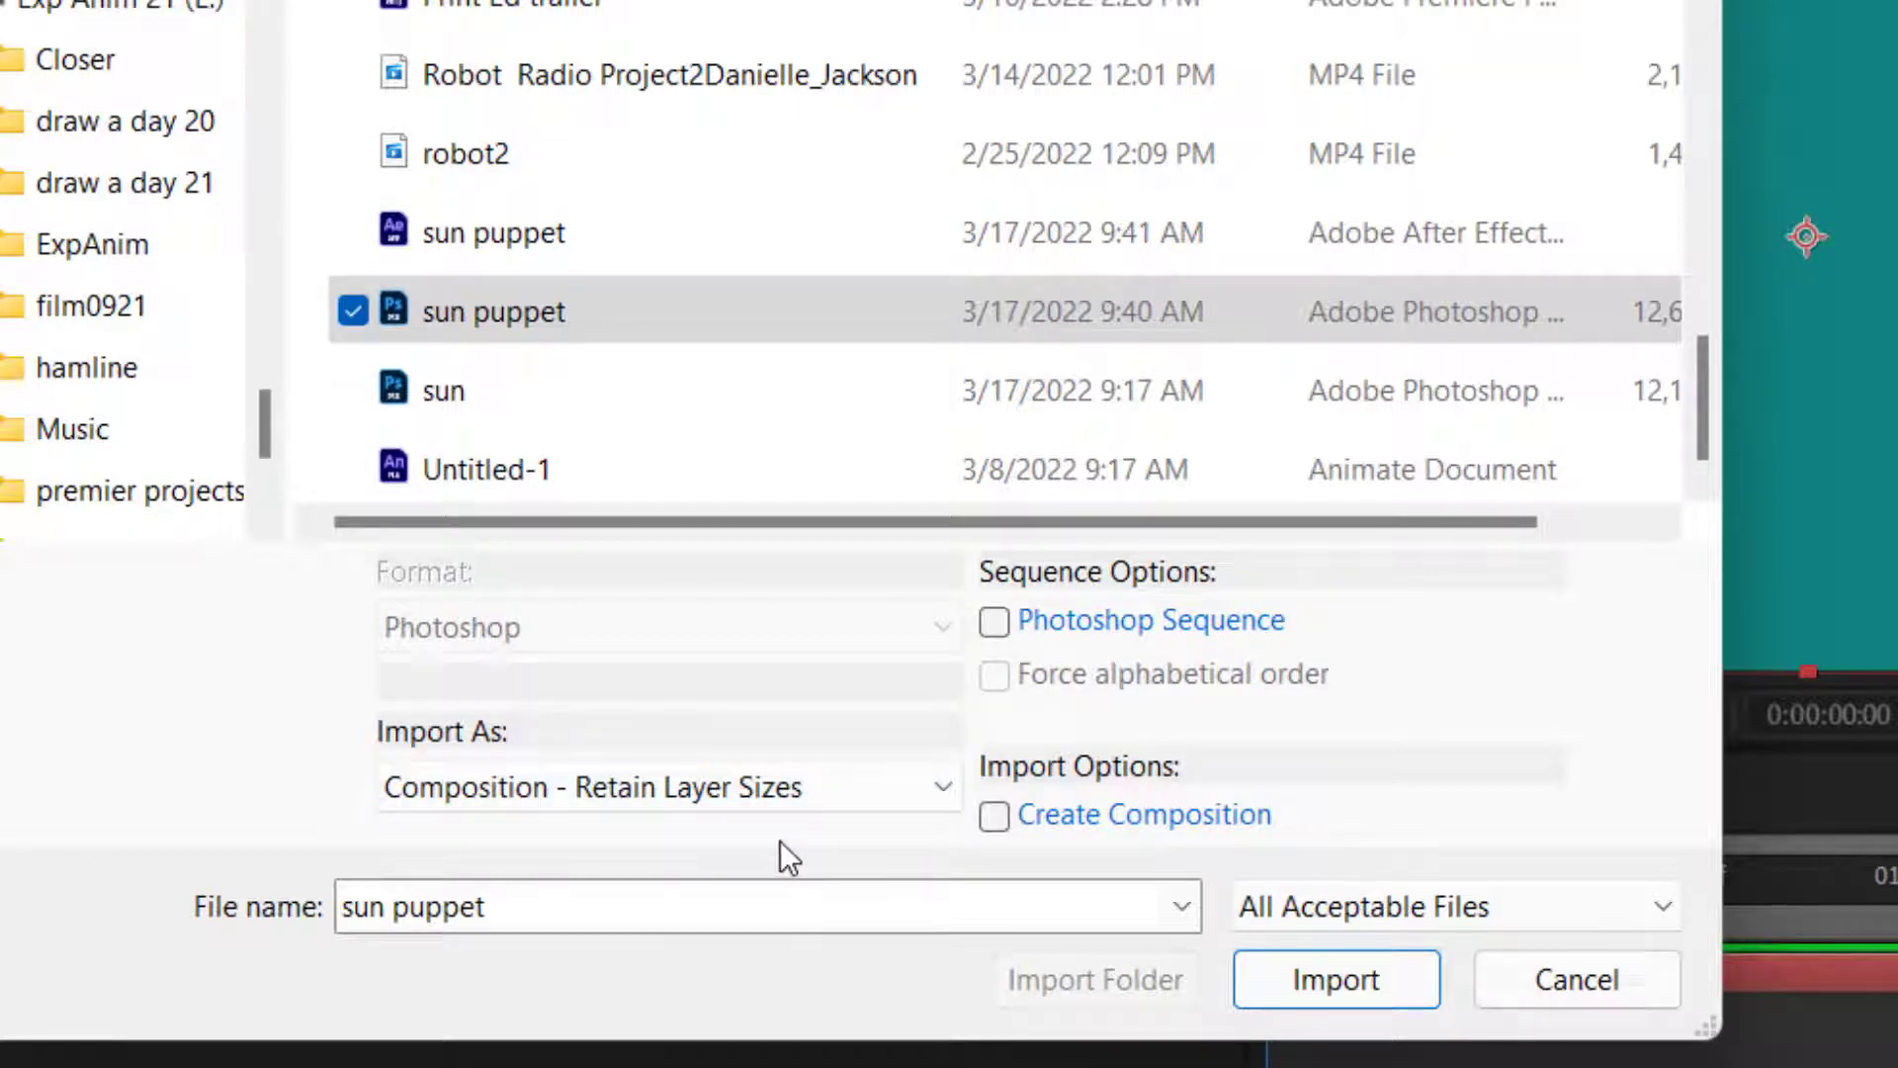
pyautogui.click(1355, 987)
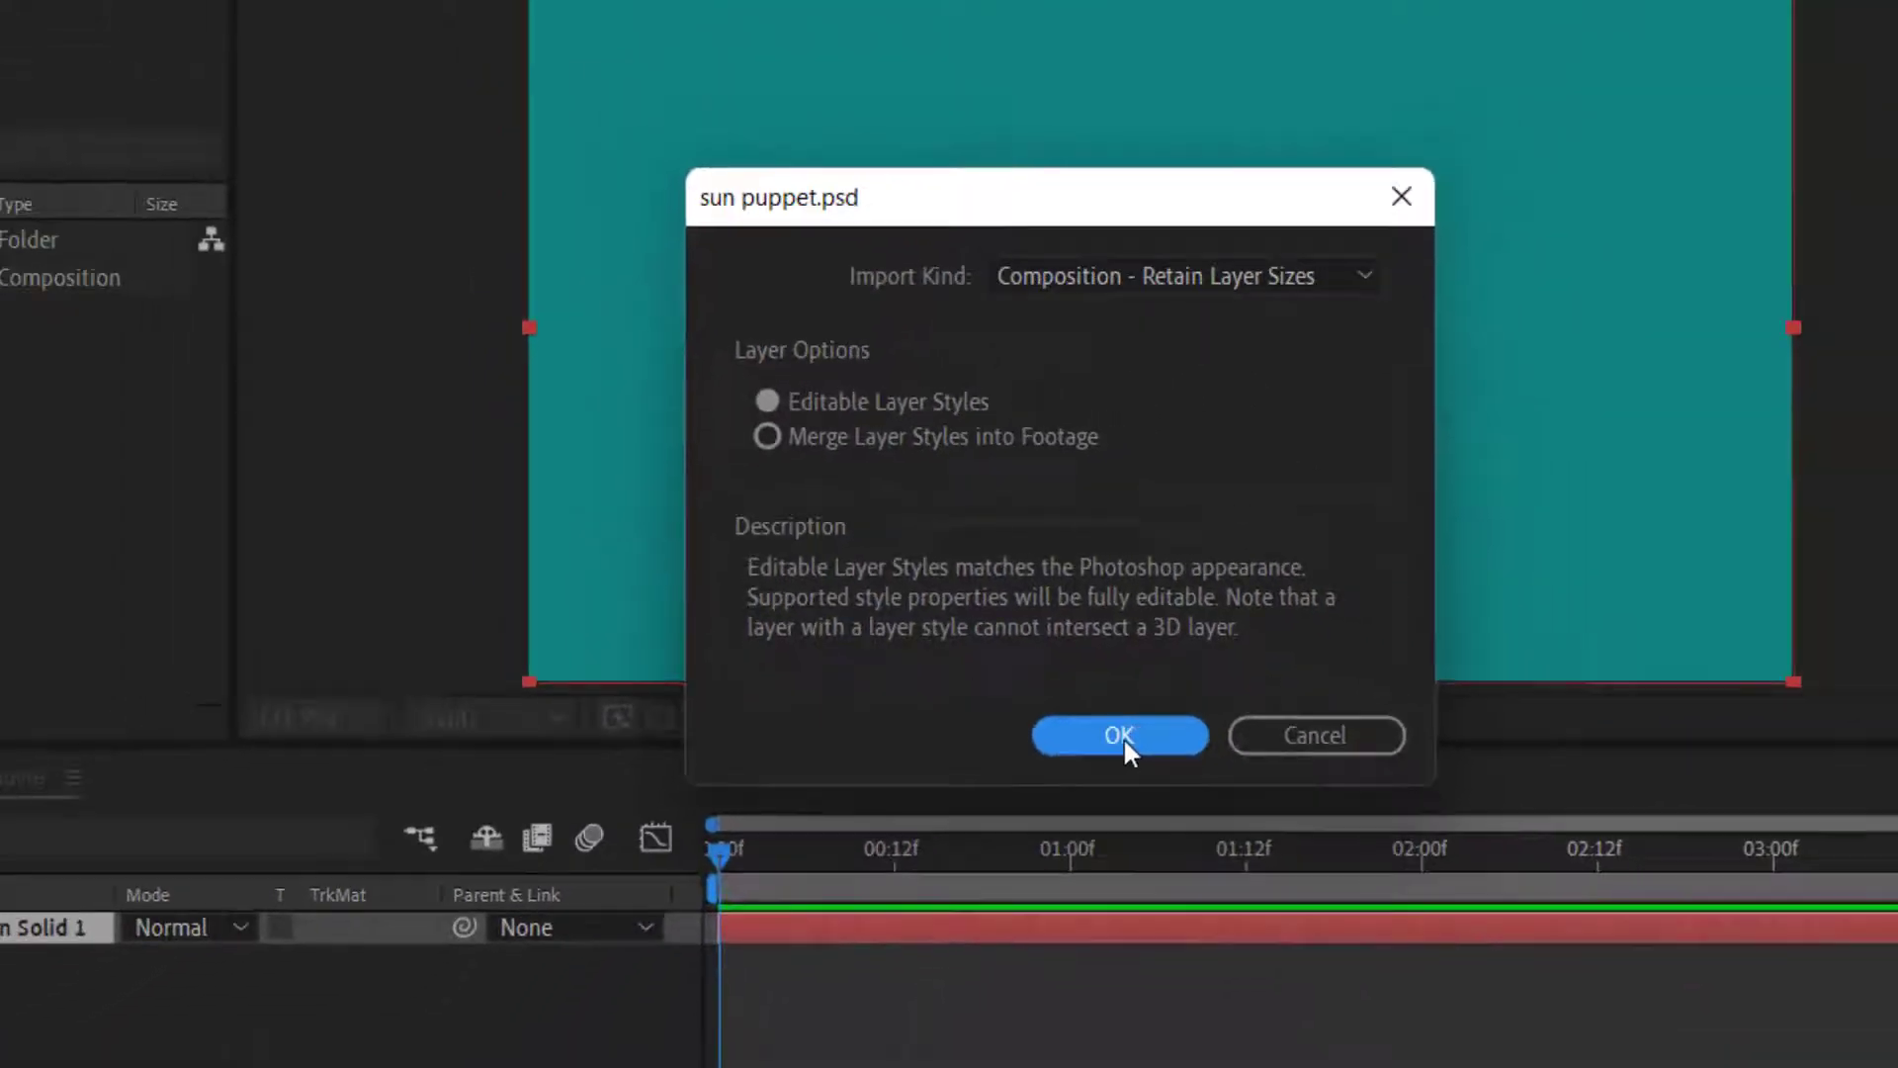
pyautogui.click(1194, 773)
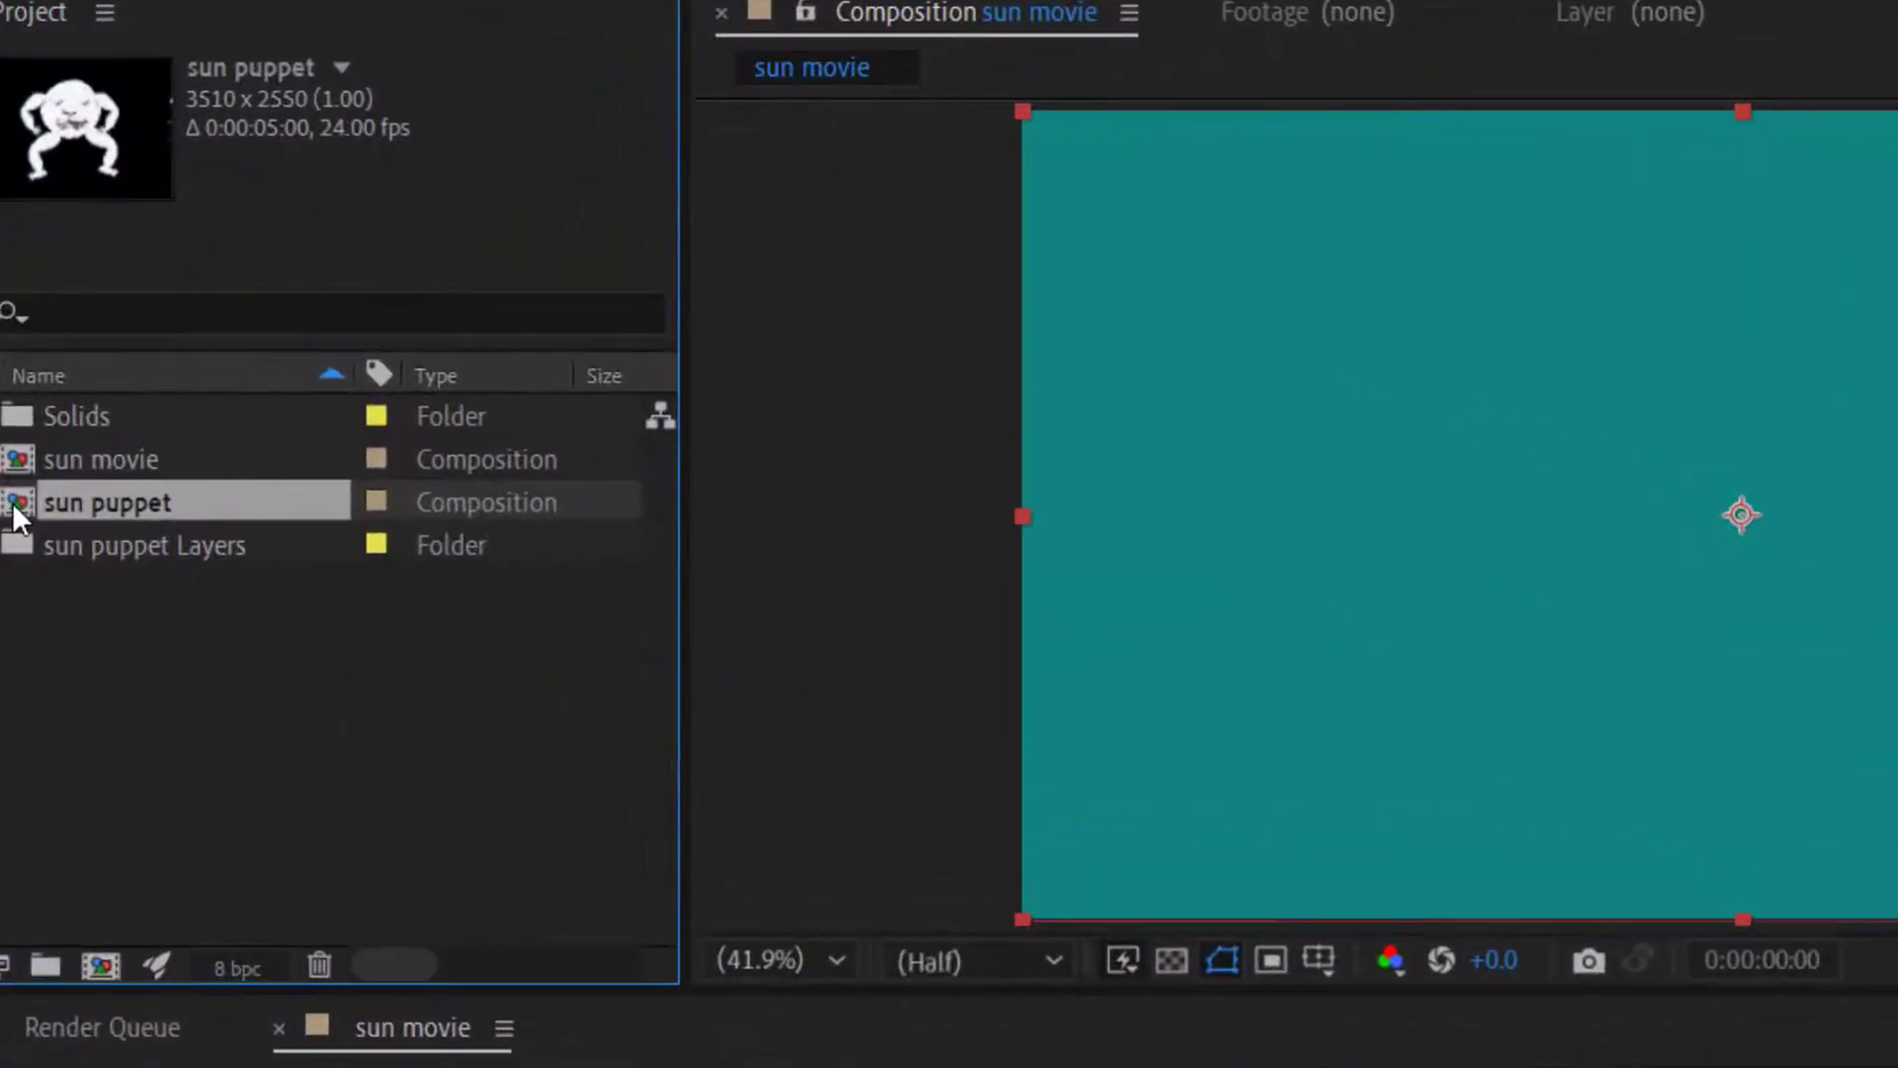
pyautogui.moveTo(107, 503); pyautogui.dragTo(301, 779)
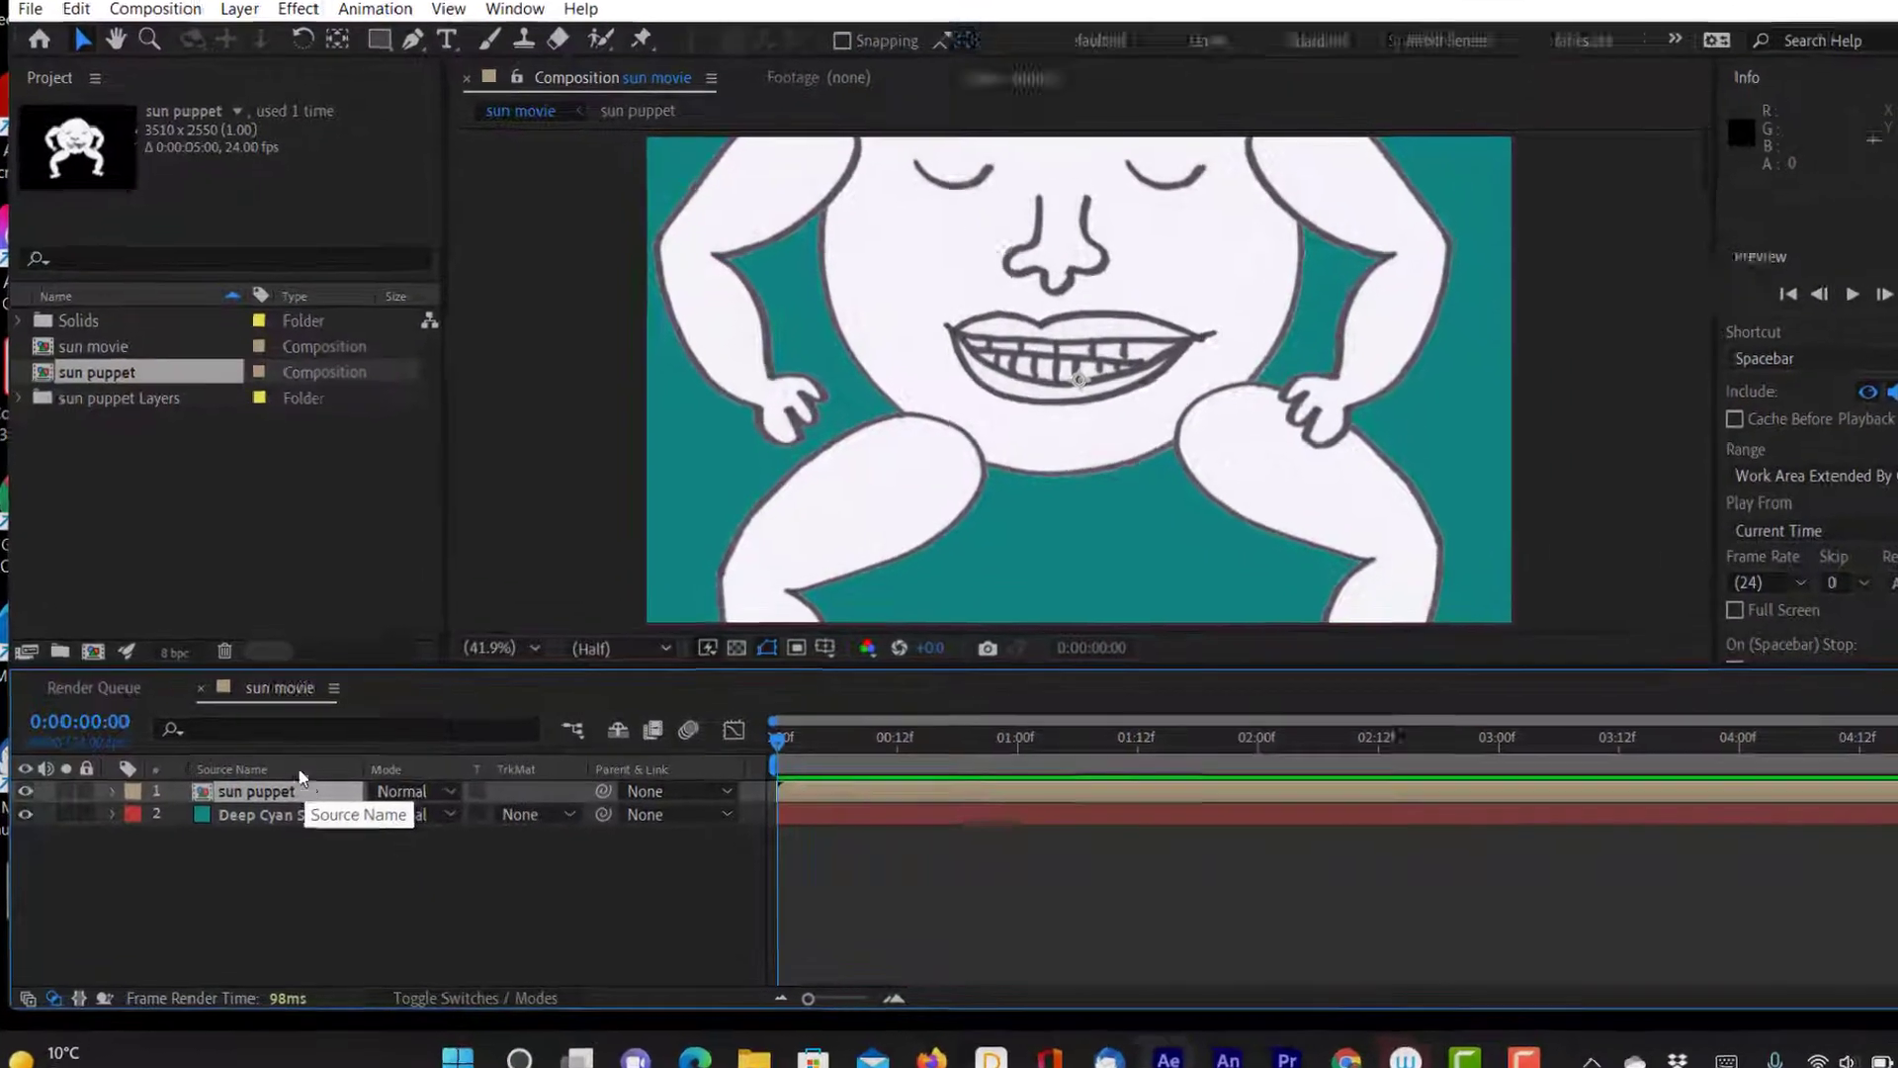
# - Scale the sun puppet layer to 49% and adjust its position so the whole figure fits in the sun movie frame
pyautogui.press('s')
pyautogui.moveTo(559, 845); pyautogui.dragTo(463, 843)
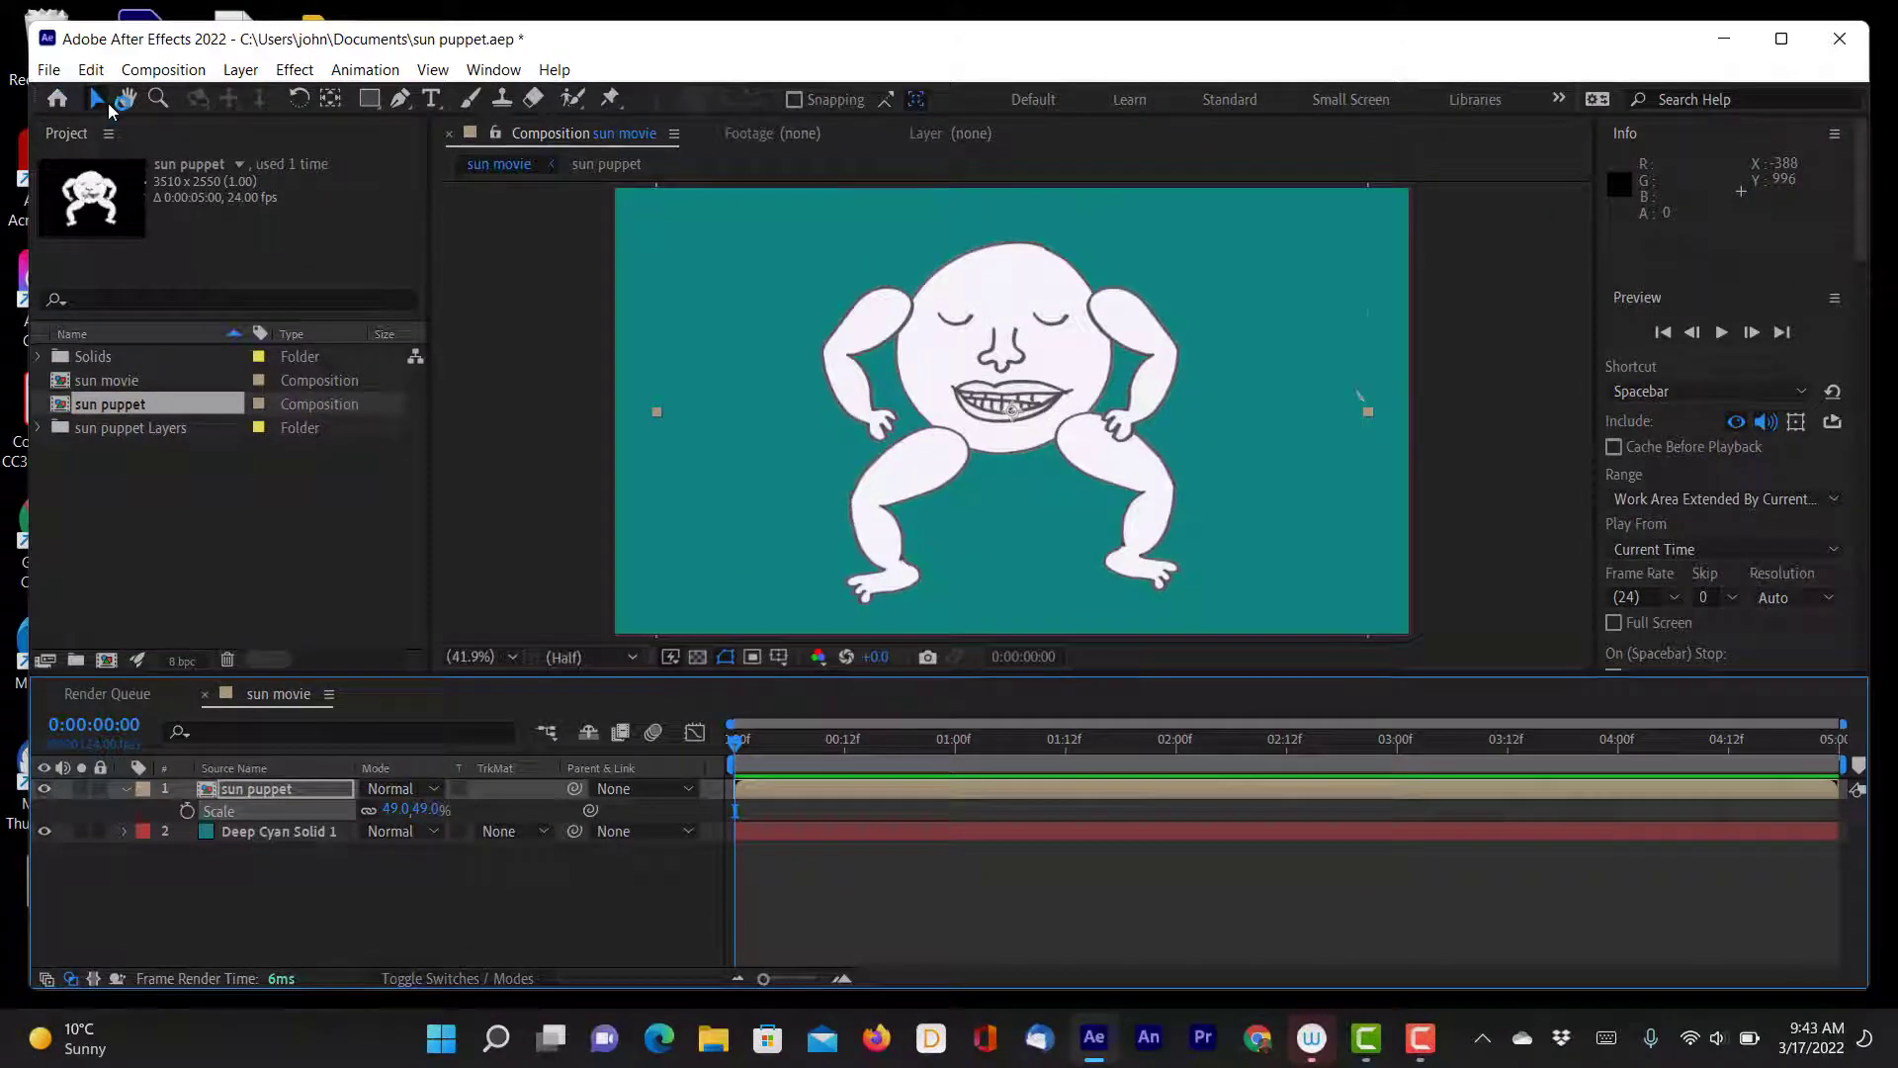
pyautogui.click(97, 99)
pyautogui.moveTo(951, 380); pyautogui.dragTo(939, 402)
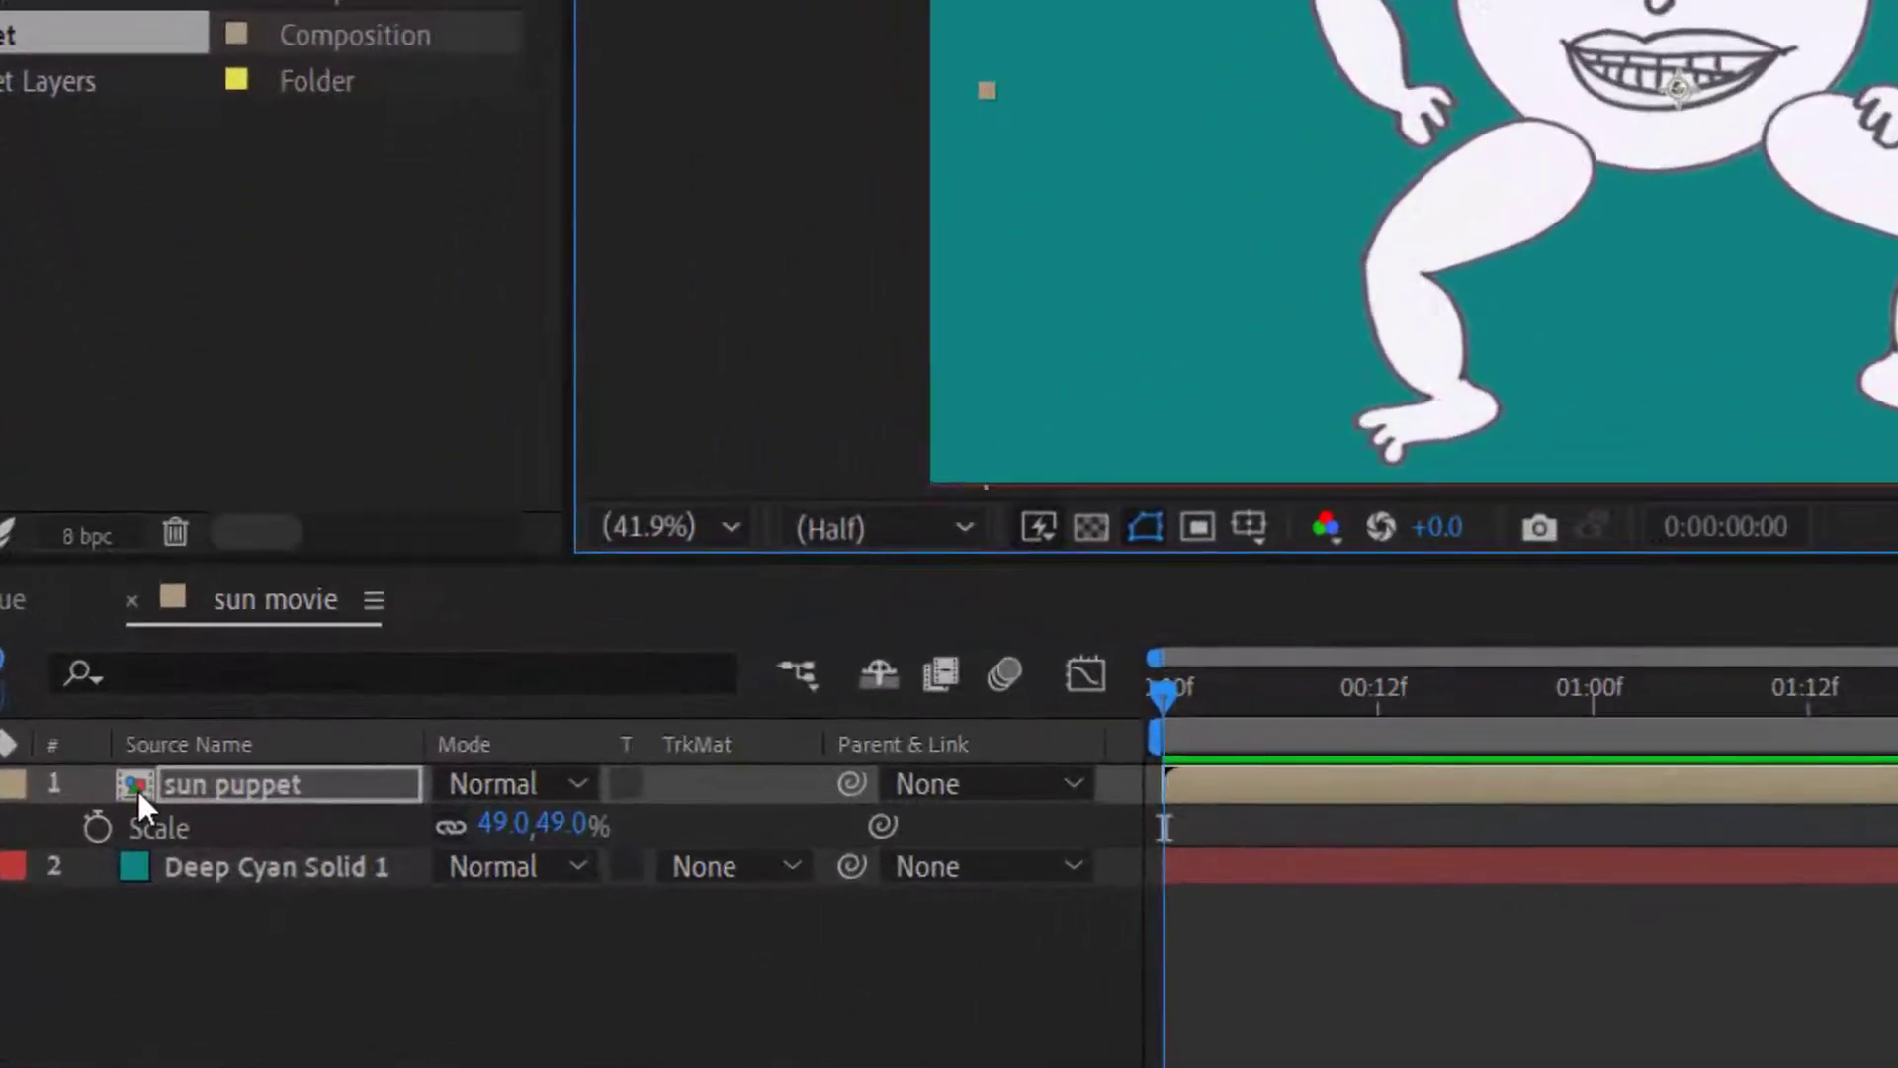
# - Open the nested sun puppet composition from sun movie and return its playhead to the first frame
pyautogui.doubleClick(139, 786)
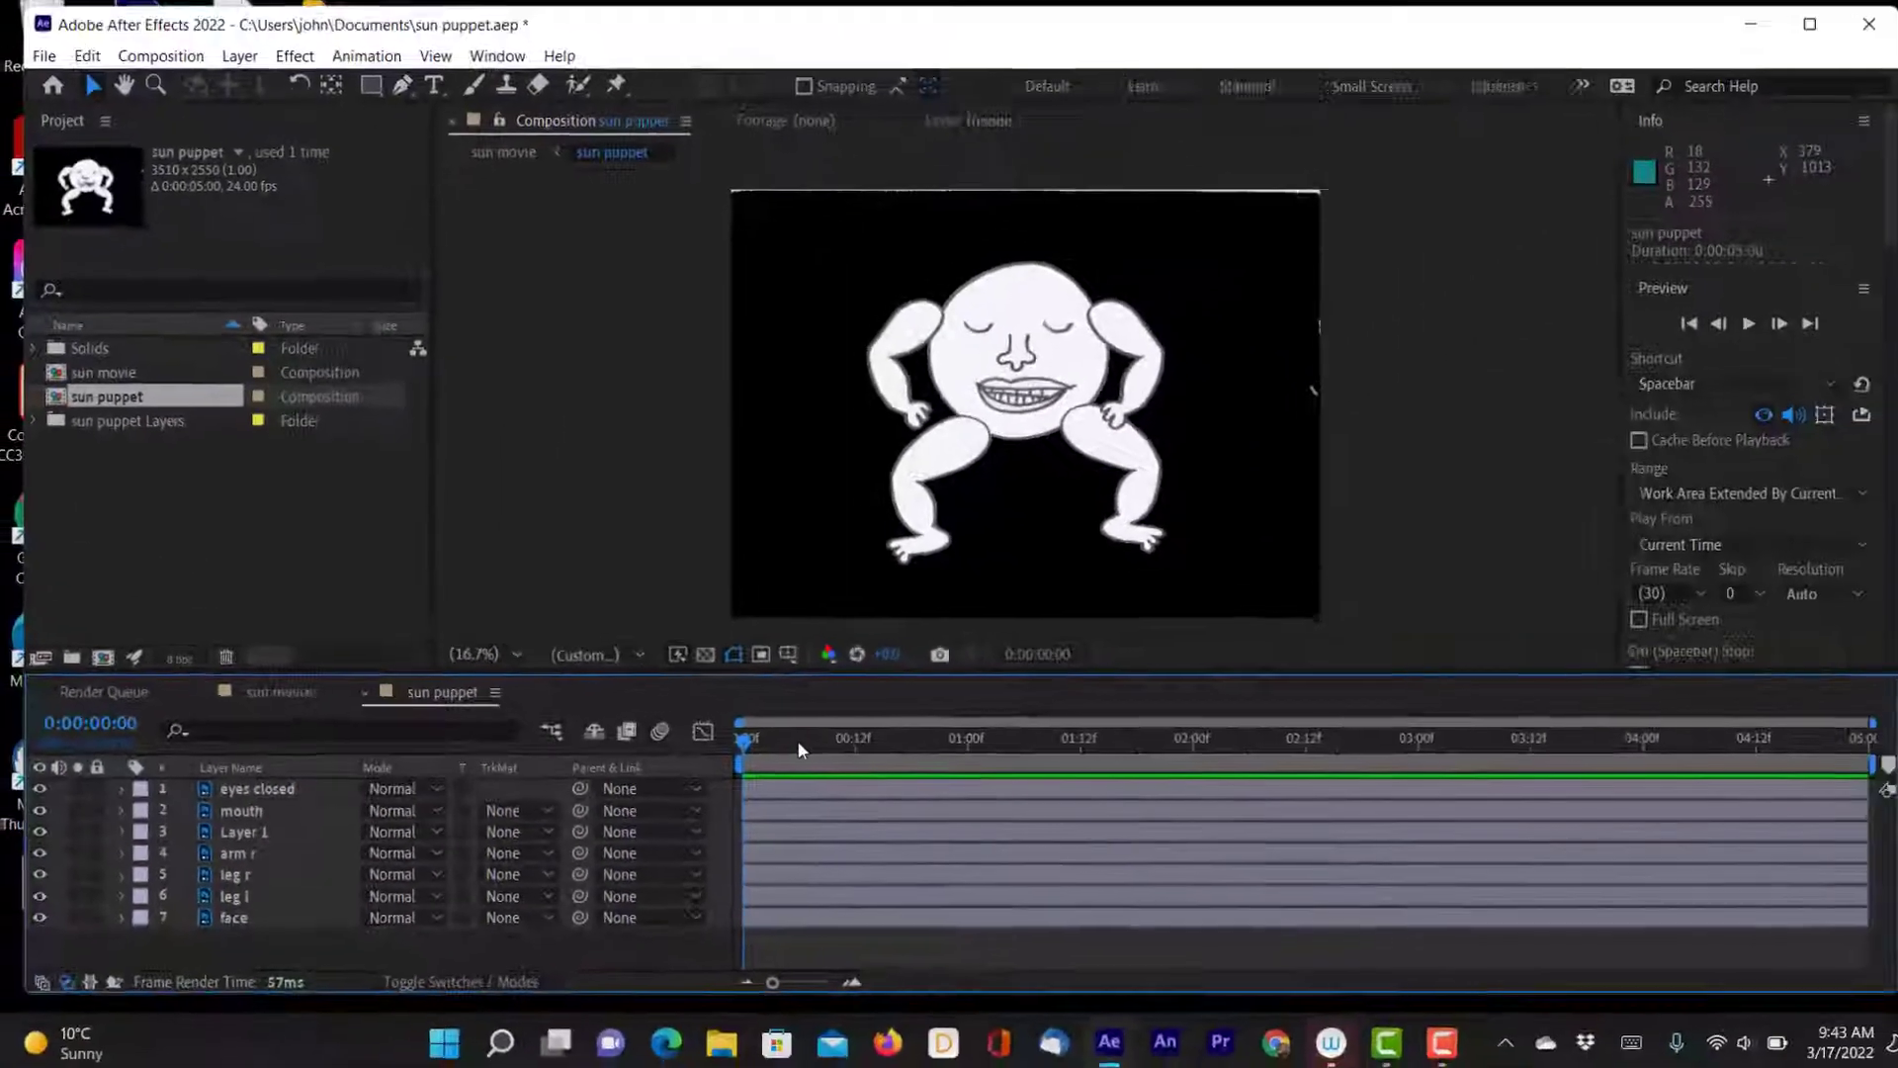
pyautogui.moveTo(831, 740); pyautogui.dragTo(726, 778)
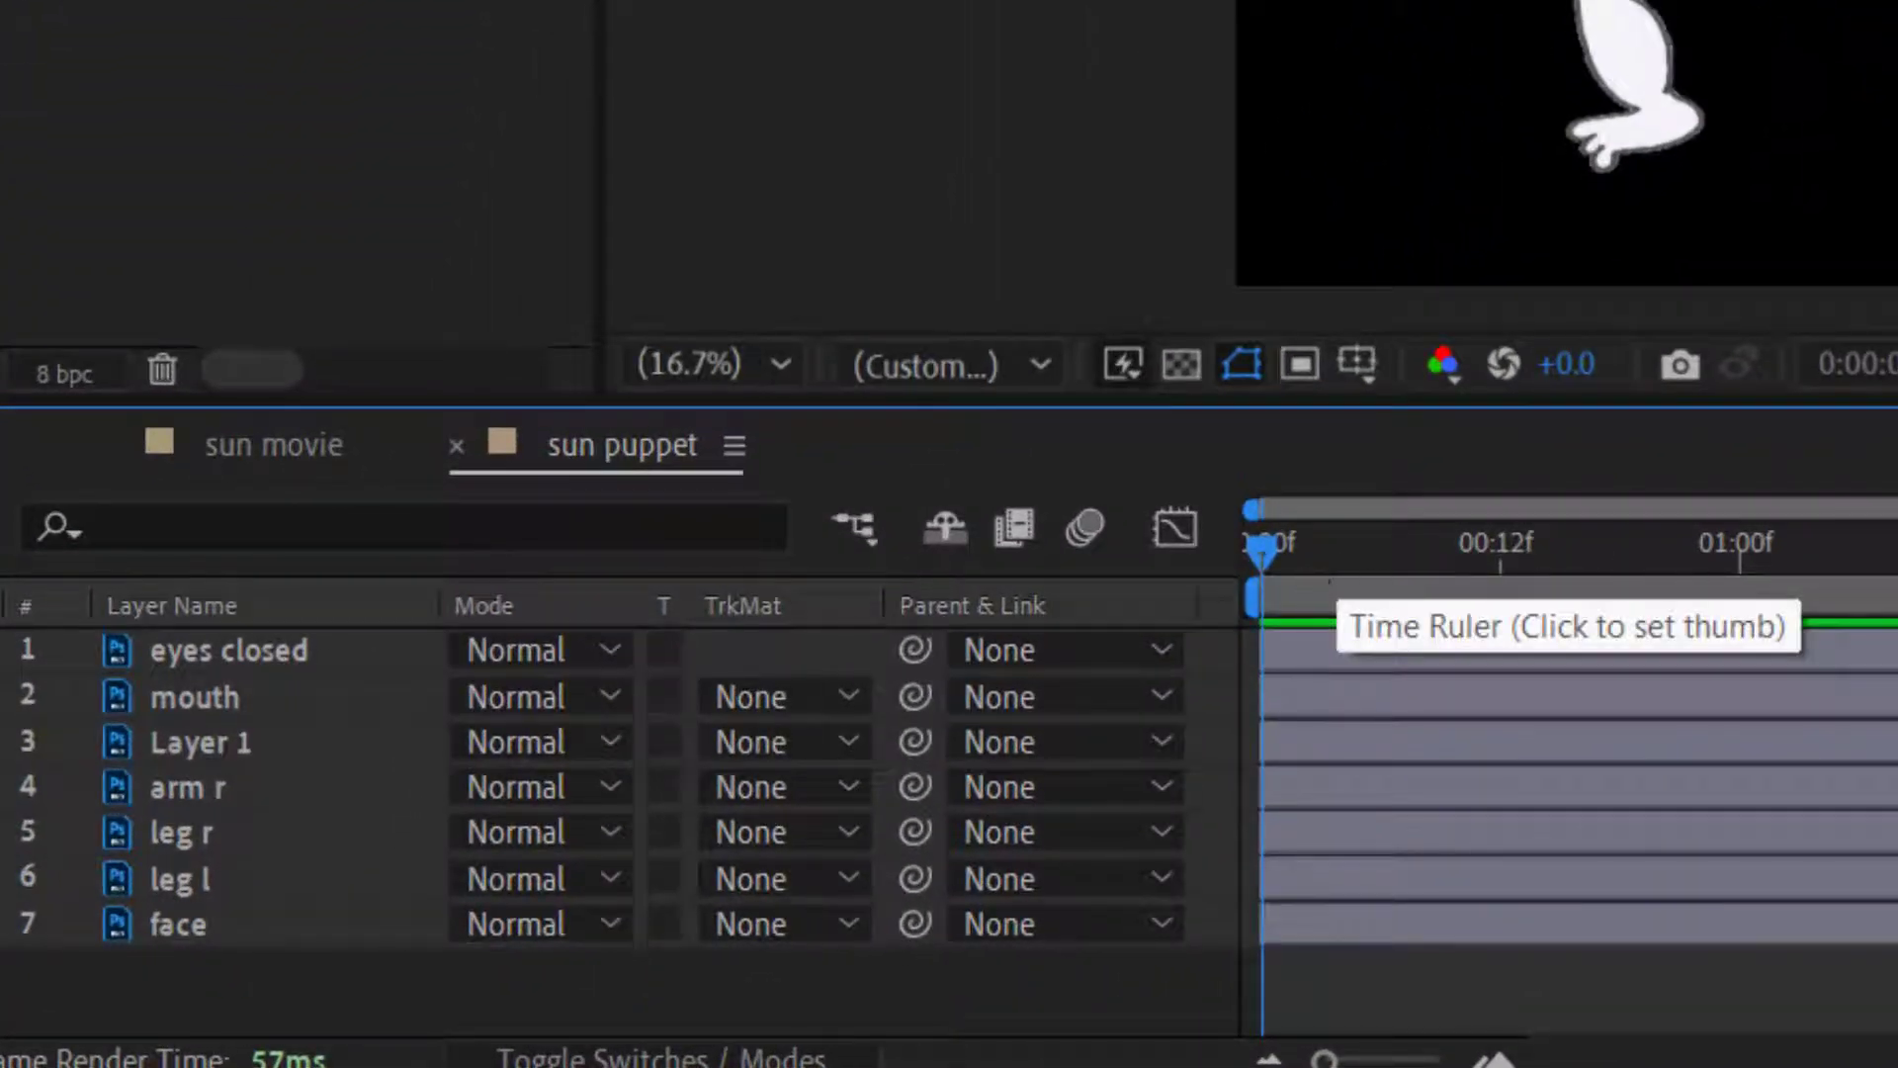
pyautogui.click(1628, 653)
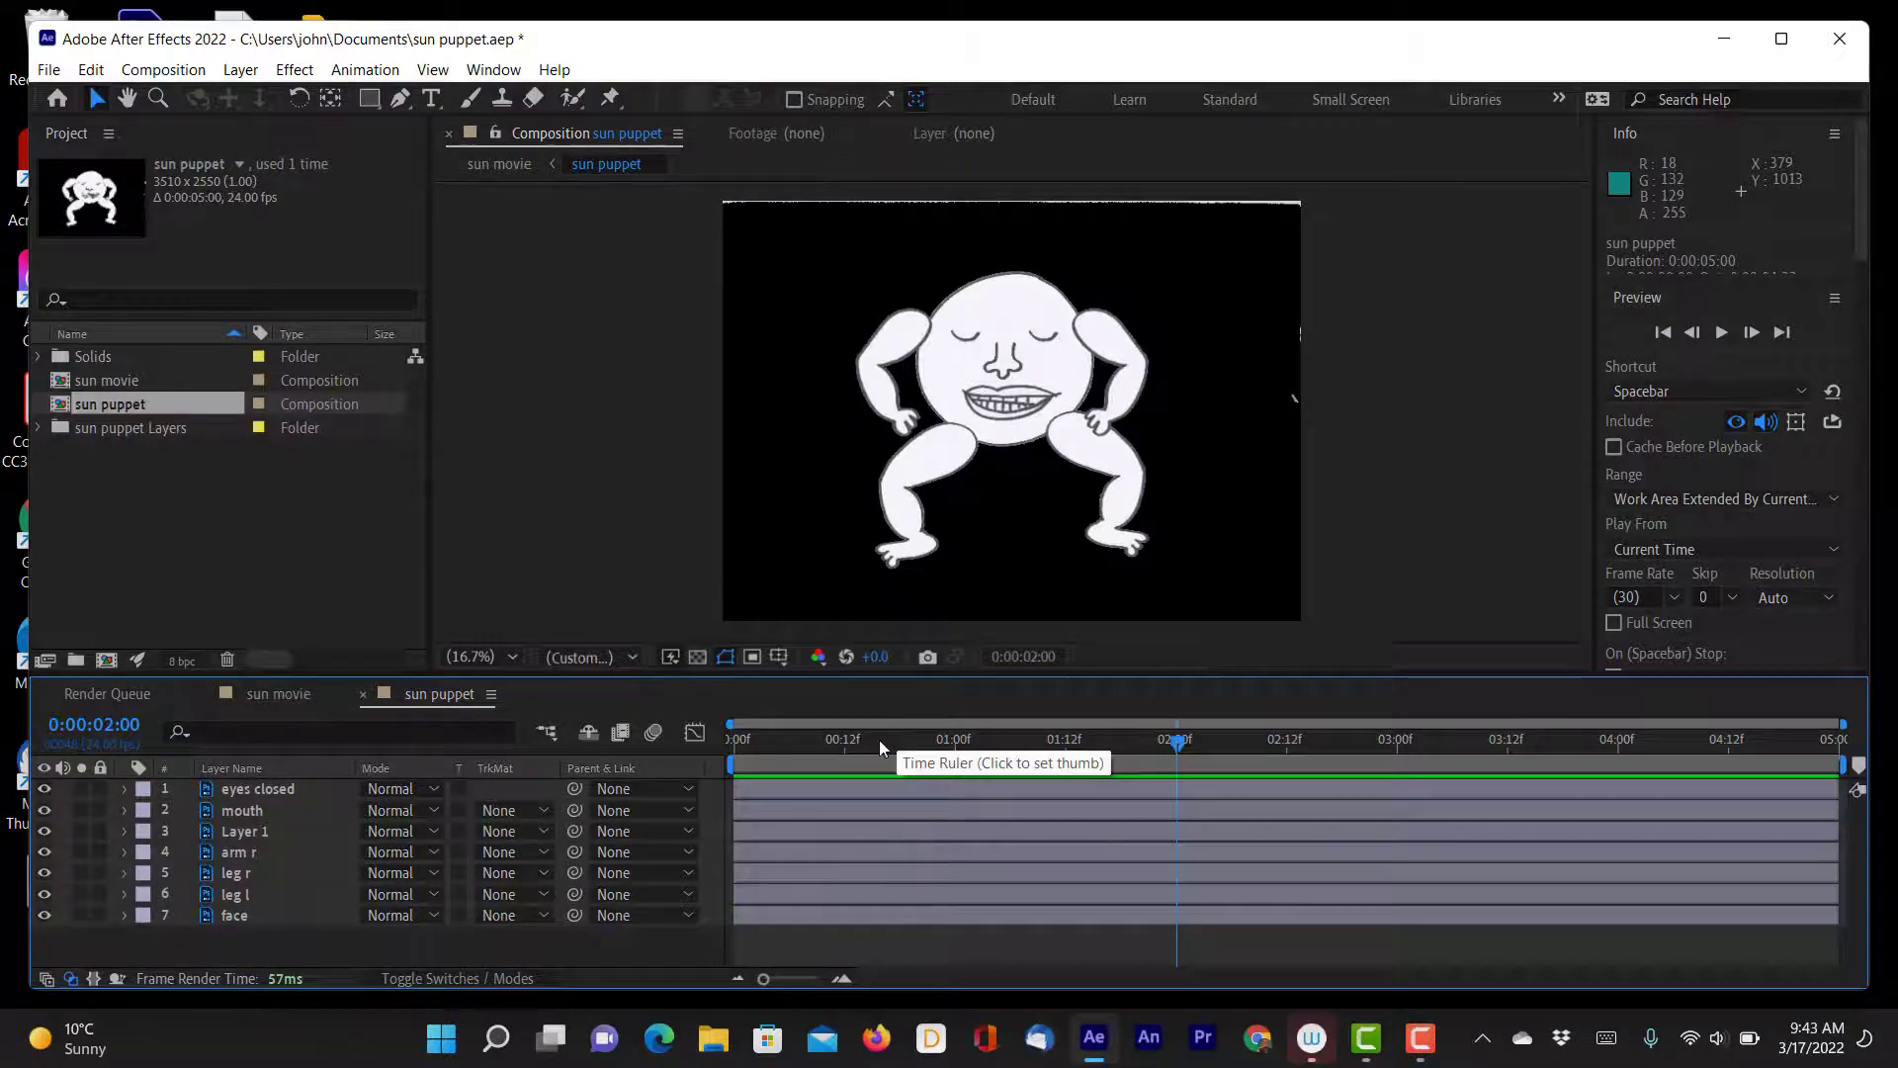
pyautogui.moveTo(880, 739); pyautogui.dragTo(661, 768)
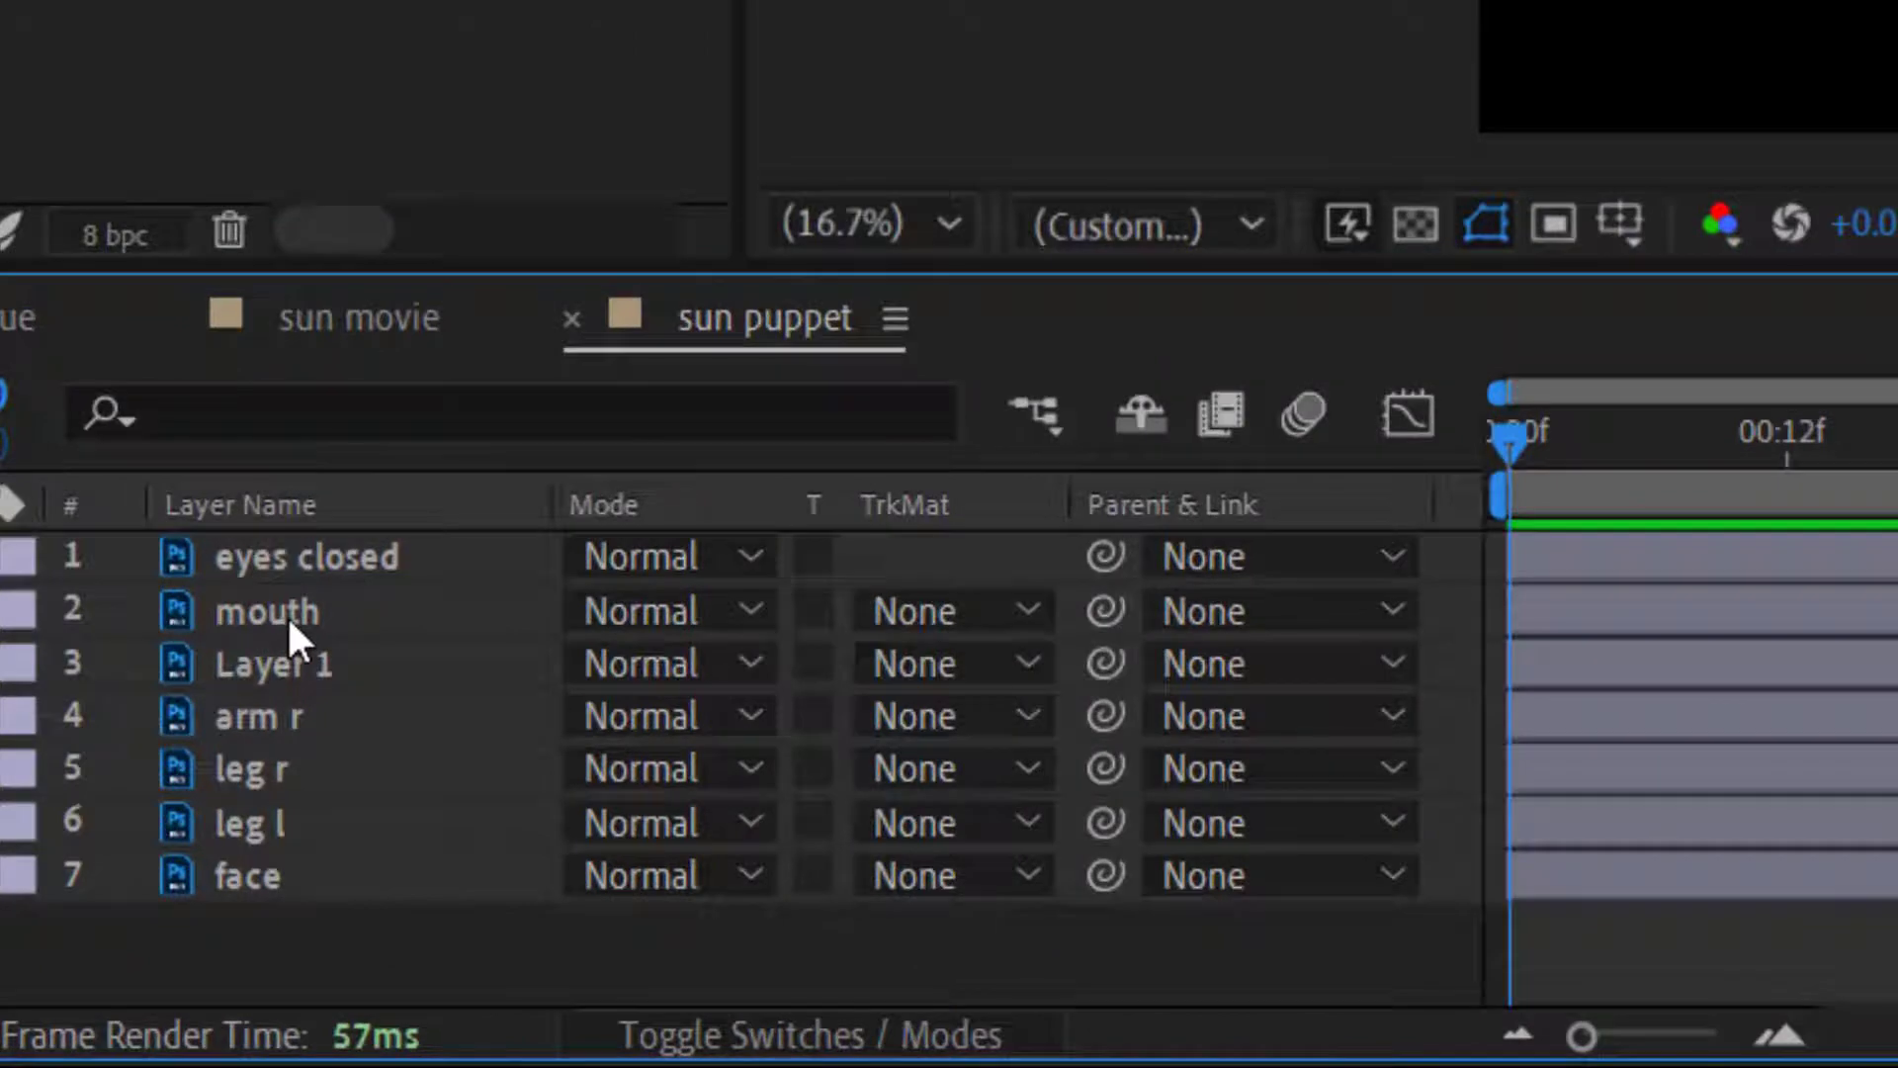
# - Set the mouth layer's opacity to 0% at the first frame and keyframe it as a hold keyframe
pyautogui.click(250, 811)
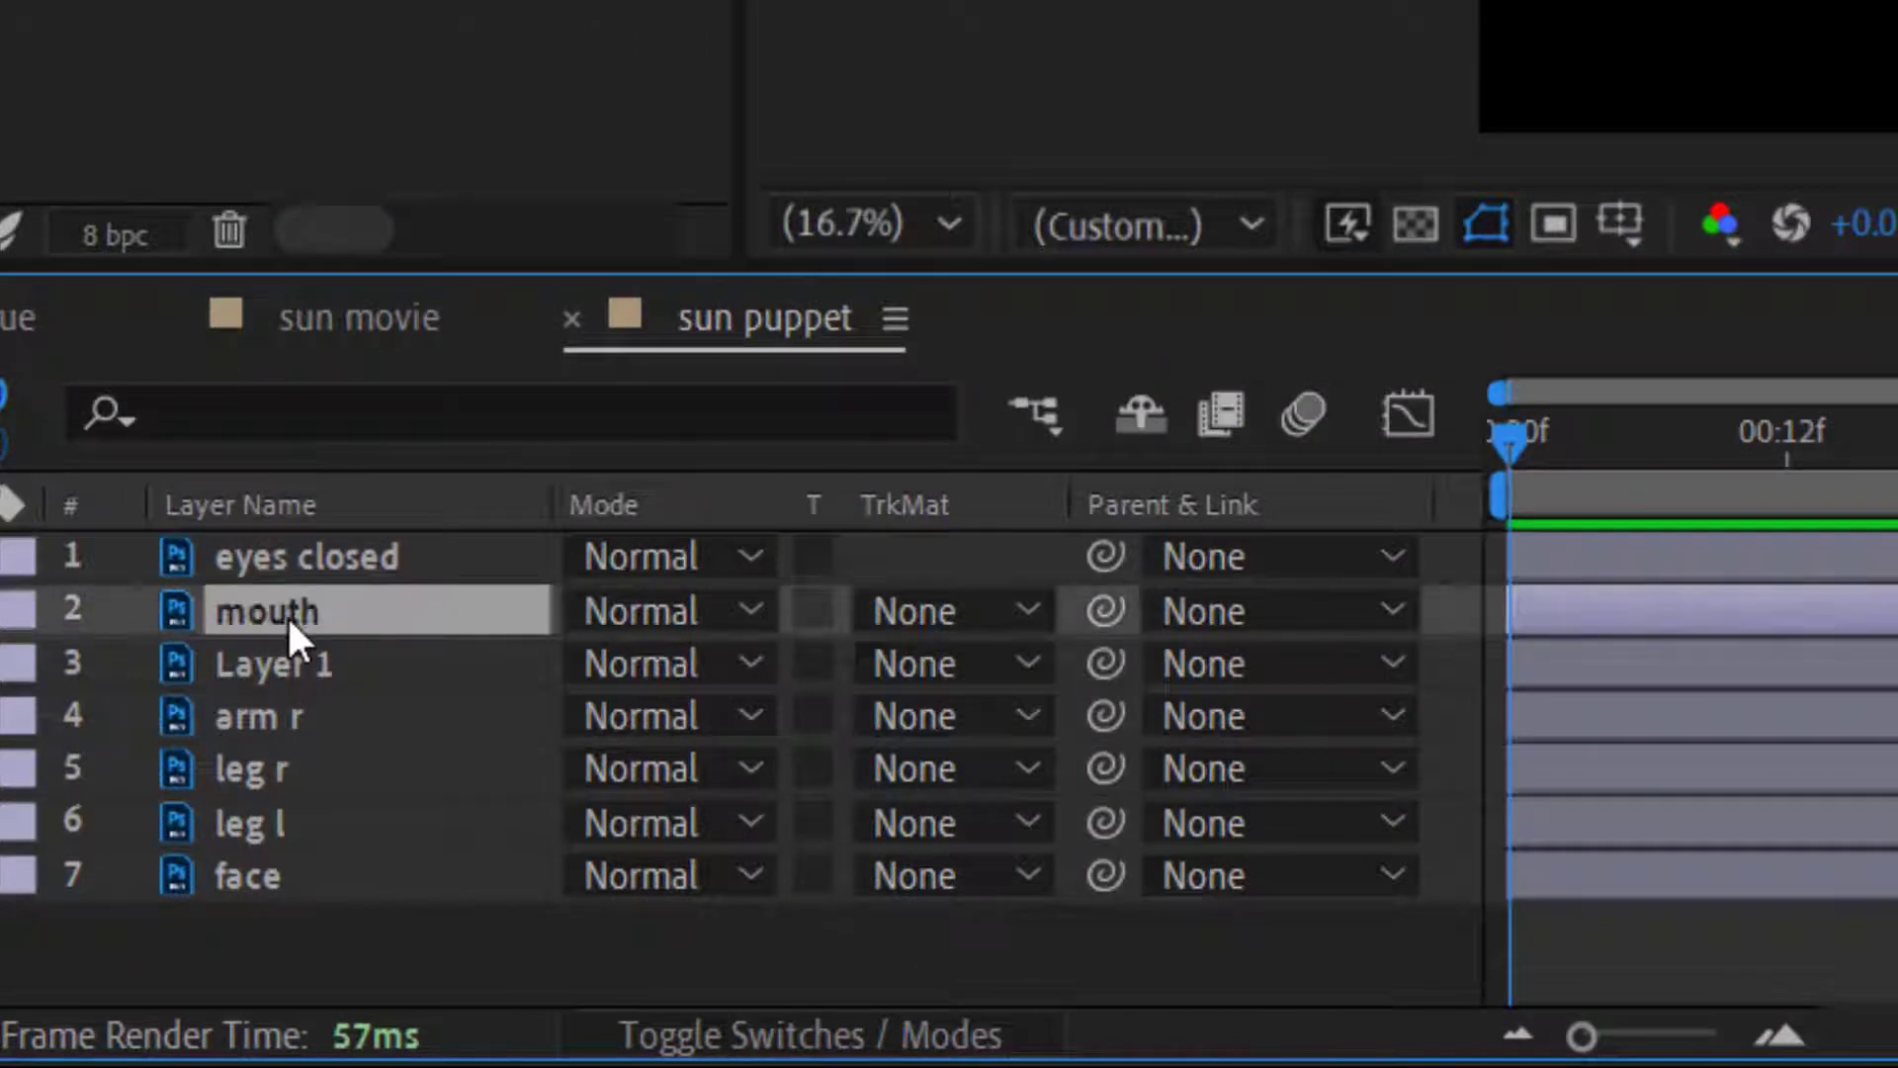
pyautogui.press('t')
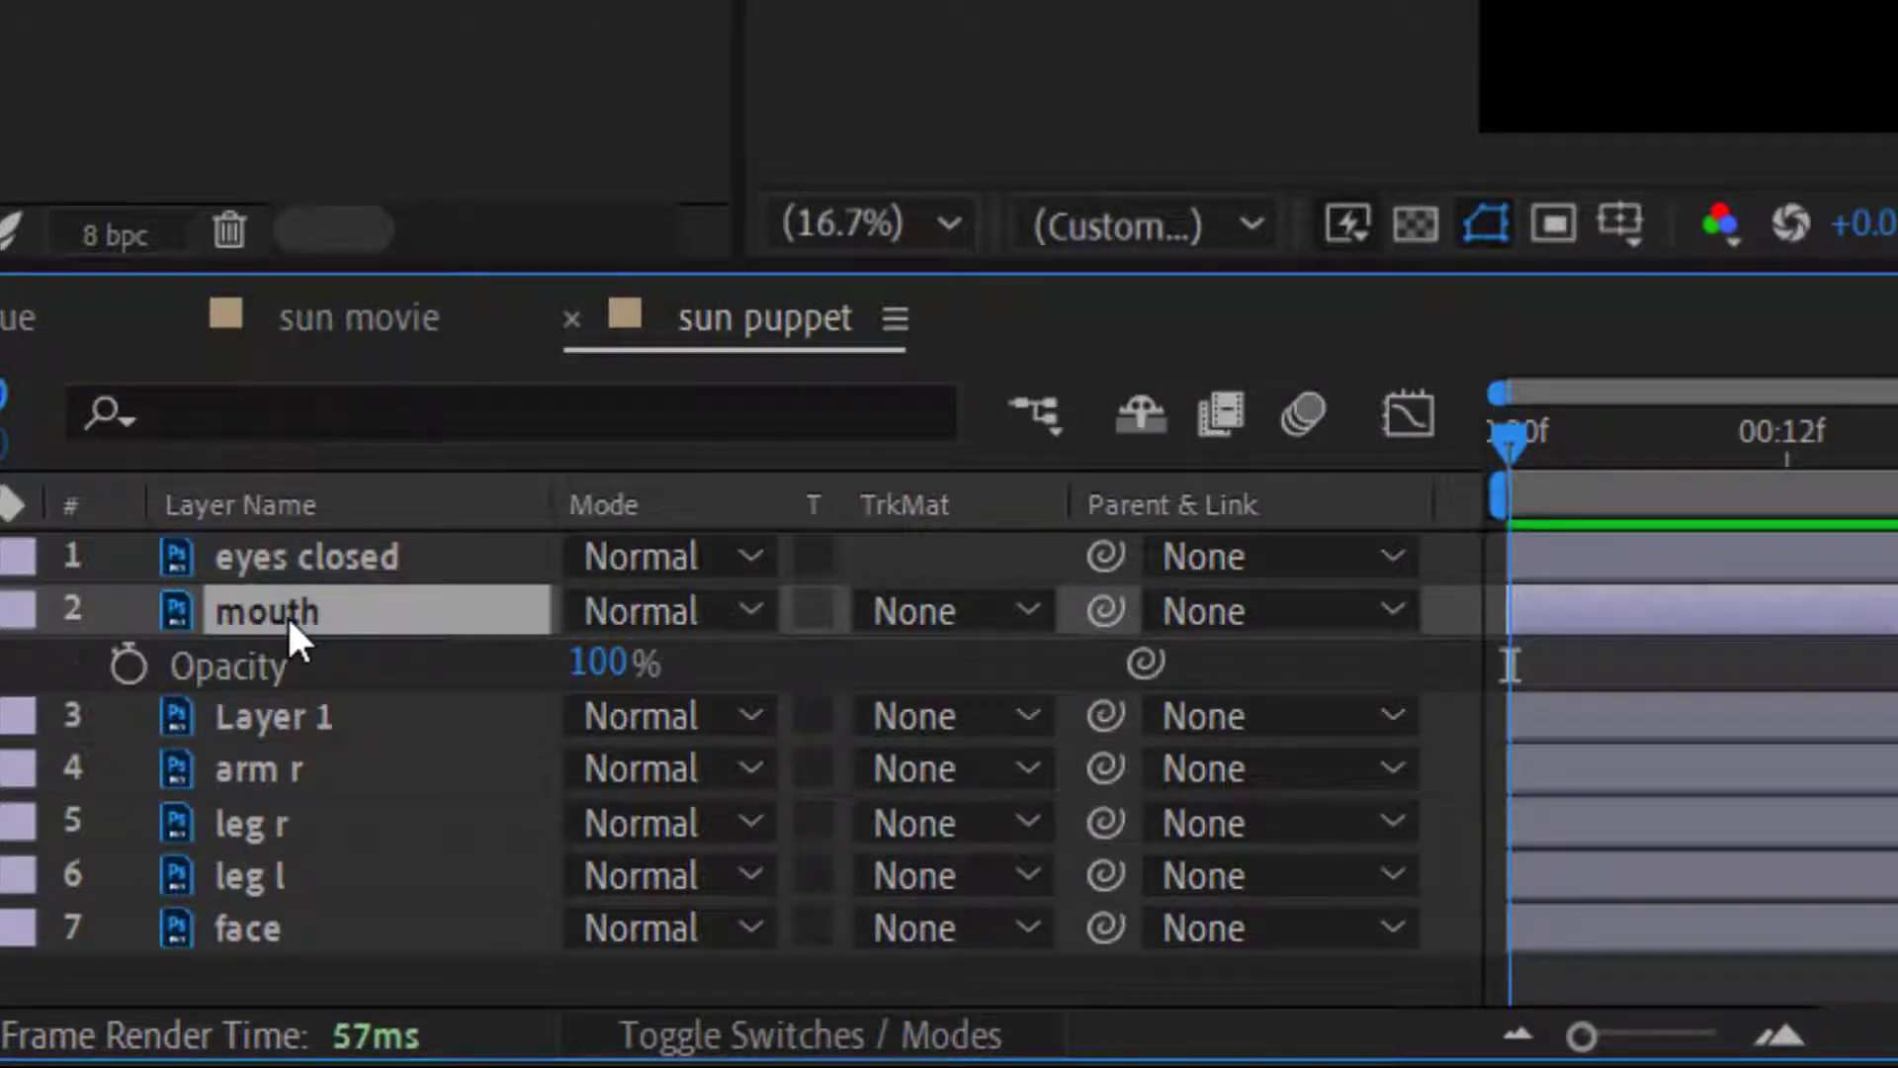
pyautogui.click(596, 664)
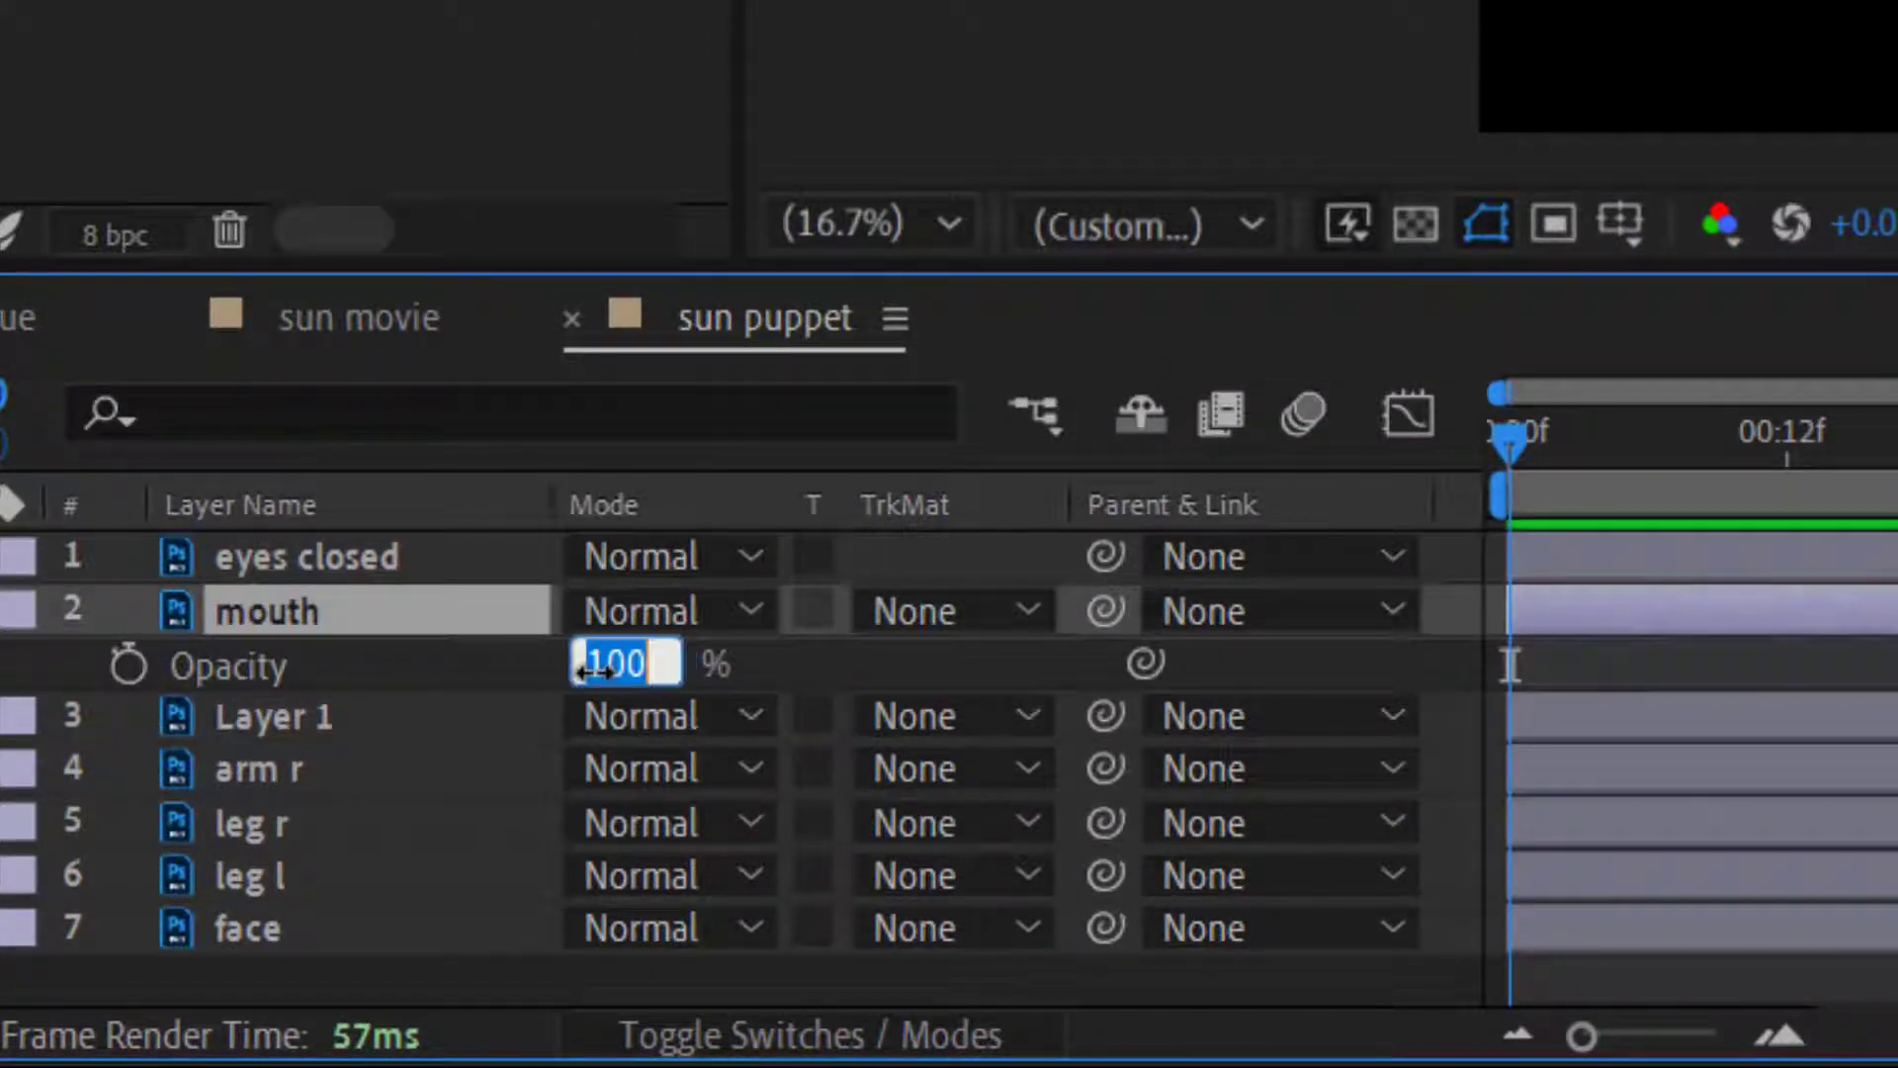
pyautogui.write('0')
pyautogui.press('Return')
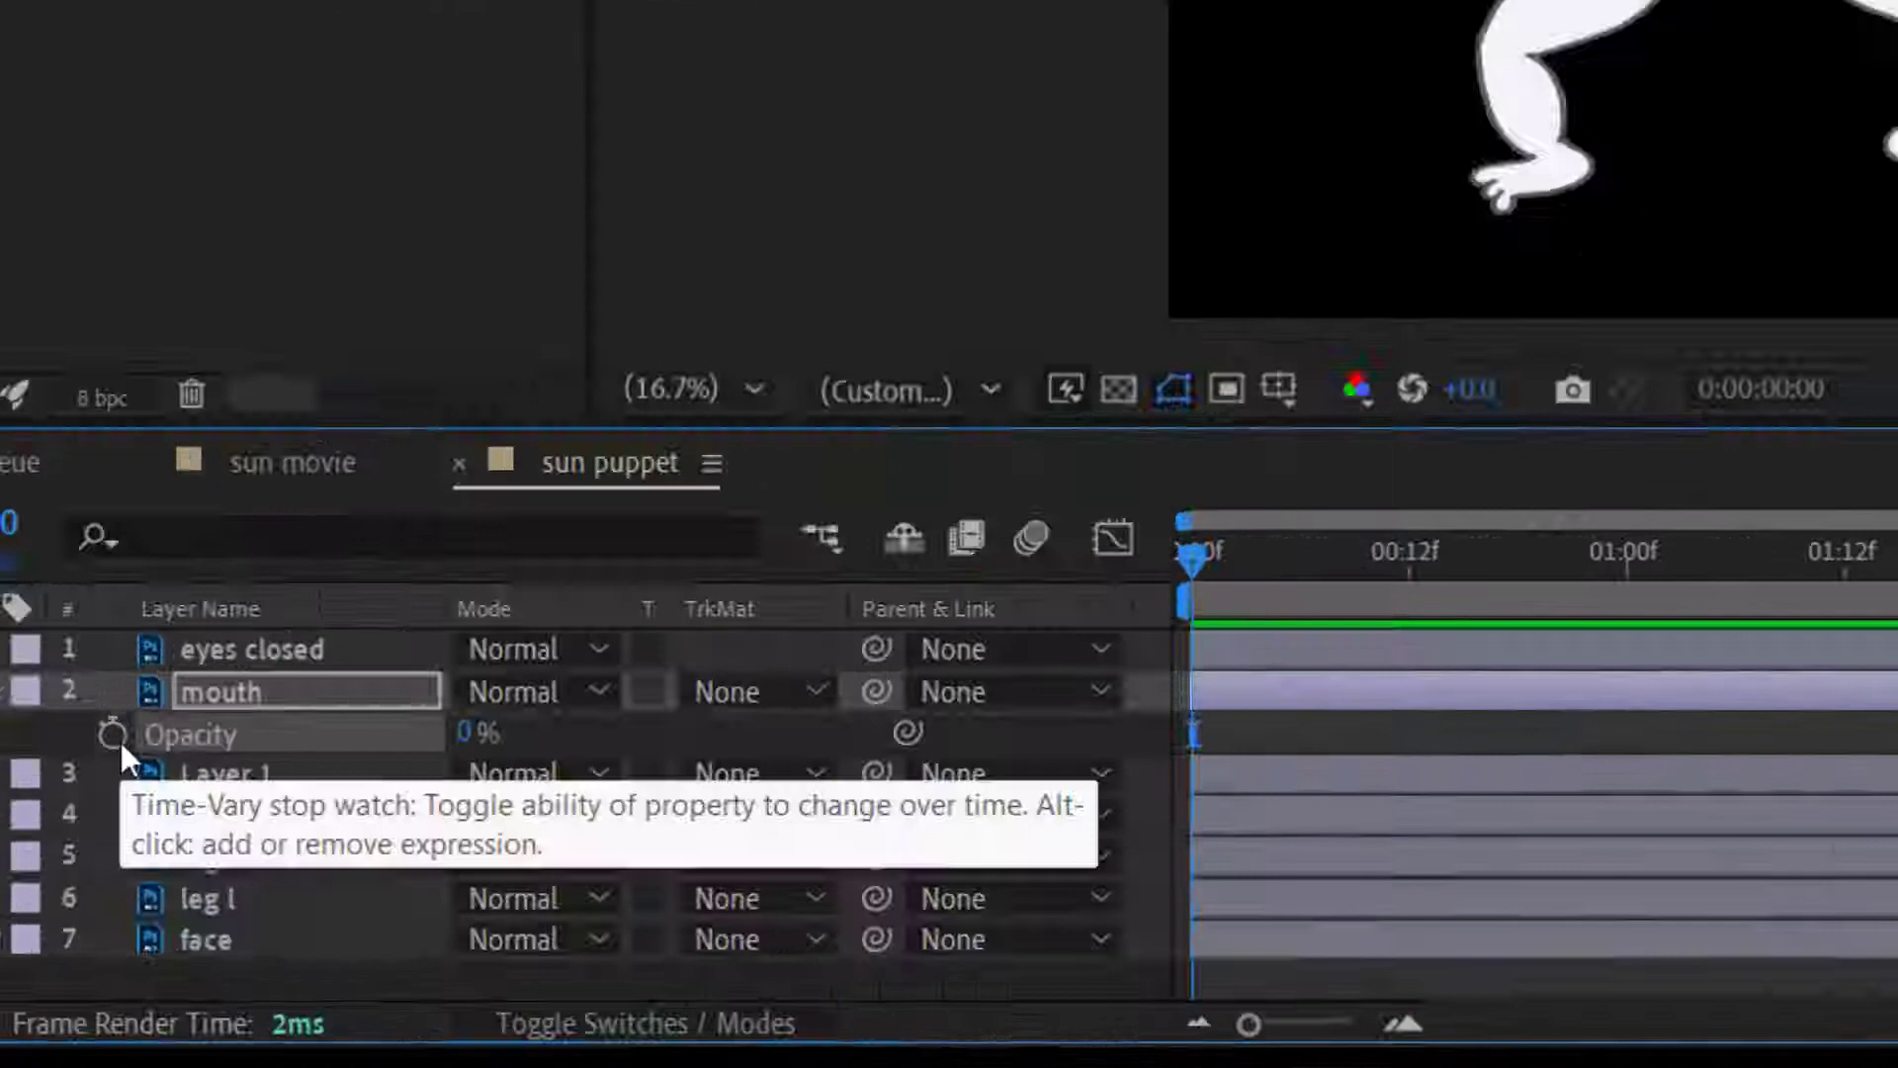
pyautogui.click(188, 832)
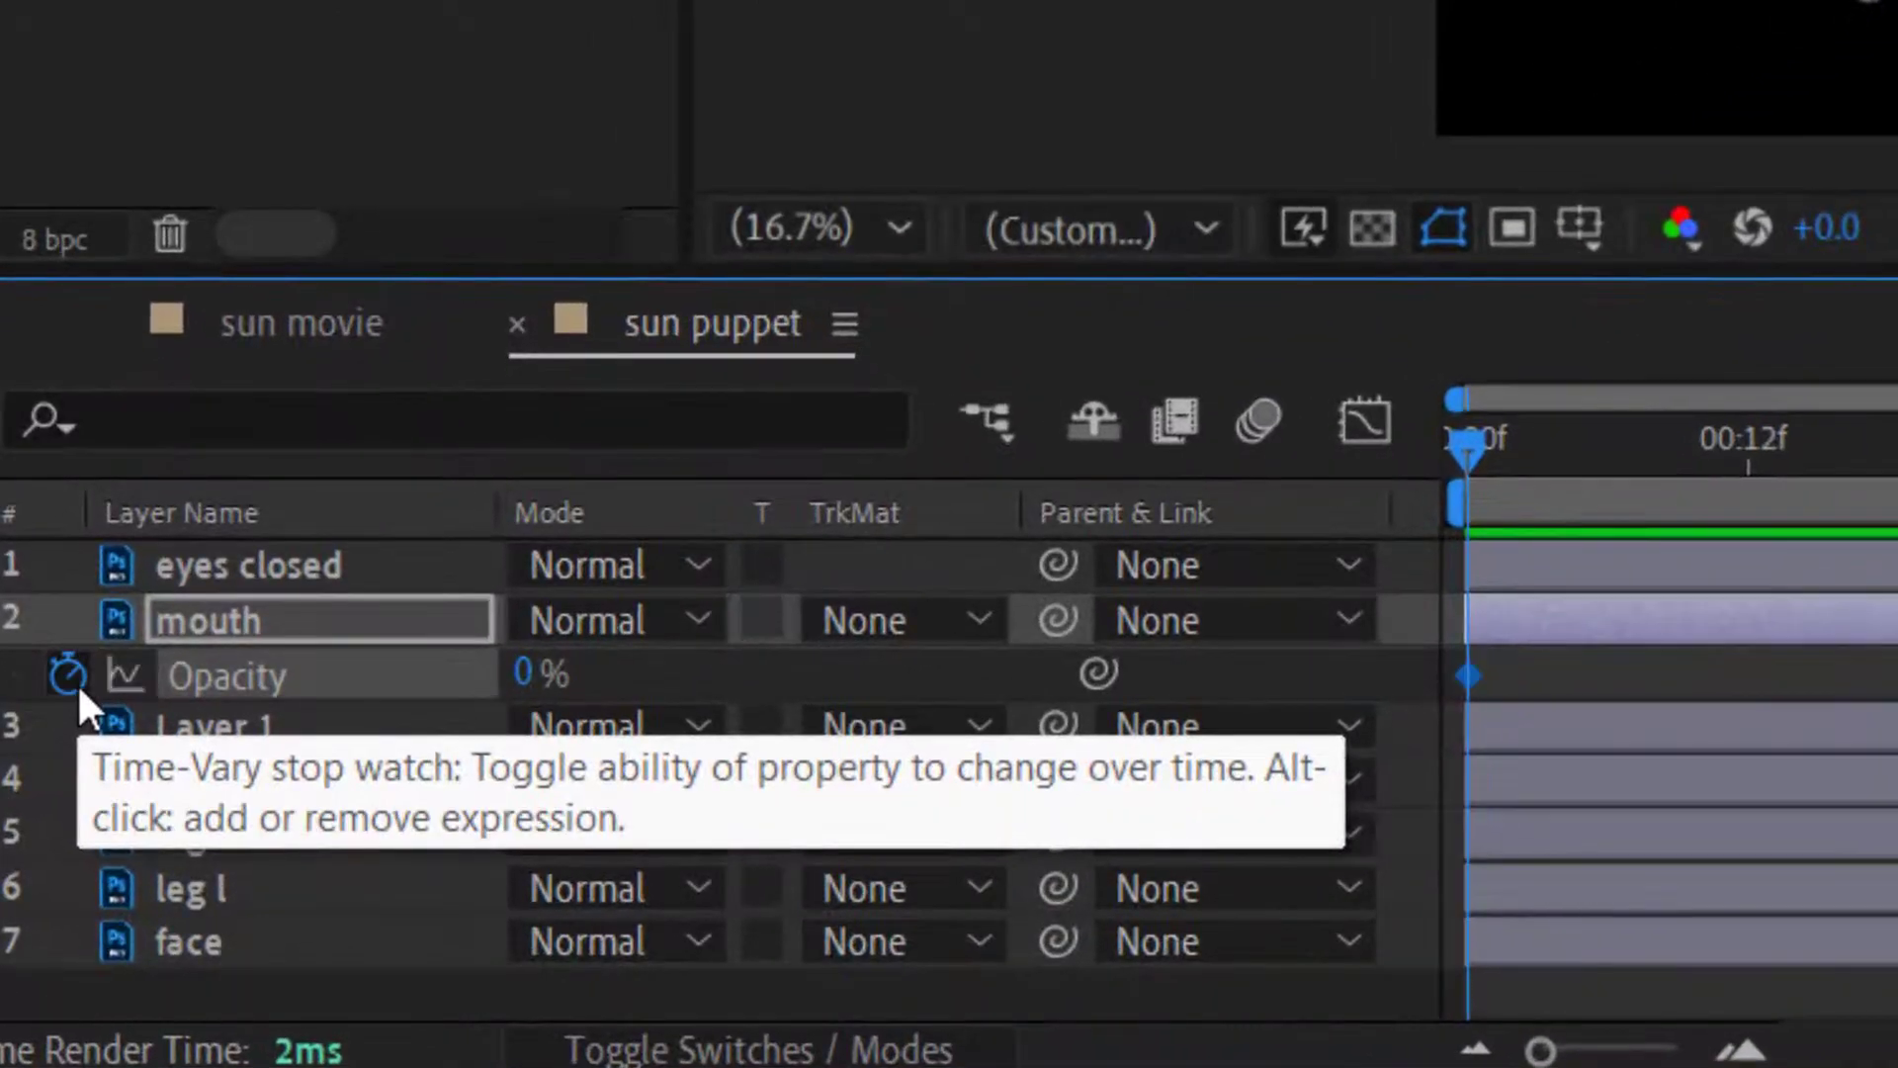
pyautogui.rightClick(1474, 682)
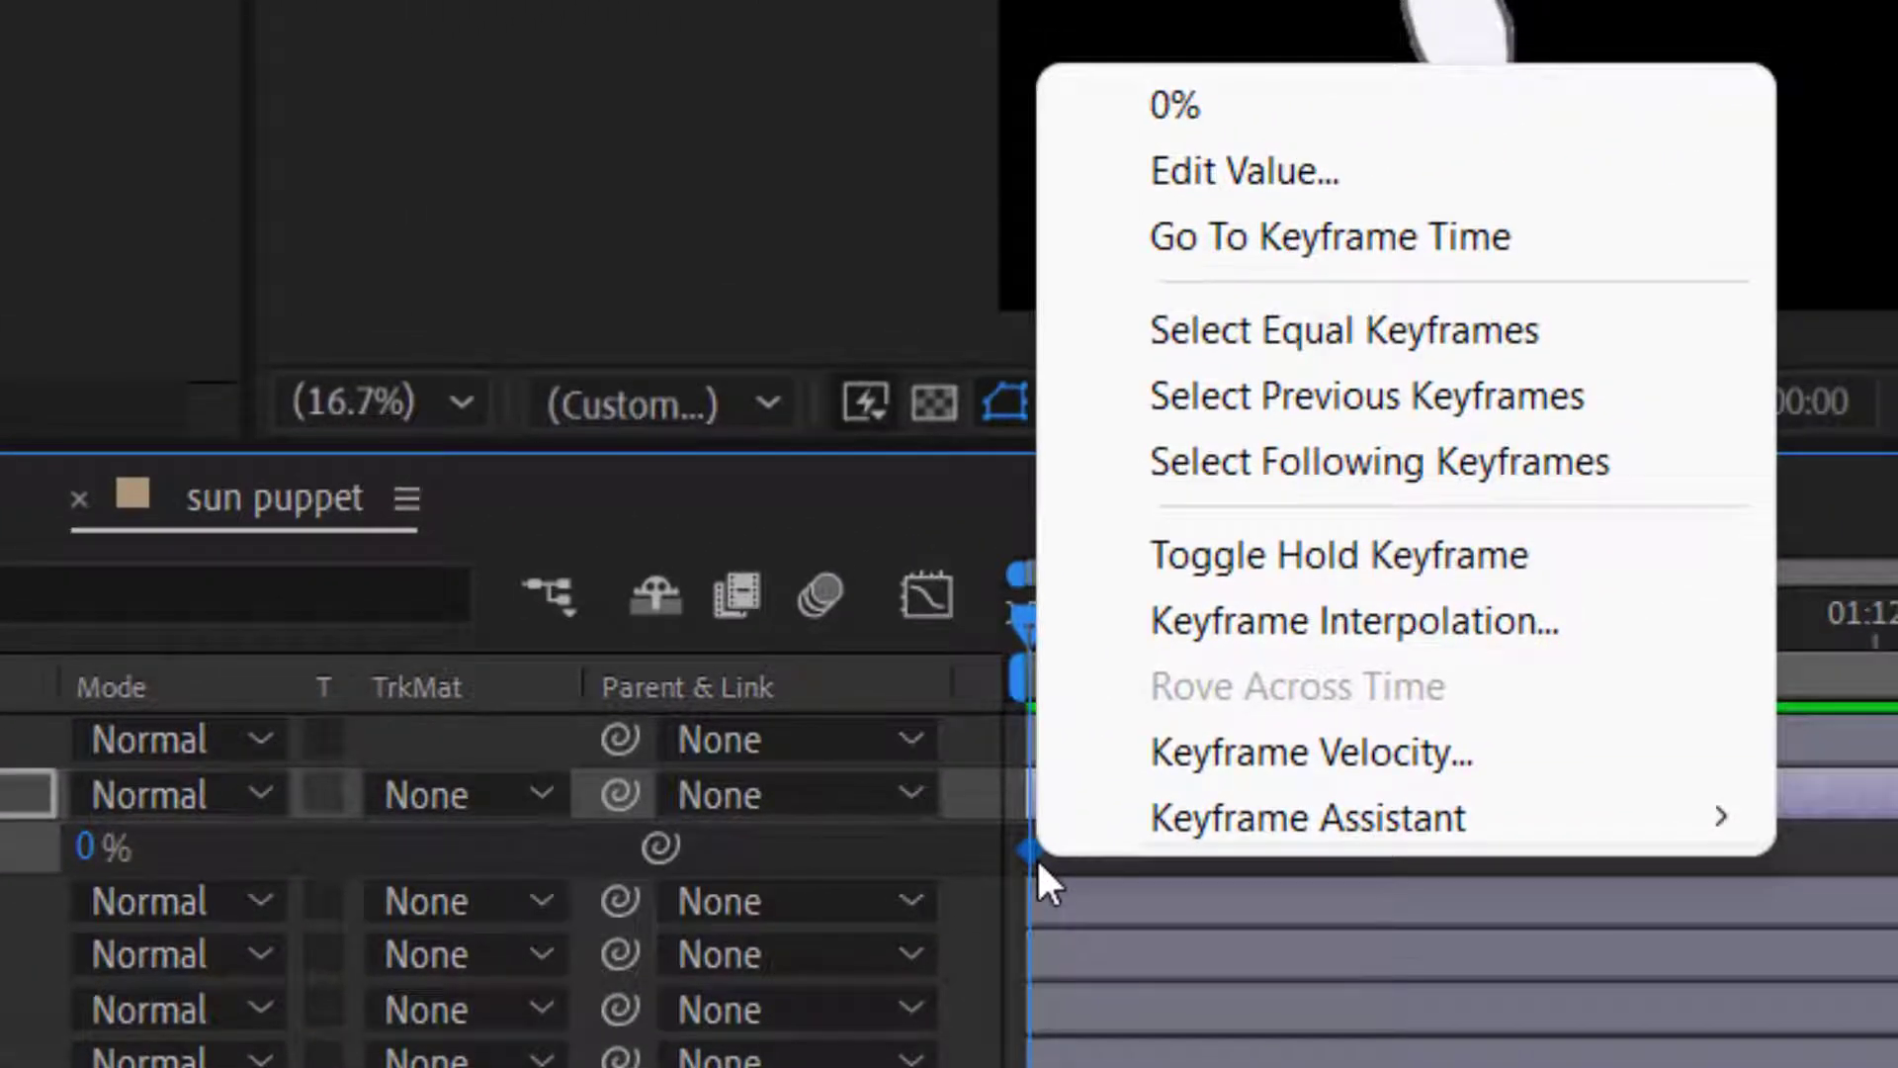
pyautogui.click(1315, 556)
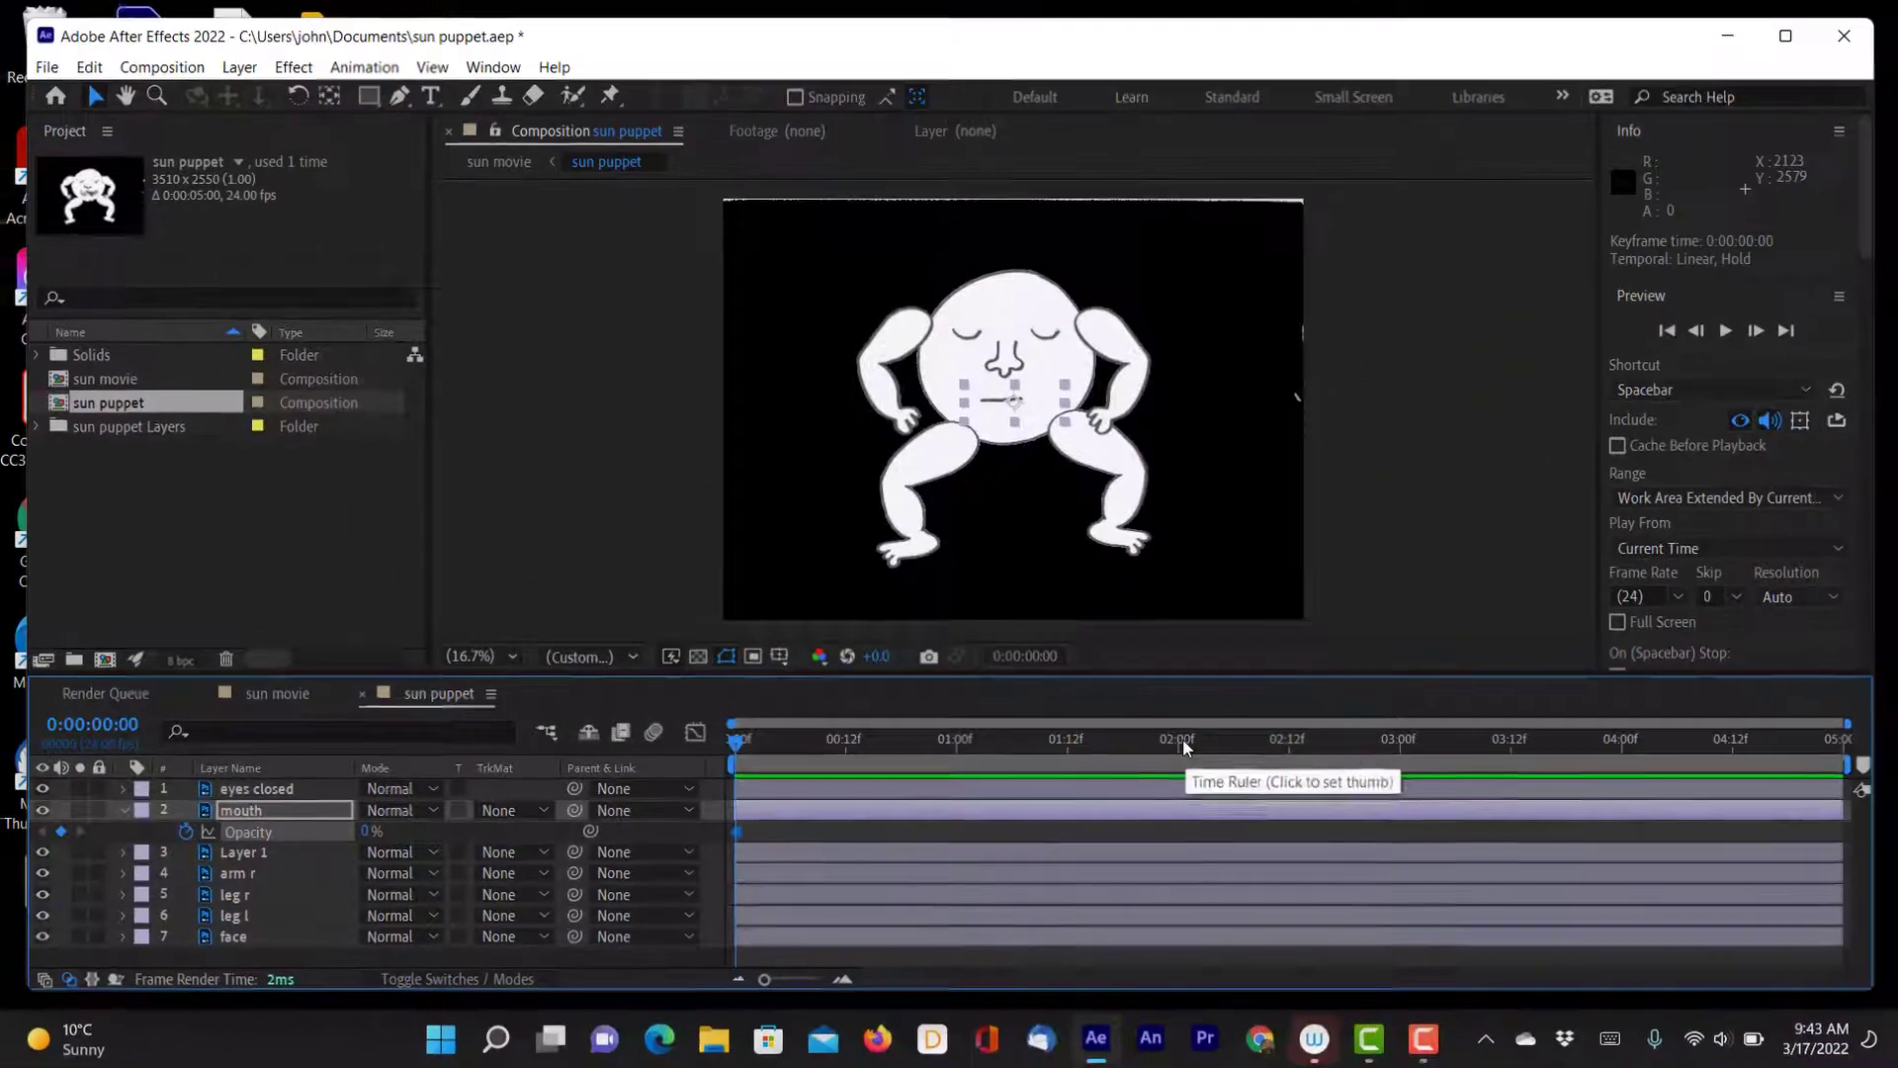
# - Keyframe the mouth layer's opacity at 100% at 0:00:02:00
pyautogui.click(1180, 742)
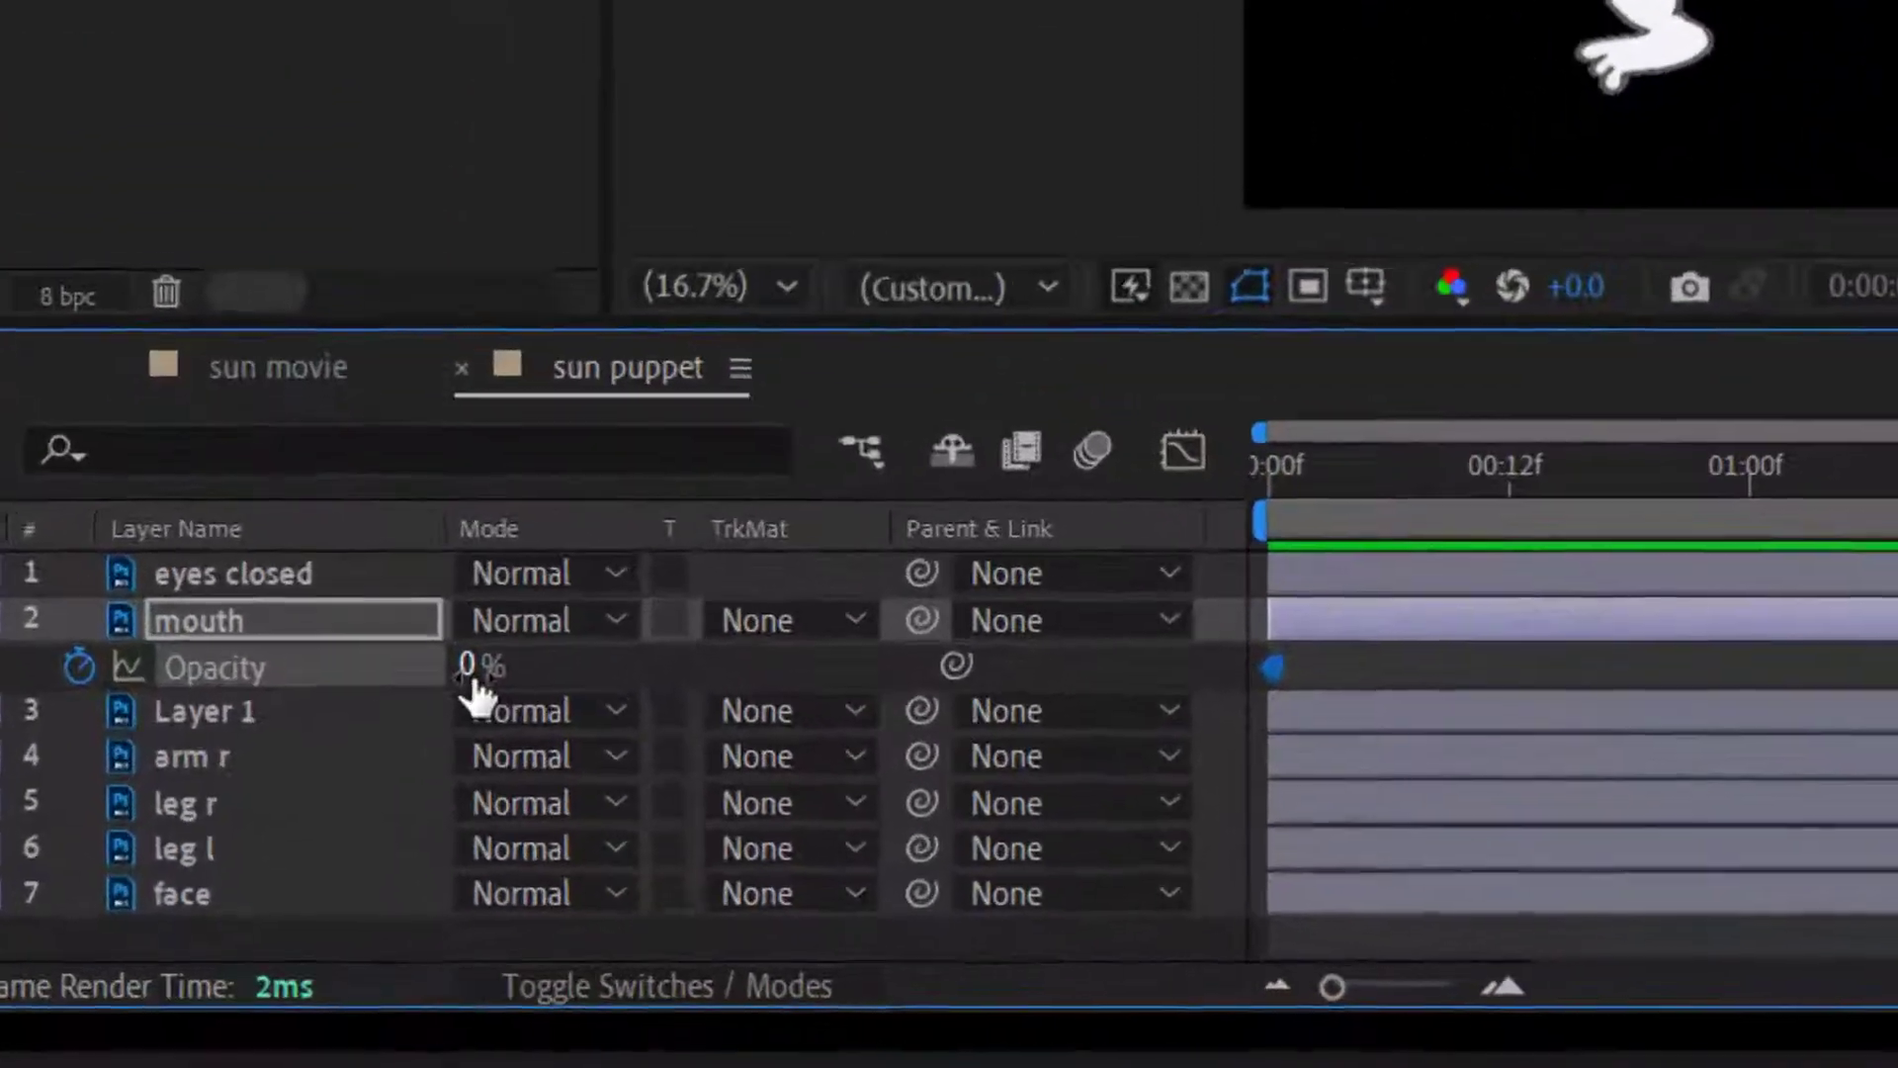
pyautogui.click(471, 672)
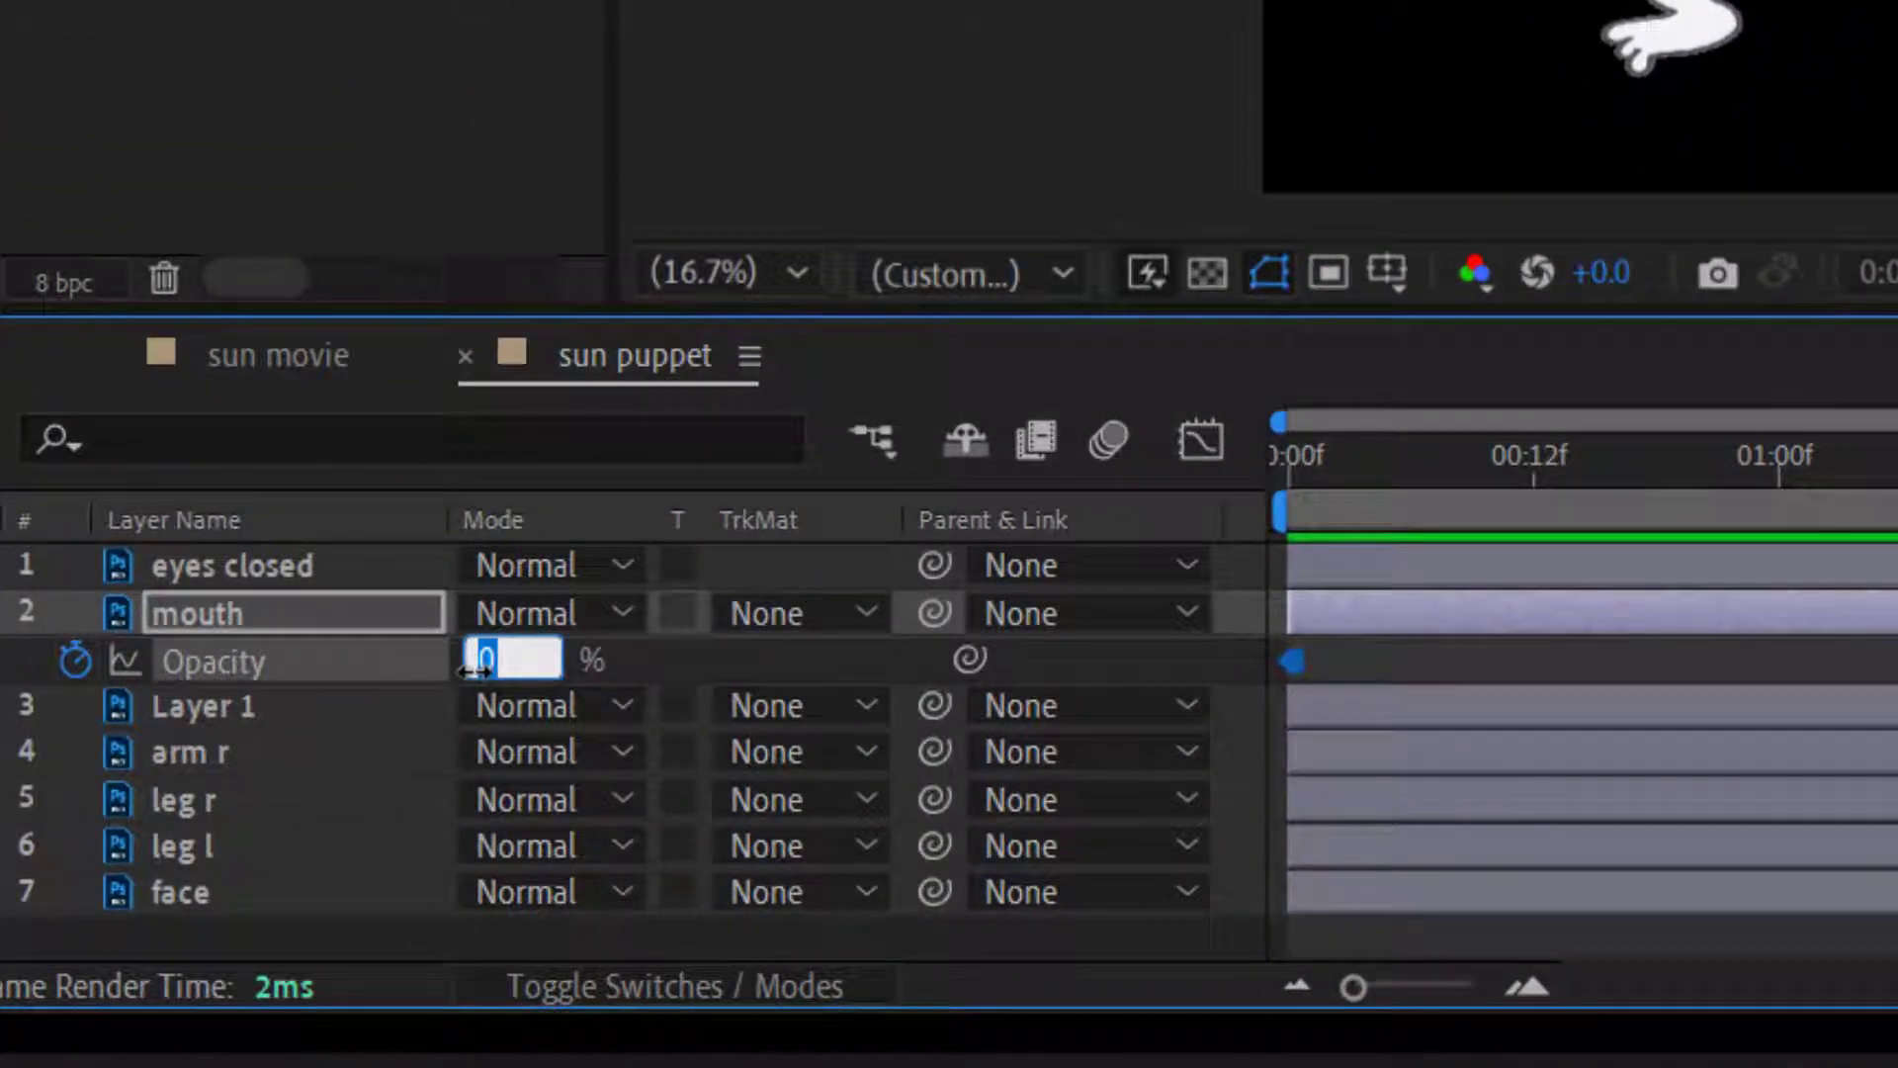
pyautogui.write('100')
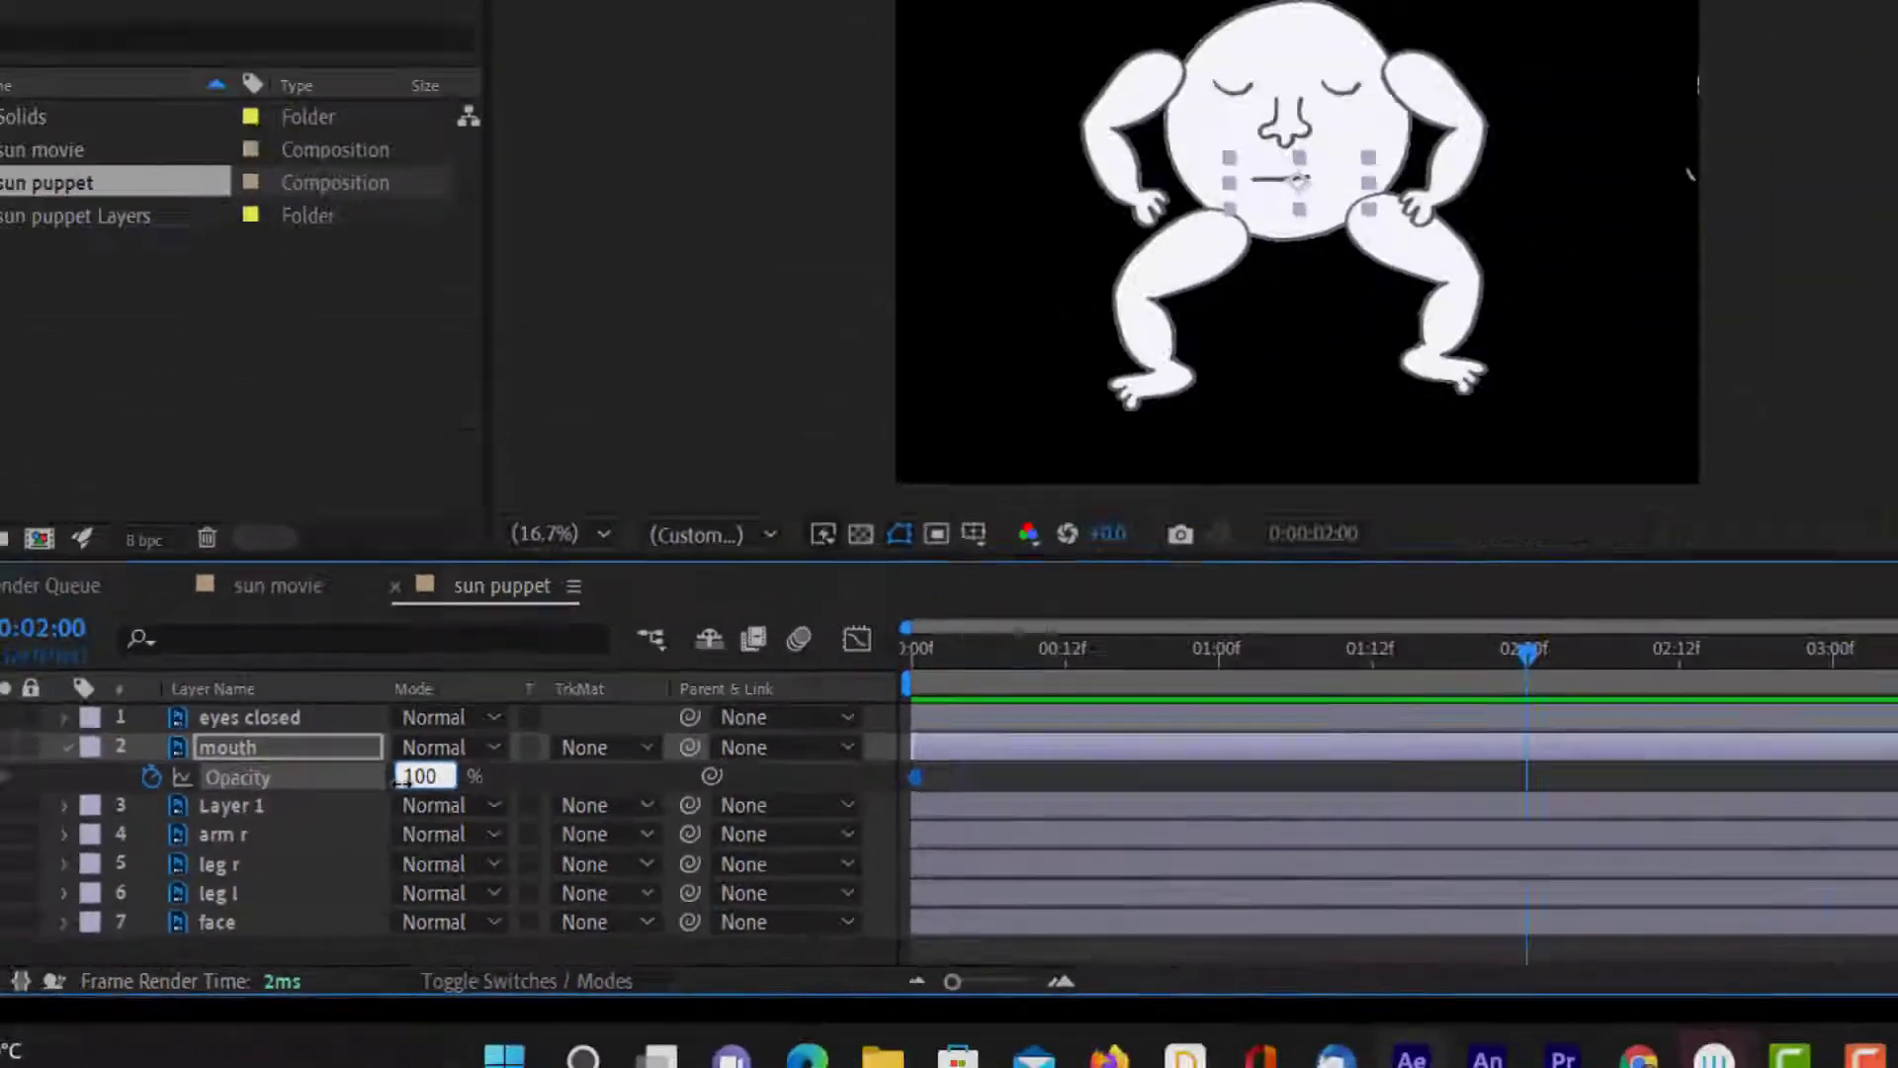
pyautogui.press('Return')
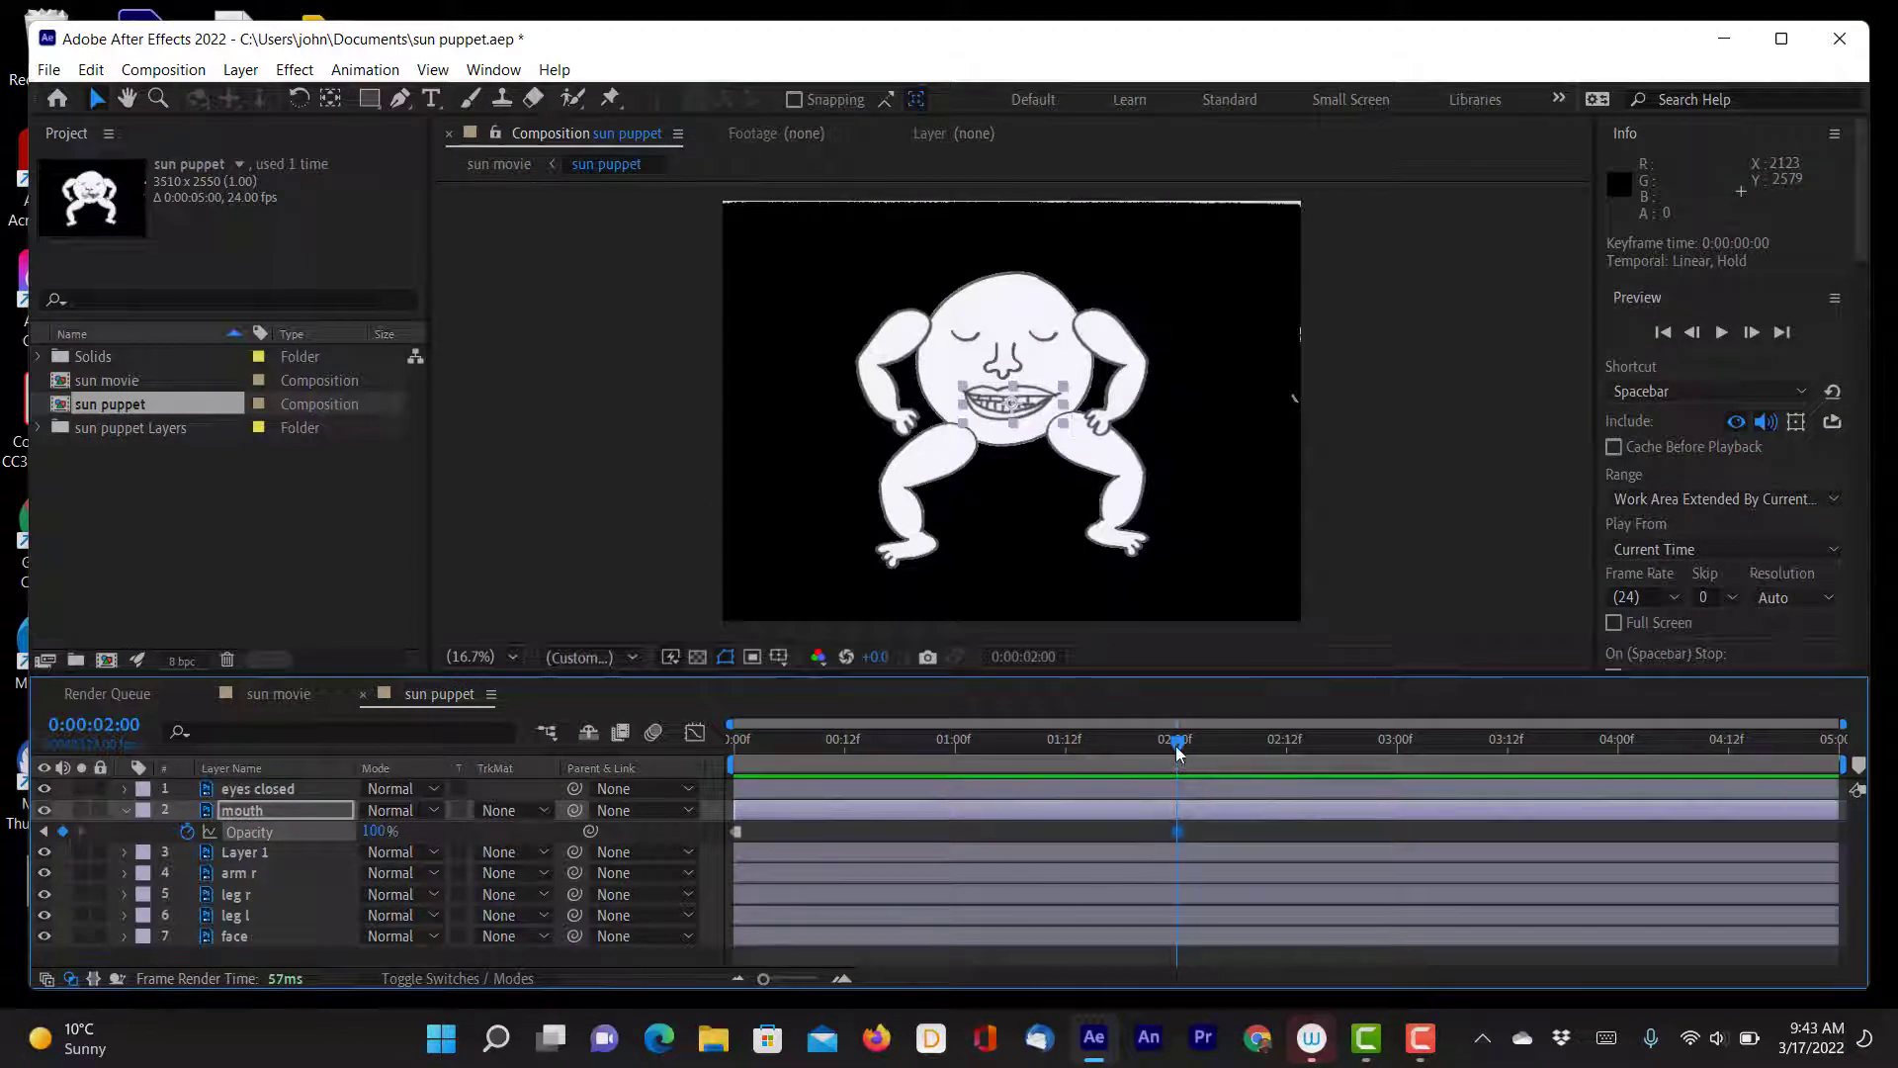
# - At the first frame, set the eyes closed layer's opacity to 0% and keyframe it as a hold keyframe
pyautogui.moveTo(1178, 747); pyautogui.dragTo(697, 779)
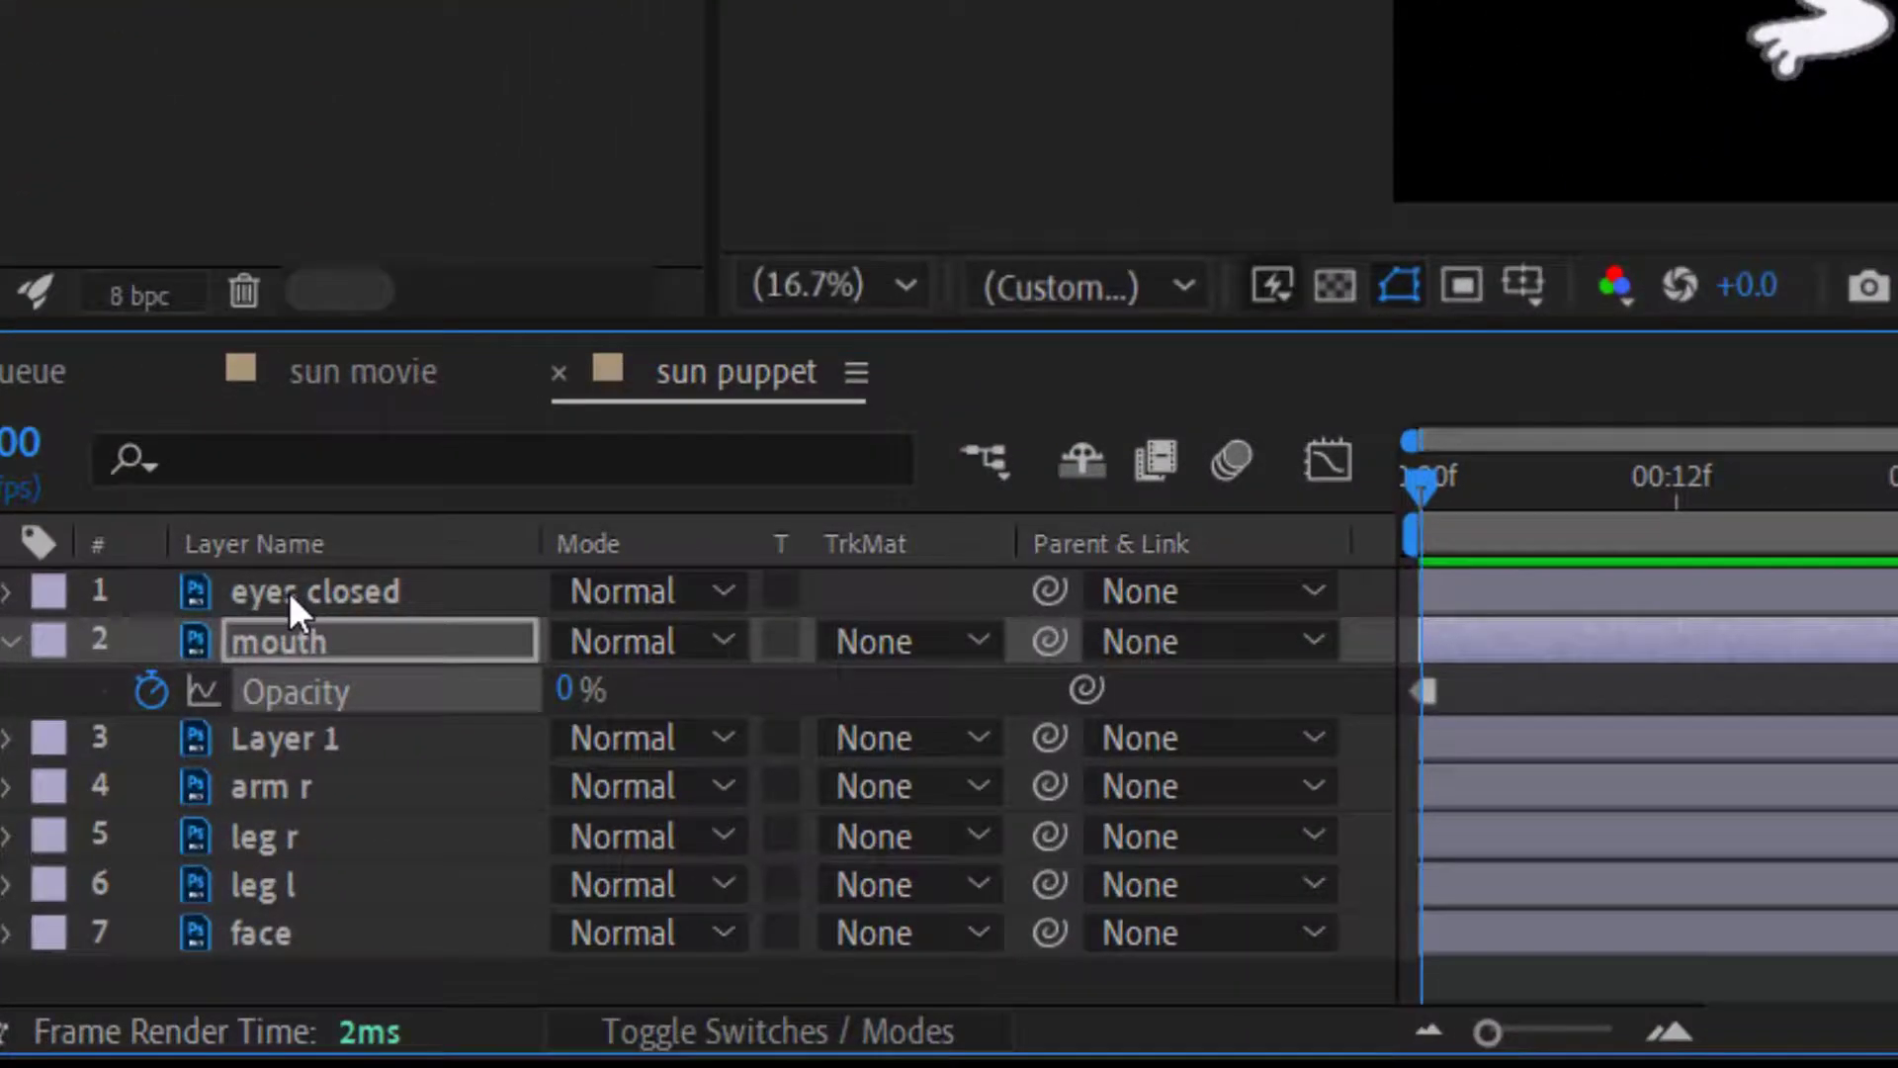
pyautogui.click(247, 789)
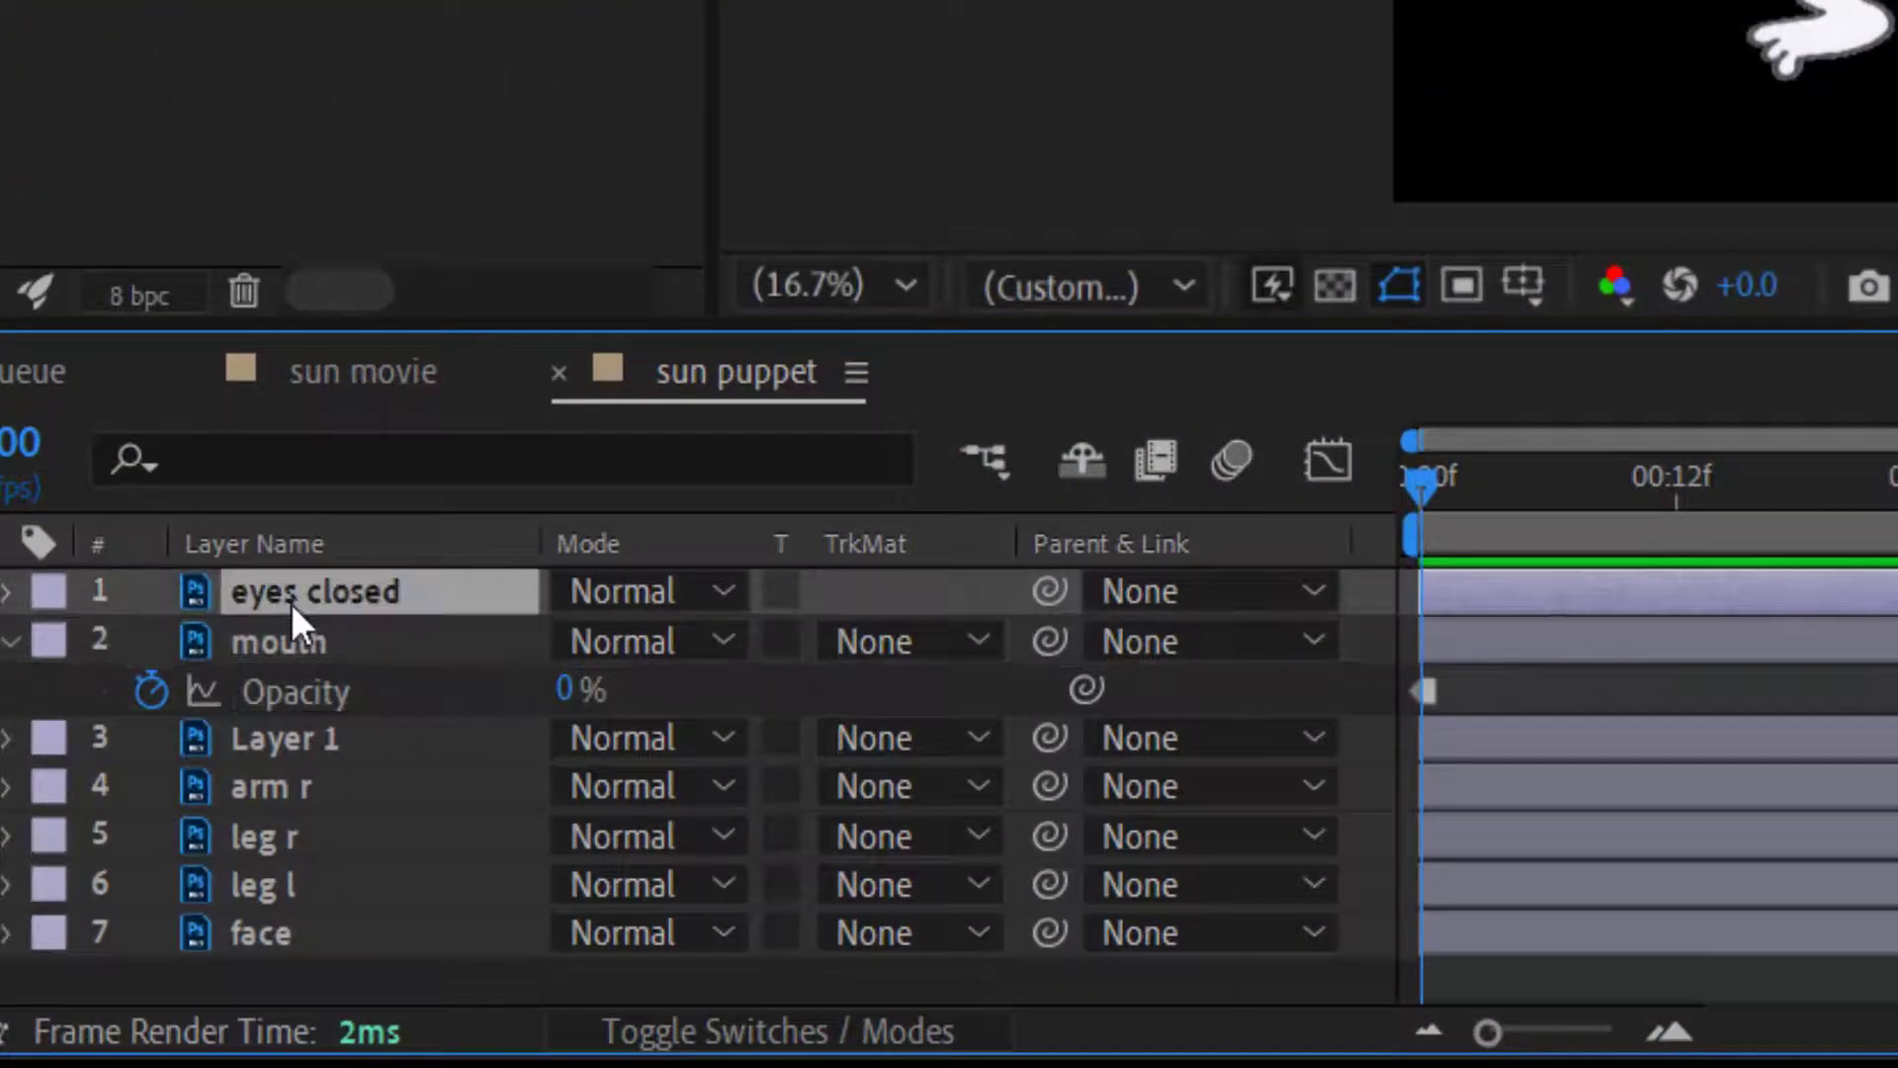
pyautogui.press('t')
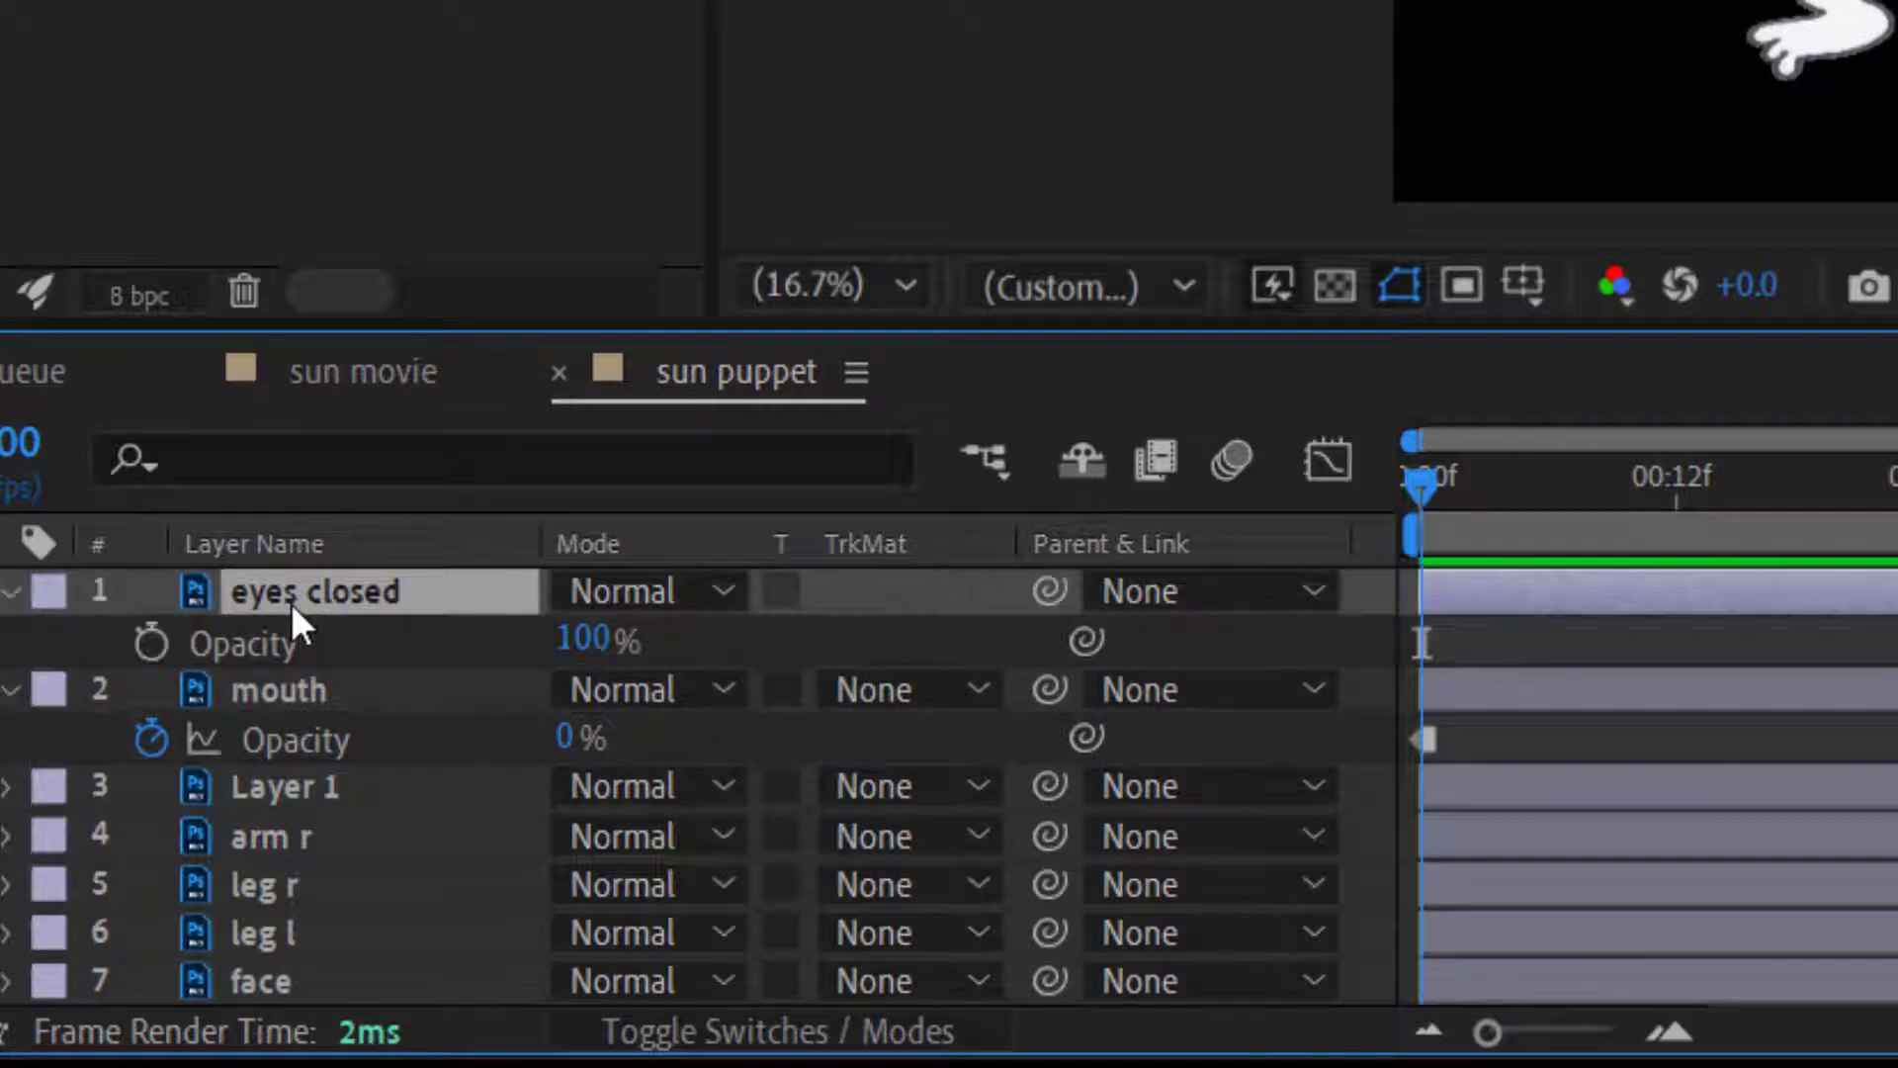
pyautogui.click(583, 640)
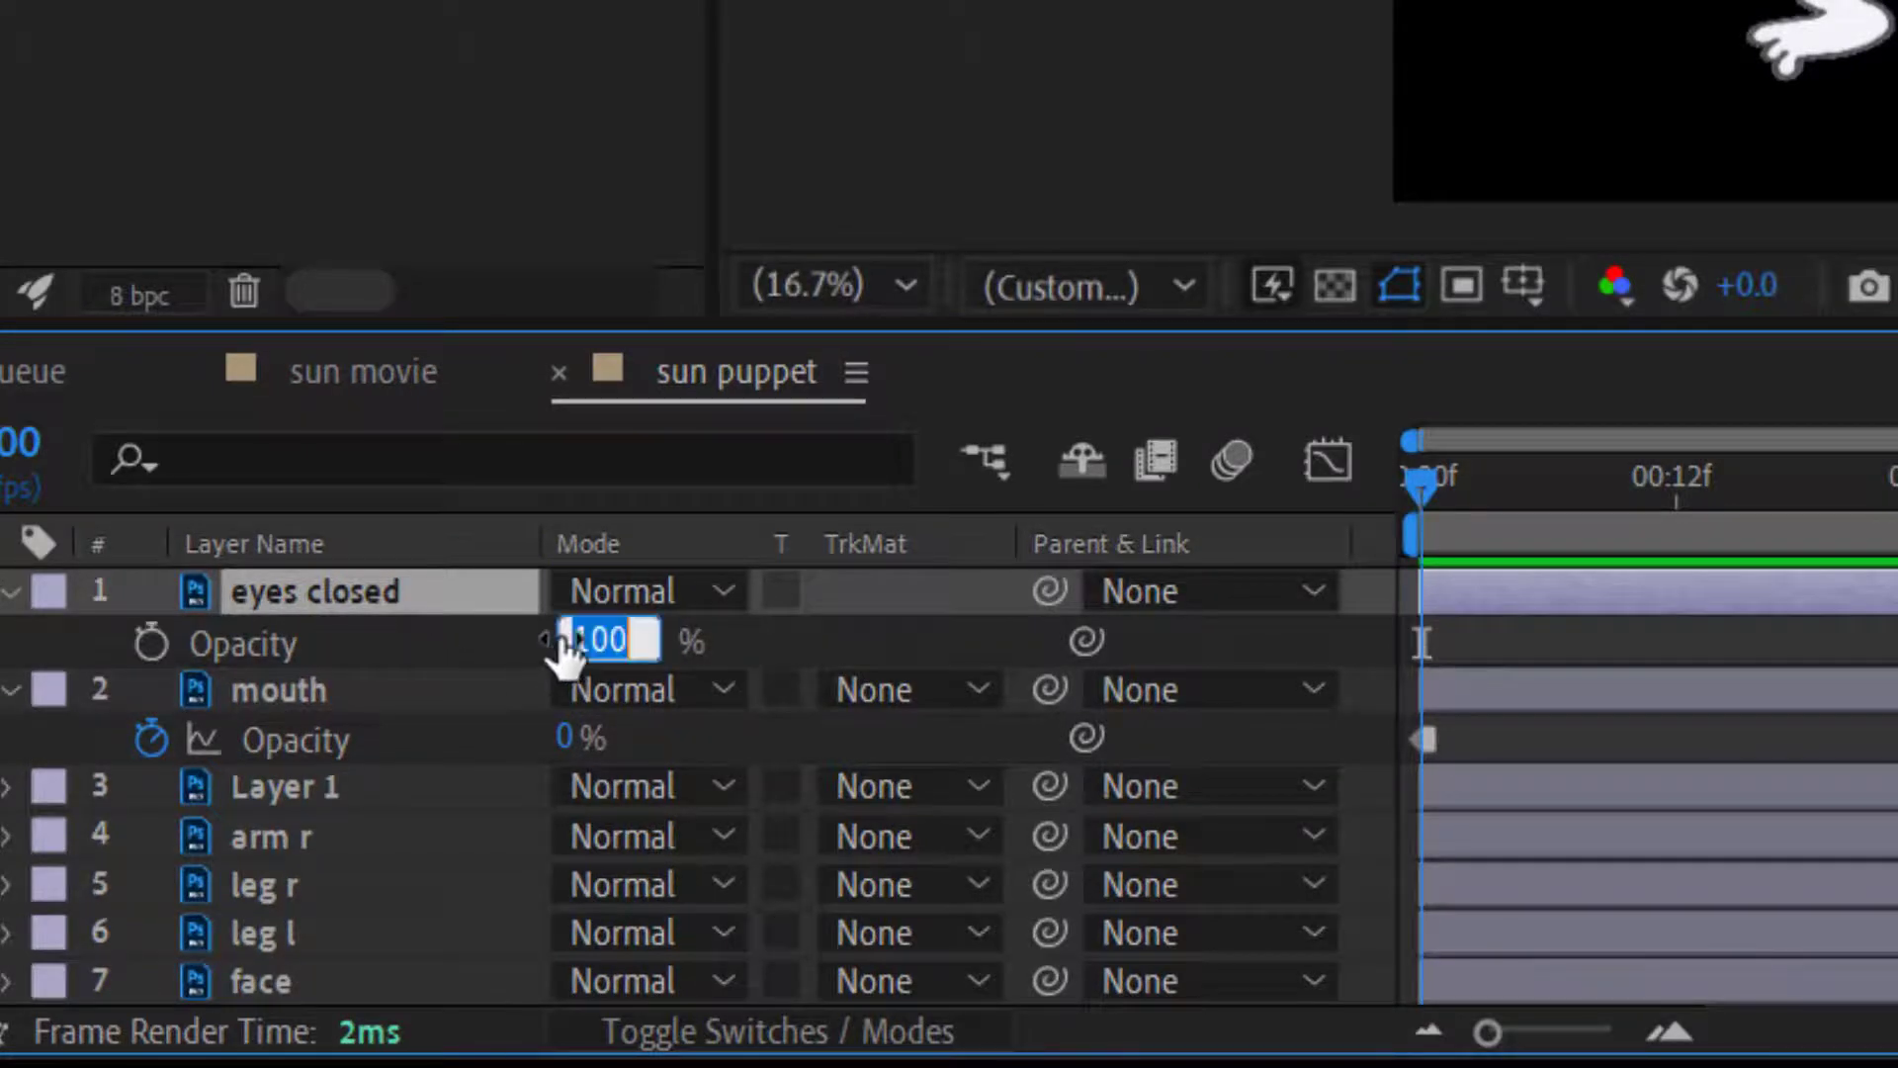
pyautogui.write('0')
pyautogui.press('Return')
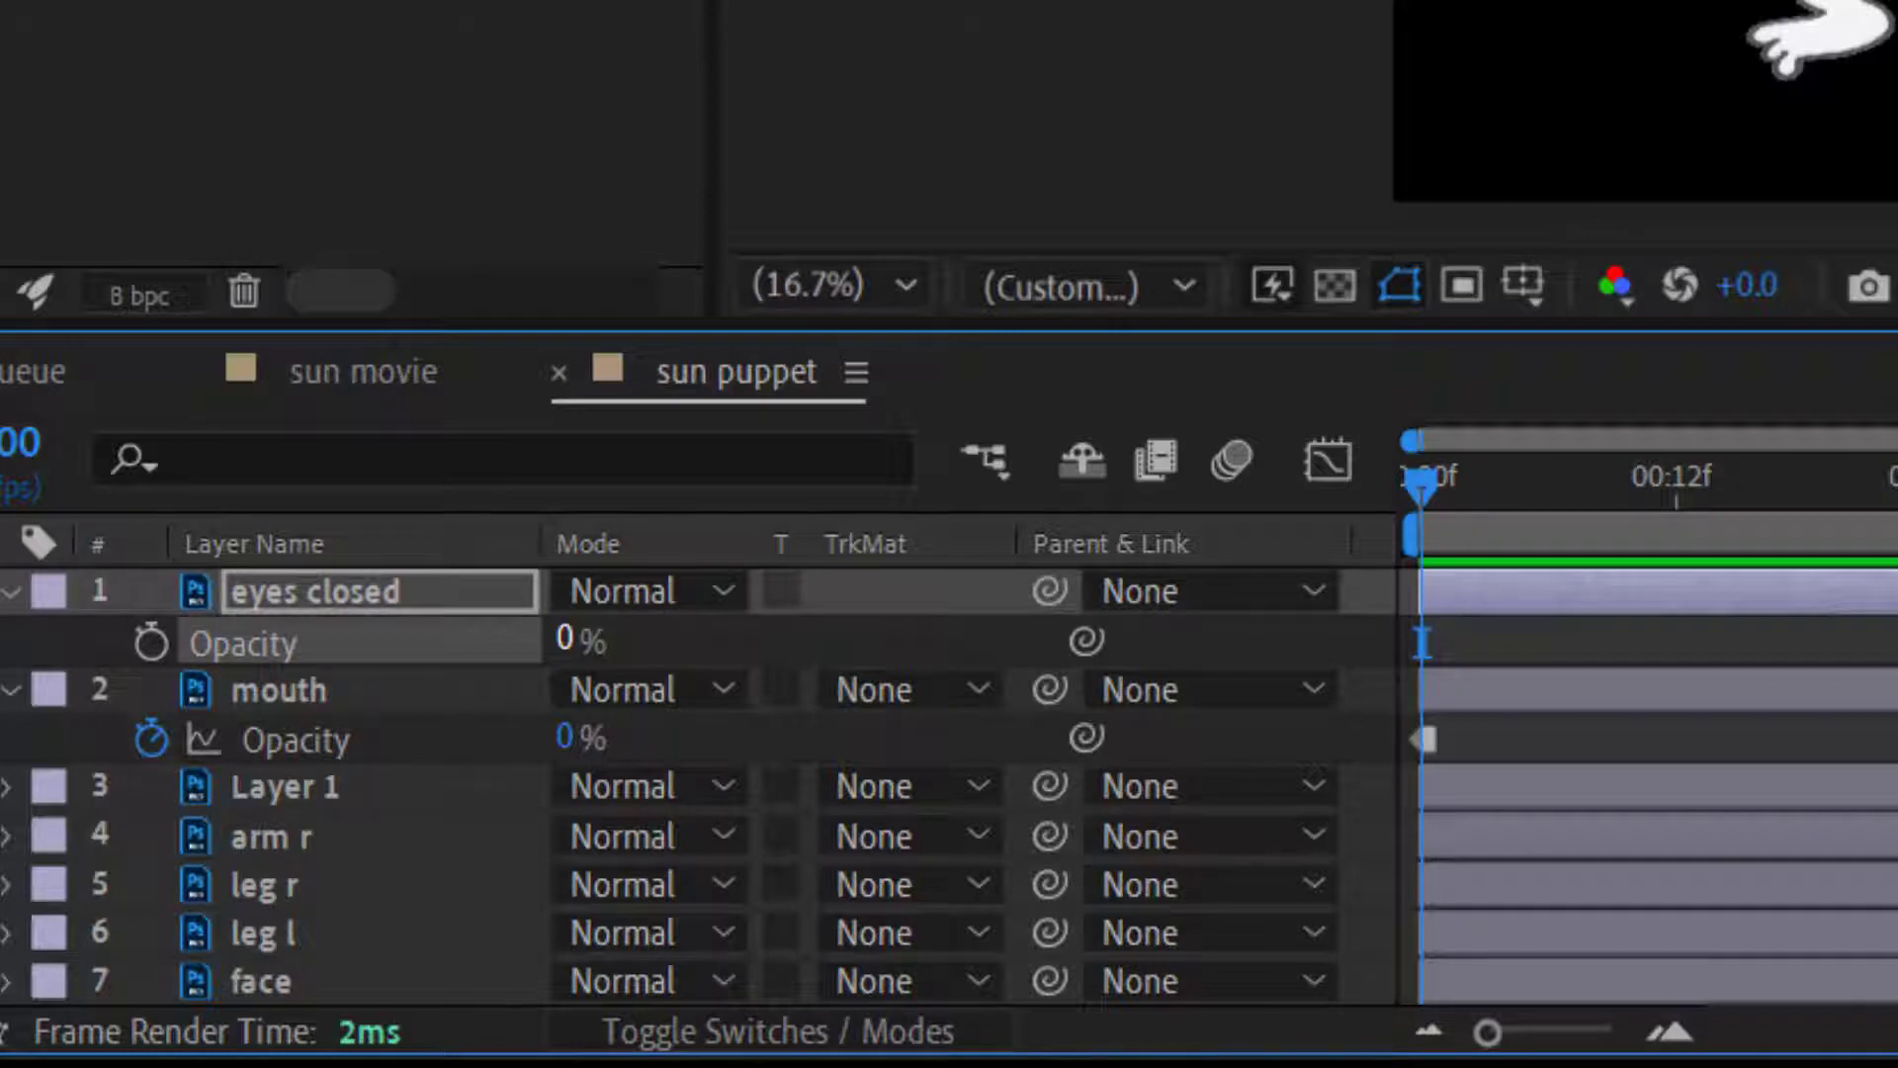
pyautogui.click(149, 646)
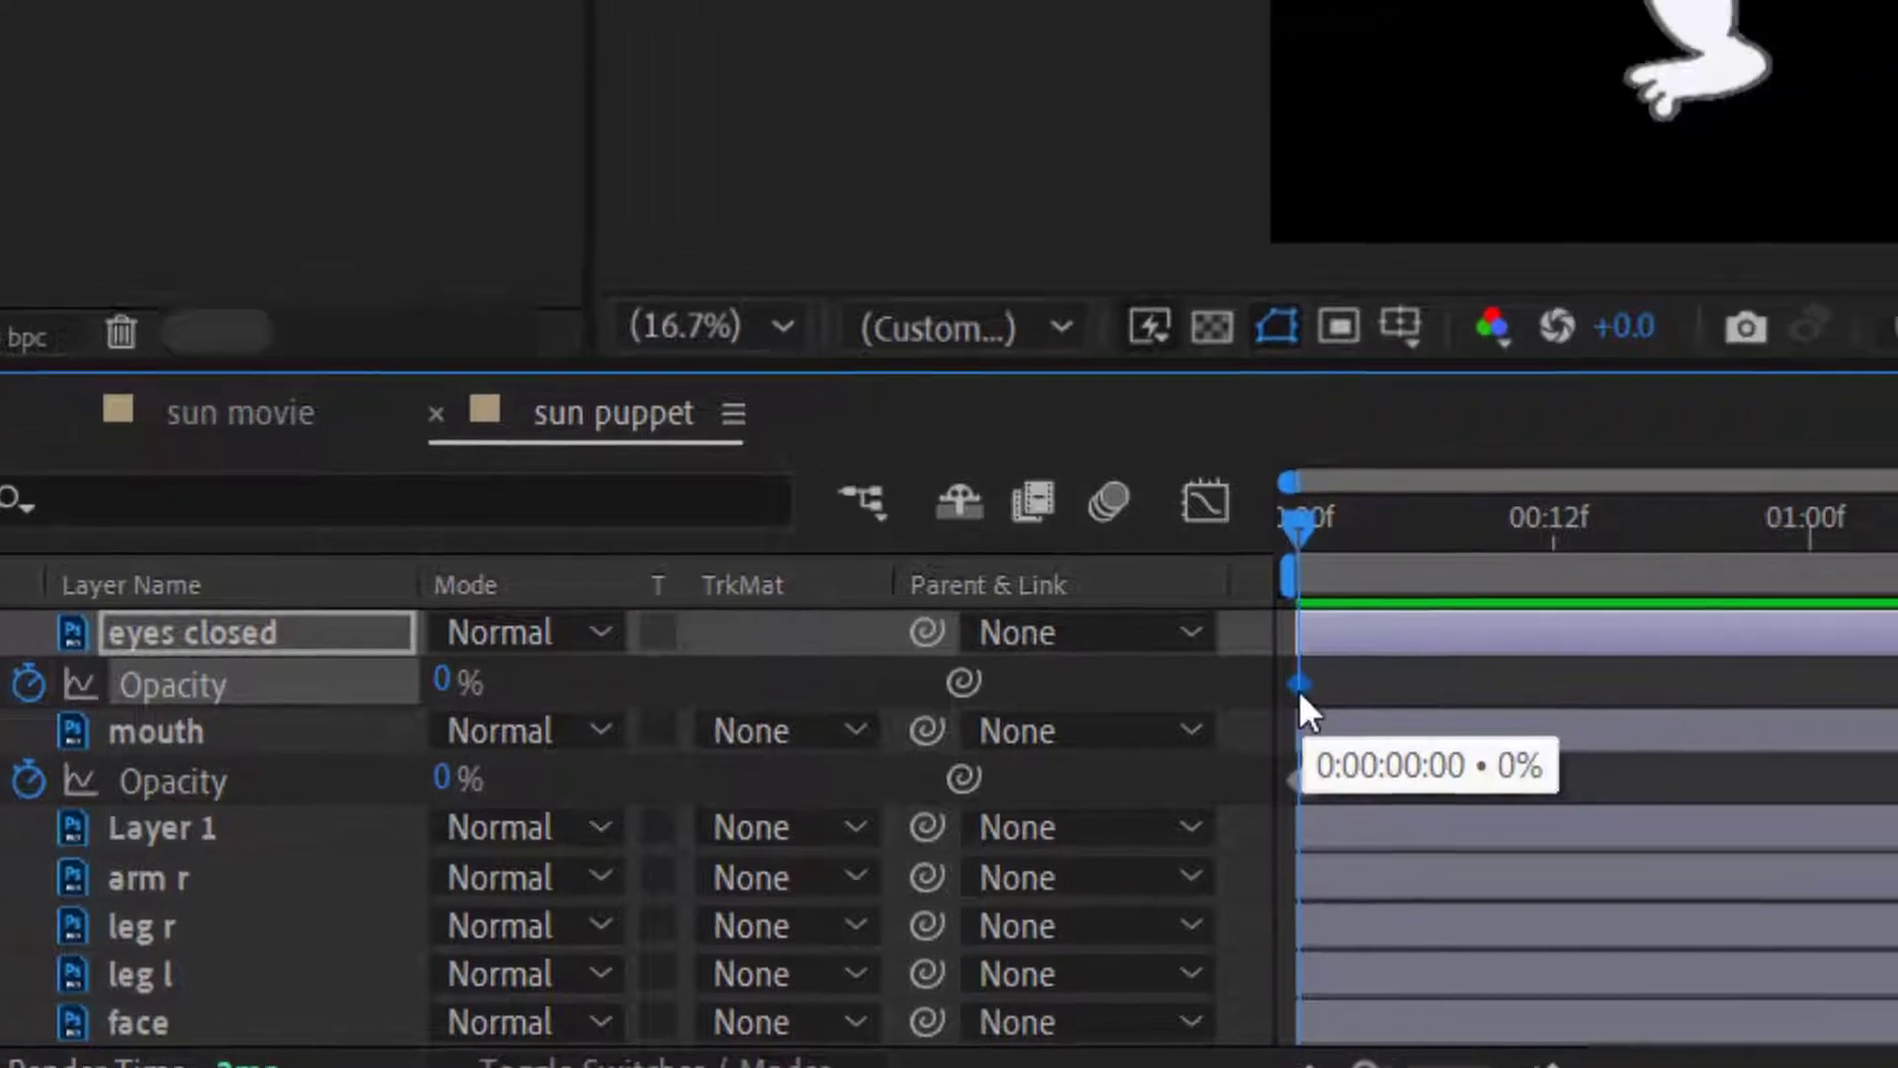
pyautogui.rightClick(1423, 646)
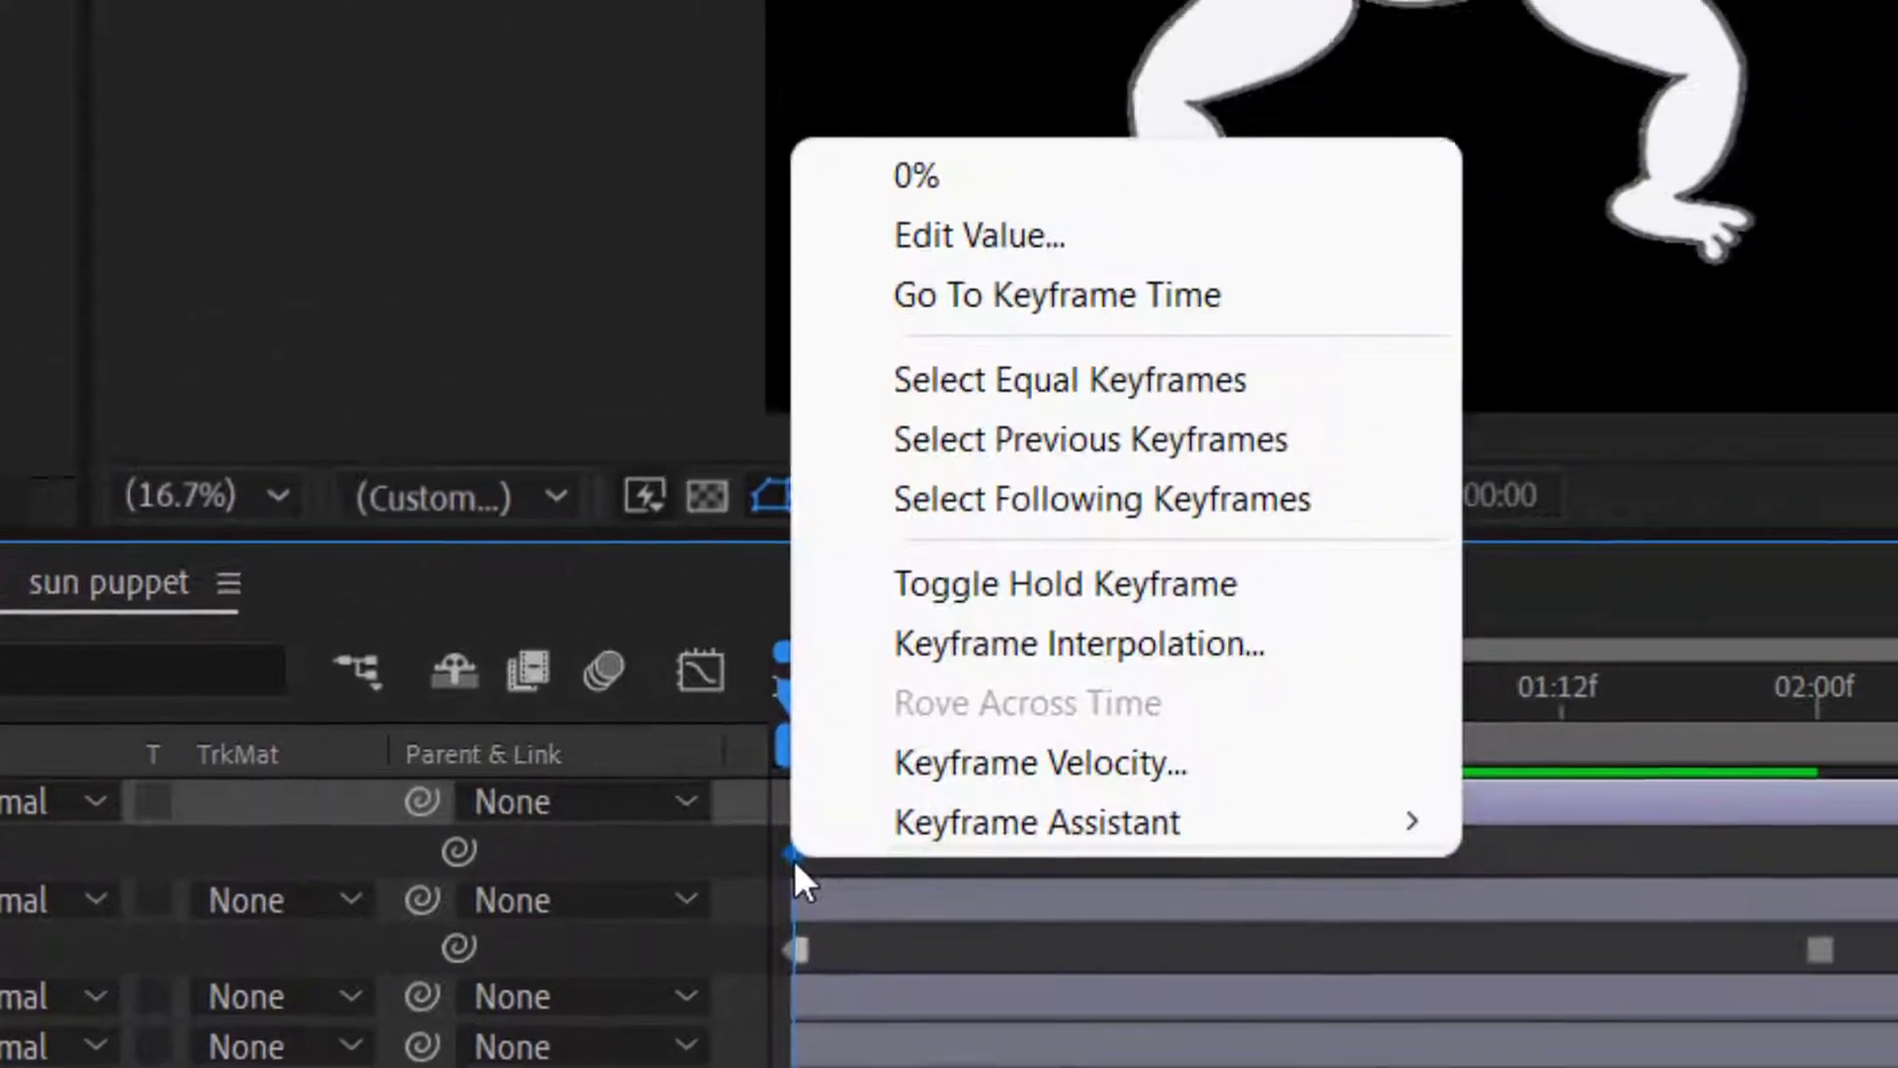
pyautogui.click(880, 603)
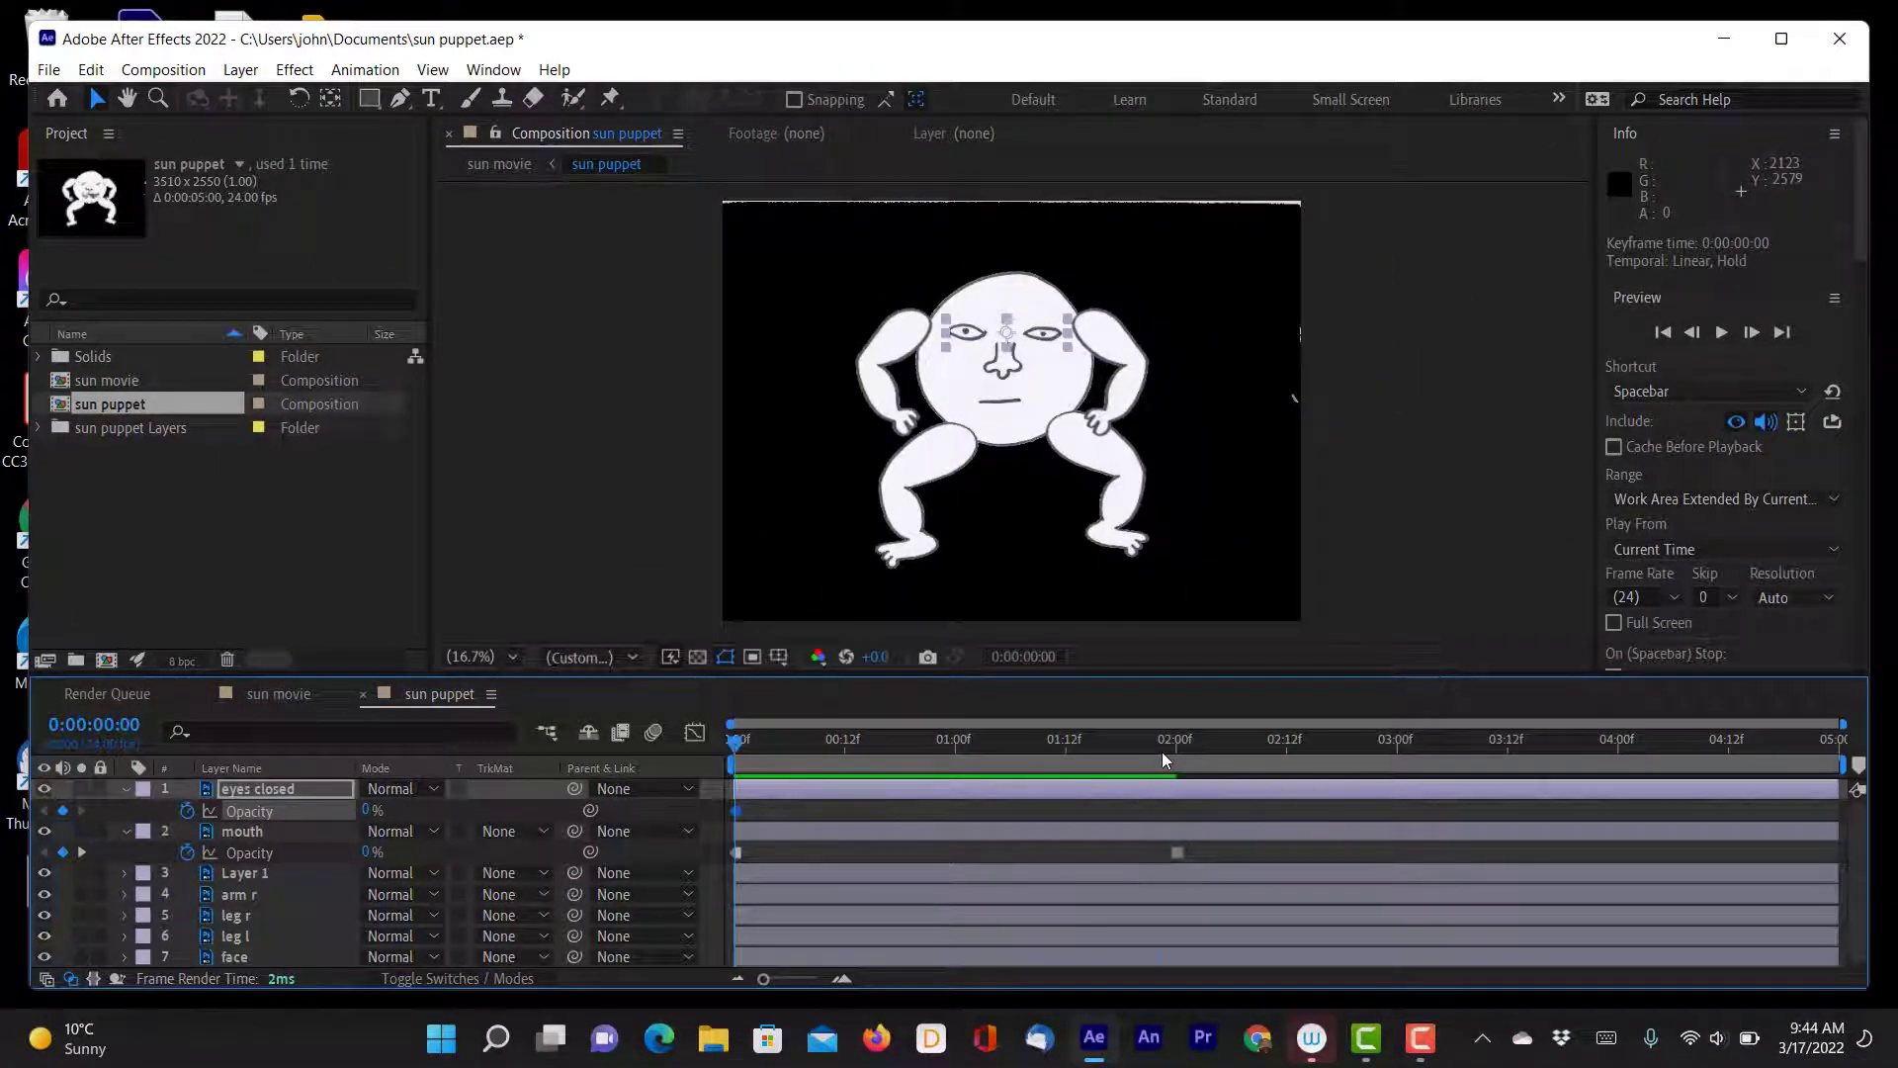
# - Keyframe the eyes closed layer's opacity at 100% at 0:00:01:23
pyautogui.click(1163, 753)
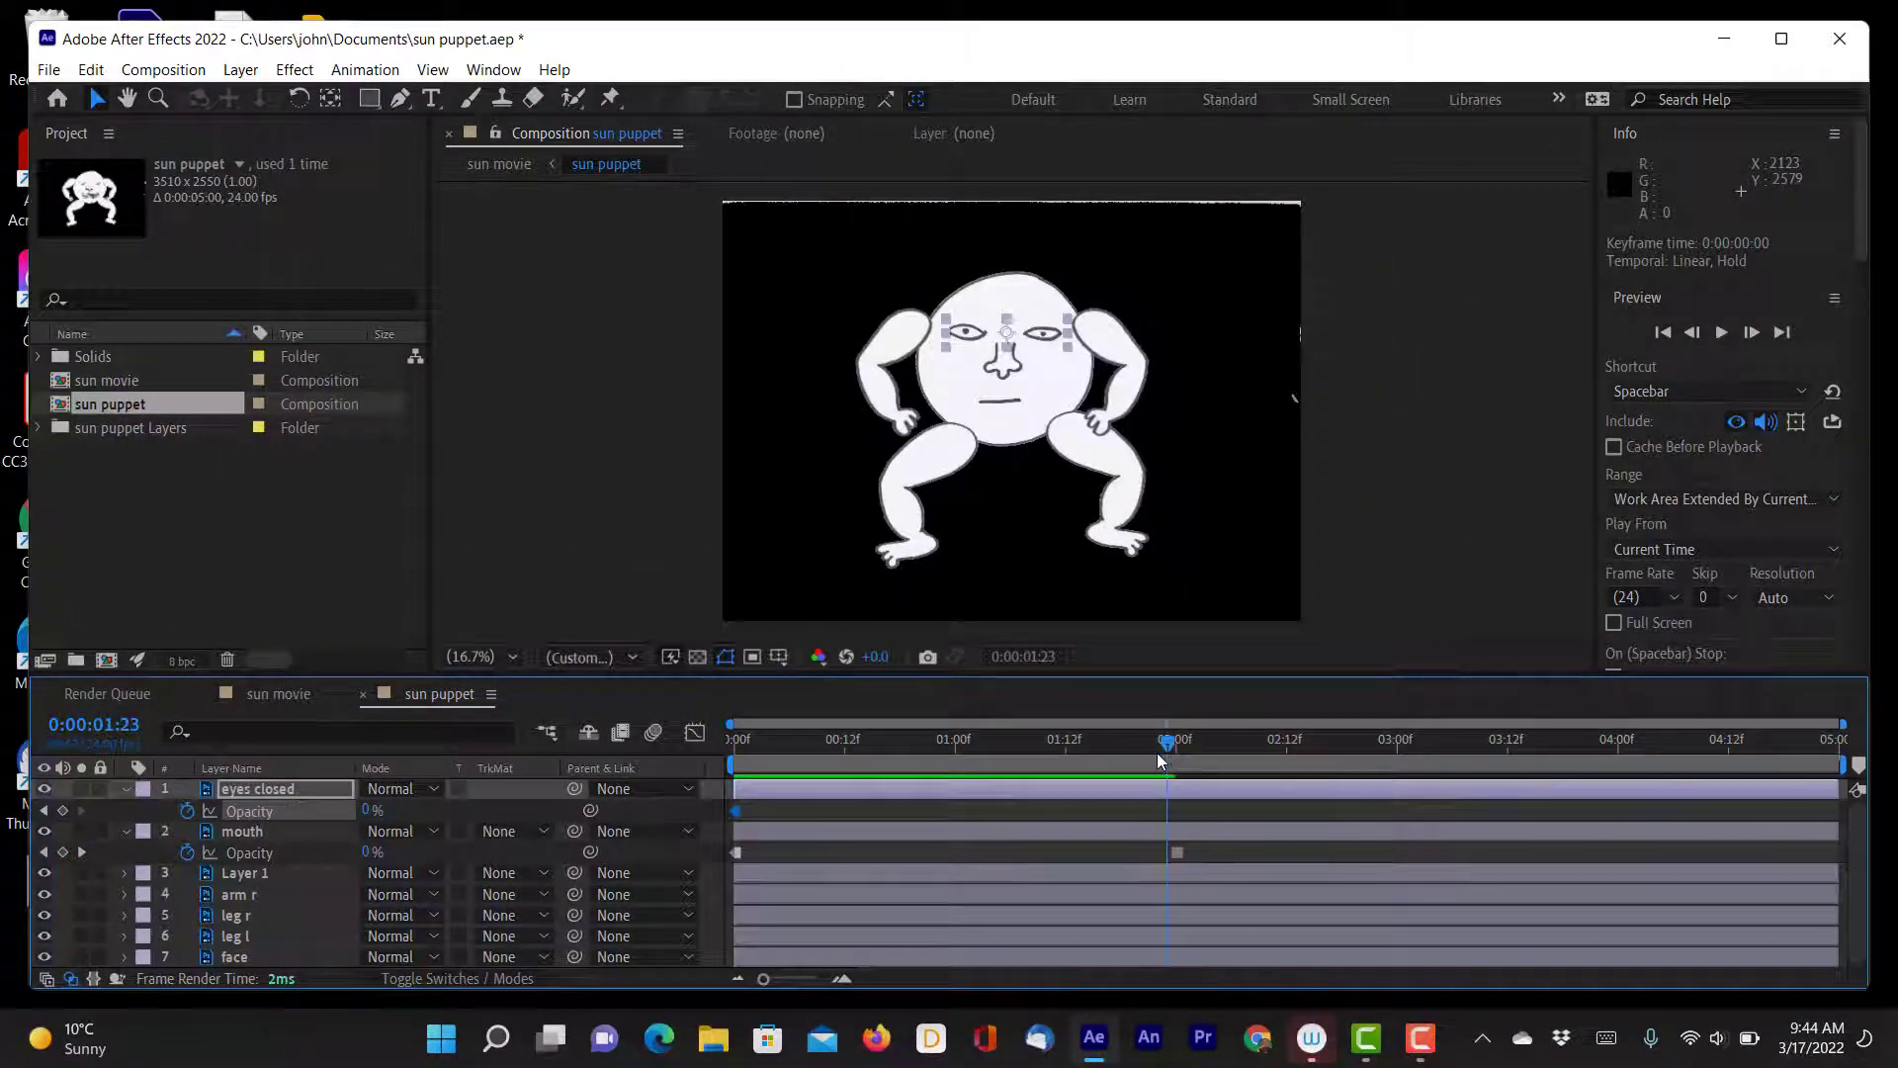
pyautogui.click(371, 810)
pyautogui.write('100')
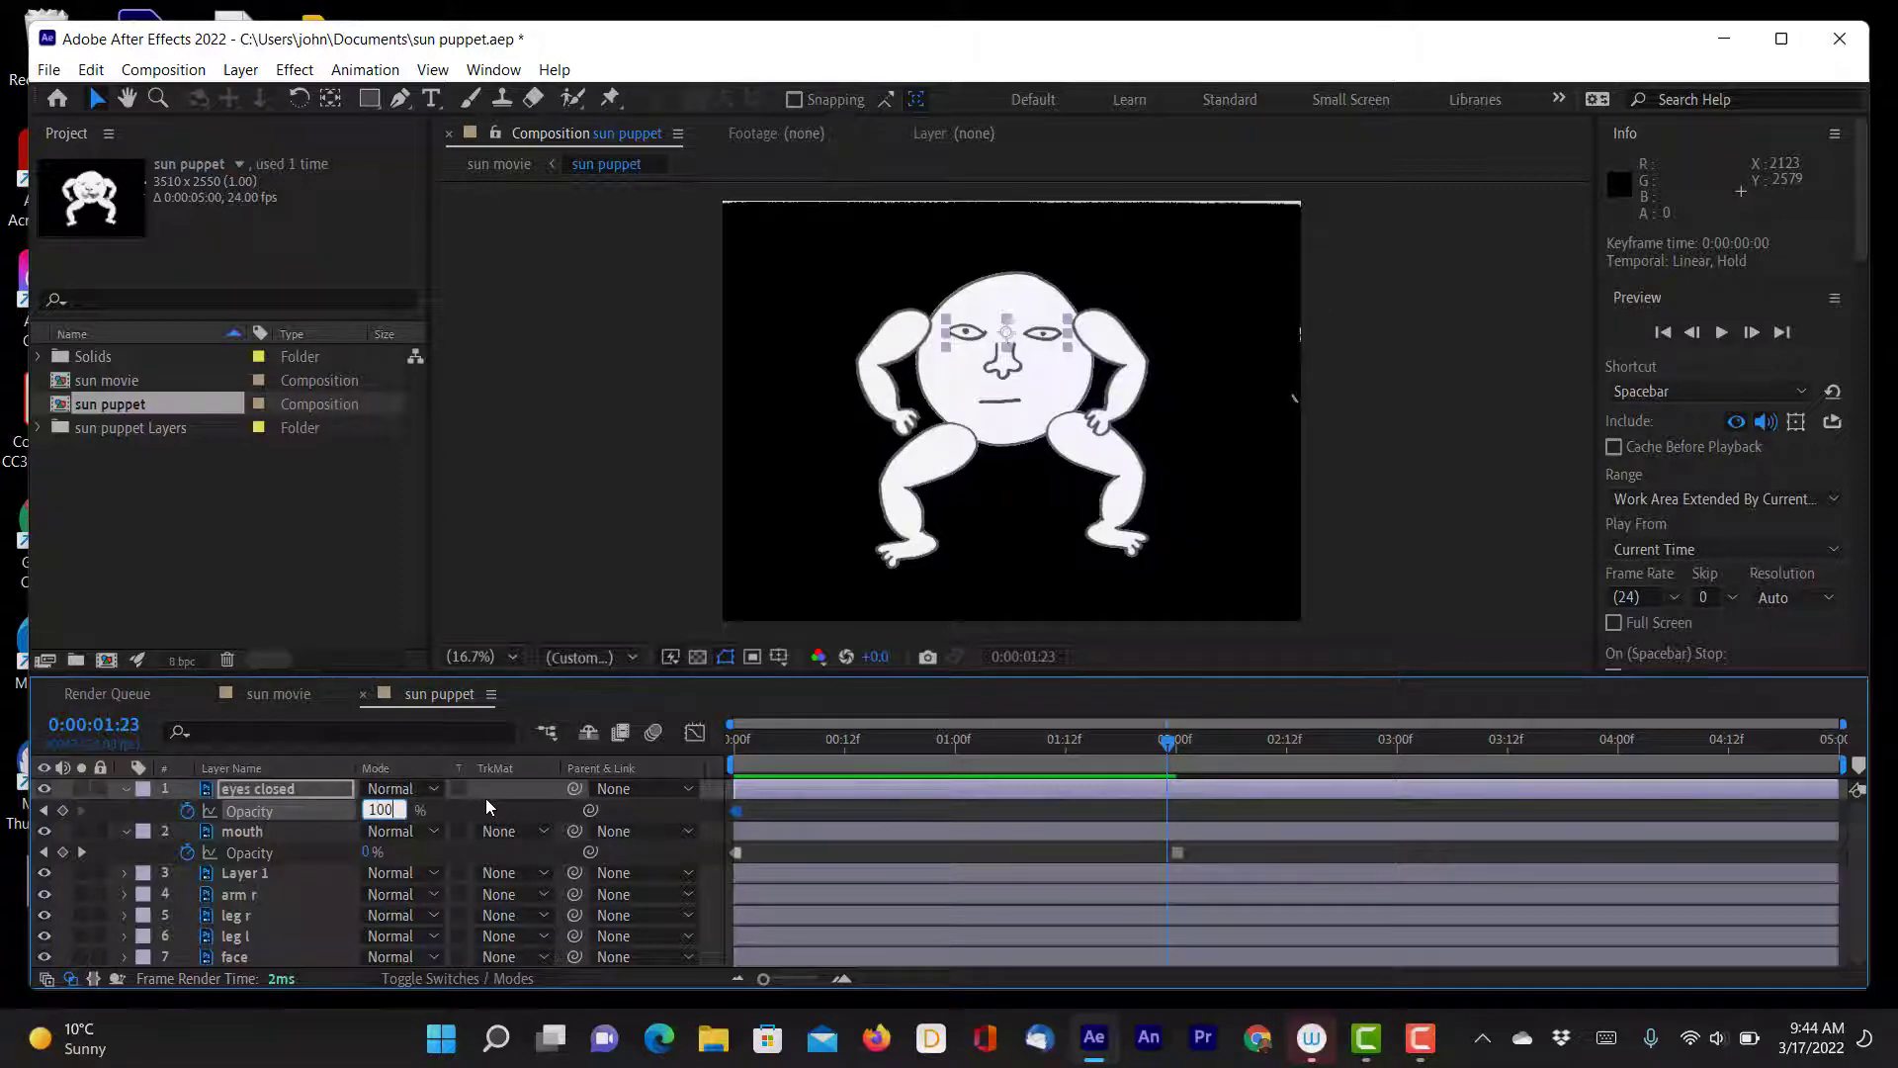
pyautogui.press('Return')
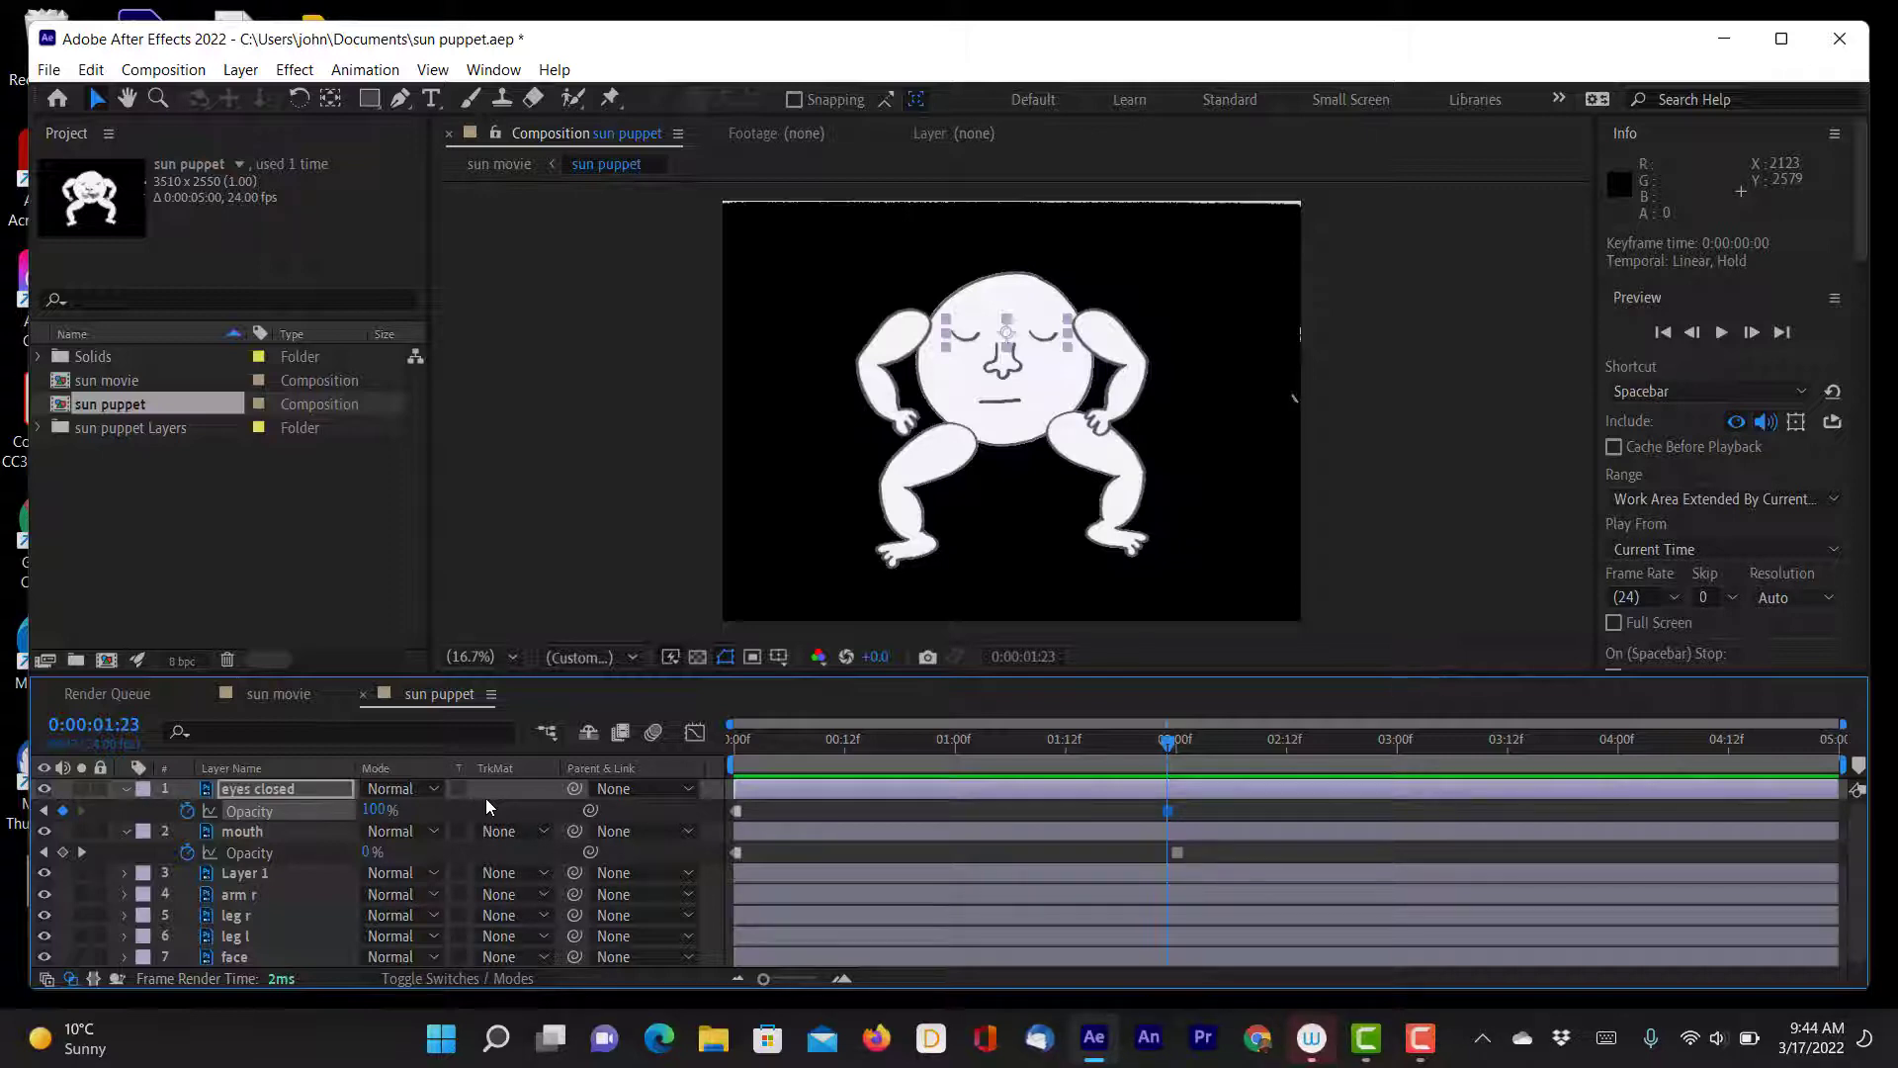
# - Advance one frame to 0:00:02:00 and keyframe the eyes closed layer's opacity at 0%
pyautogui.press('pagedown')
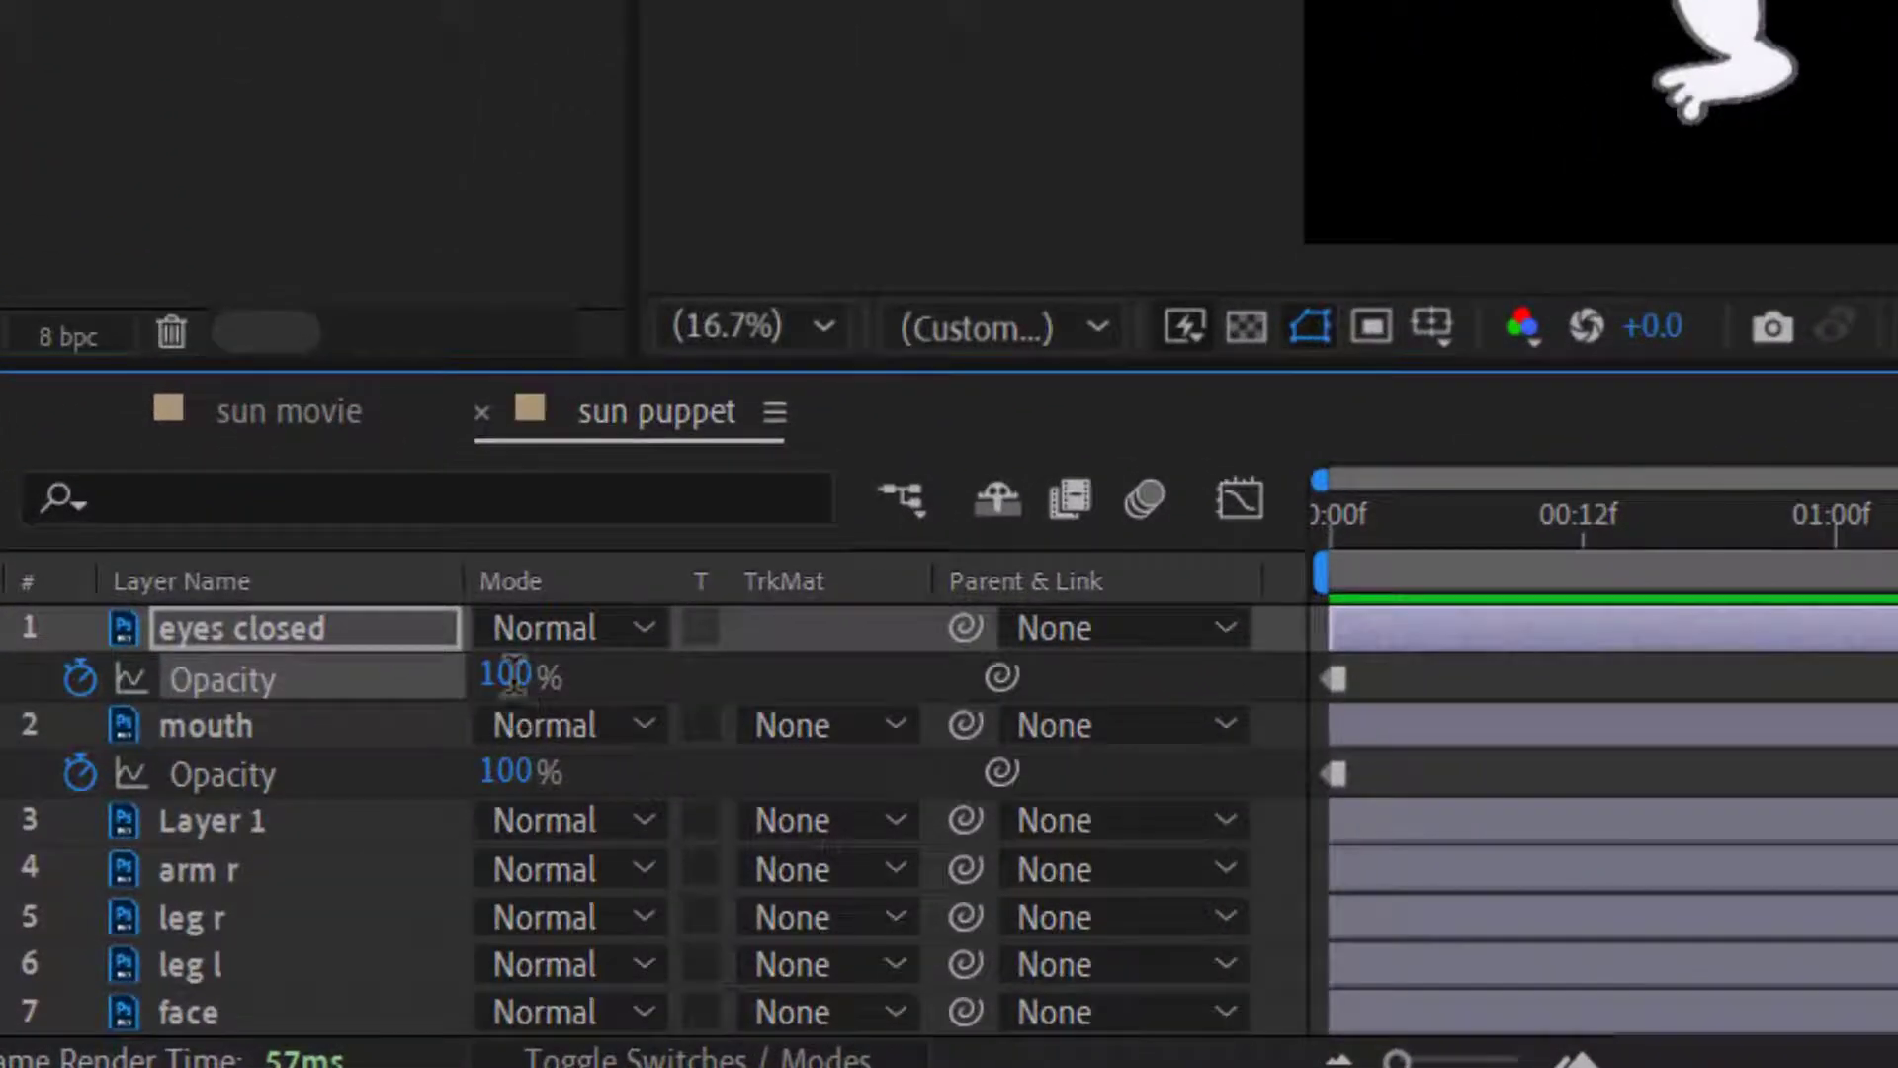
pyautogui.click(377, 810)
pyautogui.write('0')
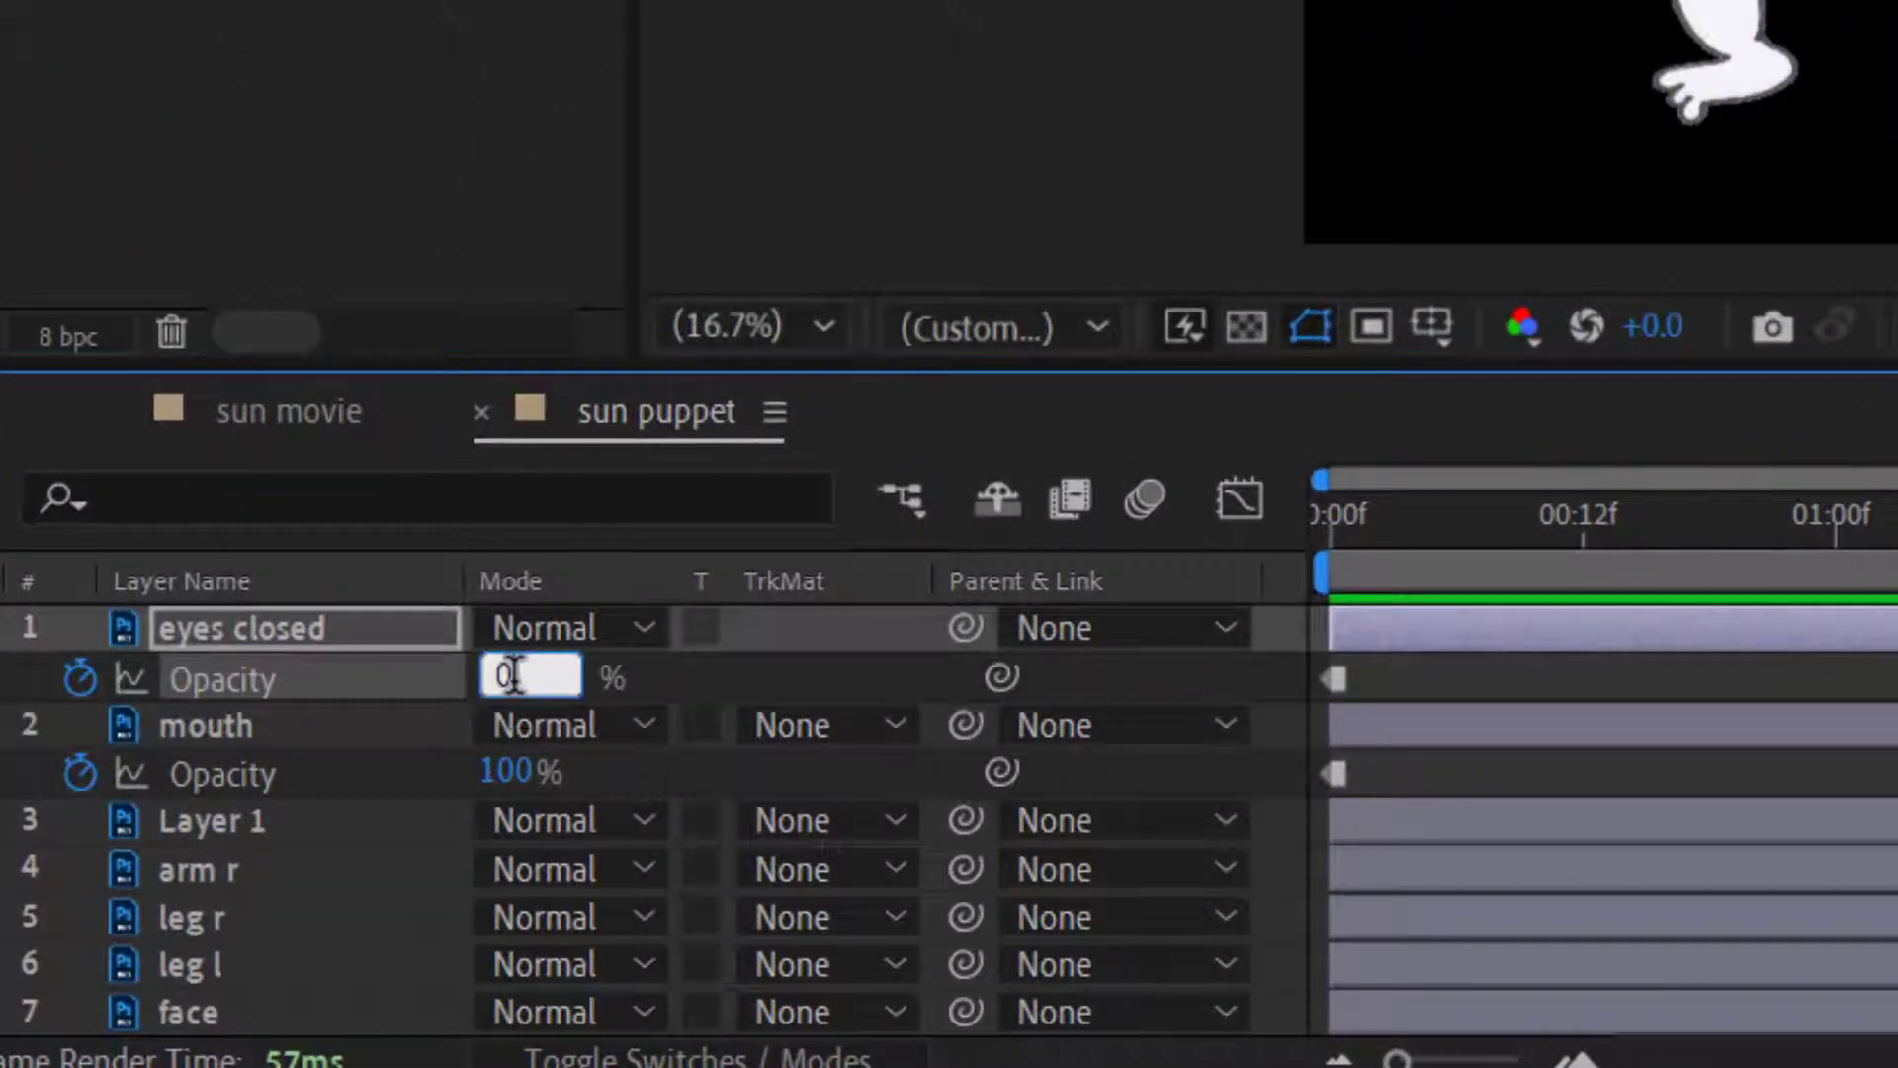
pyautogui.press('Return')
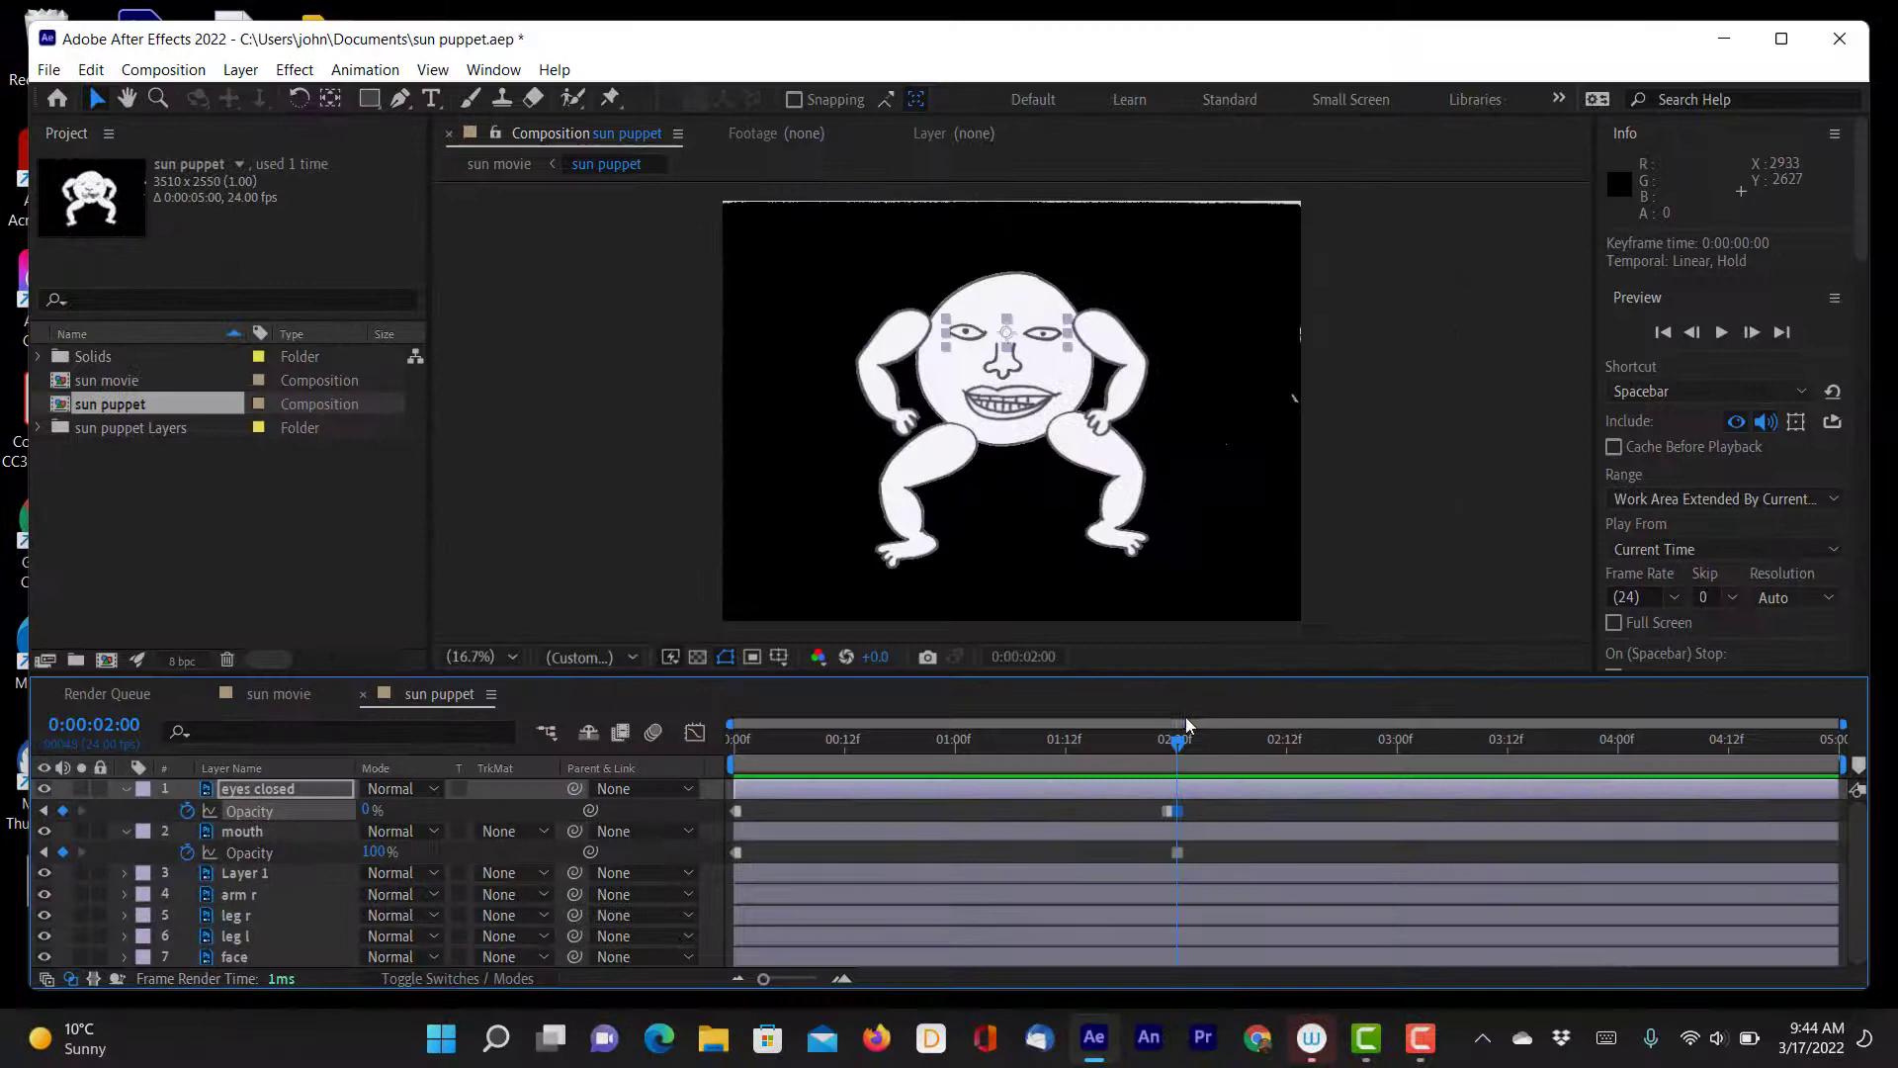
# - Copy the eyes closed layer's two blink opacity keyframes around 0:00:02:00 and paste them at 0:00:03:12
pyautogui.moveTo(1186, 725); pyautogui.dragTo(1507, 733)
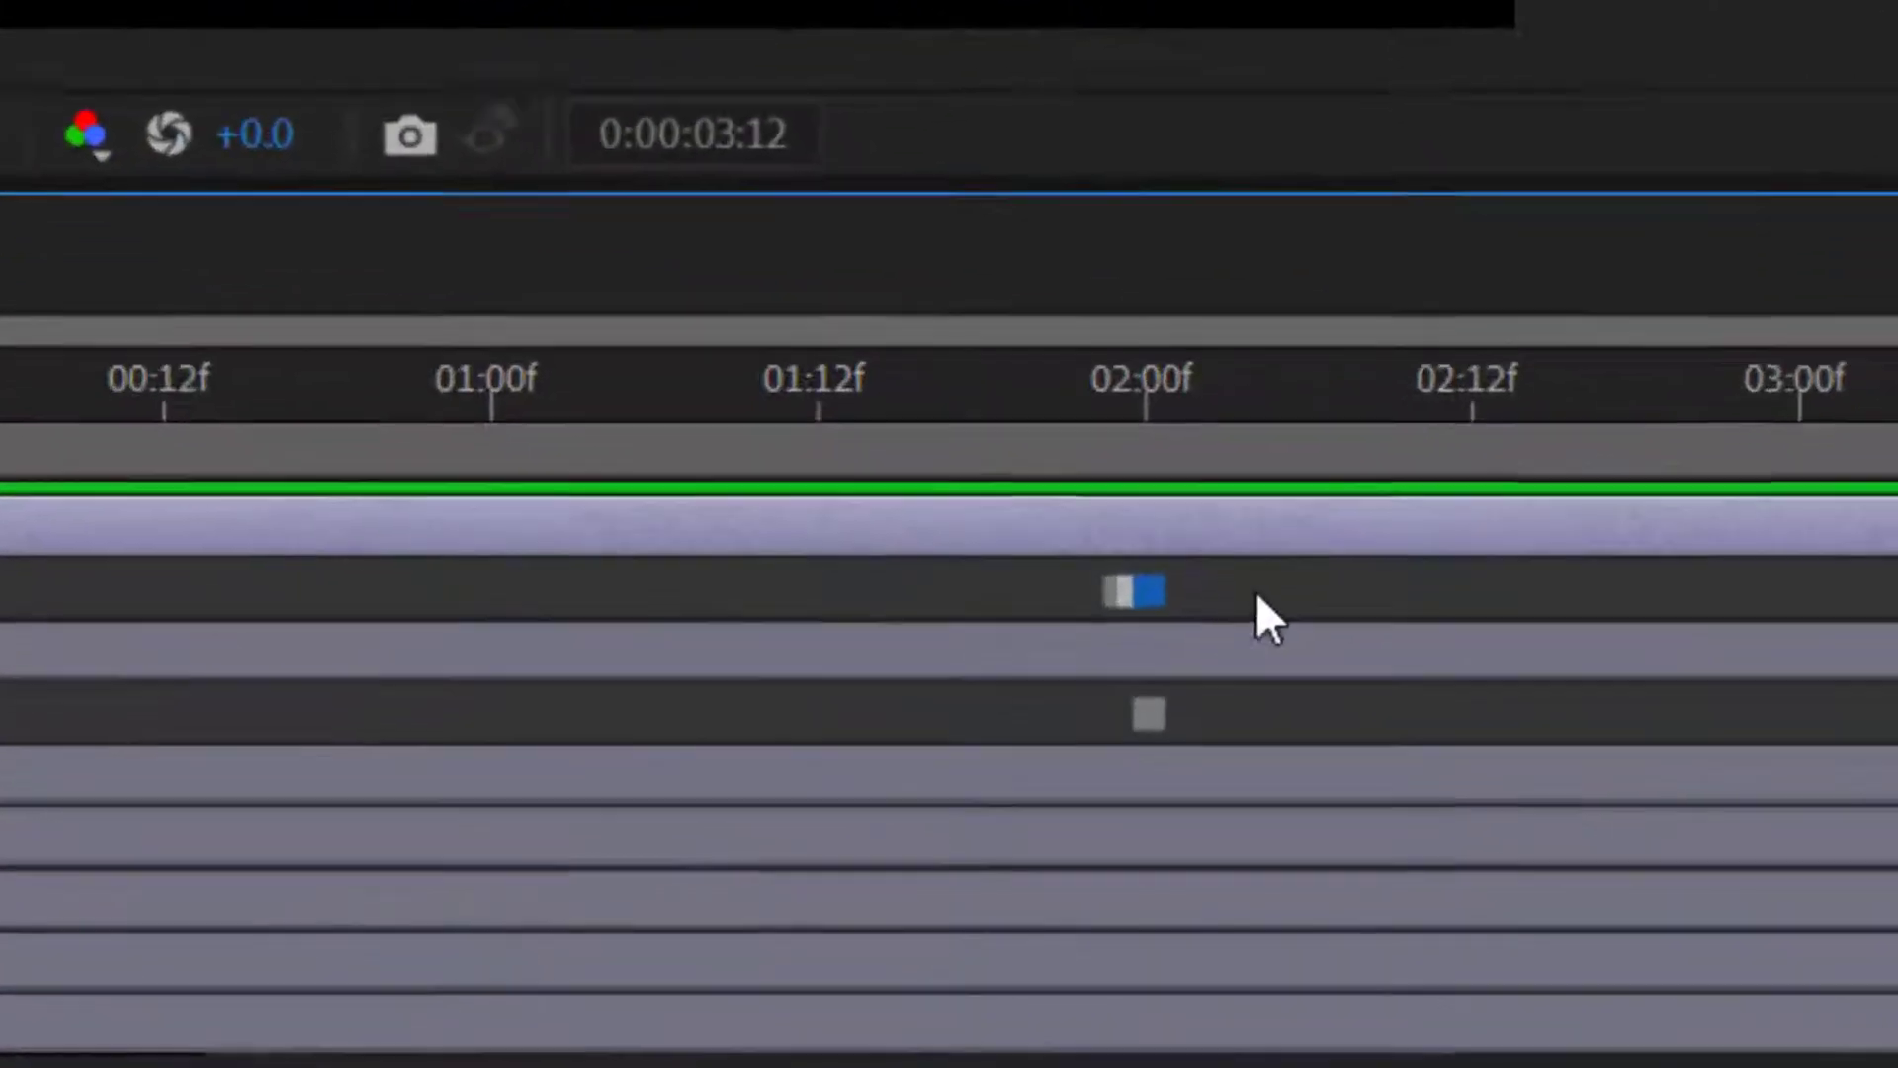
pyautogui.click(1213, 807)
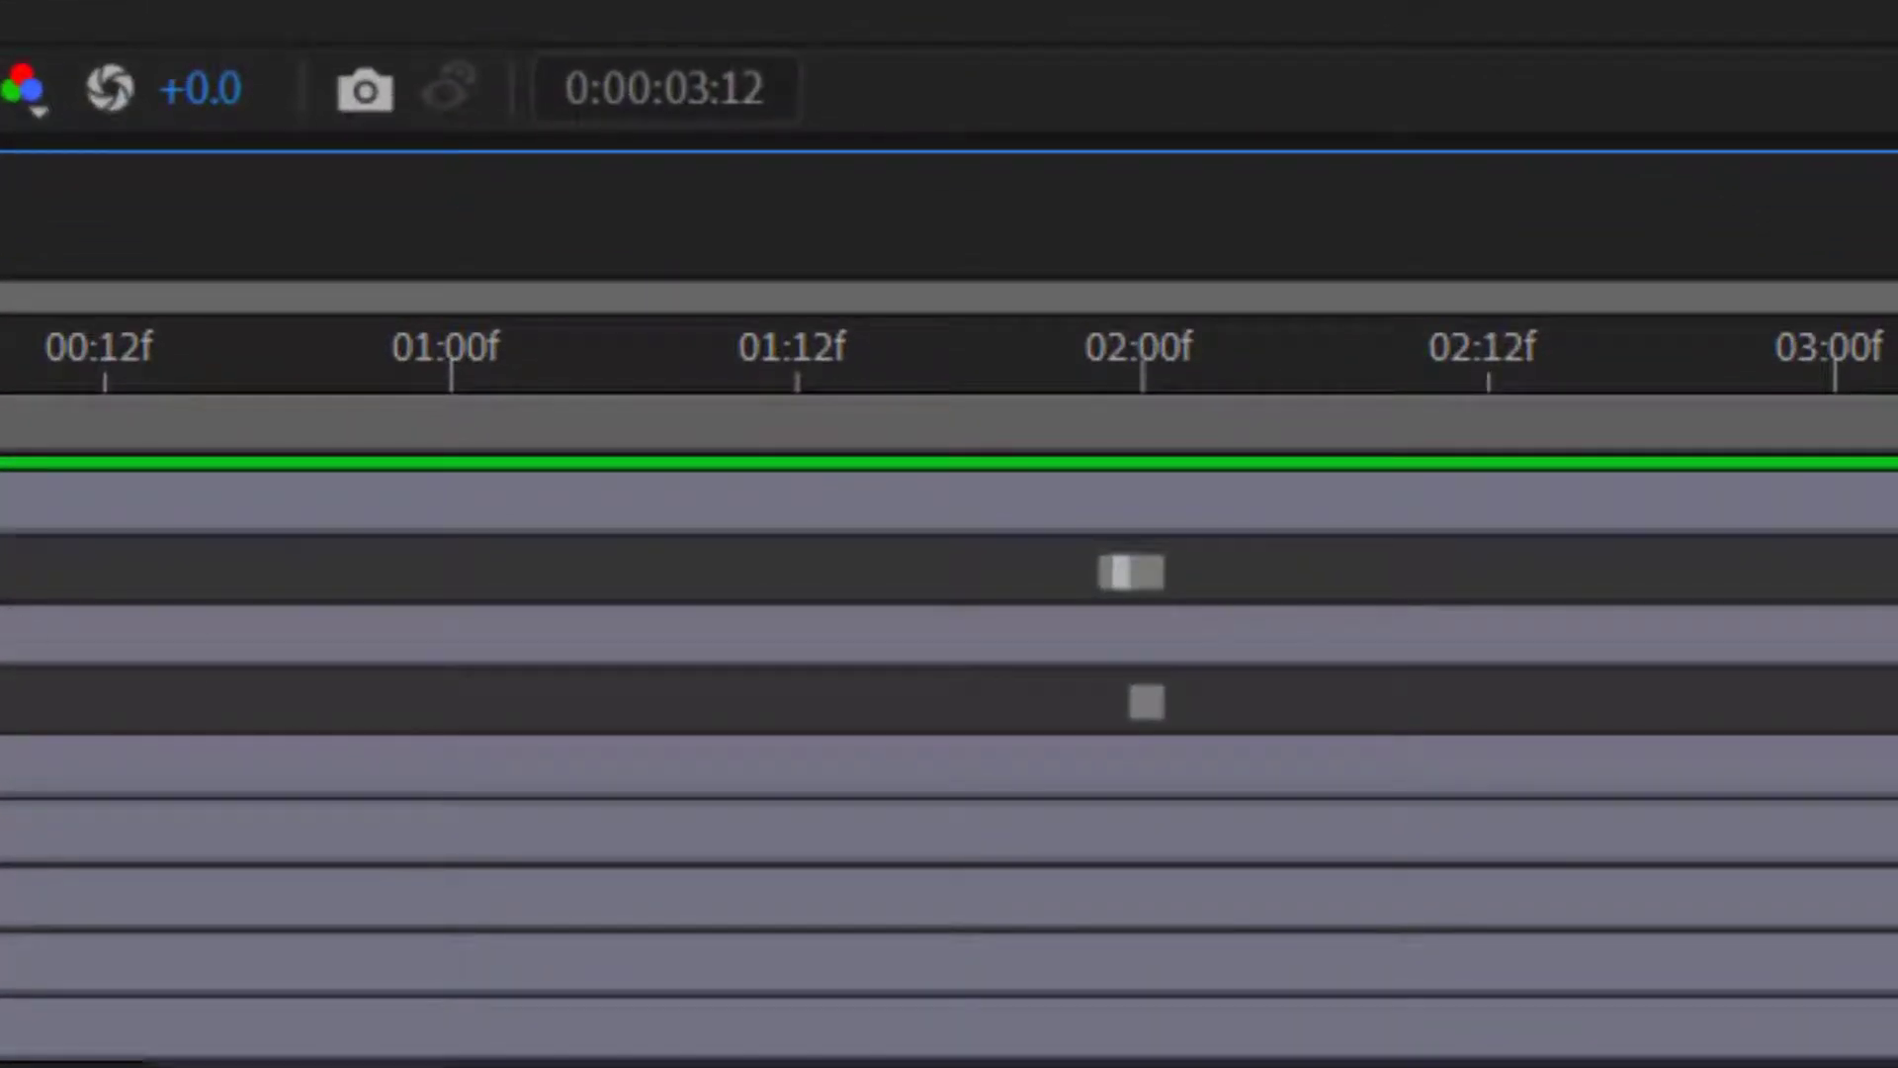
pyautogui.moveTo(1261, 566); pyautogui.dragTo(1025, 602)
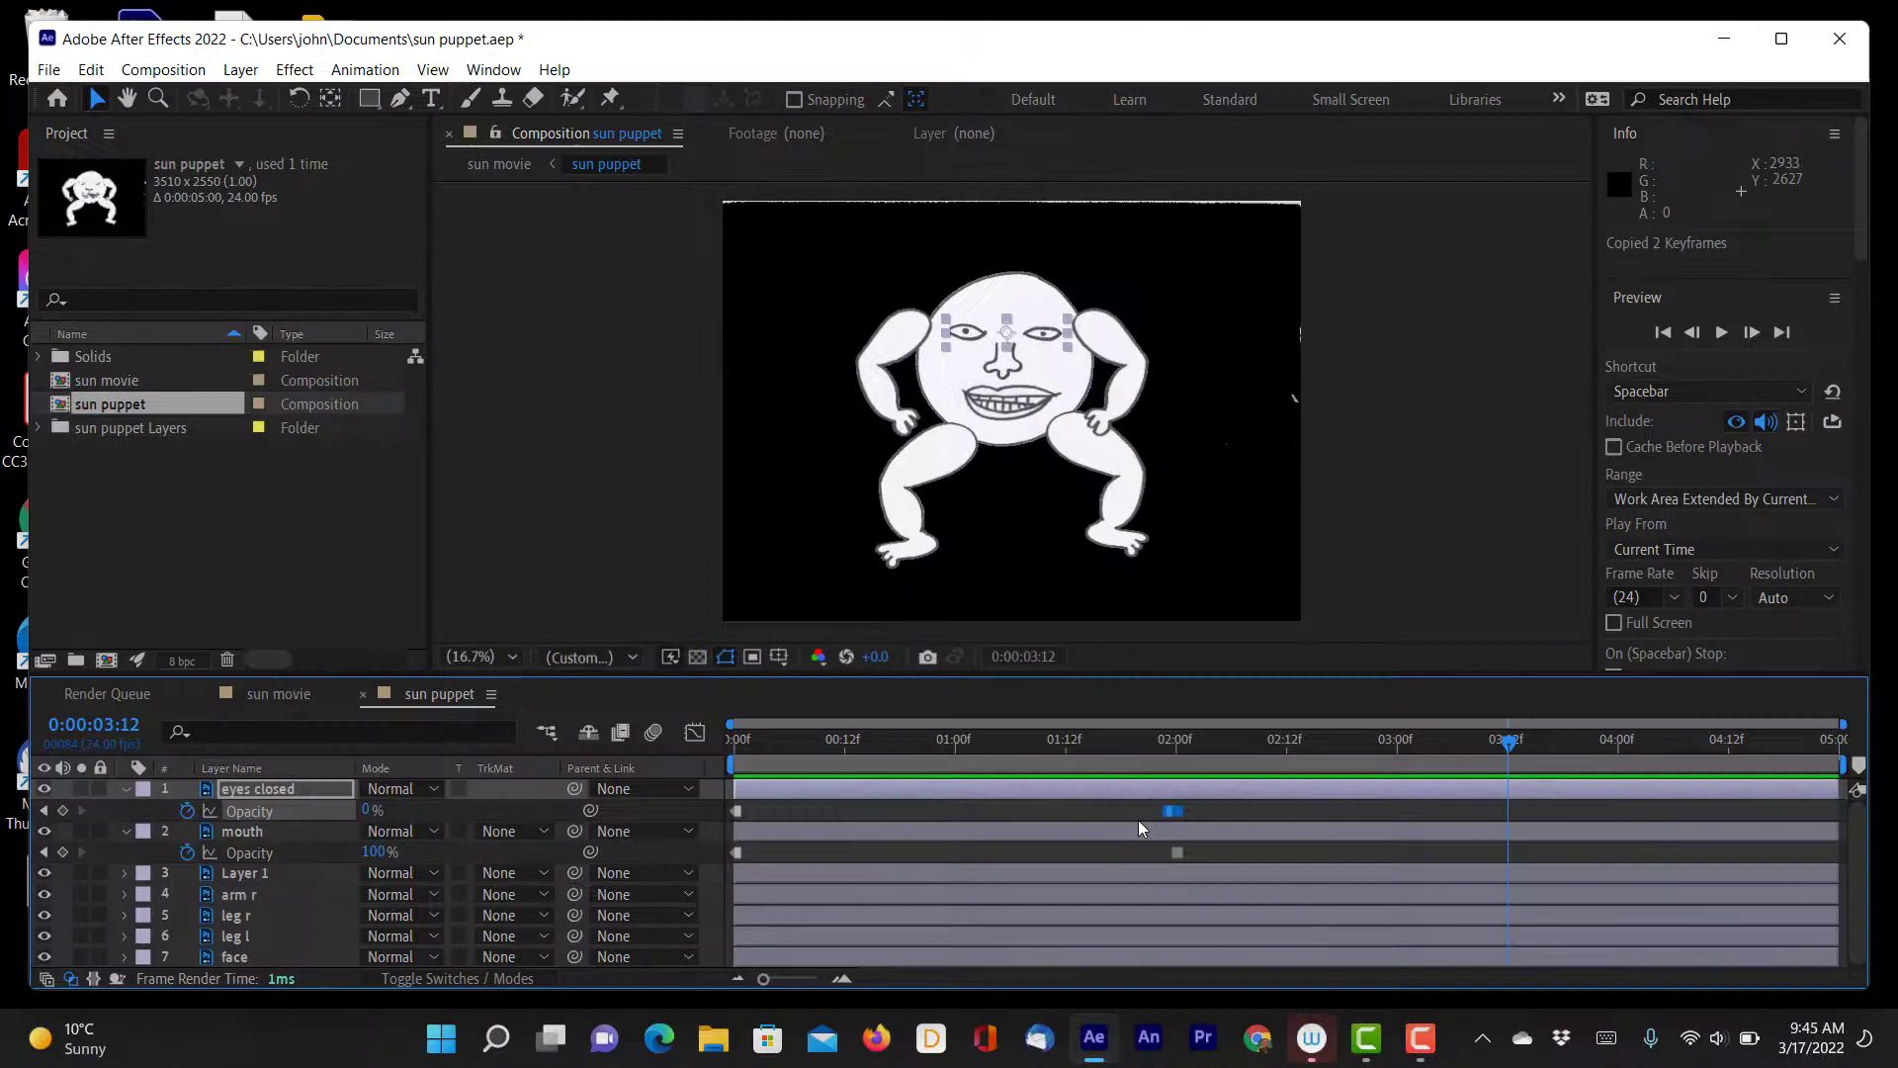
pyautogui.hotkey('ctrl', 'v')
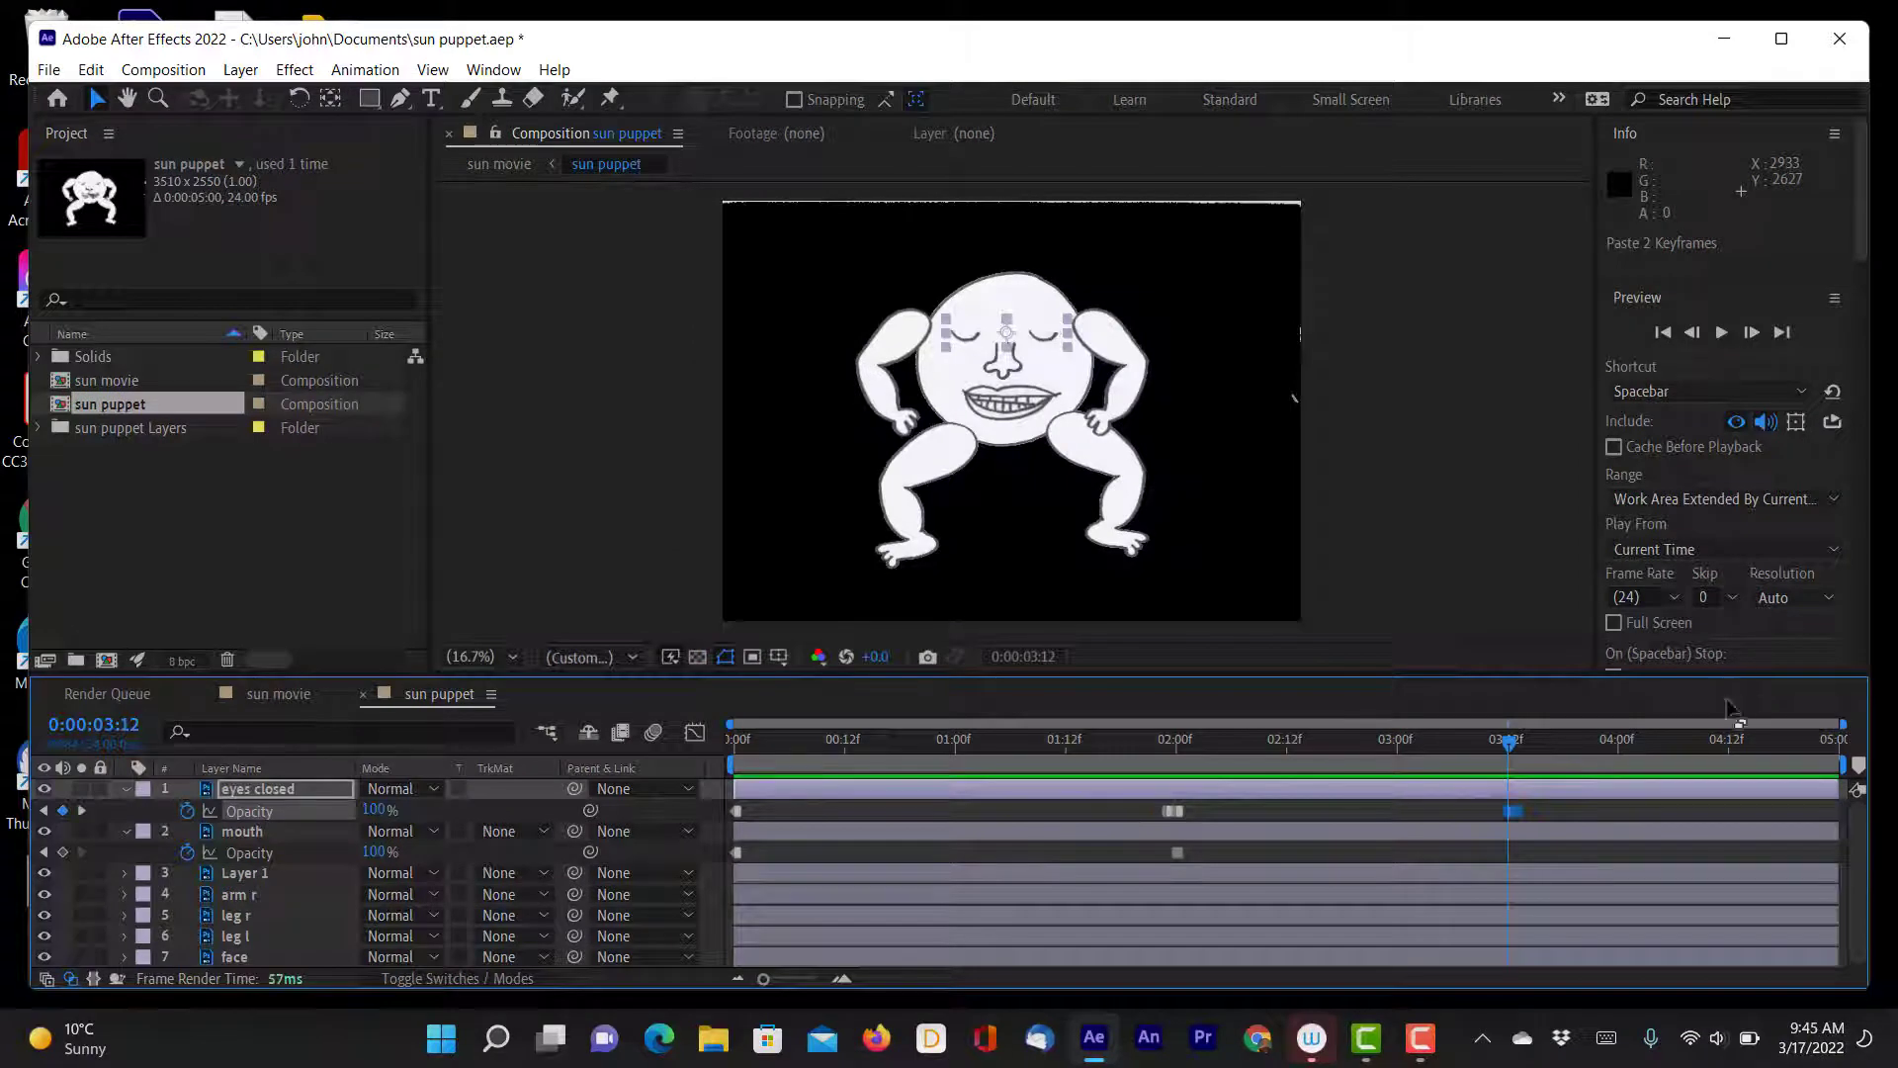
# - Back at the first frame, move the arm r layer's anchor point to its shoulder joint with the Pan Behind tool
pyautogui.moveTo(1496, 754); pyautogui.dragTo(1435, 755)
pyautogui.moveTo(1641, 757); pyautogui.dragTo(716, 783)
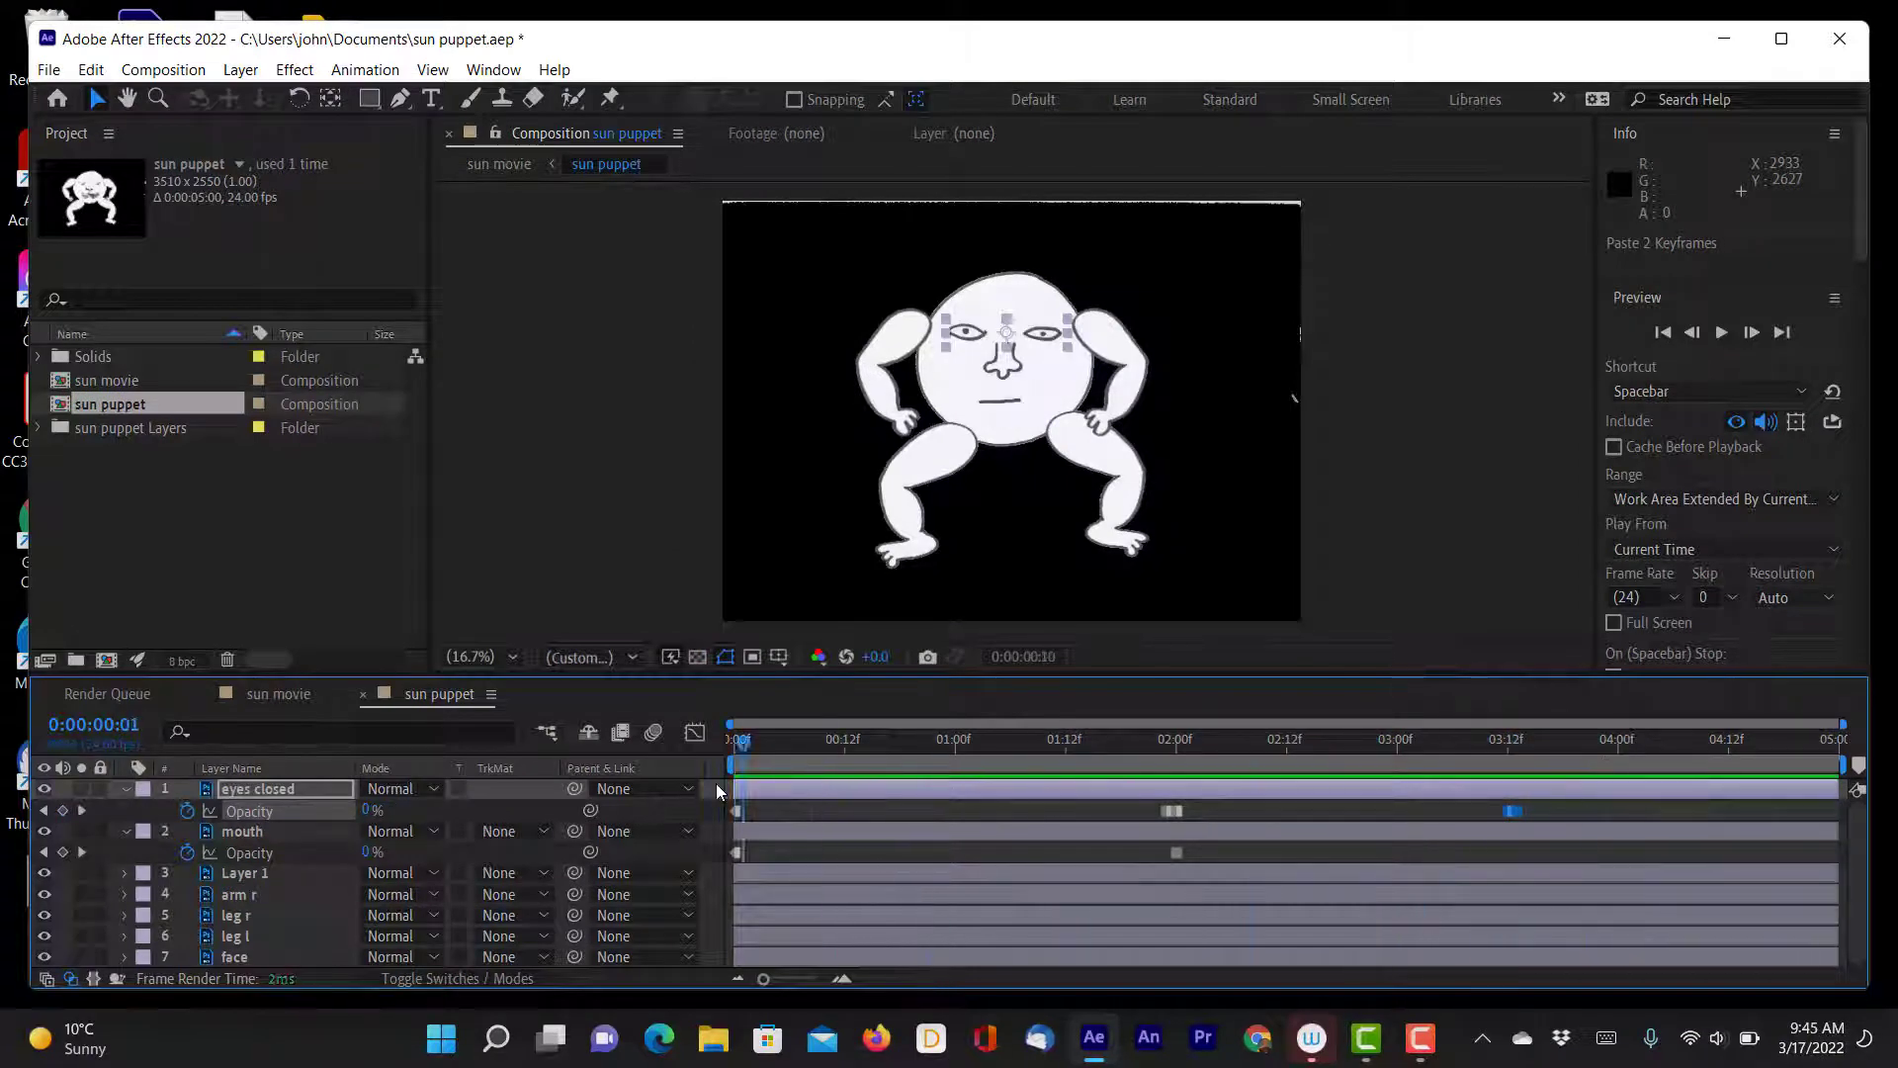
pyautogui.click(228, 898)
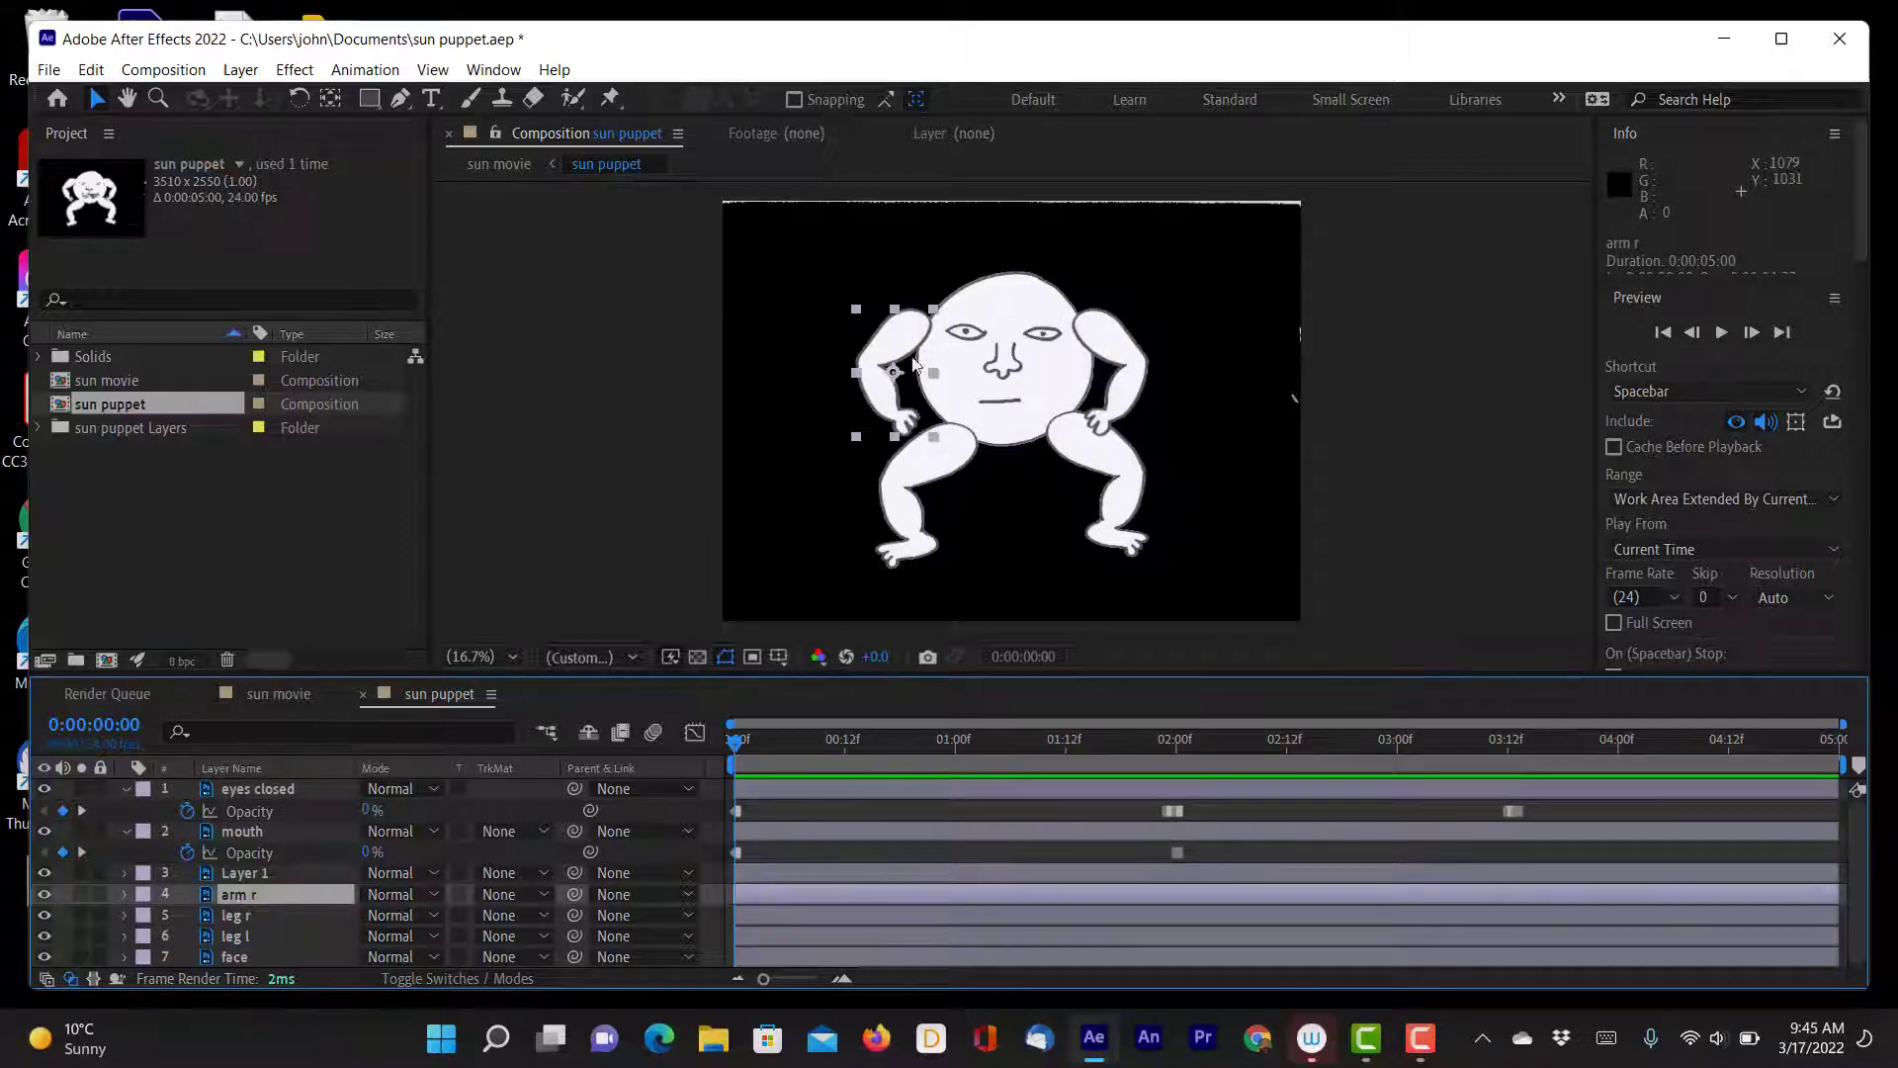
pyautogui.click(511, 660)
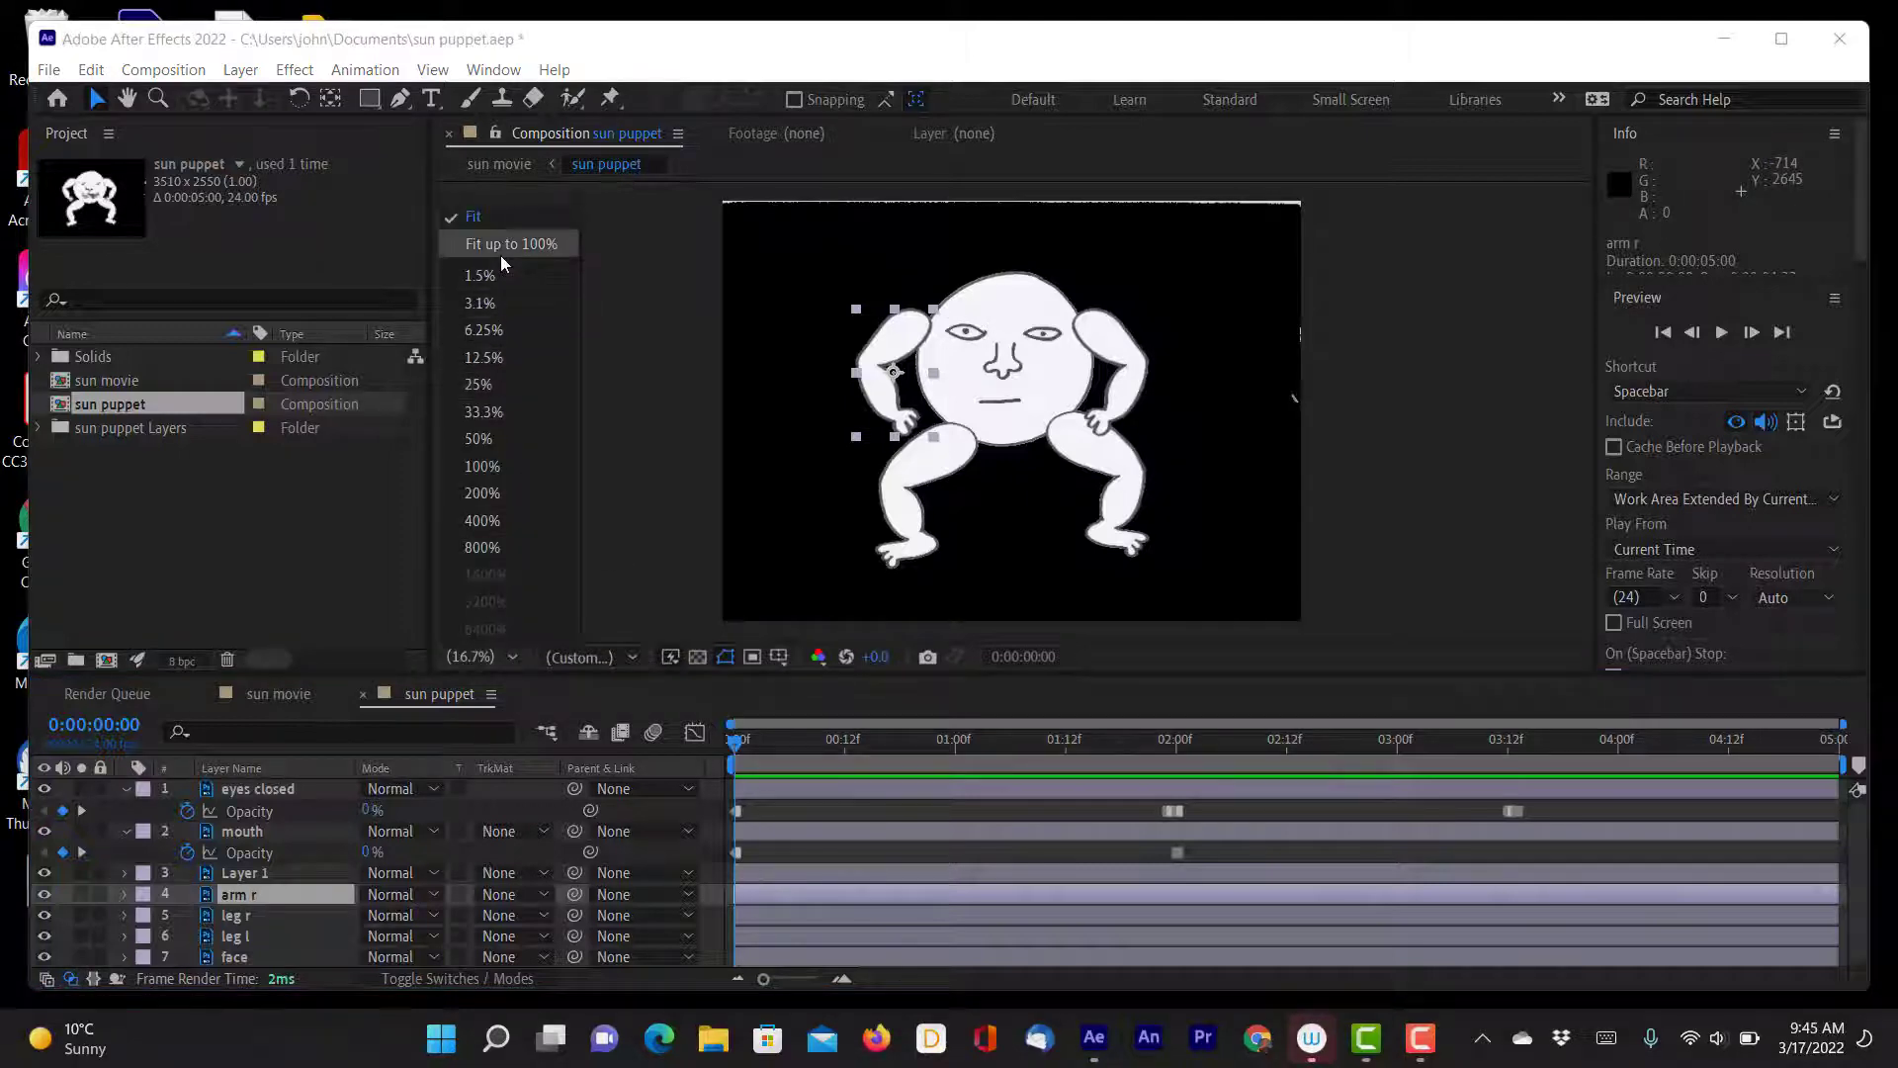
pyautogui.click(491, 229)
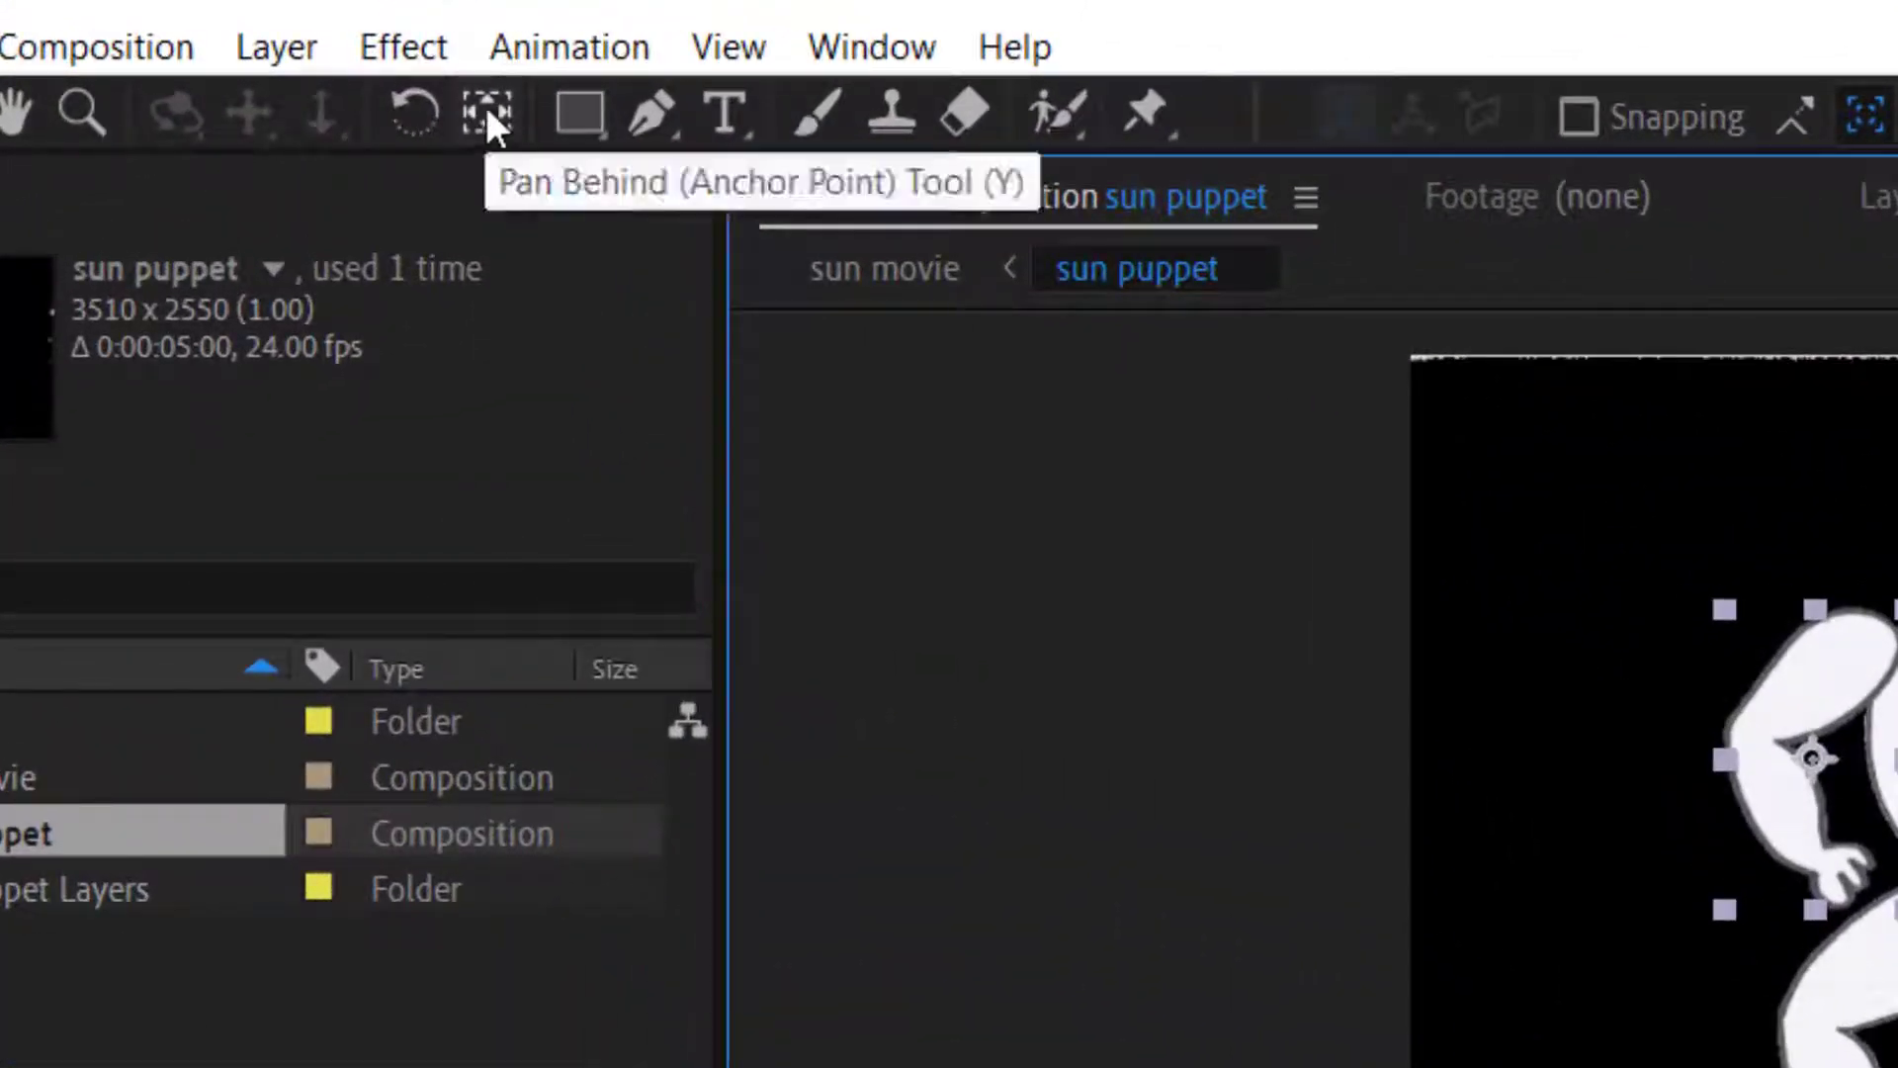
pyautogui.click(489, 104)
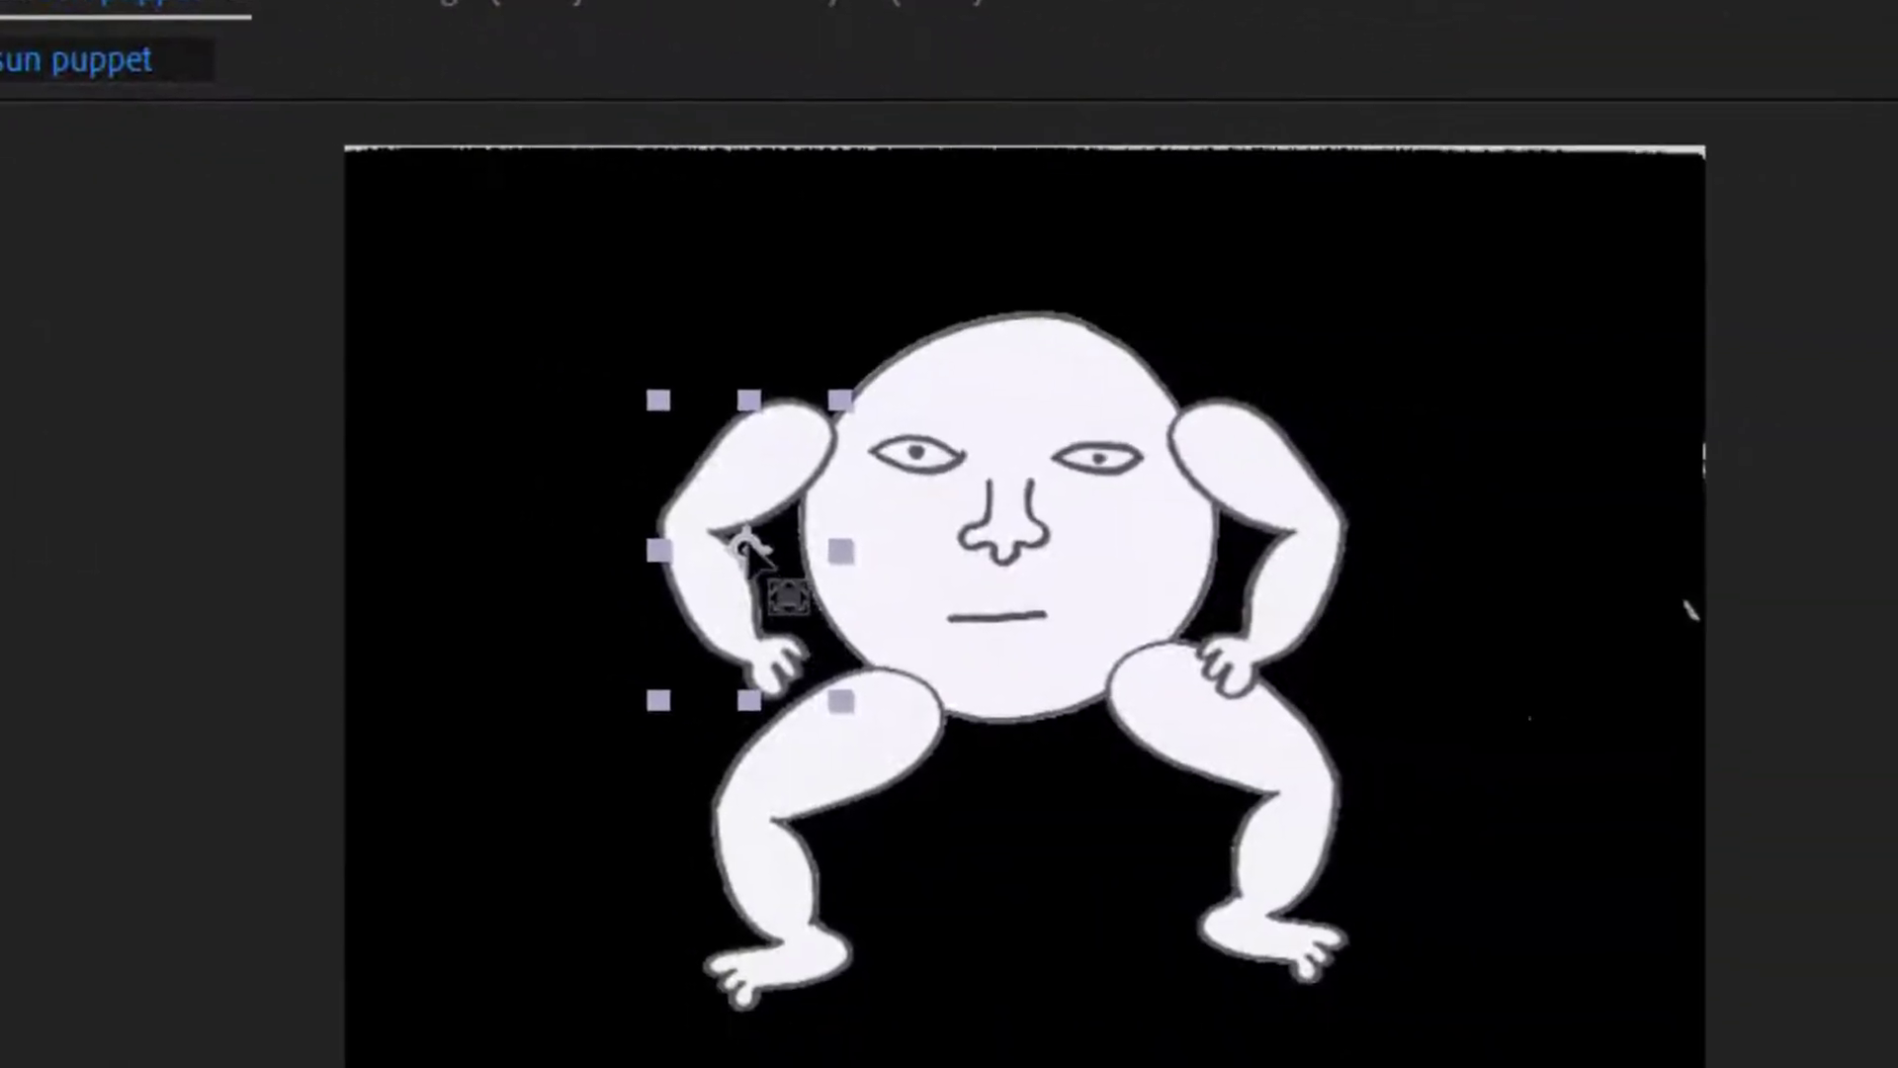
pyautogui.moveTo(1813, 758); pyautogui.dragTo(1896, 666)
pyautogui.moveTo(838, 453); pyautogui.dragTo(843, 447)
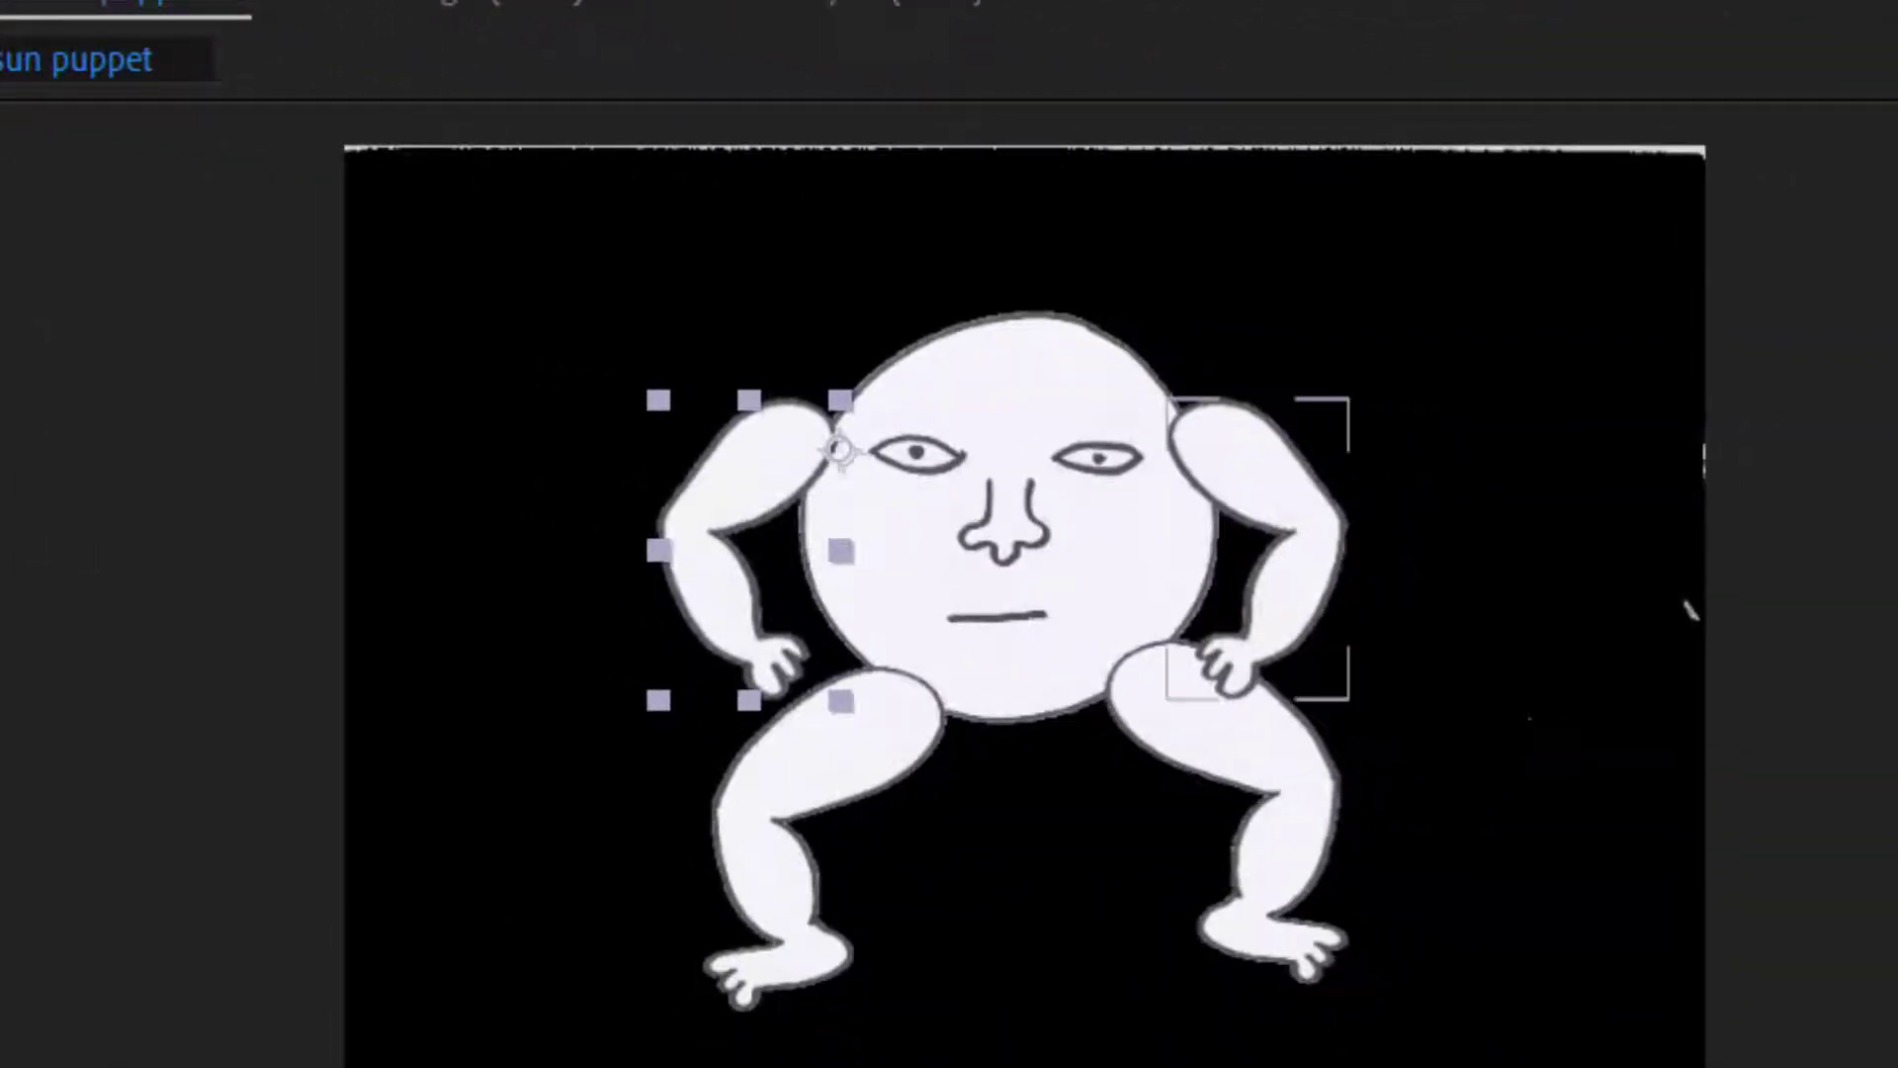
# - Move the other arm's anchor point to its shoulder and both legs' anchor points to their hip joints
pyautogui.click(1275, 554)
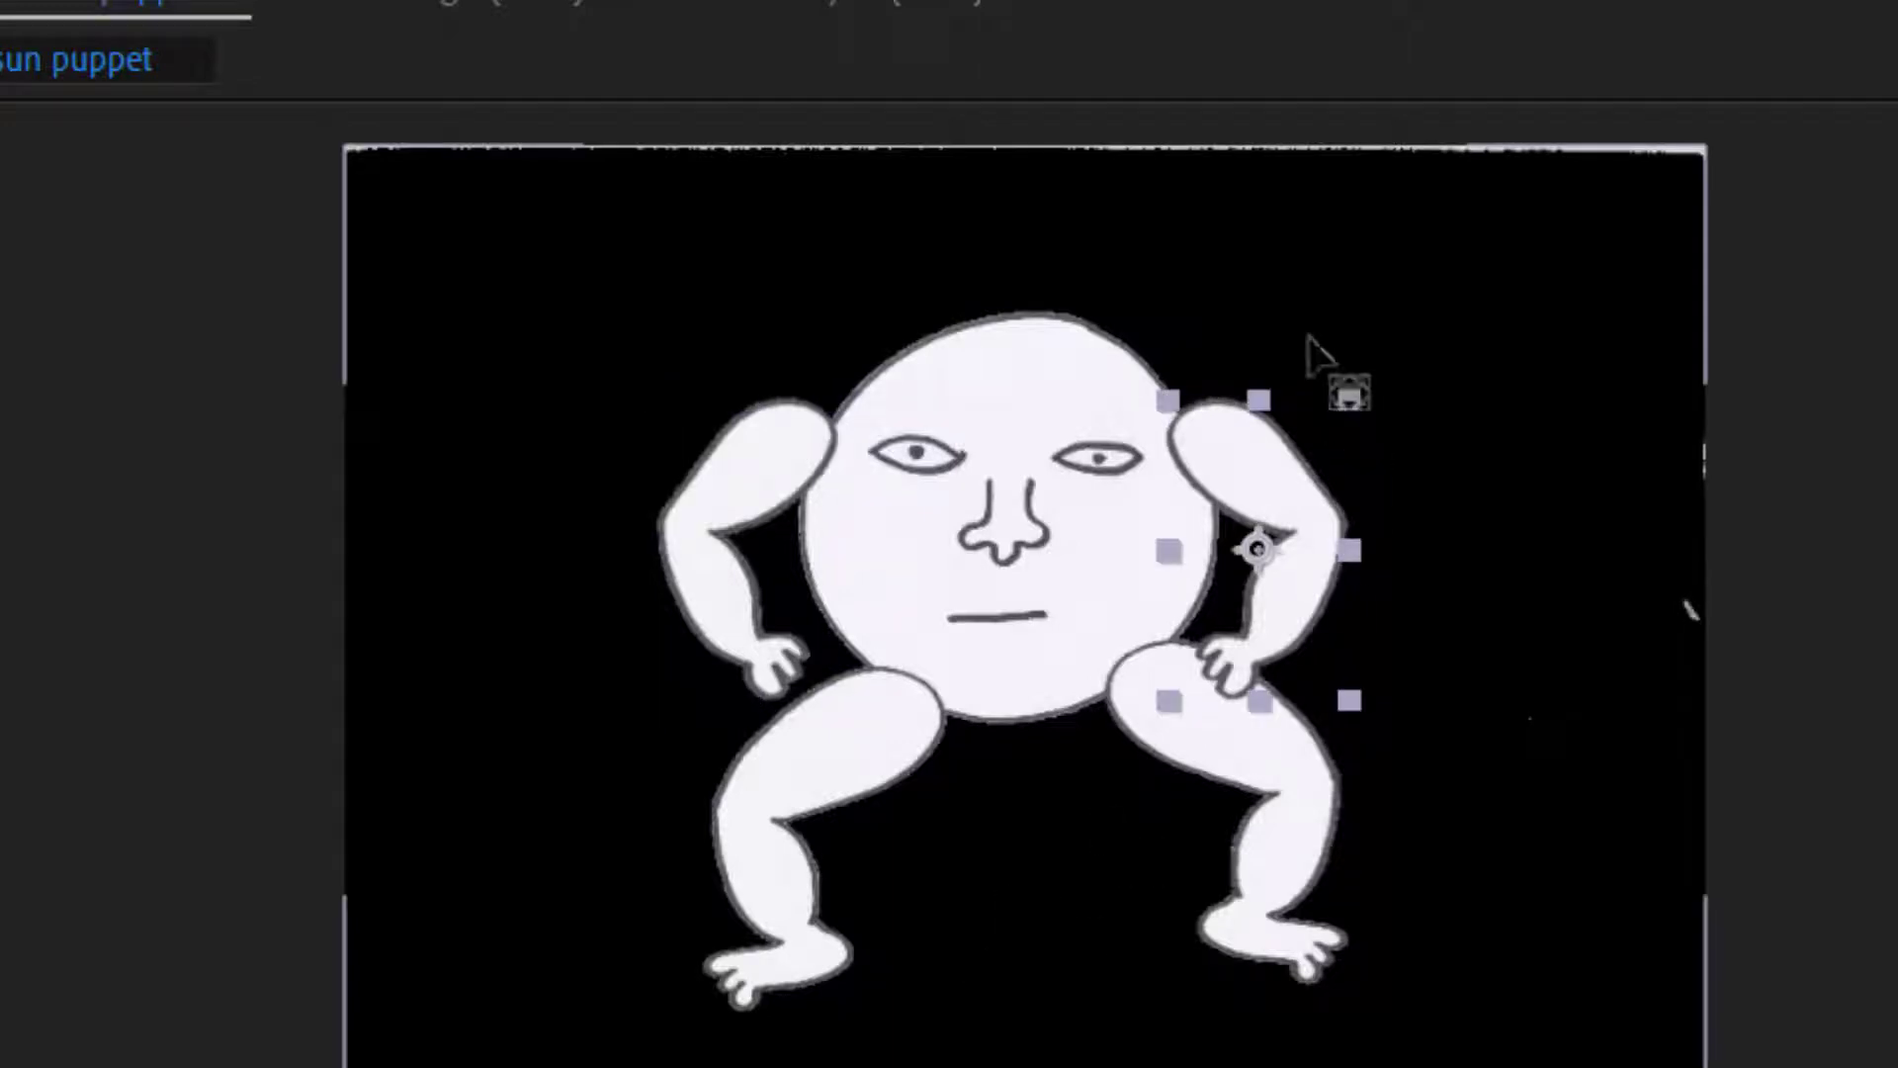
pyautogui.moveTo(1271, 555); pyautogui.dragTo(1184, 447)
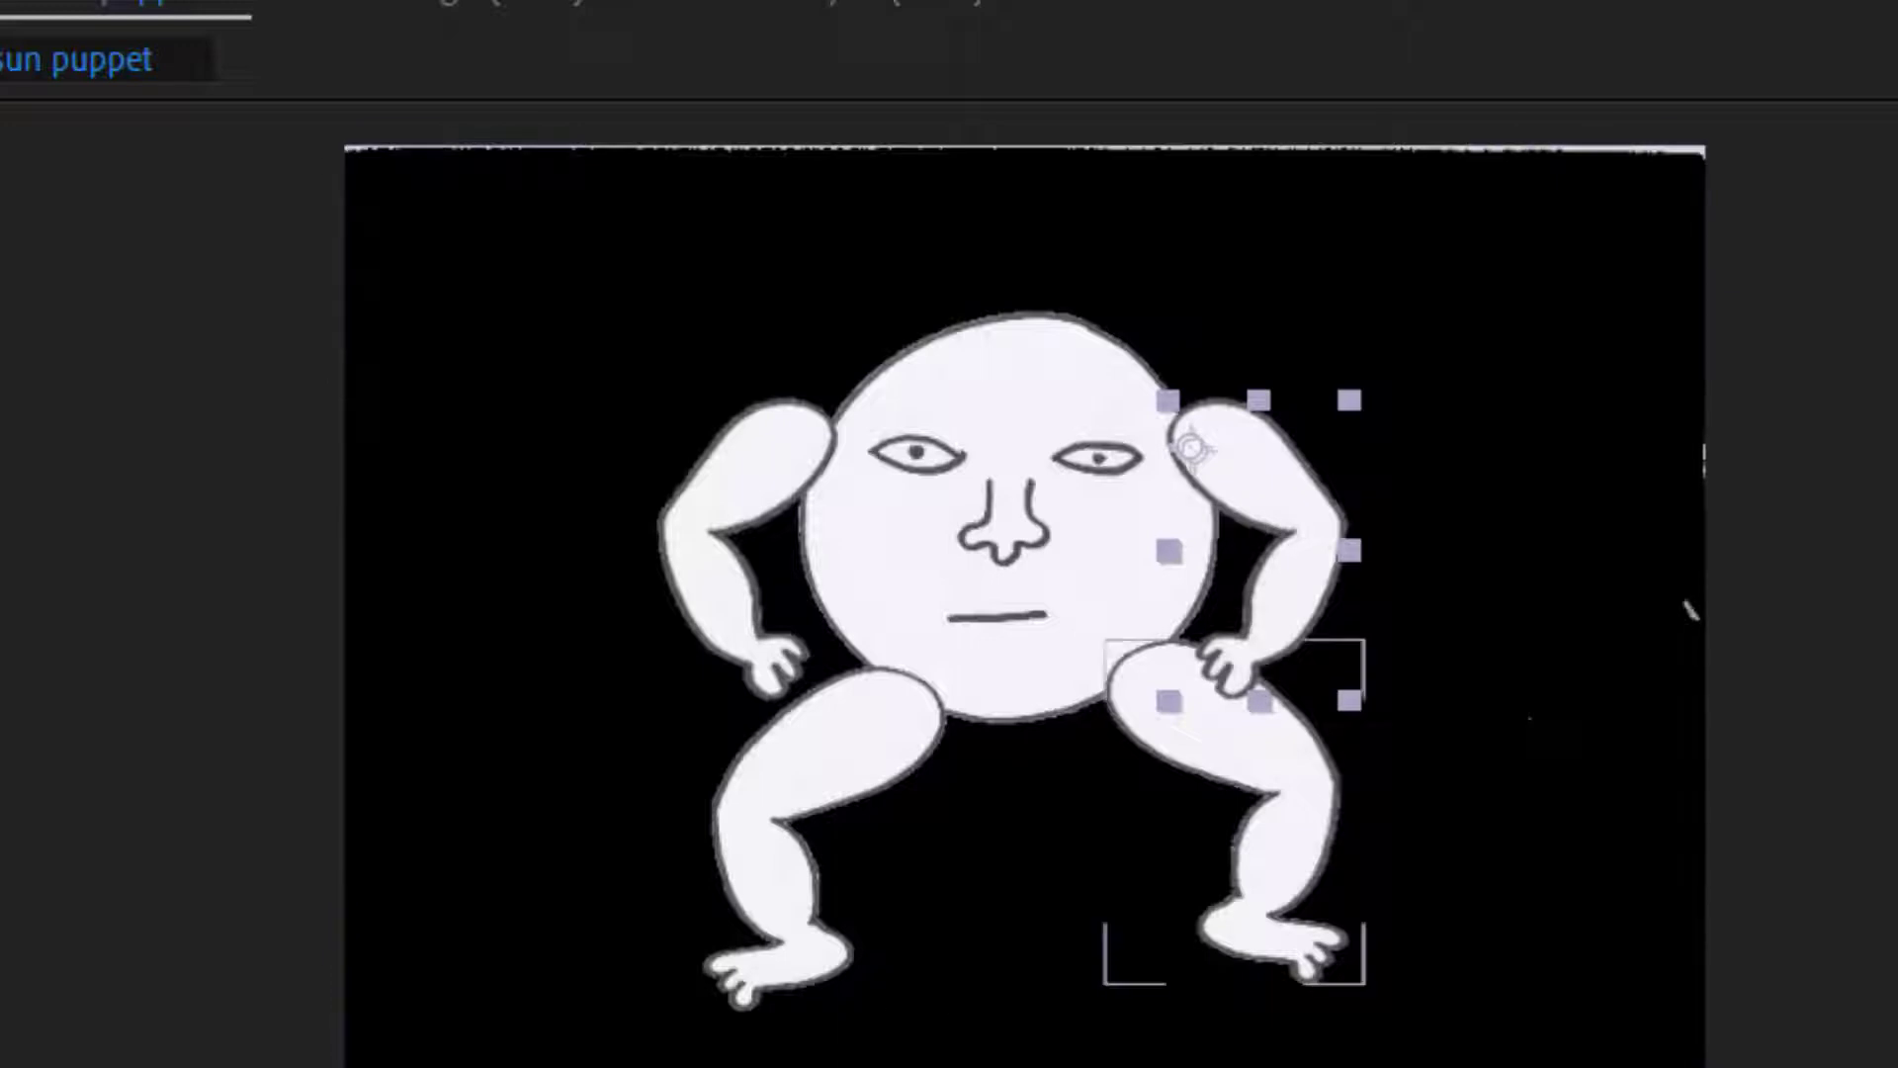
pyautogui.click(1175, 725)
pyautogui.moveTo(1236, 811); pyautogui.dragTo(1130, 670)
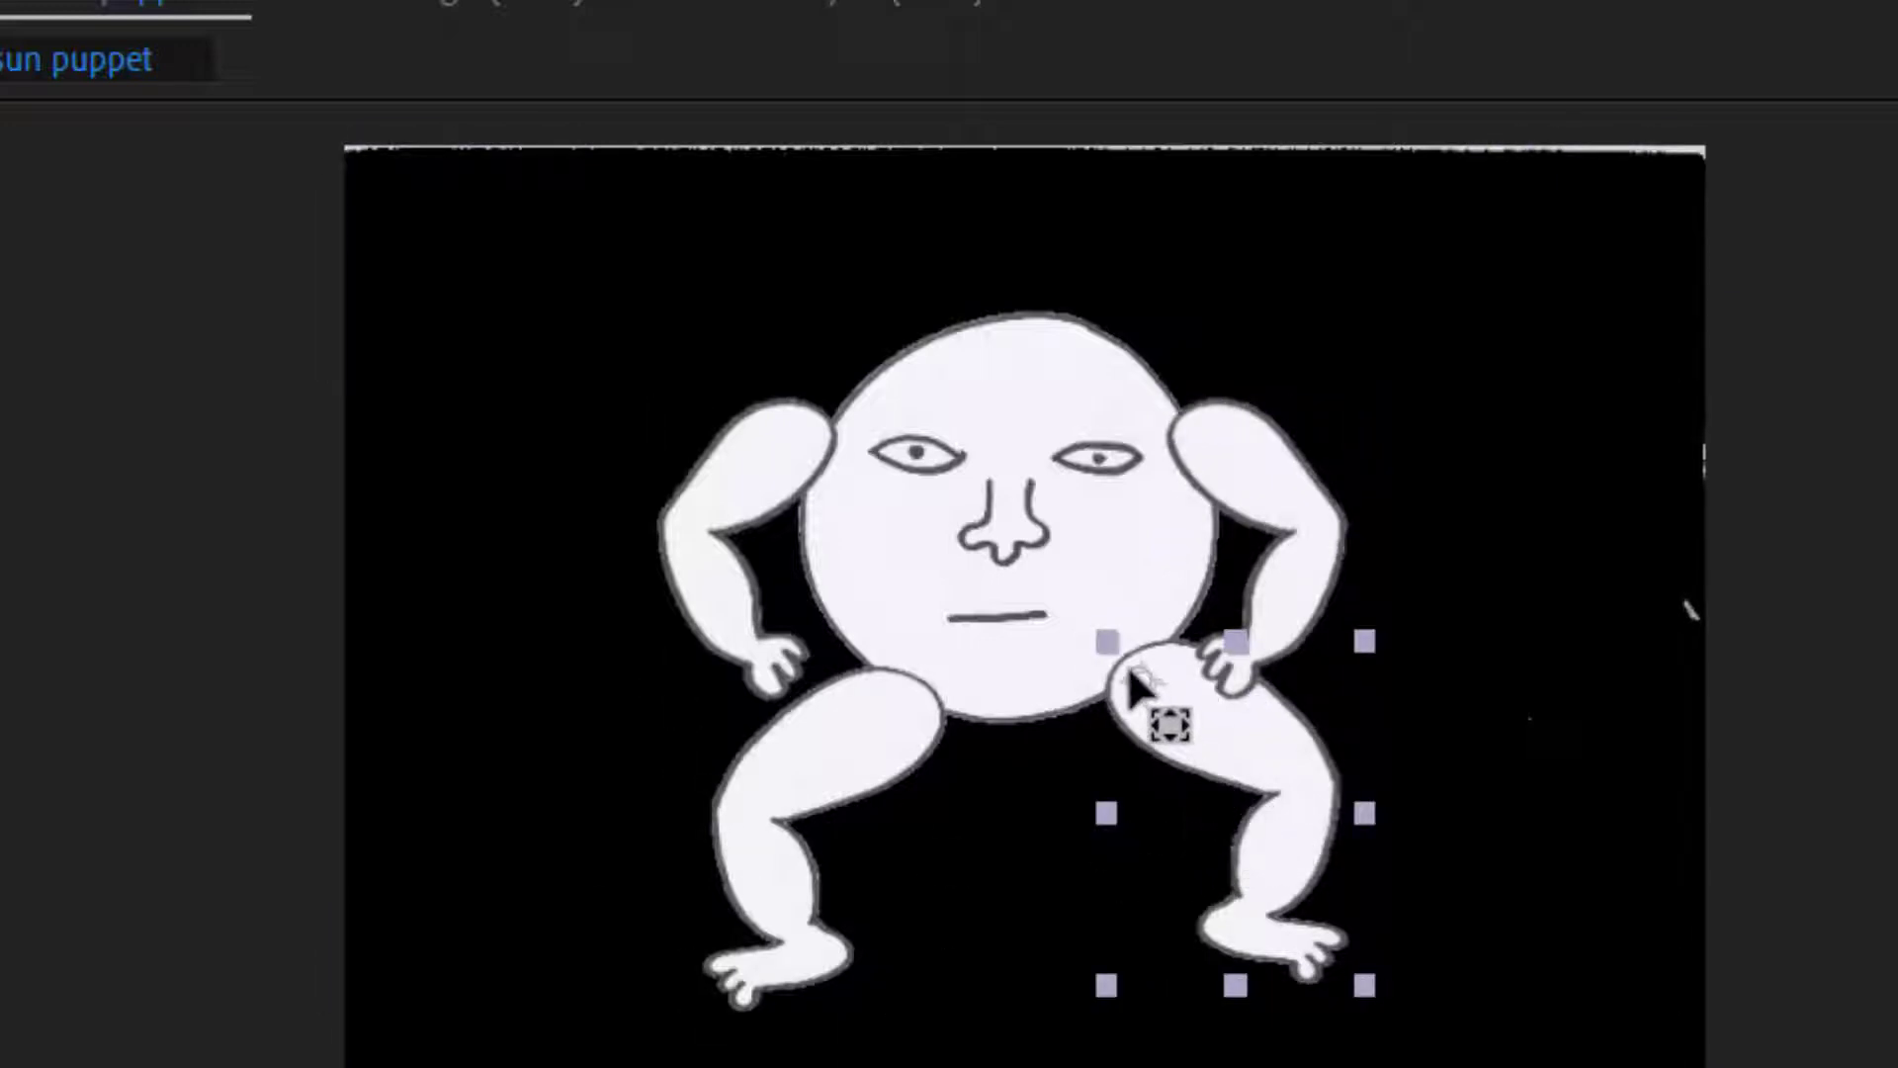
pyautogui.click(866, 665)
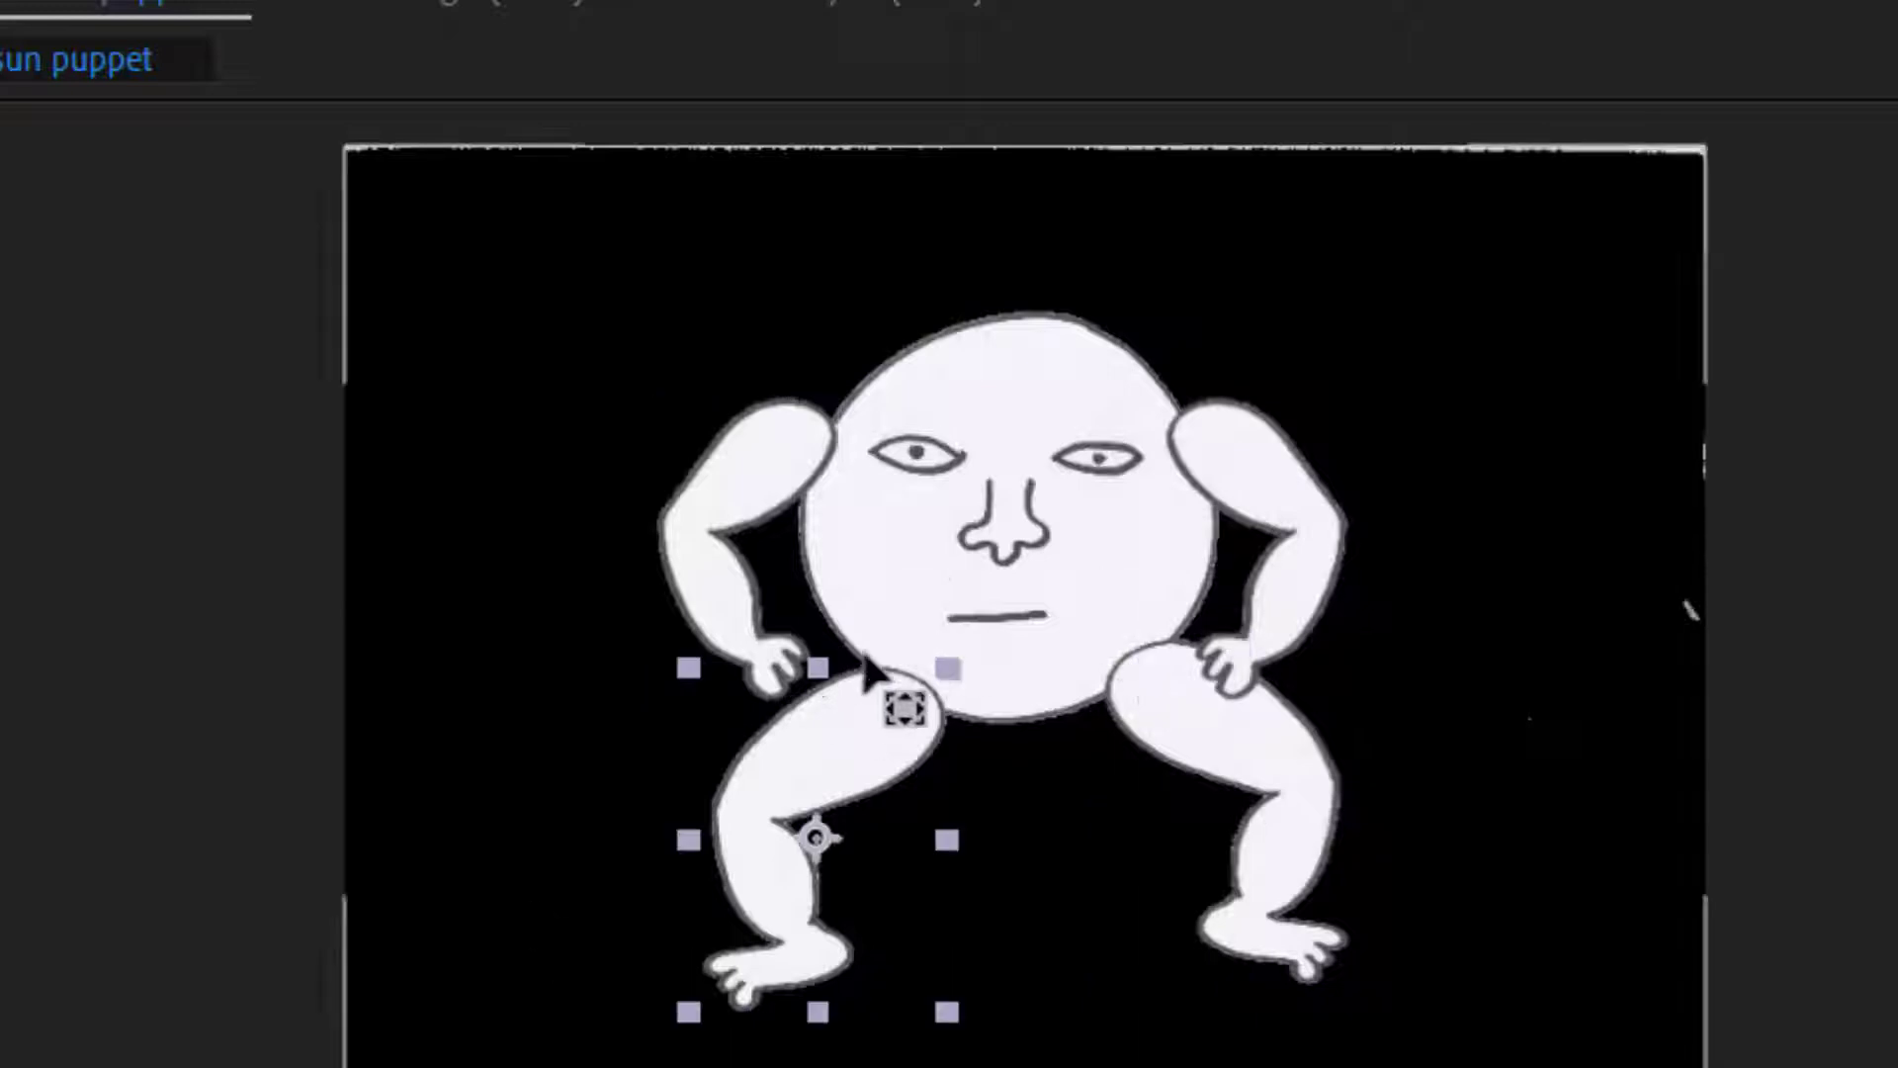
pyautogui.moveTo(812, 835); pyautogui.dragTo(890, 688)
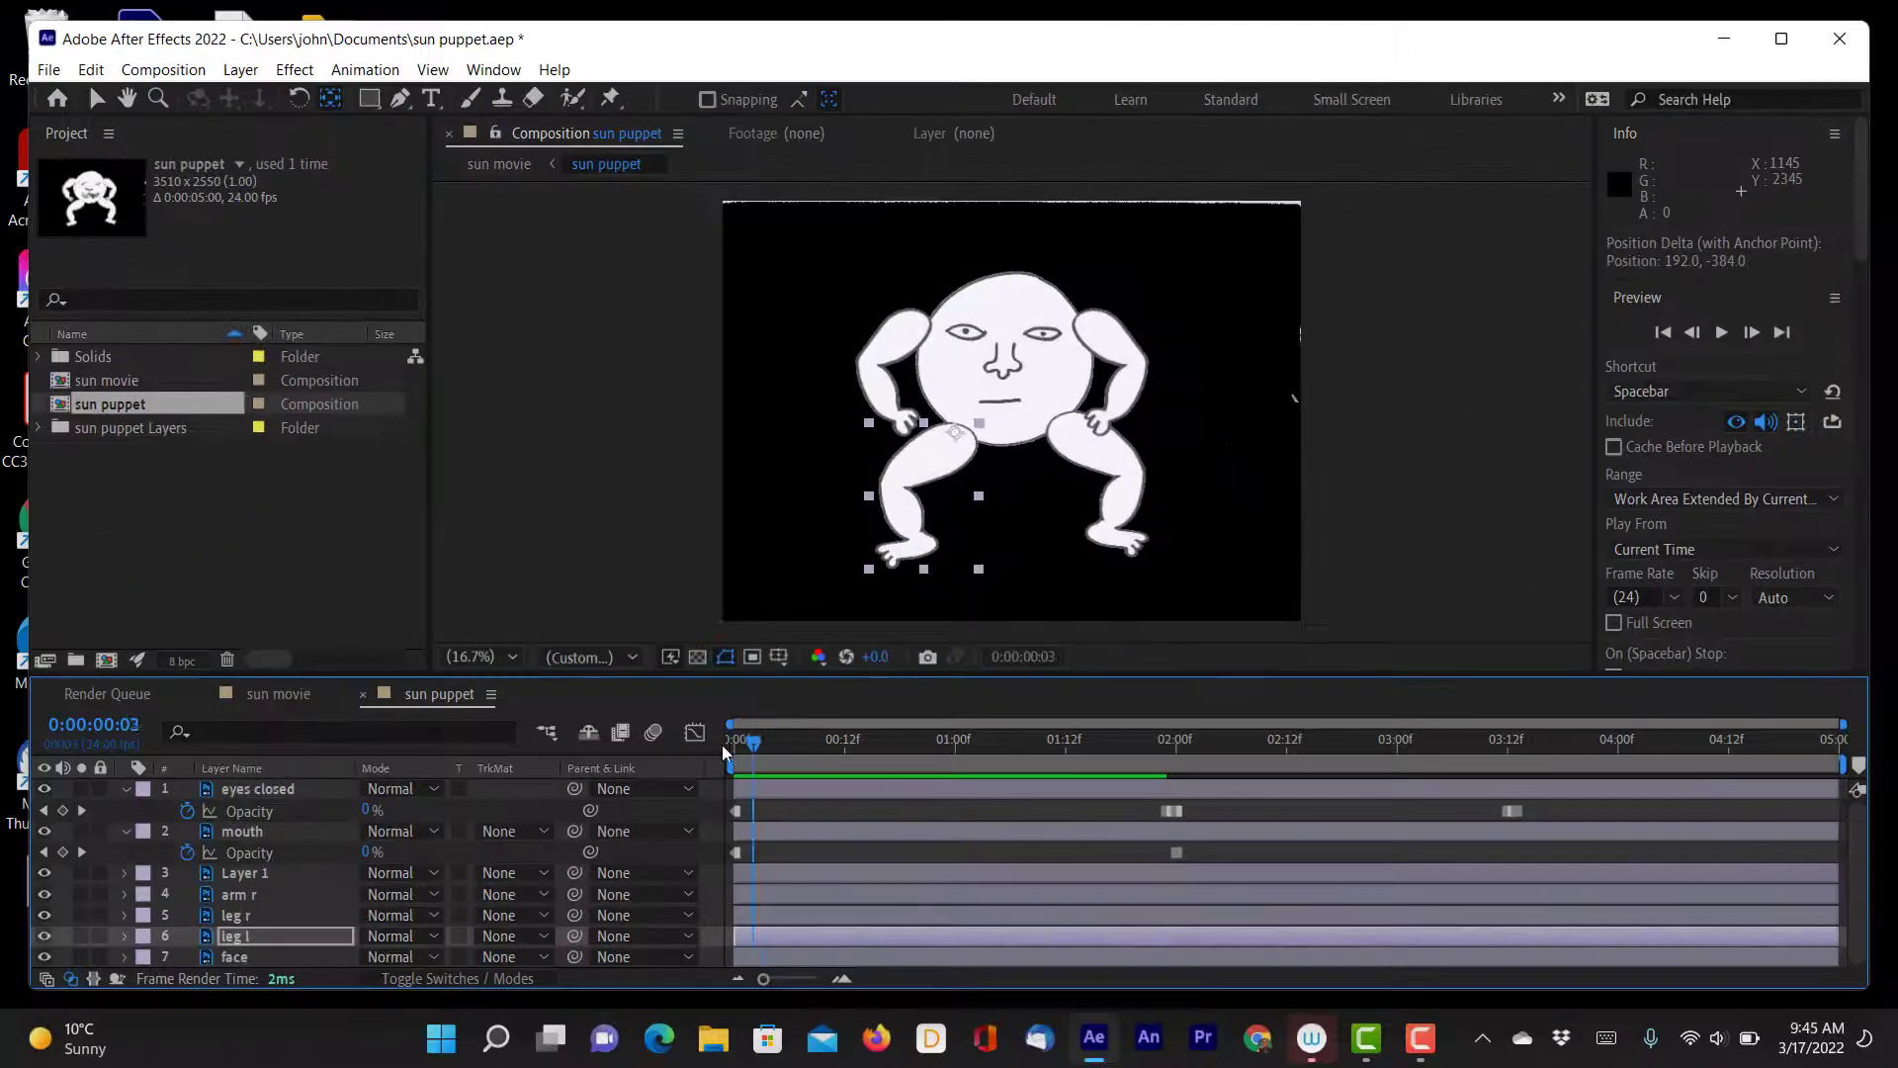
# - Keyframe the leg l layer's rotation at 0° at the first frame and at 0:00:01:08
pyautogui.press('r')
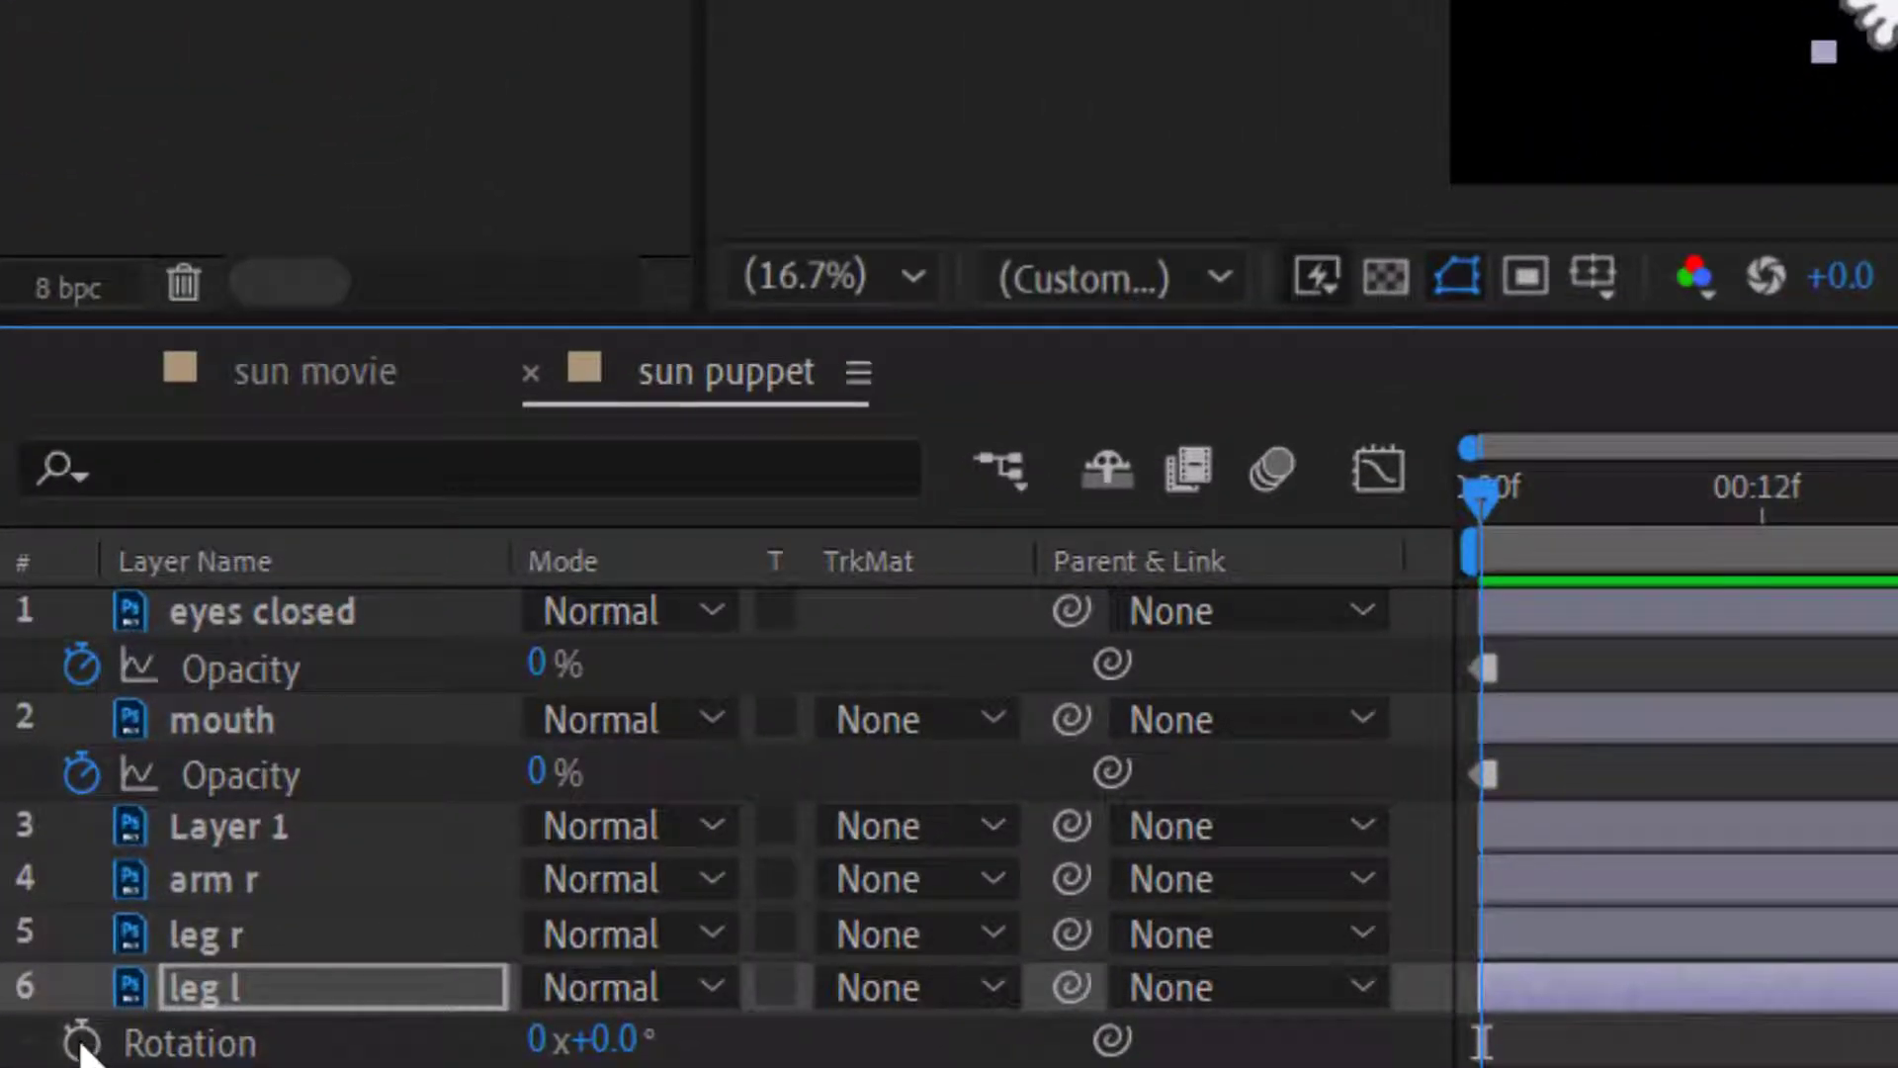
pyautogui.click(81, 1043)
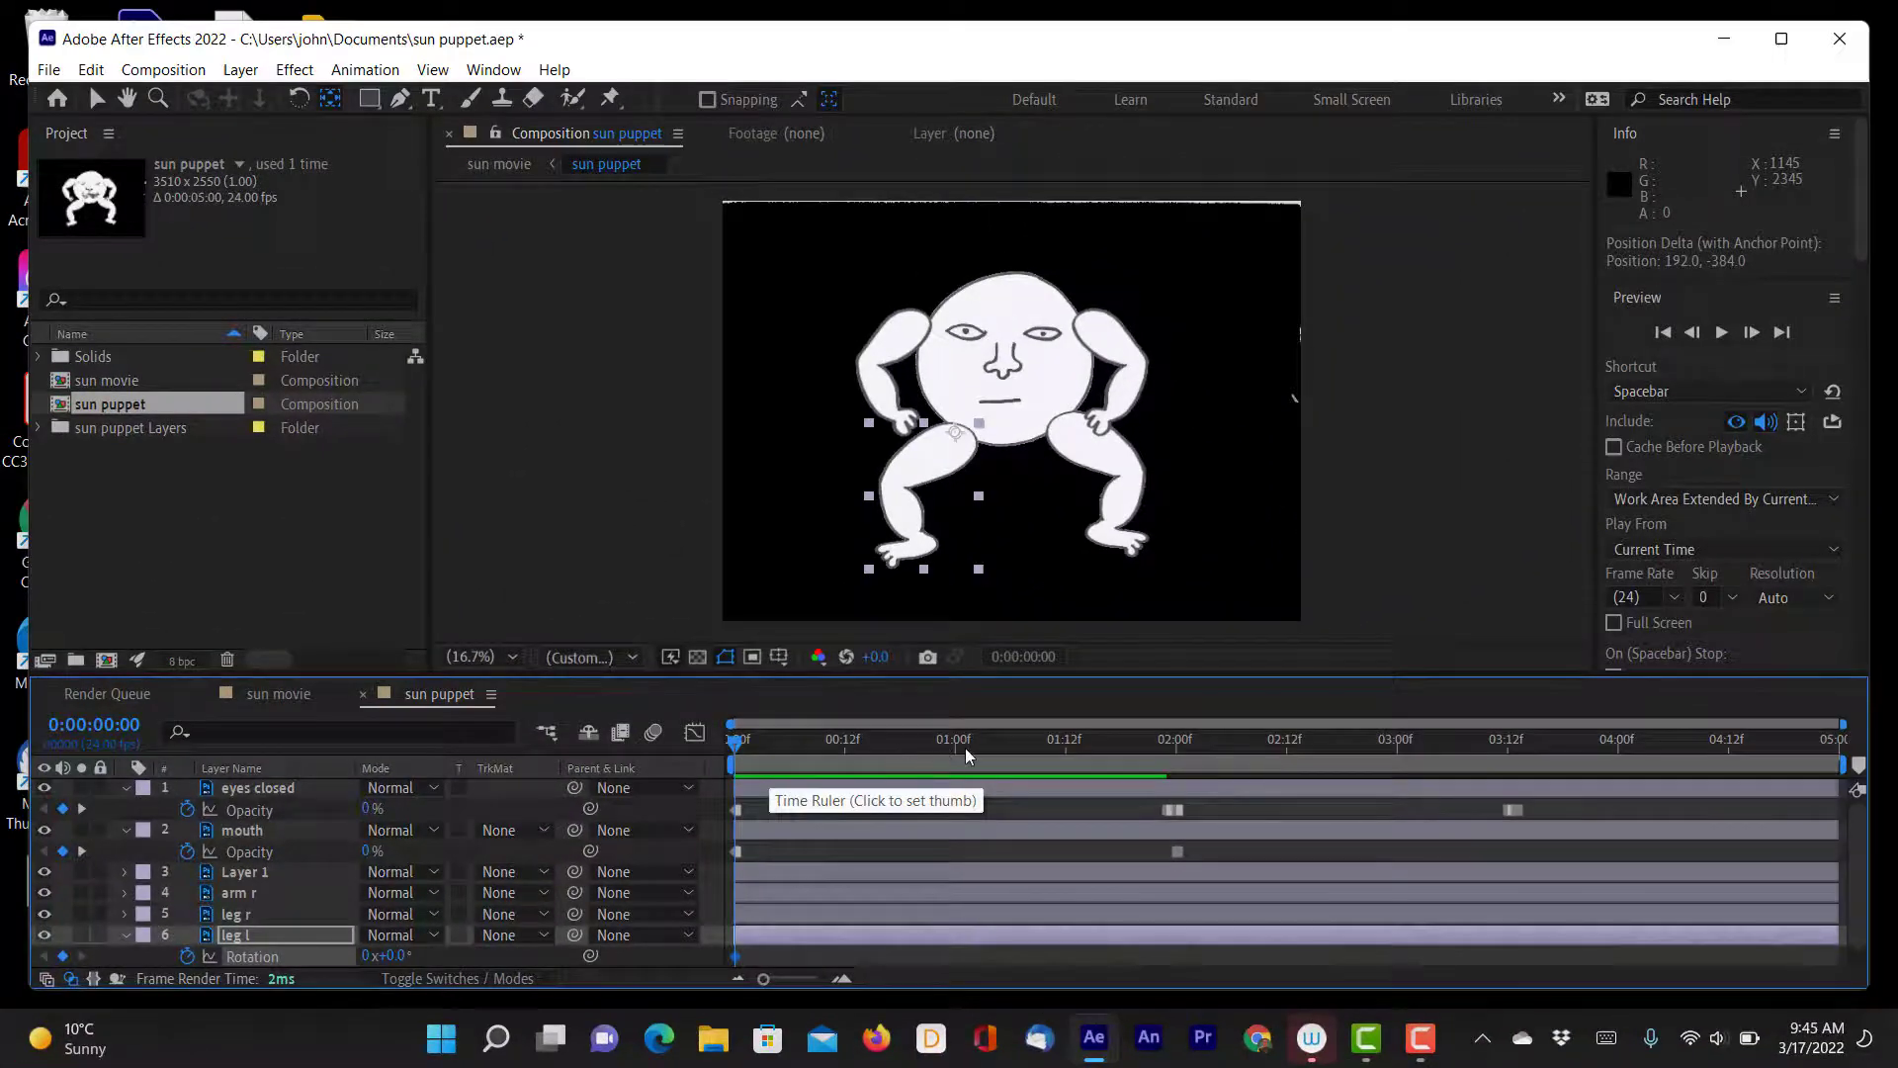
pyautogui.click(1041, 740)
pyautogui.moveTo(1041, 739); pyautogui.dragTo(1031, 740)
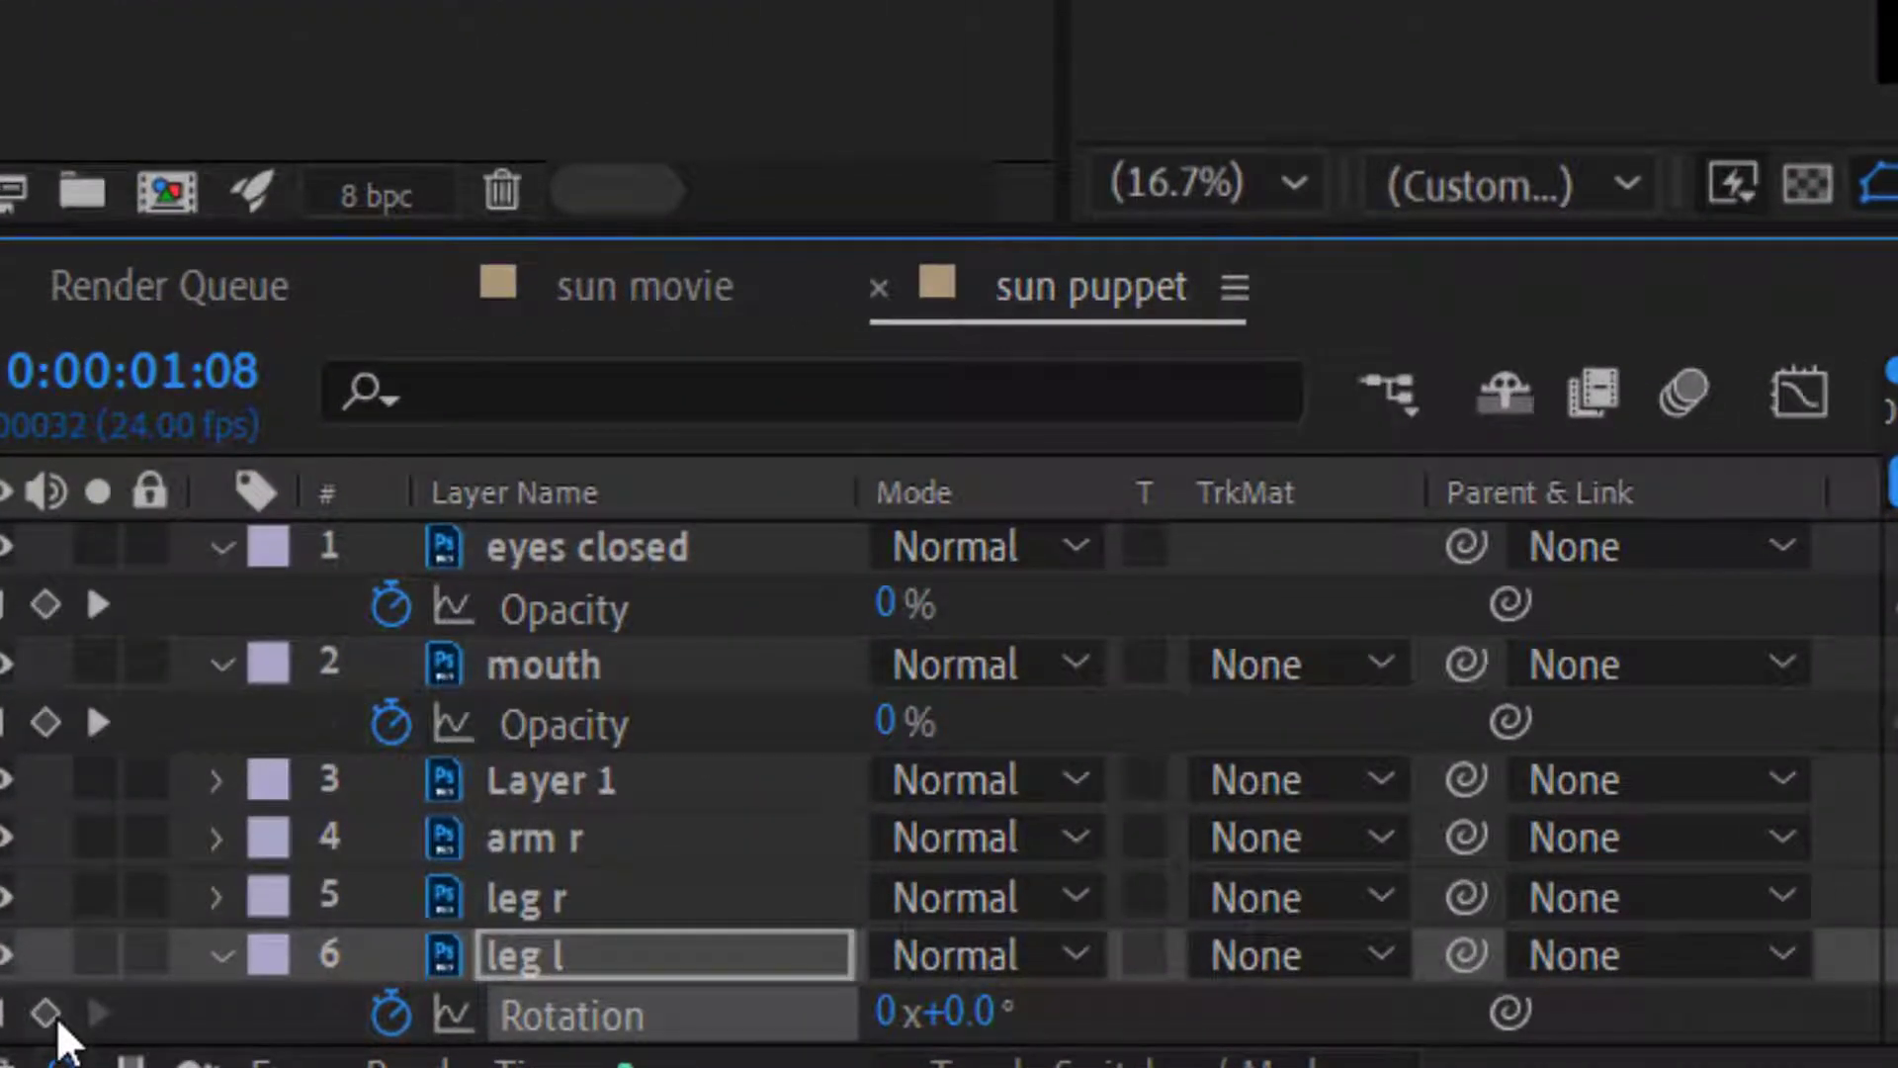
pyautogui.click(46, 1014)
# - Set the leg l layer's rotation to 33° at 0:00:00:17 between the two existing rotation keyframes
pyautogui.click(1799, 549)
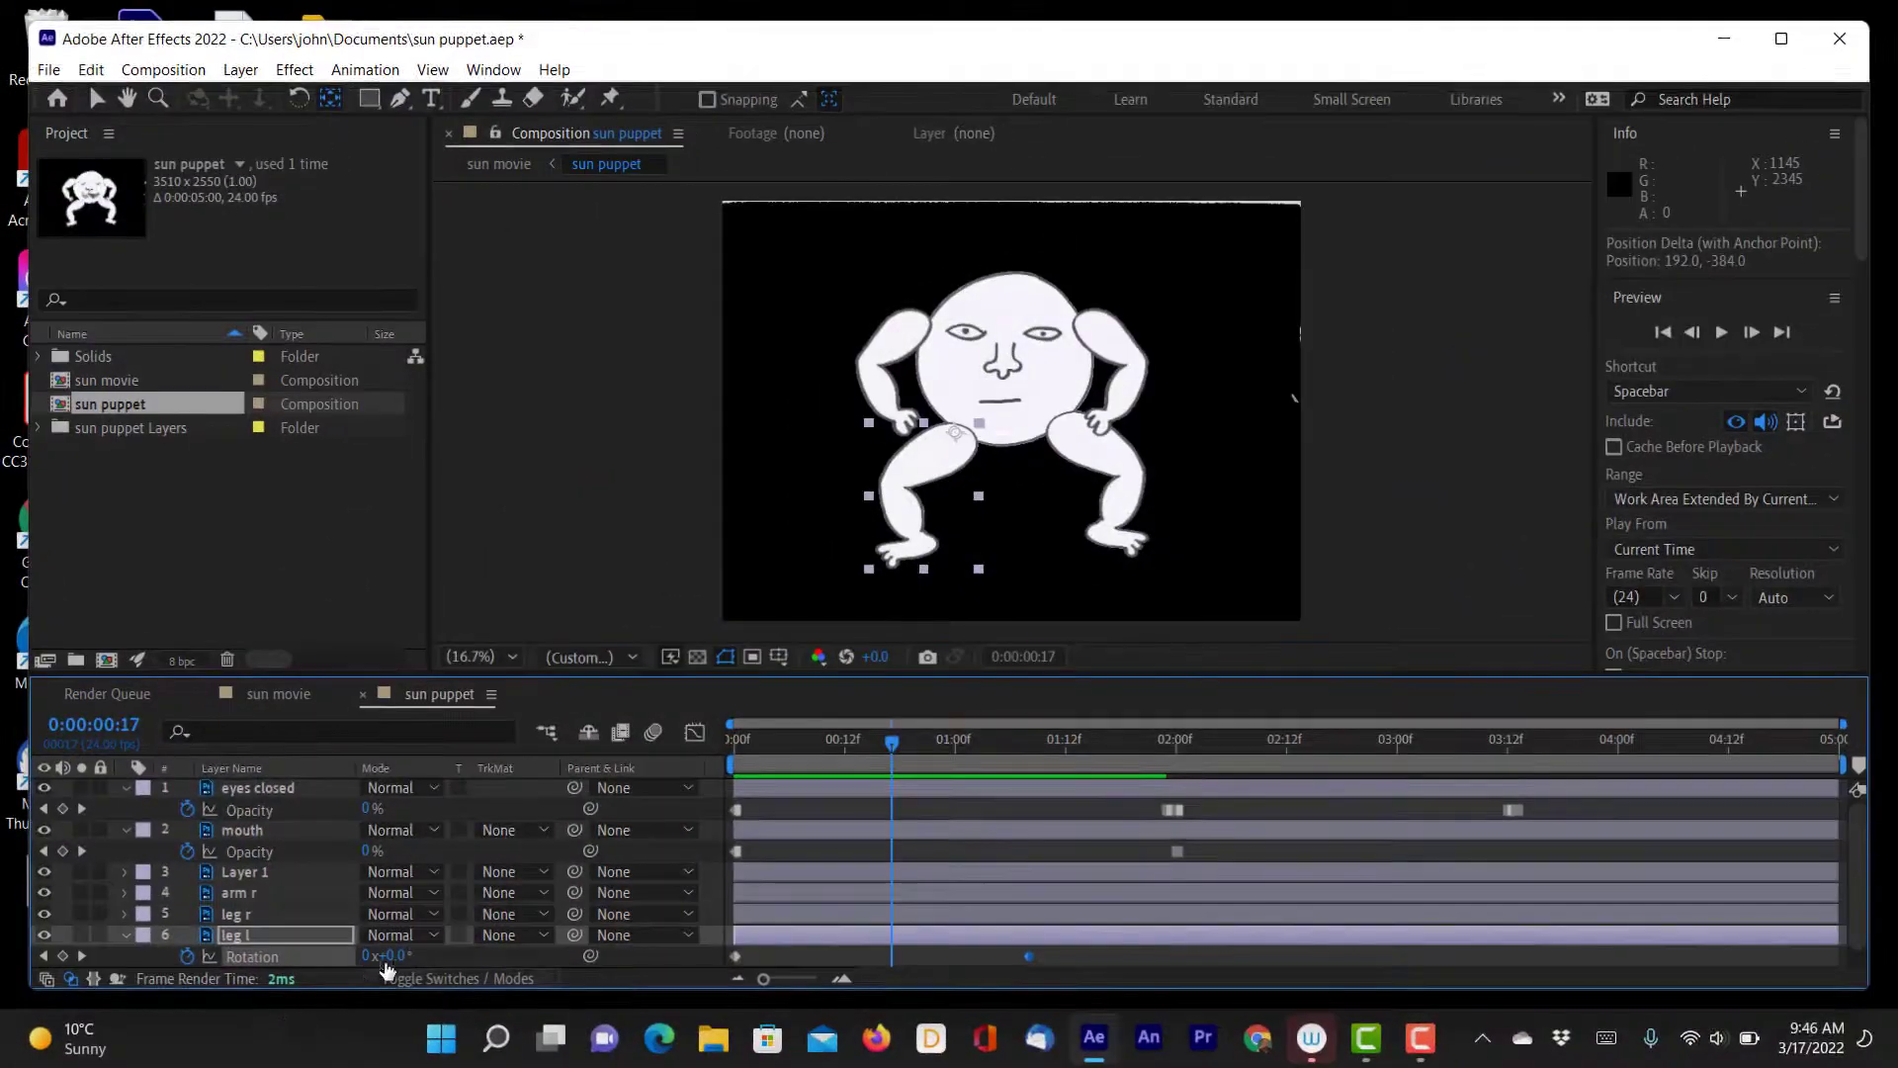
pyautogui.moveTo(402, 957); pyautogui.dragTo(451, 955)
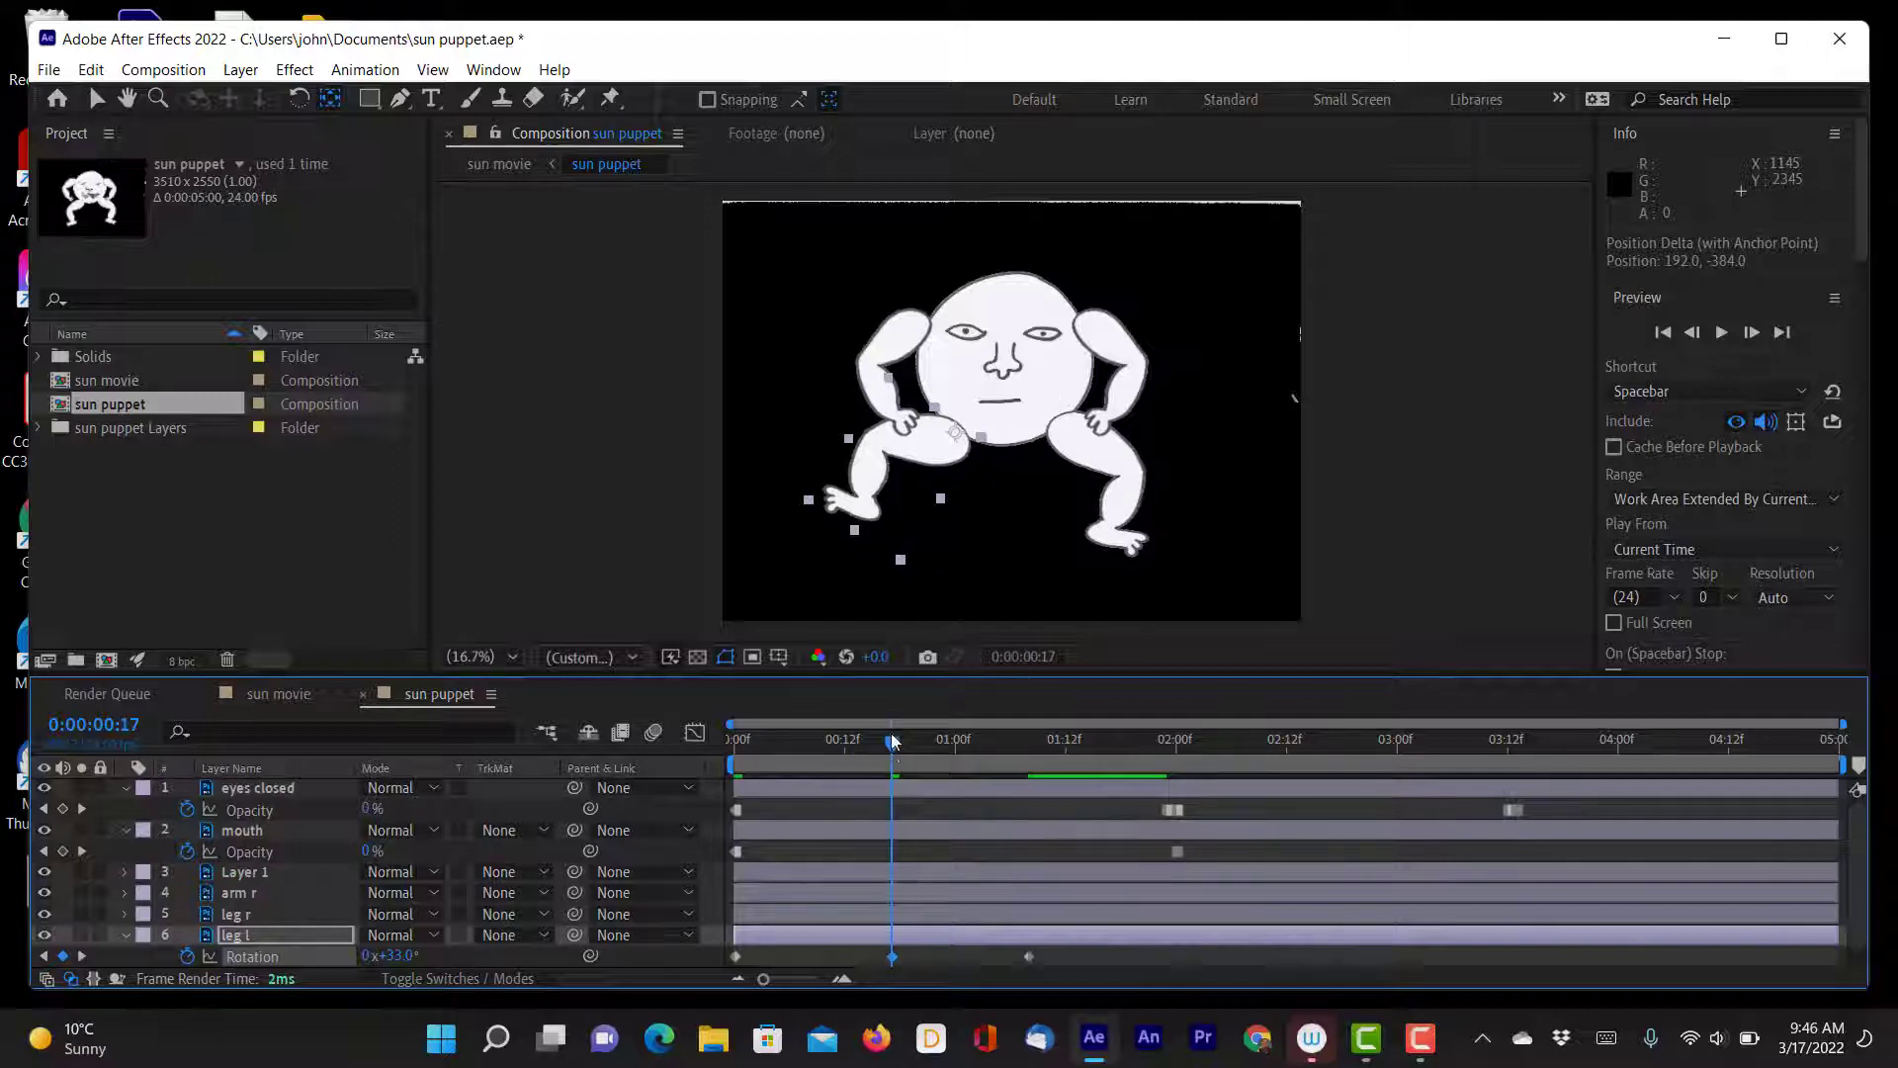
# - Copy the leg l layer's first three rotation keyframes and paste them at 0:00:01:16 and at 0:00:03:09
pyautogui.moveTo(893, 760); pyautogui.dragTo(1102, 762)
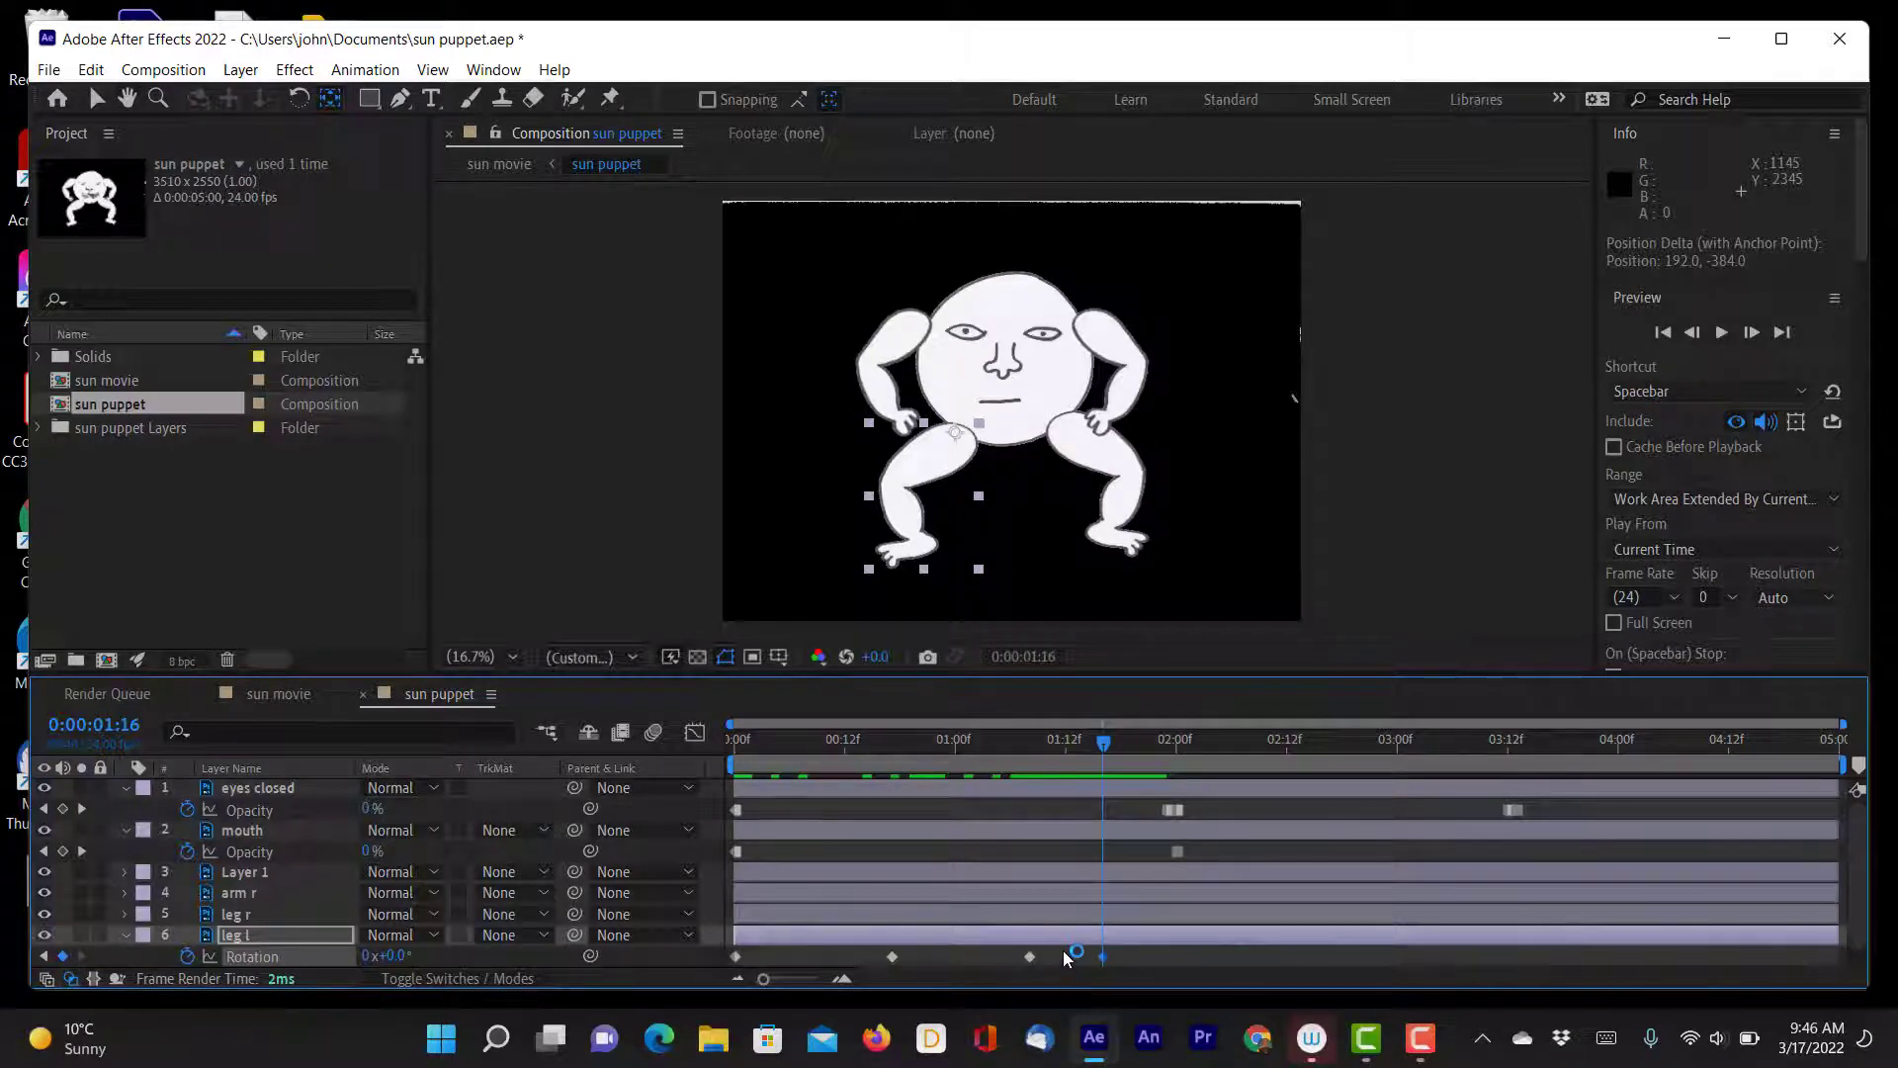
pyautogui.moveTo(1065, 959); pyautogui.dragTo(707, 970)
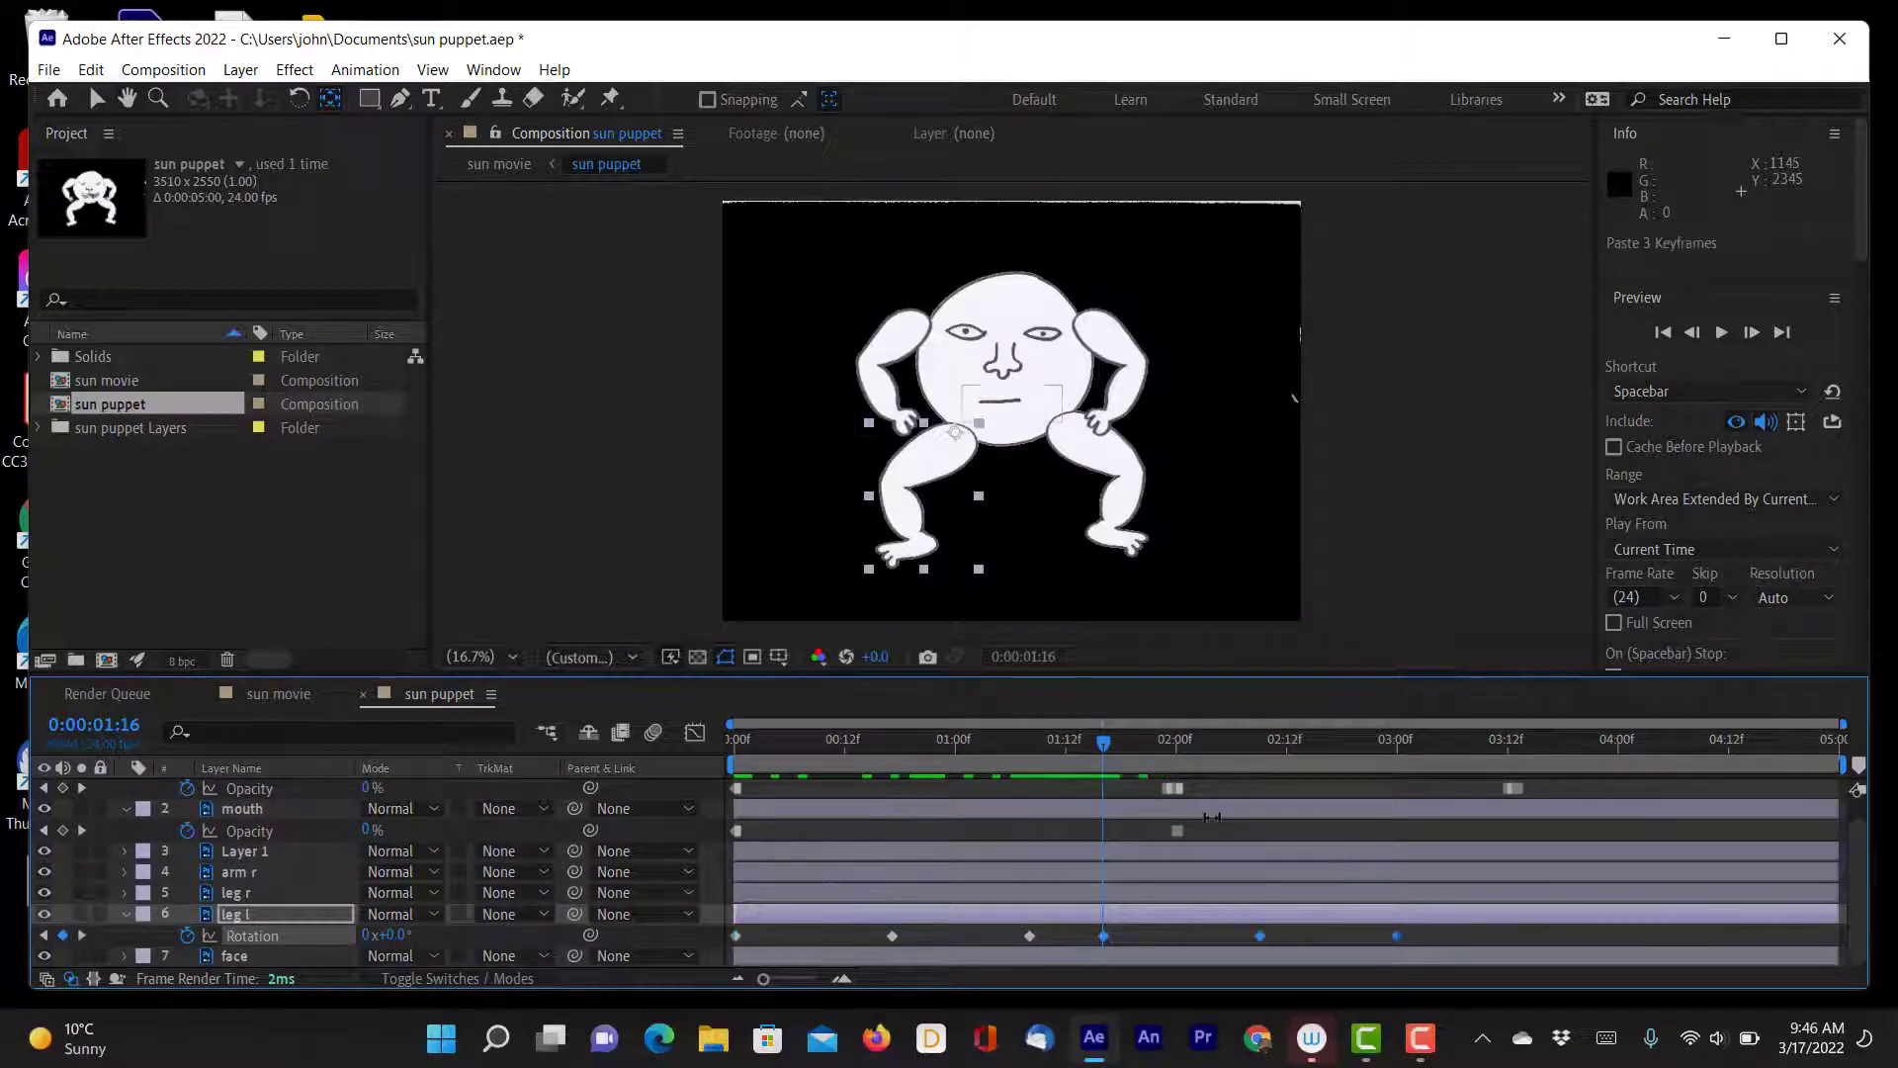
pyautogui.click(1479, 748)
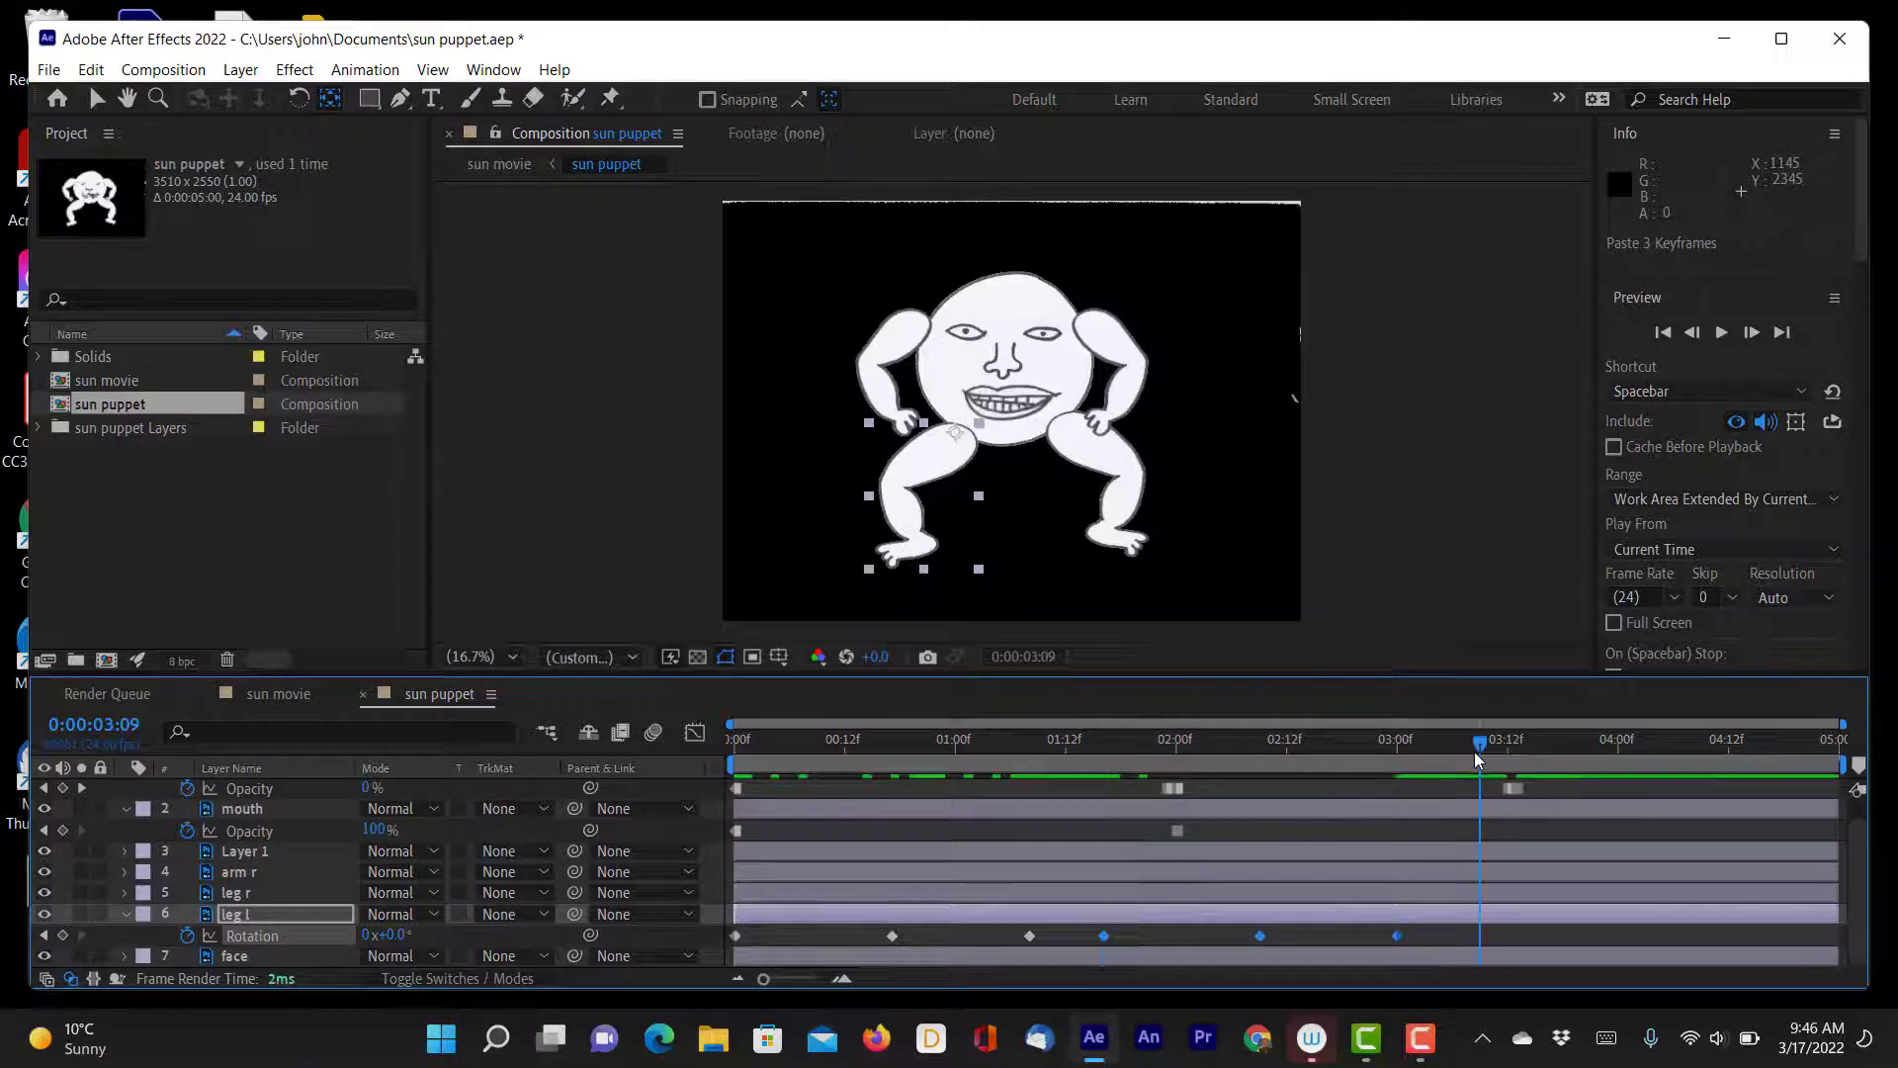
pyautogui.hotkey('ctrl', 'v')
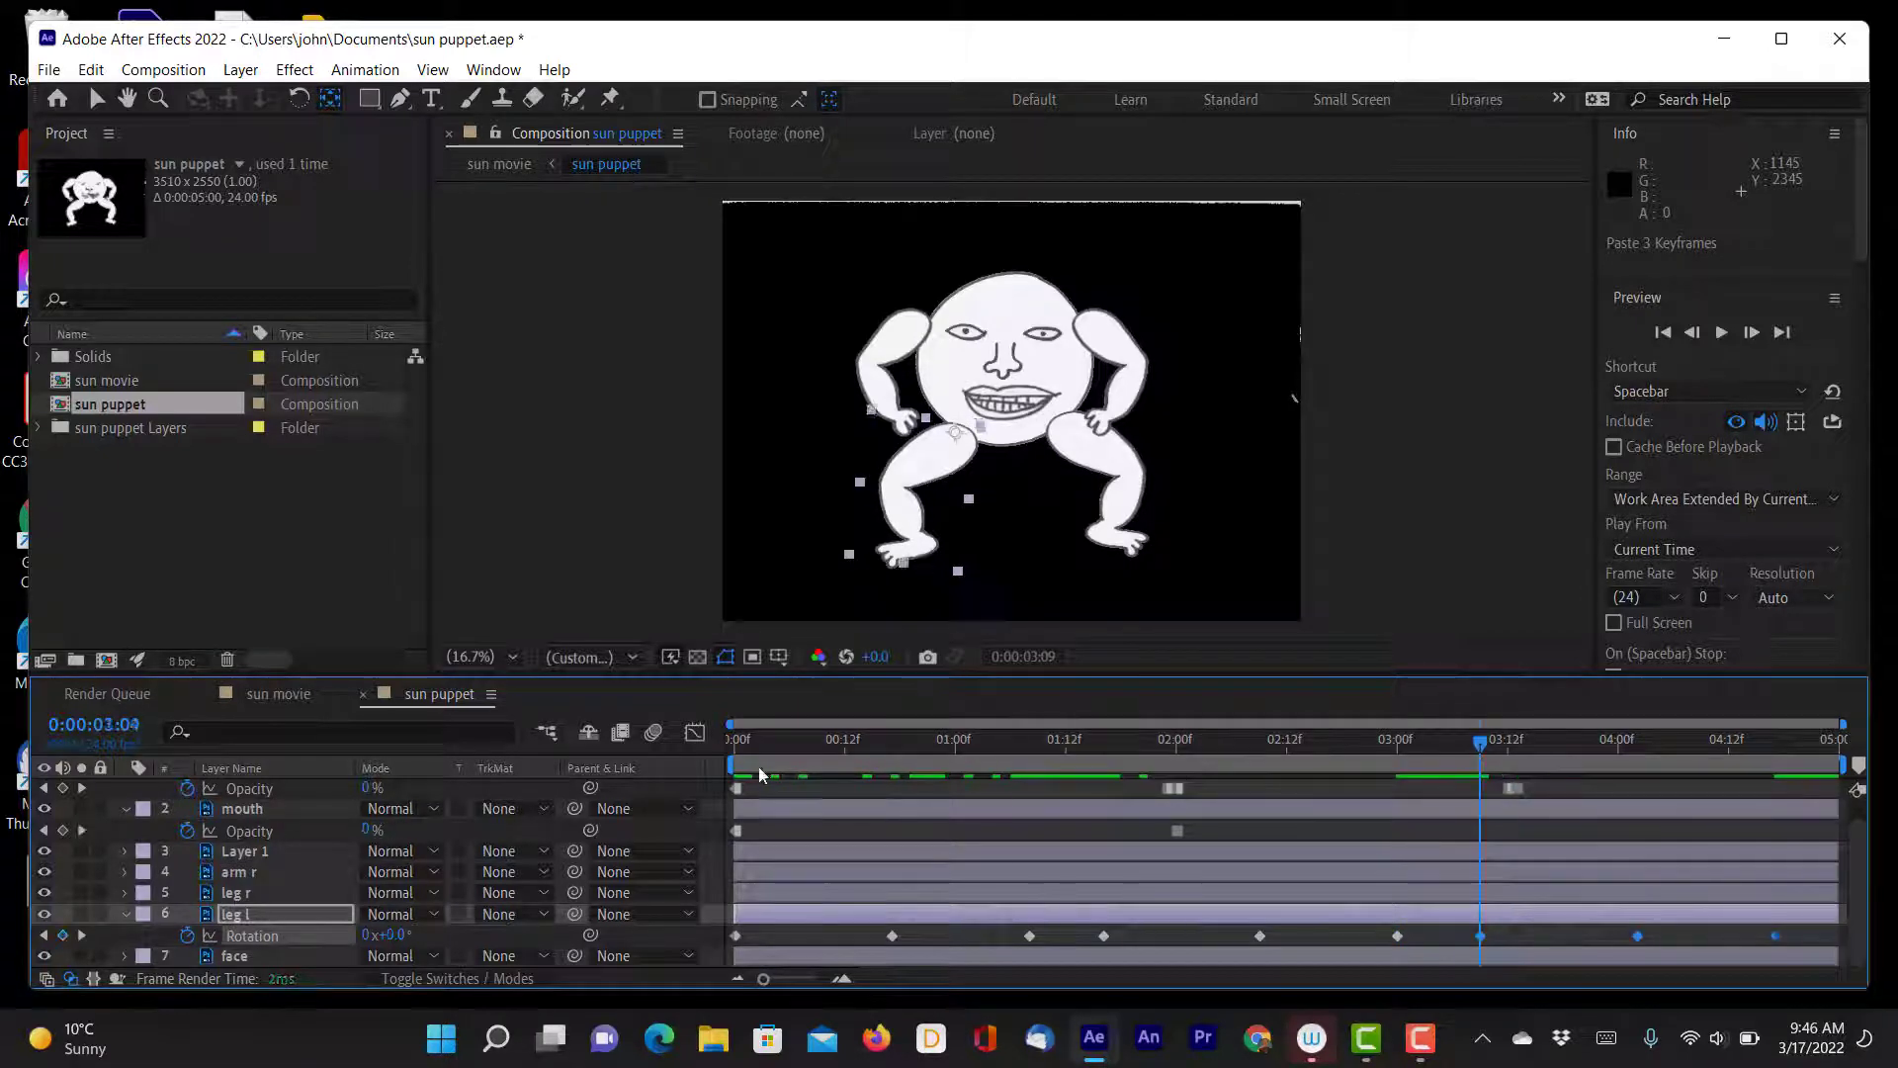